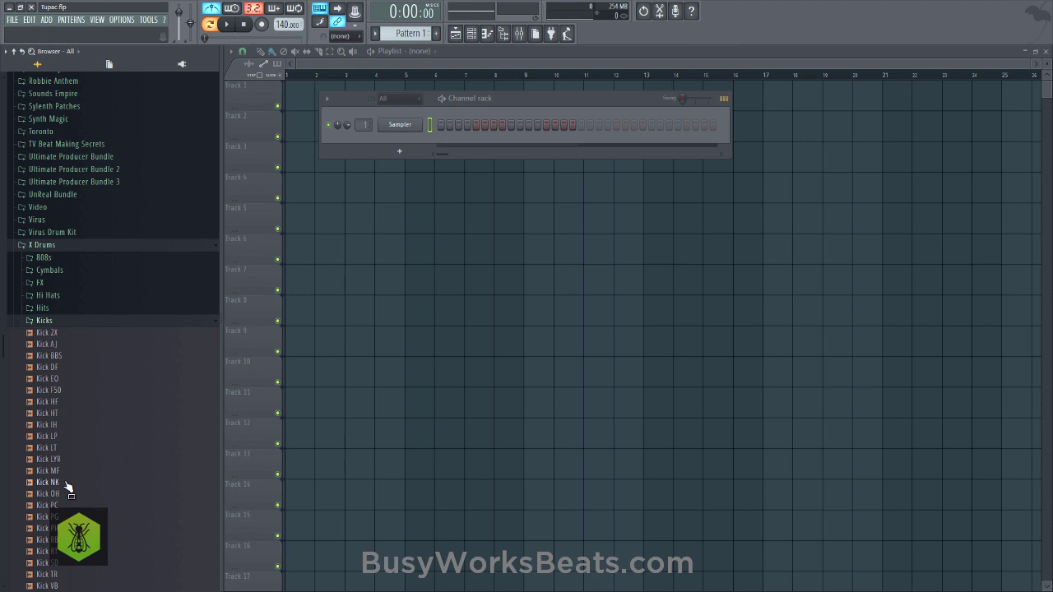
Open the Kick 2X sample from the X Drums Kicks folder in a new channel and route it to mixer track 2.
{"action": "left_click", "coordinate": [69, 334]}
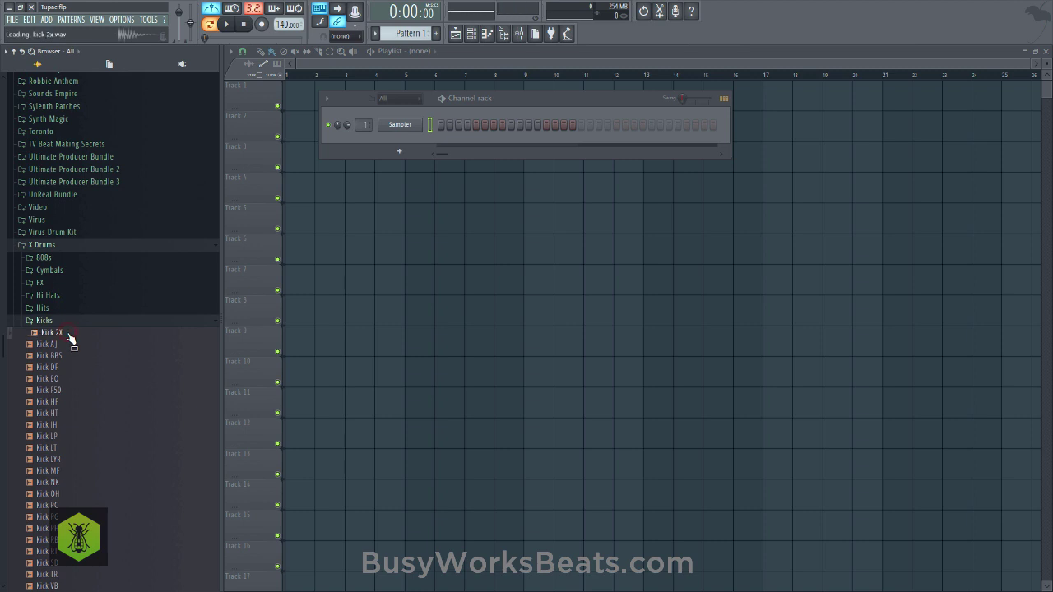
{"action": "right_click", "coordinate": [70, 335]}
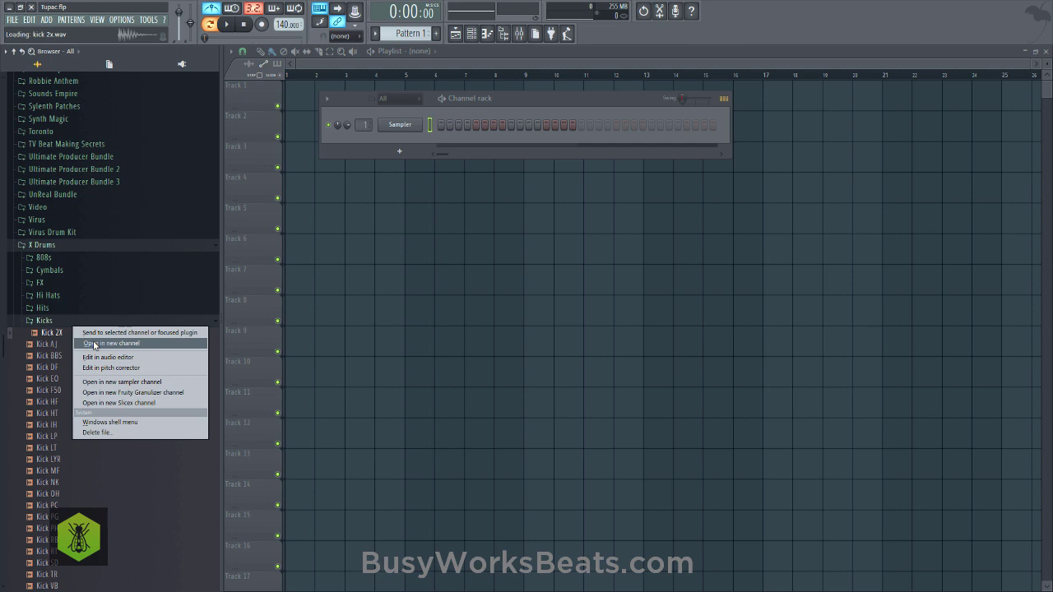
{"action": "left_click", "coordinate": [95, 345]}
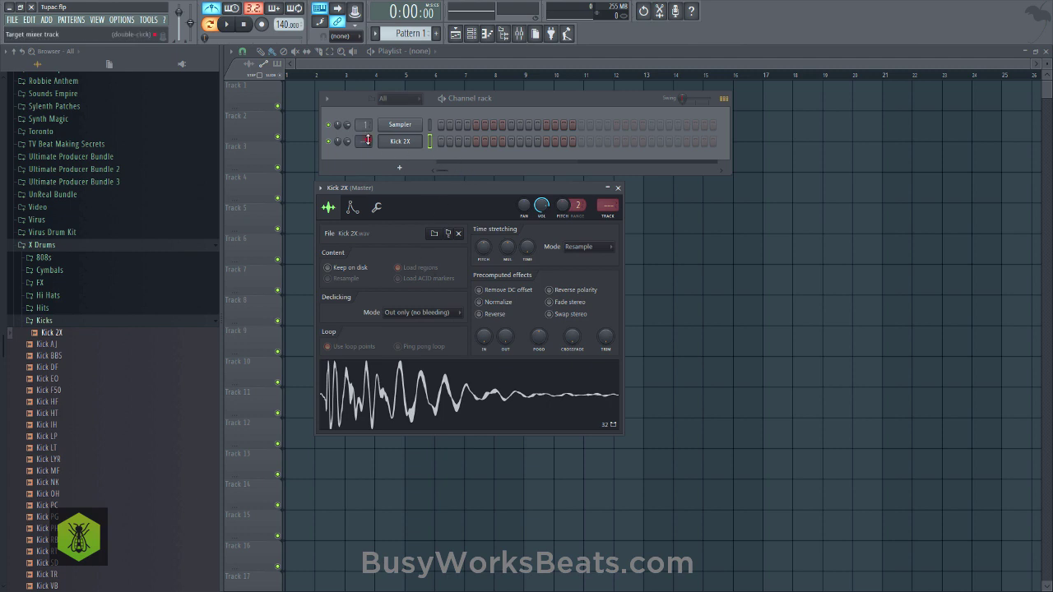
{"action": "scroll", "coordinate": [368, 140], "scroll_direction": "up", "scroll_amount": 2}
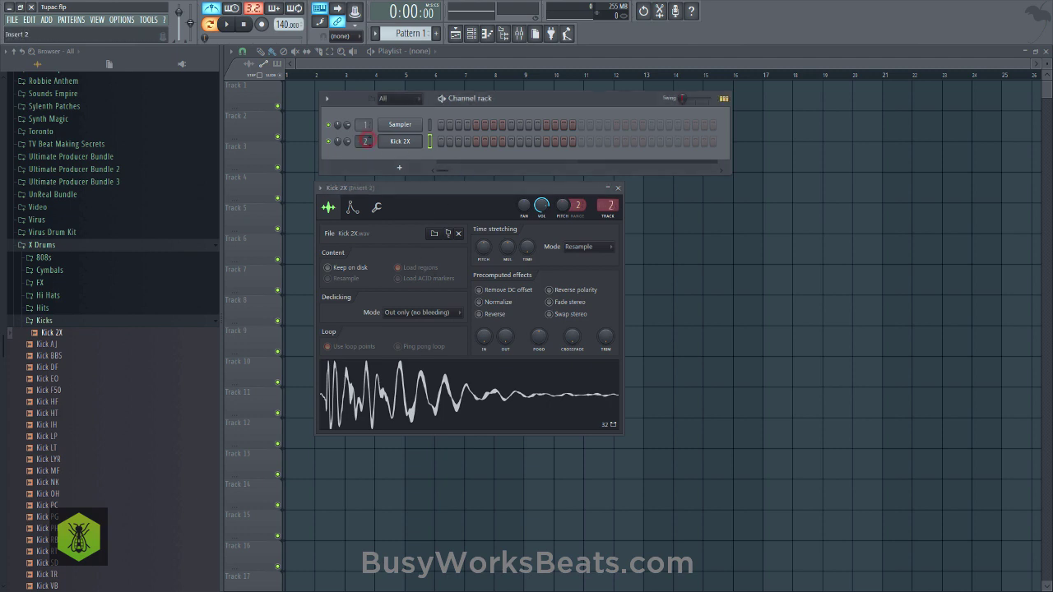
Audition Snare BBS and Snare CF from the Snares folder, open Snare CF in a new channel, and close the open channel windows.
{"action": "left_click", "coordinate": [83, 321]}
{"action": "left_click", "coordinate": [76, 346]}
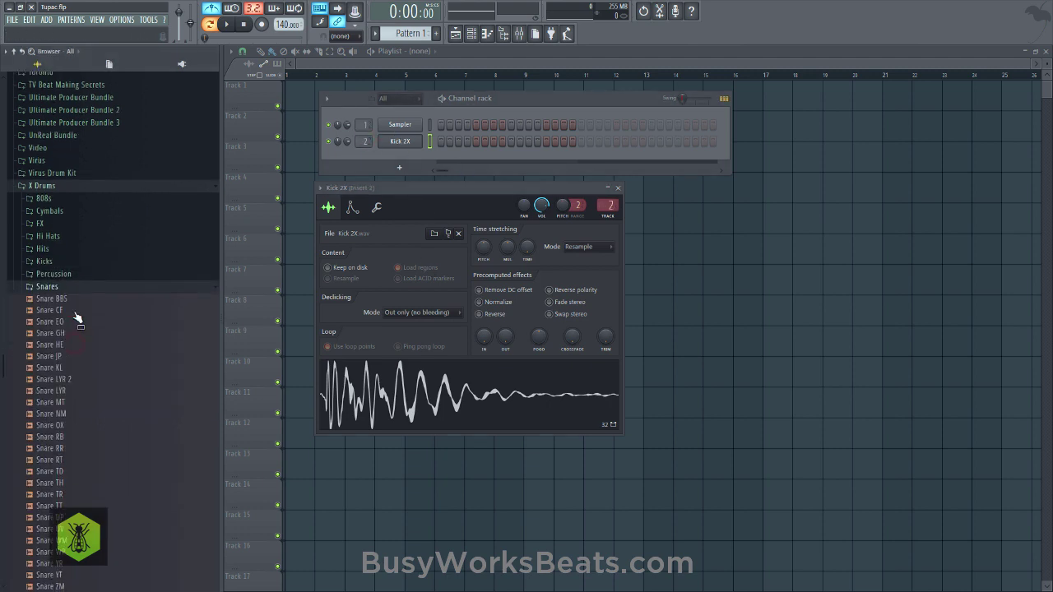
{"action": "left_click", "coordinate": [83, 299]}
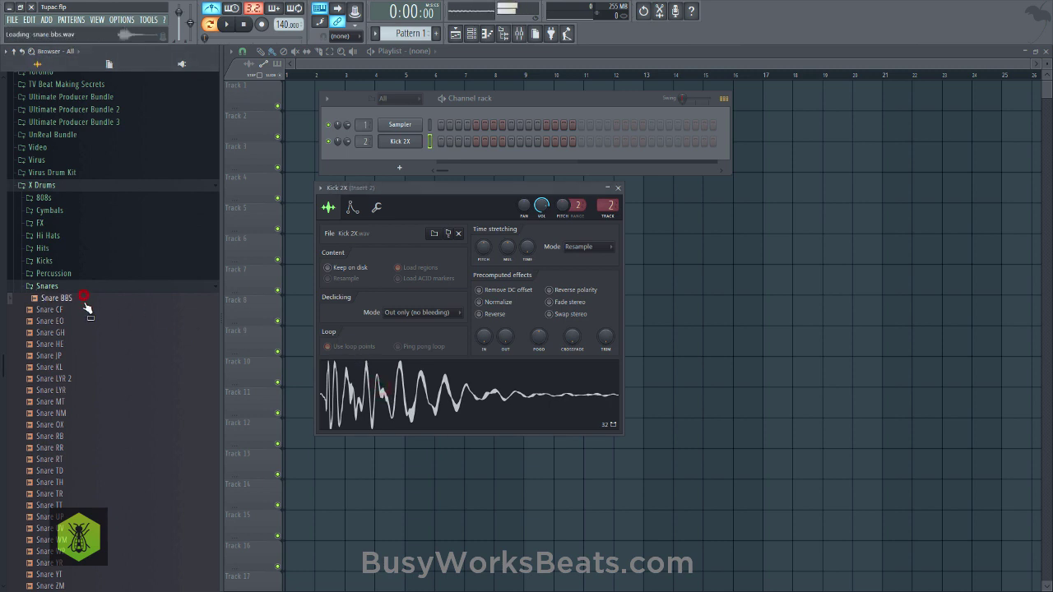
{"action": "left_click", "coordinate": [81, 311]}
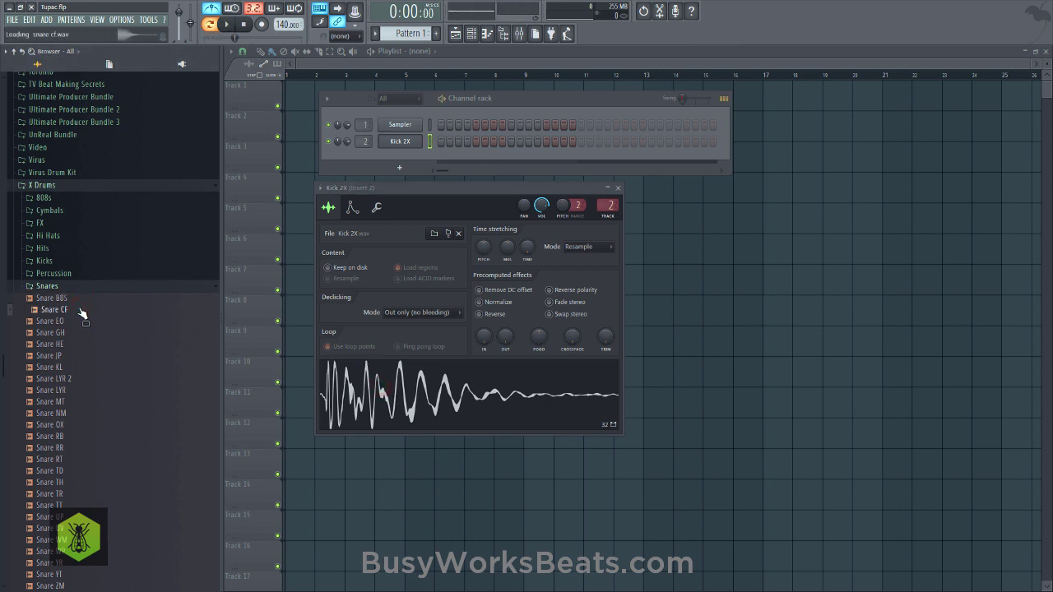
{"action": "right_click", "coordinate": [83, 312]}
{"action": "left_click", "coordinate": [92, 317]}
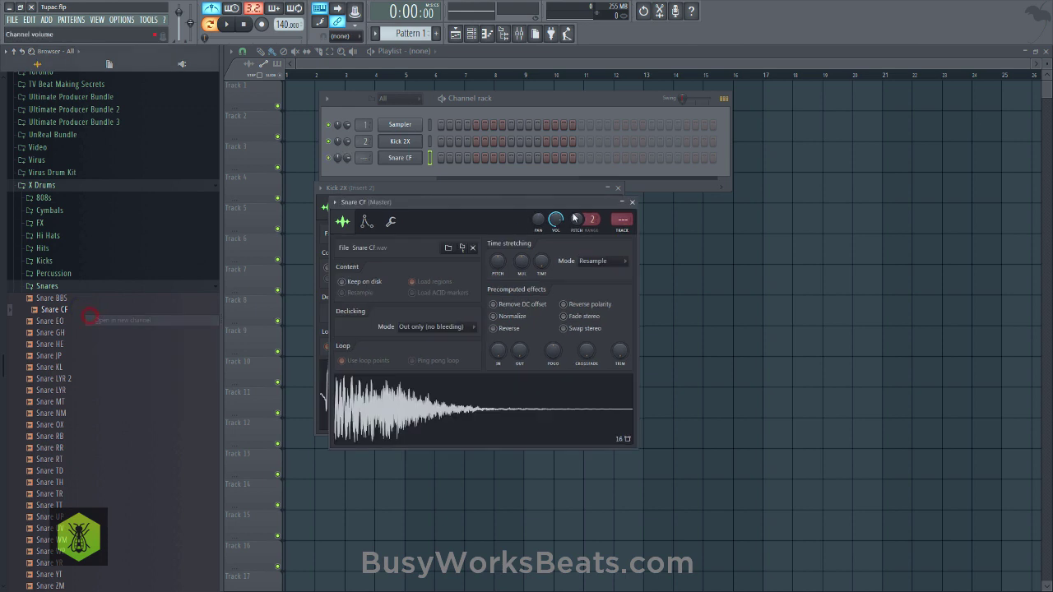
{"action": "left_click", "coordinate": [643, 200]}
{"action": "right_click", "coordinate": [654, 193]}
{"action": "left_click", "coordinate": [471, 34]}
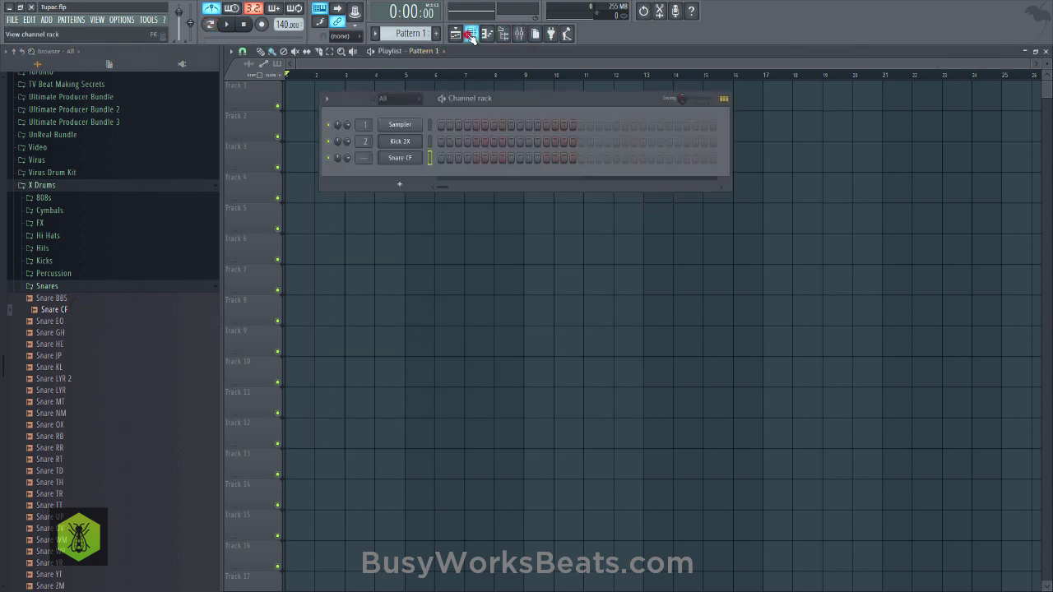
Route Kick 2X to mixer track 1 and Snare CF to mixer track 2, and delete the default Sampler channel.
{"action": "left_click_drag", "start_coordinate": [366, 158], "coordinate": [365, 145]}
{"action": "right_click", "coordinate": [398, 124]}
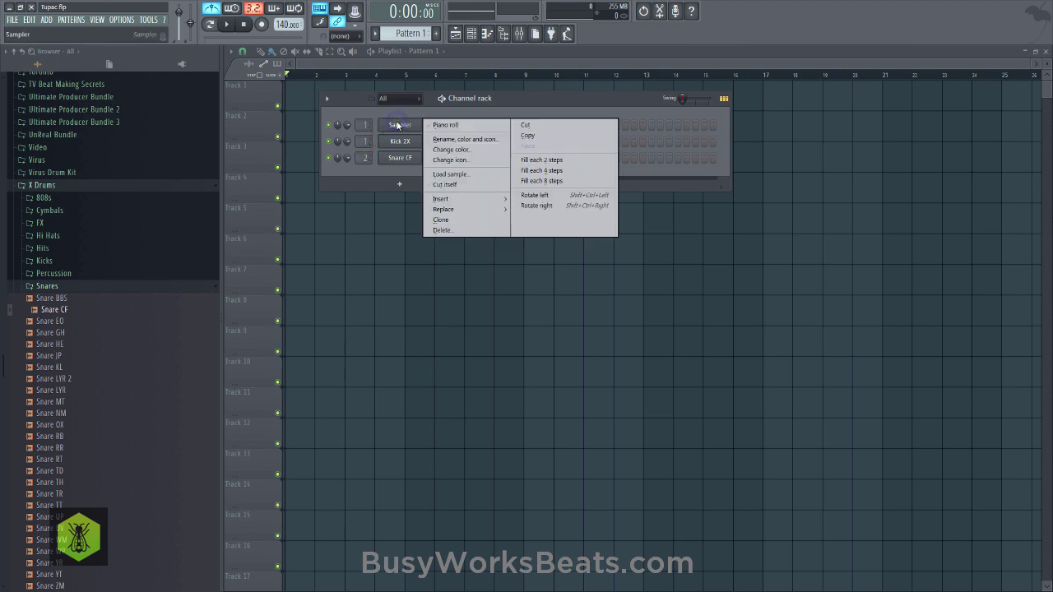
{"action": "left_click", "coordinate": [442, 230]}
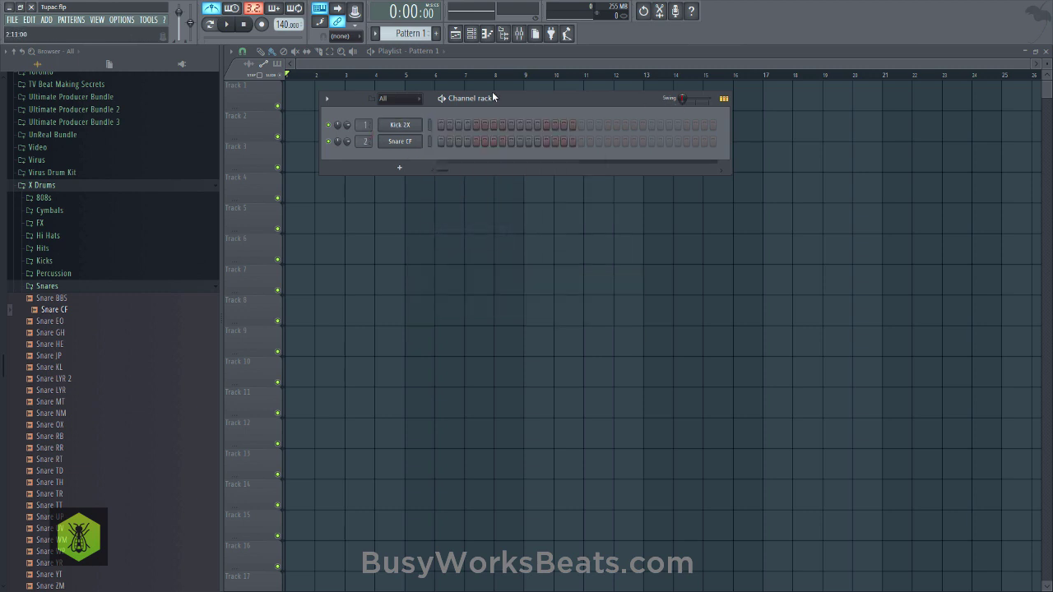
Set the project tempo to 93 BPM with the tempo tapper.
{"action": "right_click", "coordinate": [286, 24]}
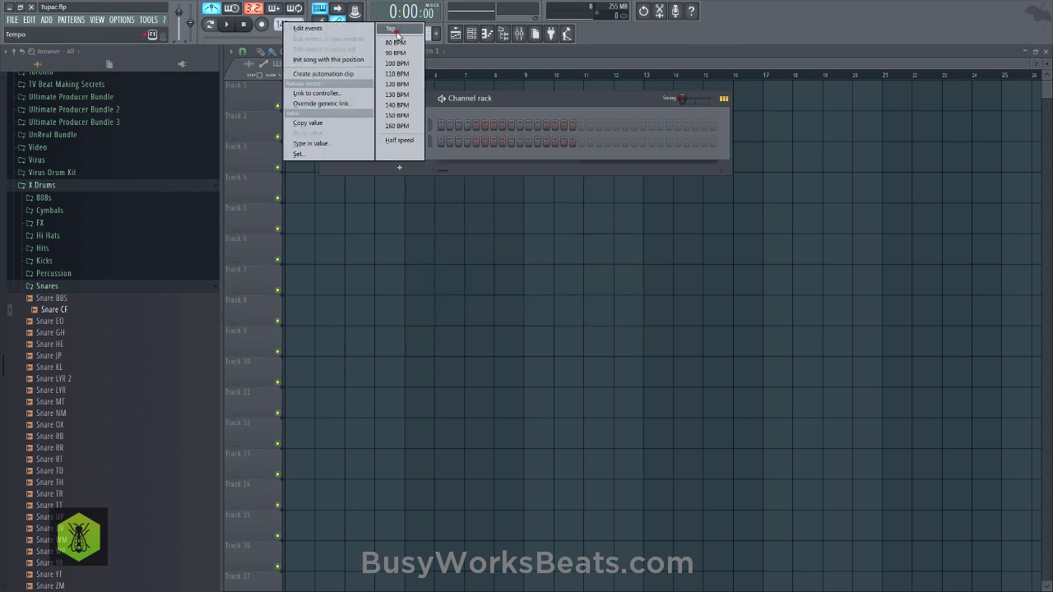
{"action": "left_click", "coordinate": [397, 31]}
{"action": "left_click", "coordinate": [535, 284]}
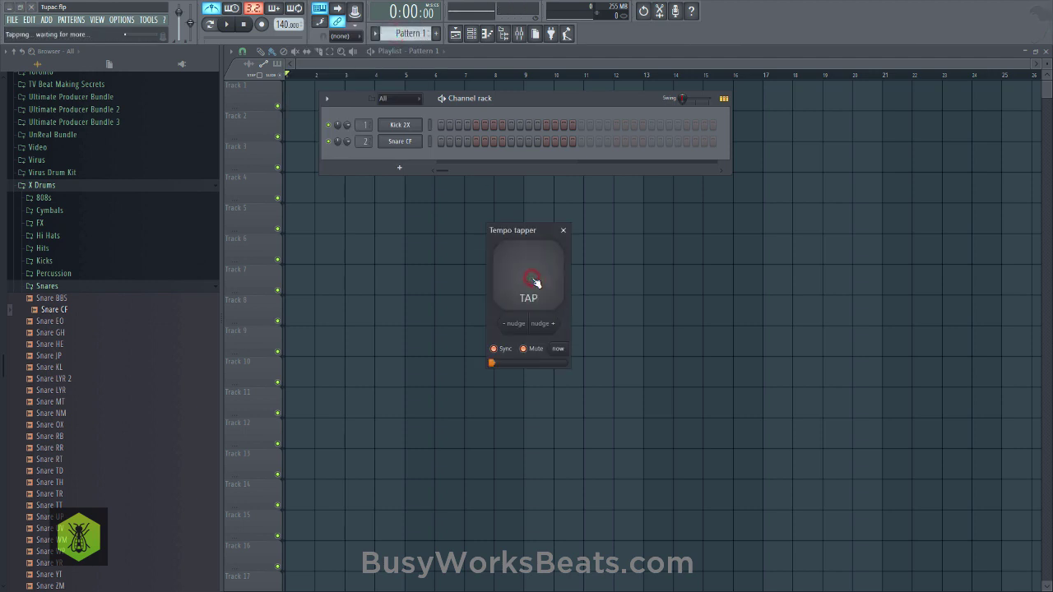
{"action": "left_click", "coordinate": [535, 283]}
{"action": "left_click", "coordinate": [535, 284]}
{"action": "left_click", "coordinate": [535, 284]}
{"action": "left_click", "coordinate": [535, 284]}
{"action": "left_click", "coordinate": [535, 284]}
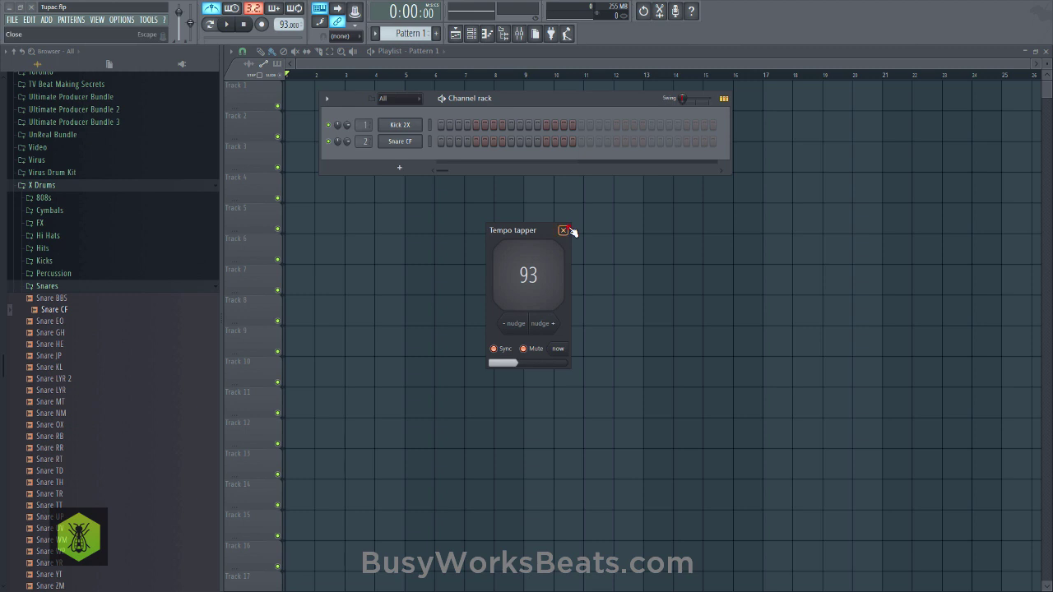
{"action": "left_click", "coordinate": [564, 231]}
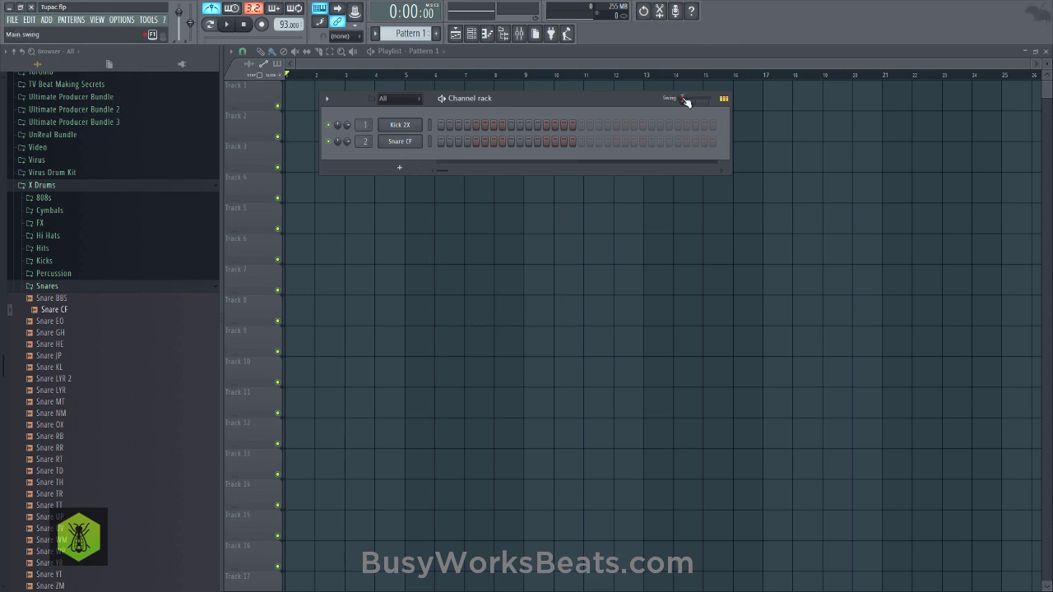
Raise the channel rack's swing to about two-thirds and place a Kick 2X hit on step 1 and a Snare CF hit on step 5.
{"action": "left_click_drag", "start_coordinate": [682, 98], "coordinate": [700, 99]}
{"action": "left_click", "coordinate": [428, 125]}
{"action": "left_click", "coordinate": [428, 141]}
{"action": "left_click", "coordinate": [445, 125]}
{"action": "left_click", "coordinate": [466, 126]}
{"action": "left_click", "coordinate": [444, 125]}
{"action": "left_click", "coordinate": [473, 142]}
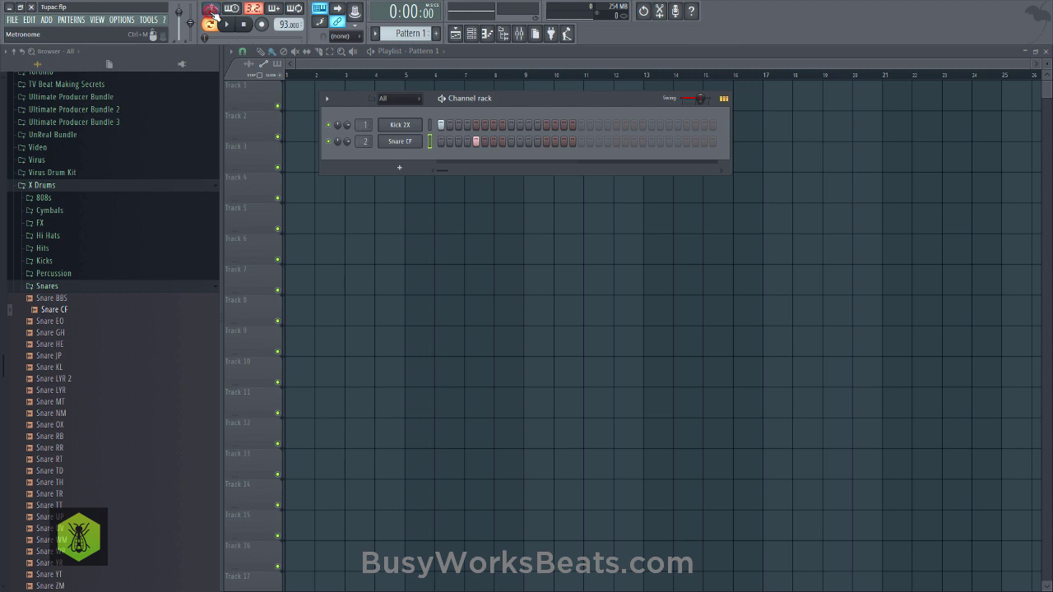
Add Kick 2X hits on steps 7, 16 and 17 while the pattern plays.
{"action": "left_click", "coordinate": [210, 10]}
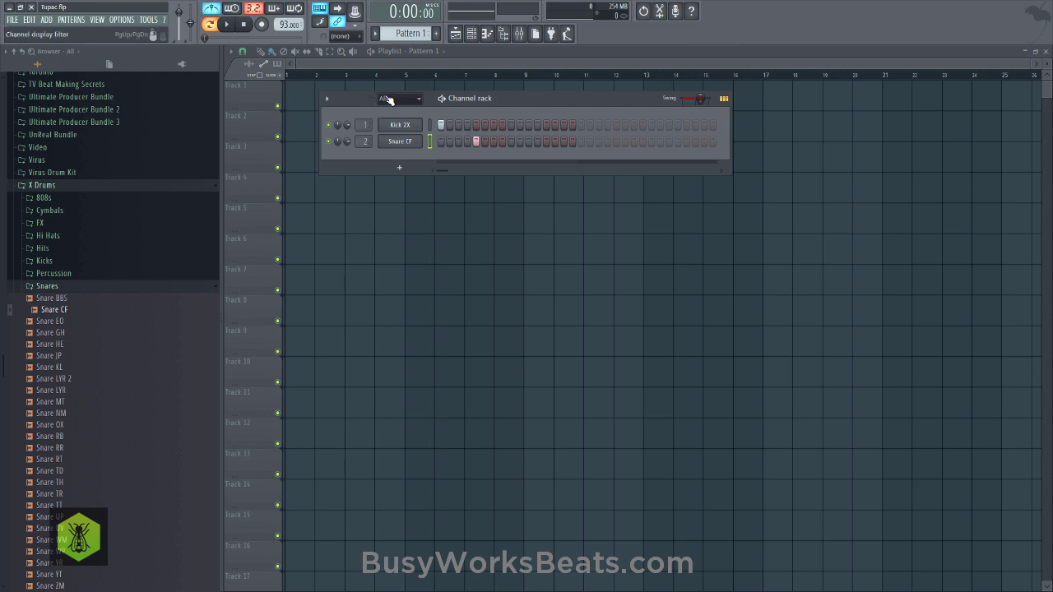
{"action": "key", "text": "space"}
{"action": "left_click", "coordinate": [494, 124]}
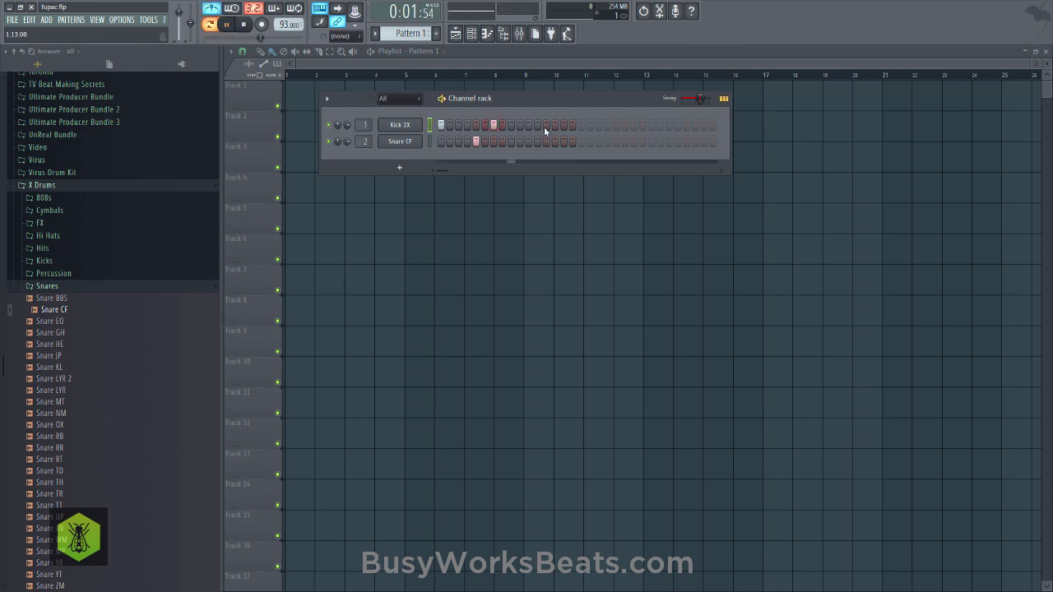
{"action": "left_click", "coordinate": [573, 126]}
{"action": "left_click", "coordinate": [581, 126]}
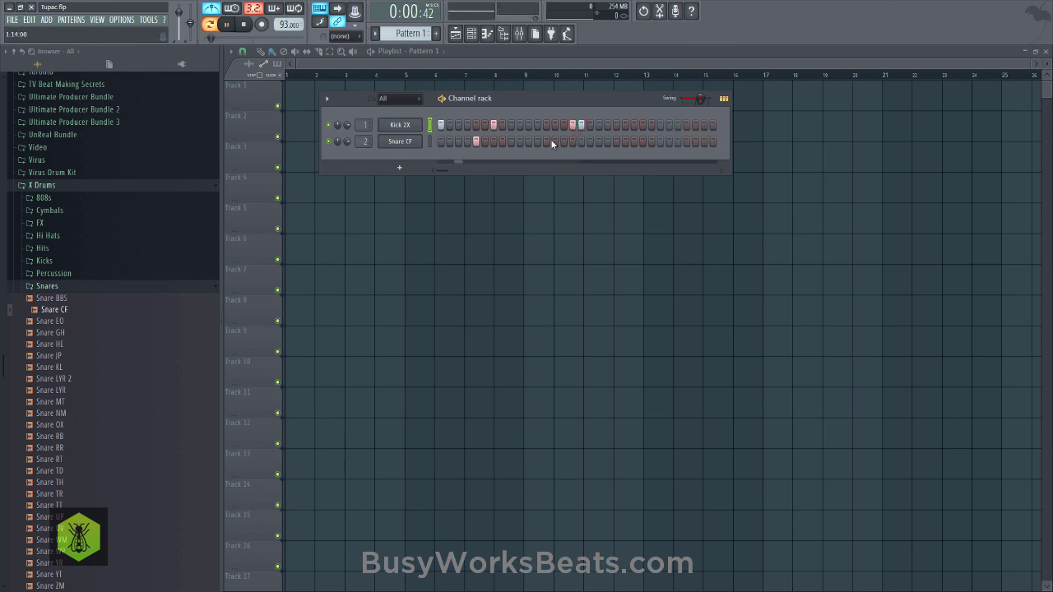
Add Snare CF hits on steps 13, 21 and 29, and stop playback.
{"action": "left_click", "coordinate": [546, 141]}
{"action": "left_click", "coordinate": [617, 141]}
{"action": "left_click", "coordinate": [685, 141]}
{"action": "key", "text": "space"}
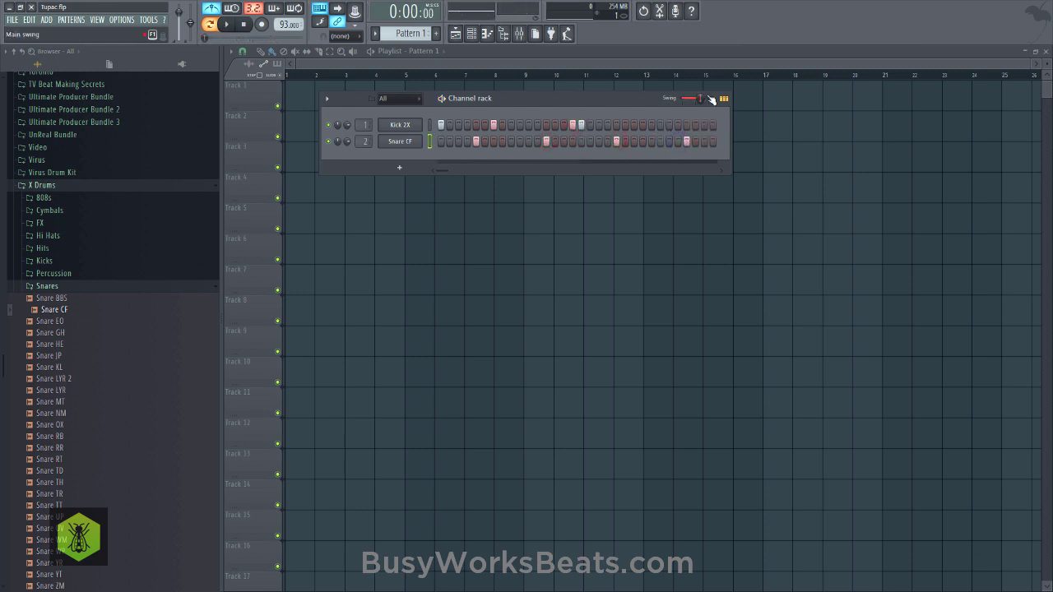
Play the pattern and add Kick 2X hits on steps 23 and 32.
{"action": "key", "text": "space"}
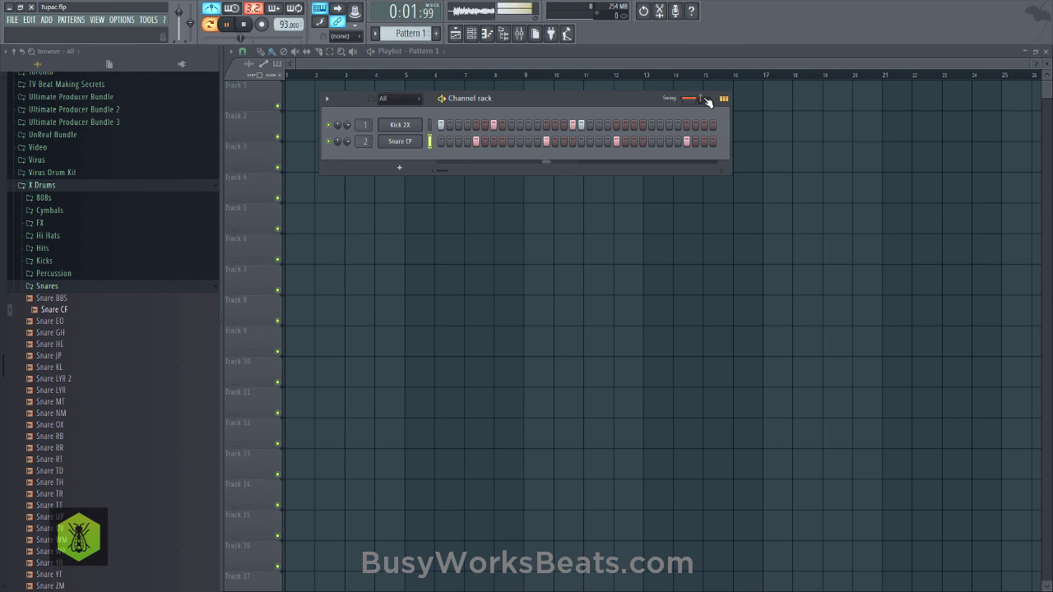
{"action": "left_click", "coordinate": [634, 124]}
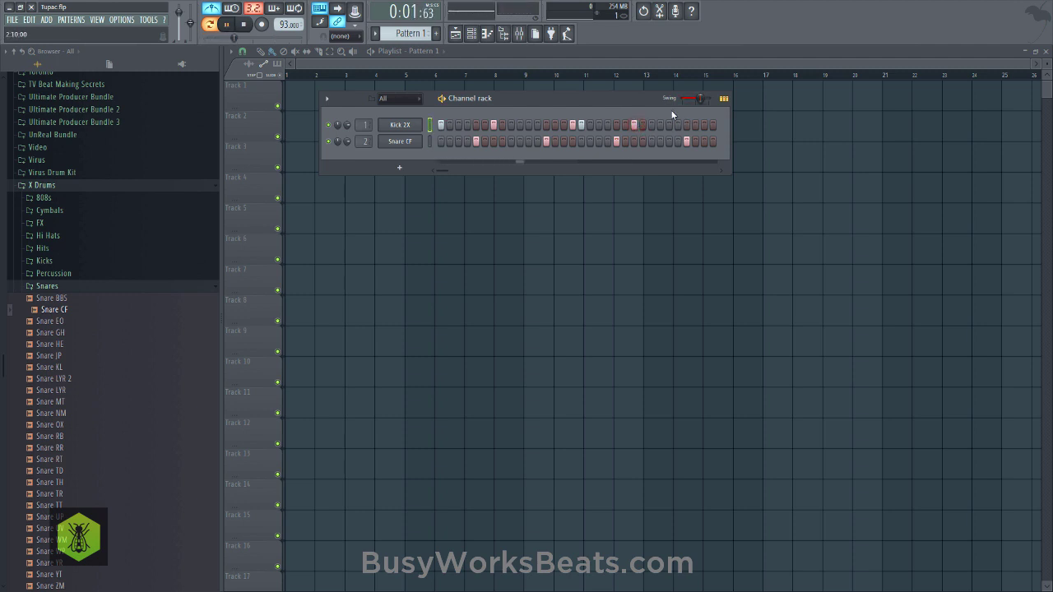
{"action": "left_click", "coordinate": [712, 125]}
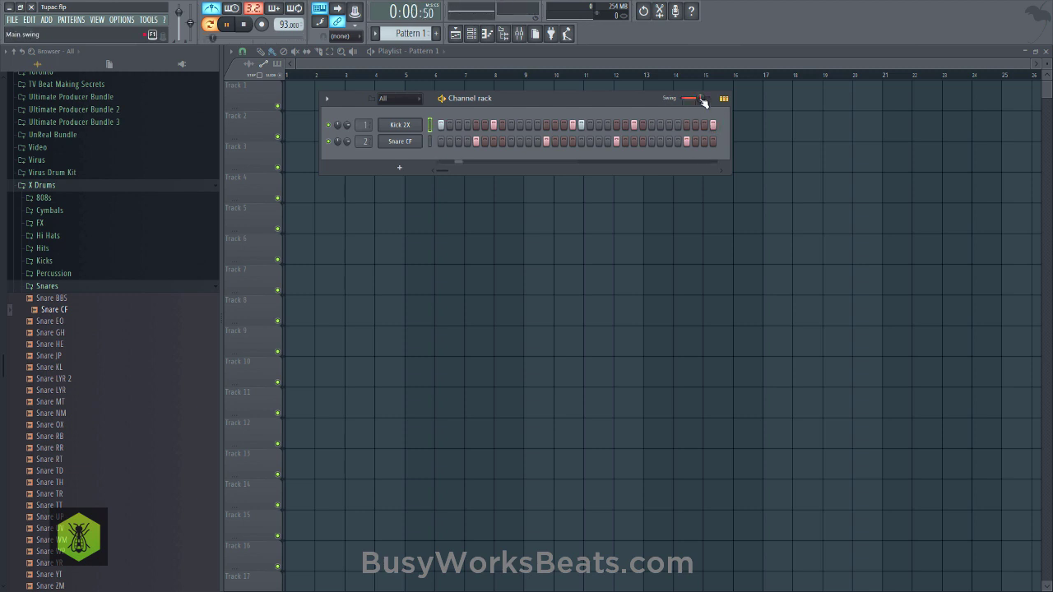
{"action": "key", "text": "space"}
Lower the channel rack's swing to about half and play the pattern to check the groove.
{"action": "left_click_drag", "start_coordinate": [701, 99], "coordinate": [698, 97]}
{"action": "key", "text": "space"}
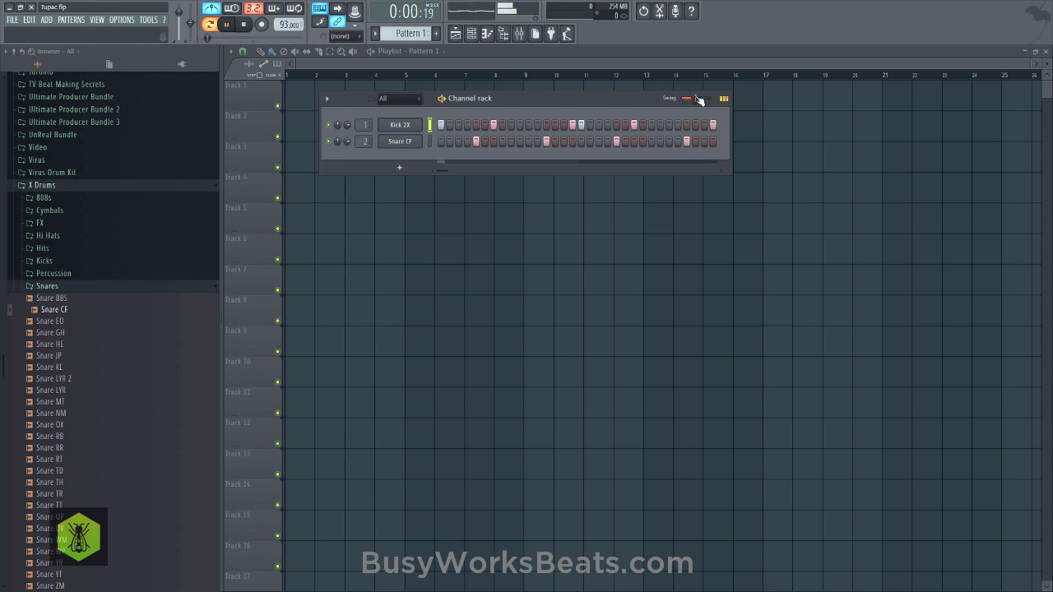
{"action": "left_click", "coordinate": [585, 99]}
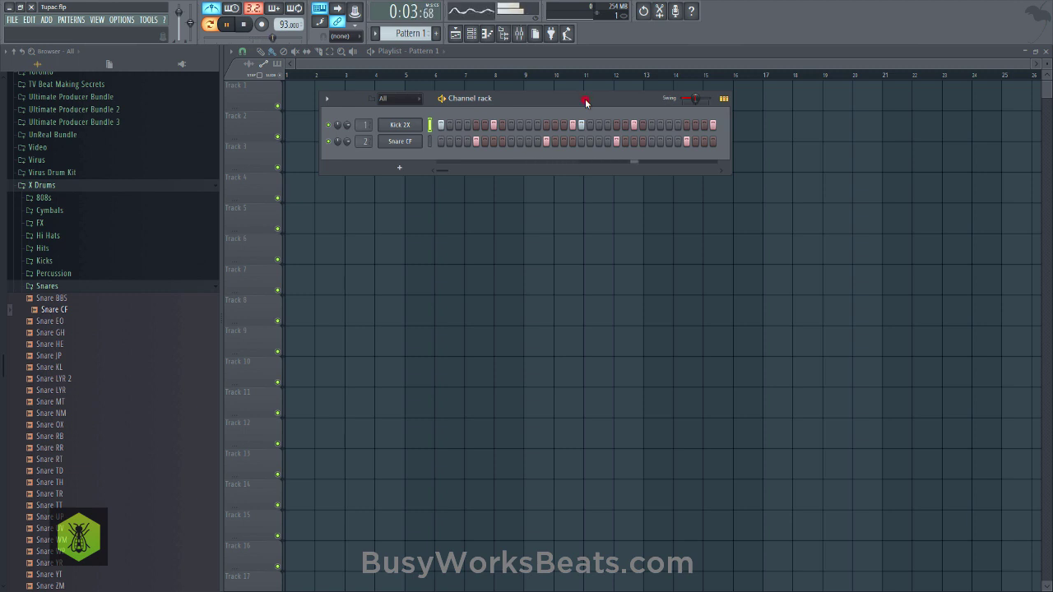
{"action": "key", "text": "space"}
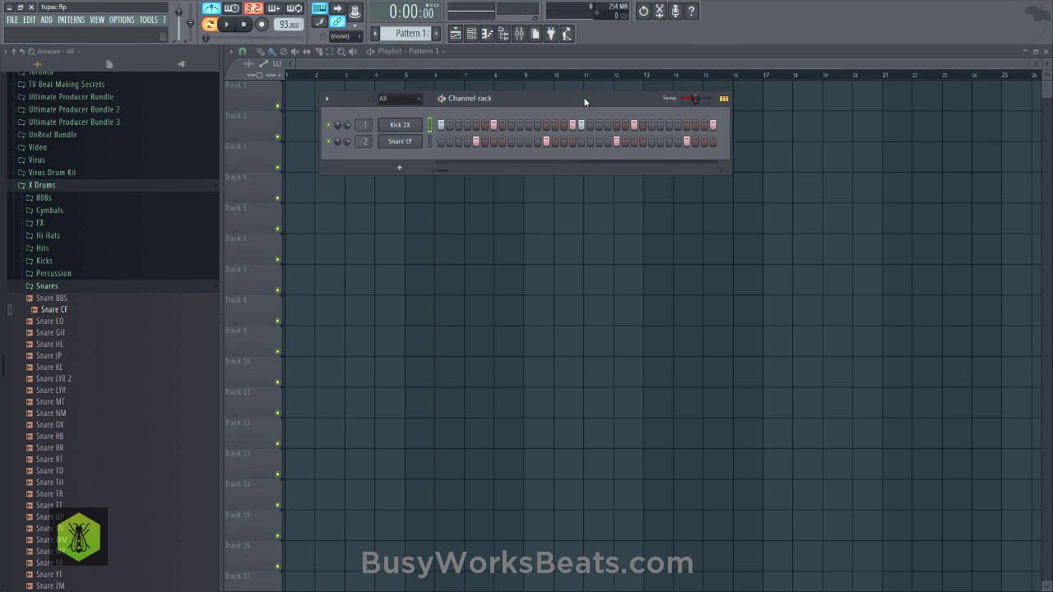
Examine the time controls in the Kick 2X channel's miscellaneous functions, and close the channel window.
{"action": "left_click", "coordinate": [403, 125]}
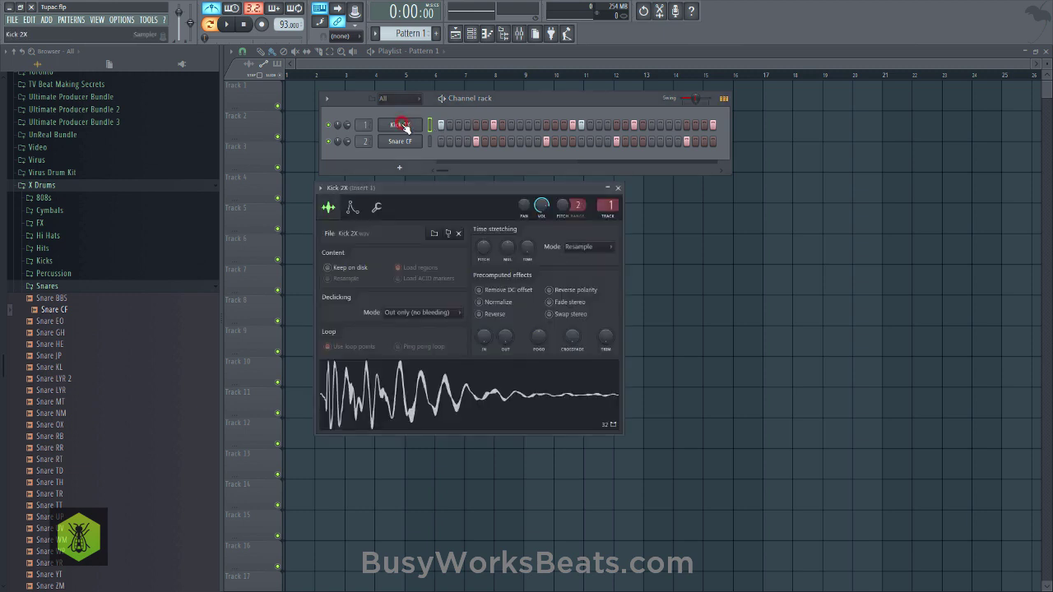
{"action": "left_click", "coordinate": [377, 211]}
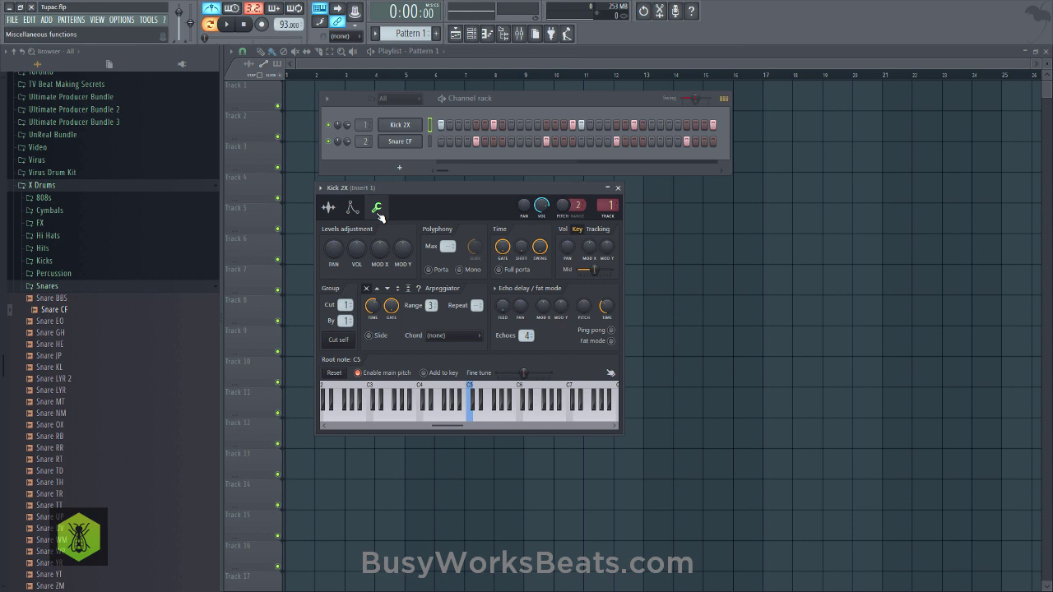
{"action": "left_click", "coordinate": [522, 248]}
{"action": "left_click", "coordinate": [618, 187]}
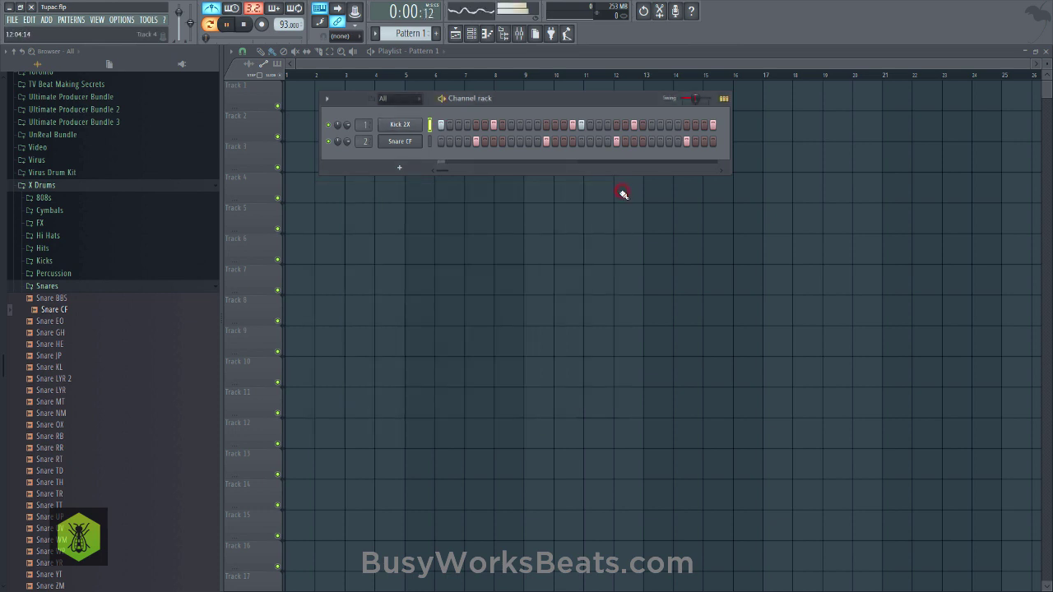
Play back the kick and snare pattern to hear the finished loop.
{"action": "key", "text": "space"}
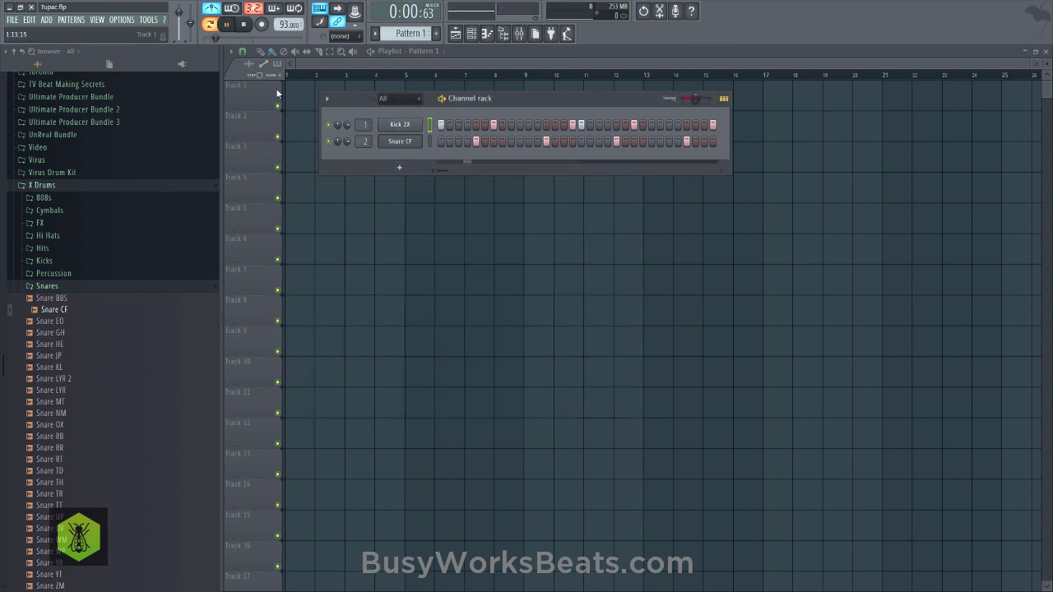
{"action": "left_click", "coordinate": [441, 124]}
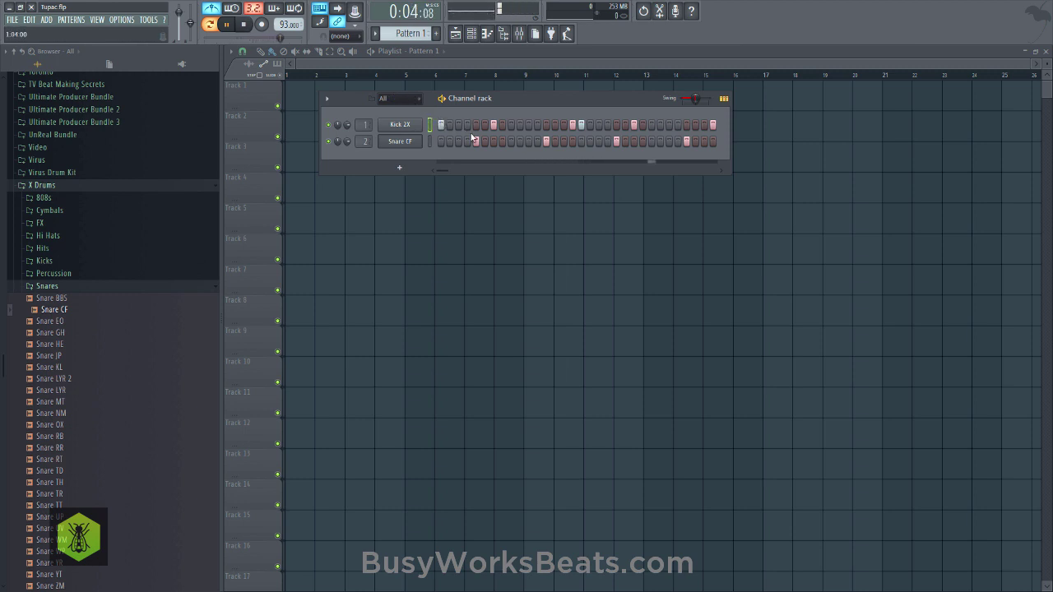
{"action": "key", "text": "space"}
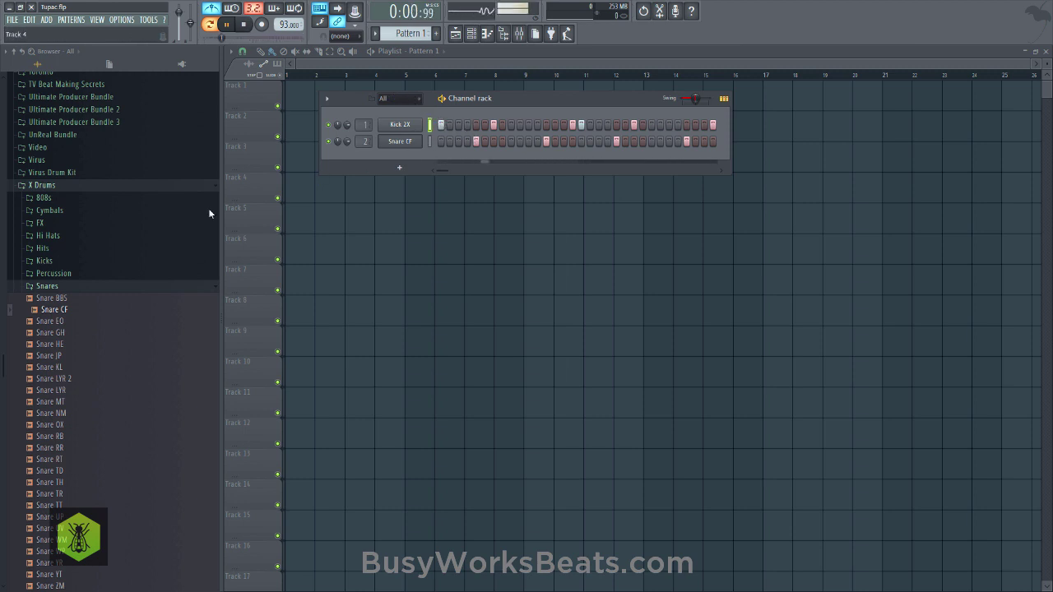
Audition the closed hats in the X Drums Hi Hats folder and load Closed Hi Hat FF into a new channel.
{"action": "left_click", "coordinate": [92, 287]}
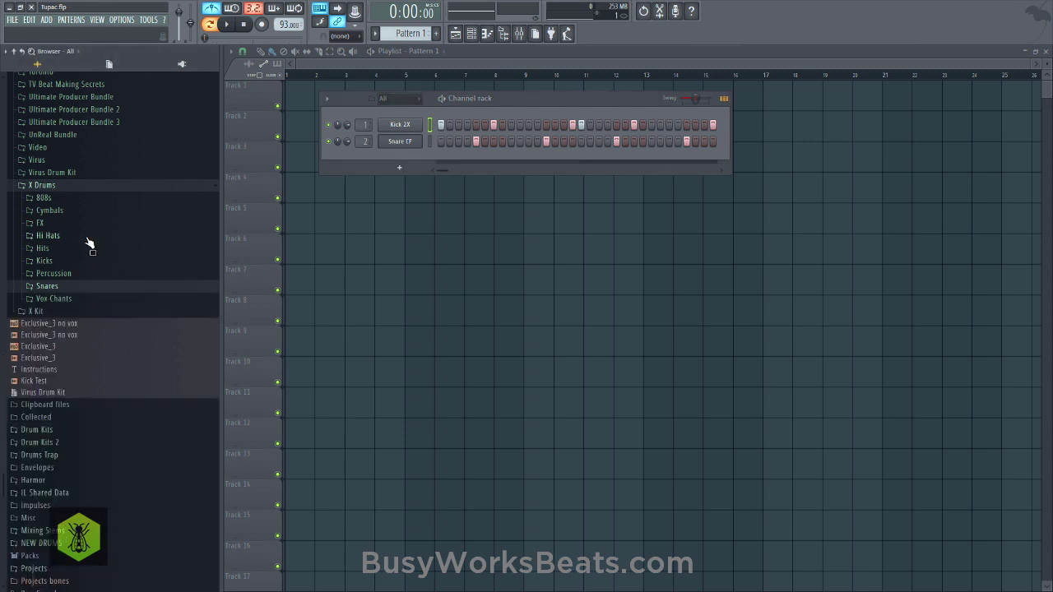
{"action": "left_click", "coordinate": [85, 237]}
{"action": "key", "text": "space"}
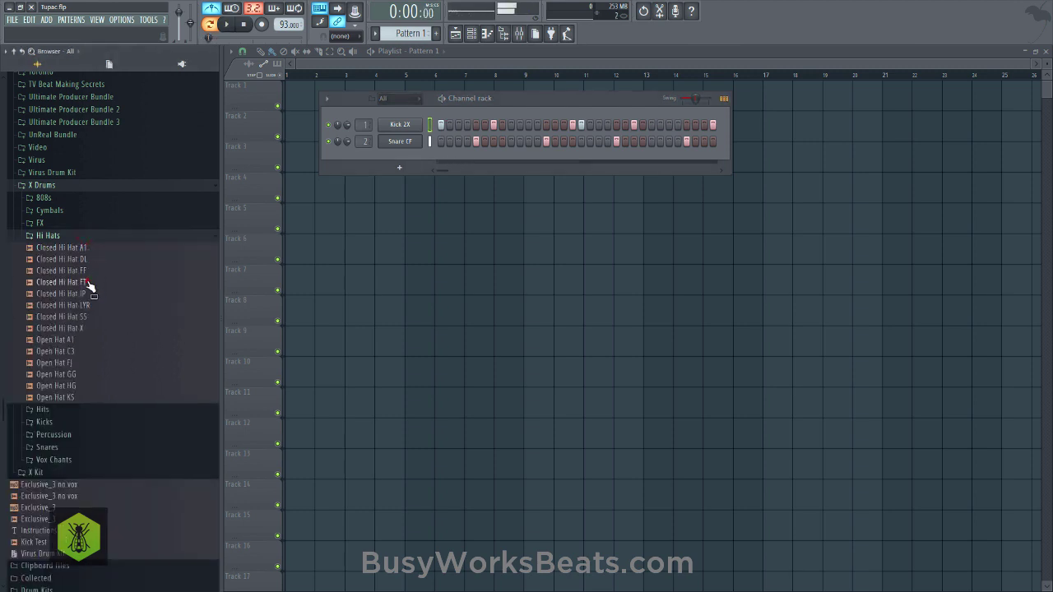
{"action": "left_click", "coordinate": [91, 282]}
{"action": "left_click", "coordinate": [92, 272]}
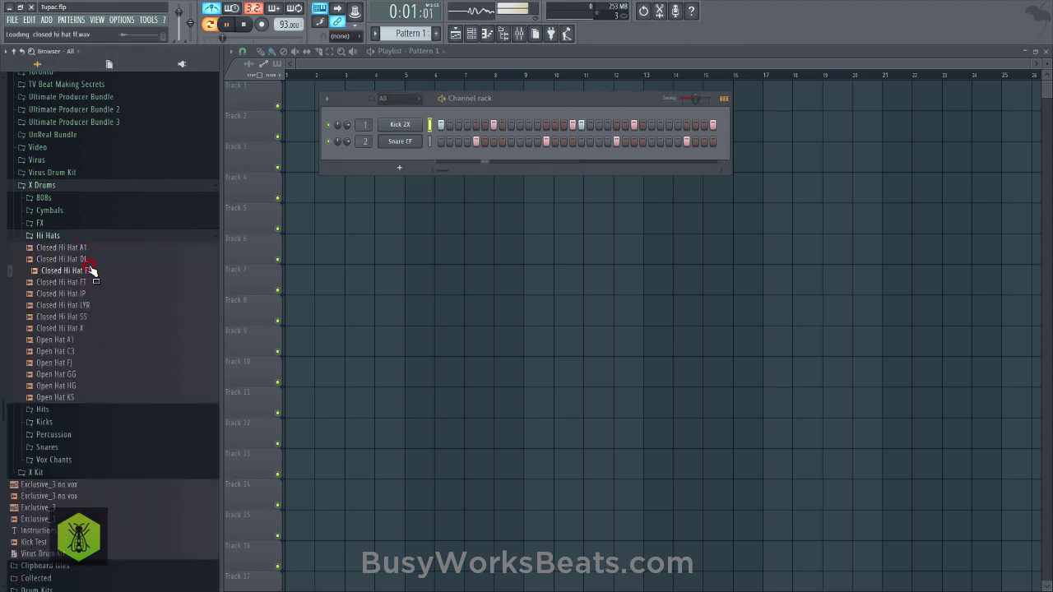
{"action": "key", "text": "space"}
{"action": "right_click", "coordinate": [92, 272]}
{"action": "left_click", "coordinate": [107, 282]}
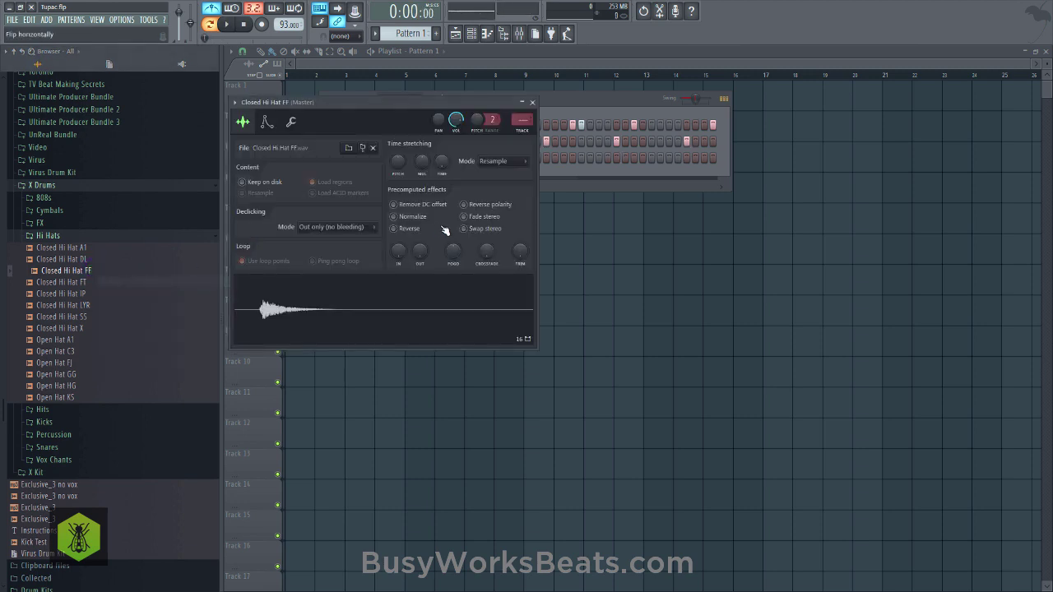
Trim the leading silence from the Closed Hi Hat FF sample and route its channel to mixer track 3.
{"action": "left_click_drag", "start_coordinate": [524, 250], "coordinate": [538, 135]}
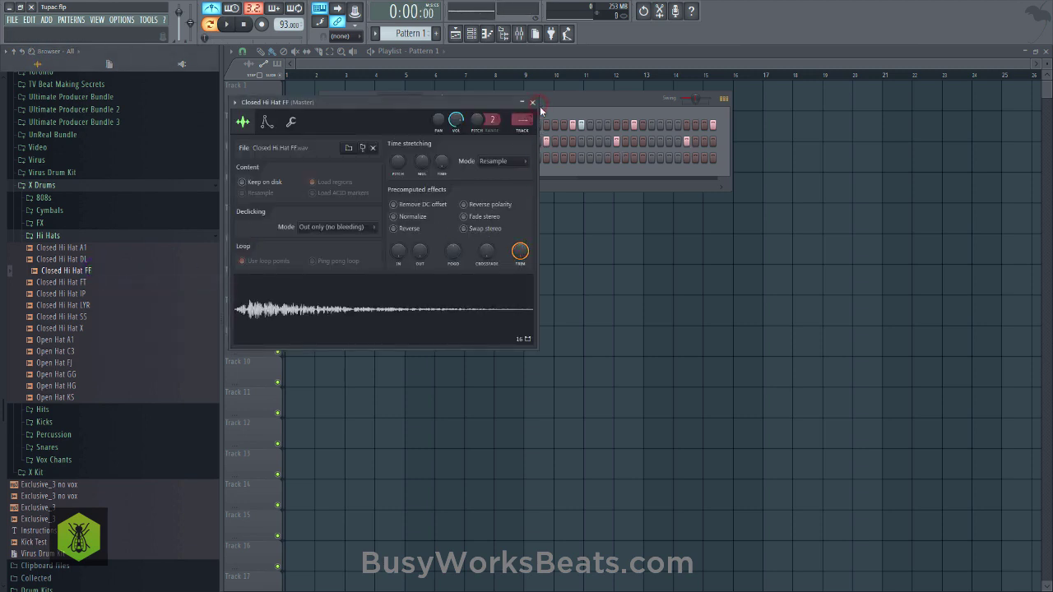
{"action": "left_click", "coordinate": [540, 107]}
{"action": "scroll", "coordinate": [367, 158], "scroll_direction": "up", "scroll_amount": 2}
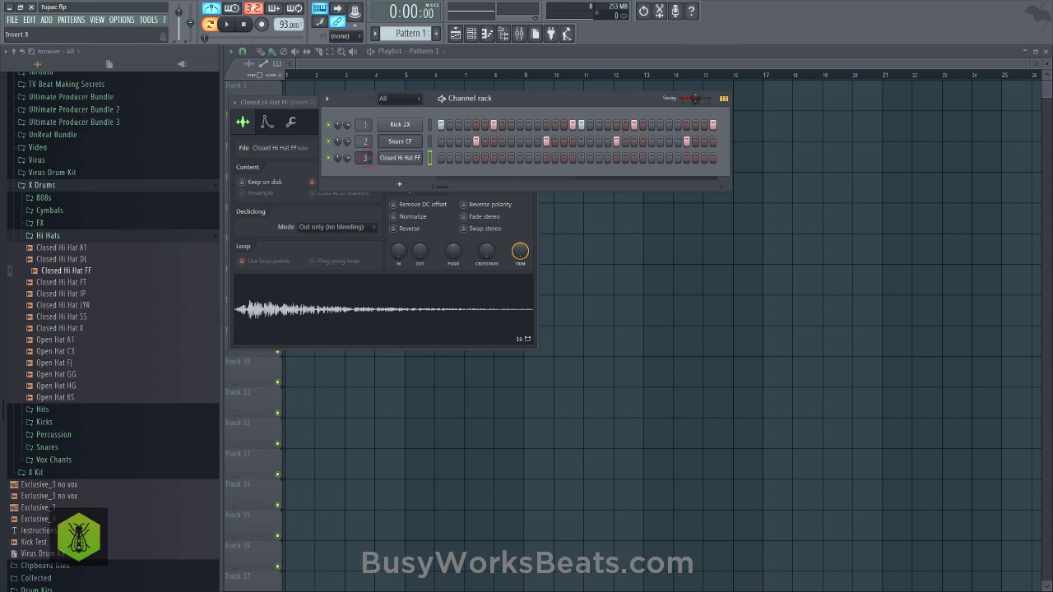
In Pattern 2, try Closed Hi Hat FF hits on every 2 steps, then fill every 4 steps instead and play it.
{"action": "scroll", "coordinate": [411, 33], "scroll_direction": "down", "scroll_amount": 1}
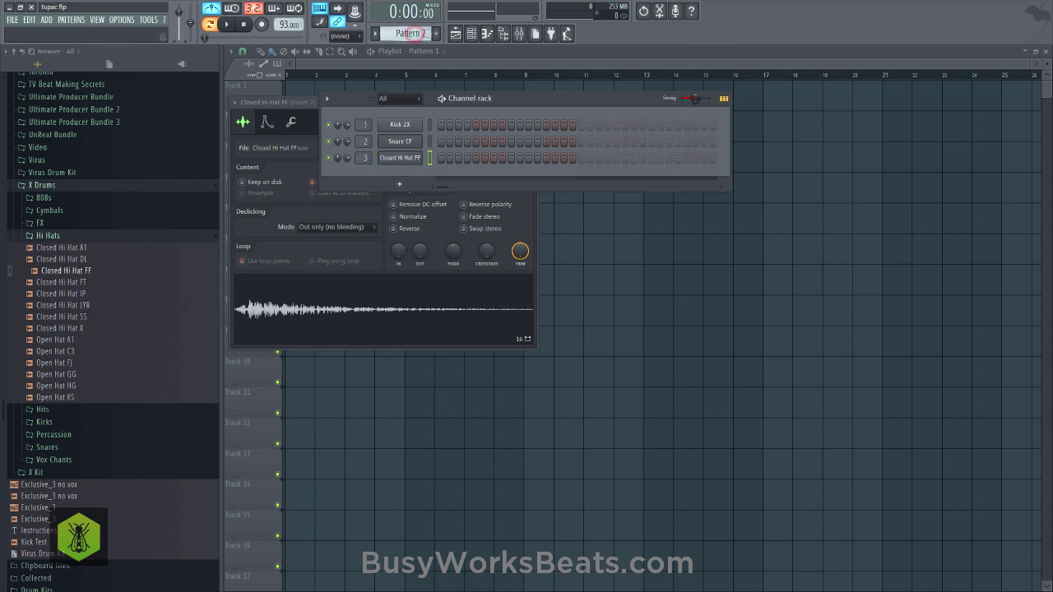
{"action": "right_click", "coordinate": [409, 158]}
{"action": "left_click", "coordinate": [531, 195]}
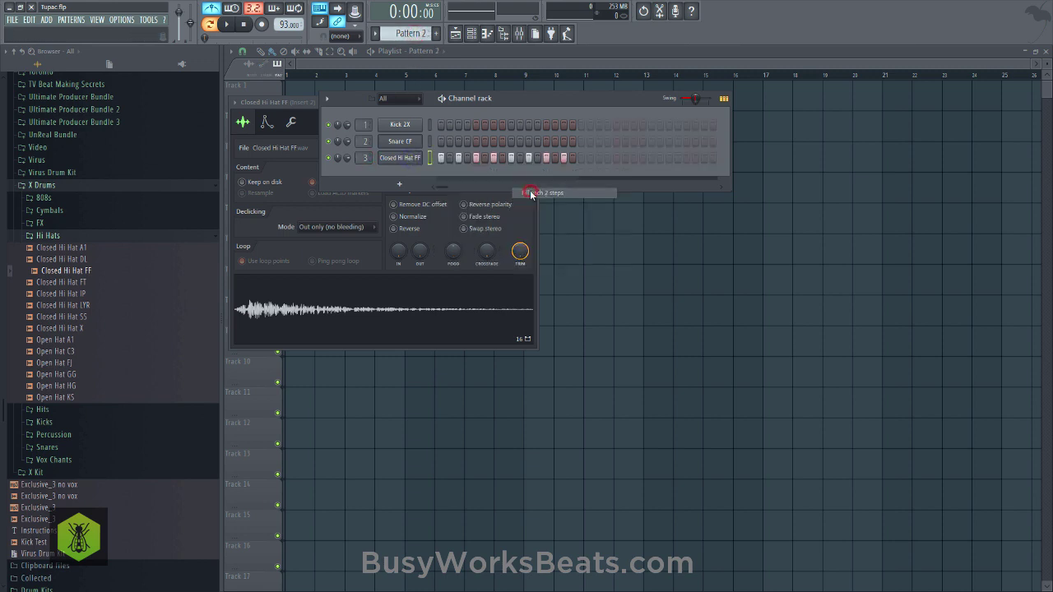
{"action": "key", "text": "space"}
{"action": "key", "text": "space"}
{"action": "right_click", "coordinate": [419, 156]}
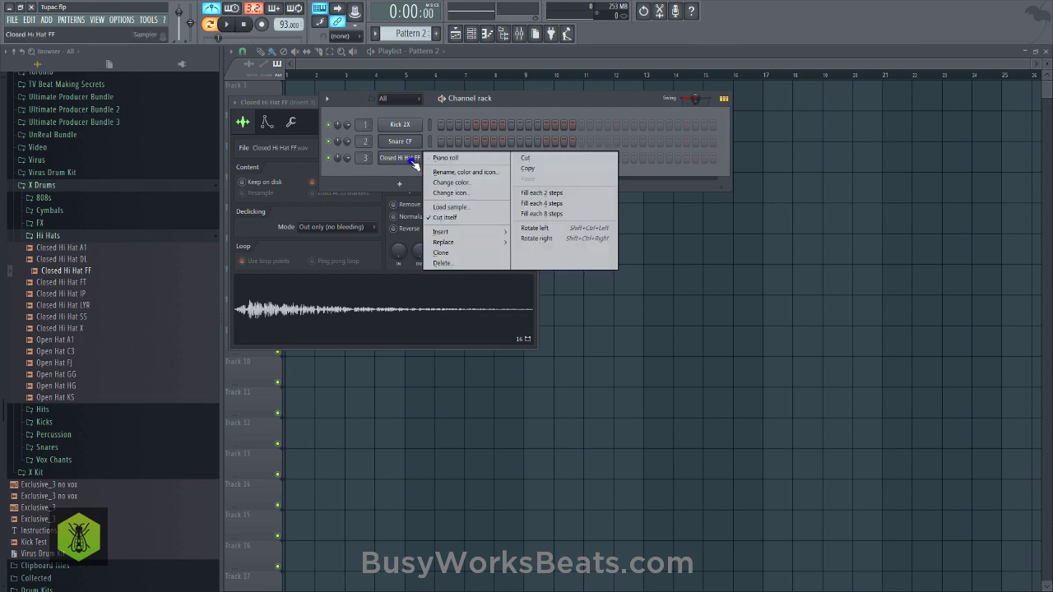
{"action": "key", "text": "space"}
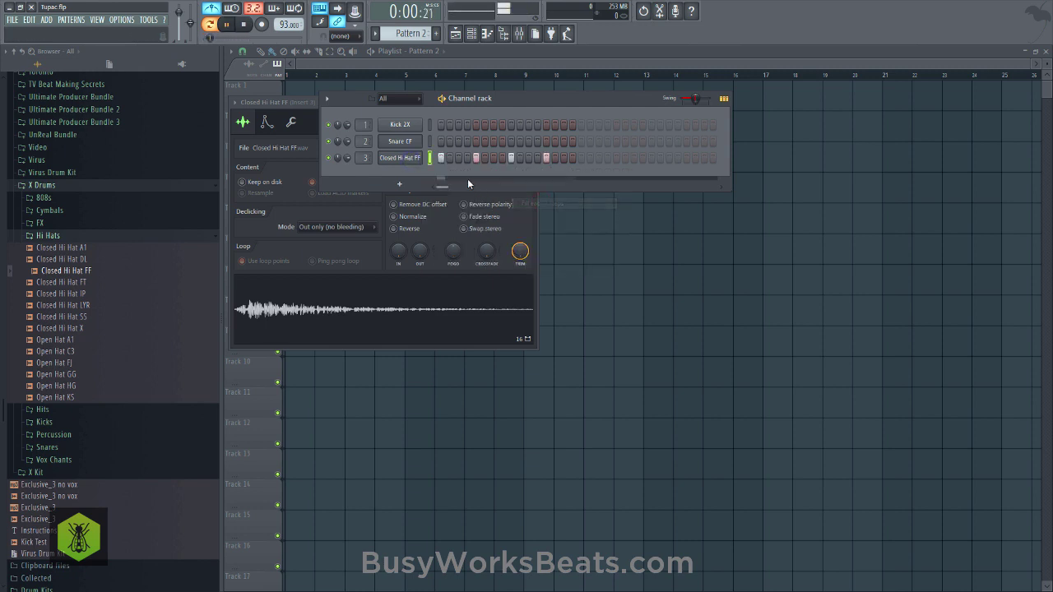
Place back-to-back Pattern 2 clips on playlist Track 2 across bars 1 to 8.
{"action": "left_click", "coordinate": [466, 33]}
{"action": "left_click", "coordinate": [301, 128]}
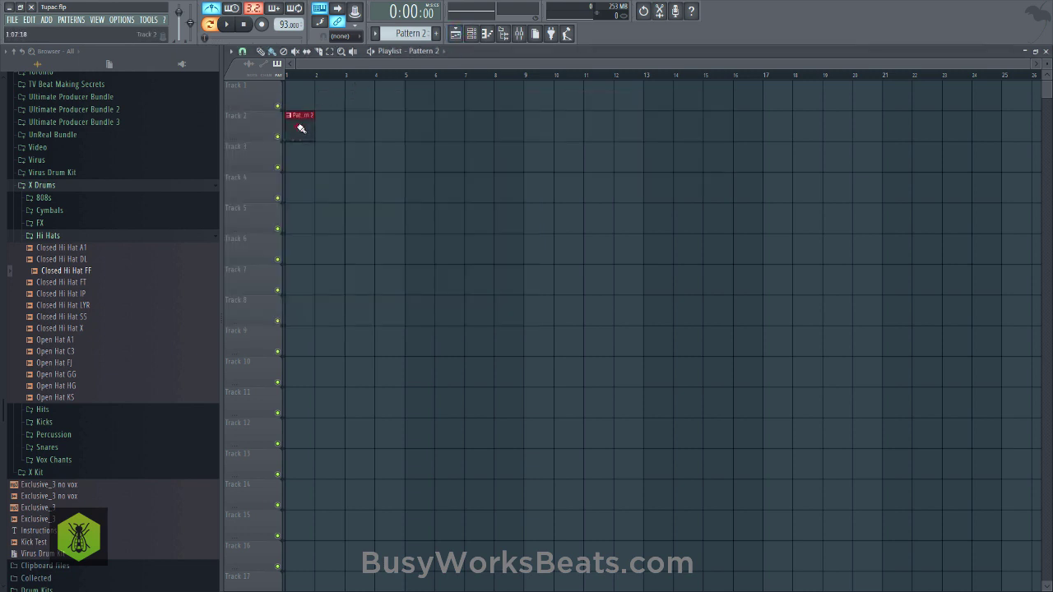
{"action": "left_click_drag", "start_coordinate": [315, 133], "coordinate": [488, 141]}
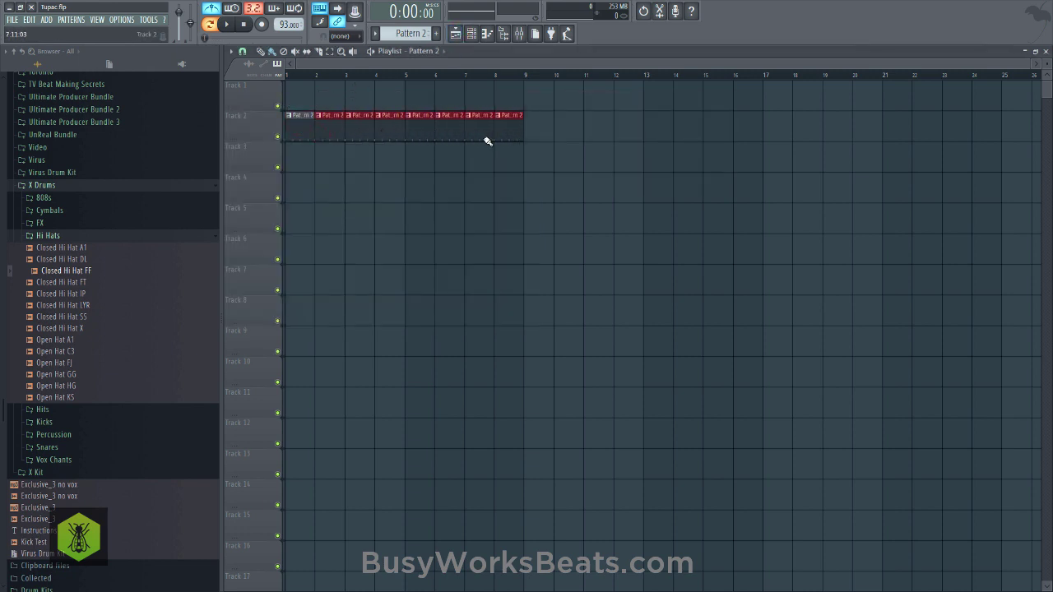
Place back-to-back Pattern 1 clips on playlist Track 1 across bars 1 to 8.
{"action": "left_click", "coordinate": [277, 65]}
{"action": "left_click", "coordinate": [292, 76]}
{"action": "left_click", "coordinate": [294, 99]}
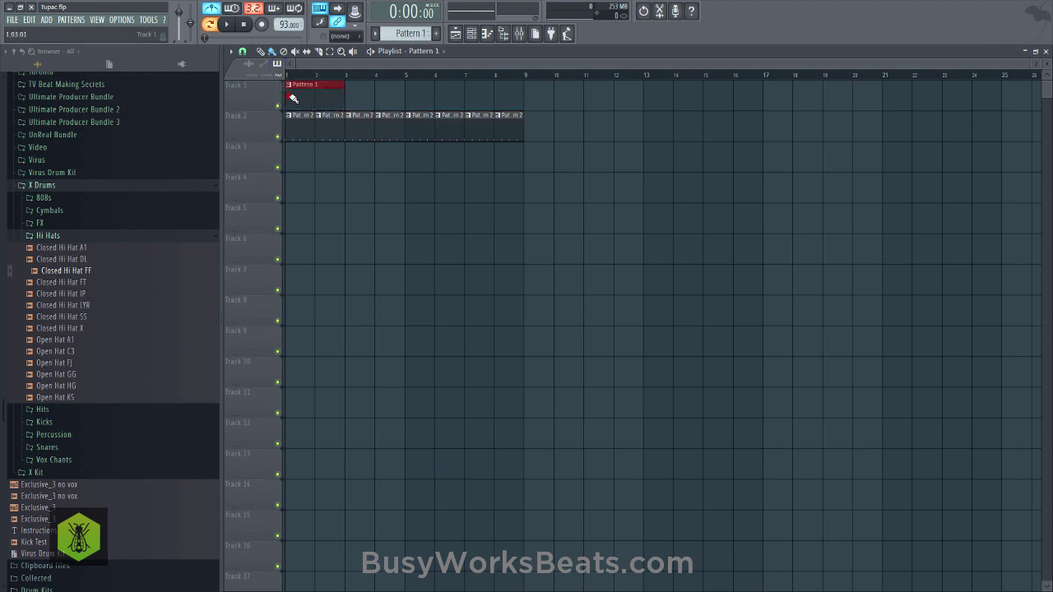
{"action": "left_click_drag", "start_coordinate": [294, 99], "coordinate": [477, 87]}
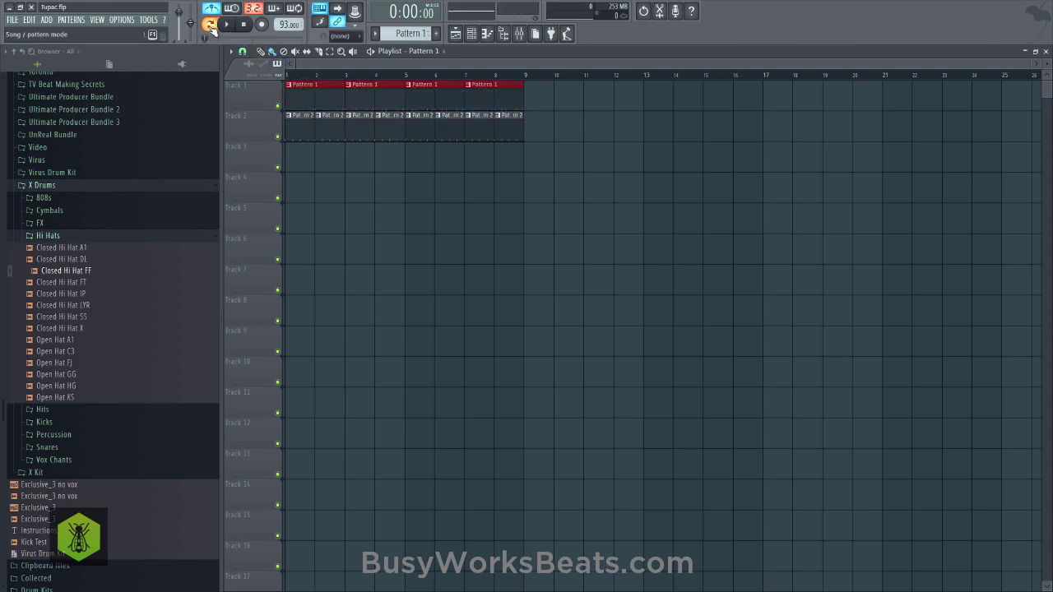
Switch to song mode with the metronome off and play the arrangement.
{"action": "left_click", "coordinate": [215, 9]}
{"action": "key", "text": "space"}
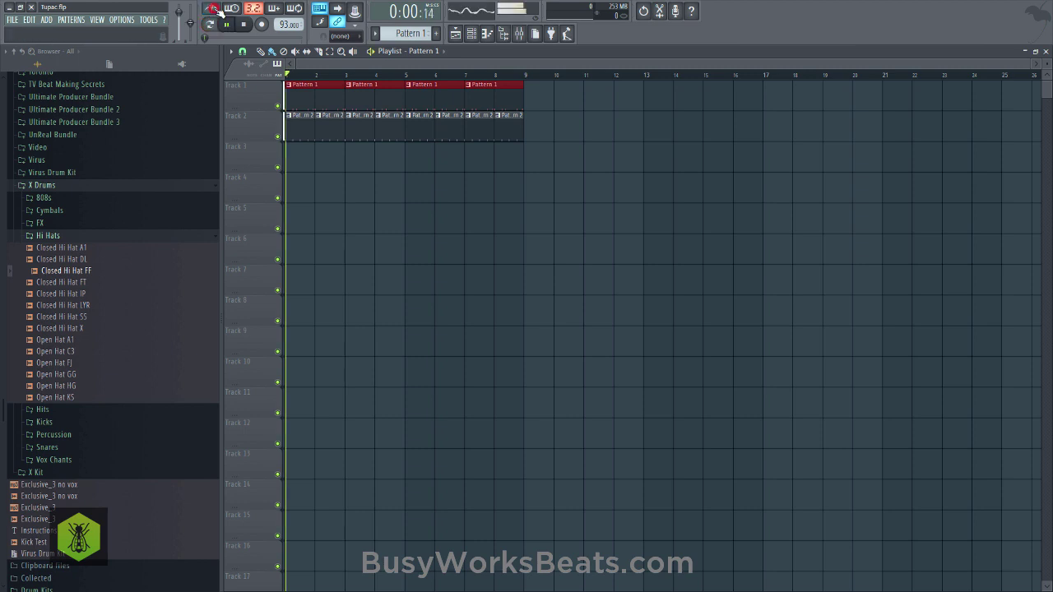
Refill the Closed Hi Hat FF row of Pattern 2 with a hit on every 2 steps and play the song.
{"action": "left_click", "coordinate": [475, 32]}
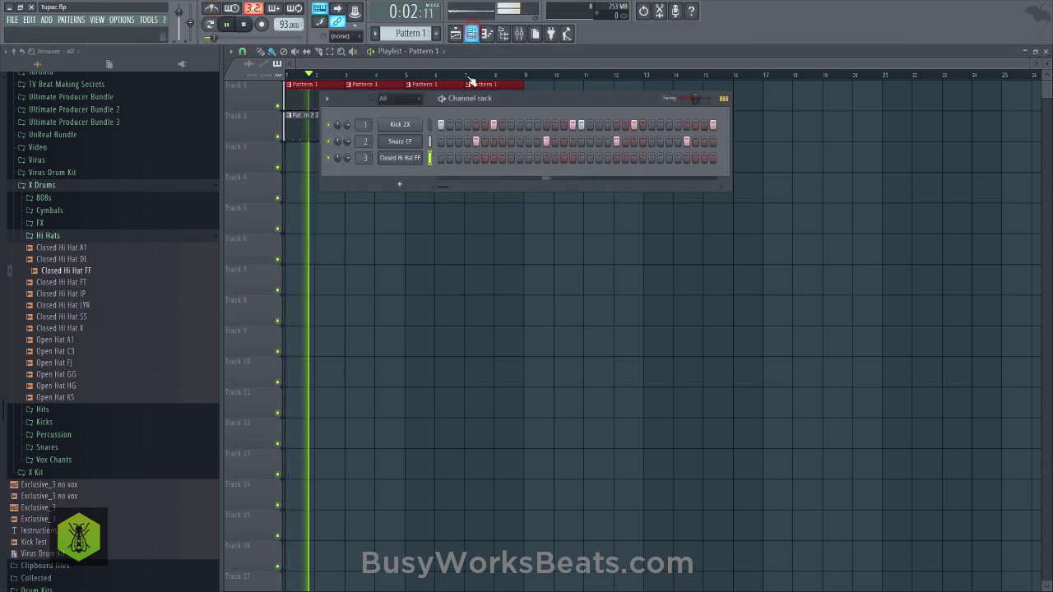
{"action": "scroll", "coordinate": [411, 32], "scroll_direction": "down", "scroll_amount": 1}
{"action": "key", "text": "space"}
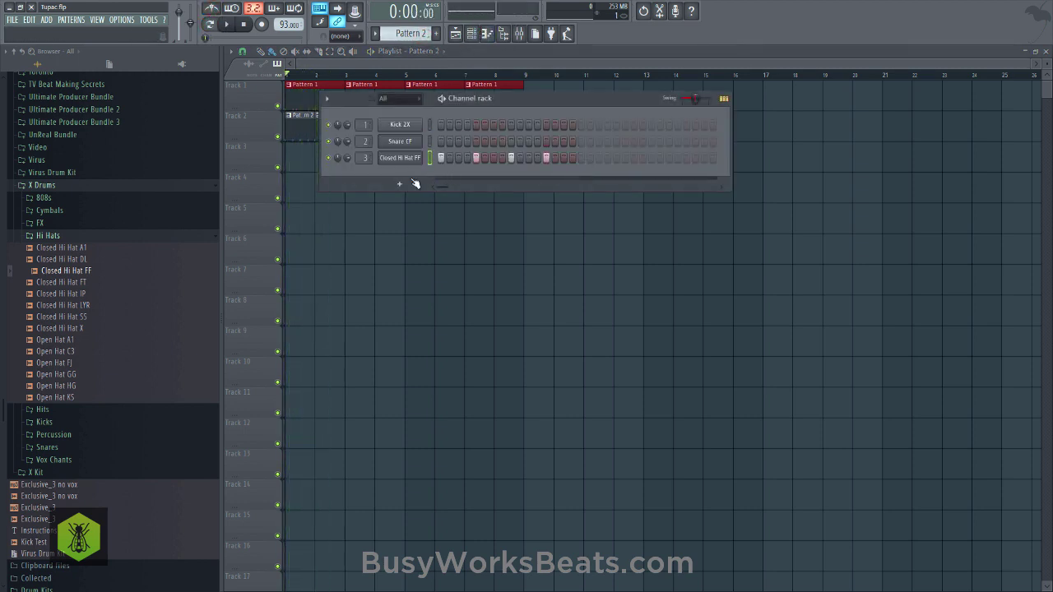
{"action": "right_click", "coordinate": [408, 163]}
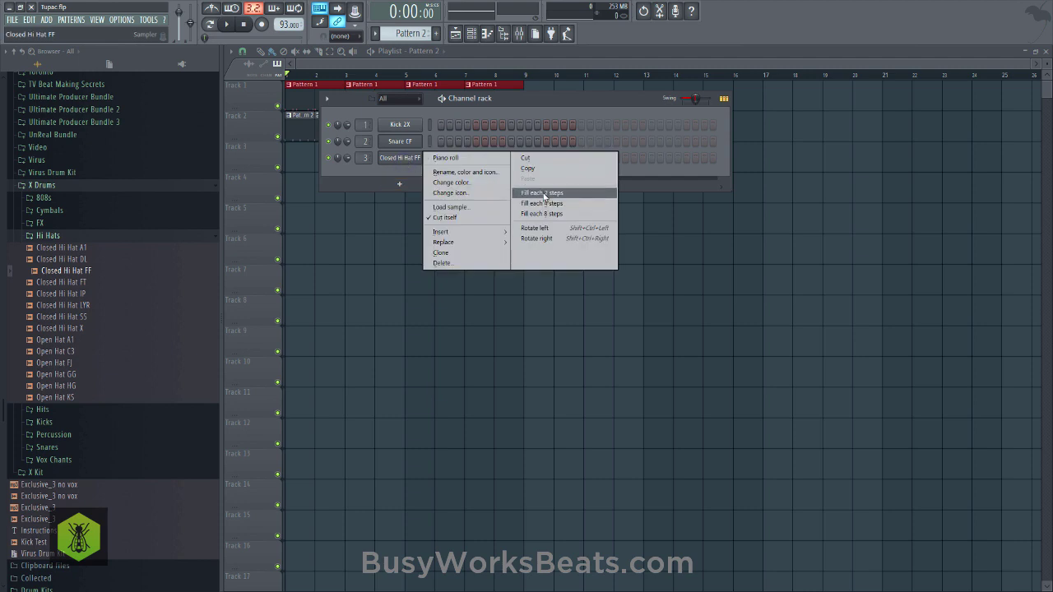
{"action": "left_click", "coordinate": [543, 193]}
{"action": "key", "text": "space"}
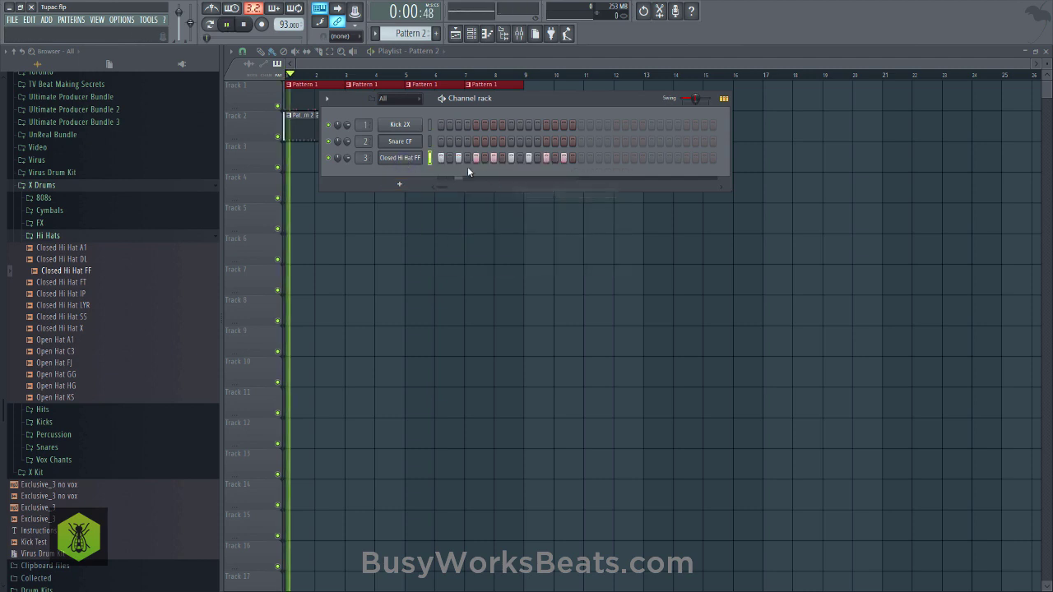
Listen to the arrangement while checking the Closed Hi Hat FF channel's settings, and stop playback with Pattern 2 selected.
{"action": "left_click", "coordinate": [409, 162]}
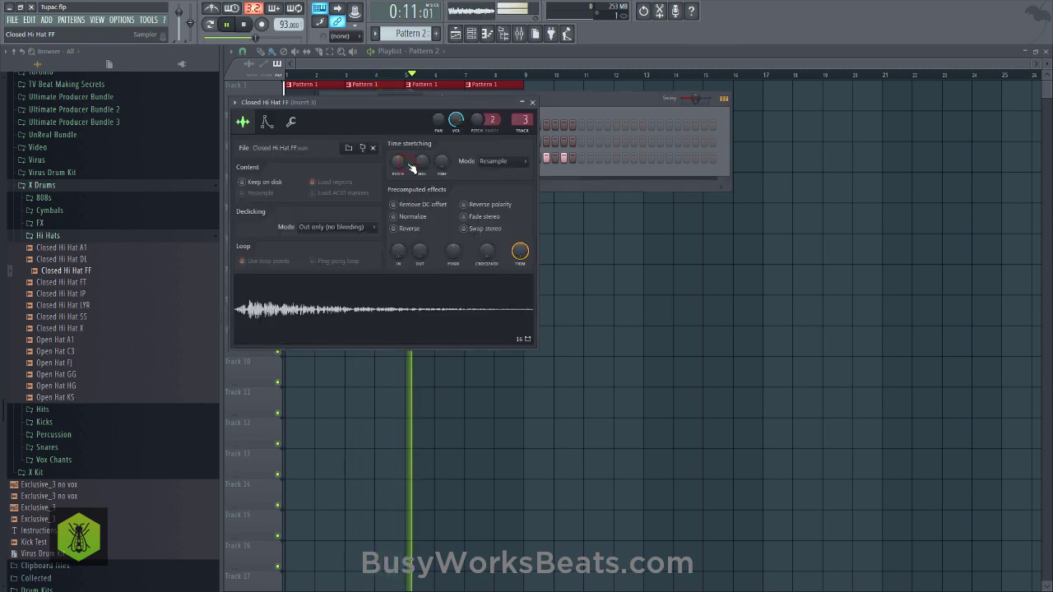
{"action": "left_click", "coordinate": [534, 103]}
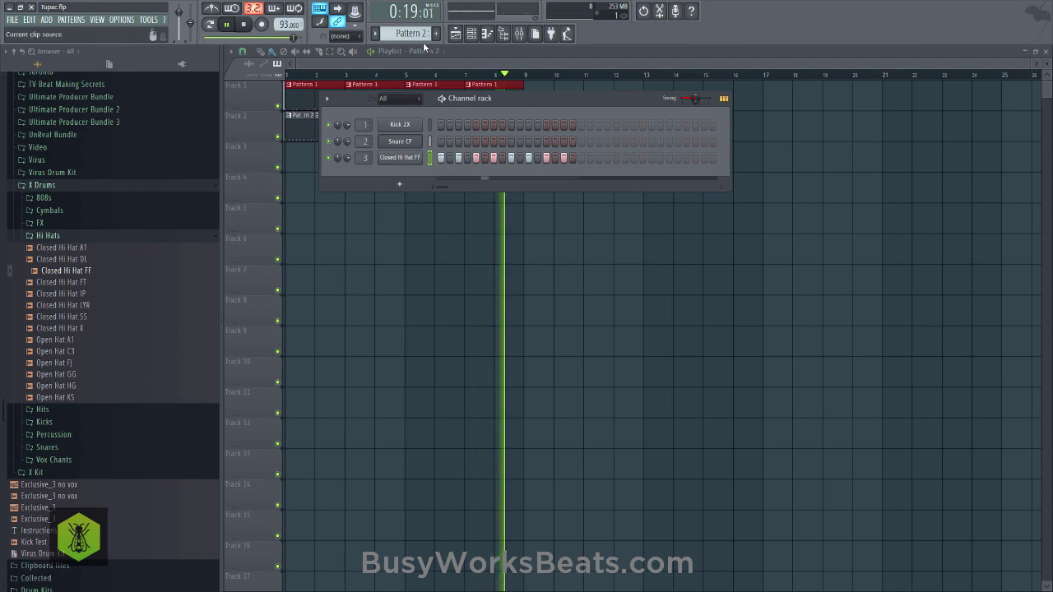
{"action": "scroll", "coordinate": [417, 35], "scroll_direction": "down", "scroll_amount": 1}
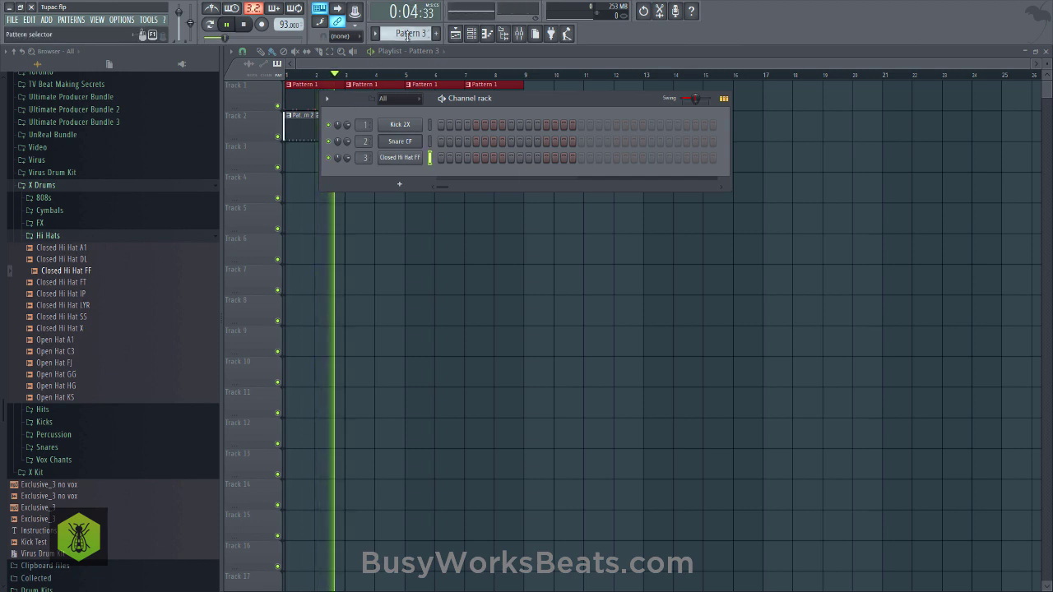
{"action": "scroll", "coordinate": [409, 34], "scroll_direction": "up", "scroll_amount": 1}
{"action": "key", "text": "space"}
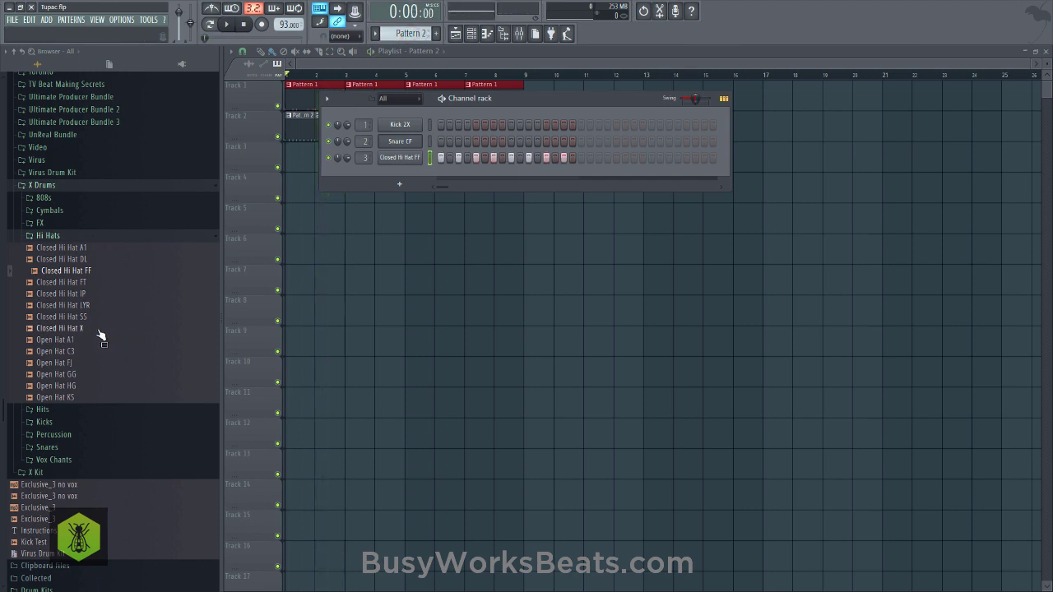
Audition Open Hat A1 from the Hi Hats folder and load it into a new channel.
{"action": "left_click", "coordinate": [92, 340]}
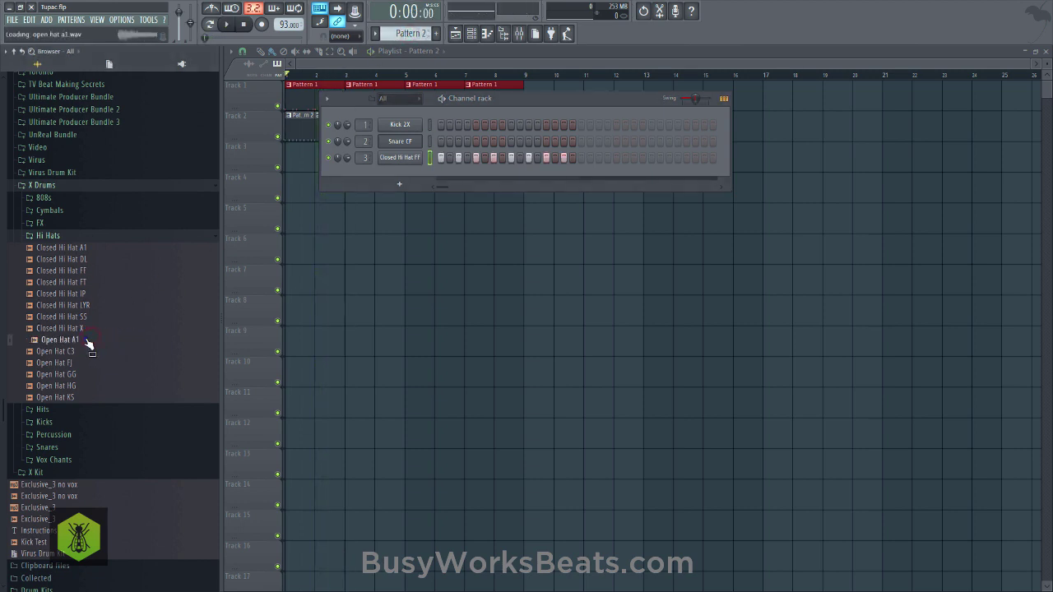
{"action": "right_click", "coordinate": [90, 343]}
{"action": "left_click", "coordinate": [124, 353]}
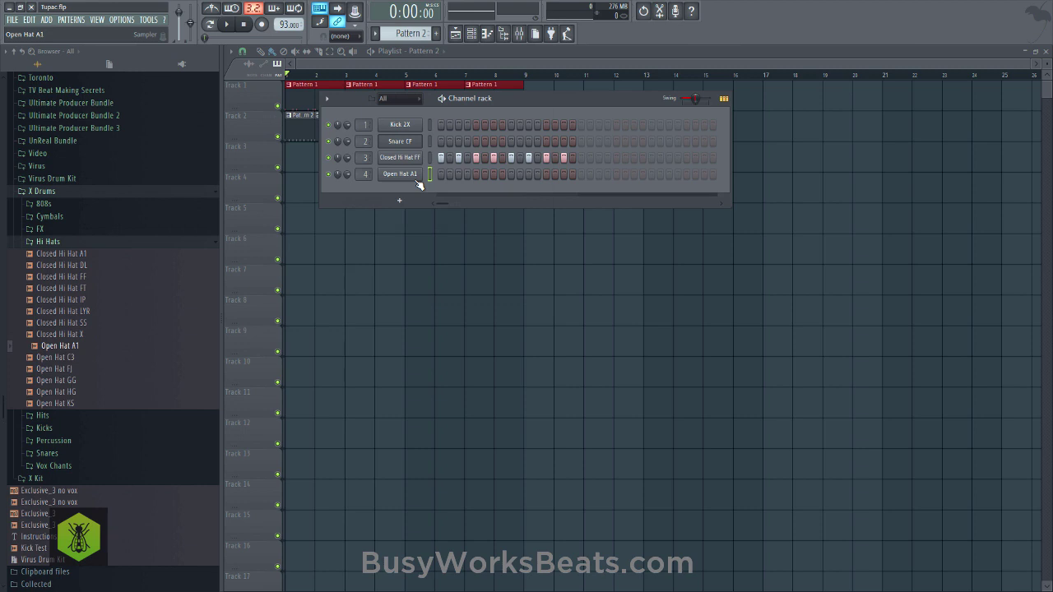
Edit the Open Hat A1 sample in Edison and fade out its tail from 0:352 to 0:360.
{"action": "left_click", "coordinate": [417, 179]}
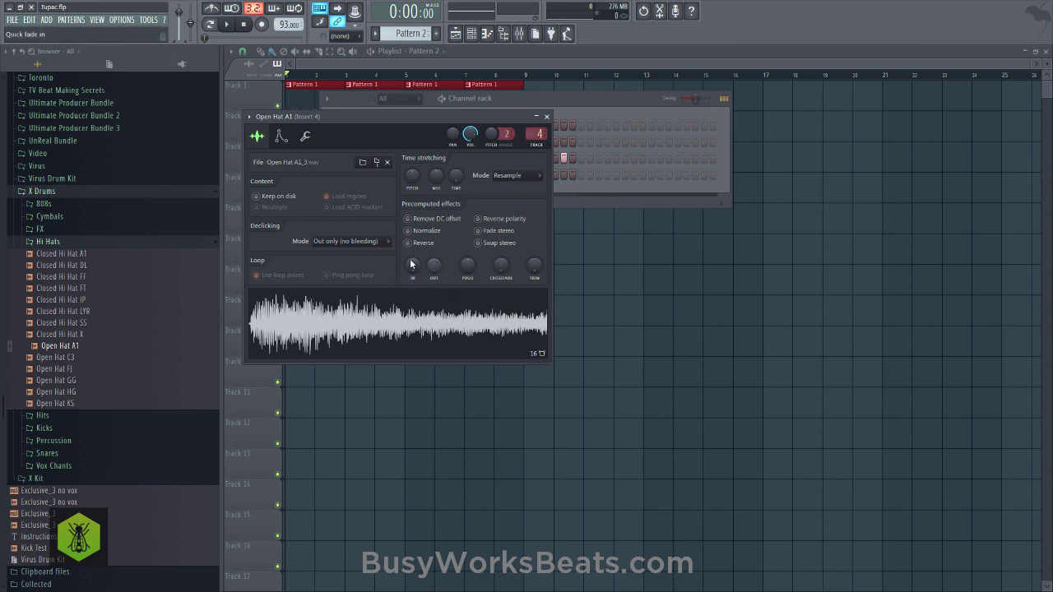
{"action": "mouse_move", "coordinate": [432, 270]}
{"action": "left_mouse_down"}
{"action": "mouse_move", "coordinate": [432, 249]}
{"action": "mouse_move", "coordinate": [433, 281]}
{"action": "left_mouse_up"}
{"action": "right_click", "coordinate": [469, 306]}
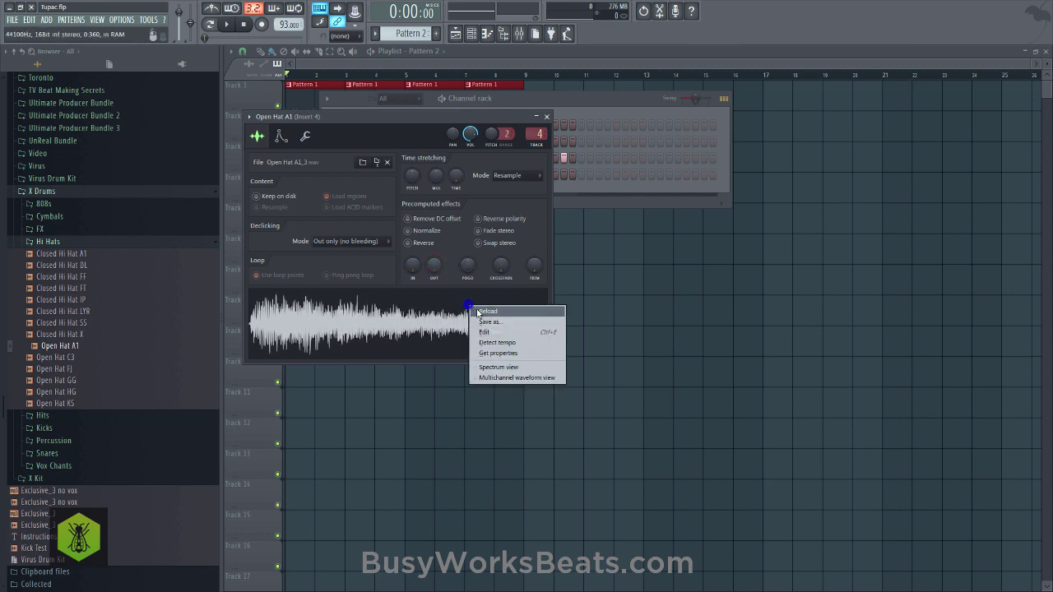
{"action": "left_click", "coordinate": [487, 333]}
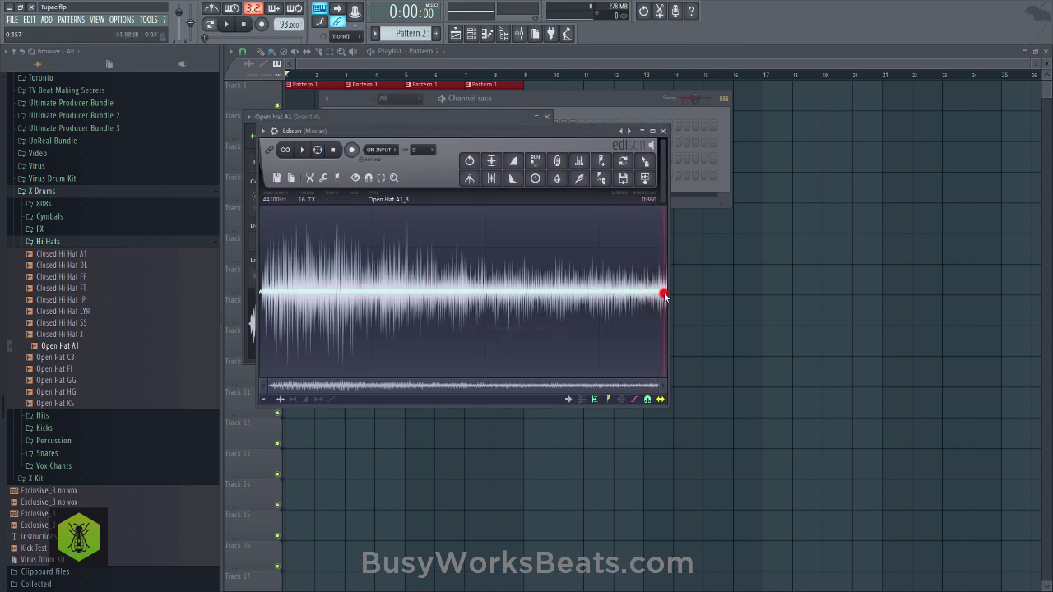
{"action": "left_click_drag", "start_coordinate": [662, 296], "coordinate": [658, 298]}
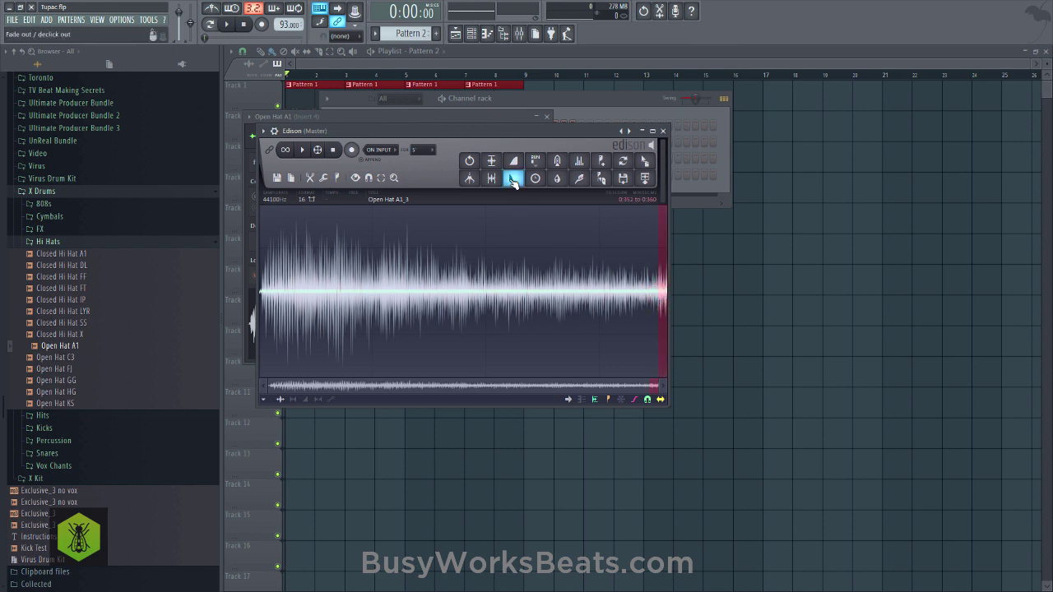
{"action": "left_click", "coordinate": [607, 278]}
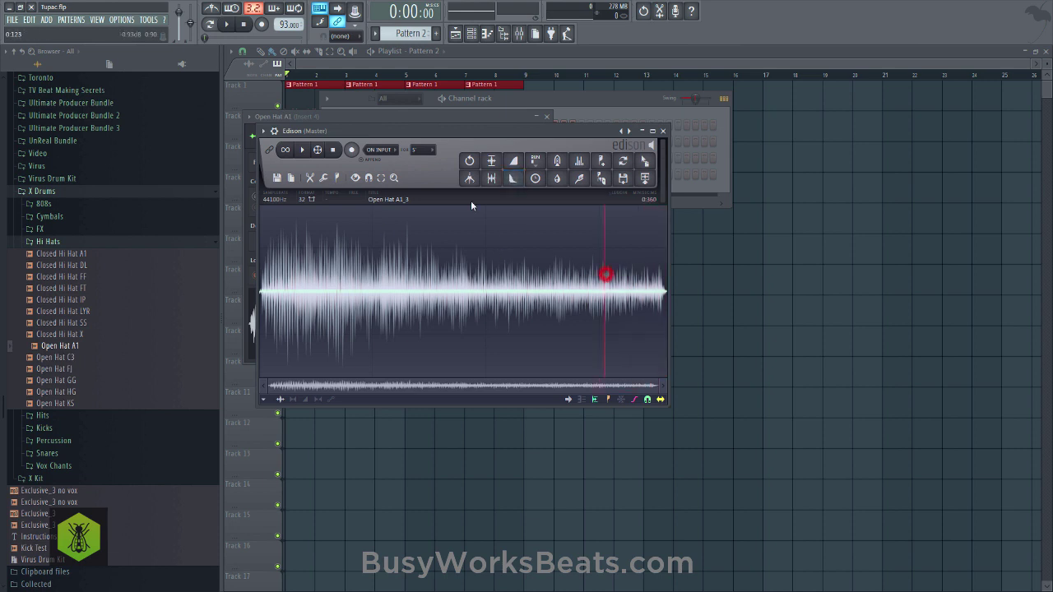
Send the faded open hat sample back to its channel and close the channel and Edison windows.
{"action": "left_click", "coordinate": [644, 161]}
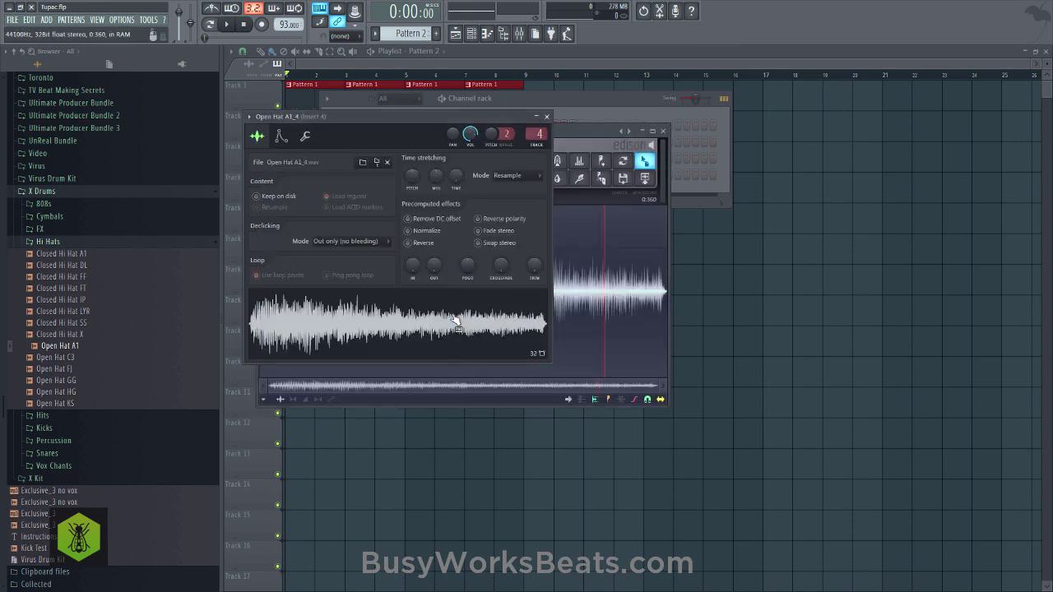
{"action": "left_click", "coordinate": [547, 116]}
{"action": "left_click", "coordinate": [663, 131]}
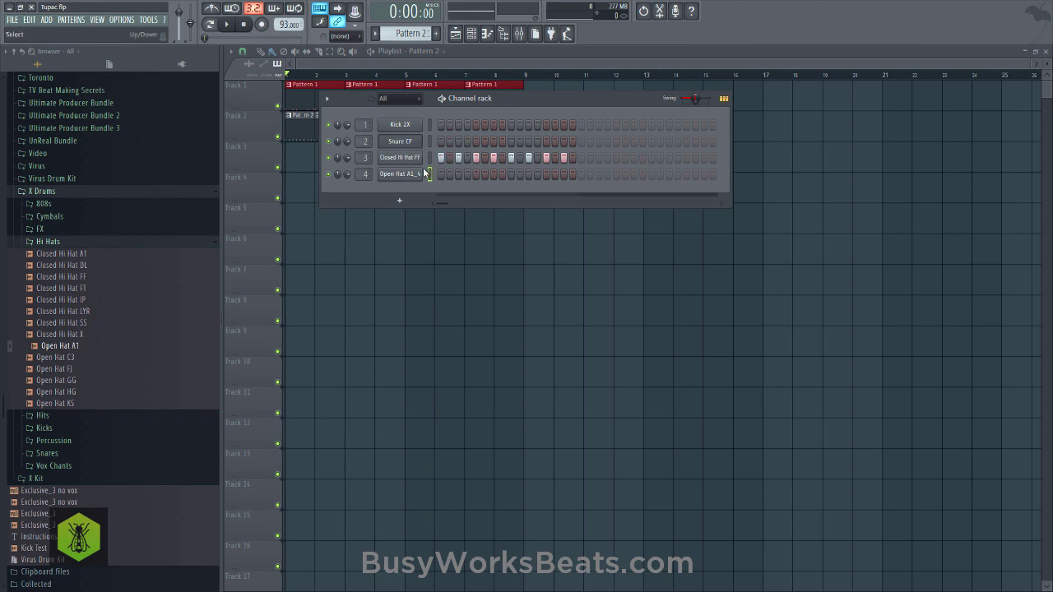
During playback, add an open hat hit on step 7 of Pattern 2 and lower the volume of mixer track Insert 4.
{"action": "key", "text": "space"}
{"action": "left_click", "coordinate": [492, 174]}
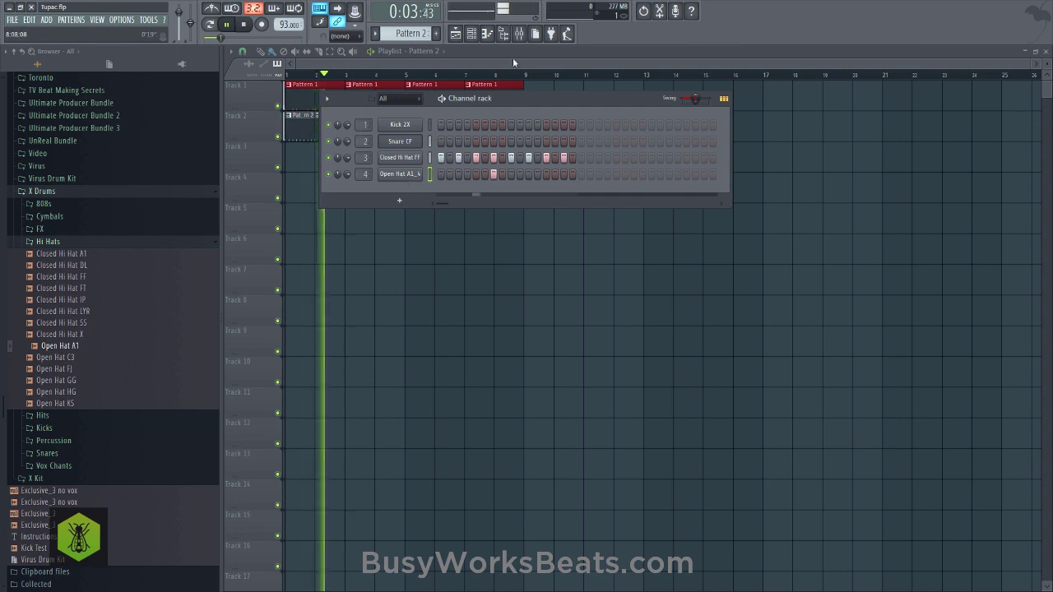
{"action": "left_click", "coordinate": [520, 34]}
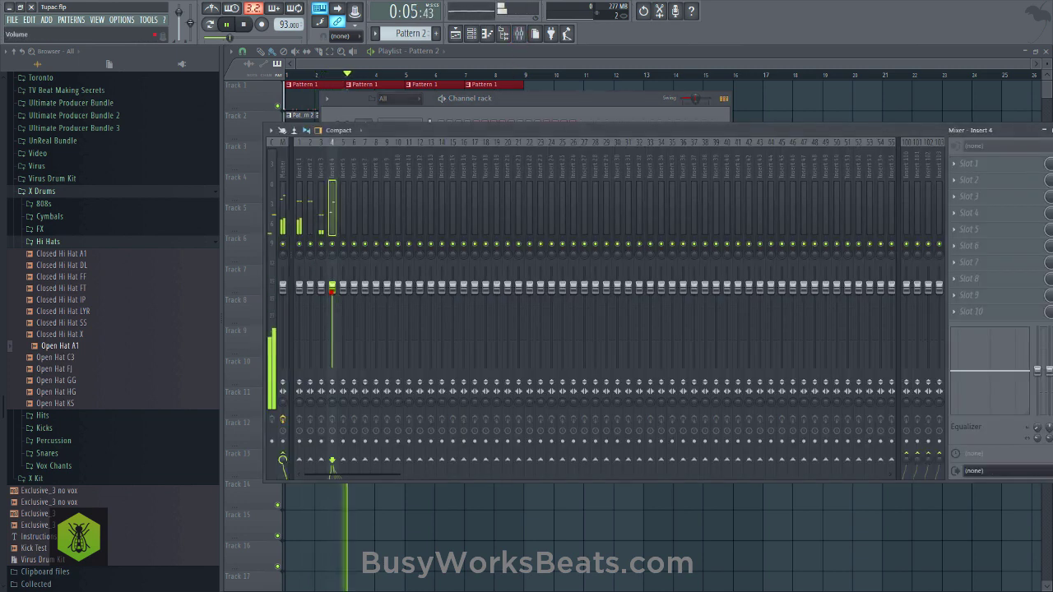
{"action": "left_click", "coordinate": [527, 101]}
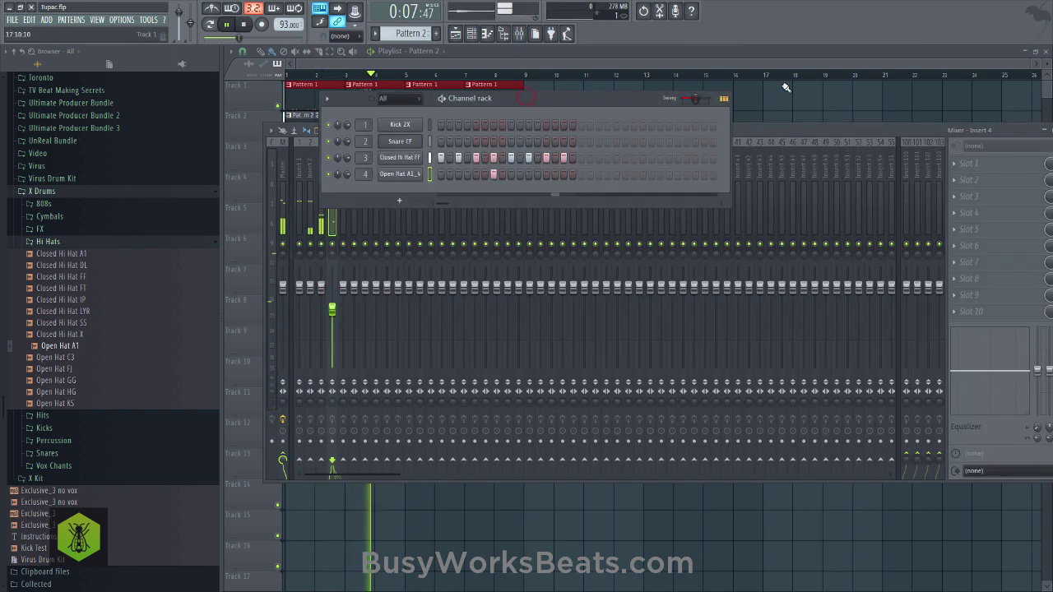
Switch from Pattern 2 to the empty Pattern 3, save the project, and stop playback.
{"action": "left_click", "coordinate": [527, 156]}
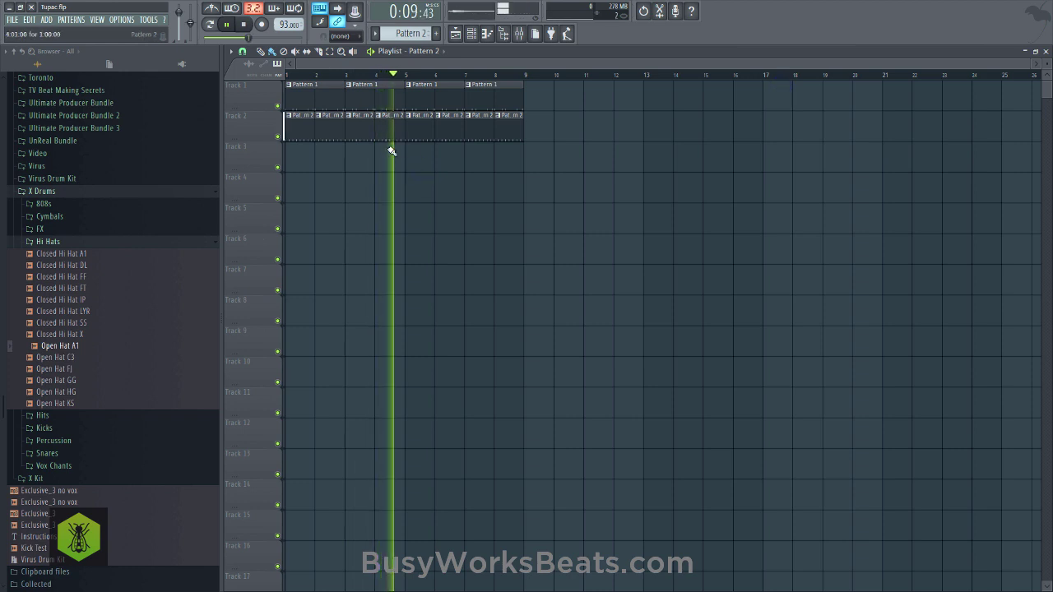
{"action": "left_click", "coordinate": [470, 33]}
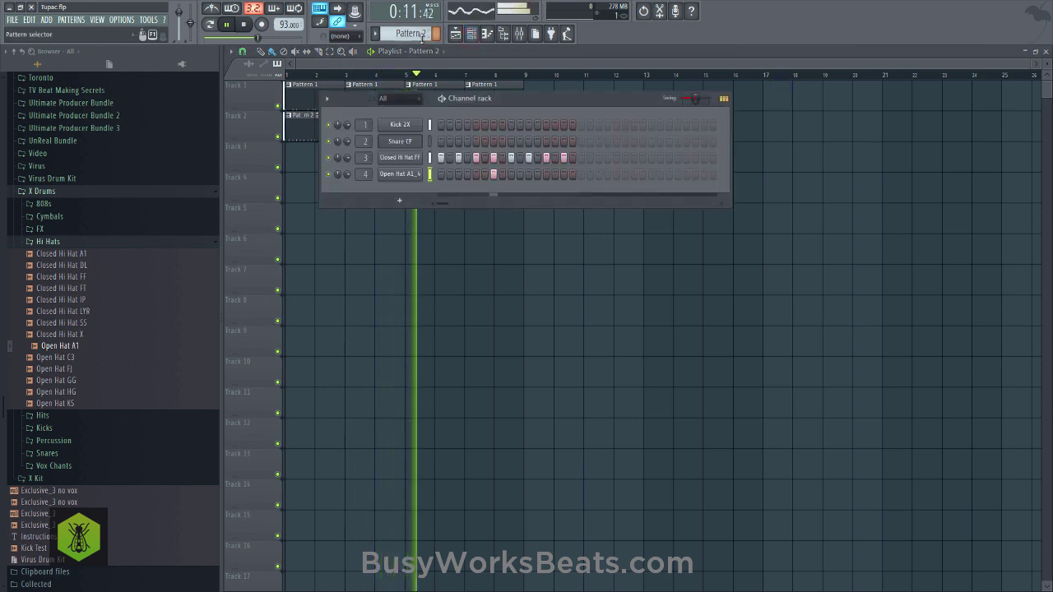
{"action": "left_click", "coordinate": [421, 36]}
{"action": "left_click", "coordinate": [414, 228]}
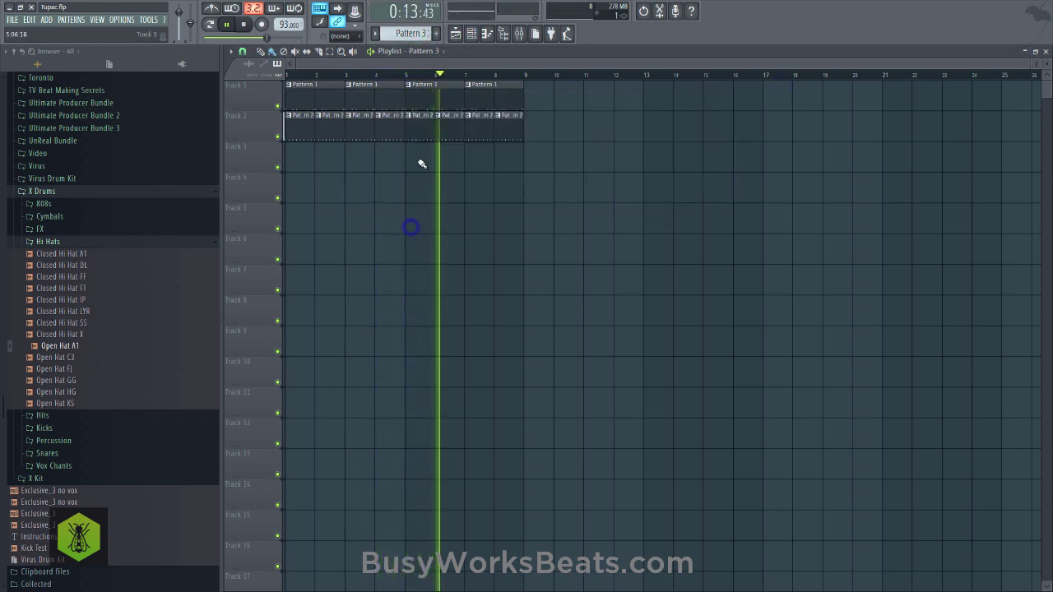
{"action": "key", "text": "ctrl+s"}
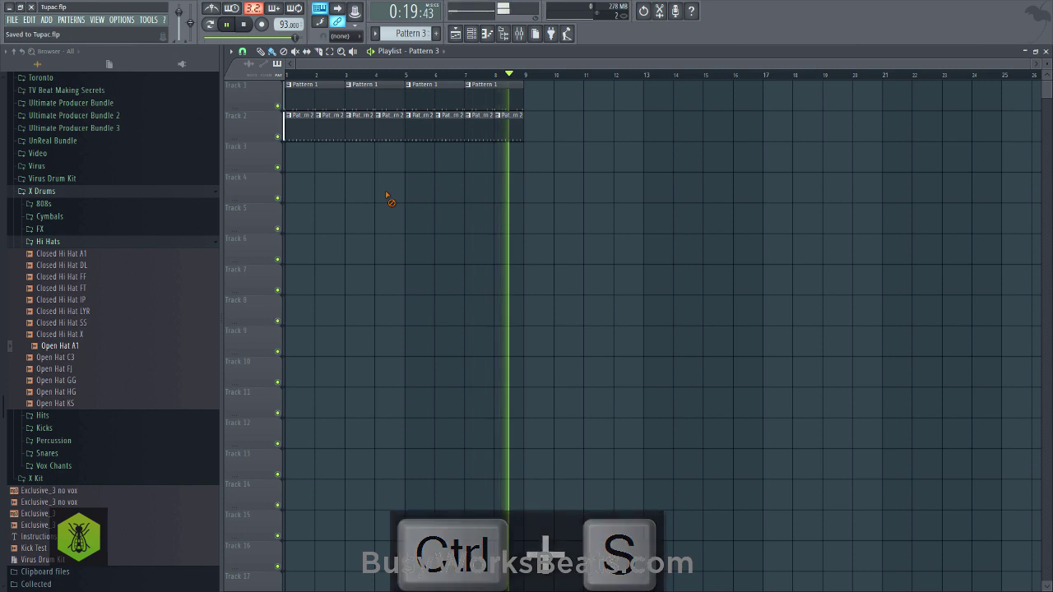
{"action": "key", "text": "space"}
Open the channel rack for Pattern 3 and play back the drum arrangement, stopping it when done.
{"action": "left_click", "coordinate": [472, 33]}
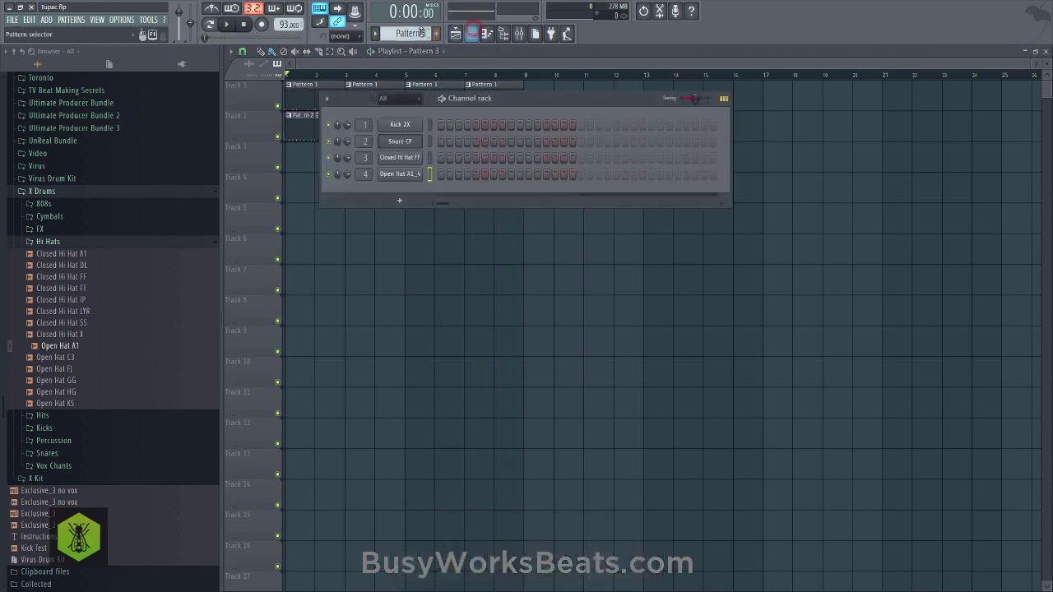
{"action": "left_click_drag", "start_coordinate": [422, 33], "coordinate": [421, 29]}
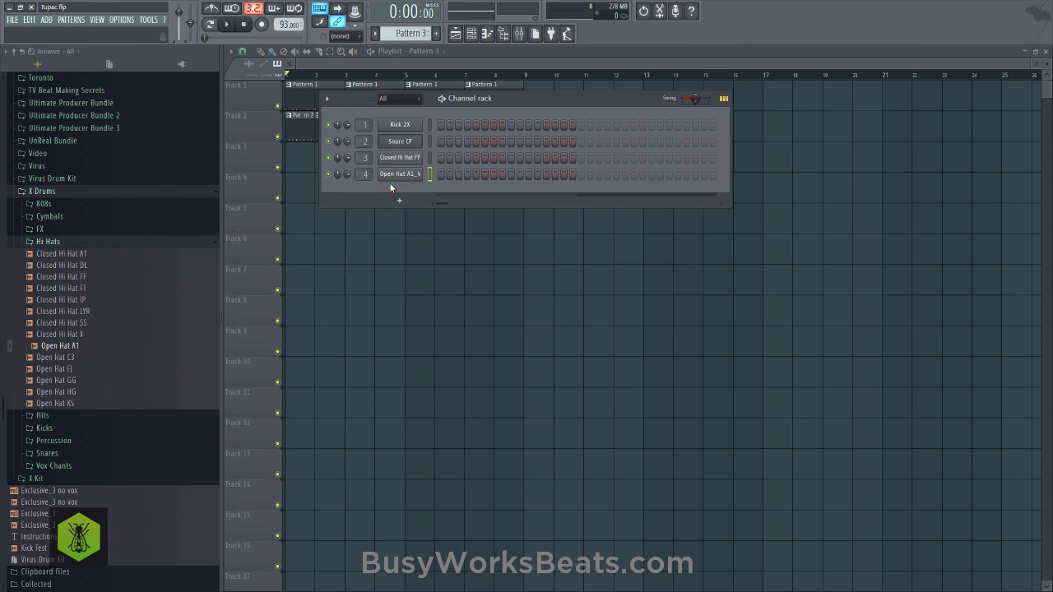
{"action": "key", "text": "space"}
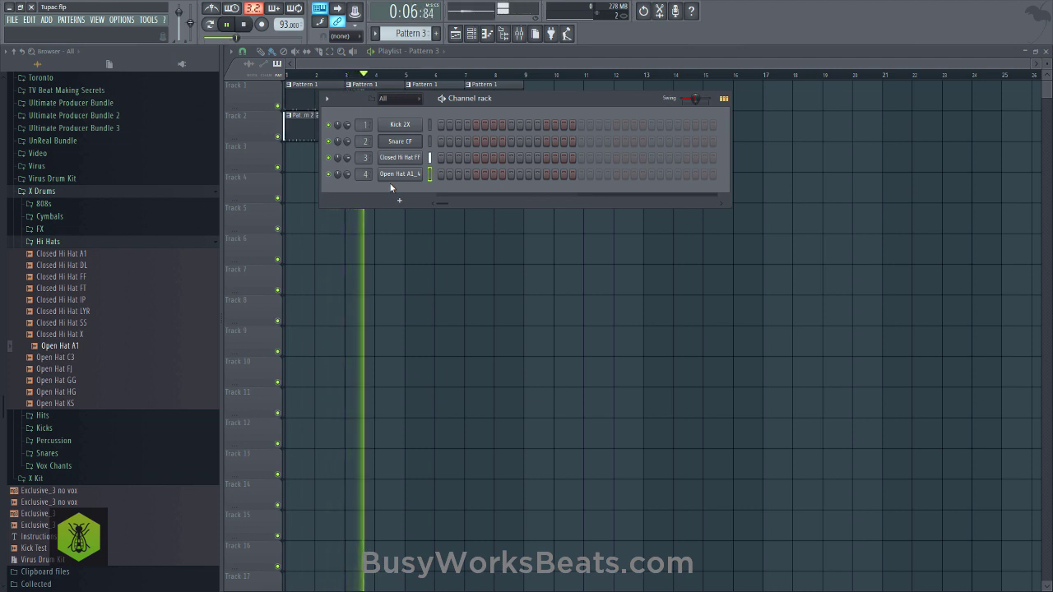
{"action": "key", "text": "space"}
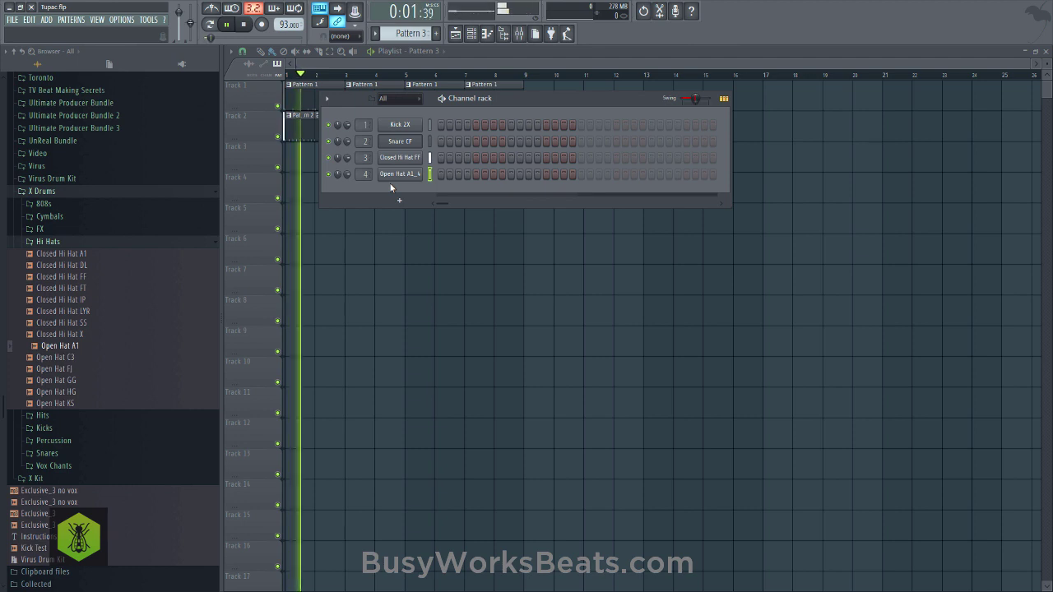
{"action": "key", "text": "space"}
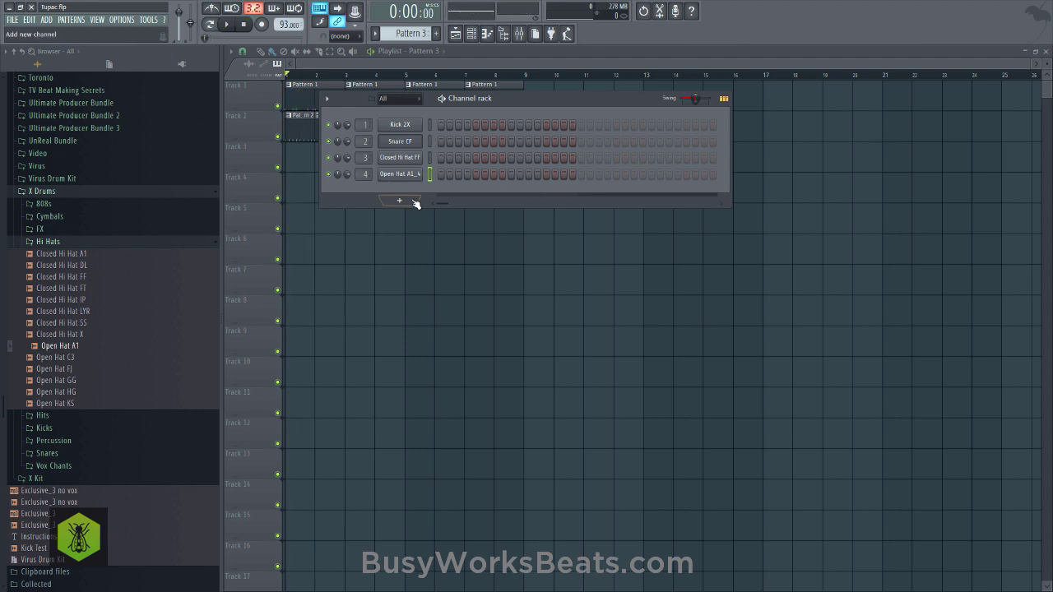
Add a Kontakt 5 channel and load the standard Scarbee Rickenbacker Bass instrument from the library.
{"action": "left_click", "coordinate": [416, 203]}
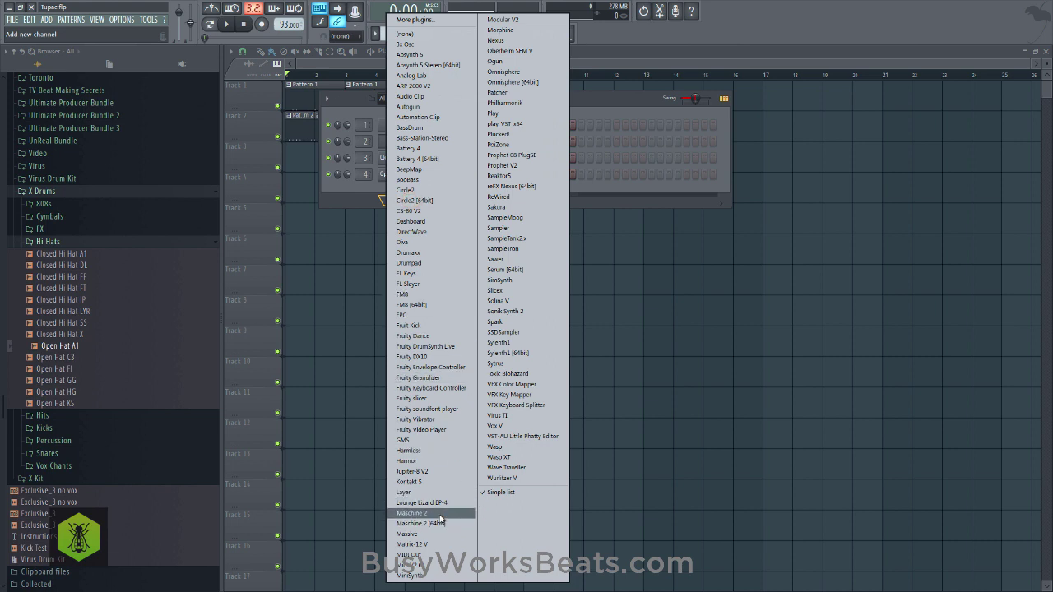
{"action": "left_click", "coordinate": [427, 482]}
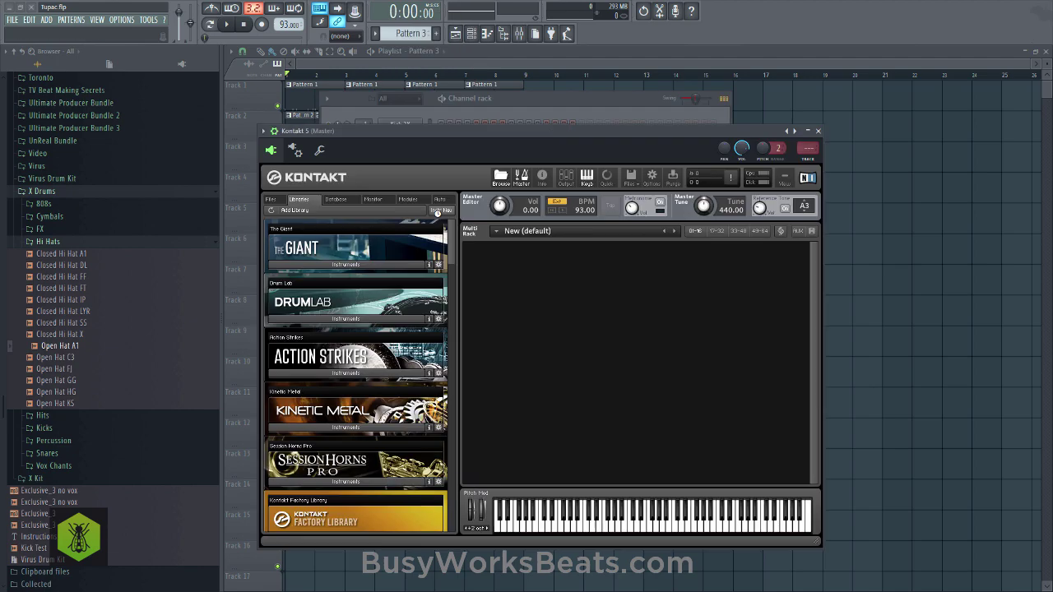
{"action": "left_click_drag", "start_coordinate": [450, 238], "coordinate": [451, 258]}
{"action": "left_click_drag", "start_coordinate": [457, 270], "coordinate": [415, 471]}
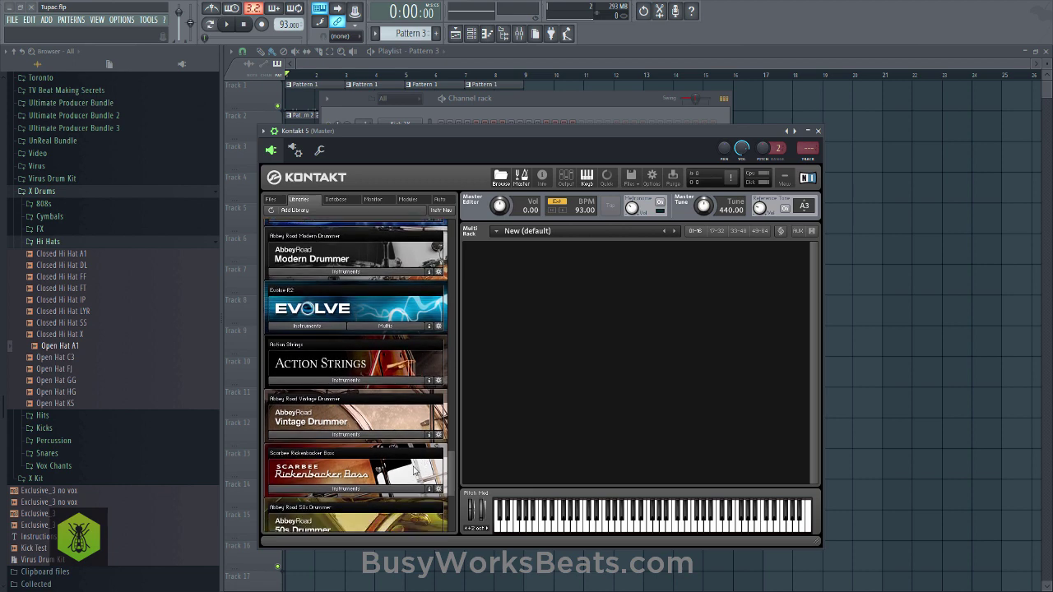
{"action": "left_click", "coordinate": [370, 489]}
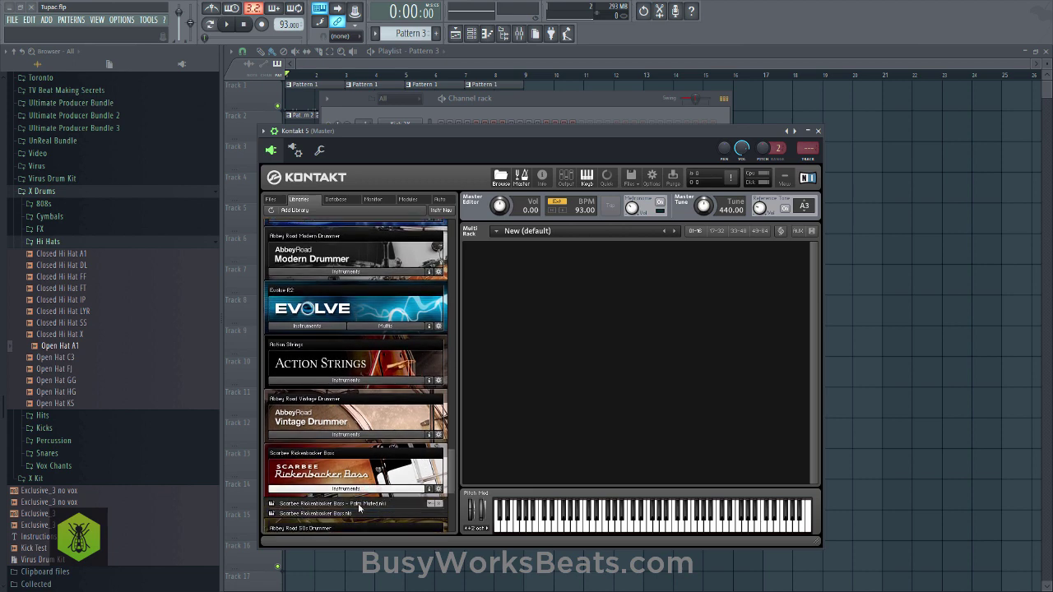
{"action": "left_click", "coordinate": [360, 515]}
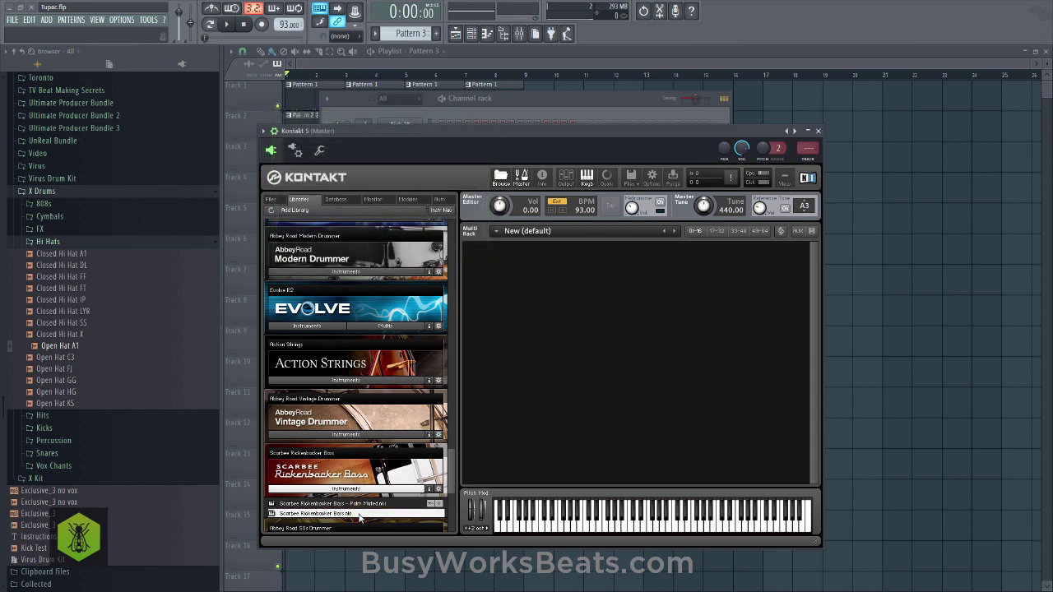
{"action": "left_click_drag", "start_coordinate": [360, 516], "coordinate": [484, 436]}
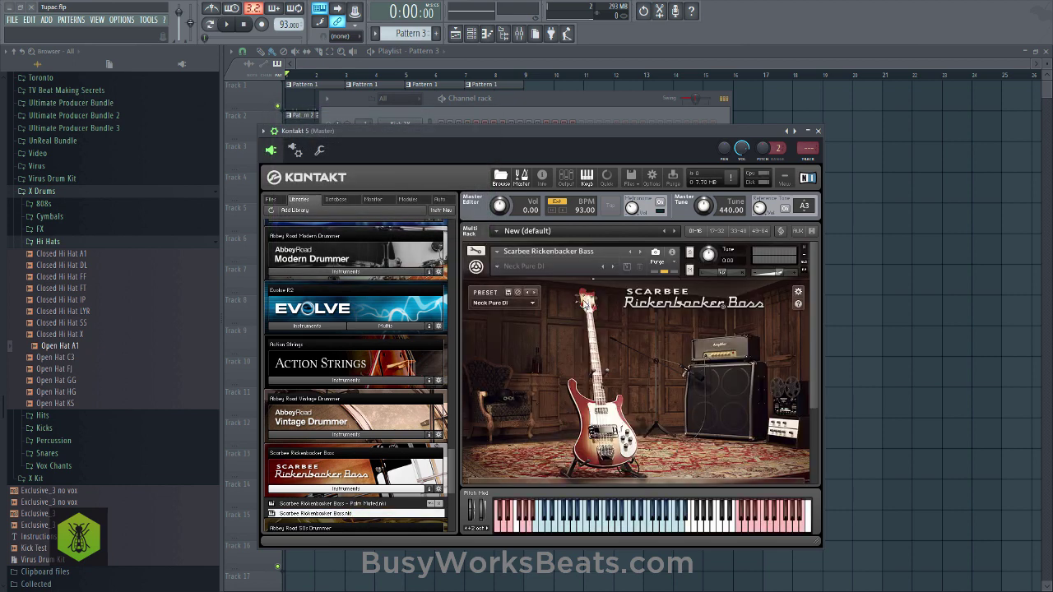
Examine the bass instrument's presets, fretboard and Sound and Performance settings, and close the Kontakt window.
{"action": "left_click", "coordinate": [532, 306]}
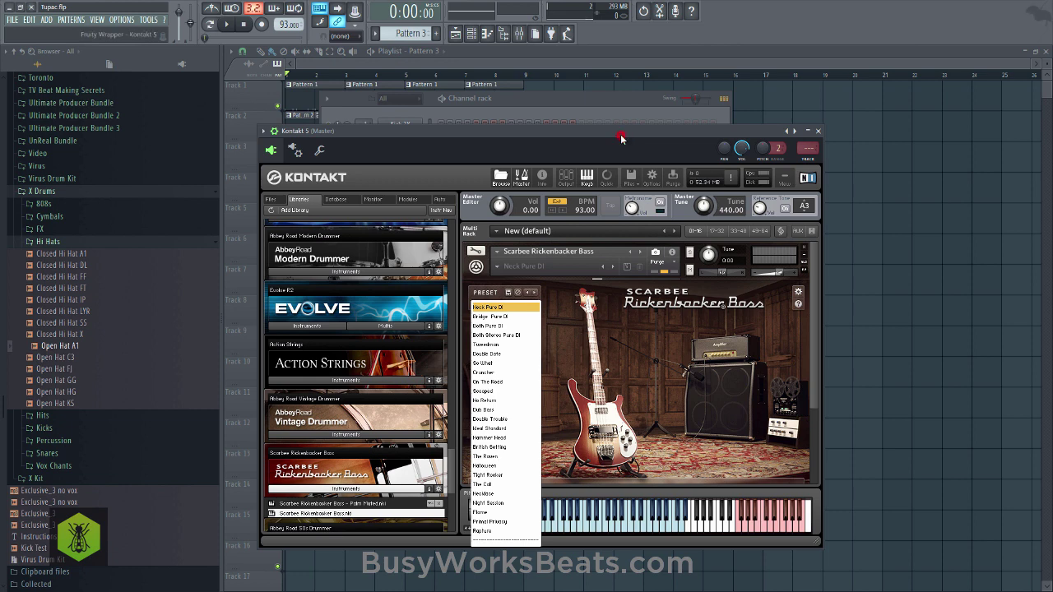
{"action": "left_click", "coordinate": [809, 370]}
{"action": "left_click_drag", "start_coordinate": [811, 375], "coordinate": [814, 449]}
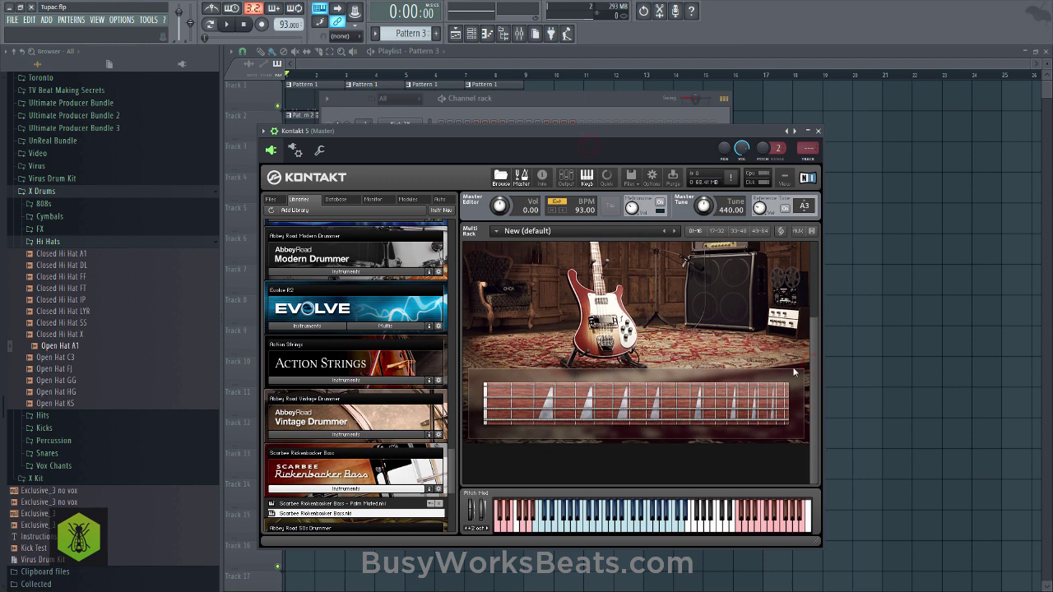
{"action": "left_click_drag", "start_coordinate": [813, 380], "coordinate": [810, 307]}
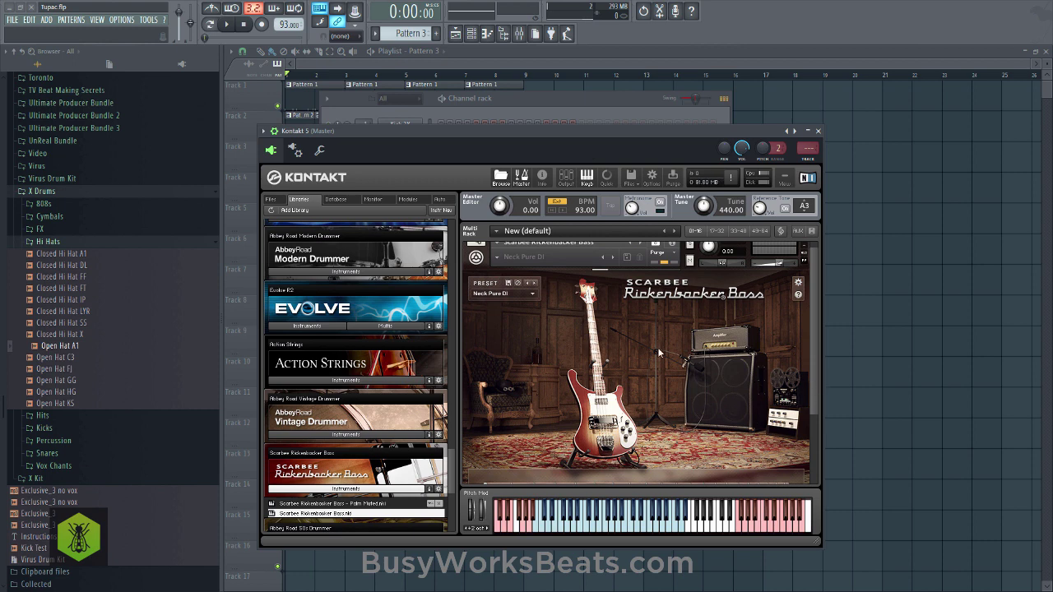
{"action": "left_click", "coordinate": [797, 283]}
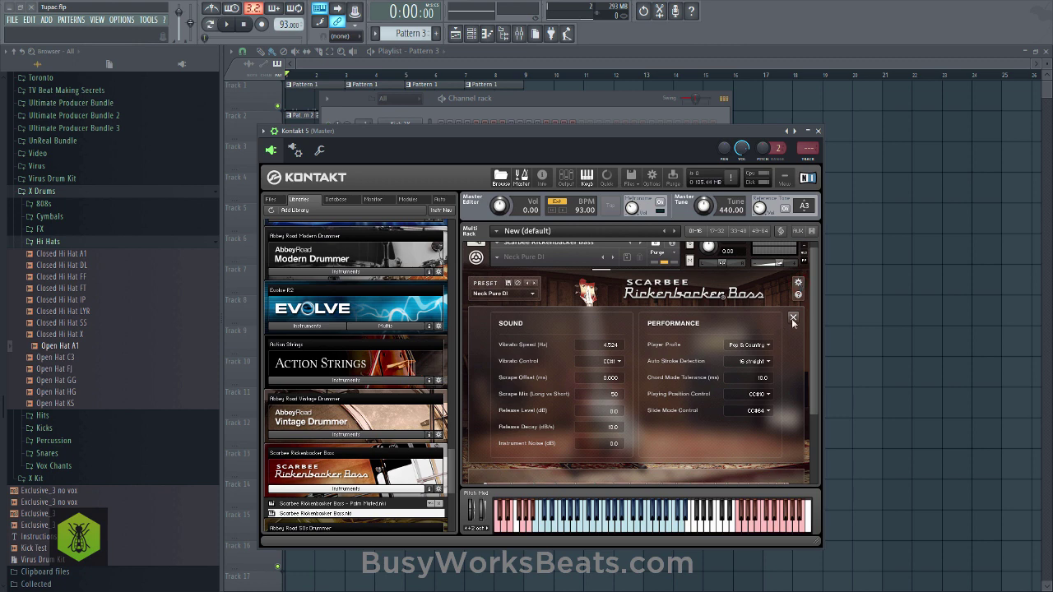
{"action": "left_click", "coordinate": [793, 318]}
{"action": "scroll", "coordinate": [815, 324], "scroll_direction": "down", "scroll_amount": 2}
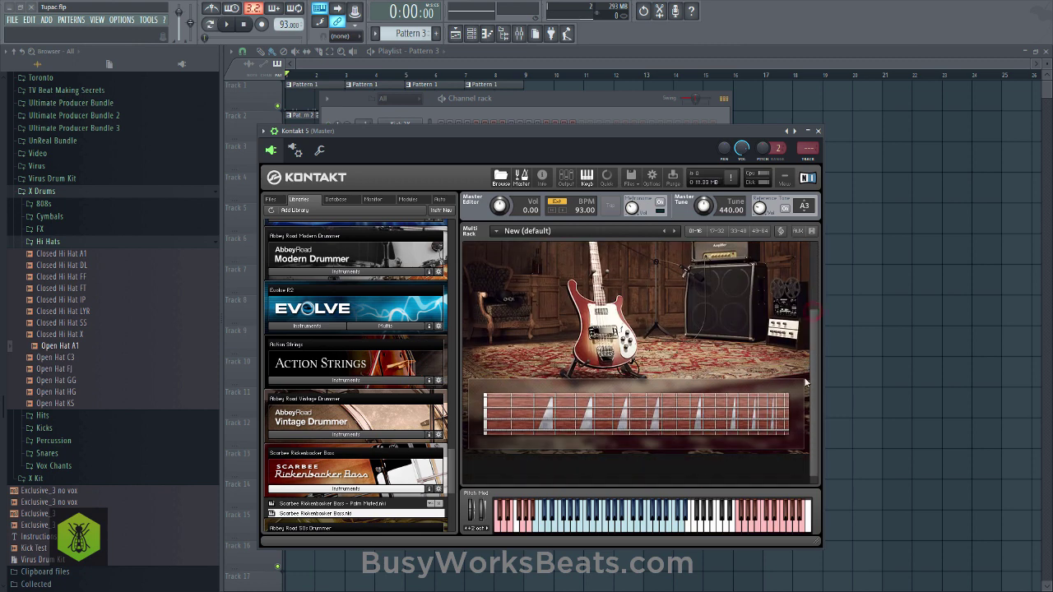
{"action": "left_click", "coordinate": [818, 130]}
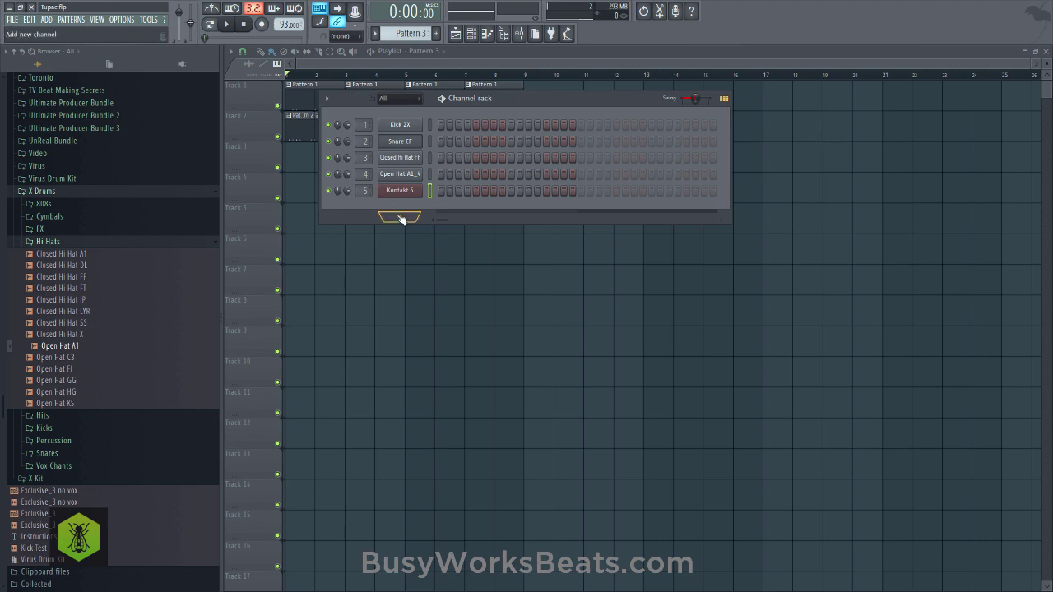
Add a Sonik Synth 2 channel and expand its Instruments list to A Brass under Brass-Winds.
{"action": "left_click", "coordinate": [400, 219]}
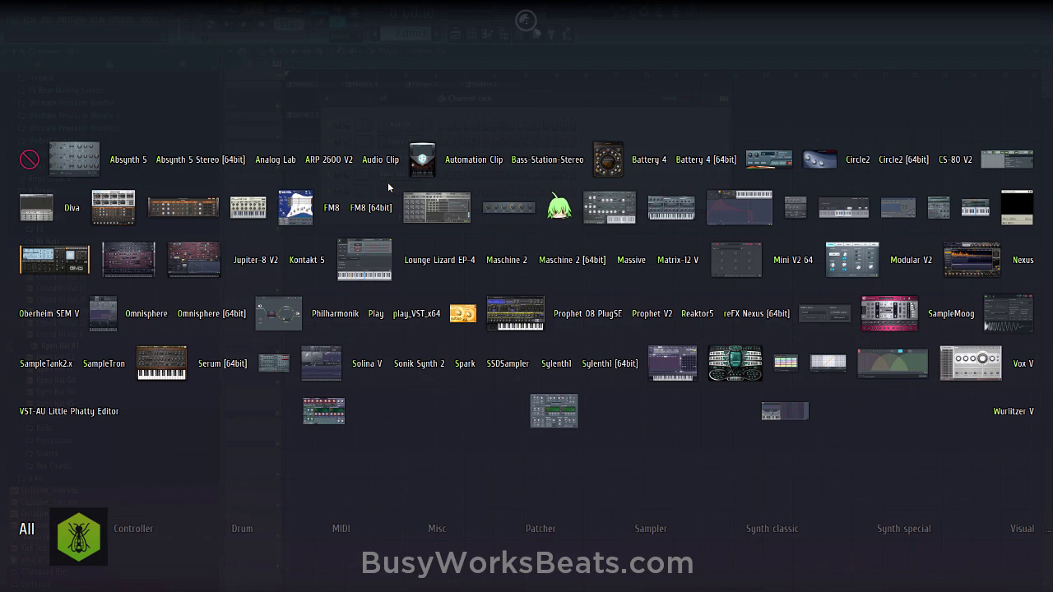
{"action": "left_click", "coordinate": [389, 183]}
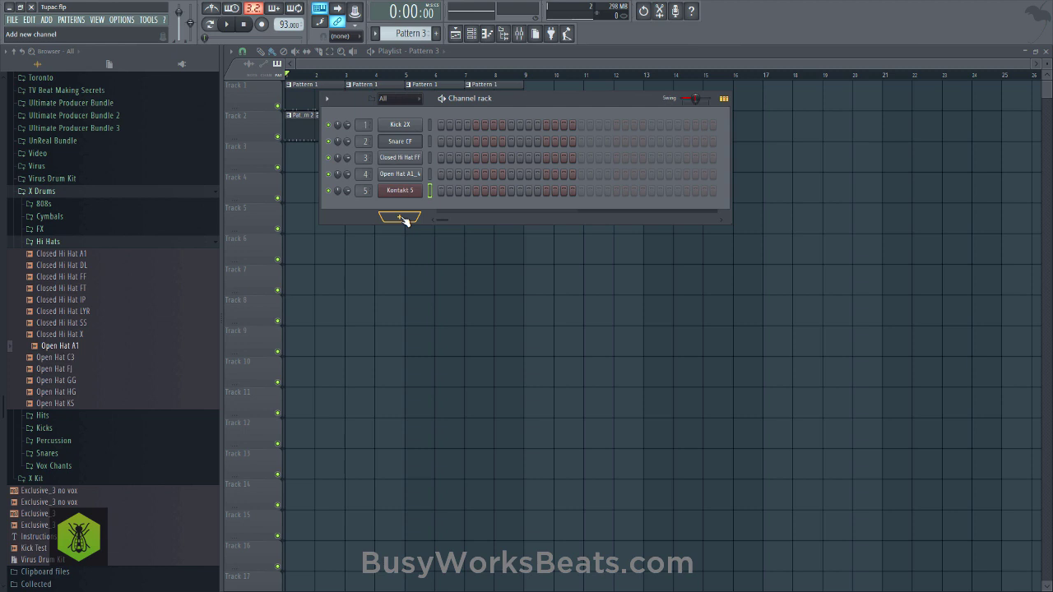
{"action": "left_click", "coordinate": [402, 218]}
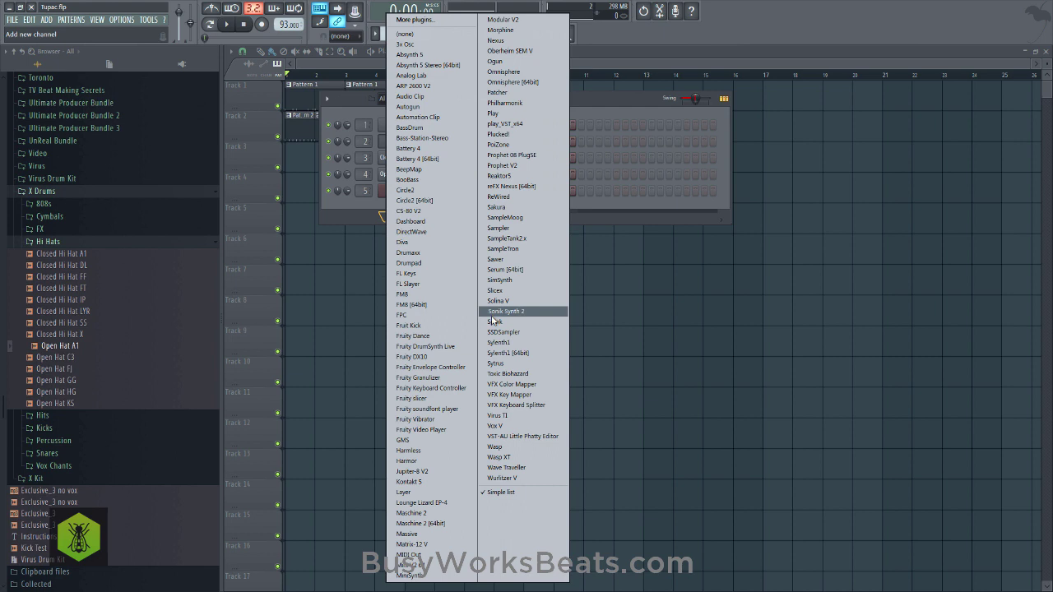
{"action": "left_click", "coordinate": [497, 312]}
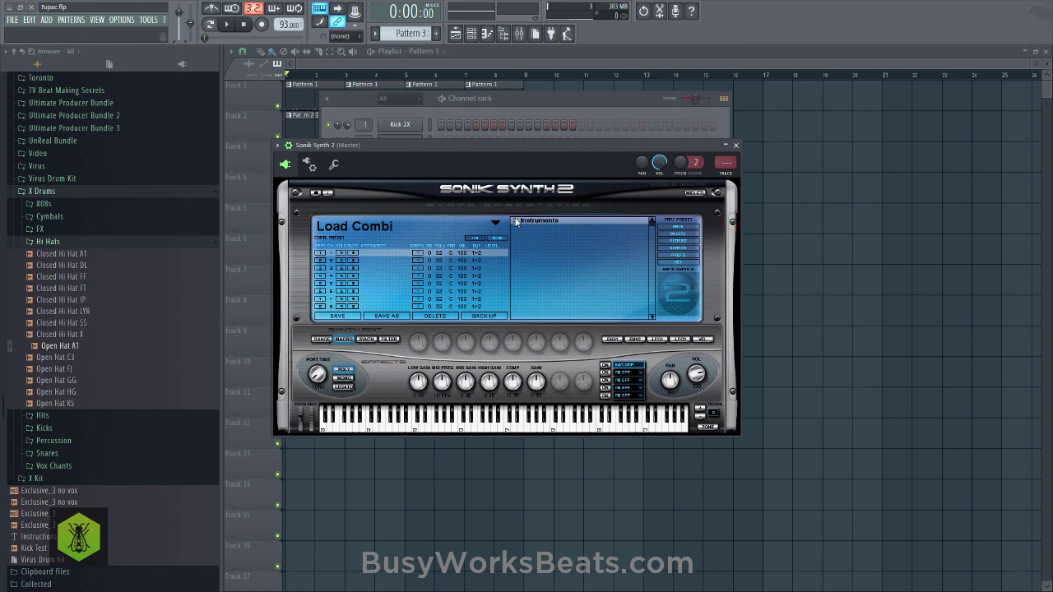
{"action": "left_click", "coordinate": [516, 222]}
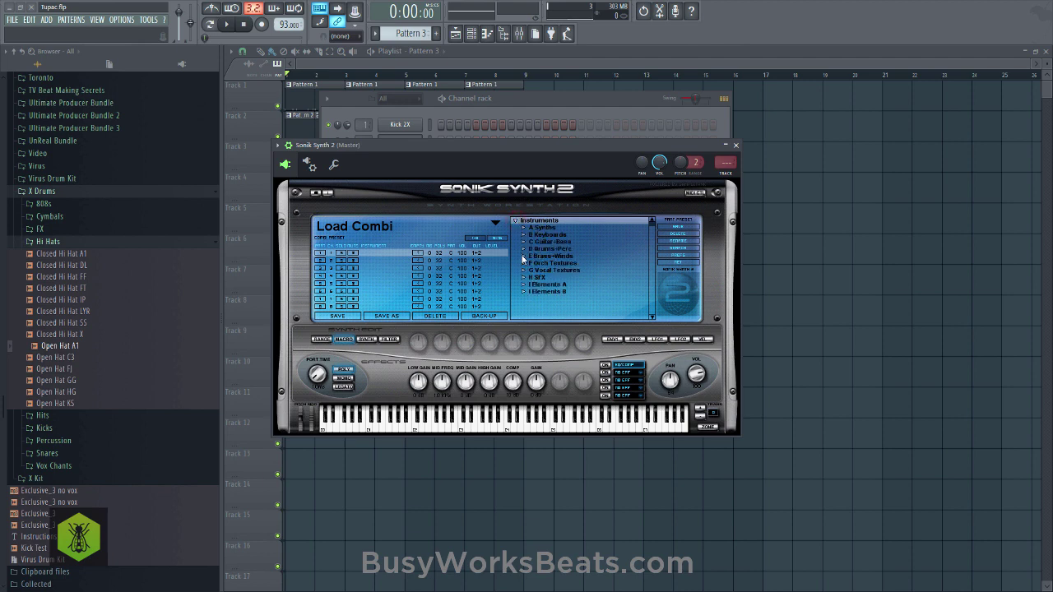
{"action": "left_click", "coordinate": [525, 255]}
{"action": "left_click", "coordinate": [534, 264]}
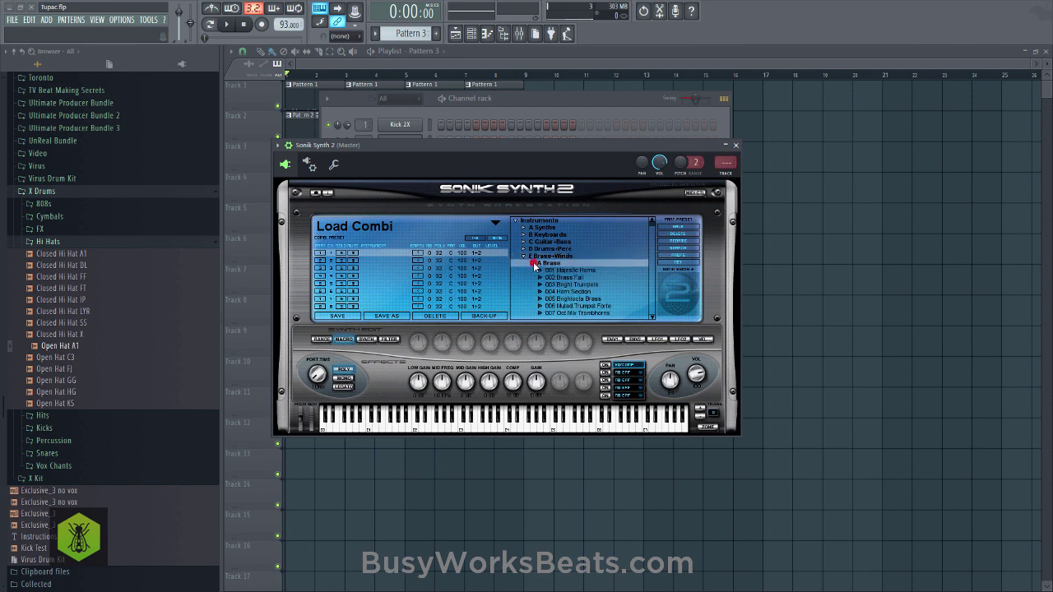
Audition the 001 Majestic Horns, 002 Brass Fall, 003 Bright Trumpets and 004 Horn Section instruments.
{"action": "left_click", "coordinate": [580, 271]}
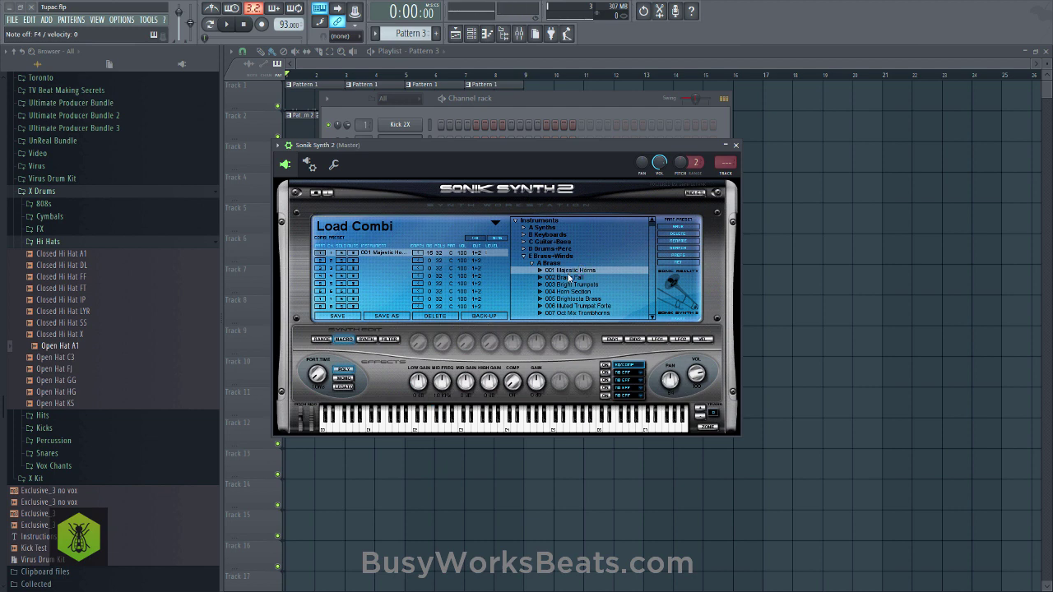
{"action": "left_click", "coordinate": [568, 278]}
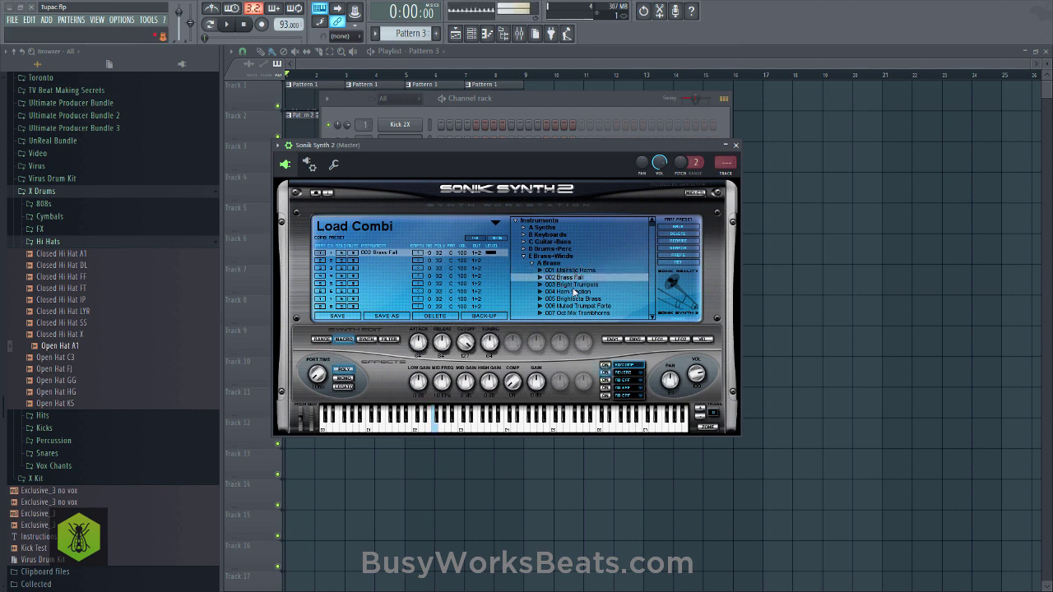
{"action": "left_click", "coordinate": [573, 285]}
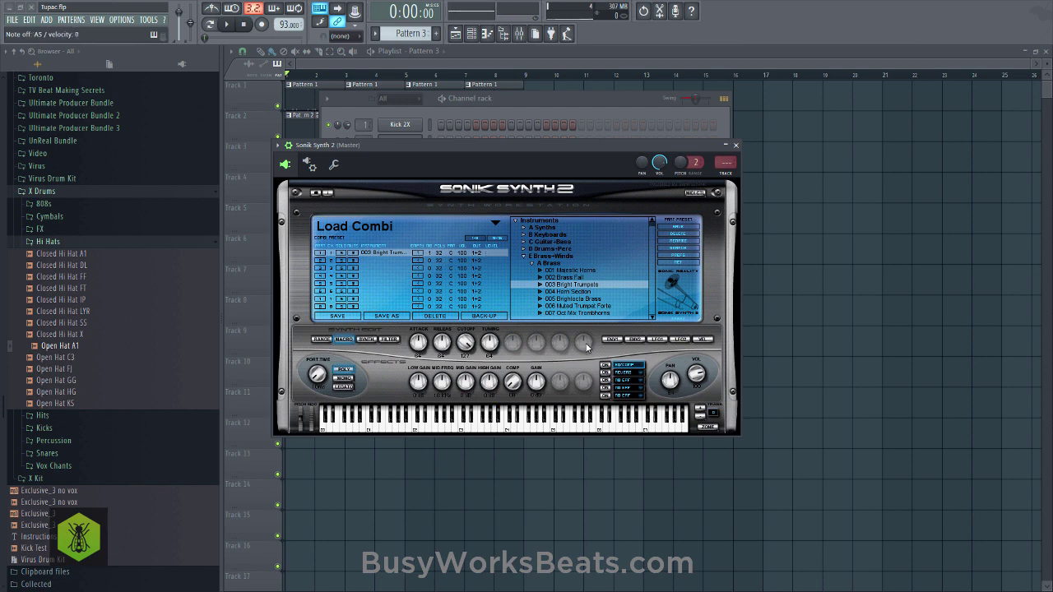
{"action": "left_click", "coordinate": [560, 292]}
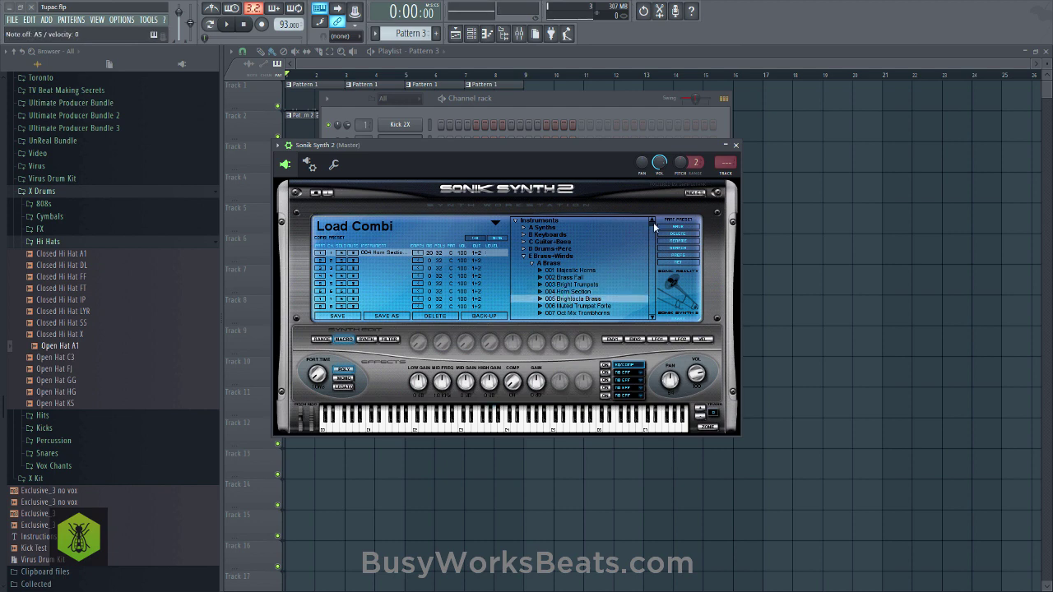
Load the 015 Trumpet 1 instrument, close the Sonik Synth 2 window, and play back the drum arrangement.
{"action": "left_click_drag", "start_coordinate": [653, 222], "coordinate": [655, 277]}
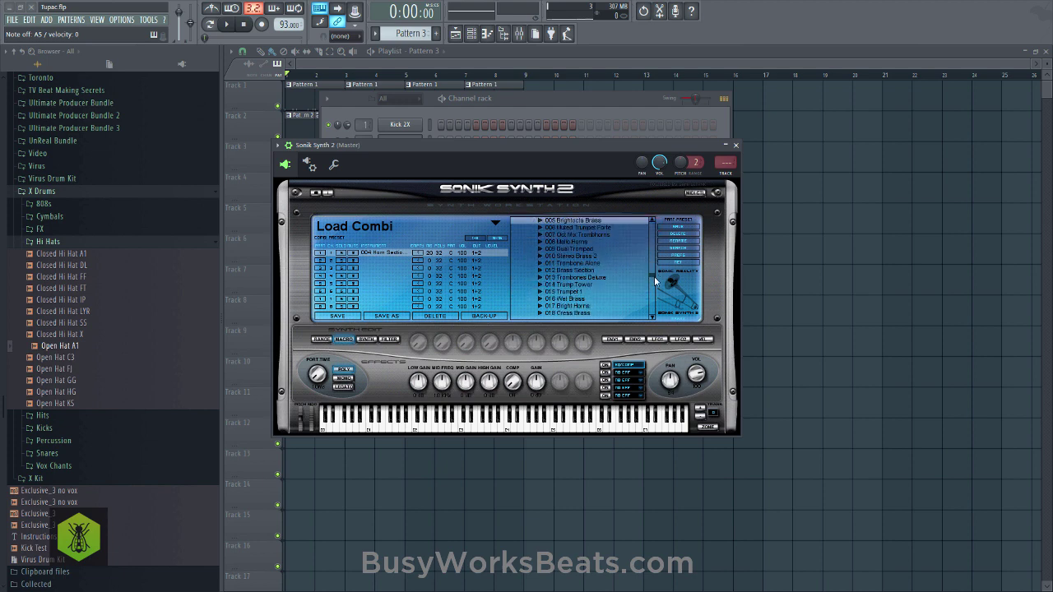
{"action": "double_click", "coordinate": [565, 292]}
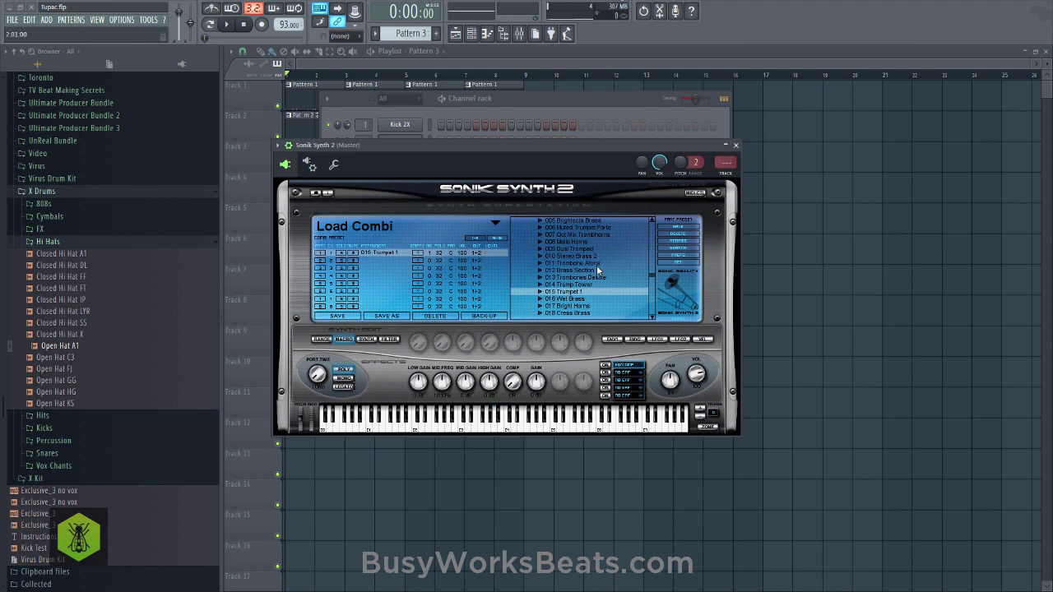
{"action": "left_click", "coordinate": [736, 145]}
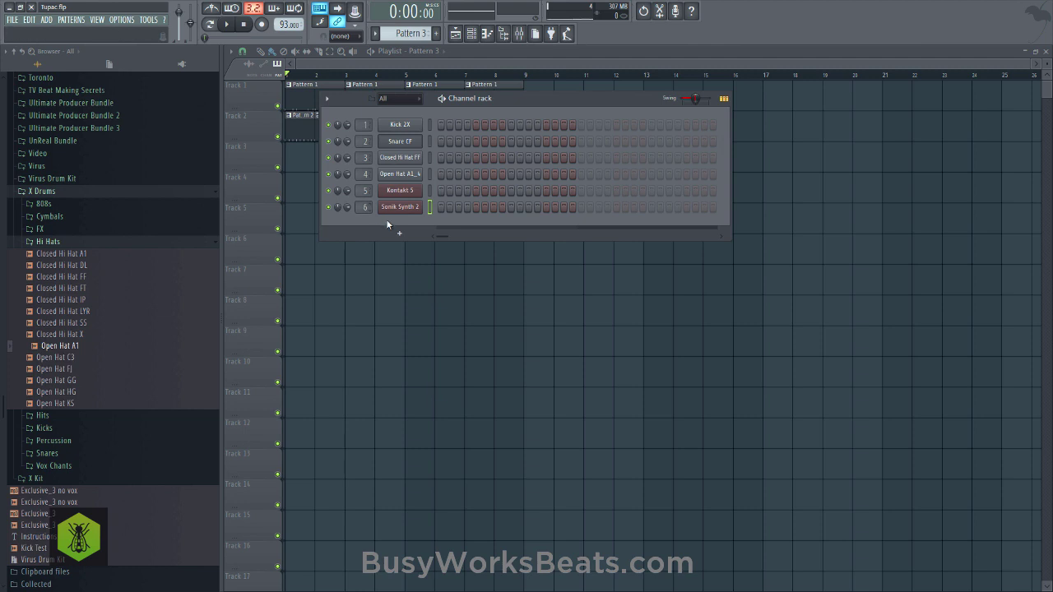
{"action": "key", "text": "space"}
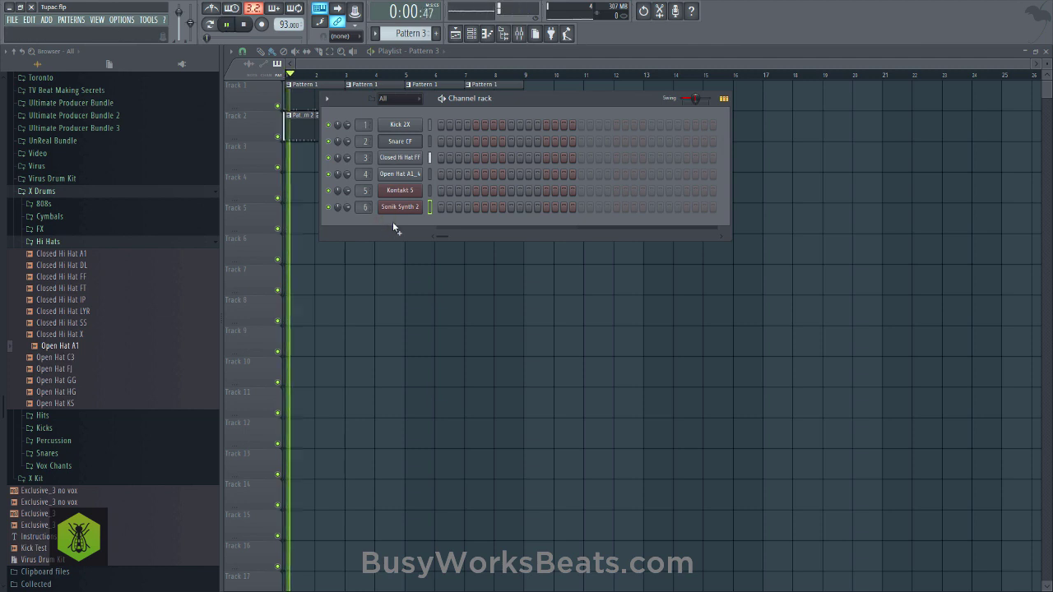
Stop the playback and check the audio device settings.
{"action": "key", "text": "space"}
{"action": "left_click", "coordinate": [121, 20]}
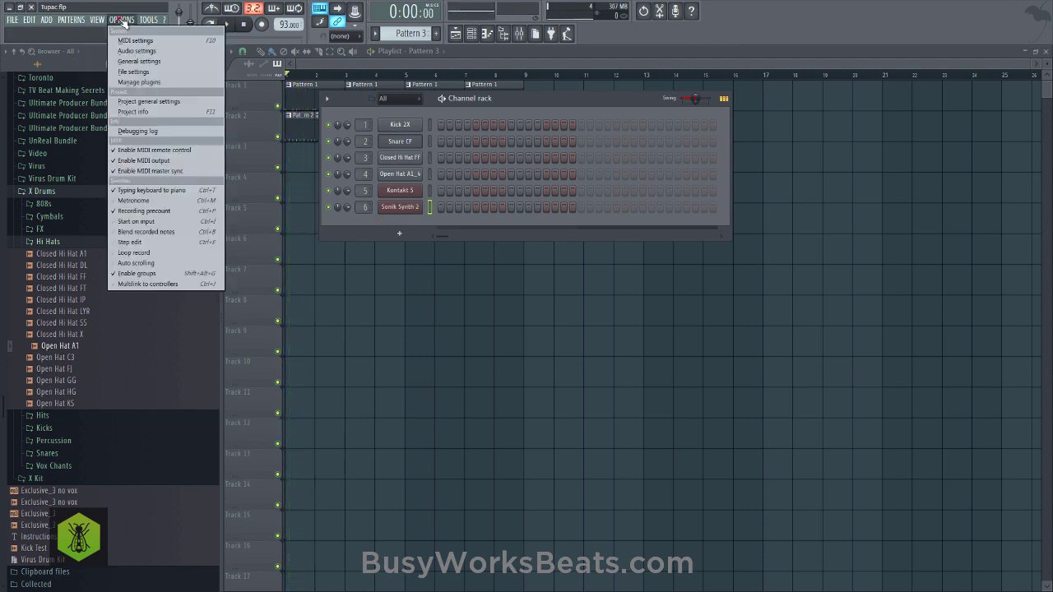
{"action": "left_click", "coordinate": [137, 51]}
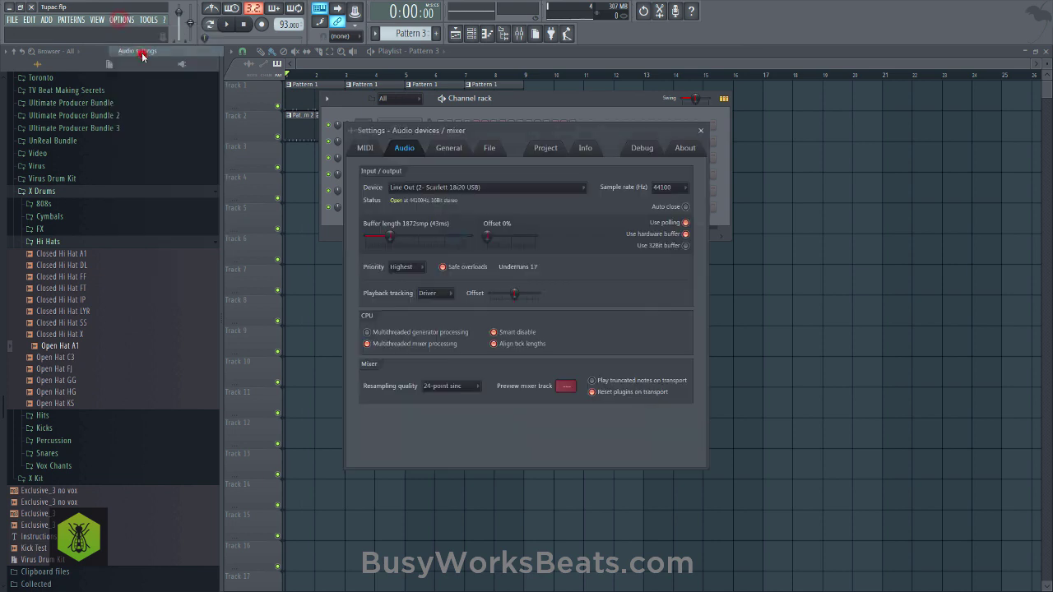
{"action": "left_click", "coordinate": [701, 130]}
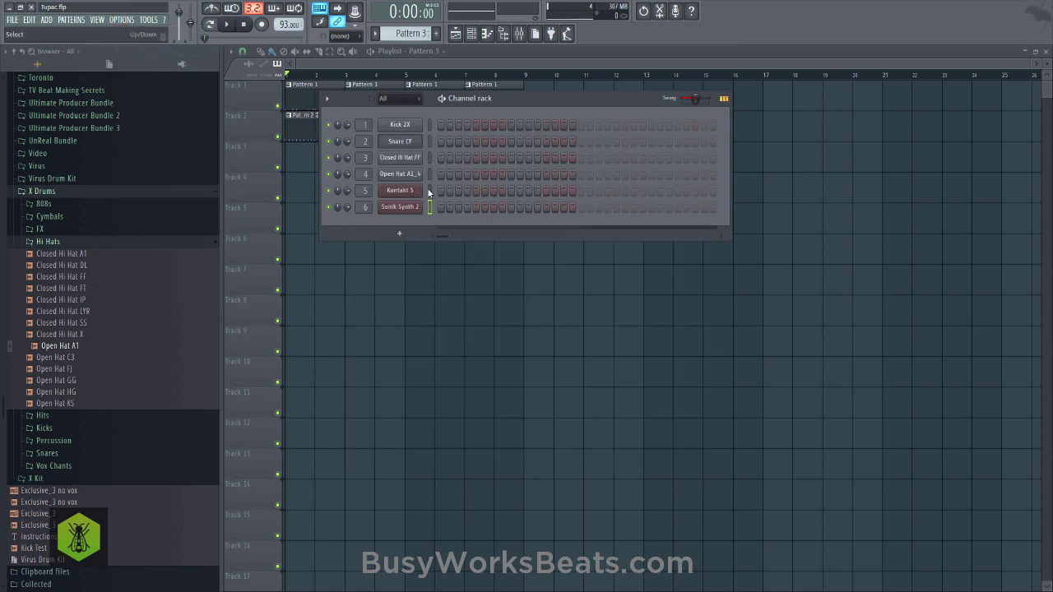
Place a Pattern 3 clip at bar 1 of Track 3 and open the Kontakt 5 channel's piano roll.
{"action": "left_click", "coordinate": [428, 191]}
{"action": "left_click", "coordinate": [416, 286]}
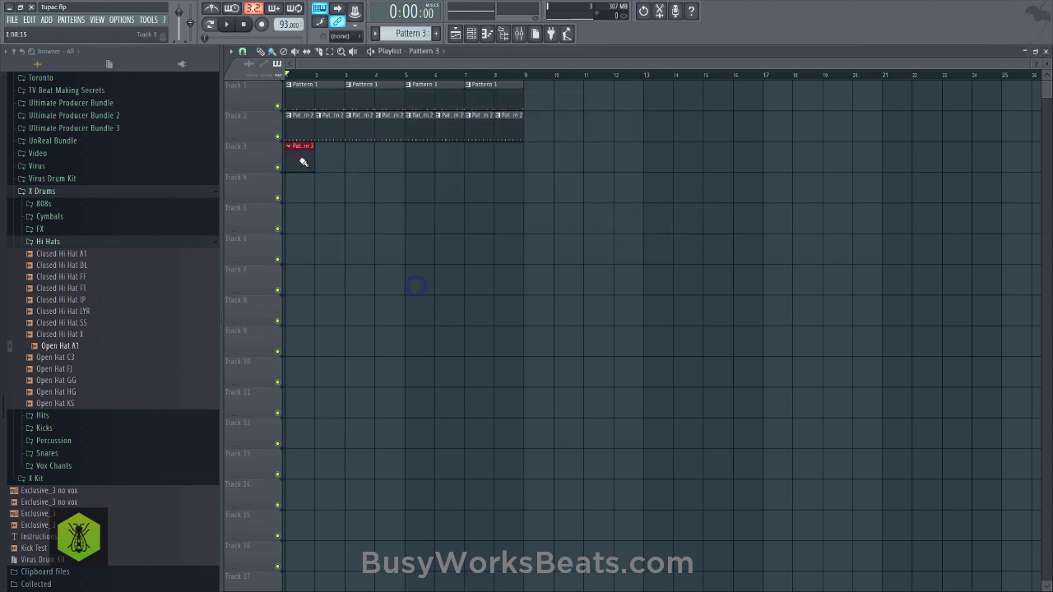
{"action": "left_click", "coordinate": [471, 34]}
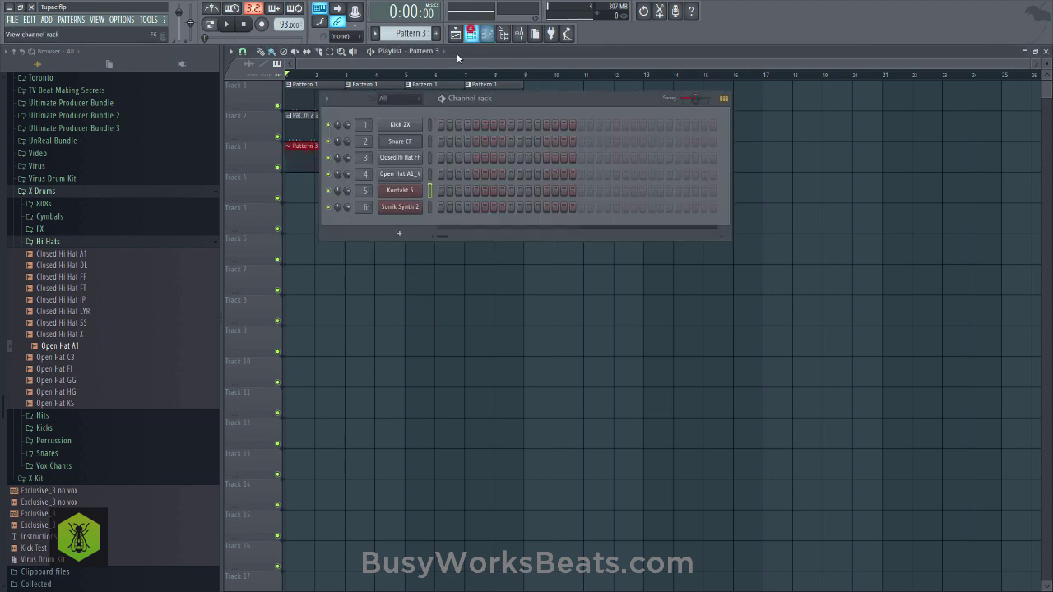
{"action": "right_click", "coordinate": [429, 191]}
{"action": "left_click", "coordinate": [452, 195]}
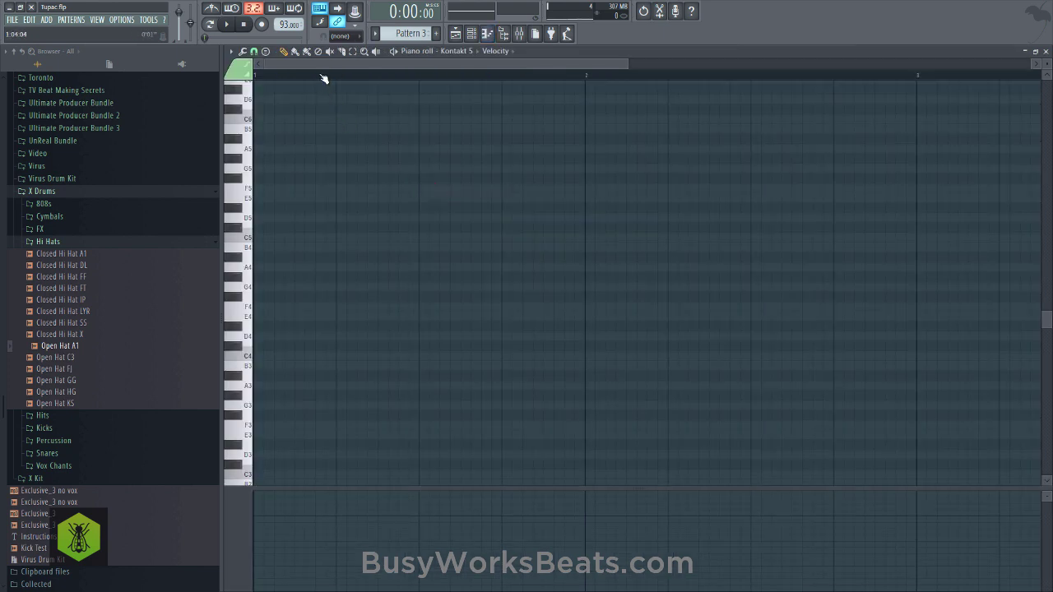
{"action": "scroll", "coordinate": [324, 78], "scroll_direction": "down", "scroll_amount": 3}
Audition bass notes around D4 and D#4 on the piano roll keyboard against the drum playback.
{"action": "key", "text": "space"}
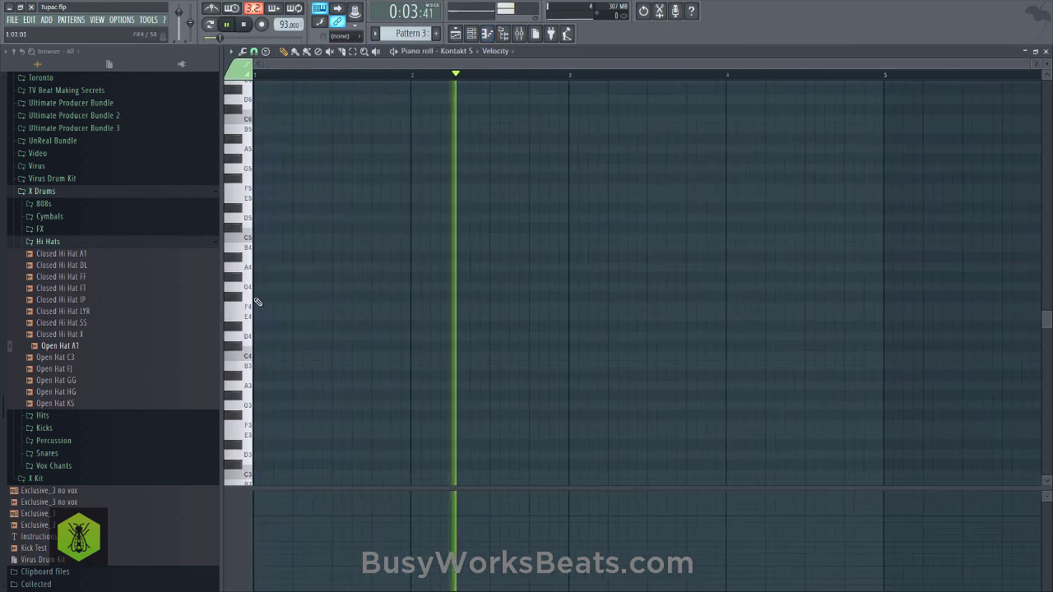
{"action": "key", "text": "space"}
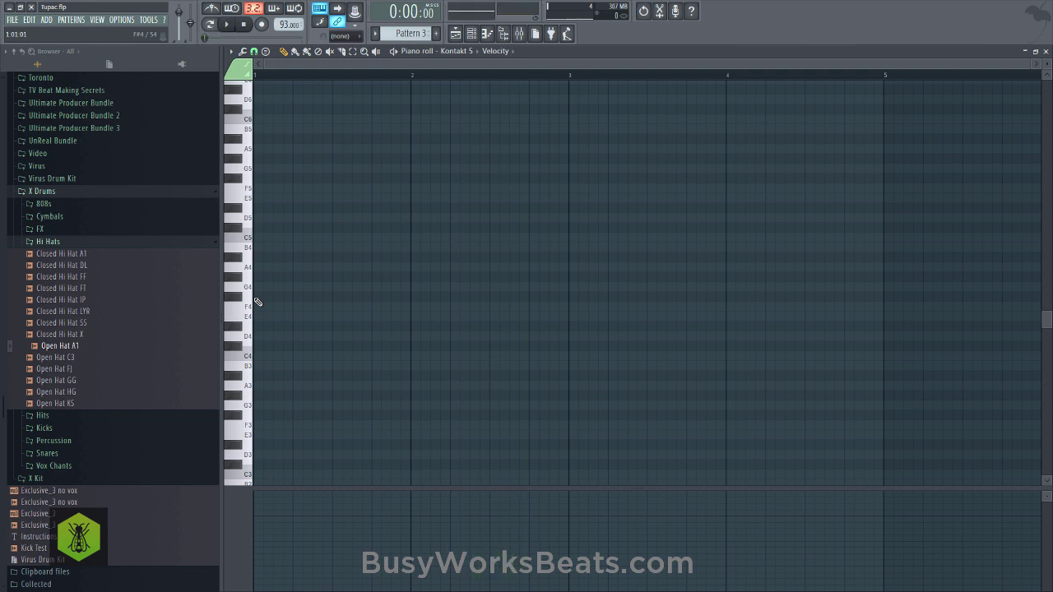
{"action": "key", "text": "space"}
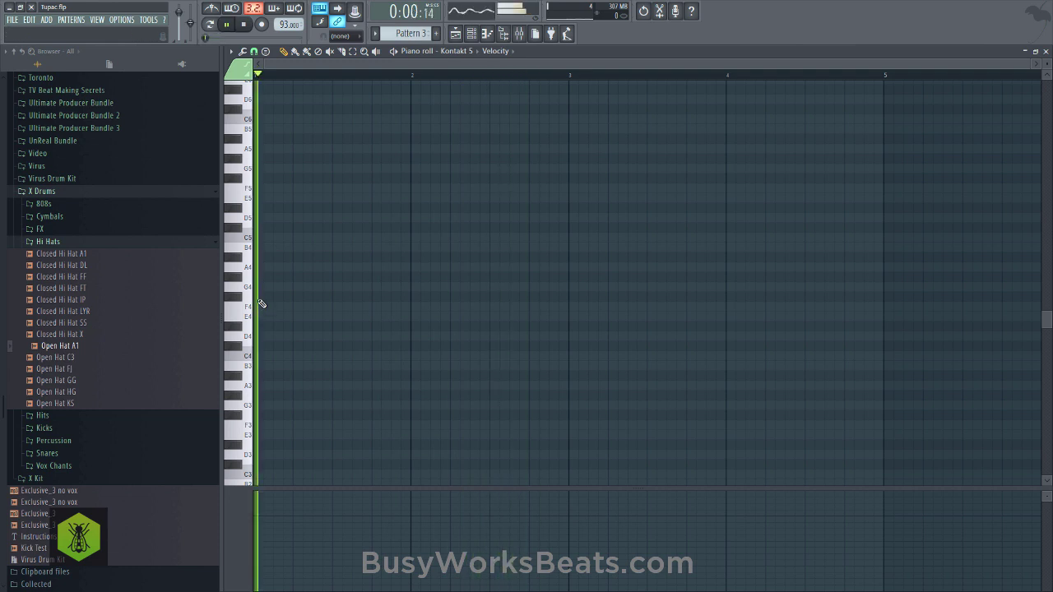
{"action": "left_click", "coordinate": [247, 319]}
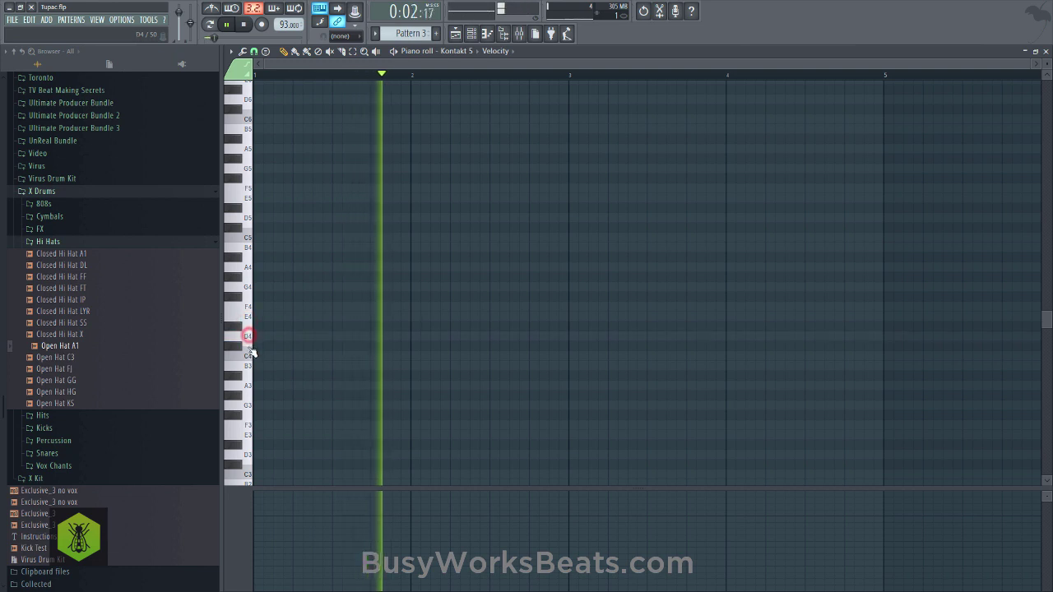
{"action": "left_click", "coordinate": [238, 328]}
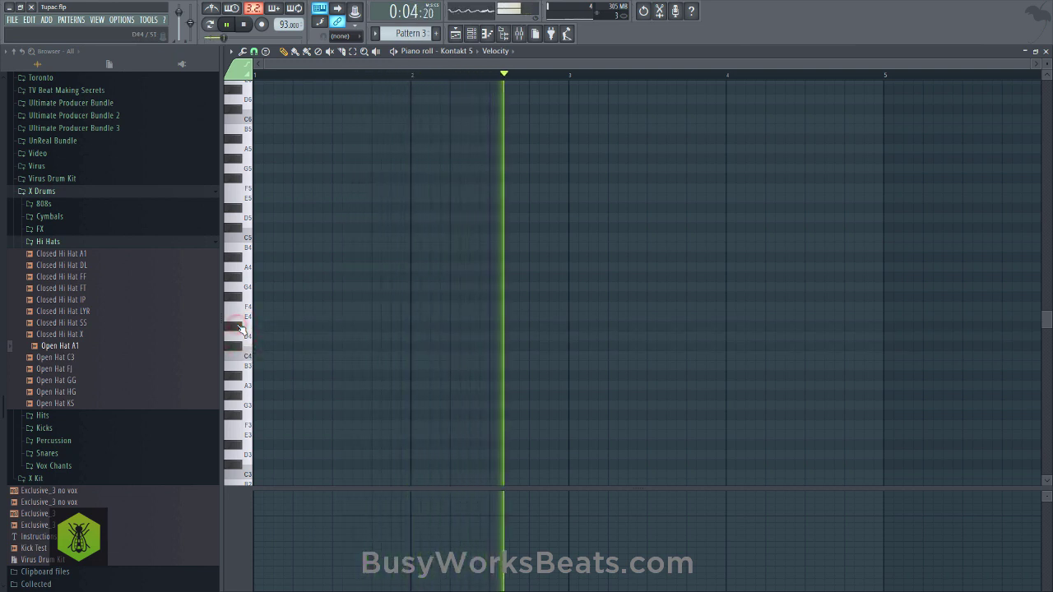
{"action": "left_click", "coordinate": [244, 370]}
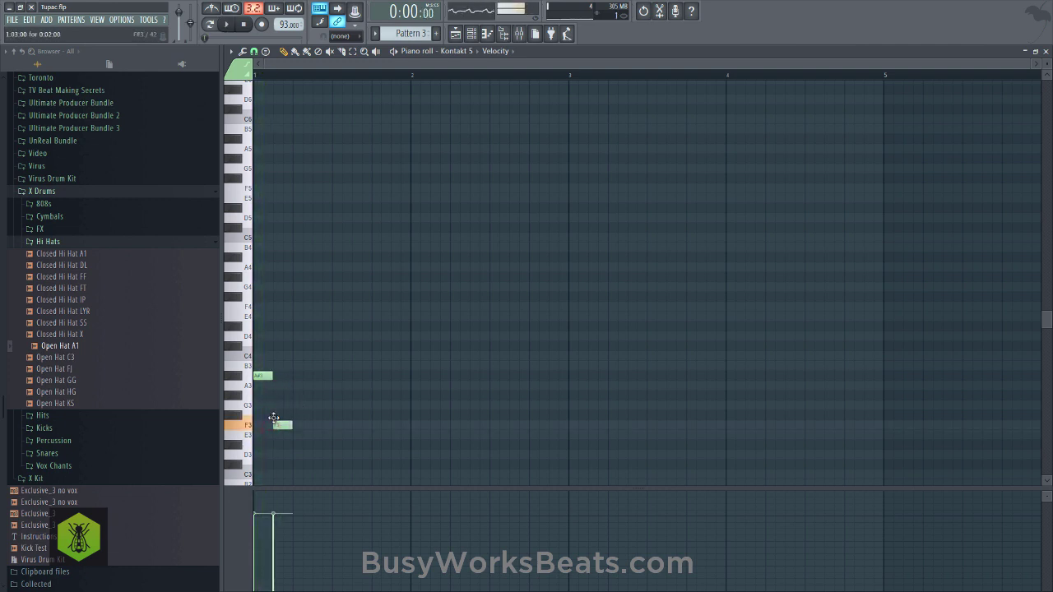
Start the bass line in bar 1 with an A#3 note followed by a shortened F3 note.
{"action": "key", "text": "space"}
{"action": "key", "text": "space"}
{"action": "left_click_drag", "start_coordinate": [291, 425], "coordinate": [276, 425]}
{"action": "key", "text": "space"}
{"action": "key", "text": "space"}
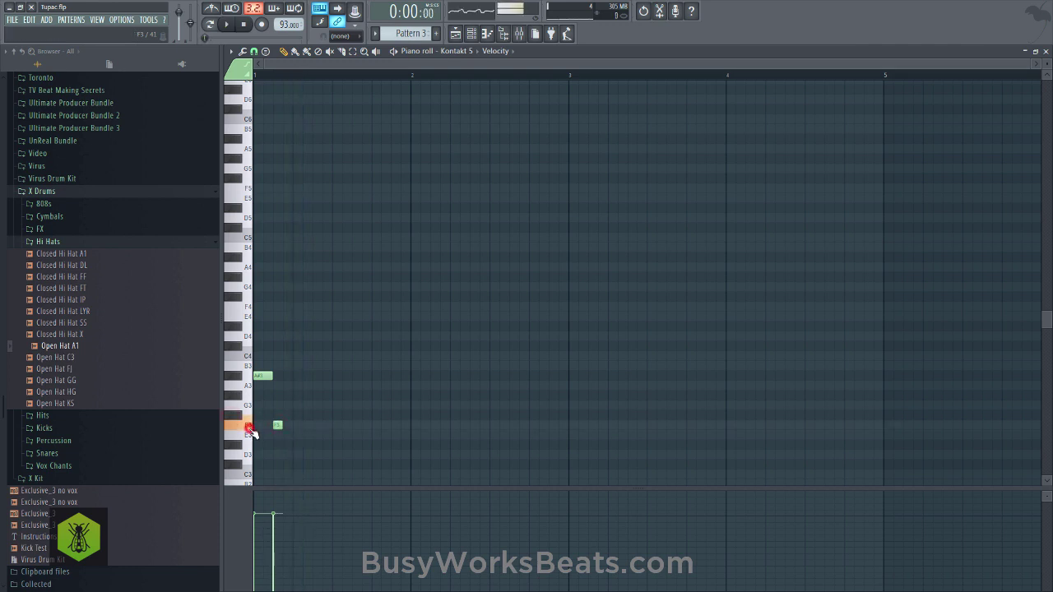
{"action": "key", "text": "space"}
{"action": "key", "text": "space"}
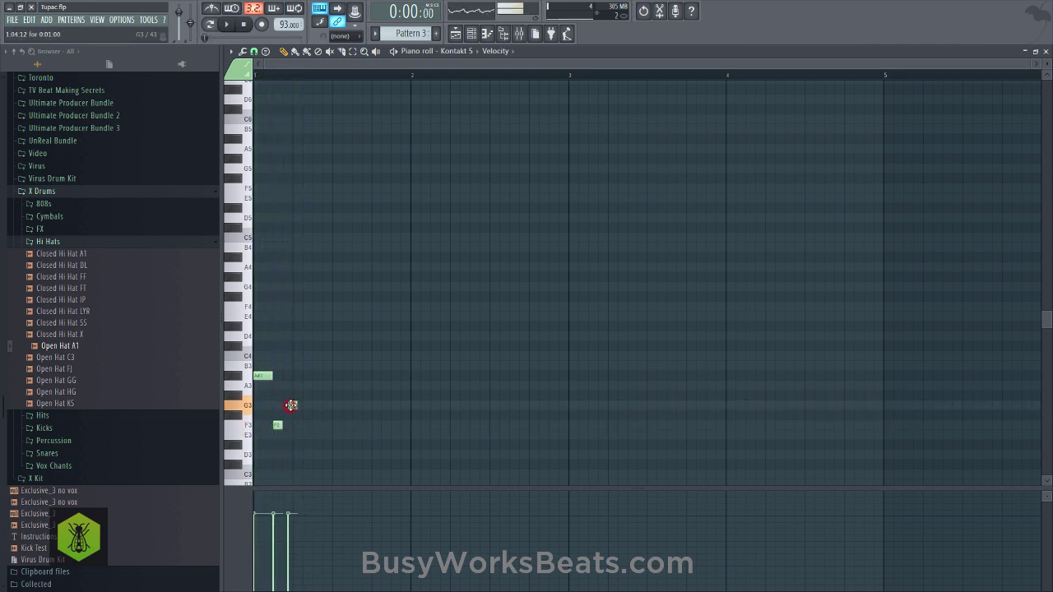
Complete the bar 1 bass phrase with a second A#3, a long C4 and a C#4 ending at bar 2.
{"action": "key", "text": "space"}
{"action": "left_click_drag", "start_coordinate": [299, 372], "coordinate": [315, 384]}
{"action": "key", "text": "space"}
{"action": "key", "text": "space"}
{"action": "left_click", "coordinate": [318, 365]}
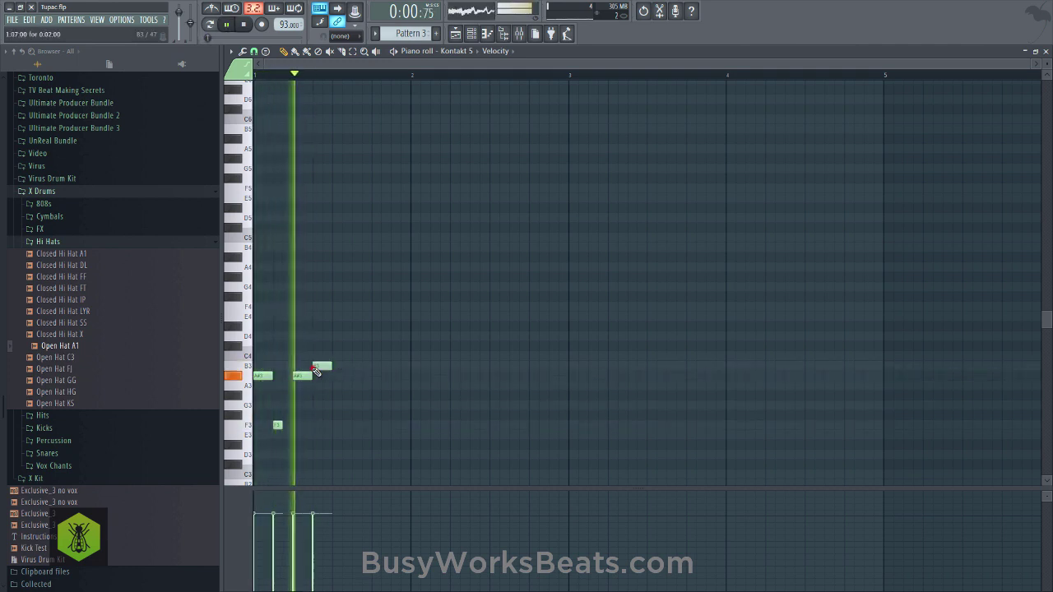
{"action": "key", "text": "space"}
{"action": "key", "text": "space"}
{"action": "left_click_drag", "start_coordinate": [321, 365], "coordinate": [369, 359]}
{"action": "left_click", "coordinate": [374, 346]}
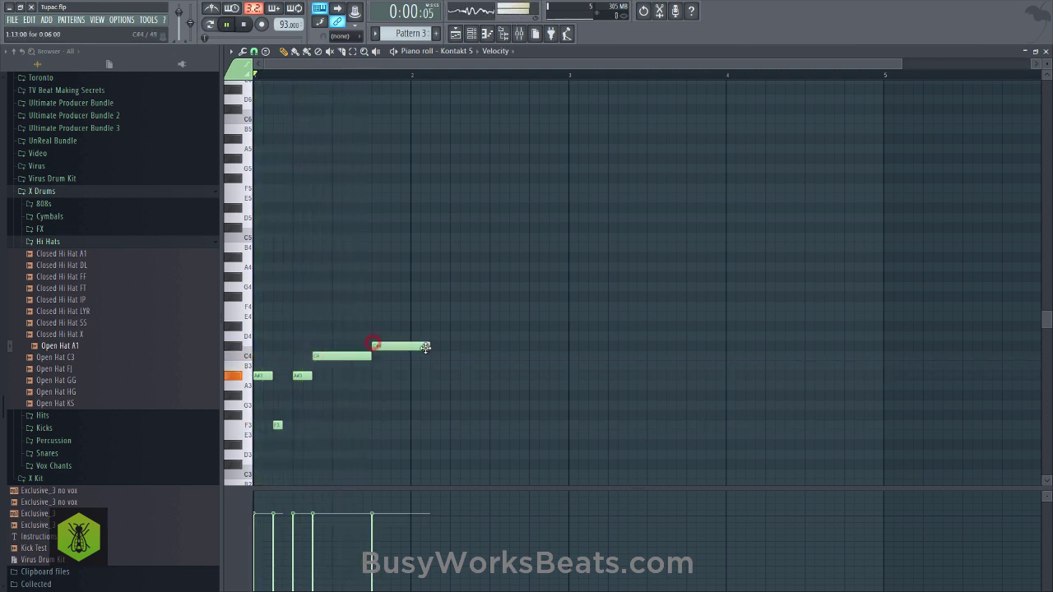
{"action": "left_click_drag", "start_coordinate": [431, 348], "coordinate": [252, 433]}
Duplicate the one-bar bass phrase through bar 4 and align the second pair of copies with the start of bar 3.
{"action": "key", "text": "space"}
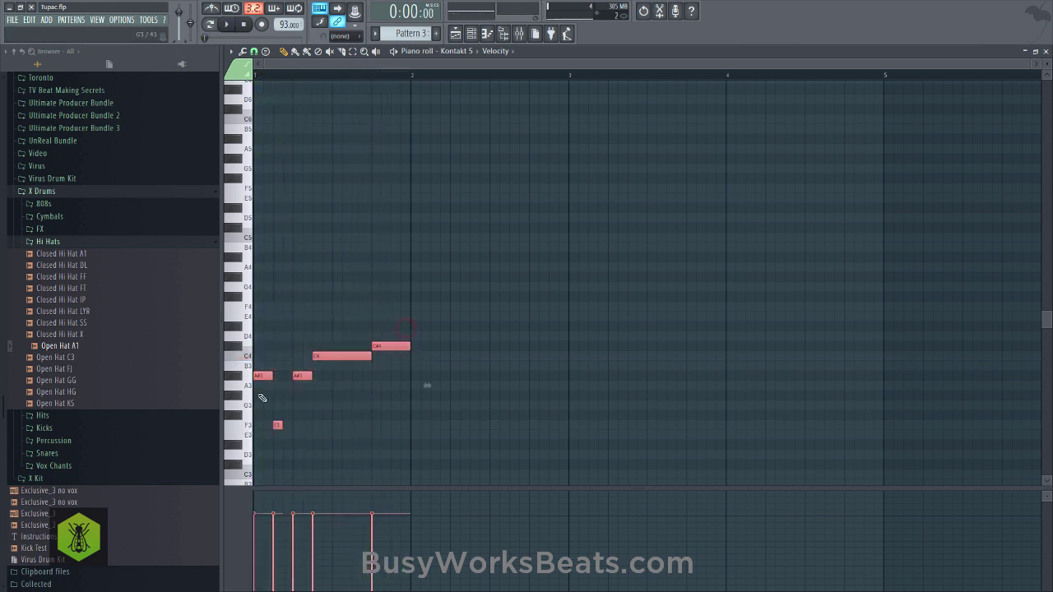
{"action": "left_click_drag", "start_coordinate": [262, 377], "coordinate": [421, 374]}
{"action": "left_click_drag", "start_coordinate": [596, 313], "coordinate": [268, 428]}
{"action": "key", "text": "ctrl+b"}
{"action": "key", "text": "space"}
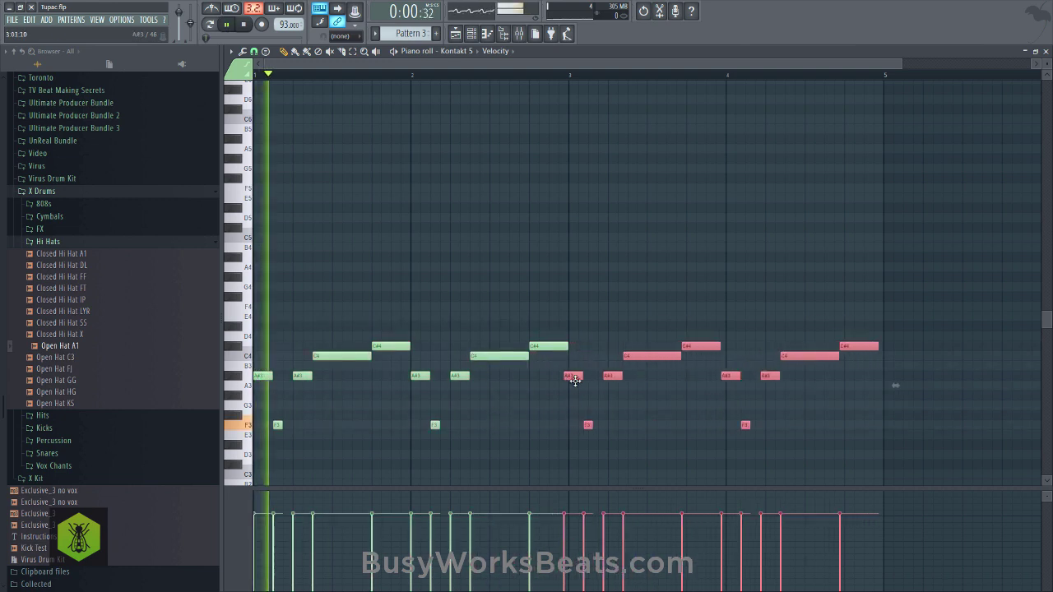
{"action": "left_click", "coordinate": [576, 361]}
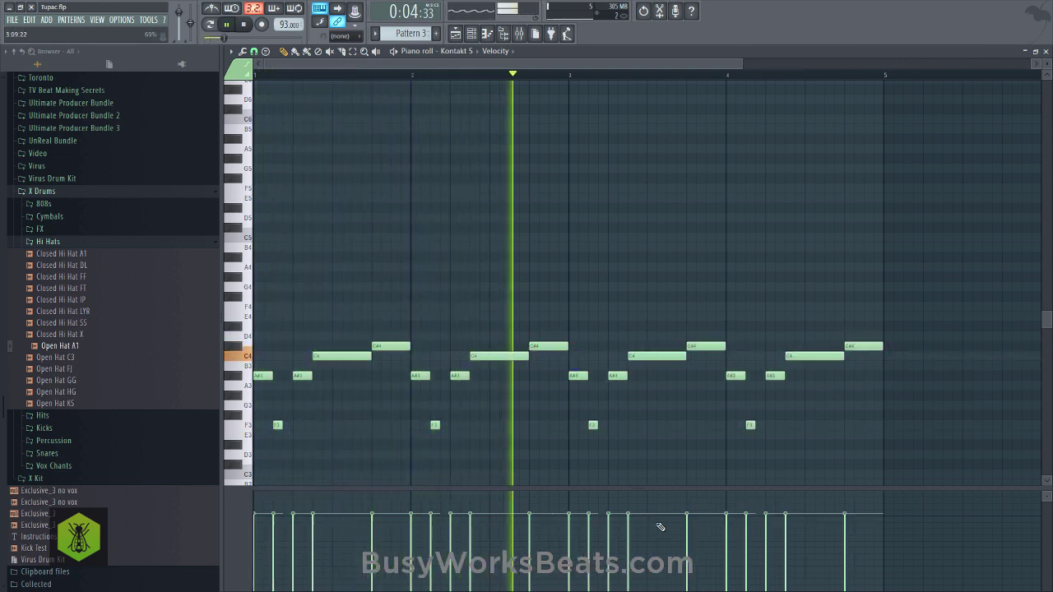
Lower the closing C#4 note of each of the four bars to G#3.
{"action": "key", "text": "space"}
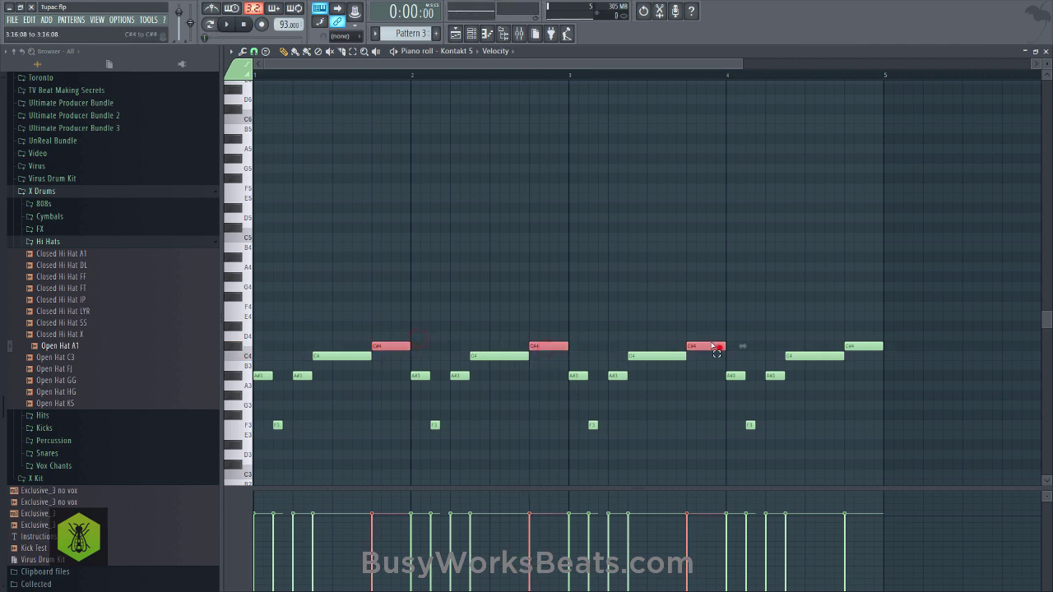
{"action": "key", "text": "space"}
{"action": "left_click_drag", "start_coordinate": [868, 347], "coordinate": [867, 403]}
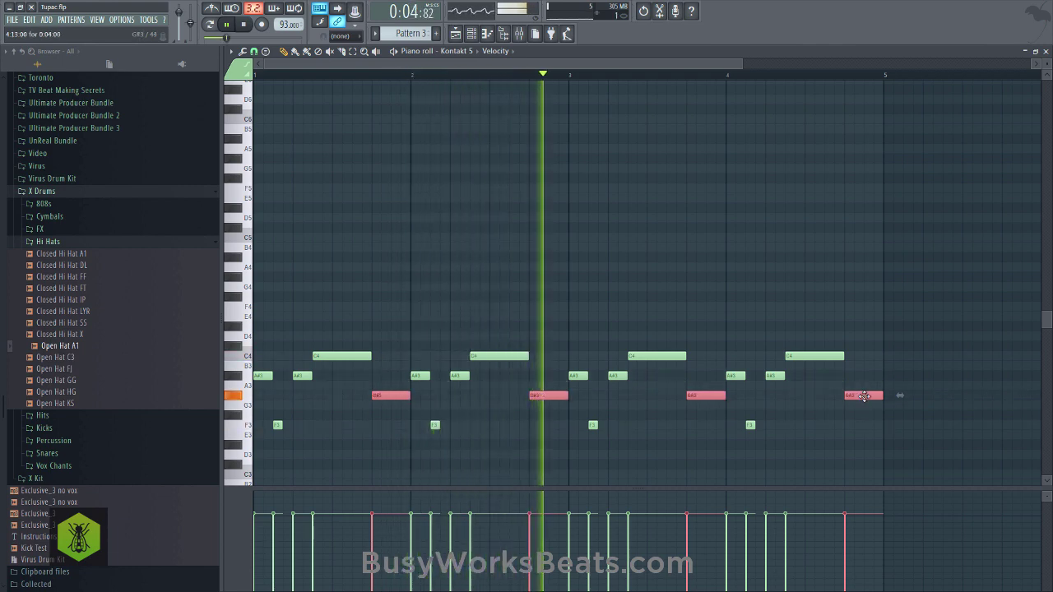
{"action": "left_click", "coordinate": [854, 427]}
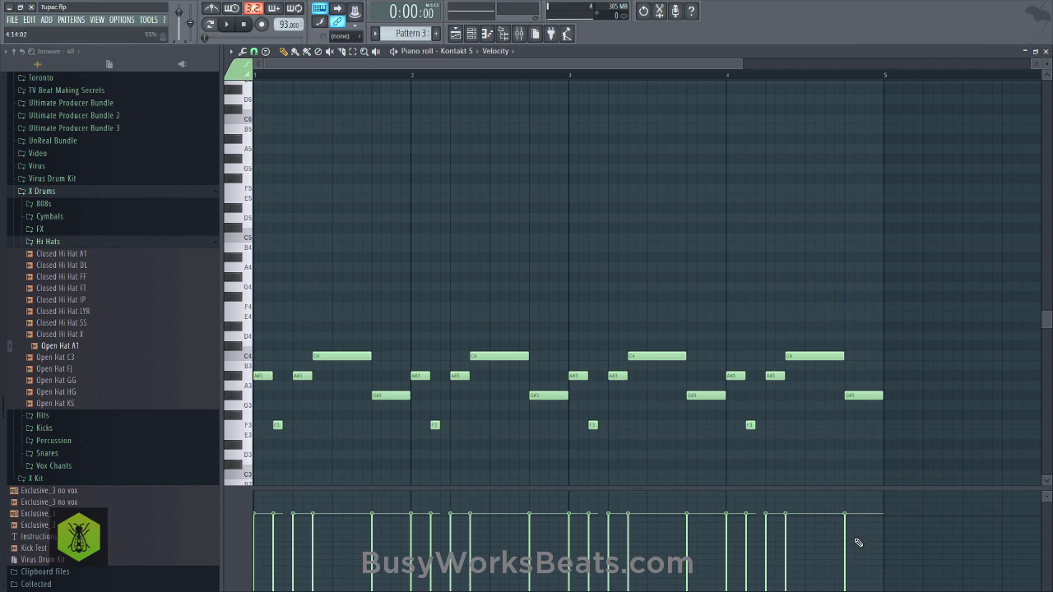
Reduce the velocity of all the bass notes to a low, even level, checking it against the drums.
{"action": "left_click_drag", "start_coordinate": [858, 543], "coordinate": [253, 551]}
{"action": "key", "text": "space"}
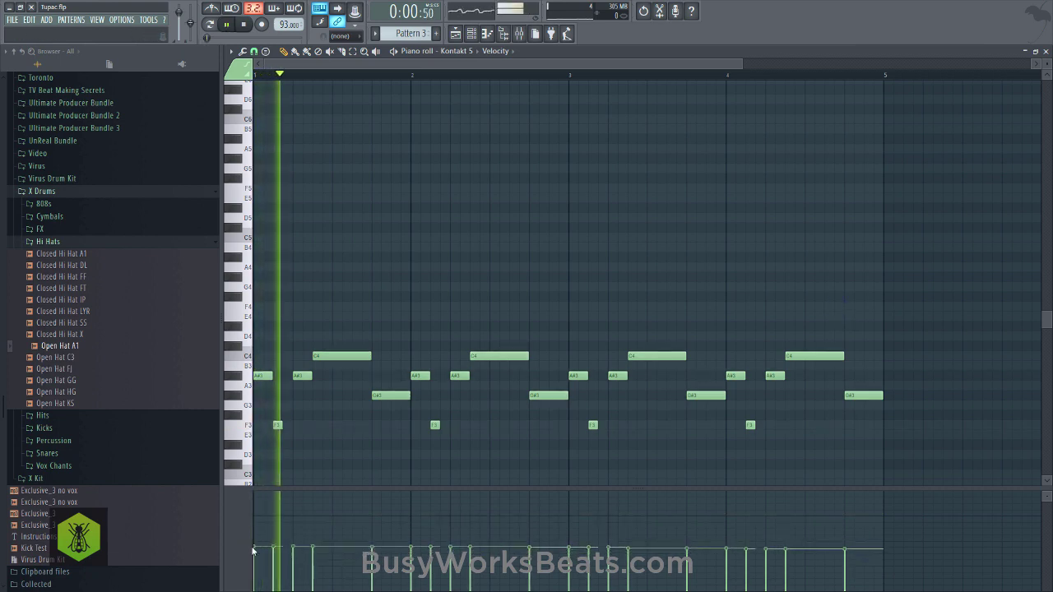
{"action": "key", "text": "space"}
{"action": "left_click_drag", "start_coordinate": [887, 576], "coordinate": [255, 573]}
{"action": "key", "text": "space"}
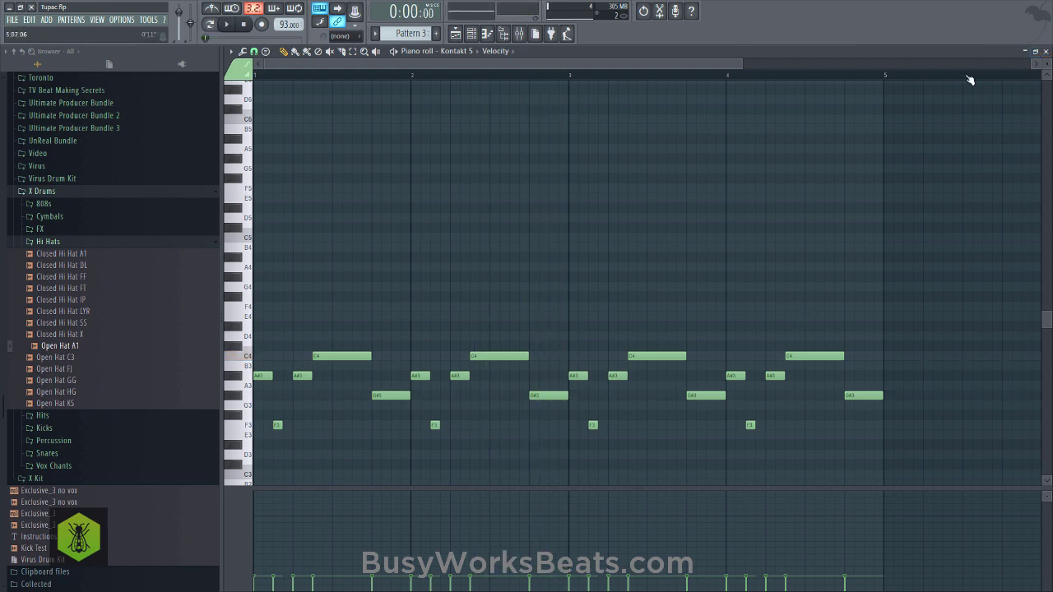
Add a second Pattern 3 clip at bar 5 of Track 3 and play the arrangement.
{"action": "left_click", "coordinate": [1046, 52]}
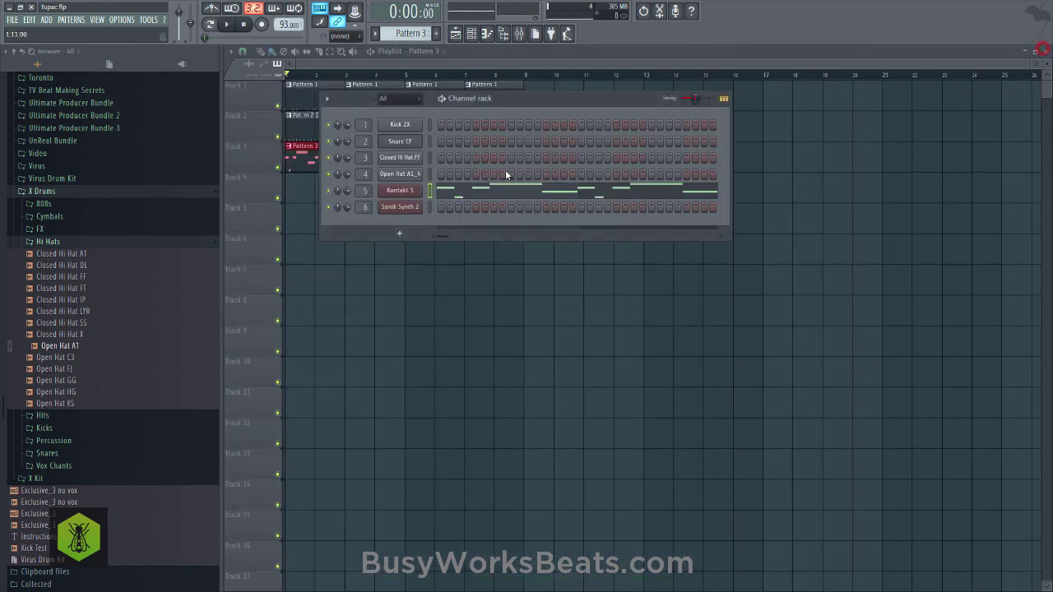
{"action": "right_click", "coordinate": [364, 288]}
{"action": "mouse_move", "coordinate": [343, 162]}
{"action": "left_mouse_down"}
{"action": "mouse_move", "coordinate": [420, 161]}
{"action": "mouse_move", "coordinate": [372, 169]}
{"action": "mouse_move", "coordinate": [491, 155]}
{"action": "left_mouse_up"}
{"action": "key", "text": "space"}
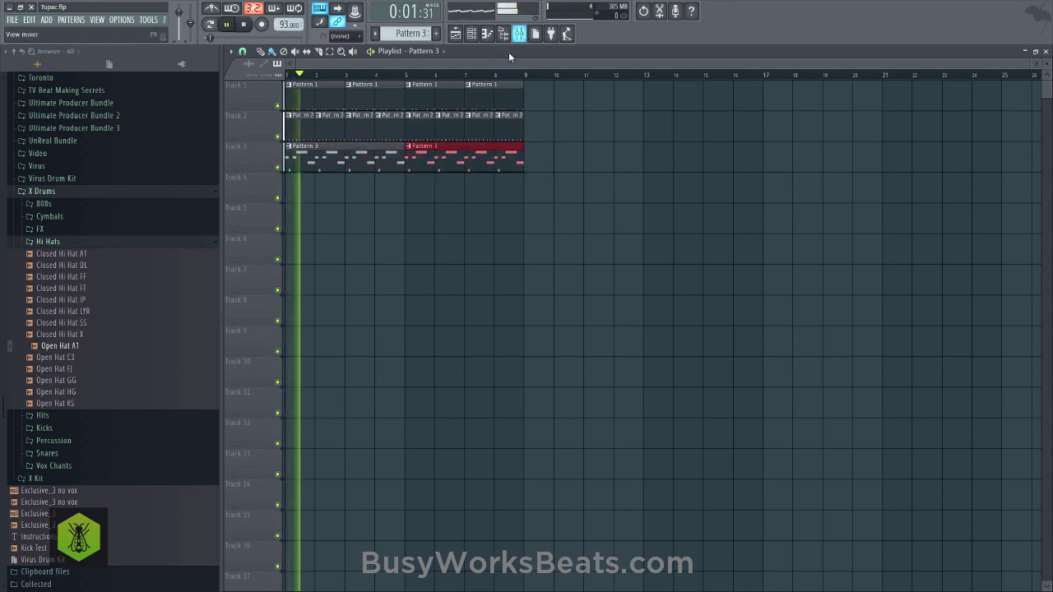
Reopen the Kontakt 5 piano roll in Pattern 3 and delete all of its notes.
{"action": "left_click", "coordinate": [472, 33]}
{"action": "left_click", "coordinate": [449, 190]}
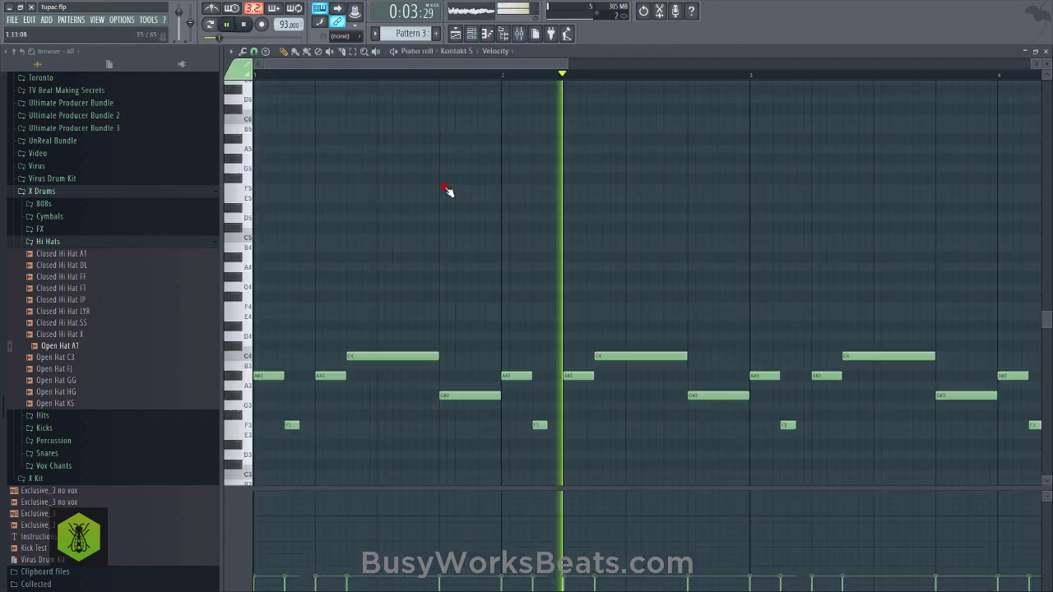
{"action": "key", "text": "space"}
{"action": "scroll", "coordinate": [452, 76], "scroll_direction": "down", "scroll_amount": 2}
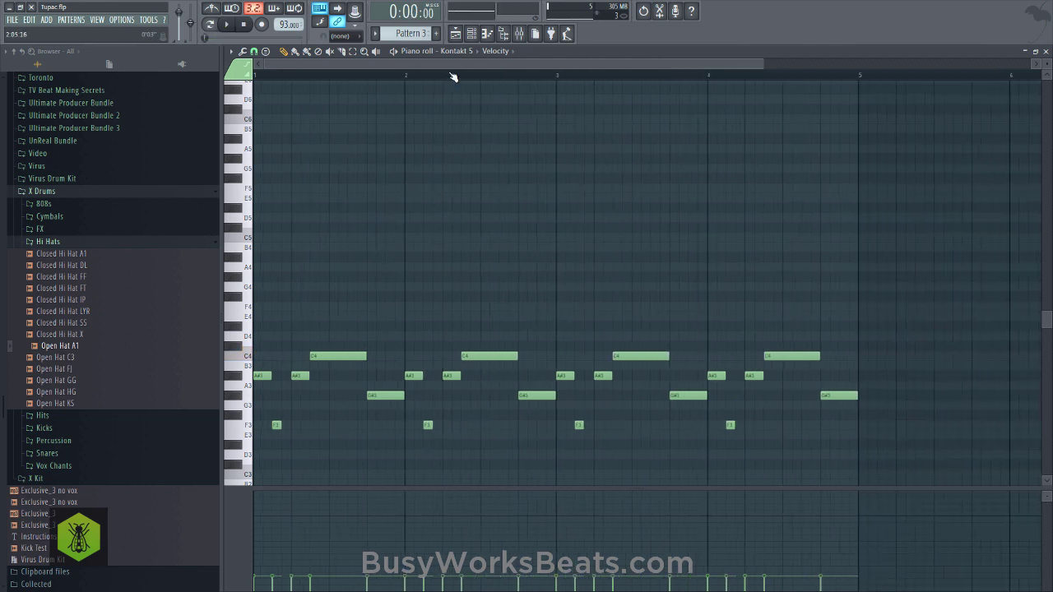
{"action": "key", "text": "ctrl+a"}
{"action": "key", "text": "Delete"}
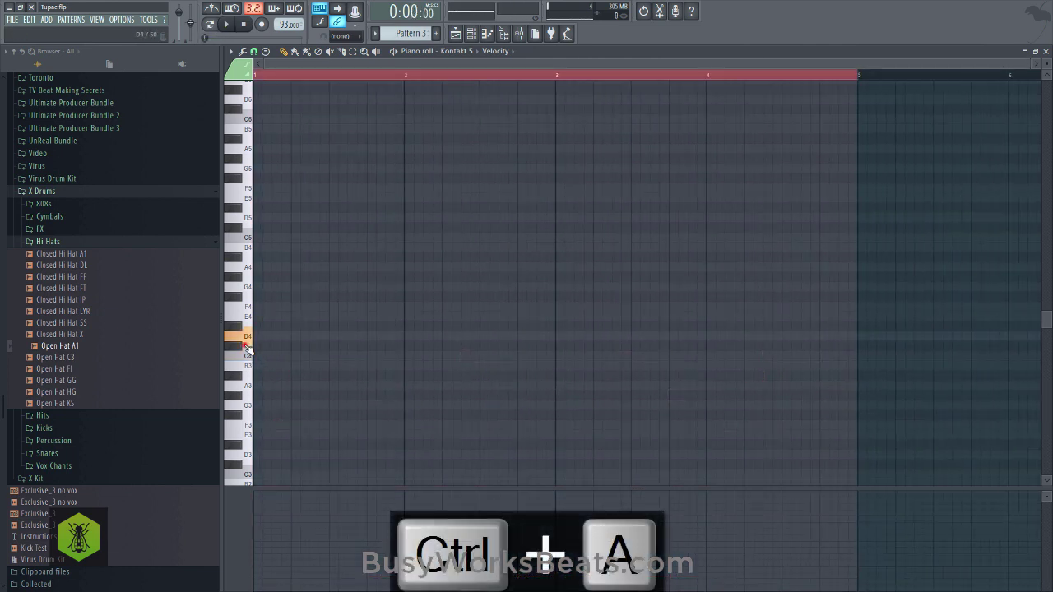
Start a new bass line in bar 1 with short descending F#4, F4 and D#4 notes.
{"action": "left_click", "coordinate": [238, 296]}
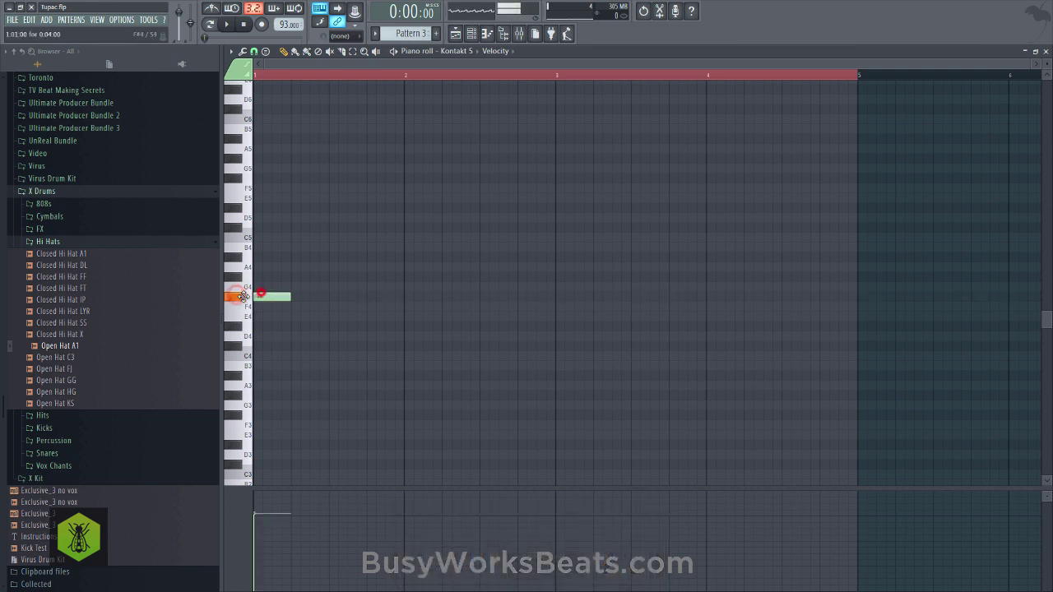
{"action": "key", "text": "space"}
{"action": "left_click_drag", "start_coordinate": [287, 296], "coordinate": [272, 297]}
{"action": "left_click", "coordinate": [284, 306]}
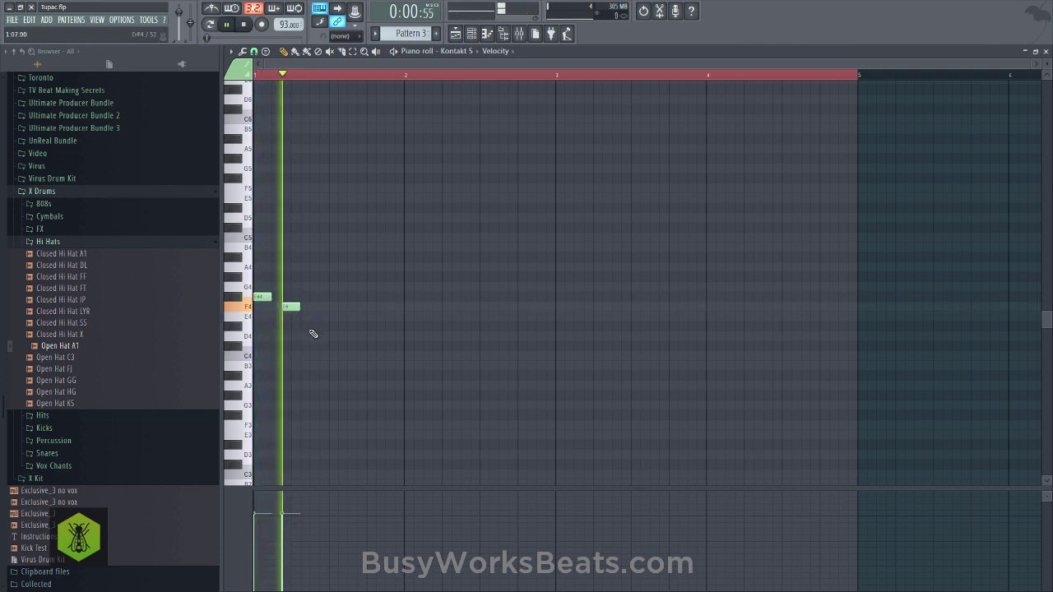
{"action": "left_click", "coordinate": [314, 336]}
{"action": "left_click_drag", "start_coordinate": [316, 334], "coordinate": [317, 326]}
{"action": "right_click", "coordinate": [344, 341]}
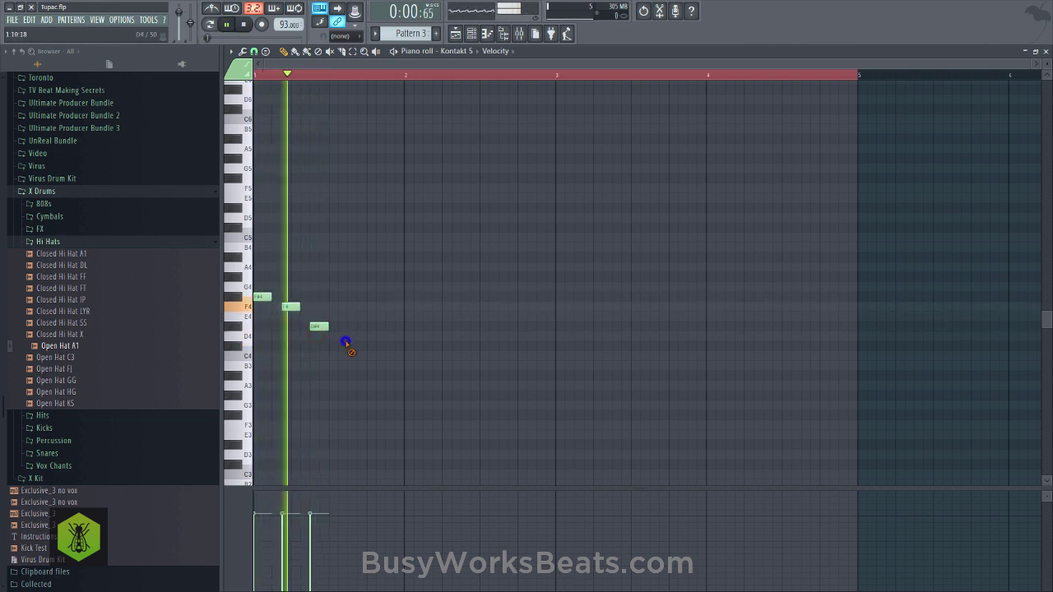
Replace the D#4 note with C#4 and finish bar 1 with a C4 and an A#3 held until bar 2.
{"action": "key", "text": "space"}
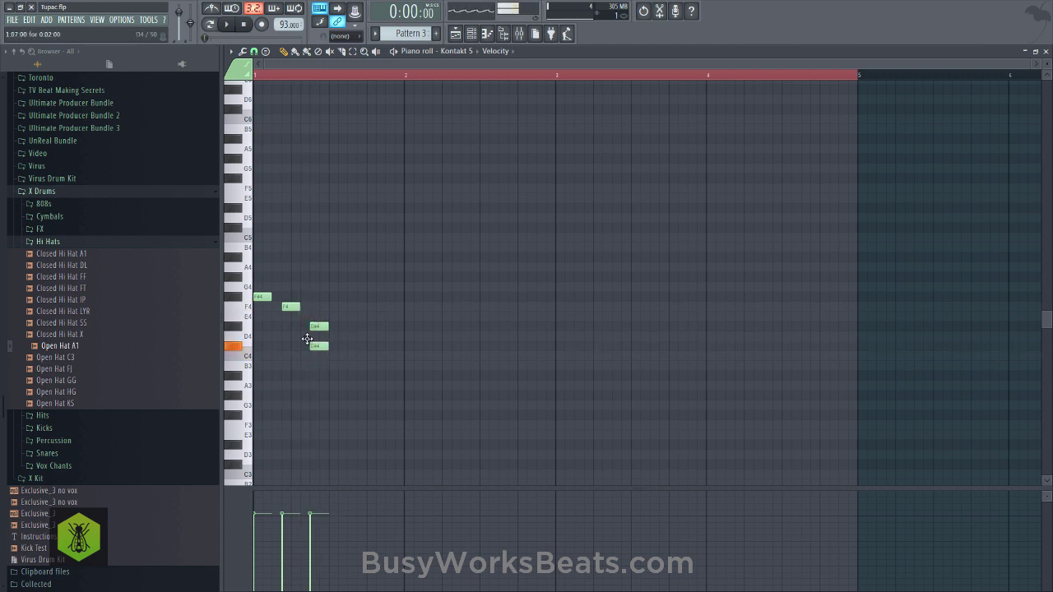
{"action": "key", "text": "space"}
{"action": "right_click", "coordinate": [319, 328]}
{"action": "key", "text": "space"}
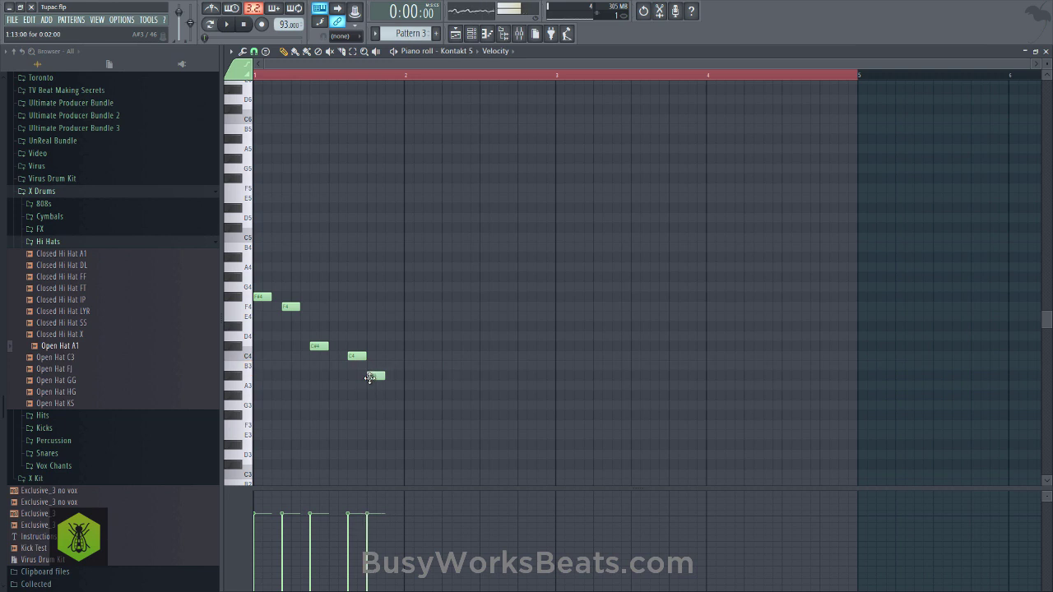
{"action": "left_click_drag", "start_coordinate": [384, 376], "coordinate": [253, 283]}
{"action": "key", "text": "space"}
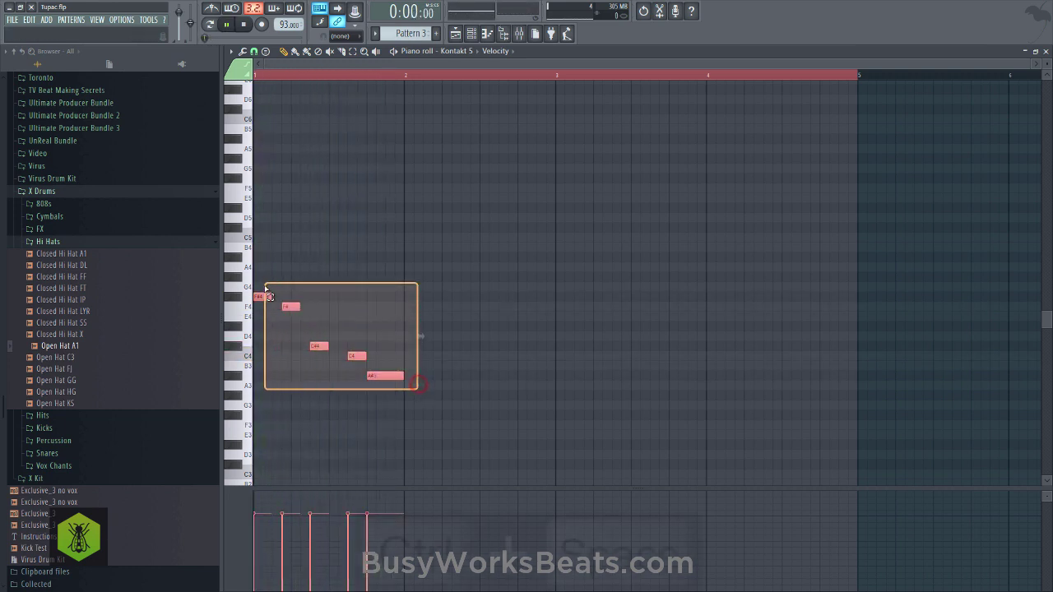
Duplicate the bar 1 bass phrase to fill bars 2 to 4, save the project and close the piano roll.
{"action": "key", "text": "ctrl+b"}
{"action": "key", "text": "ctrl+space"}
{"action": "left_click_drag", "start_coordinate": [411, 294], "coordinate": [415, 295]}
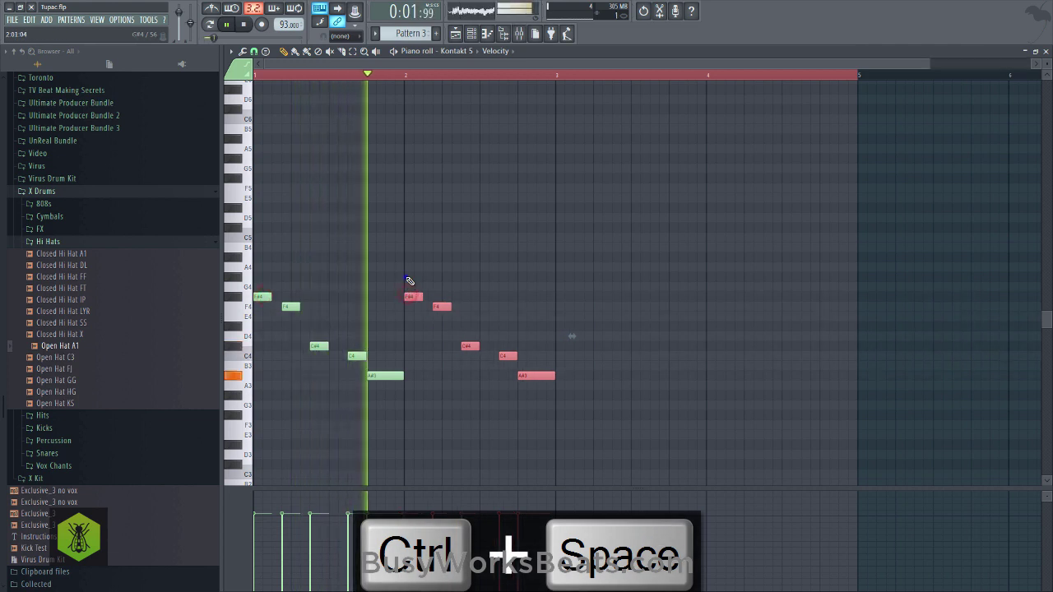
{"action": "left_click", "coordinate": [407, 278], "text": "ctrl"}
{"action": "left_click_drag", "start_coordinate": [581, 406], "coordinate": [226, 290]}
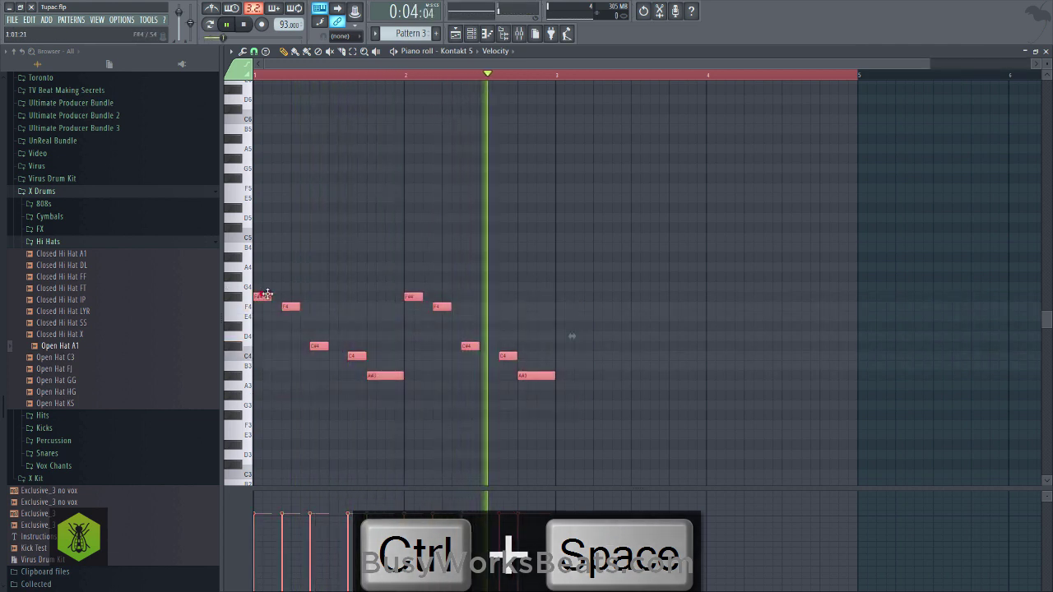
{"action": "key", "text": "ctrl+b"}
{"action": "key", "text": "space"}
{"action": "left_click", "coordinate": [536, 244], "text": "ctrl"}
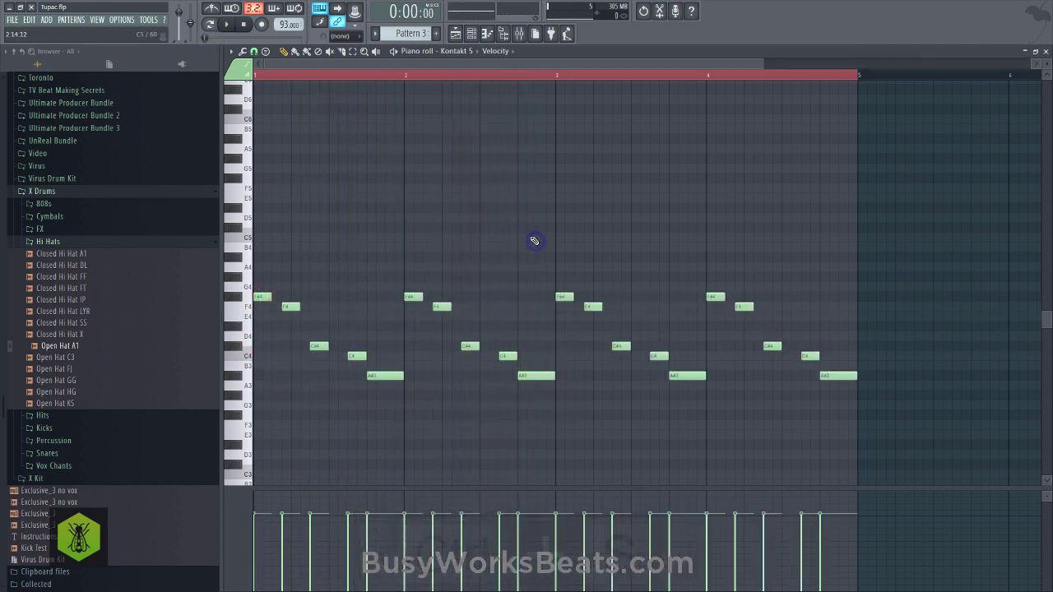
{"action": "key", "text": "ctrl+s"}
{"action": "left_click", "coordinate": [1045, 50]}
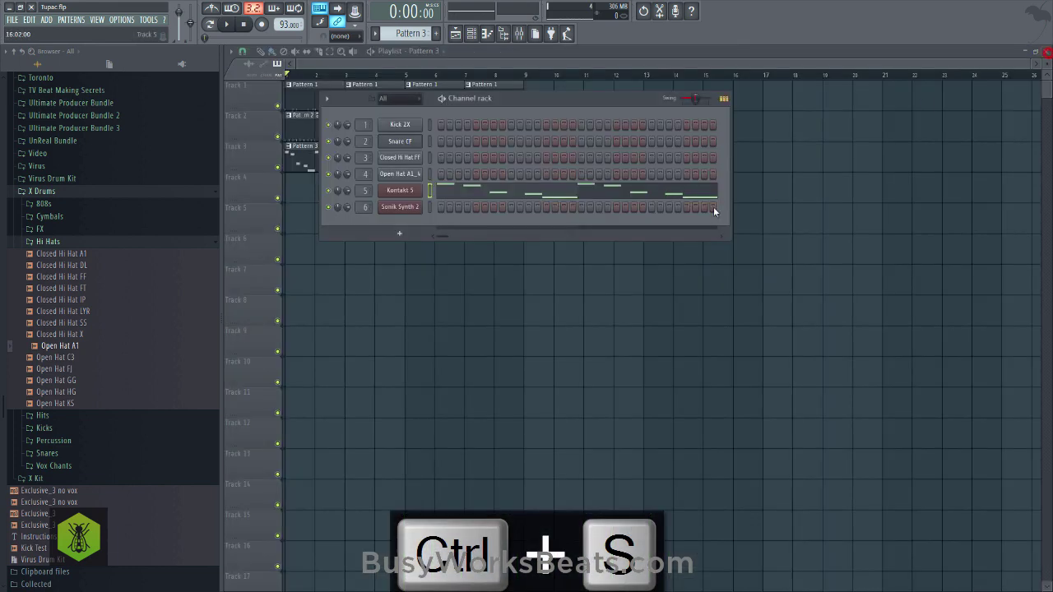
Add Fruity Parametric EQ 2 to mixer Insert 6 and shape band 7 into a steep low-pass with a lowered cutoff.
{"action": "left_click", "coordinate": [520, 35]}
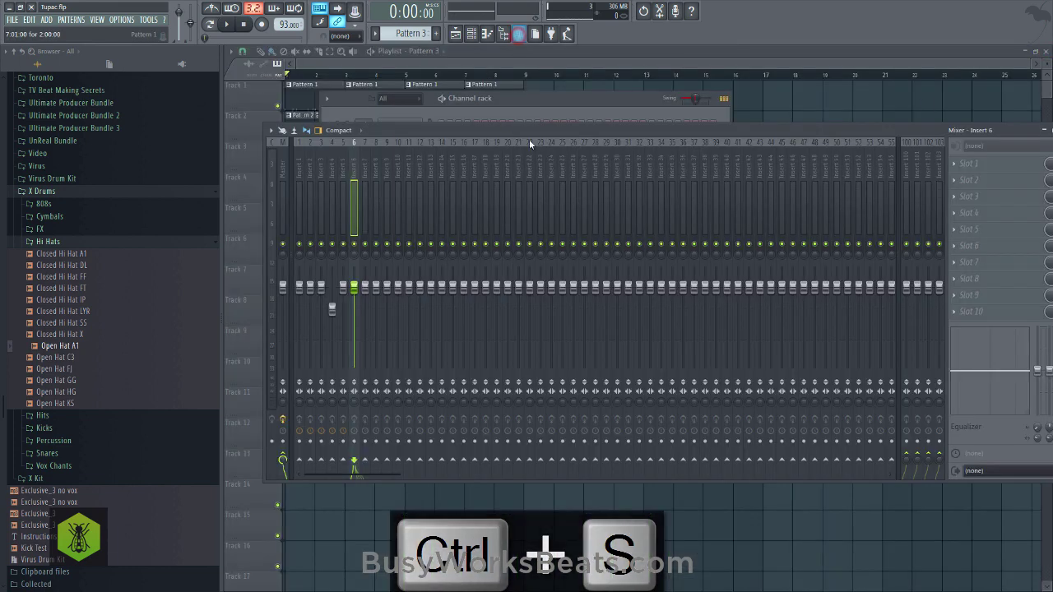
{"action": "left_click", "coordinate": [963, 169]}
{"action": "left_click", "coordinate": [668, 154]}
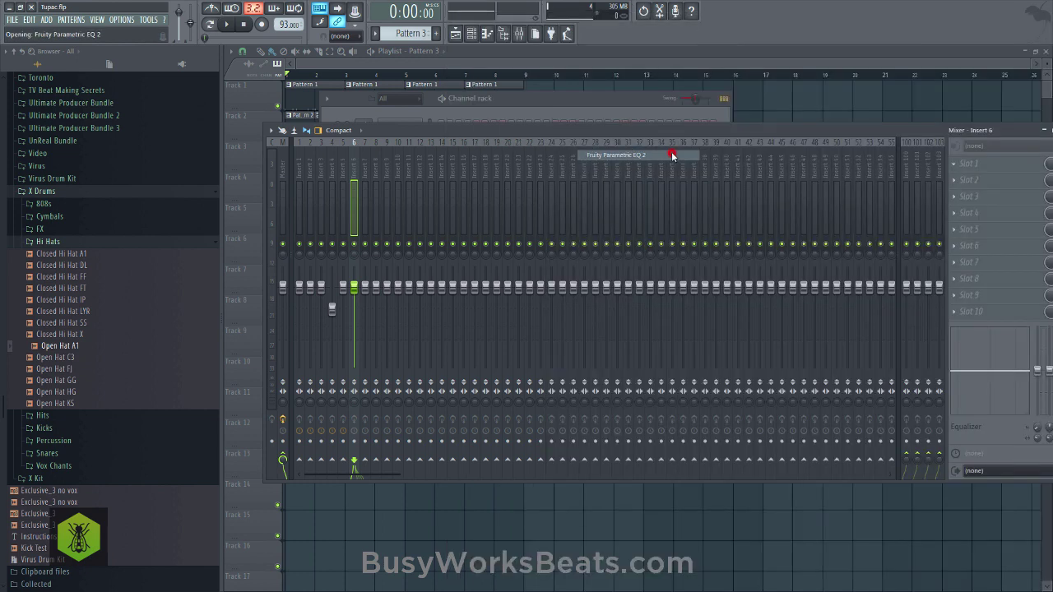
{"action": "mouse_move", "coordinate": [638, 219]}
{"action": "left_mouse_down"}
{"action": "mouse_move", "coordinate": [638, 249]}
{"action": "mouse_move", "coordinate": [637, 208]}
{"action": "left_mouse_up"}
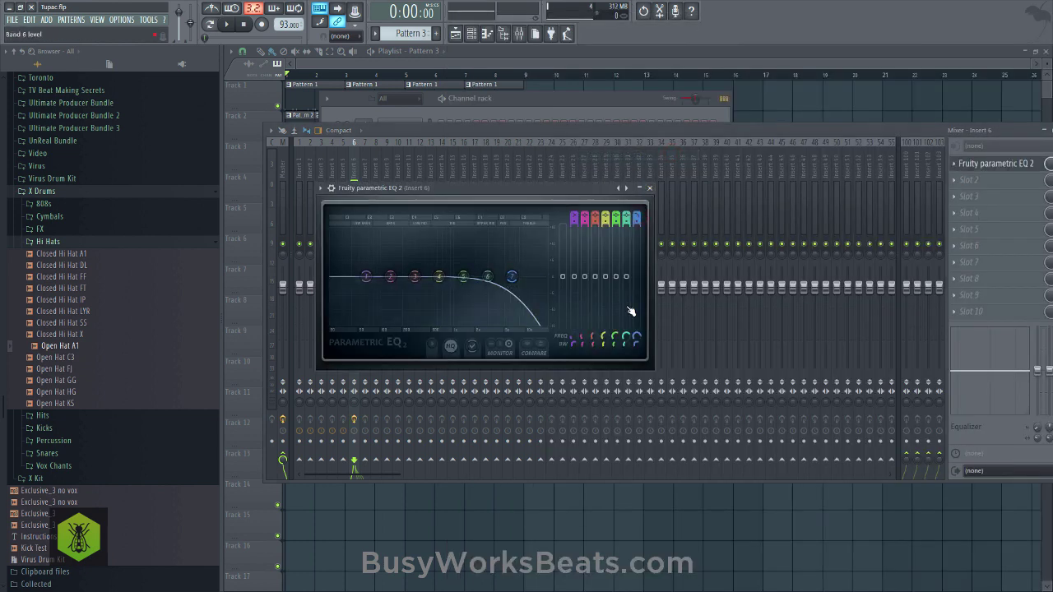
{"action": "left_click_drag", "start_coordinate": [641, 344], "coordinate": [641, 352]}
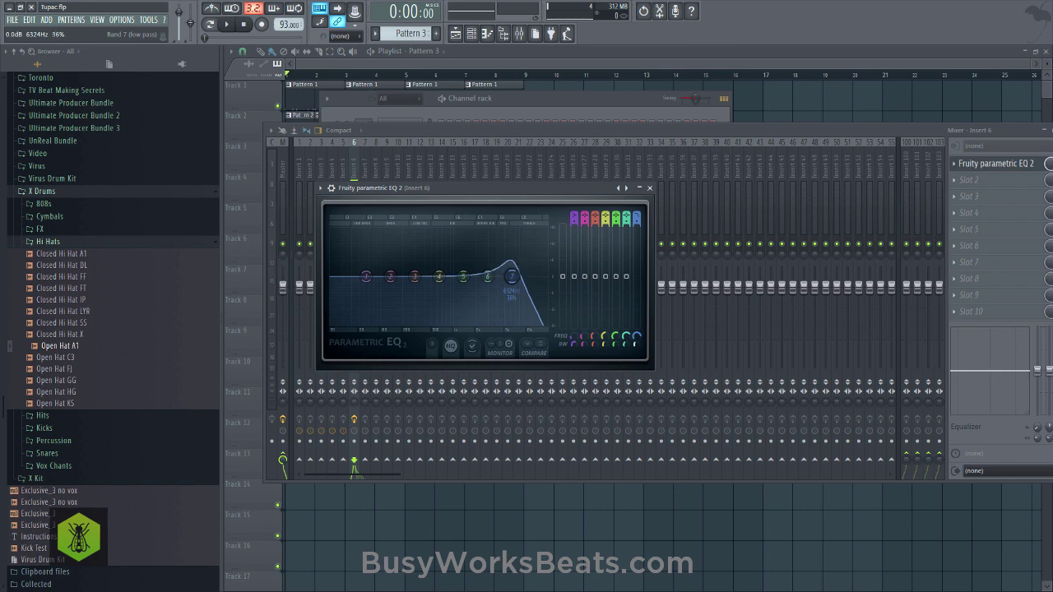
{"action": "left_click_drag", "start_coordinate": [640, 336], "coordinate": [640, 350]}
{"action": "left_click_drag", "start_coordinate": [599, 191], "coordinate": [622, 297]}
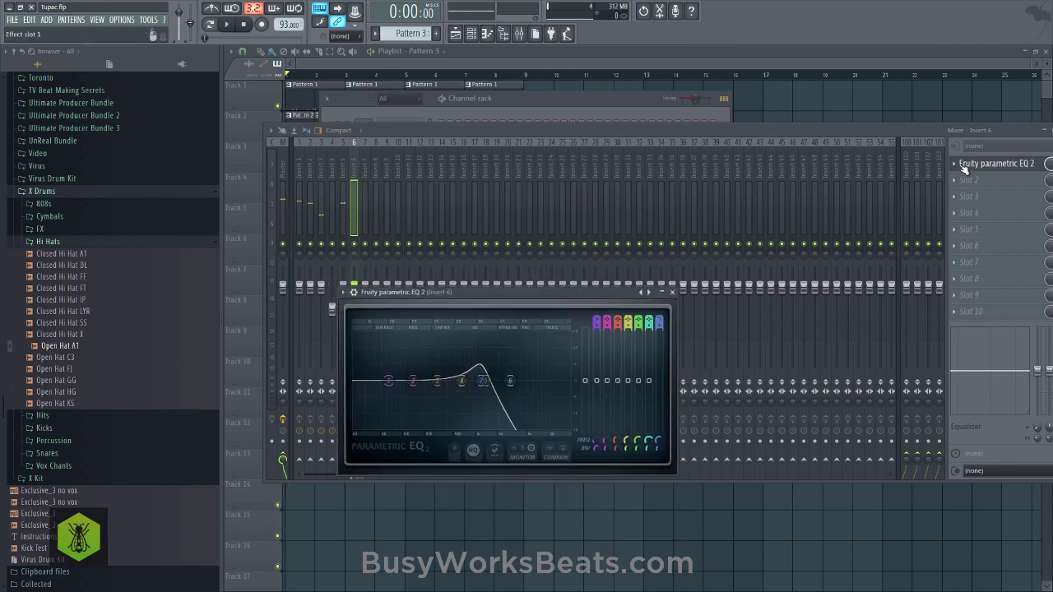
Copy the Fruity Parametric EQ 2 with its settings to Insert 5 and remove it from Insert 6.
{"action": "left_click", "coordinate": [954, 164]}
{"action": "left_click_drag", "start_coordinate": [961, 218], "coordinate": [344, 168]}
{"action": "key", "text": "space"}
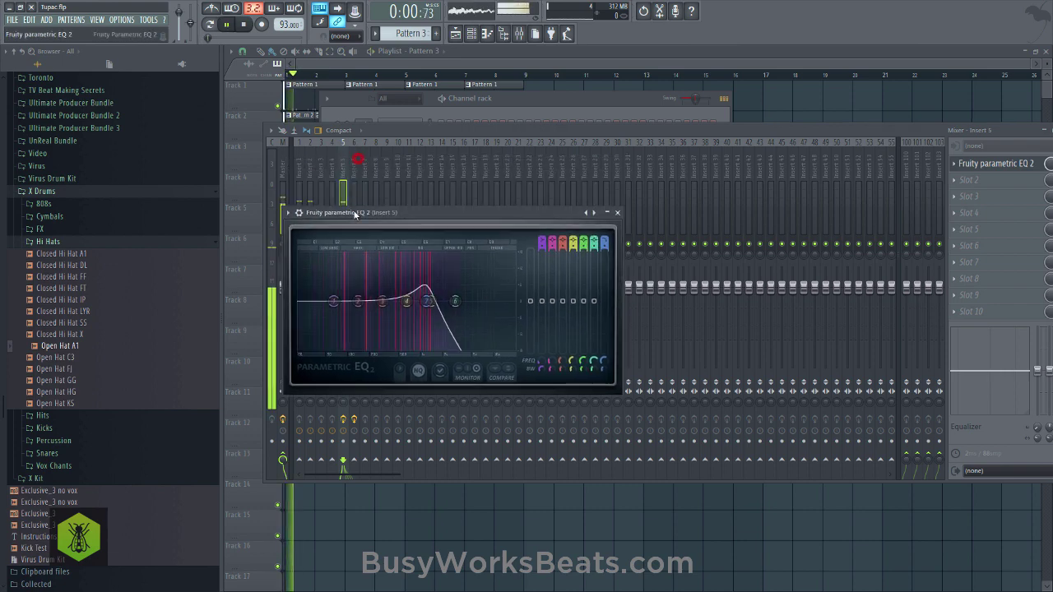
{"action": "left_click", "coordinate": [357, 161]}
{"action": "left_click", "coordinate": [954, 163]}
{"action": "mouse_move", "coordinate": [959, 182]}
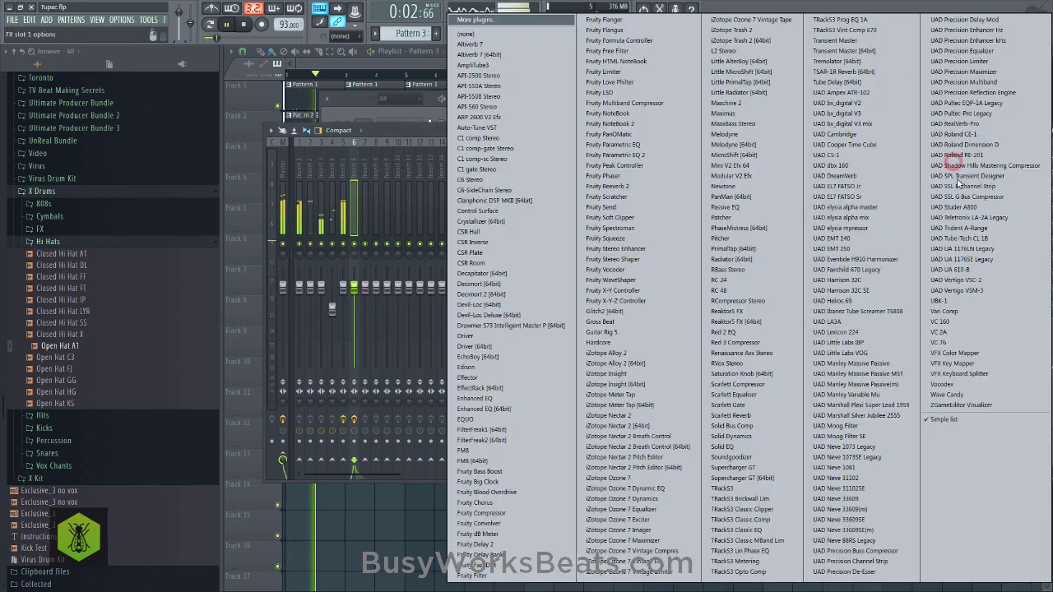
{"action": "left_click", "coordinate": [536, 38]}
{"action": "left_click", "coordinate": [343, 168]}
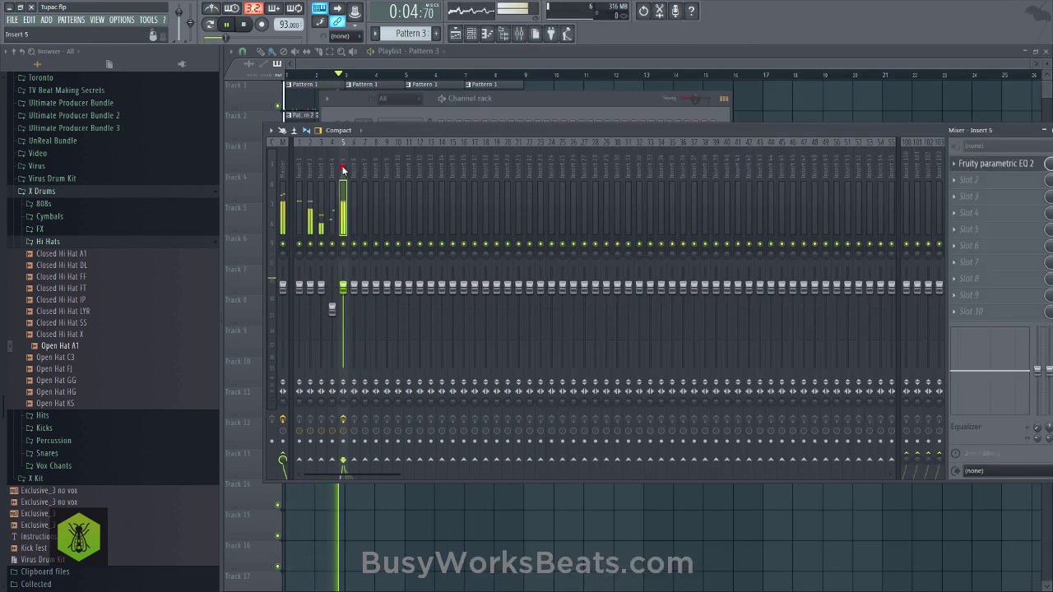
Tune Insert 5's EQ by ear to a steeper low-pass cutting just above 108 Hz, and lower the bass track's volume slightly.
{"action": "left_click", "coordinate": [1022, 164]}
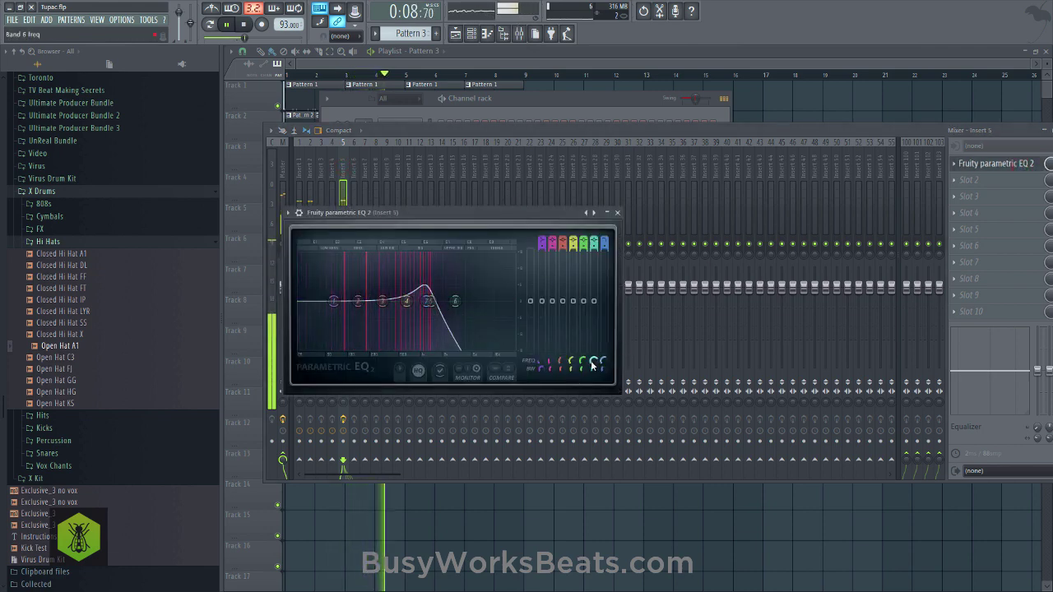
{"action": "left_click_drag", "start_coordinate": [604, 362], "coordinate": [605, 406]}
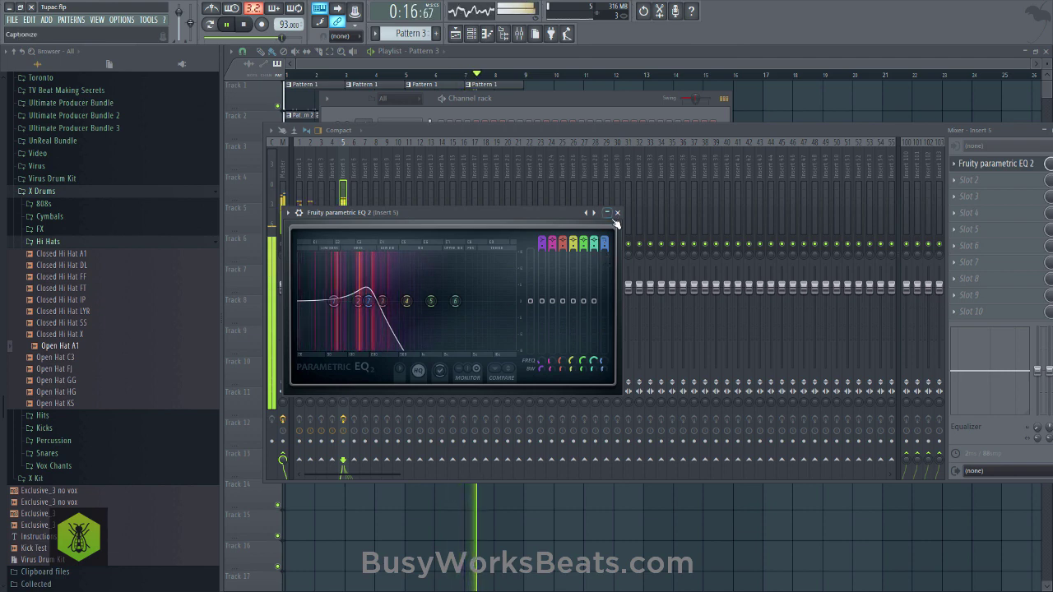
{"action": "left_click_drag", "start_coordinate": [605, 360], "coordinate": [605, 367]}
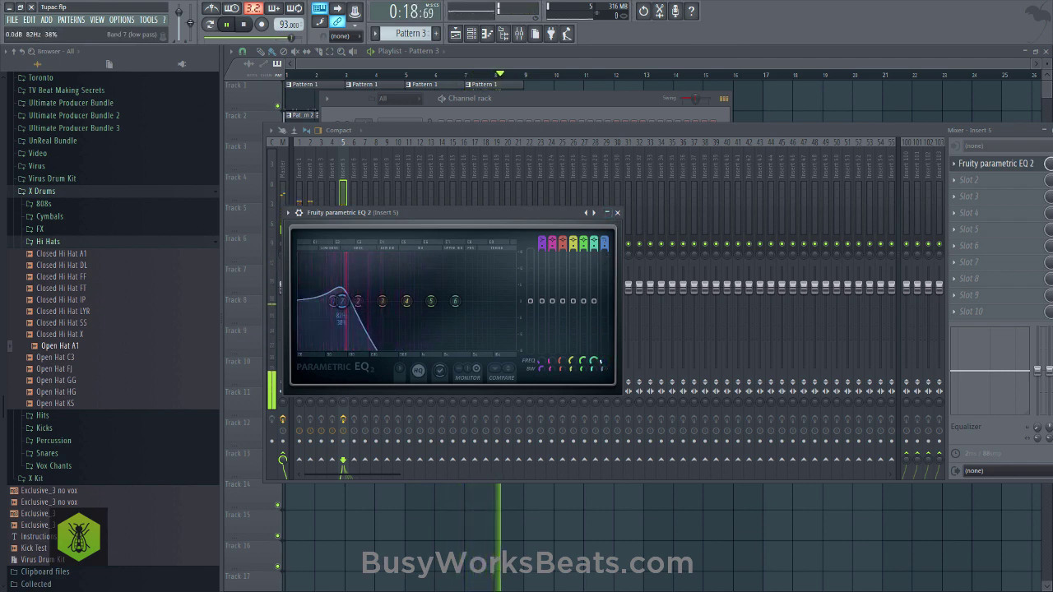
{"action": "left_click", "coordinate": [618, 214]}
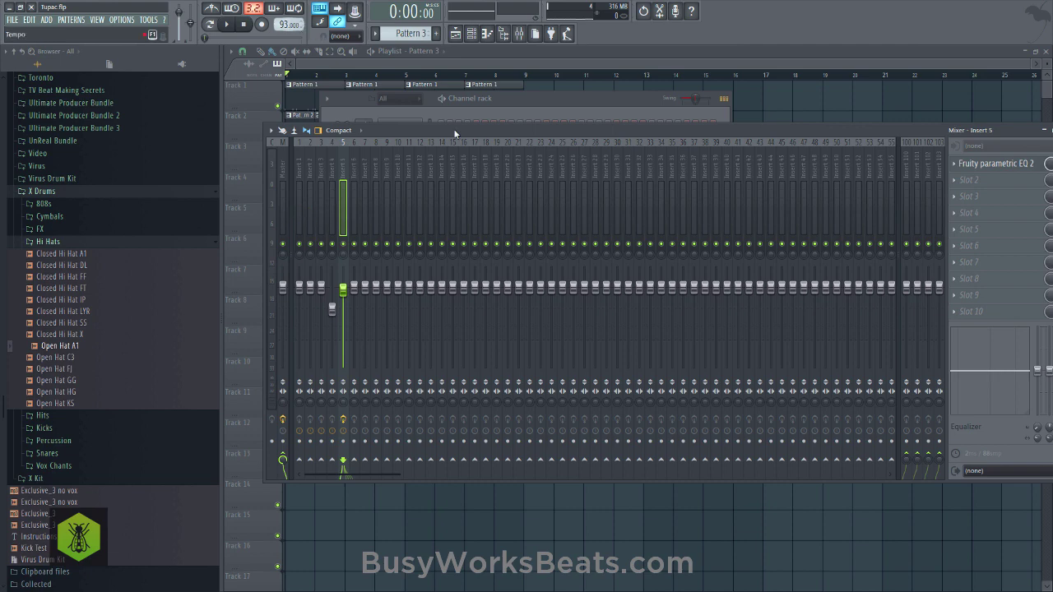
{"action": "left_click", "coordinate": [993, 165]}
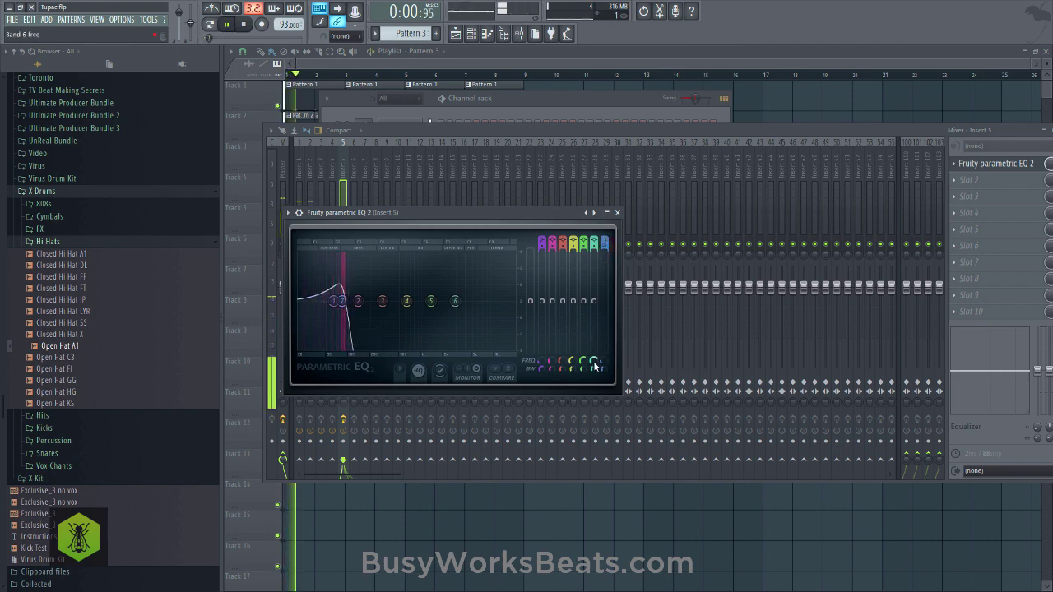
{"action": "left_click_drag", "start_coordinate": [346, 301], "coordinate": [352, 301]}
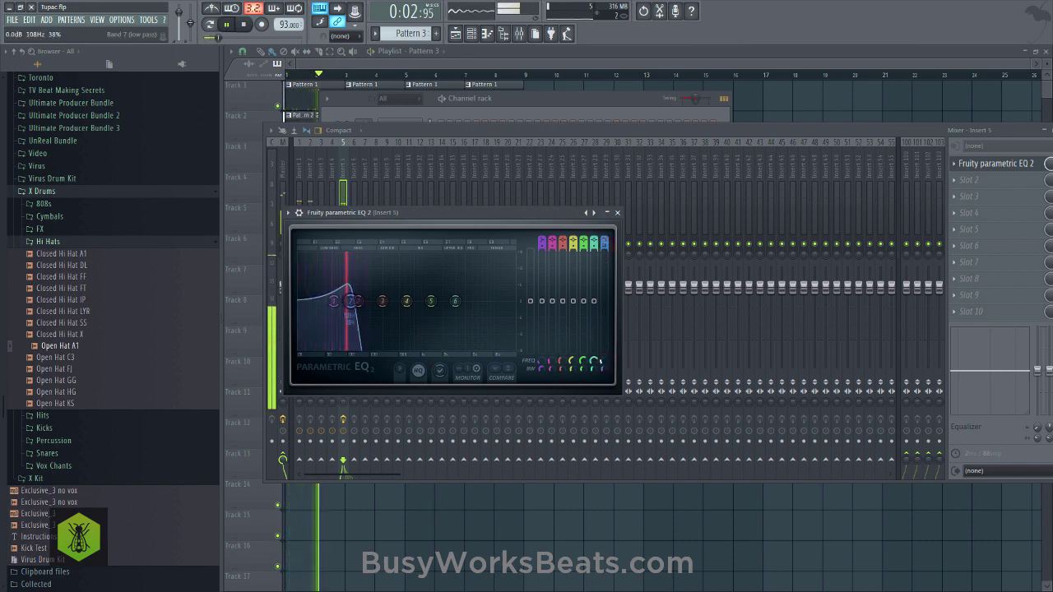
{"action": "left_click_drag", "start_coordinate": [601, 360], "coordinate": [601, 357]}
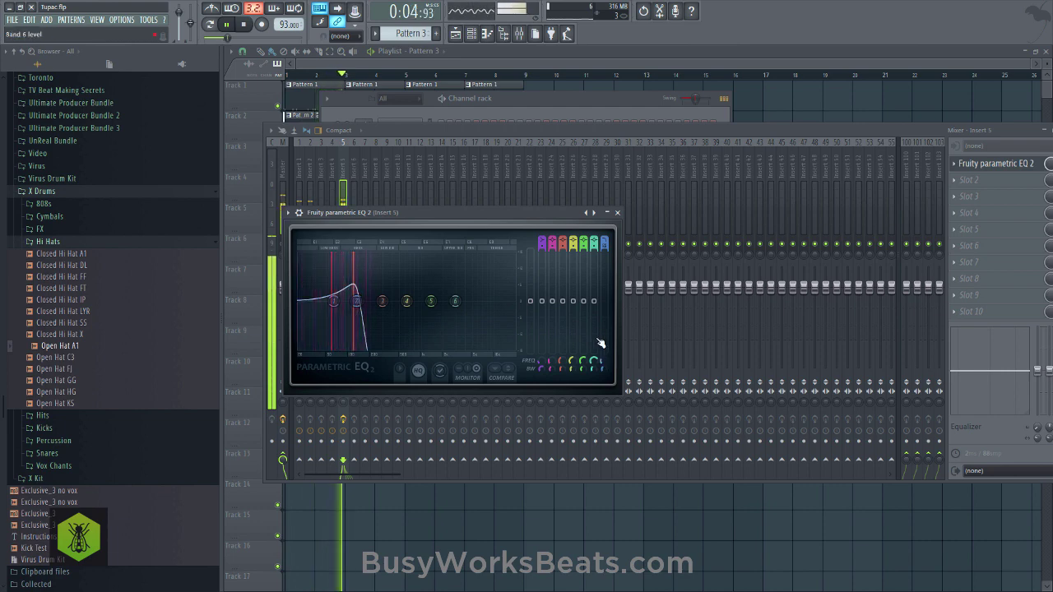
{"action": "left_click", "coordinate": [617, 213]}
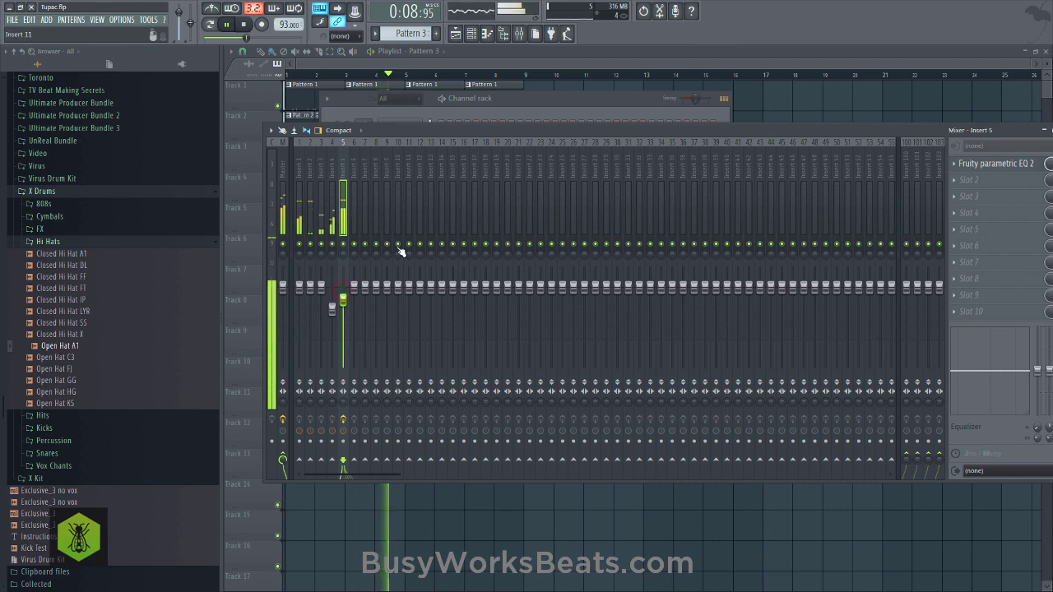
{"action": "left_click", "coordinate": [502, 98]}
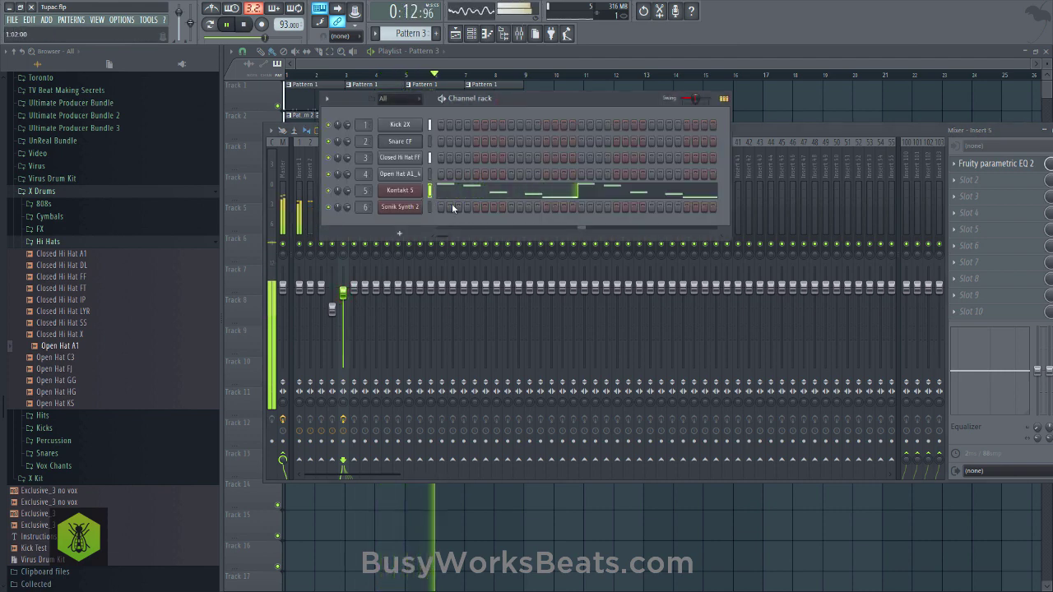
{"action": "left_click", "coordinate": [391, 533]}
{"action": "key", "text": "space"}
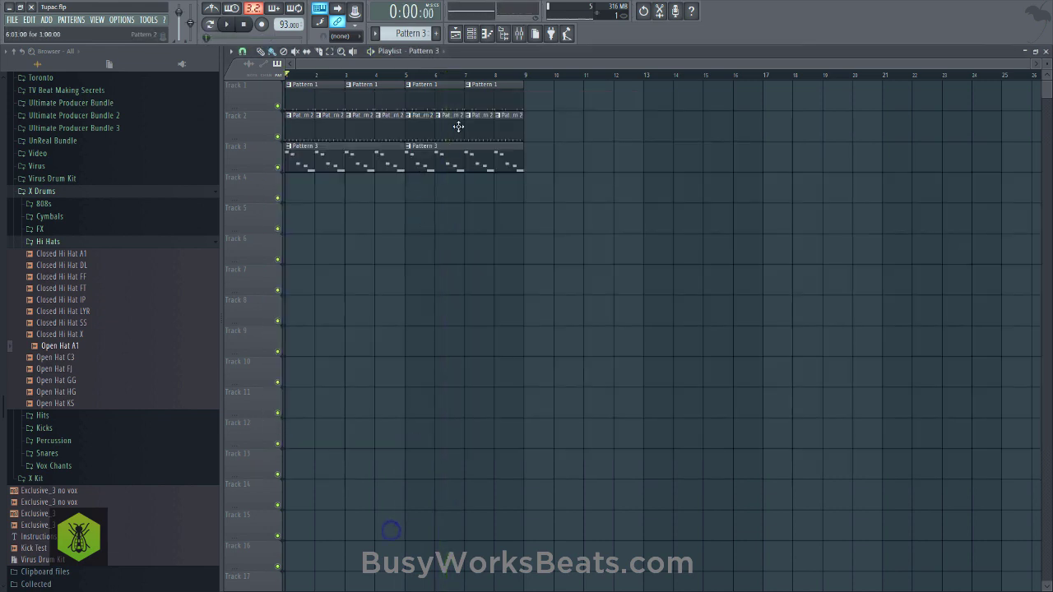
Place a new Pattern 4 clip at bar 1 of Track 4 and open its Sonik Synth 2 piano roll.
{"action": "left_click", "coordinate": [472, 38]}
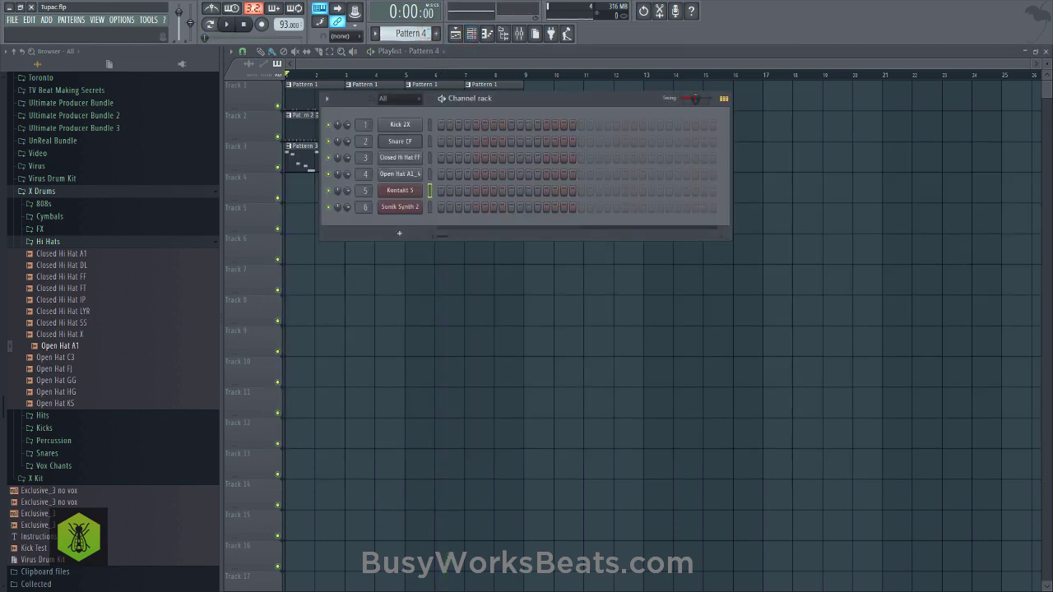
{"action": "left_click", "coordinate": [422, 260]}
{"action": "left_click", "coordinate": [470, 34]}
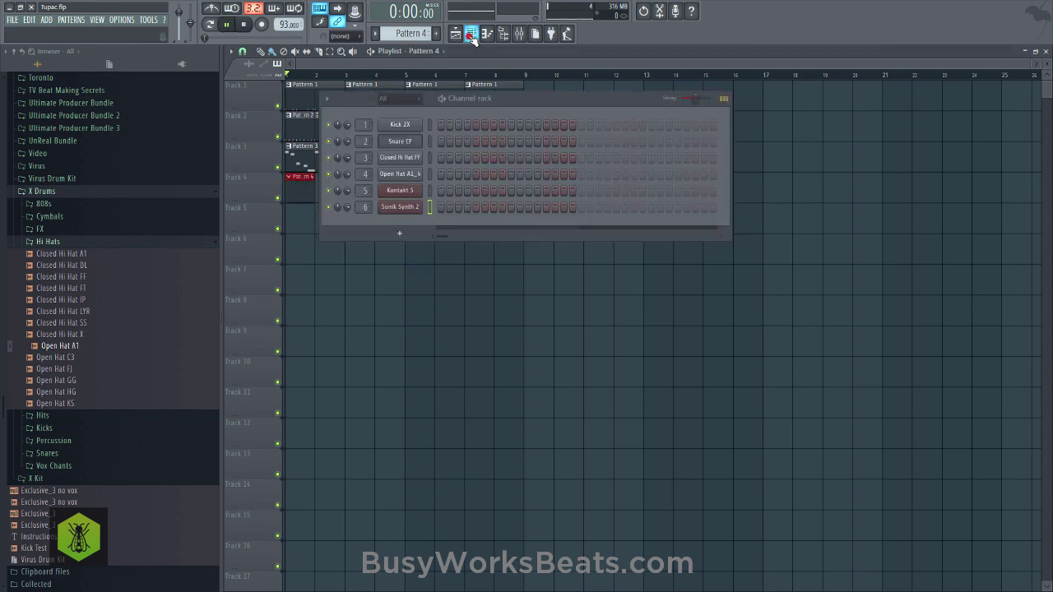
{"action": "key", "text": "space"}
{"action": "right_click", "coordinate": [408, 209]}
{"action": "left_click", "coordinate": [441, 209]}
{"action": "key", "text": "space"}
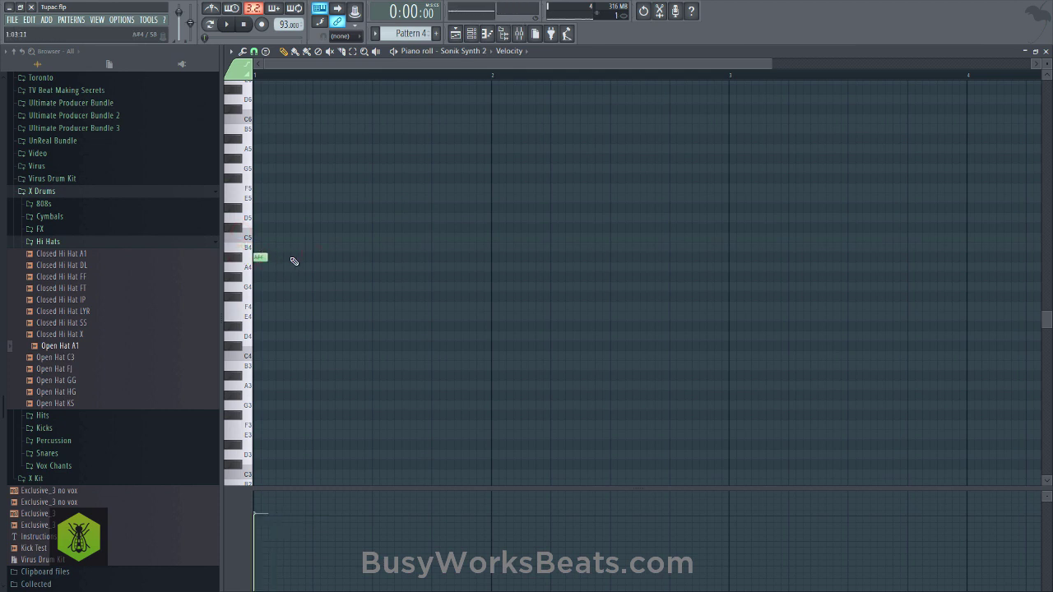
Fill bar 1 with a repeating A#4 rhythm of one longer note followed by two short notes.
{"action": "left_click", "coordinate": [305, 256]}
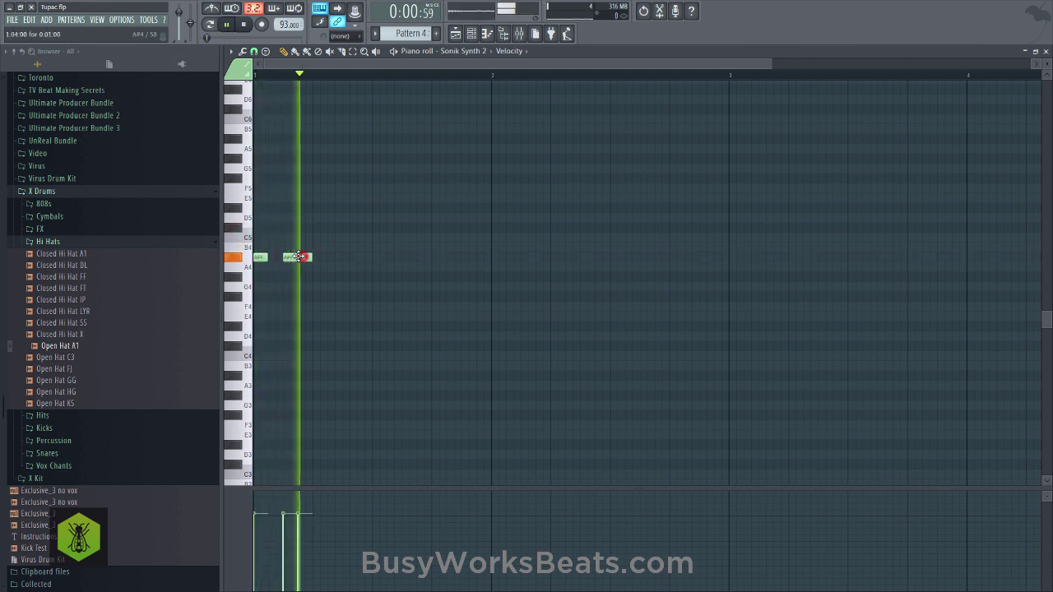
{"action": "key", "text": "space"}
{"action": "key", "text": "space"}
{"action": "mouse_move", "coordinate": [310, 258]}
{"action": "left_mouse_down"}
{"action": "mouse_move", "coordinate": [262, 264]}
{"action": "mouse_move", "coordinate": [321, 257]}
{"action": "left_mouse_up"}
{"action": "key", "text": "space"}
{"action": "key", "text": "space"}
{"action": "right_click", "coordinate": [318, 218]}
{"action": "key", "text": "space"}
{"action": "key", "text": "space"}
{"action": "mouse_move", "coordinate": [385, 255]}
{"action": "left_mouse_down"}
{"action": "mouse_move", "coordinate": [257, 261]}
{"action": "mouse_move", "coordinate": [378, 252]}
{"action": "left_mouse_up"}
{"action": "key", "text": "space"}
{"action": "key", "text": "space"}
{"action": "right_click", "coordinate": [388, 237]}
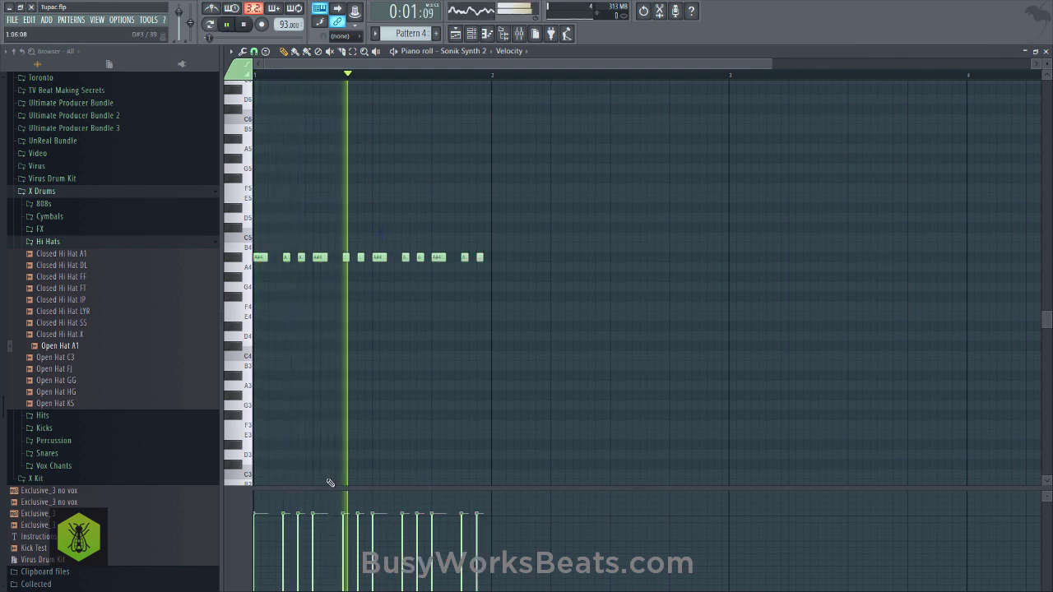
Lower the velocity of the first short note in each A#4 group, save the project and close the piano roll.
{"action": "left_click", "coordinate": [284, 533]}
{"action": "left_click", "coordinate": [340, 536]}
{"action": "key", "text": "space"}
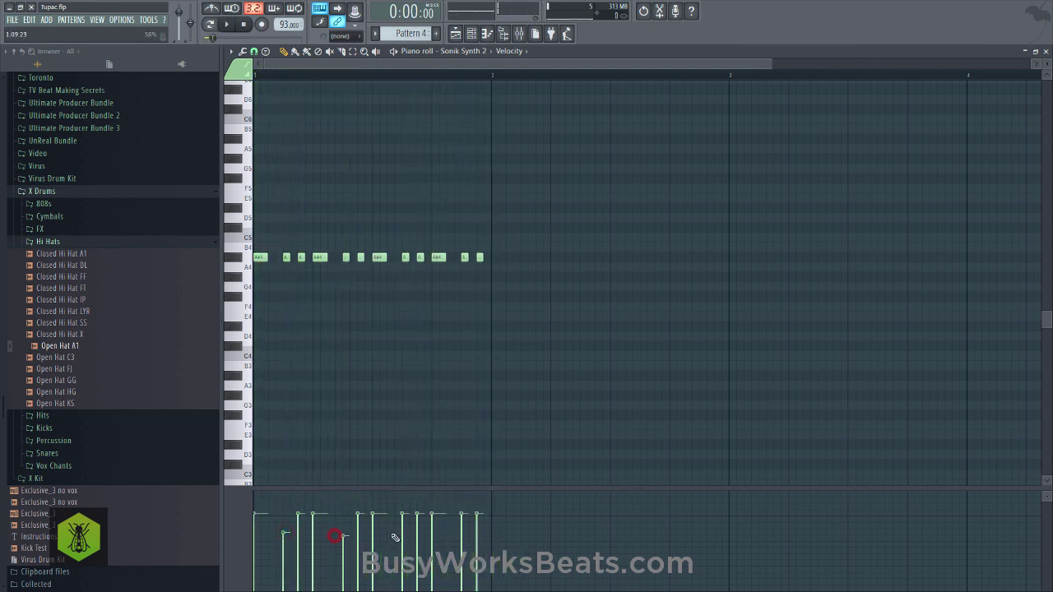
{"action": "key", "text": "space"}
{"action": "left_click", "coordinate": [403, 536]}
{"action": "key", "text": "space"}
{"action": "left_click", "coordinate": [462, 533]}
{"action": "key", "text": "ctrl+s"}
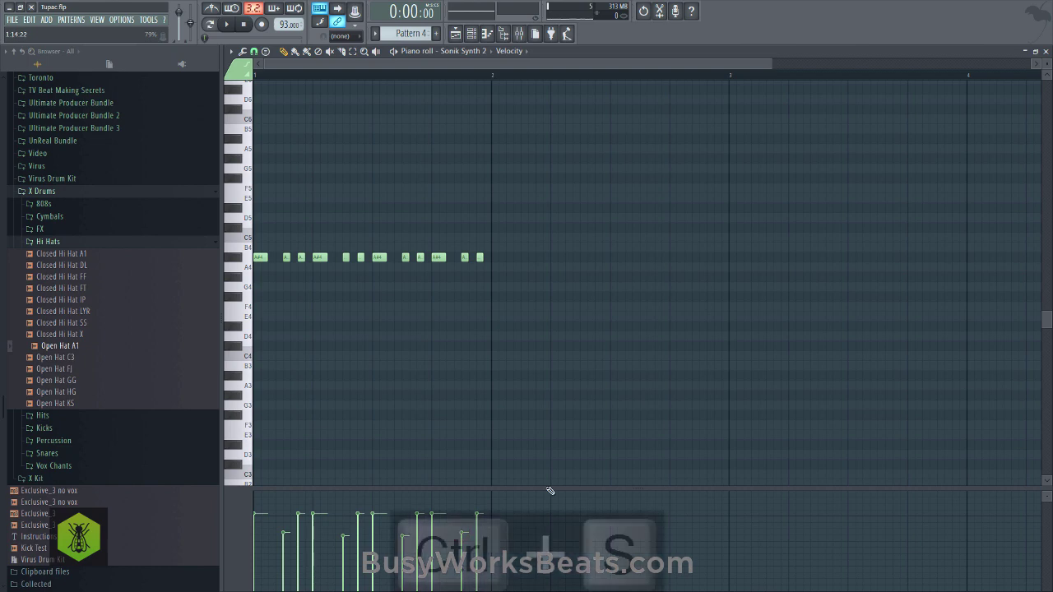
{"action": "key", "text": "space"}
{"action": "left_click", "coordinate": [1045, 51]}
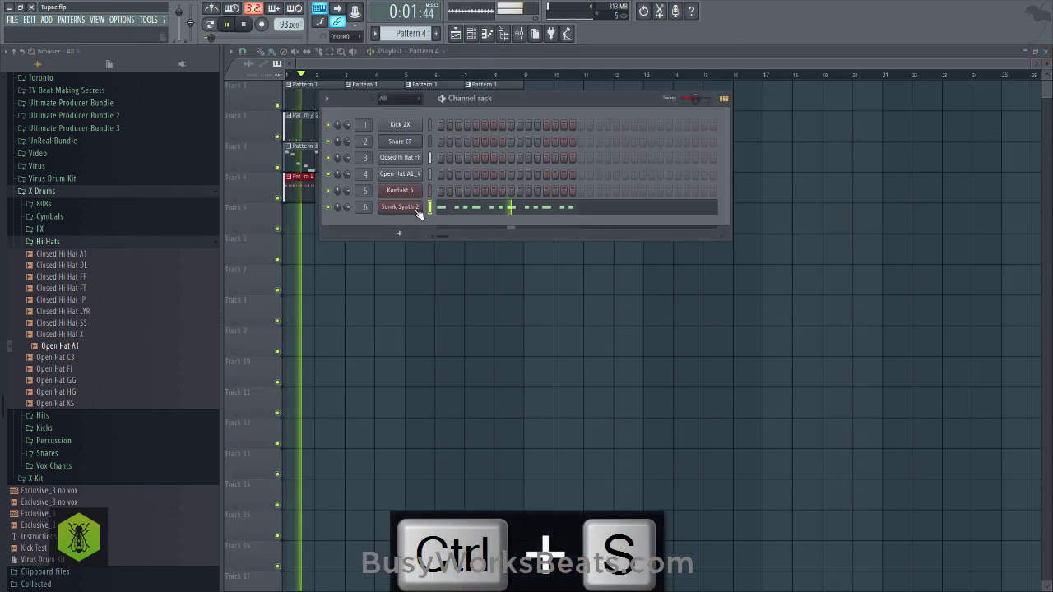
Lower the volume of mixer Insert 6 well below the bass track while the arrangement plays.
{"action": "left_click", "coordinate": [520, 33]}
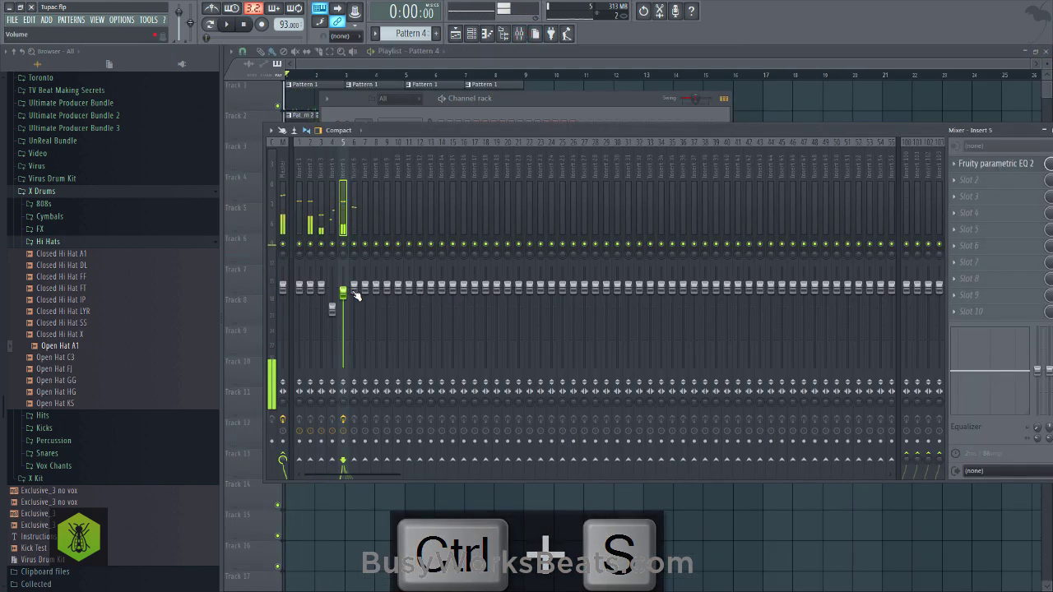
{"action": "left_click_drag", "start_coordinate": [354, 287], "coordinate": [354, 318]}
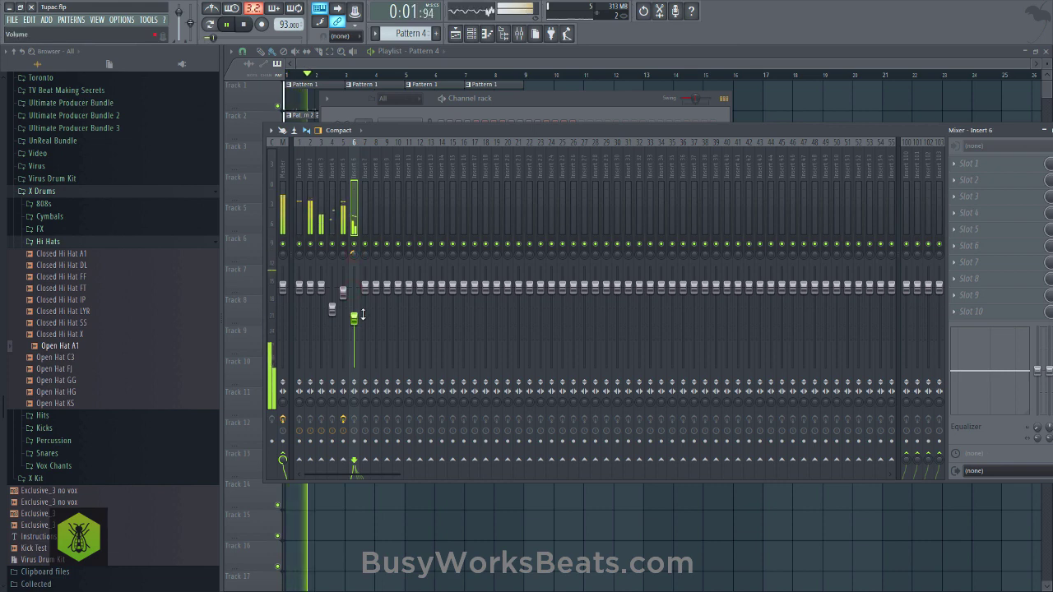
{"action": "key", "text": "space"}
Open the Sonik Synth 2 channel's miscellaneous settings, set its group to Cut 6 By 6 and close the plugin window.
{"action": "left_click", "coordinate": [515, 121]}
{"action": "left_click", "coordinate": [399, 206]}
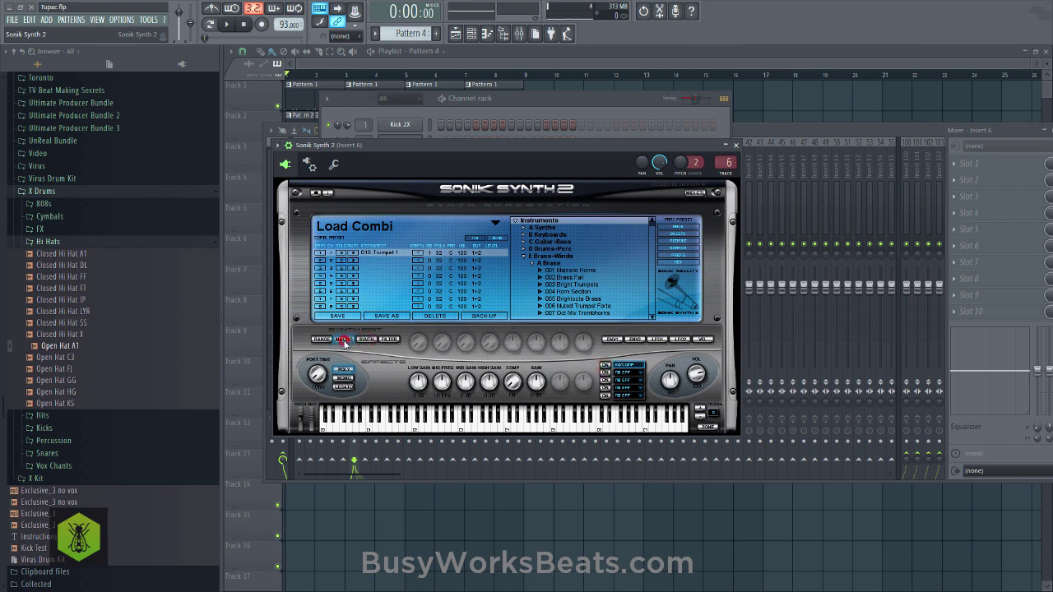
{"action": "left_click", "coordinate": [537, 110]}
{"action": "key", "text": "space"}
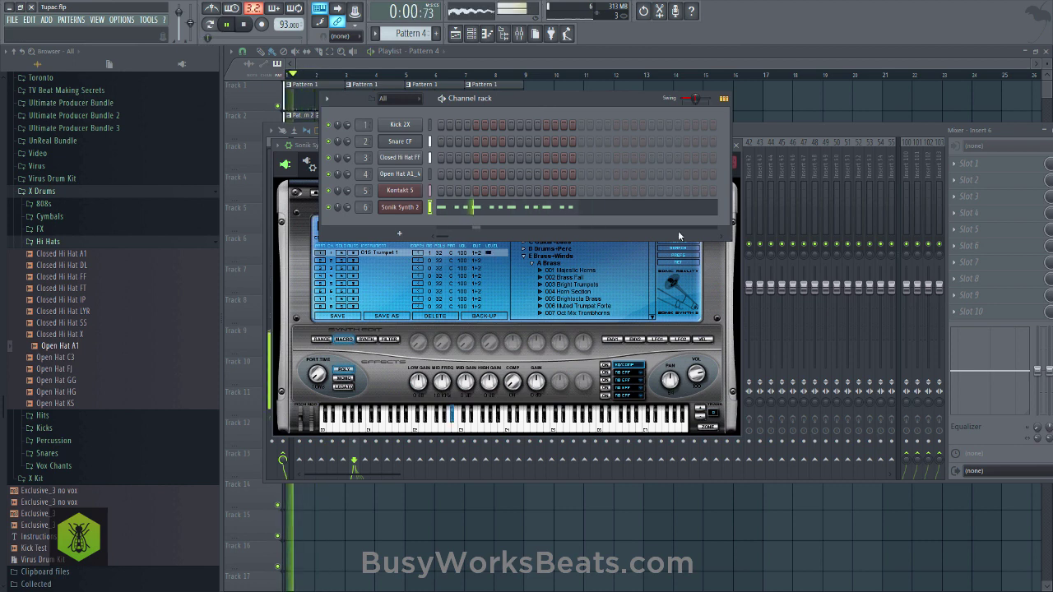
{"action": "left_click", "coordinate": [398, 207]}
{"action": "left_click", "coordinate": [336, 165]}
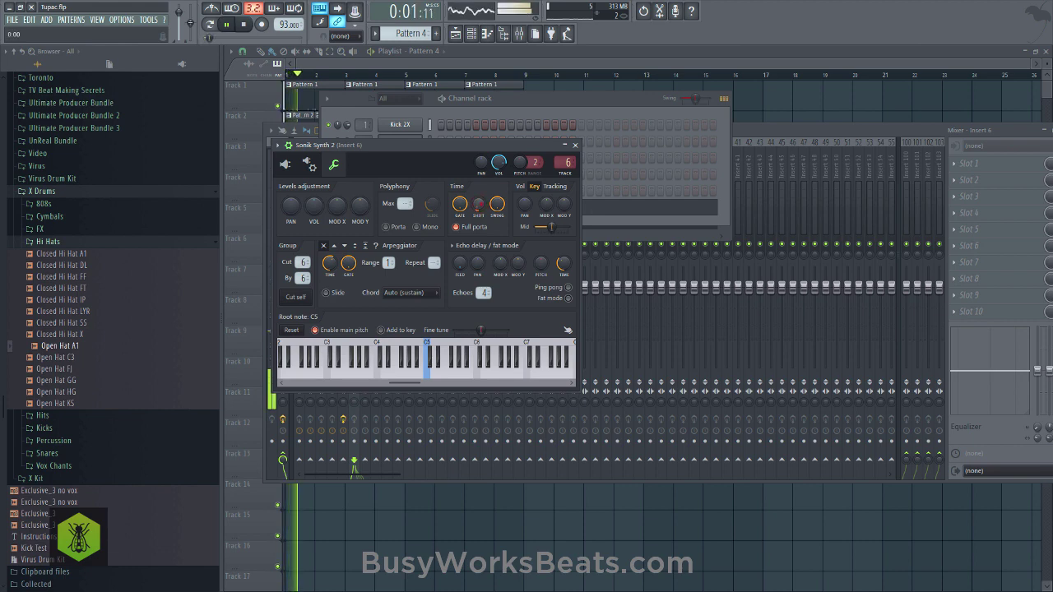
{"action": "left_click", "coordinate": [574, 147]}
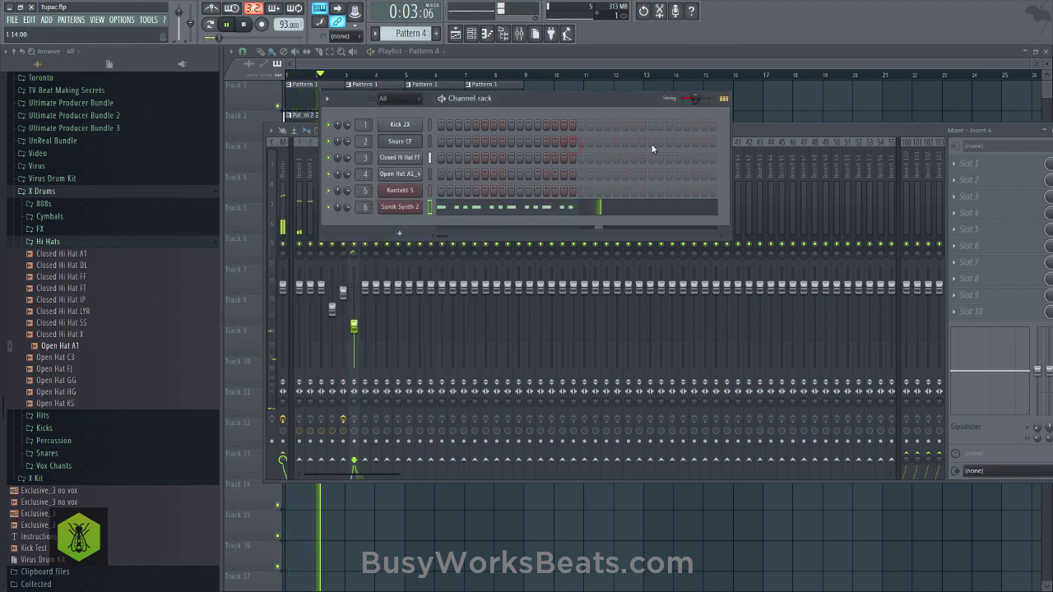
Return to the playlist and duplicate the Pattern 4 clip on Track 4 to fill bars 1 to 4.
{"action": "right_click", "coordinate": [780, 84]}
{"action": "left_click_drag", "start_coordinate": [315, 218], "coordinate": [297, 191]}
{"action": "key", "text": "ctrl+b"}
{"action": "left_click_drag", "start_coordinate": [297, 191], "coordinate": [359, 189]}
{"action": "right_click", "coordinate": [396, 219]}
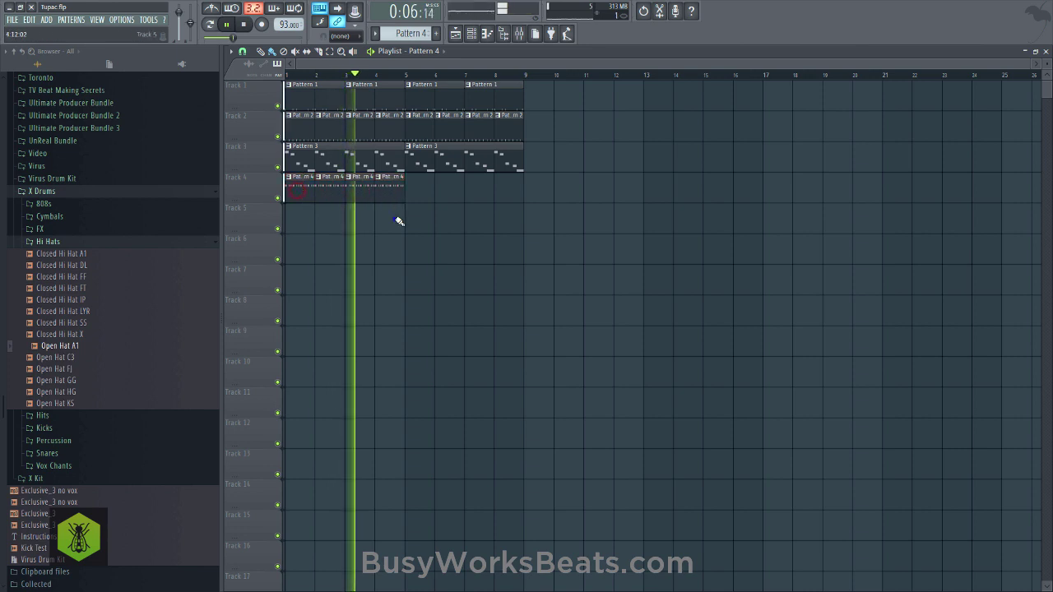
Make the bar 4 clip on Track 4 unique, select bar 4 as the loop range and open the clip's piano roll.
{"action": "key", "text": "space"}
{"action": "left_click", "coordinate": [379, 177]}
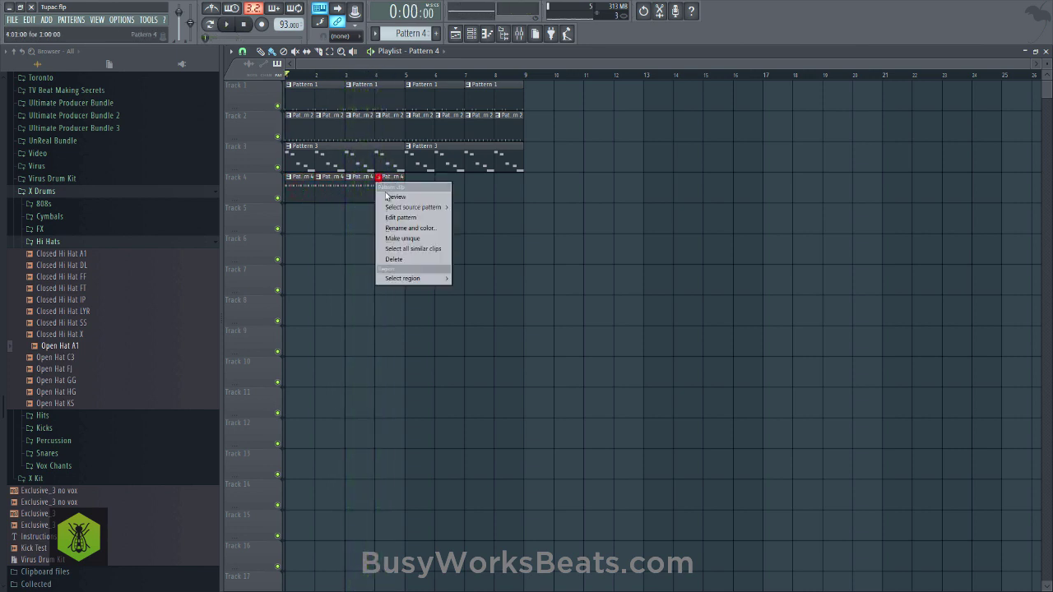
{"action": "left_click", "coordinate": [391, 239]}
{"action": "left_click_drag", "start_coordinate": [376, 94], "coordinate": [403, 96]}
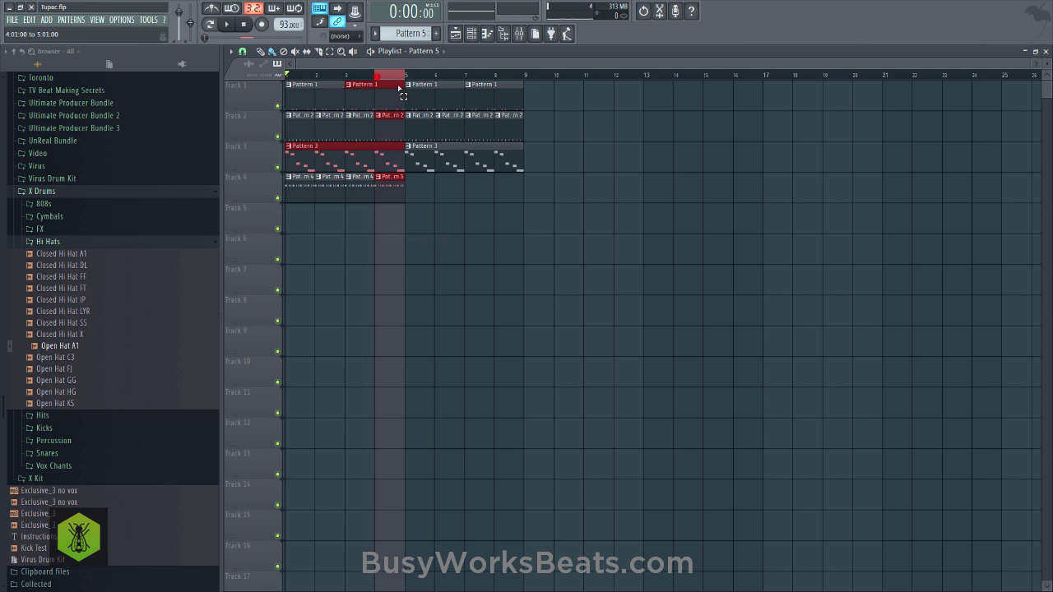
{"action": "left_click", "coordinate": [380, 178]}
{"action": "left_click", "coordinate": [399, 218]}
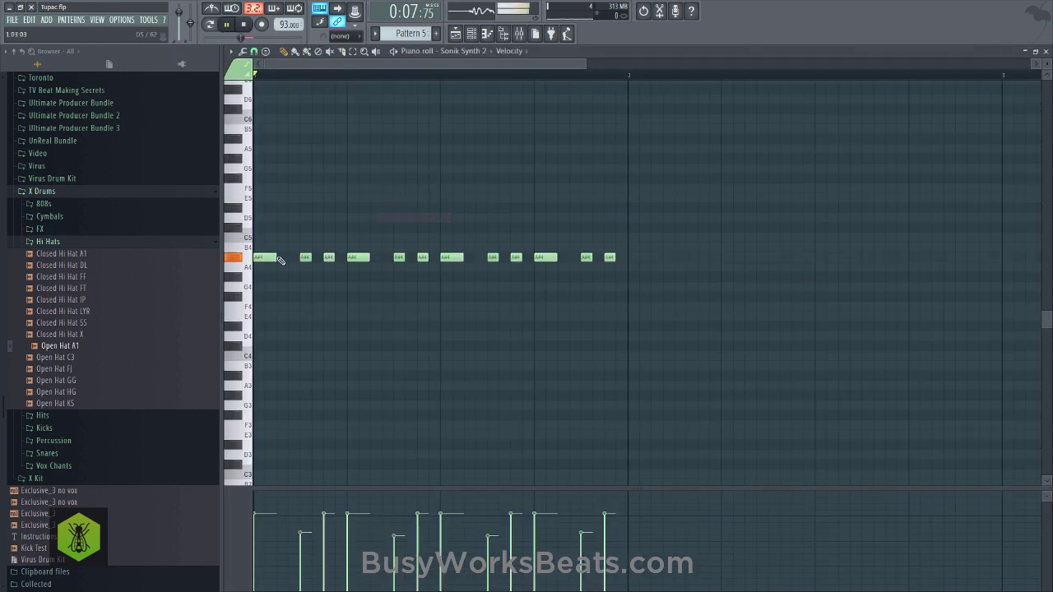
Add a short G#4 at the start of the bar and an F4 about two and a half steps long from step 3.
{"action": "key", "text": "space"}
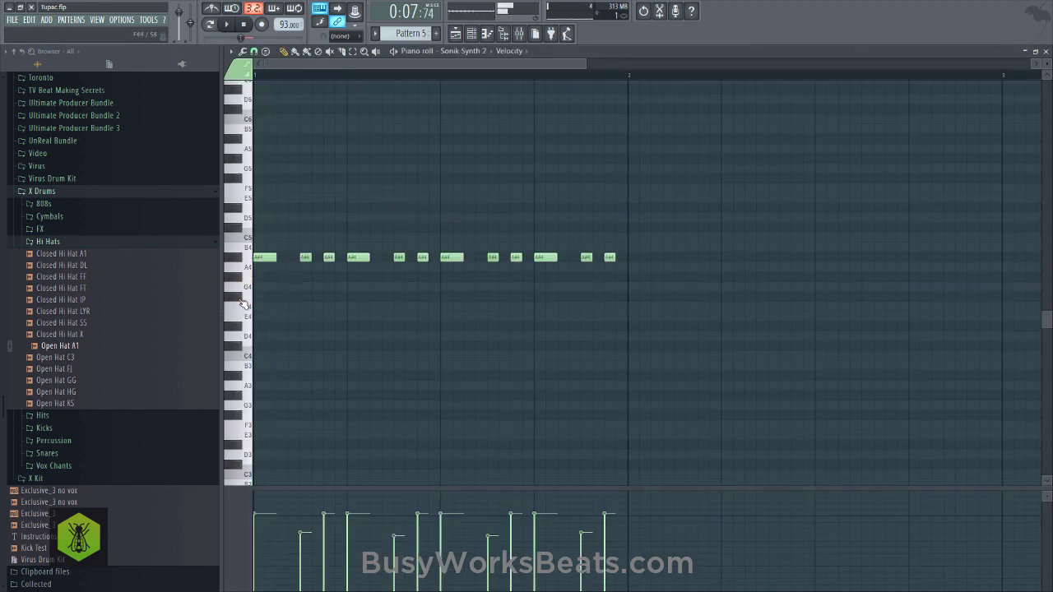
{"action": "key", "text": "space"}
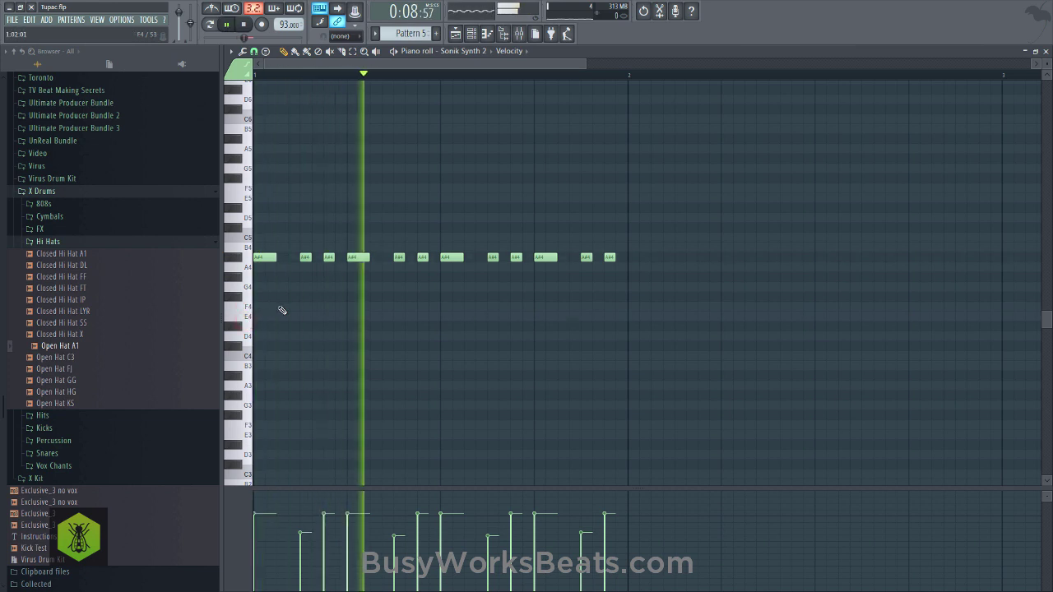
{"action": "key", "text": "space"}
{"action": "left_click", "coordinate": [247, 300]}
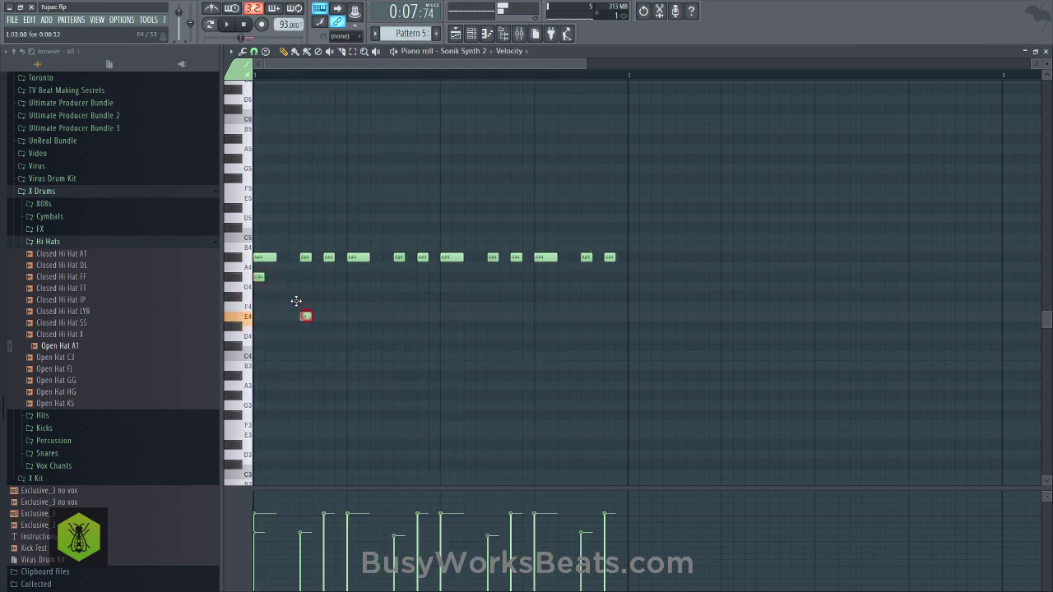
{"action": "left_click_drag", "start_coordinate": [311, 306], "coordinate": [360, 305]}
Delete the first five A#4 notes of the bar, keep the G#4 short and play the result.
{"action": "right_click", "coordinate": [332, 260]}
{"action": "right_click", "coordinate": [306, 259]}
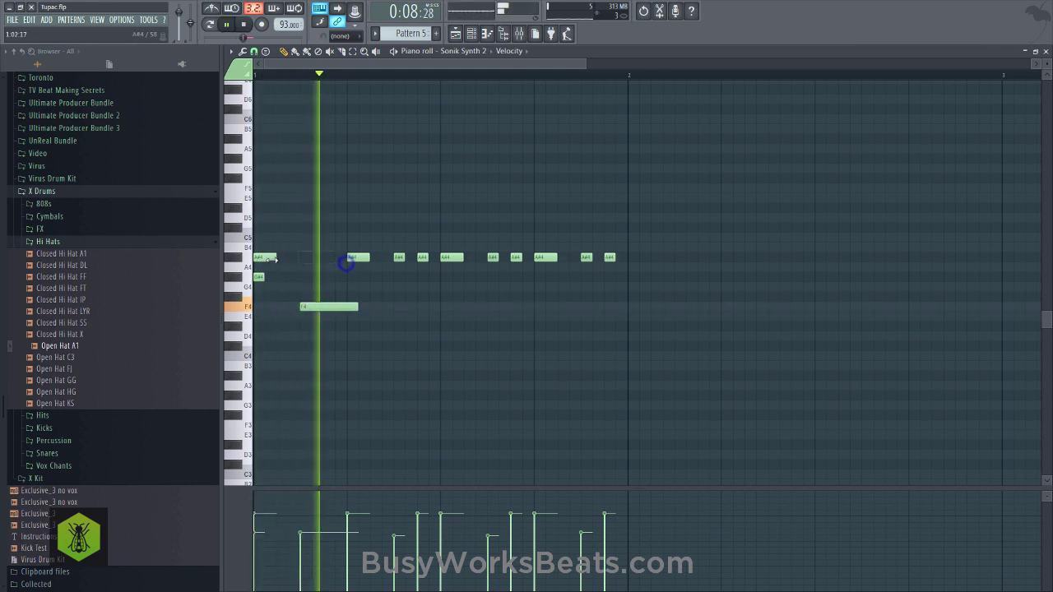
{"action": "right_click", "coordinate": [263, 261]}
{"action": "mouse_move", "coordinate": [264, 277]}
{"action": "left_mouse_down"}
{"action": "mouse_move", "coordinate": [288, 277]}
{"action": "mouse_move", "coordinate": [263, 276]}
{"action": "left_mouse_up"}
{"action": "right_click", "coordinate": [361, 258]}
{"action": "right_click", "coordinate": [399, 257]}
{"action": "key", "text": "space"}
{"action": "key", "text": "space"}
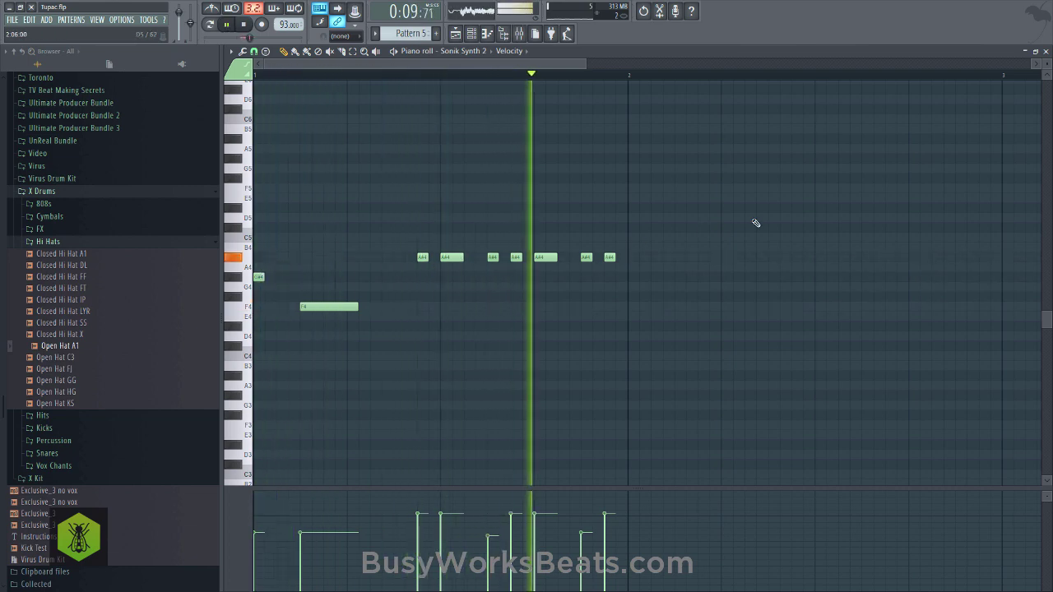
Close the piano roll, duplicate Track 4's bars 1 to 4 into bars 5 to 8 and save the project.
{"action": "left_click", "coordinate": [1046, 51]}
{"action": "right_click", "coordinate": [896, 187]}
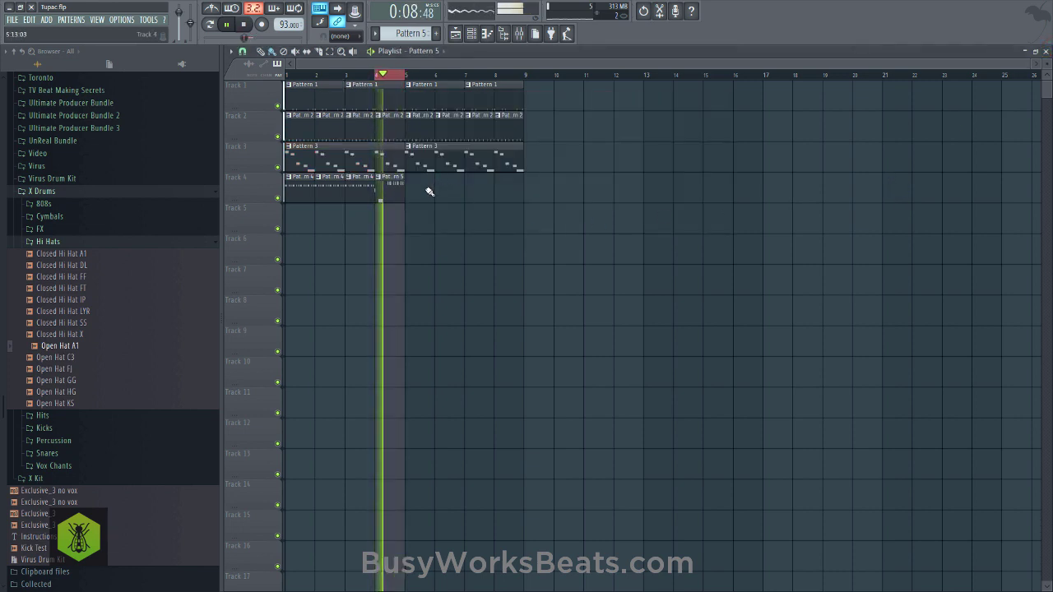
{"action": "key", "text": "space"}
{"action": "left_click_drag", "start_coordinate": [291, 186], "coordinate": [457, 195]}
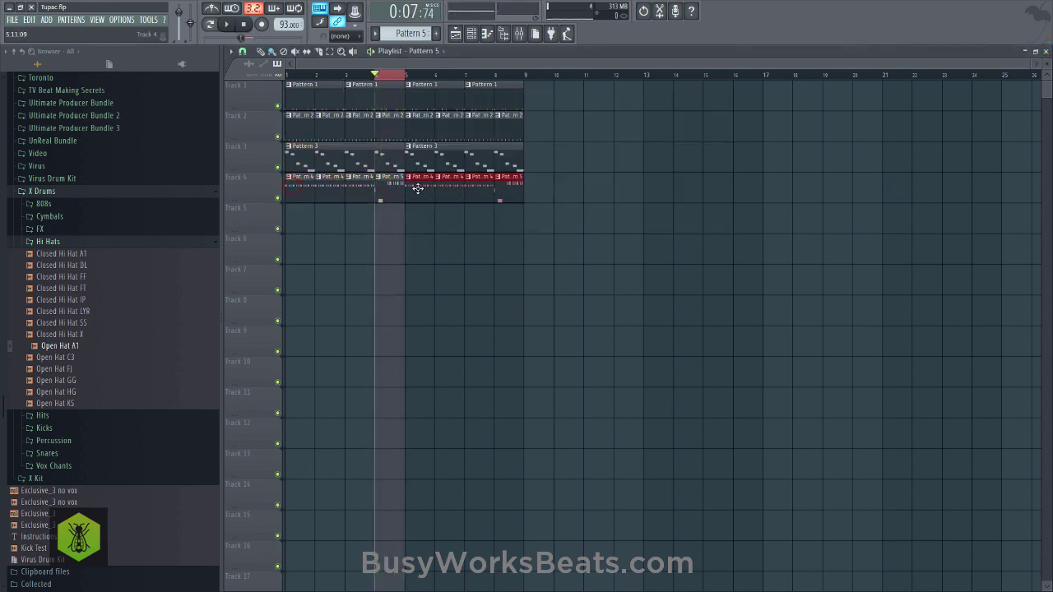
{"action": "key", "text": "ctrl+s"}
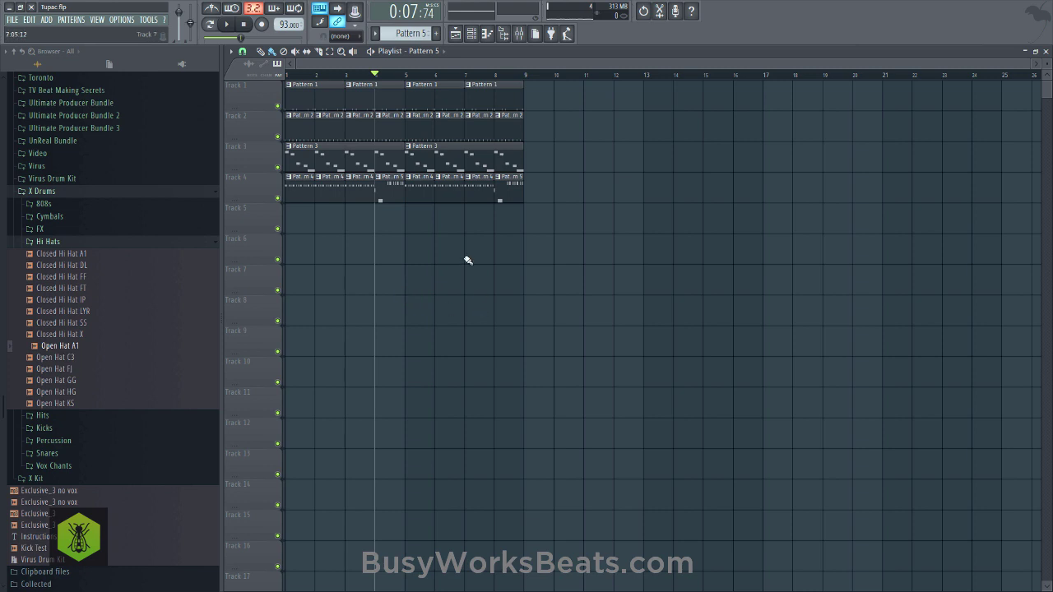
Show the channel rack, play the arrangement and switch the active pattern to Pattern 3.
{"action": "left_click", "coordinate": [482, 39]}
{"action": "scroll", "coordinate": [411, 33], "scroll_direction": "up", "scroll_amount": 1}
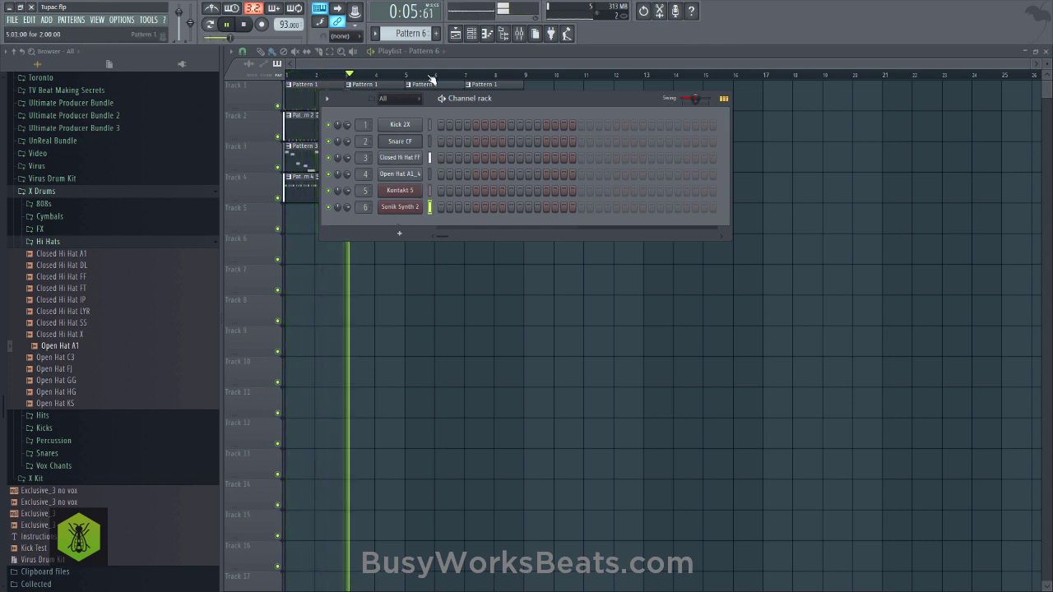
{"action": "scroll", "coordinate": [423, 31], "scroll_direction": "down", "scroll_amount": 1}
{"action": "key", "text": "space"}
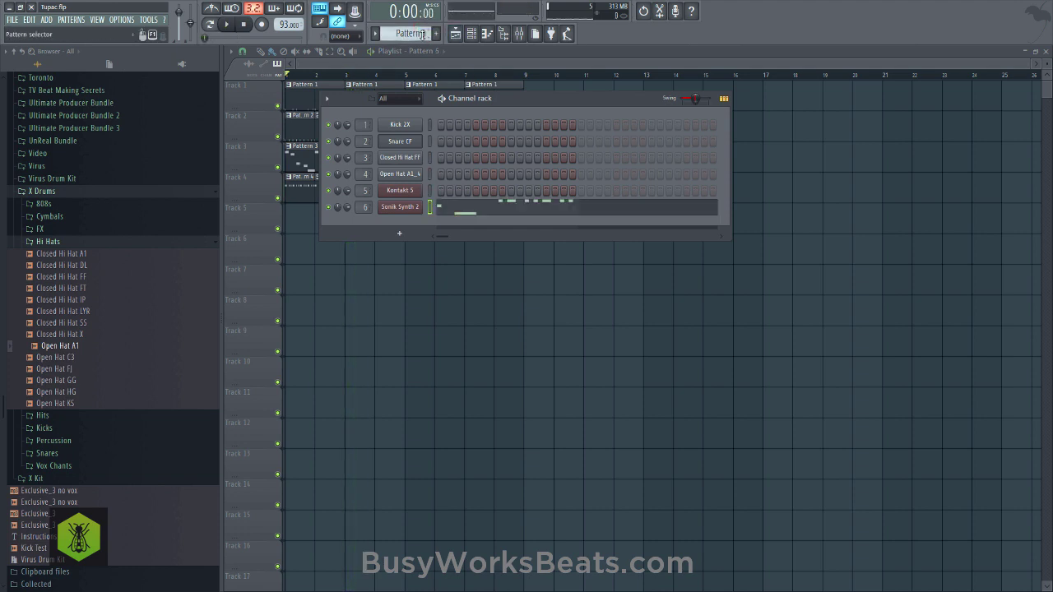
{"action": "scroll", "coordinate": [411, 33], "scroll_direction": "down", "scroll_amount": 1}
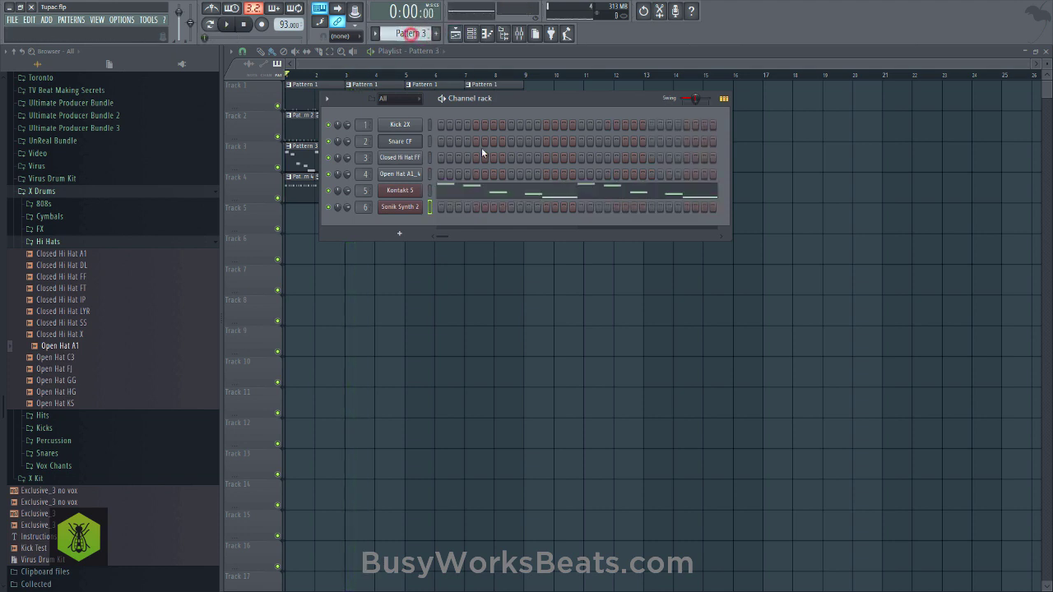
Open the Kontakt 5 piano roll, transpose the bass line down one octave and play all four bars.
{"action": "left_click", "coordinate": [520, 190]}
{"action": "key", "text": "ctrl+Down"}
{"action": "key", "text": "space"}
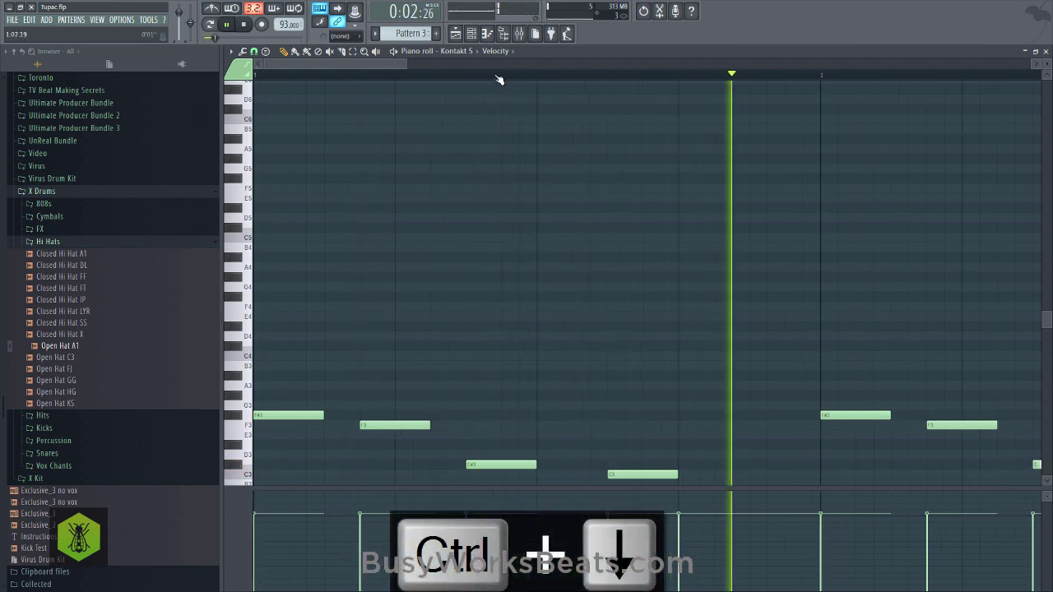
{"action": "scroll", "coordinate": [501, 75], "scroll_direction": "down", "scroll_amount": 4}
{"action": "scroll", "coordinate": [501, 74], "scroll_direction": "down", "scroll_amount": 4}
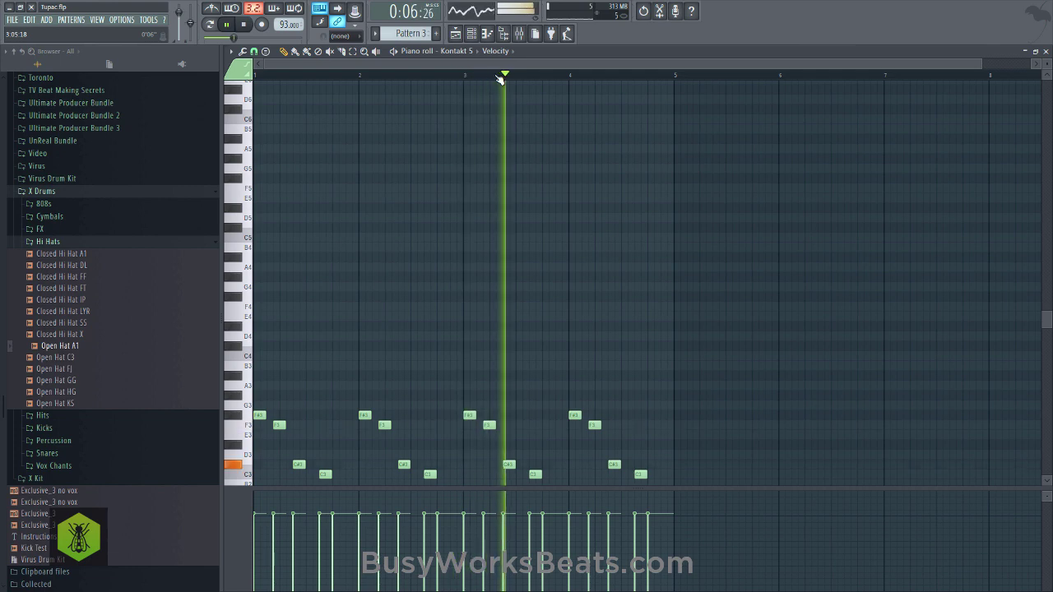
{"action": "scroll", "coordinate": [498, 76], "scroll_direction": "down", "scroll_amount": 1}
{"action": "scroll", "coordinate": [571, 258], "scroll_direction": "down", "scroll_amount": 4}
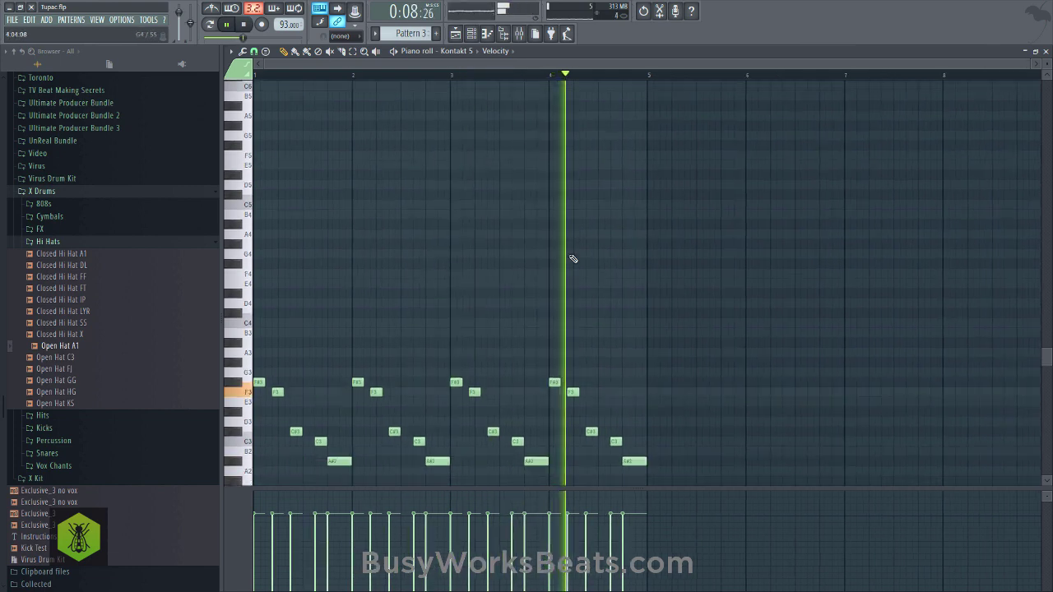
{"action": "key", "text": "space"}
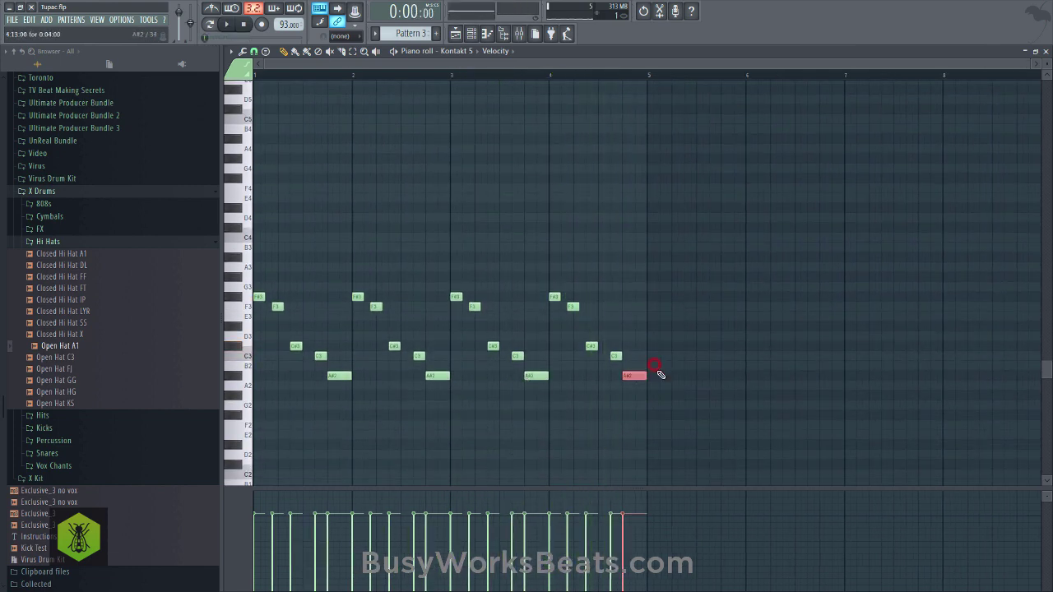
Raise the A#2 notes ending all four bars by one octave to A#3 and play the bass line.
{"action": "left_click_drag", "start_coordinate": [654, 365], "coordinate": [308, 390]}
{"action": "key", "text": "ctrl+Up"}
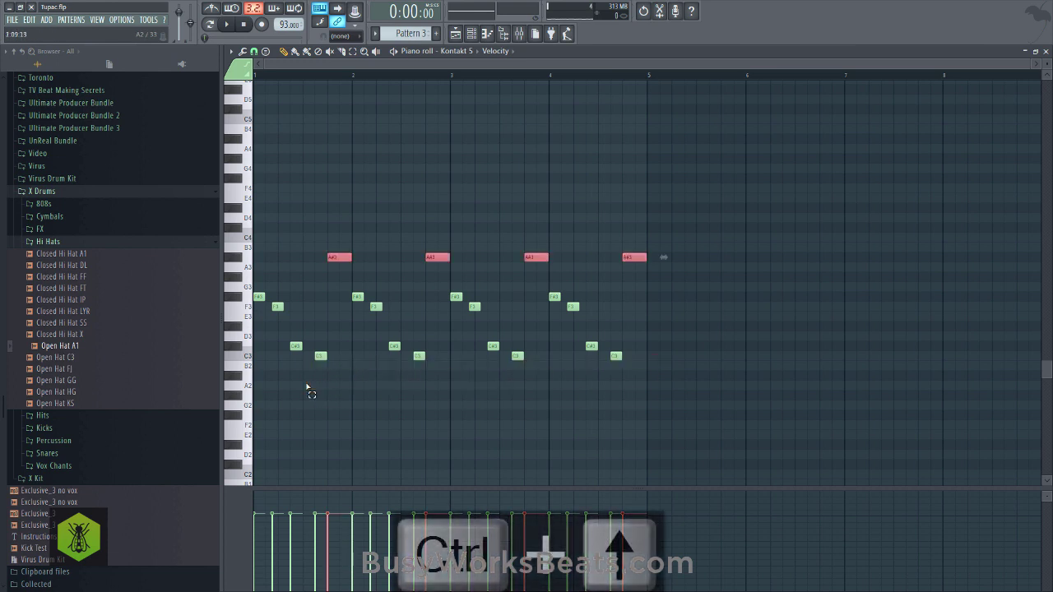
{"action": "key", "text": "space"}
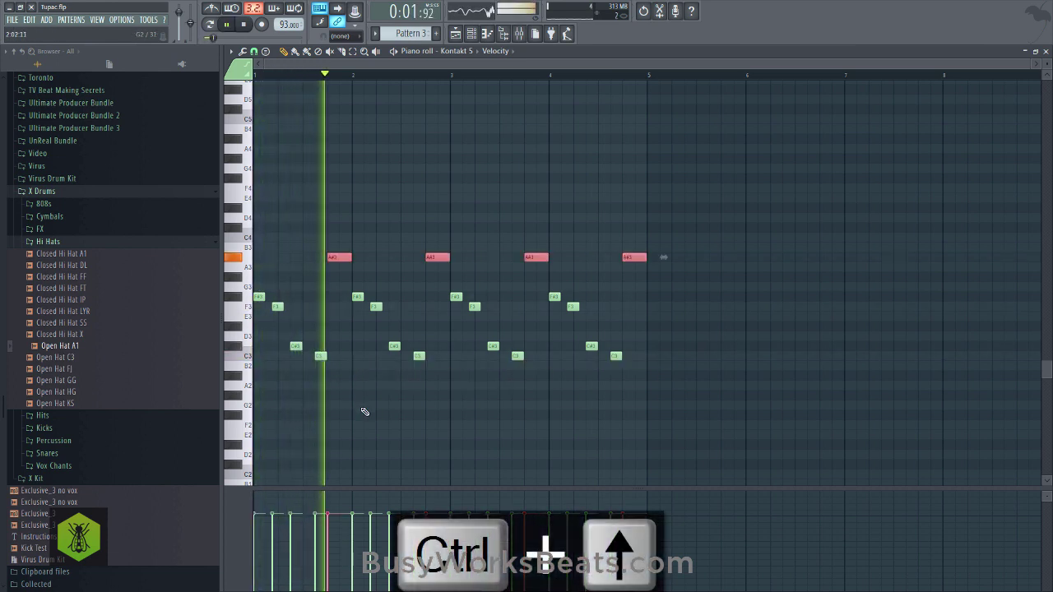
{"action": "right_click", "coordinate": [378, 409]}
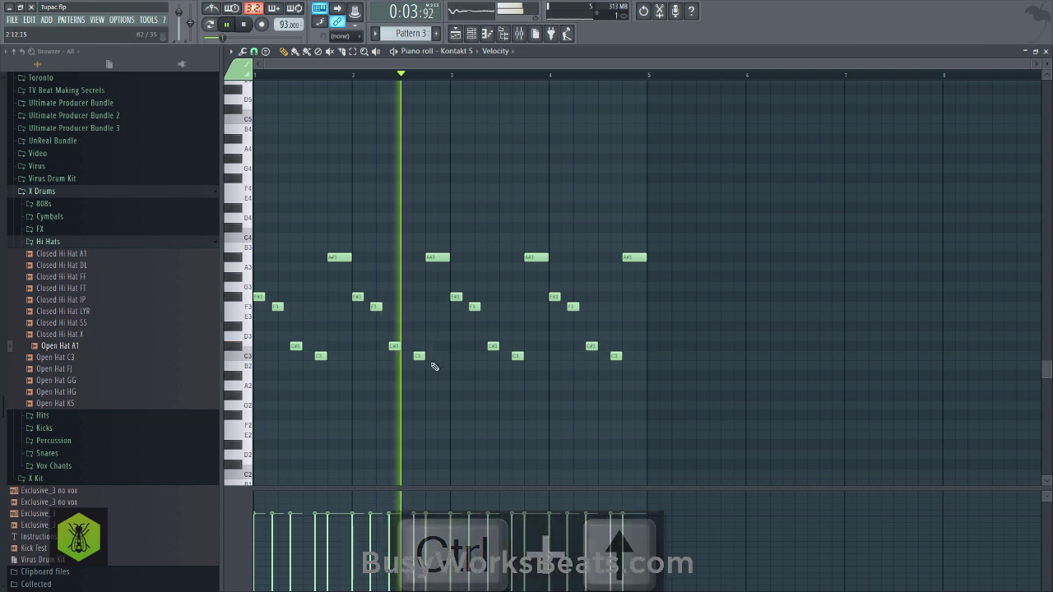
{"action": "key", "text": "space"}
Lower the A#3 notes ending bars 1 and 3 to D#3, audition the bass line and close the piano roll.
{"action": "left_click", "coordinate": [334, 258]}
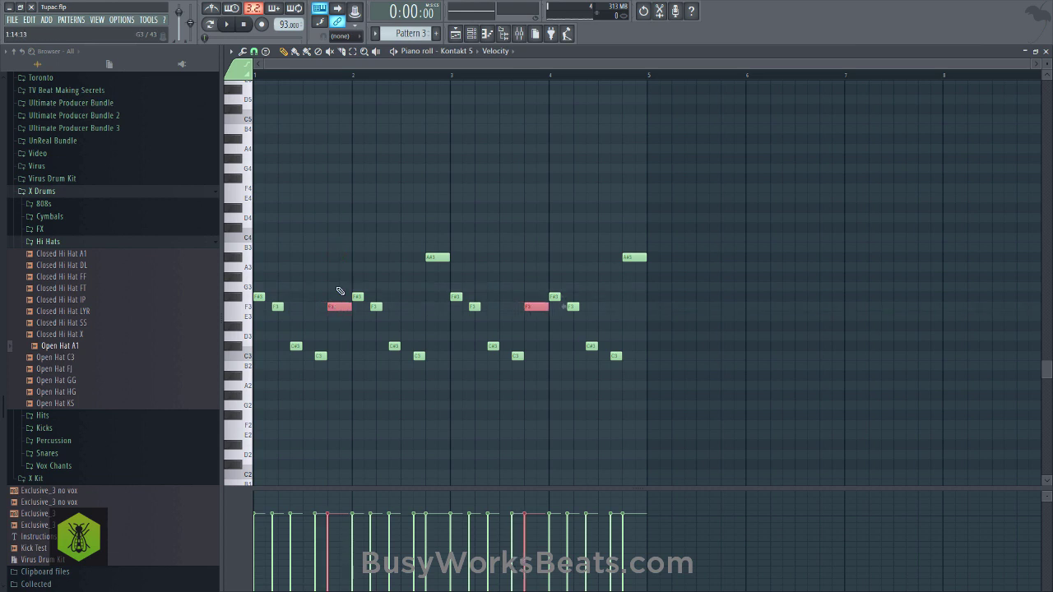
{"action": "key", "text": "space"}
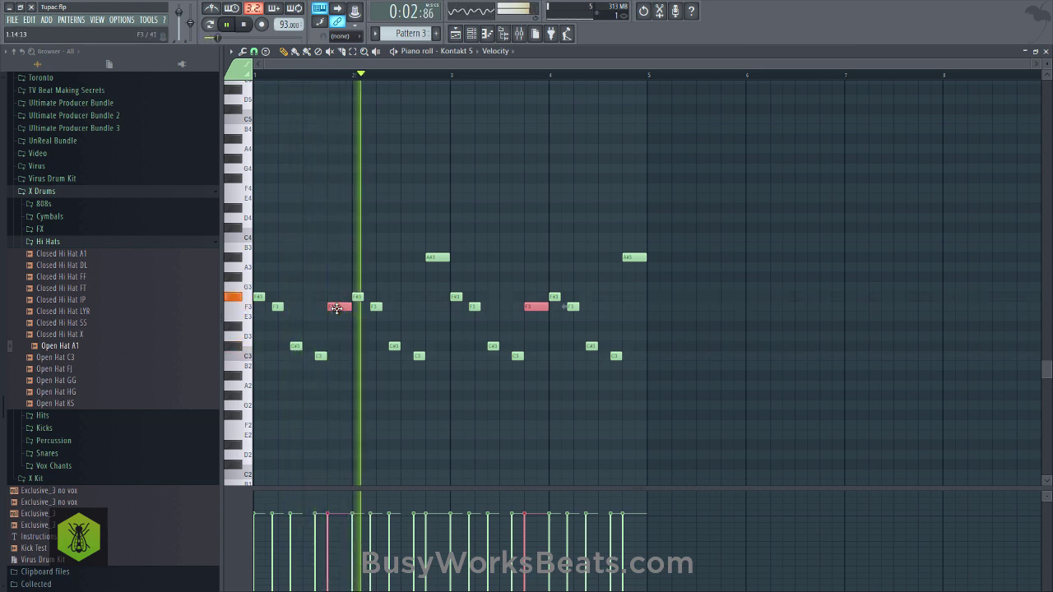
{"action": "left_click_drag", "start_coordinate": [336, 309], "coordinate": [338, 318]}
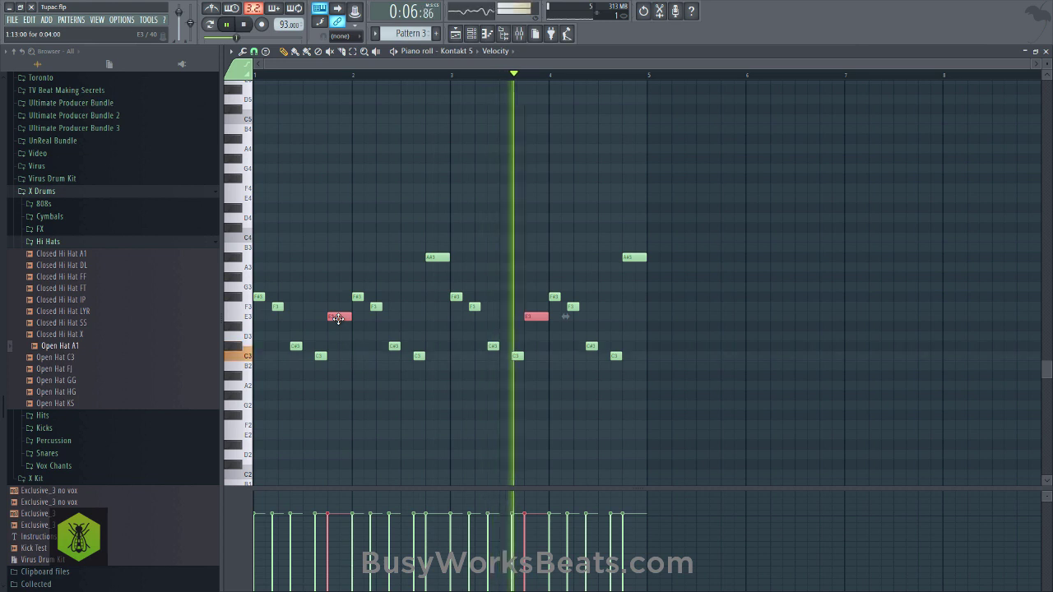
{"action": "left_click_drag", "start_coordinate": [338, 318], "coordinate": [341, 326]}
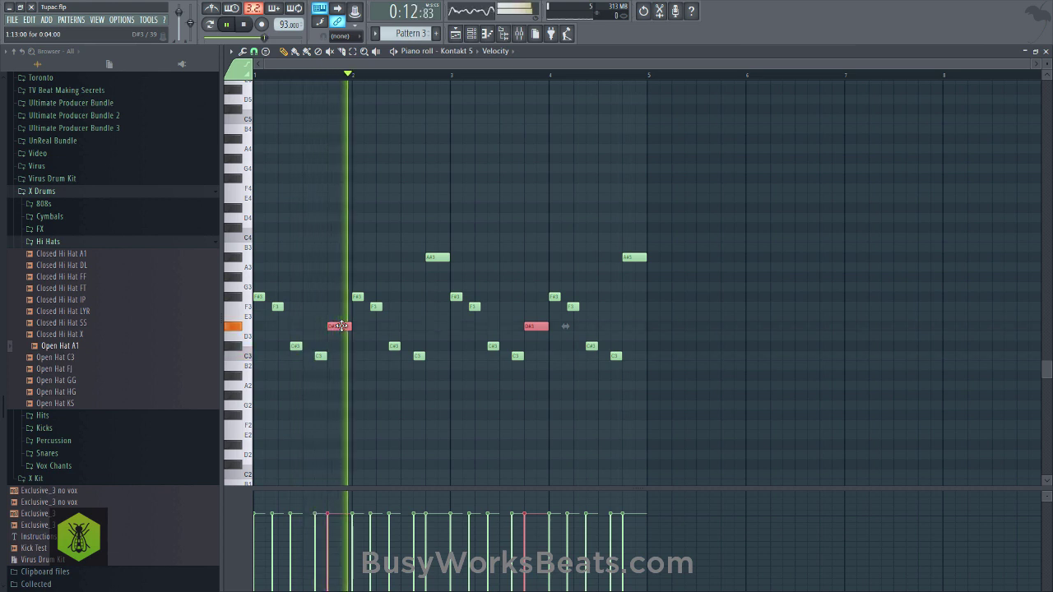
{"action": "key", "text": "space"}
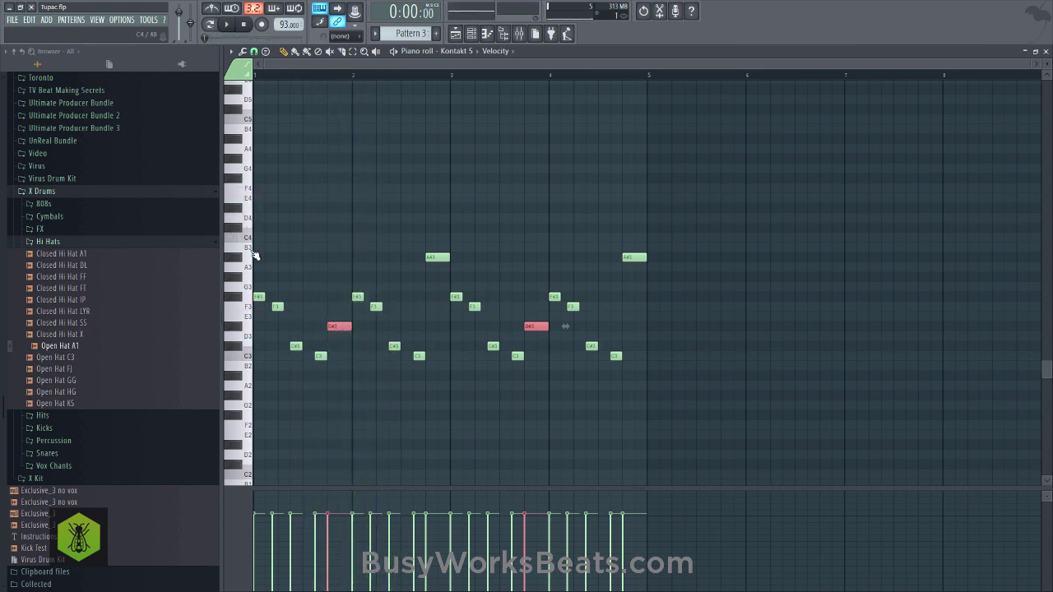
{"action": "key", "text": "space"}
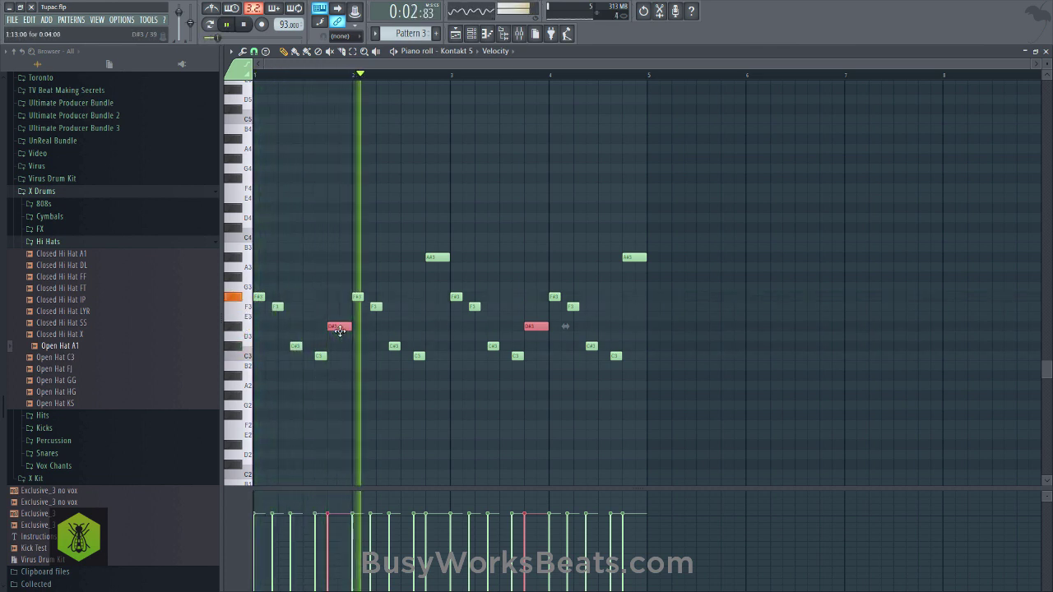
{"action": "key", "text": "space"}
{"action": "left_click", "coordinate": [244, 206]}
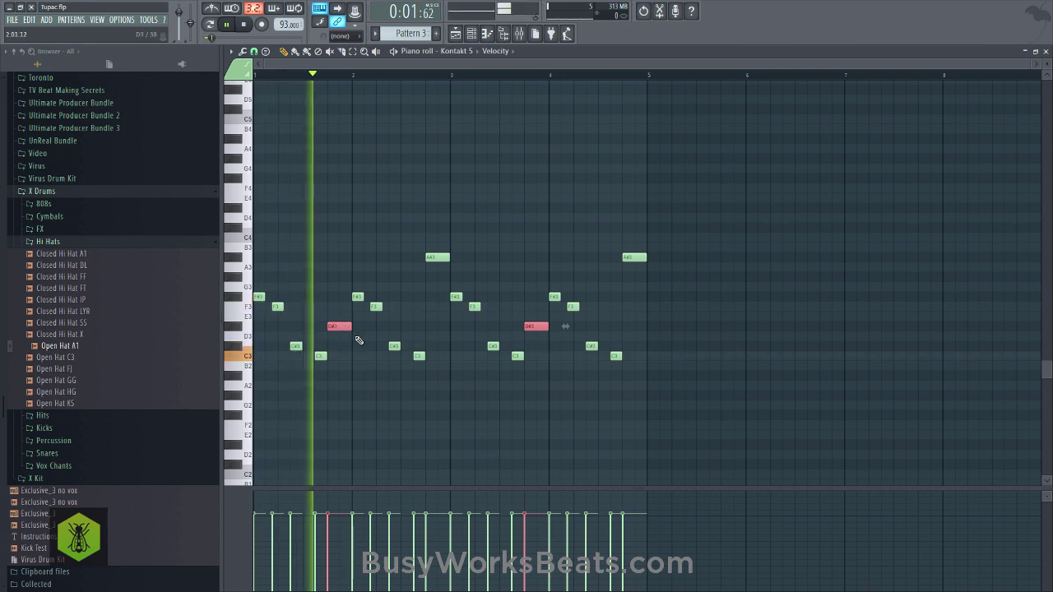
{"action": "key", "text": "space"}
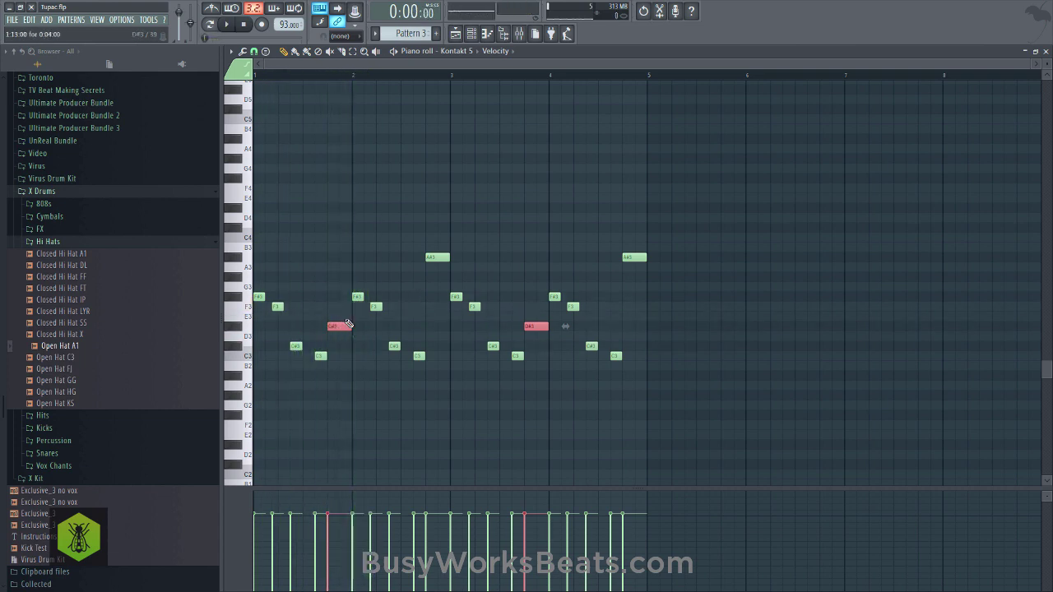
{"action": "left_click", "coordinate": [1046, 52]}
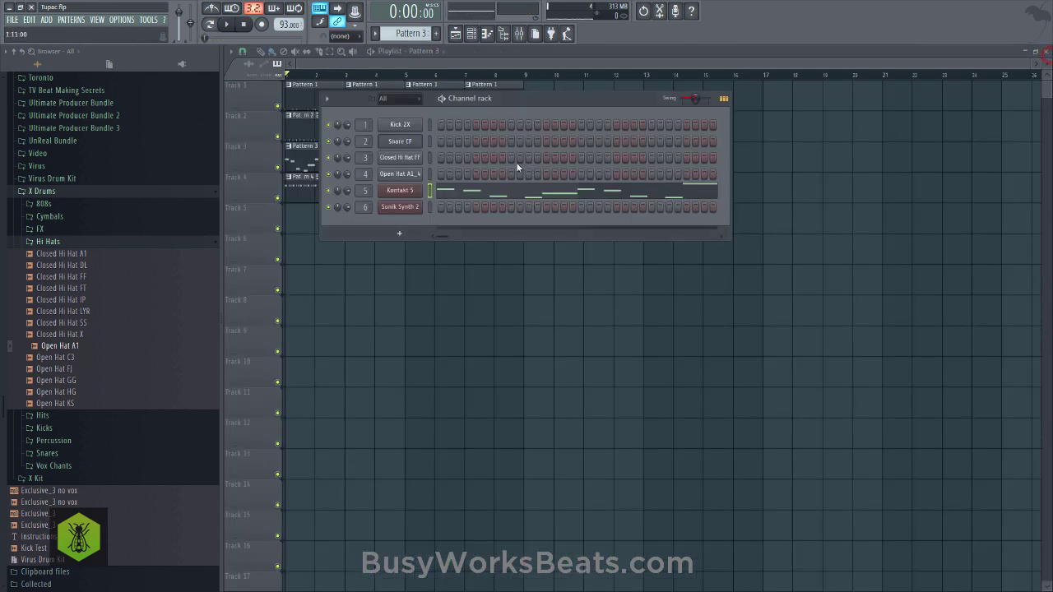
Play the arrangement, show the channel rack and switch the active pattern to the empty Pattern 6.
{"action": "left_click", "coordinate": [435, 260]}
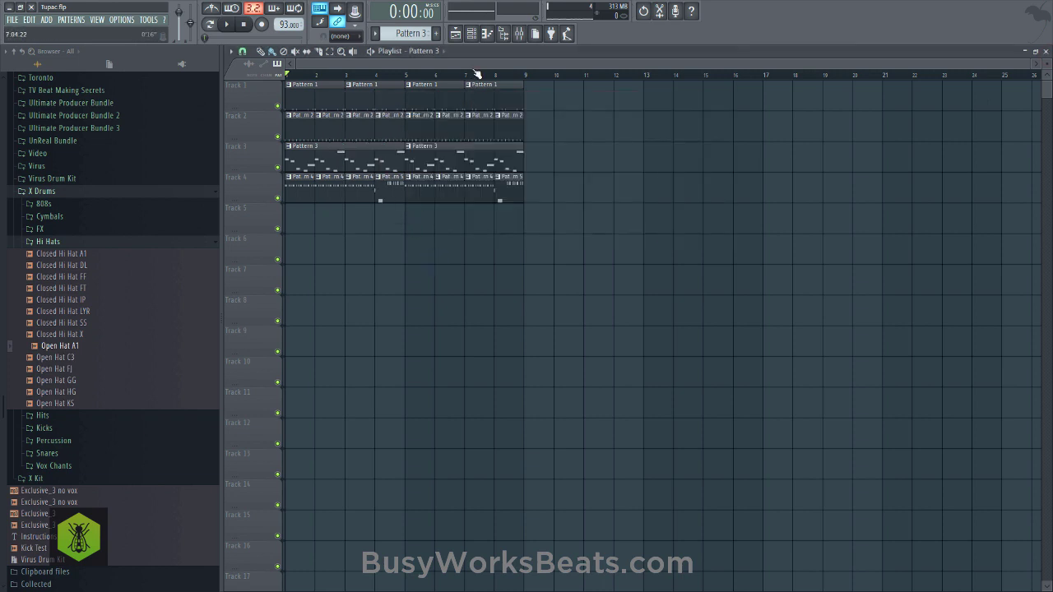
{"action": "key", "text": "space"}
{"action": "left_click", "coordinate": [471, 33]}
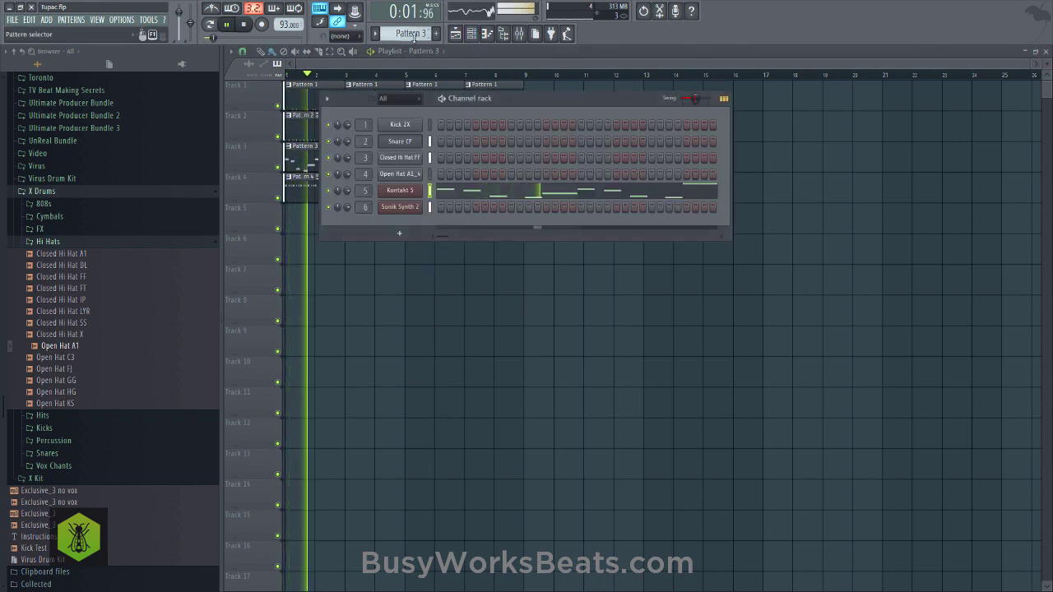
{"action": "scroll", "coordinate": [413, 37], "scroll_direction": "down", "scroll_amount": 2}
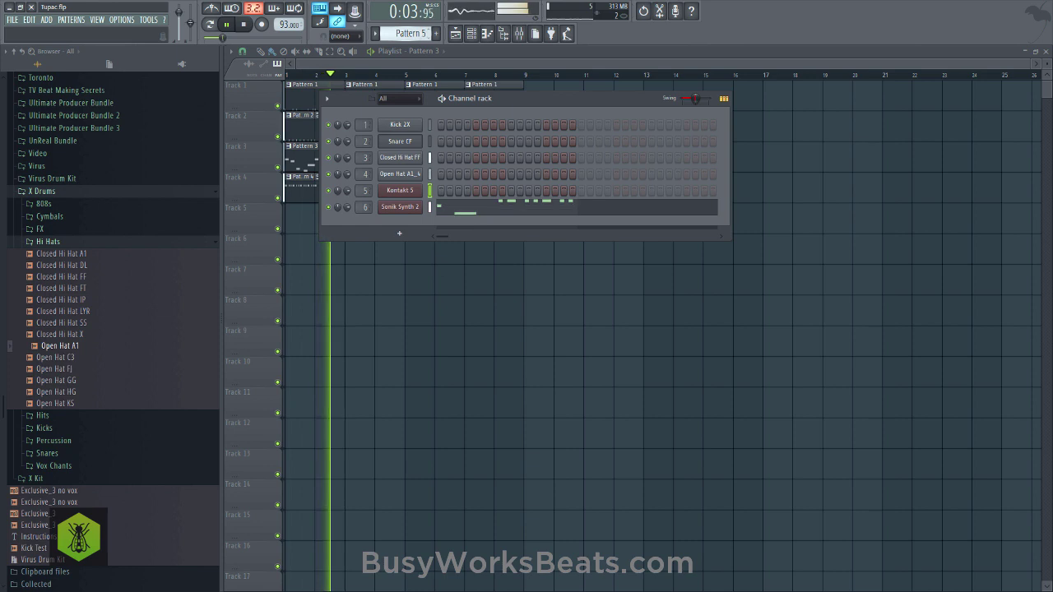
{"action": "scroll", "coordinate": [412, 33], "scroll_direction": "down", "scroll_amount": 1}
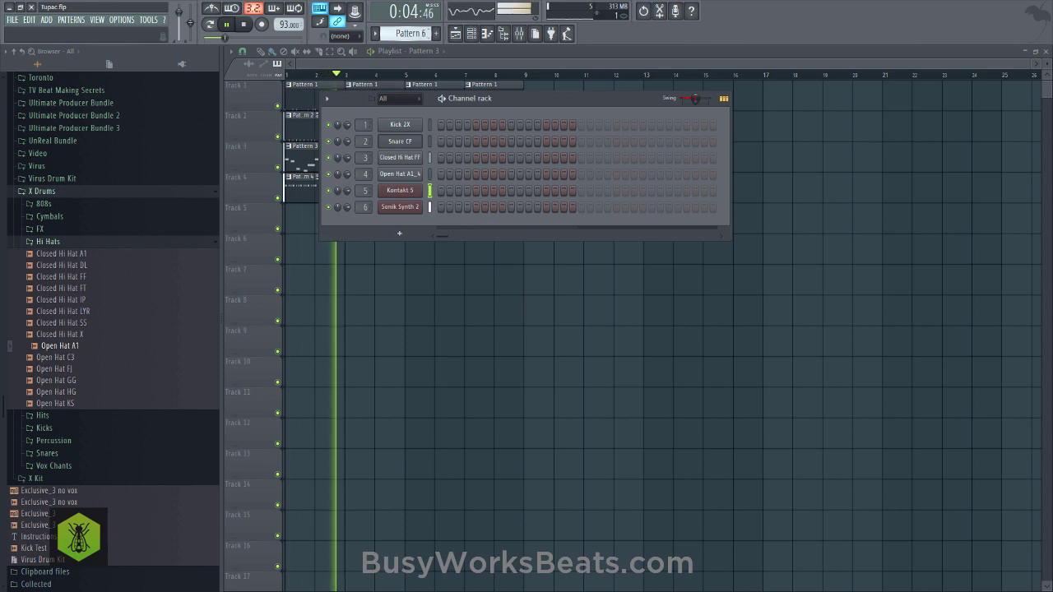
Listen to the arrangement in the playlist, stop playback with Pattern 6 active and save the project.
{"action": "left_click", "coordinate": [425, 272]}
{"action": "left_click", "coordinate": [491, 296]}
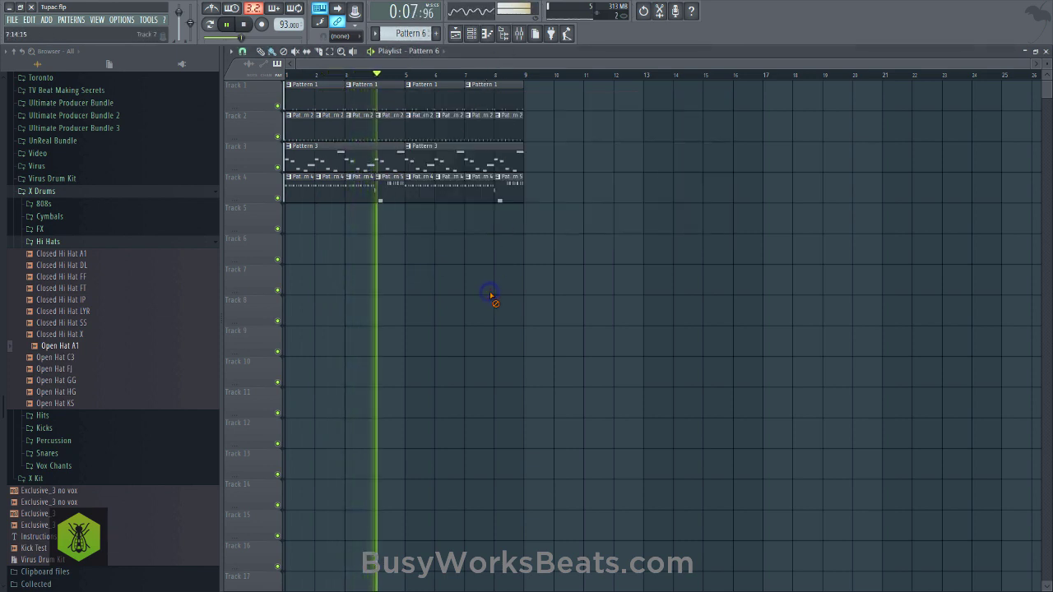
{"action": "right_click", "coordinate": [381, 255]}
{"action": "left_click", "coordinate": [473, 37]}
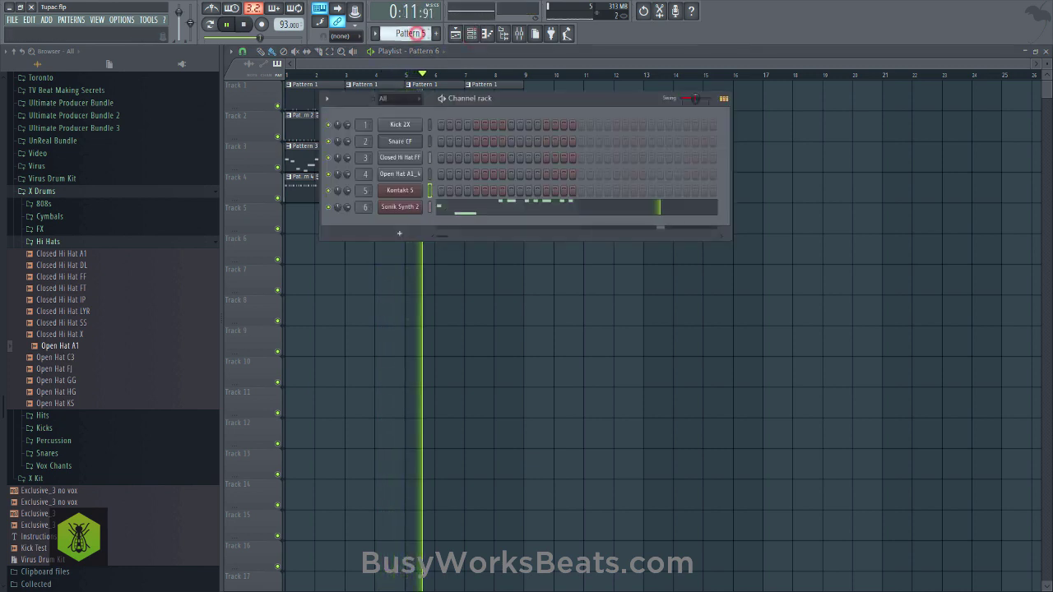
{"action": "key", "text": "space"}
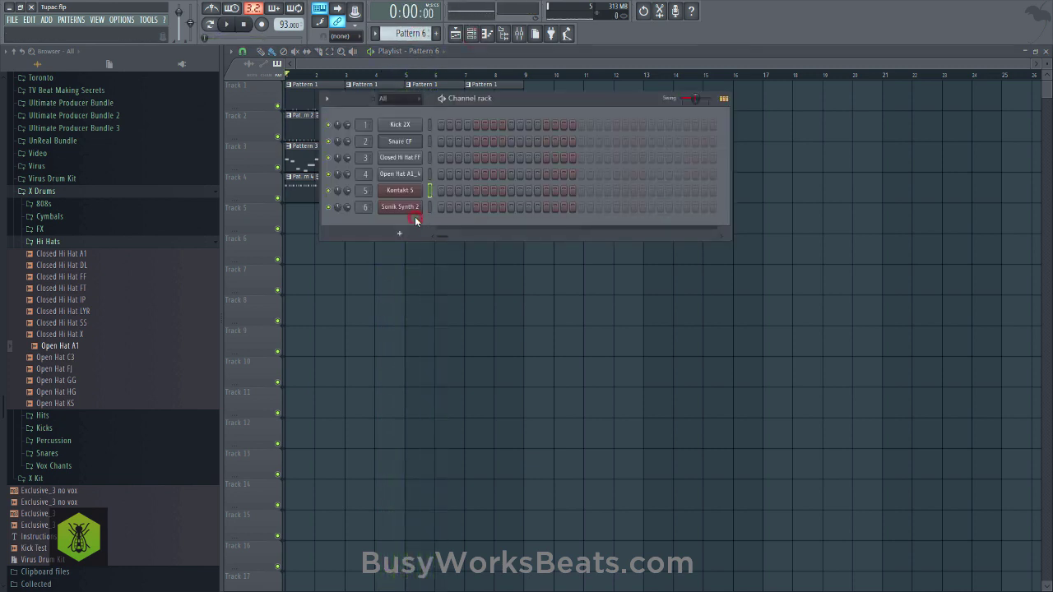
{"action": "key", "text": "ctrl+s"}
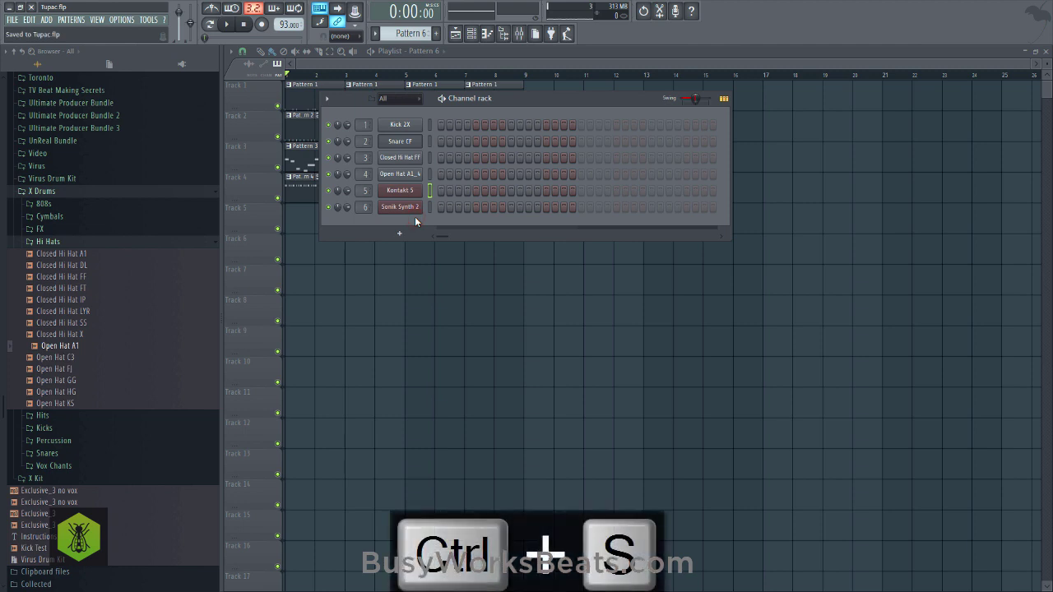
Clone the Sonik Synth 2 channel and load the 001 Tenor Sax preset from Brass+Winds, B Winds, in the clone.
{"action": "right_click", "coordinate": [405, 207]}
{"action": "left_click", "coordinate": [441, 291]}
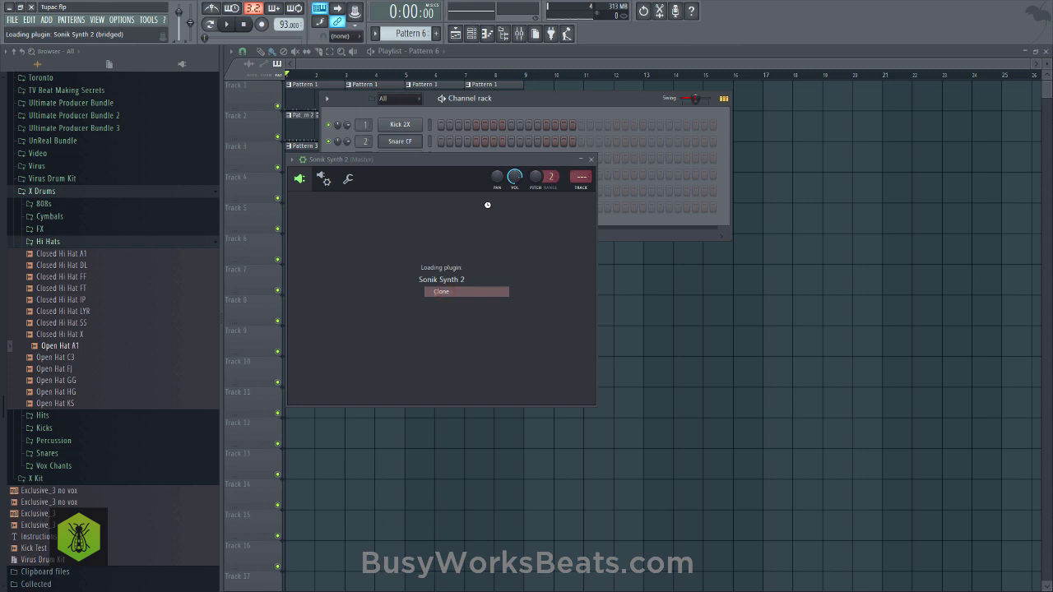
{"action": "left_click", "coordinate": [531, 236]}
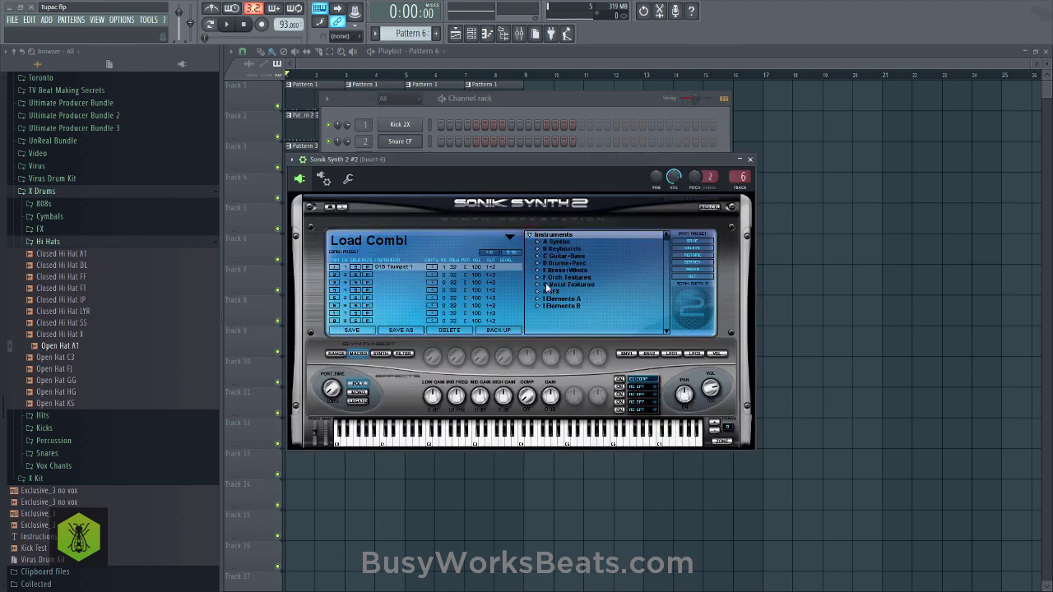
{"action": "left_click", "coordinate": [537, 270]}
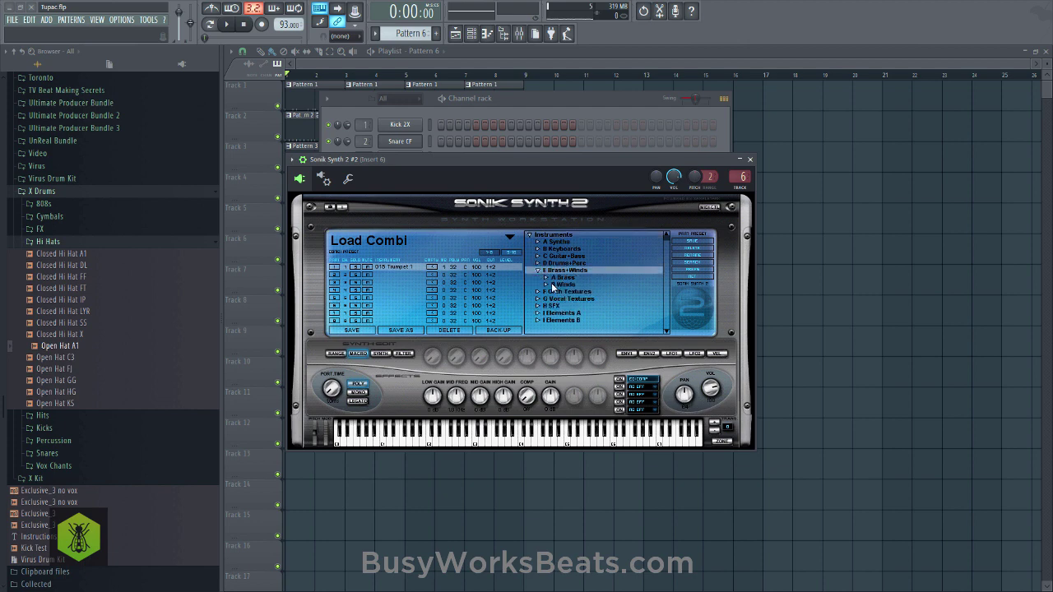
{"action": "left_click", "coordinate": [547, 285]}
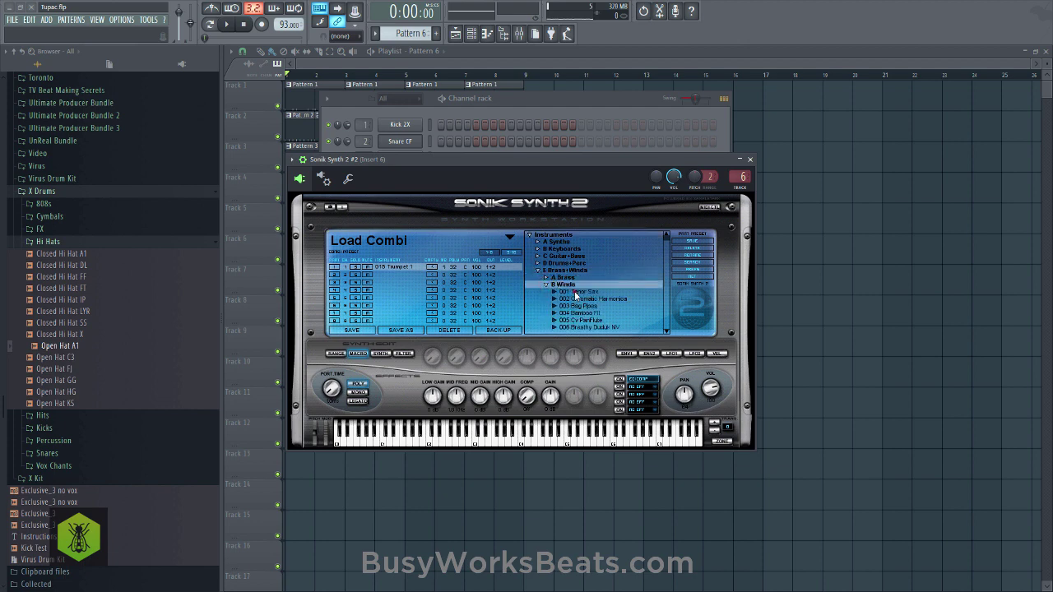
{"action": "left_click", "coordinate": [575, 293]}
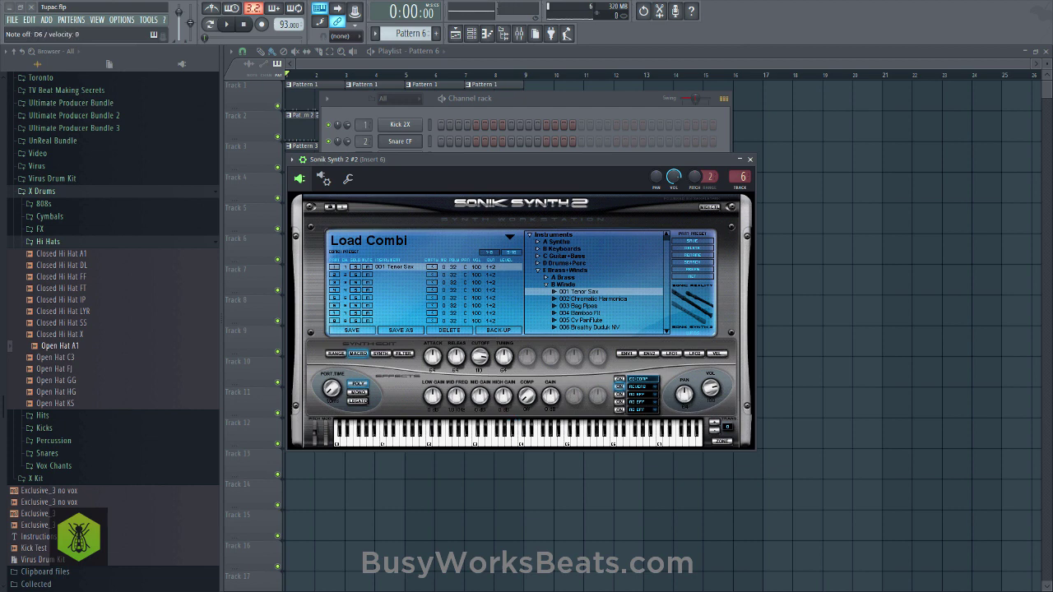
Browse the remaining B Winds presets in the cloned Sonik Synth 2, from 002 Chromatic Harmonica to the end of the instrument list.
{"action": "left_click", "coordinate": [599, 300]}
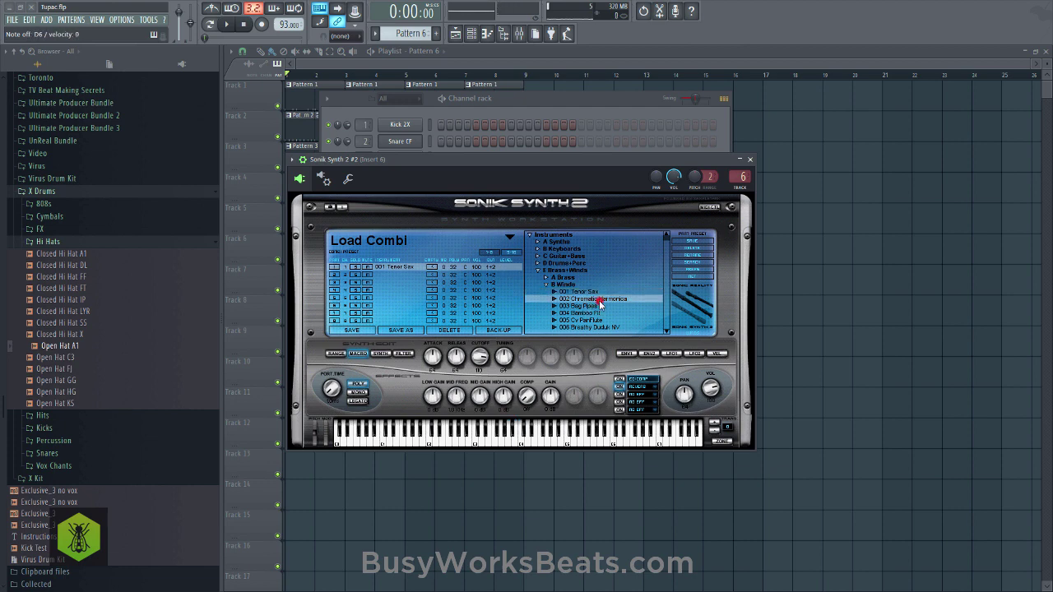
{"action": "left_click", "coordinate": [667, 332]}
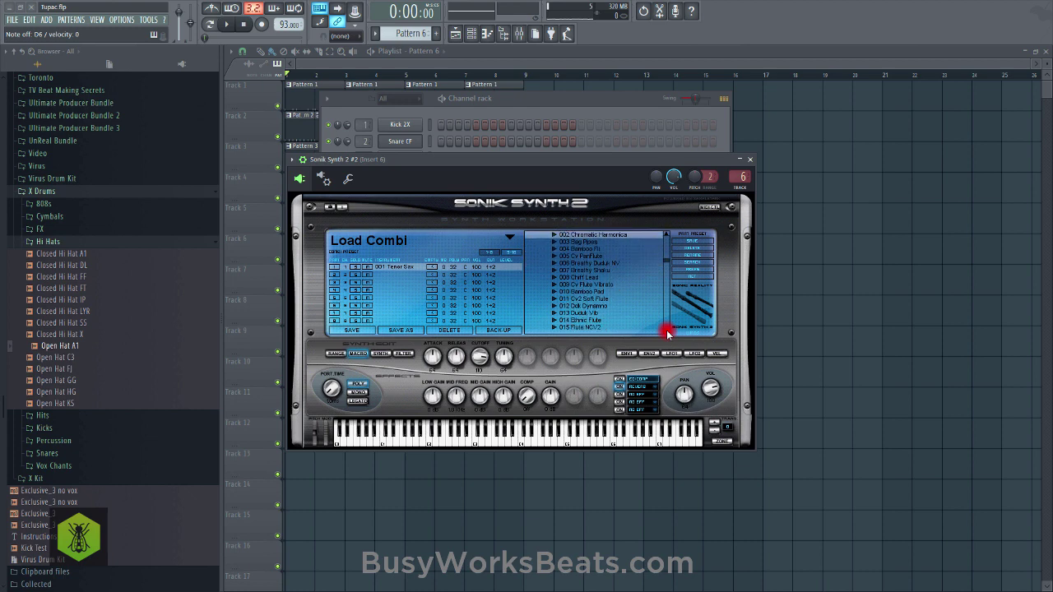
{"action": "left_click", "coordinate": [667, 331]}
{"action": "left_click", "coordinate": [666, 331]}
{"action": "left_click", "coordinate": [666, 332]}
{"action": "left_click", "coordinate": [667, 332]}
{"action": "left_click", "coordinate": [666, 332]}
{"action": "left_click", "coordinate": [667, 332]}
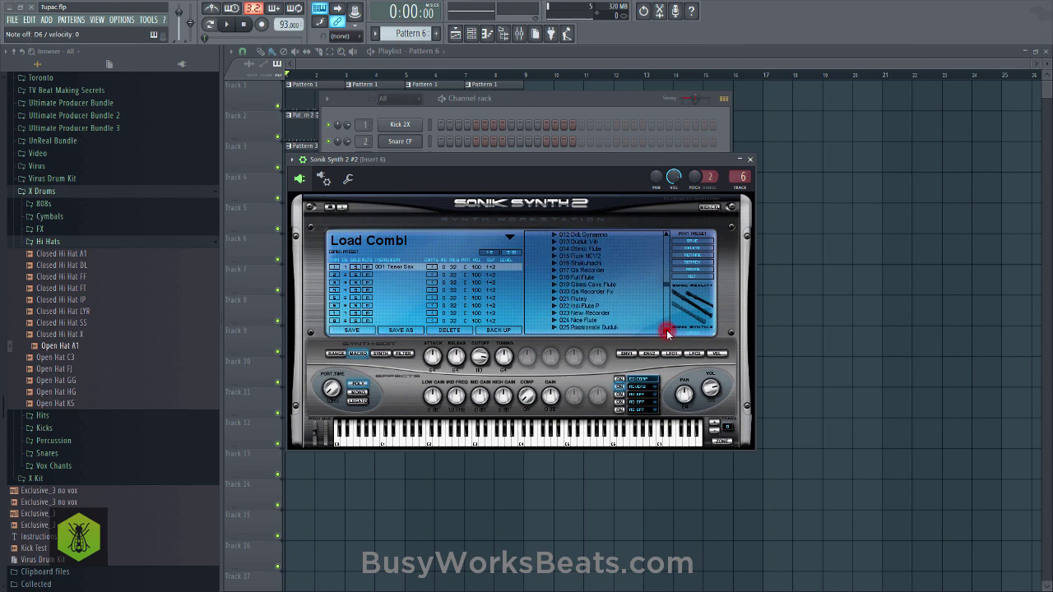
{"action": "left_click", "coordinate": [666, 331]}
{"action": "left_click", "coordinate": [667, 332]}
{"action": "left_click", "coordinate": [667, 331]}
{"action": "left_click", "coordinate": [667, 331]}
{"action": "left_click", "coordinate": [666, 332]}
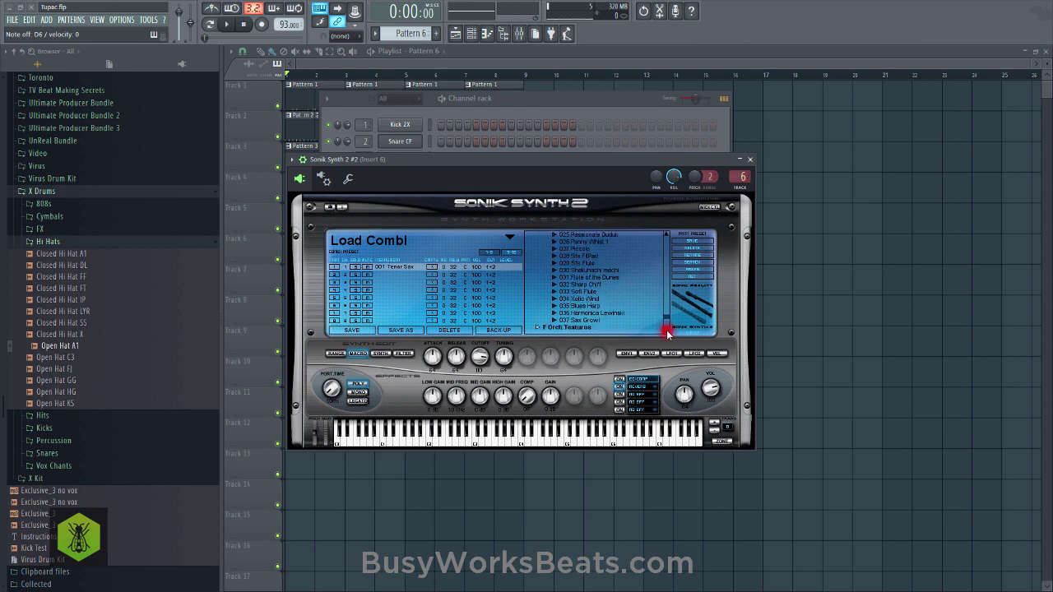
{"action": "left_click", "coordinate": [666, 329]}
{"action": "left_click", "coordinate": [667, 330]}
{"action": "left_click", "coordinate": [668, 332]}
{"action": "left_click", "coordinate": [668, 331]}
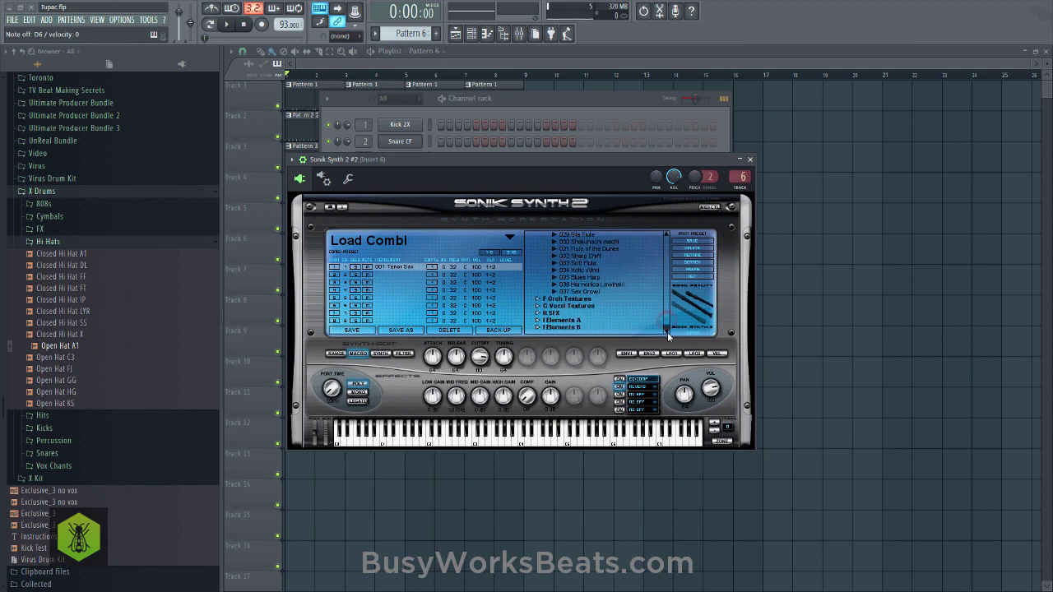
{"action": "left_click_drag", "start_coordinate": [667, 328], "coordinate": [671, 290]}
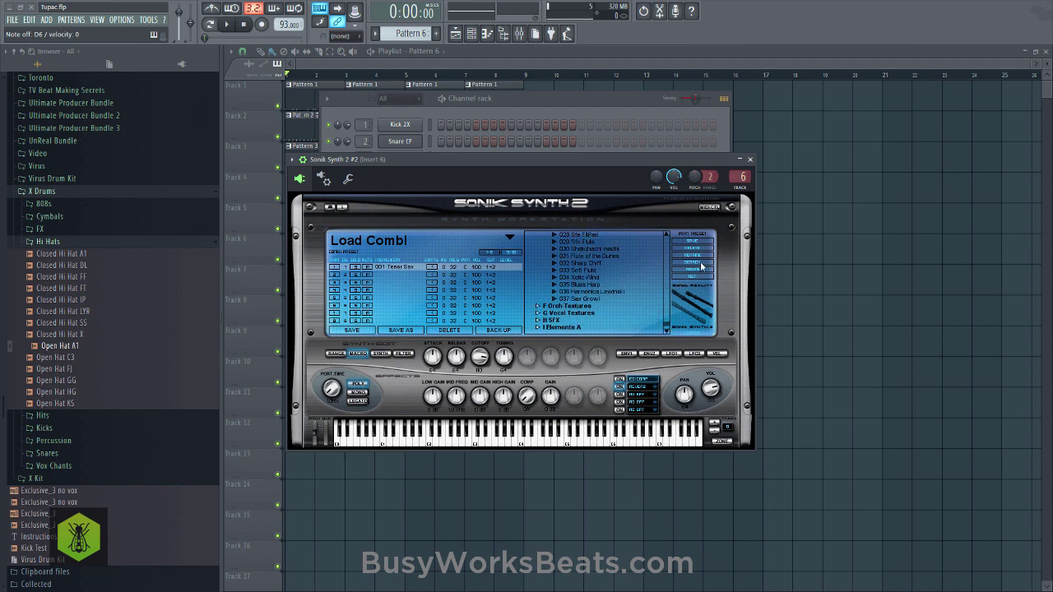
Search the synth's library for sax presets and audition 109 Saw Sax Verb and 128 Saximus Arp.
{"action": "left_click", "coordinate": [701, 264]}
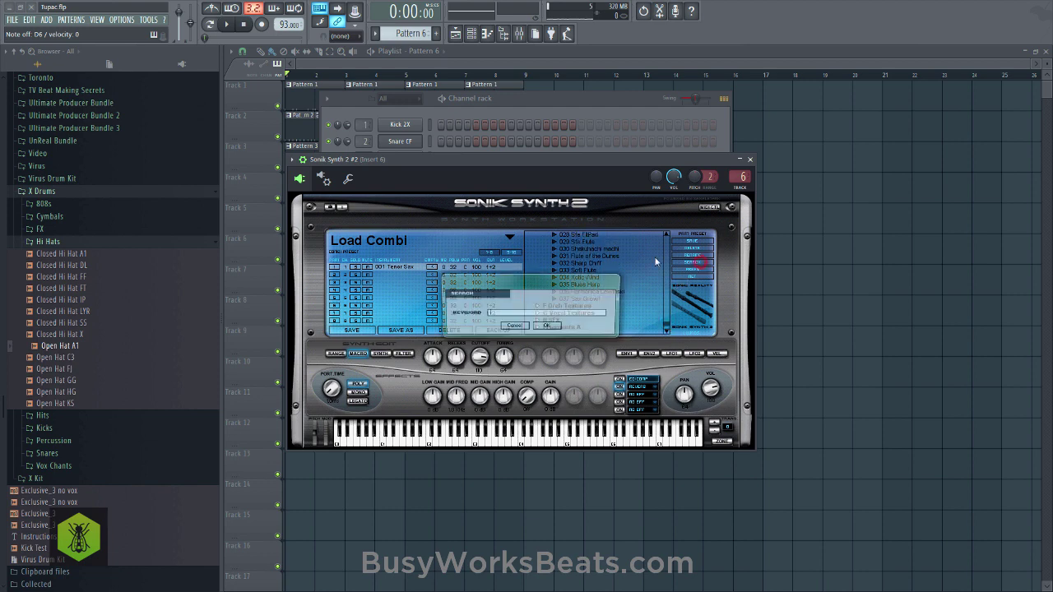
{"action": "left_click", "coordinate": [549, 327]}
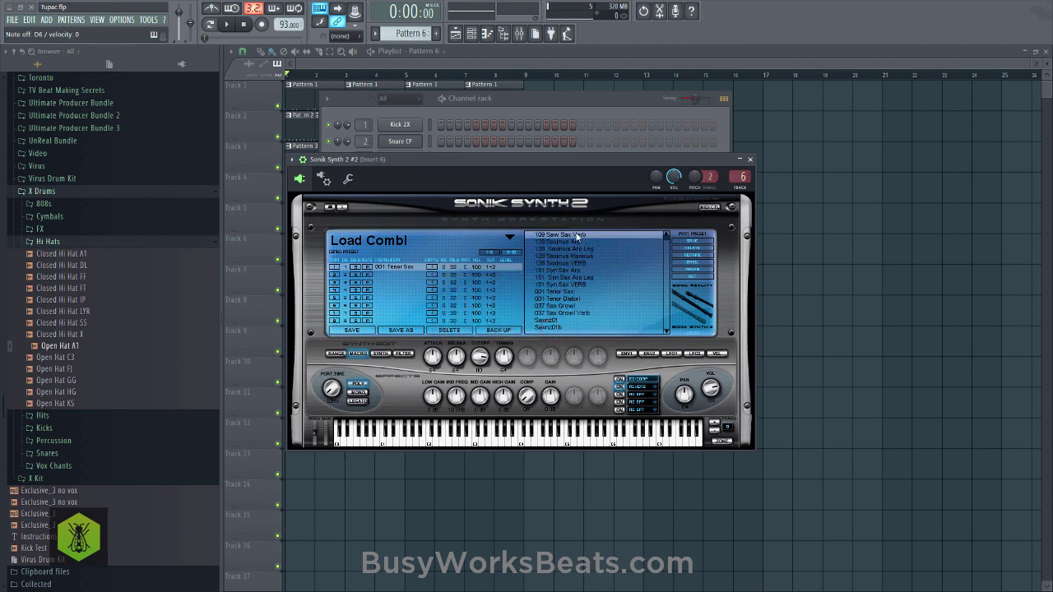
{"action": "left_click", "coordinate": [576, 234]}
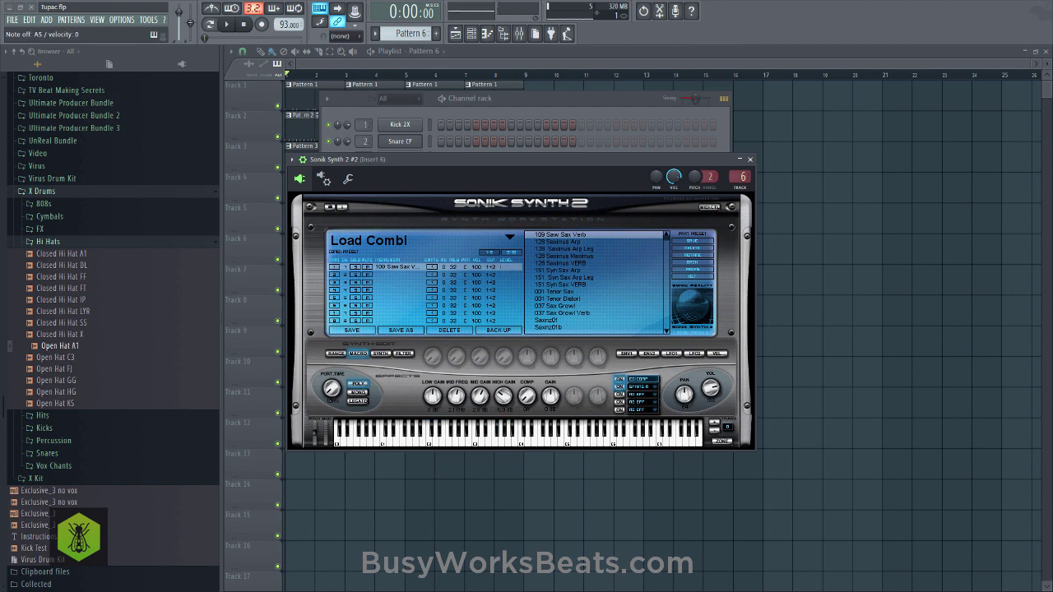
{"action": "left_click", "coordinate": [572, 242]}
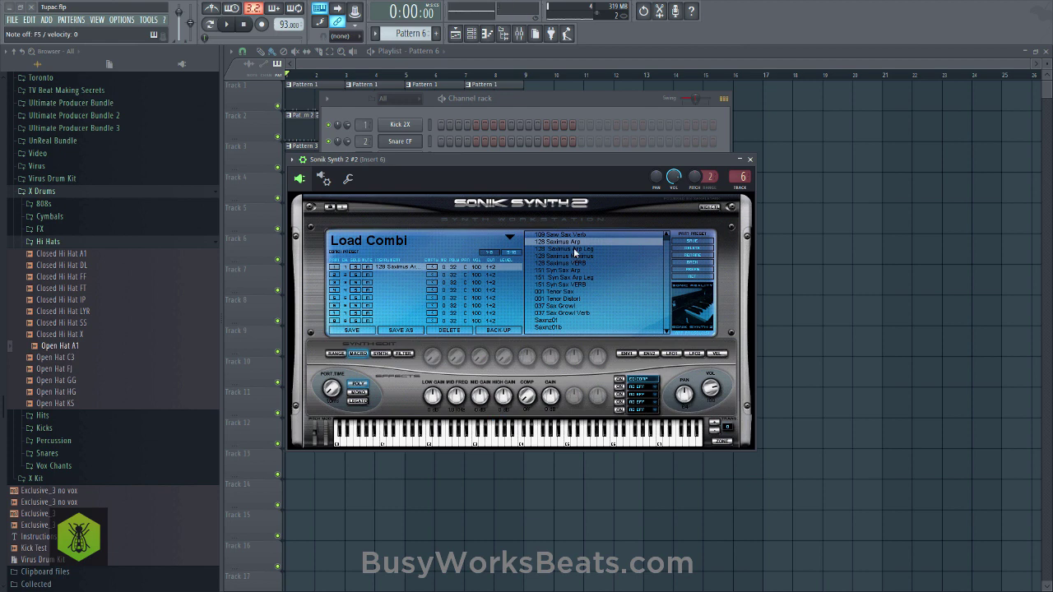
Play the arrangement and audition 128 Saximus Arp Leg, 128 Saximus Maximus, 128 Saximus VERB and 151 Syn Sax Arp over it.
{"action": "left_click", "coordinate": [225, 25]}
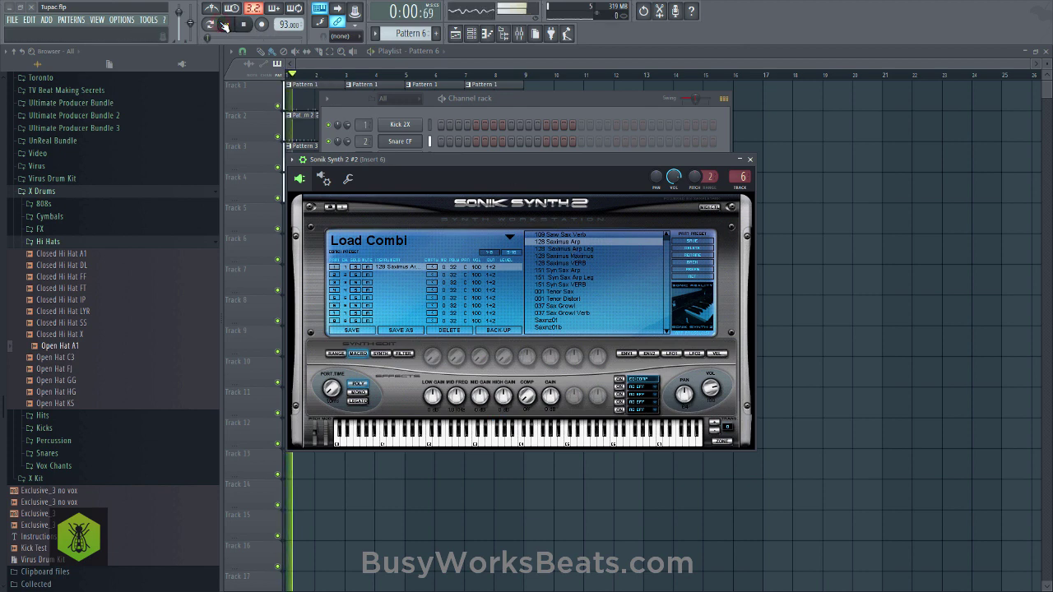
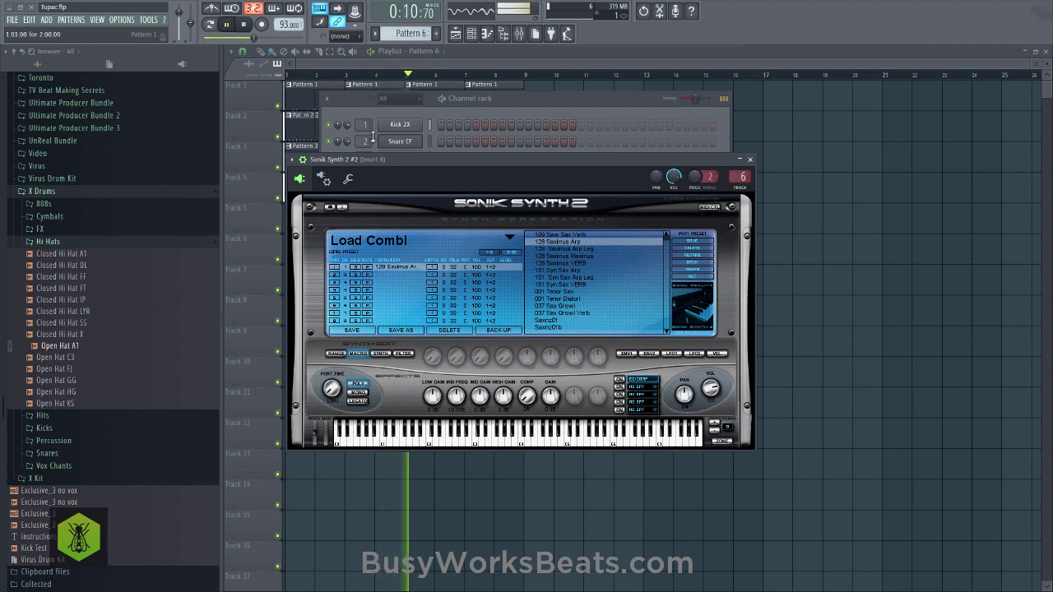
{"action": "left_click", "coordinate": [569, 247]}
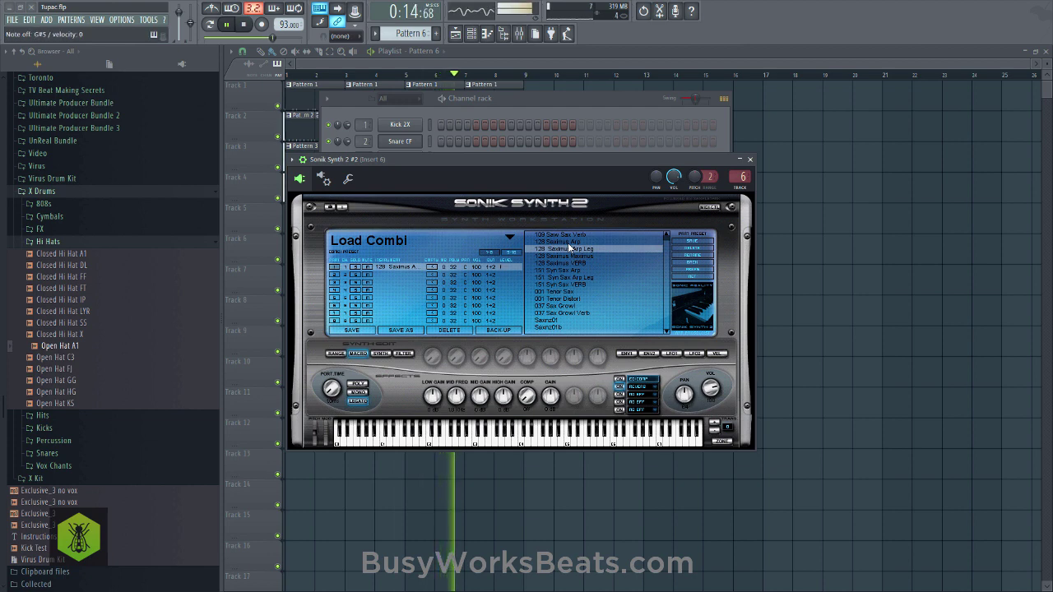
{"action": "left_click", "coordinate": [574, 257]}
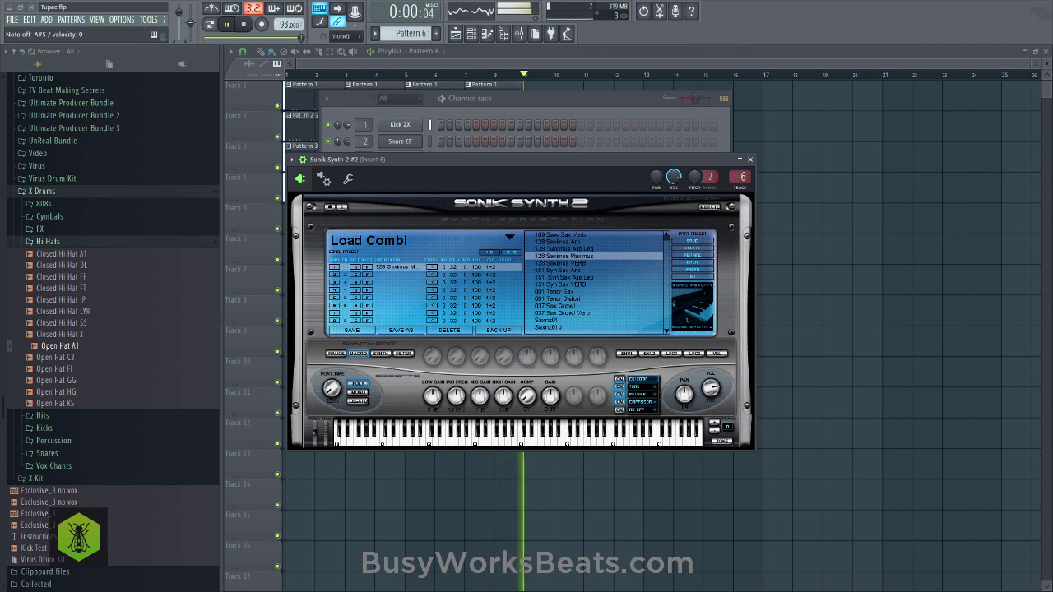
{"action": "left_click", "coordinate": [575, 264]}
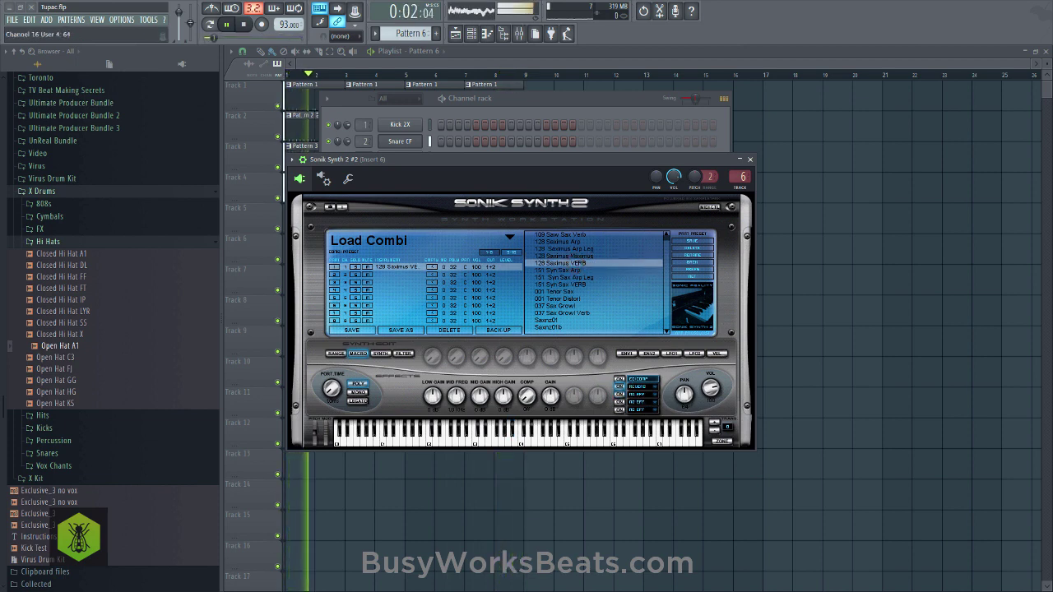
{"action": "left_click", "coordinate": [577, 269]}
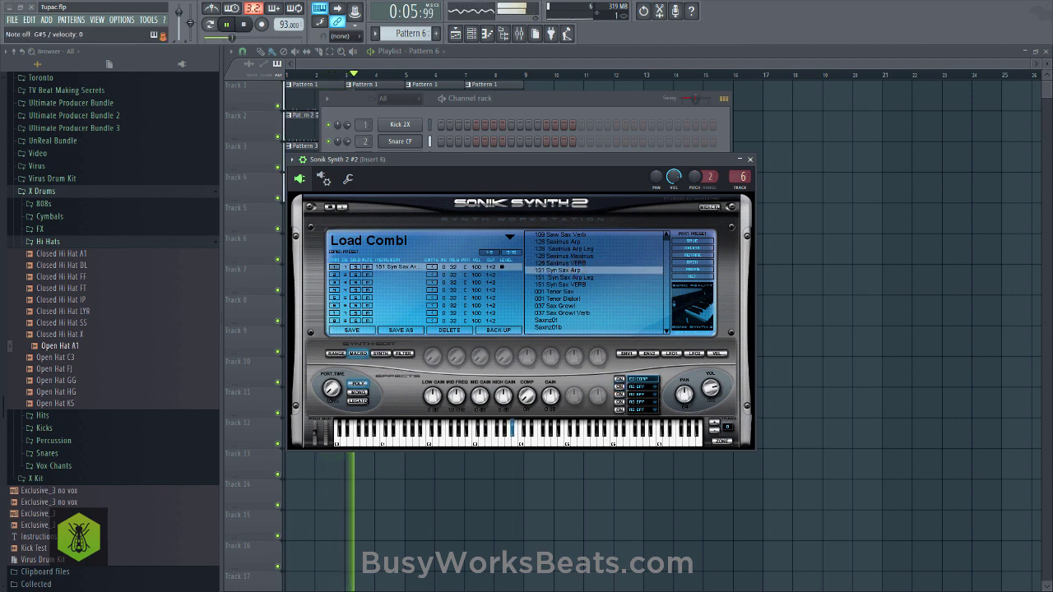
Compare 001 Tenor Sax with 001 Tenor Distort over the beat, keep 001 Tenor Distort loaded and close the synth.
{"action": "left_click", "coordinate": [584, 291]}
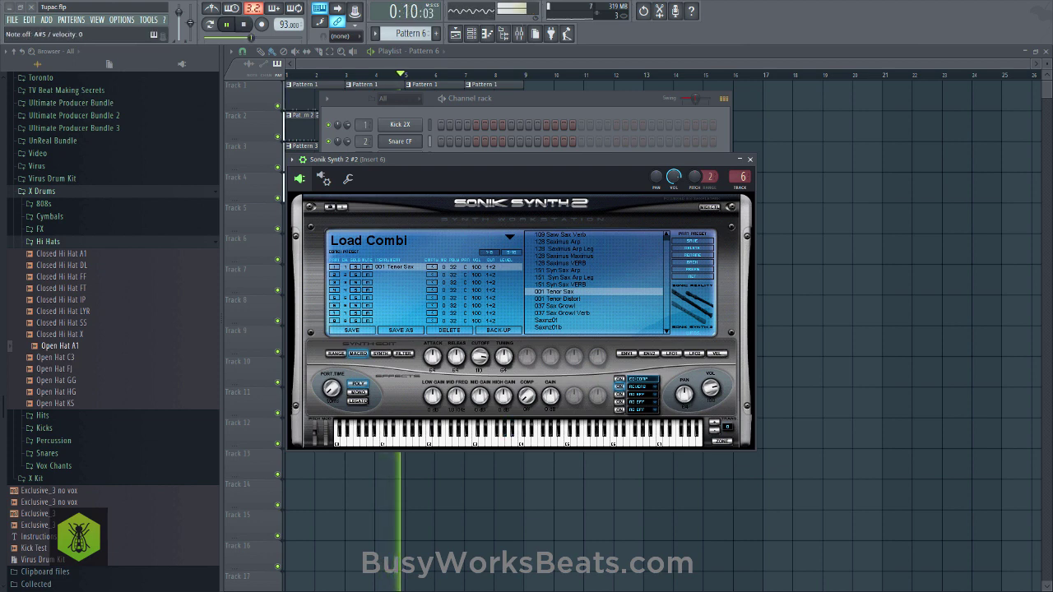
{"action": "left_click", "coordinate": [567, 297]}
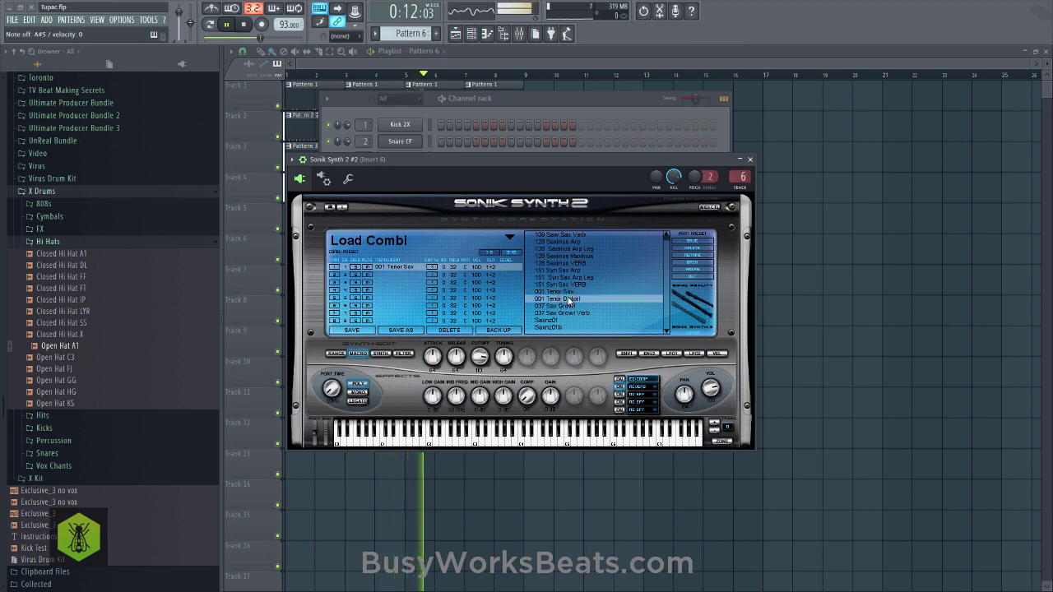
{"action": "left_click", "coordinate": [573, 304]}
{"action": "left_click", "coordinate": [574, 299]}
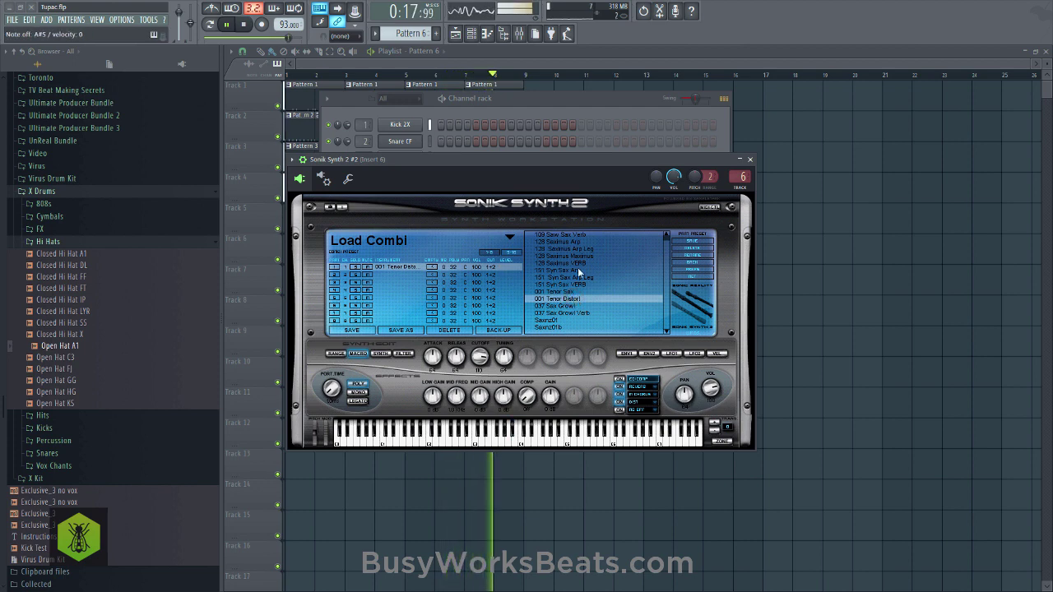
{"action": "left_click", "coordinate": [750, 160]}
{"action": "key", "text": "space"}
Route the cloned Sonik Synth 2 channel to mixer track 7 and set its sound to Legato with an adjusted portamento time.
{"action": "left_click", "coordinate": [369, 222]}
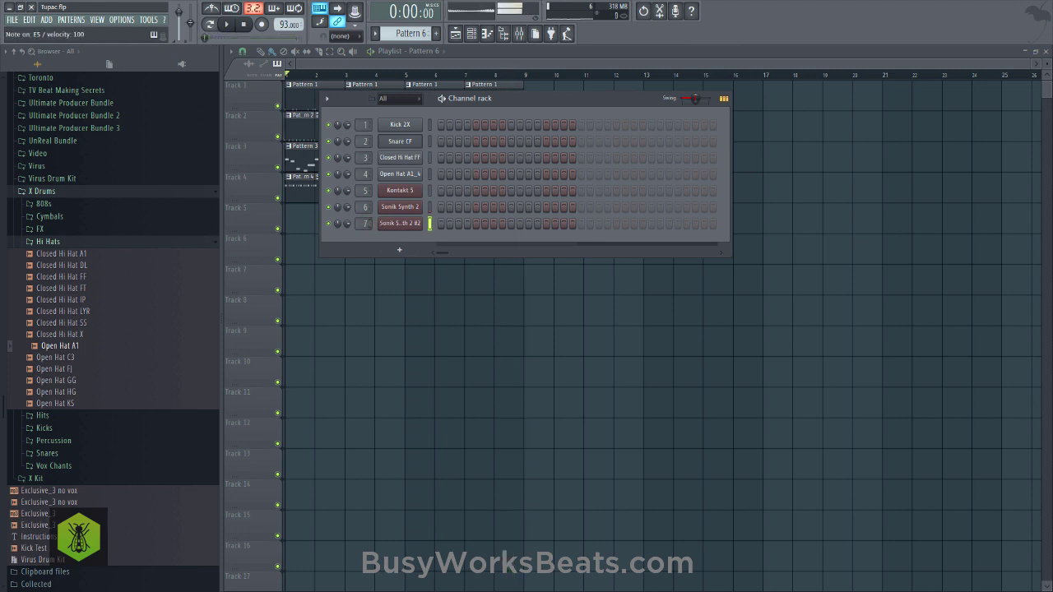
{"action": "left_click", "coordinate": [401, 227]}
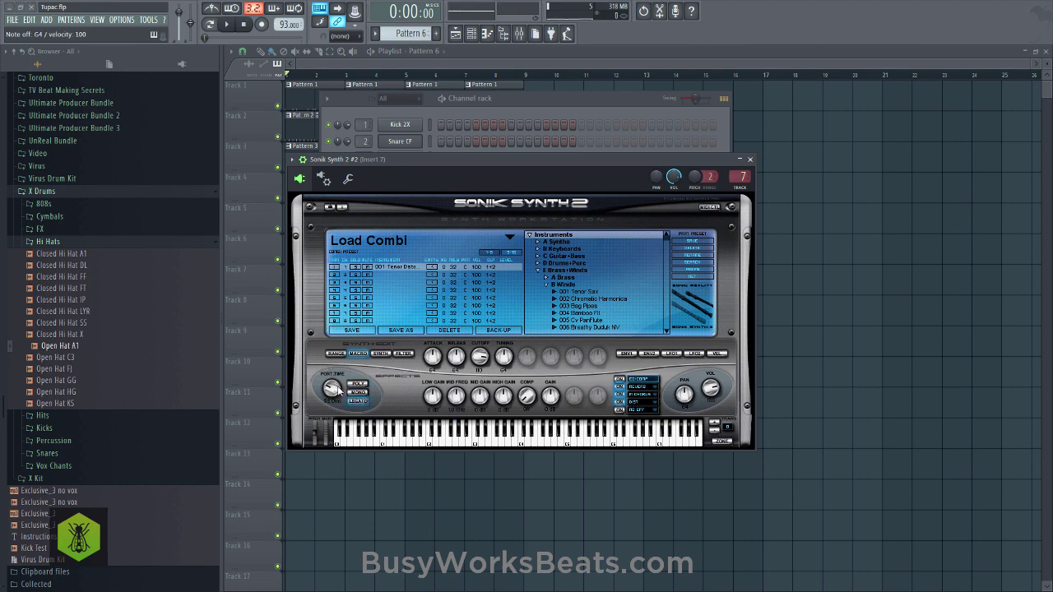
{"action": "left_click", "coordinate": [524, 115]}
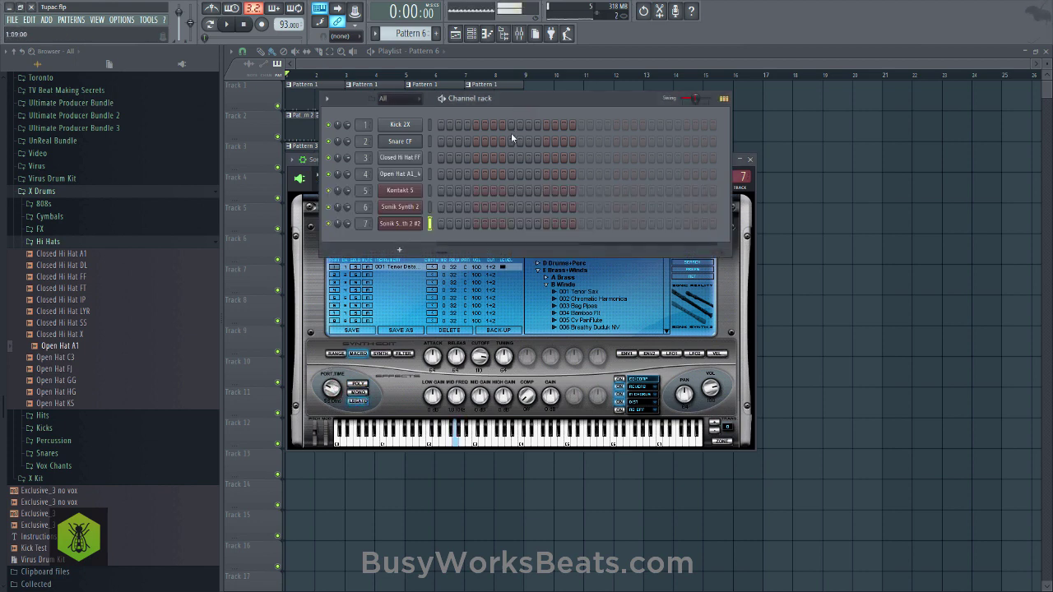
Copy the Sonik Synth 2 notes from Pattern 4 into the Sonik Synth 2 #2 channel in Pattern 6.
{"action": "scroll", "coordinate": [418, 35], "scroll_direction": "up", "scroll_amount": 3}
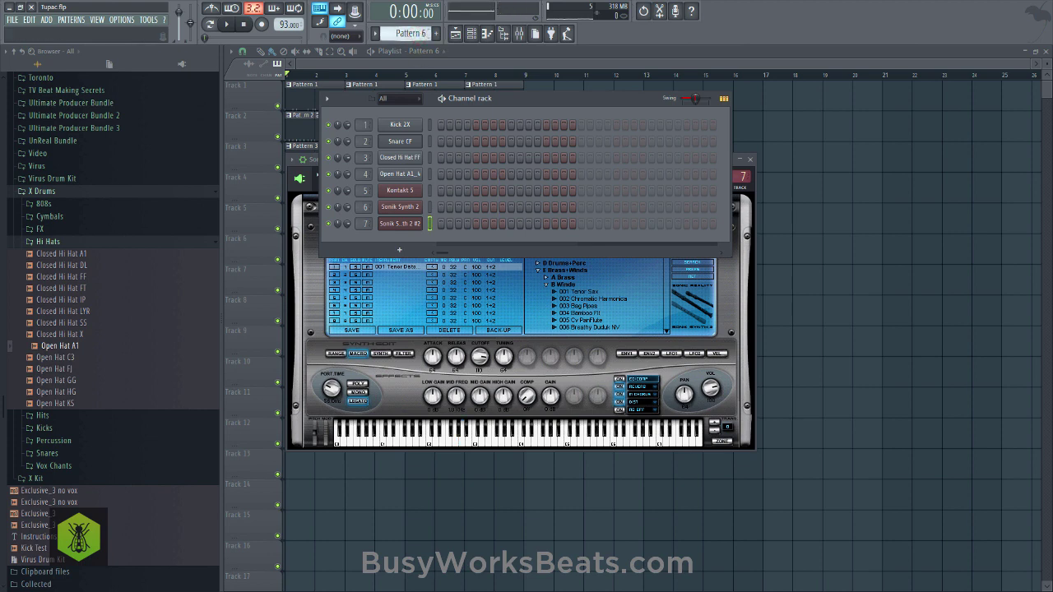
{"action": "scroll", "coordinate": [412, 33], "scroll_direction": "down", "scroll_amount": 1}
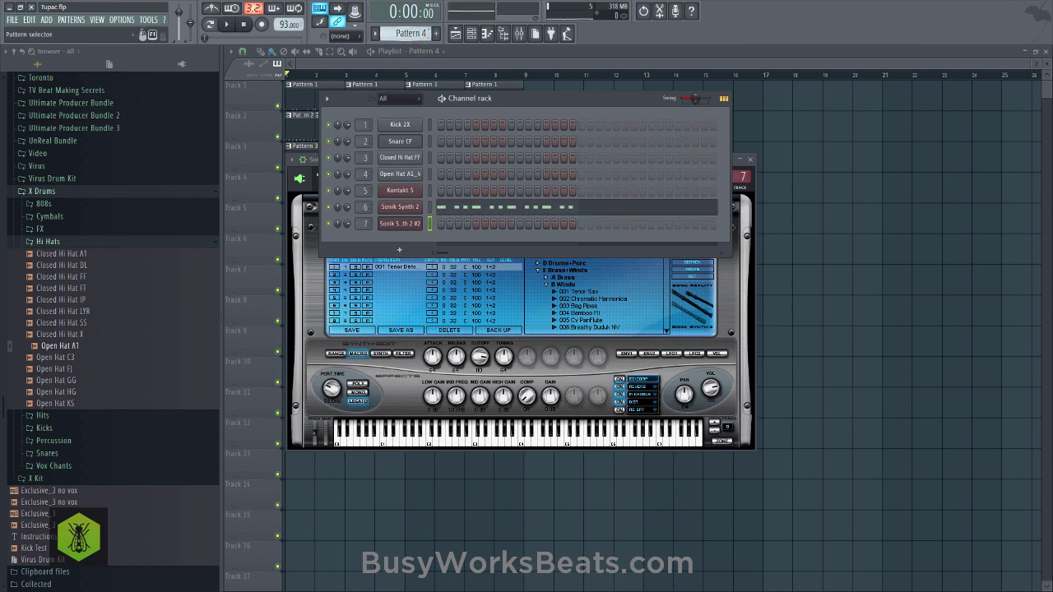
{"action": "key", "text": "b"}
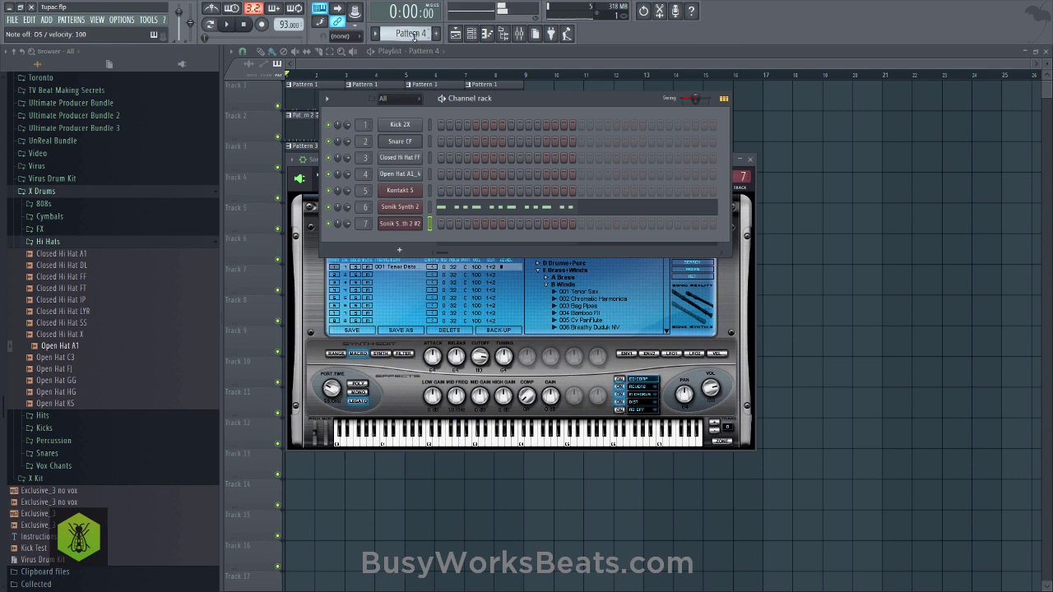
{"action": "key", "text": "ctrl+c"}
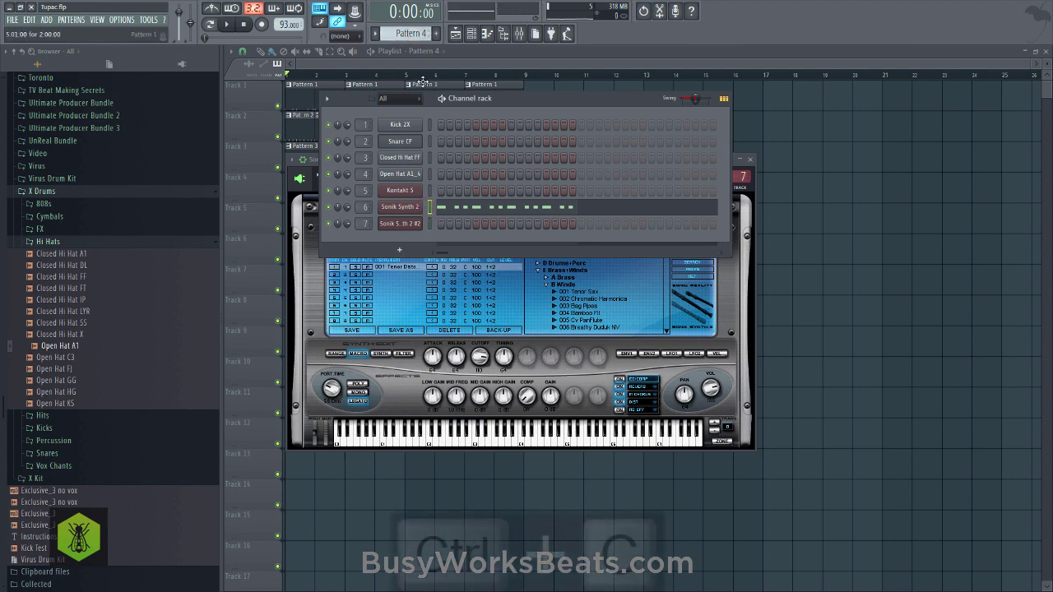
{"action": "scroll", "coordinate": [422, 32], "scroll_direction": "down", "scroll_amount": 2}
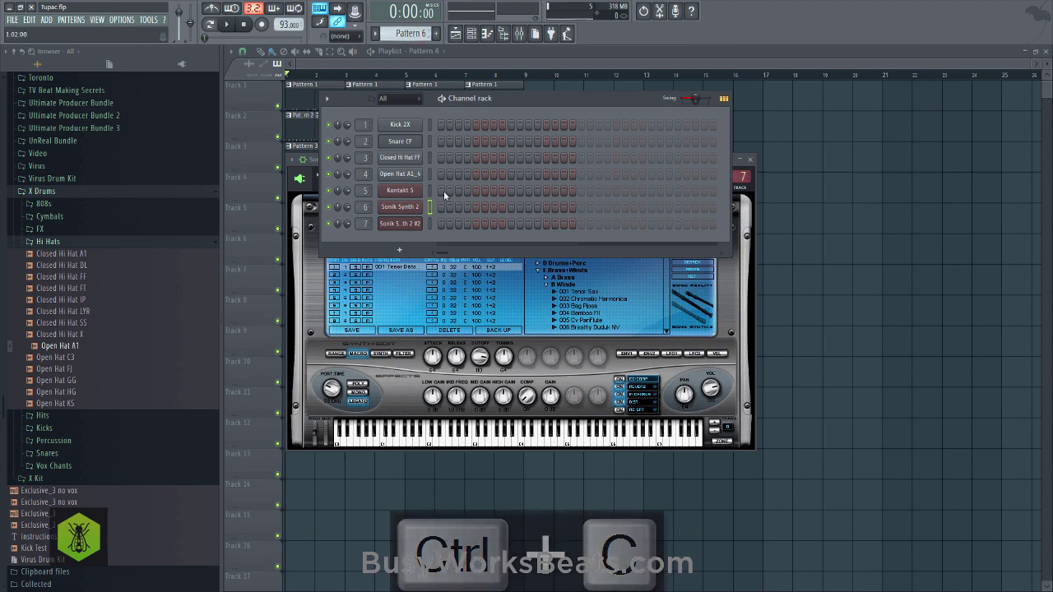
{"action": "left_click", "coordinate": [429, 223]}
{"action": "key", "text": "ctrl+v"}
Add a G#4 lead-in note at the start of the sax part and shift the first A#4 note half a step later.
{"action": "left_click", "coordinate": [461, 224]}
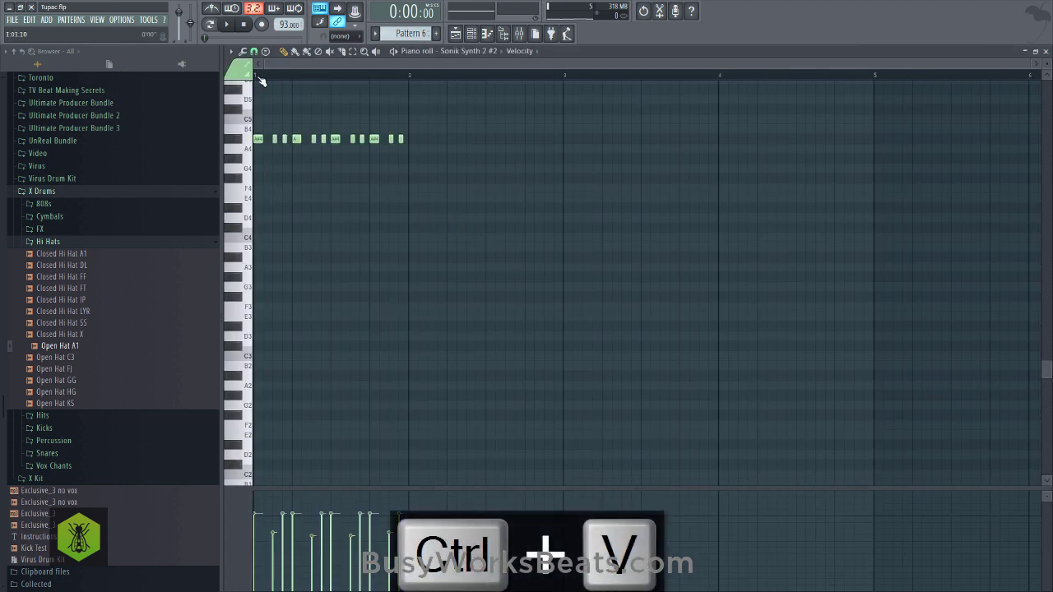
{"action": "scroll", "coordinate": [273, 64], "scroll_direction": "up", "scroll_amount": 4}
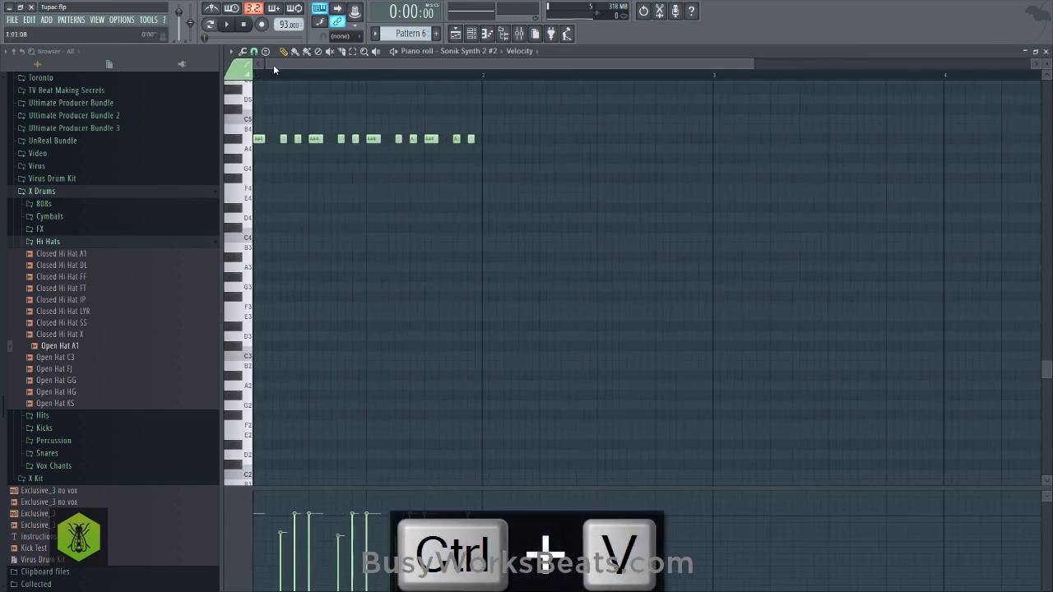
{"action": "left_click", "coordinate": [261, 159]}
{"action": "right_click", "coordinate": [298, 156]}
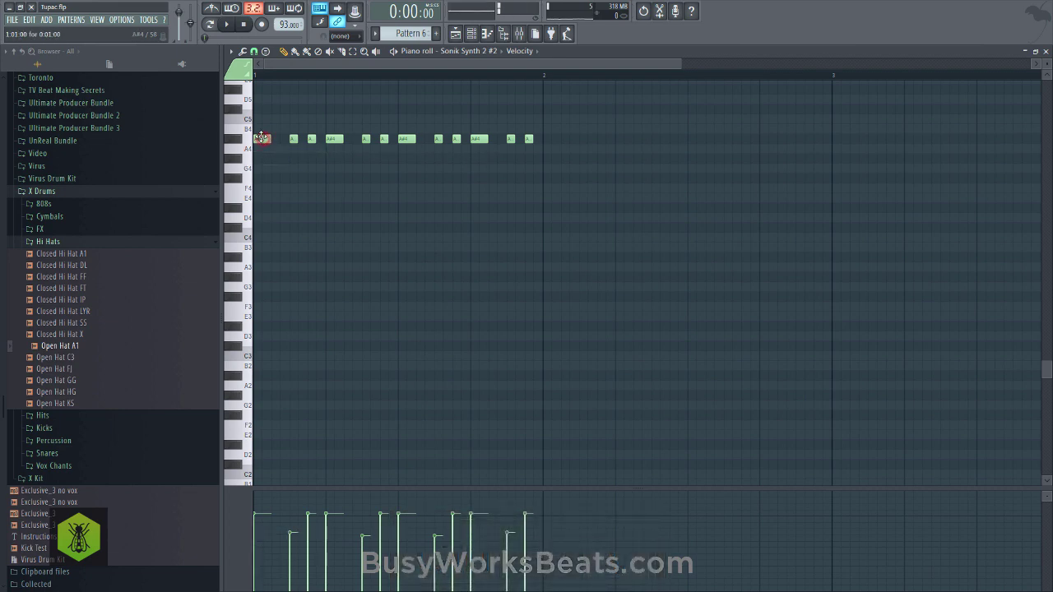
{"action": "left_click", "coordinate": [259, 169]}
{"action": "left_click", "coordinate": [257, 161]}
{"action": "left_click_drag", "start_coordinate": [264, 139], "coordinate": [269, 141]}
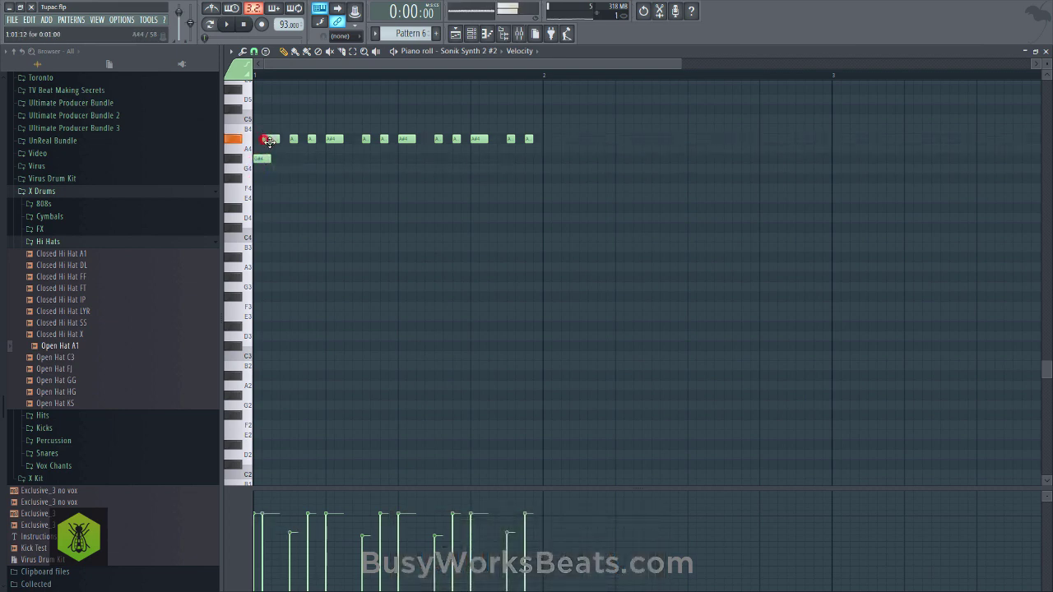
Audition the Pattern 6 sax part, transpose all its notes up one octave, replay it and close the piano roll.
{"action": "key", "text": "space"}
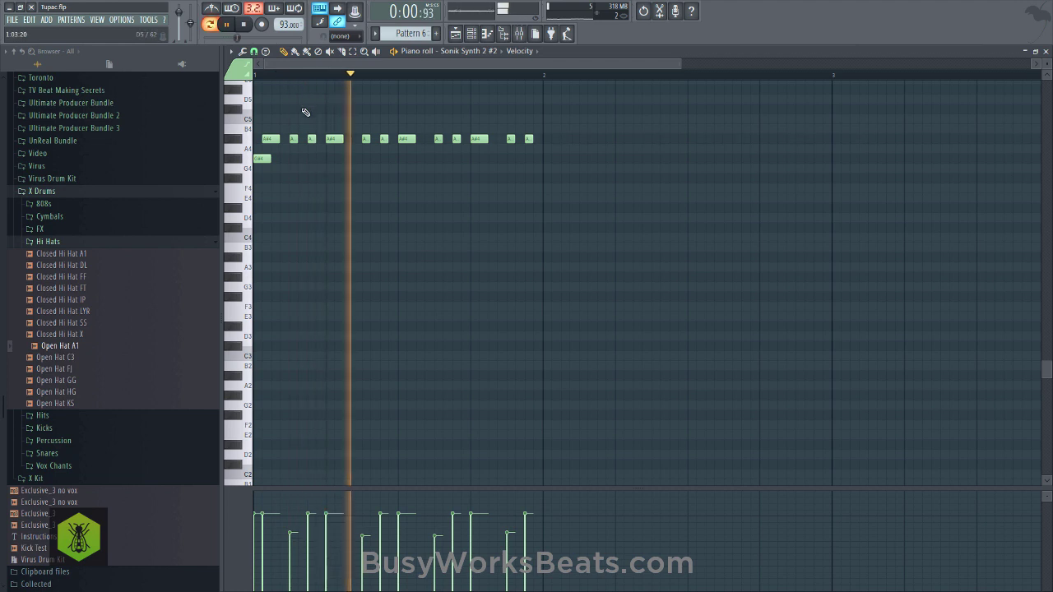
{"action": "key", "text": "space"}
{"action": "key", "text": "ctrl+Up"}
{"action": "key", "text": "space"}
{"action": "scroll", "coordinate": [352, 195], "scroll_direction": "up", "scroll_amount": 5}
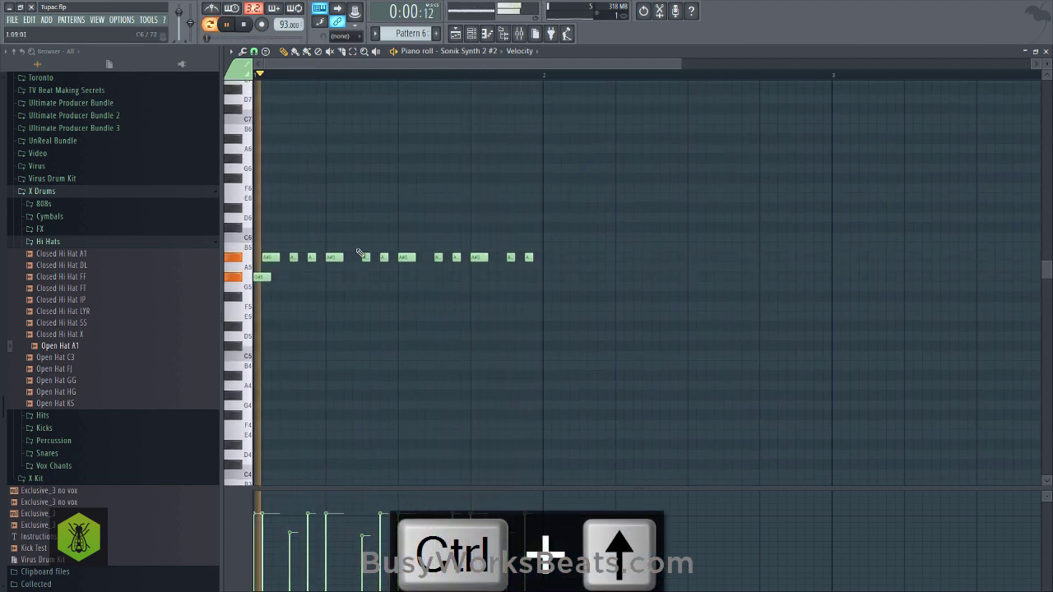
{"action": "key", "text": "space"}
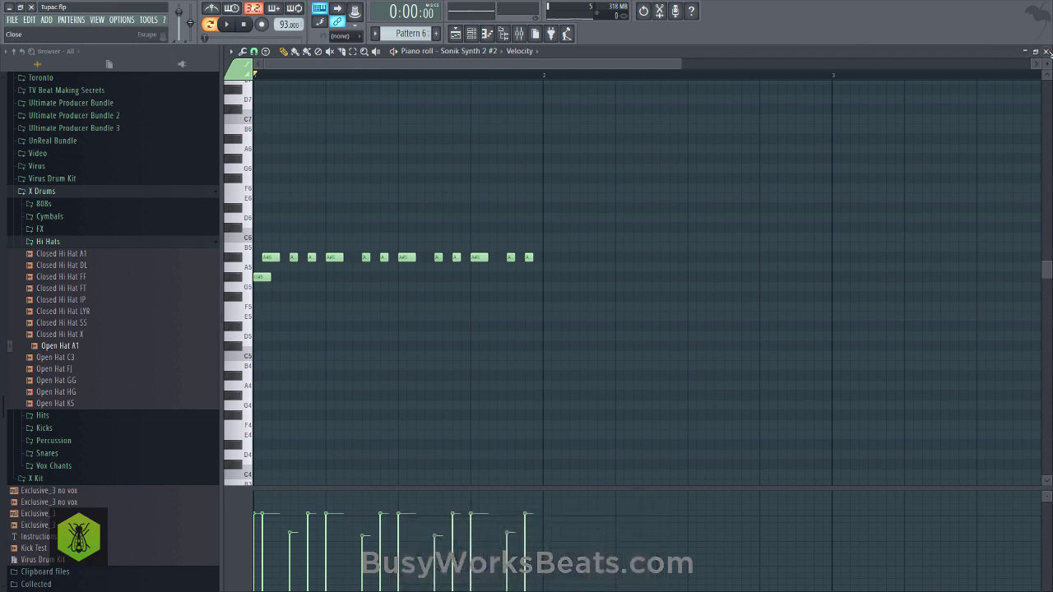
{"action": "left_click", "coordinate": [1046, 51]}
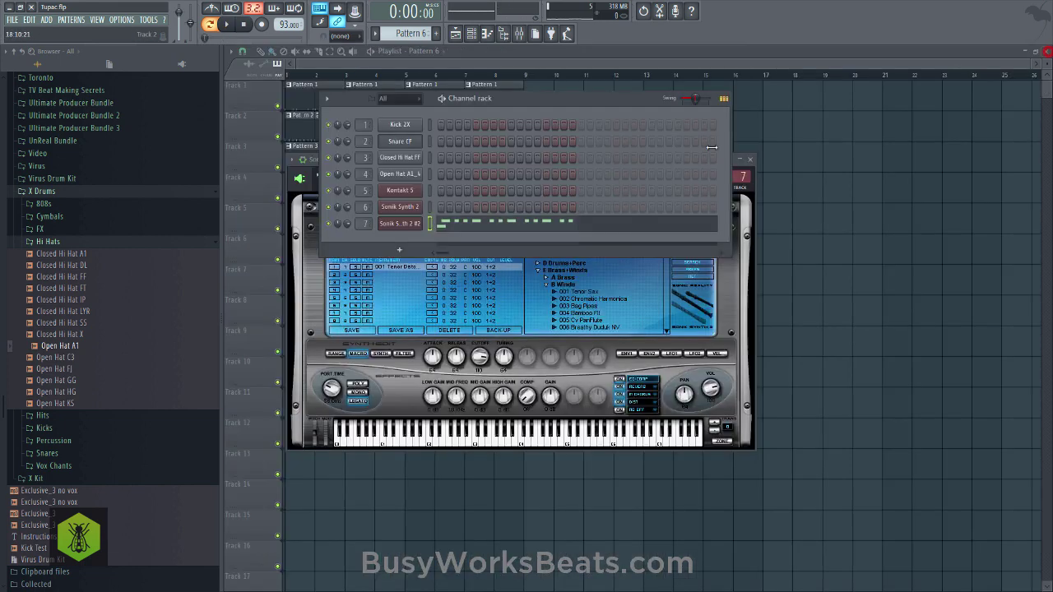
Copy the Sonik Synth 2 notes from Pattern 5 into the Sonik Synth 2 #2 channel in Pattern 7.
{"action": "left_click", "coordinate": [423, 34]}
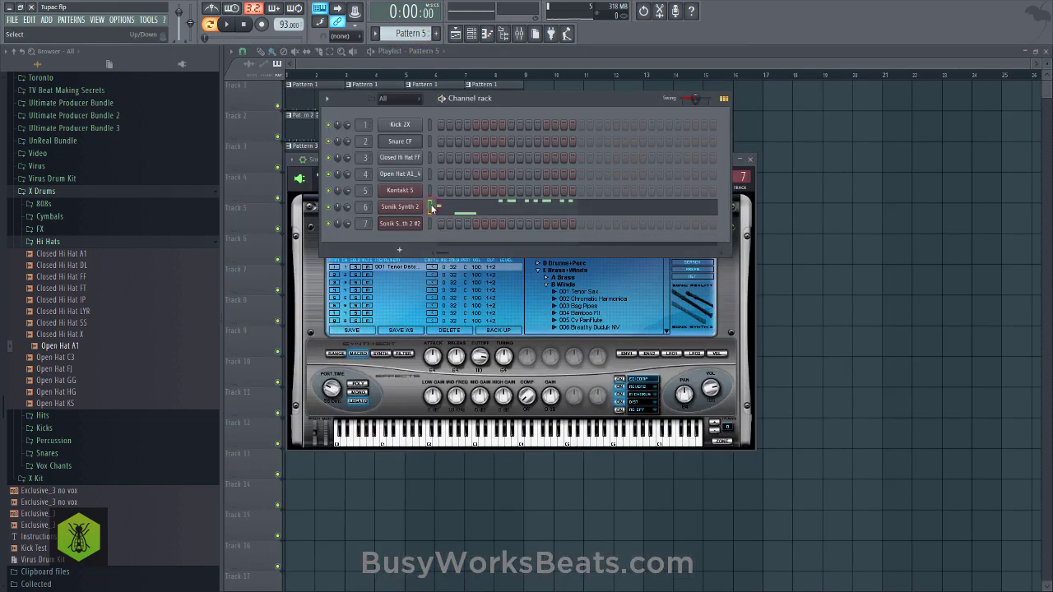
{"action": "key", "text": "ctrl+c"}
{"action": "left_click", "coordinate": [419, 34]}
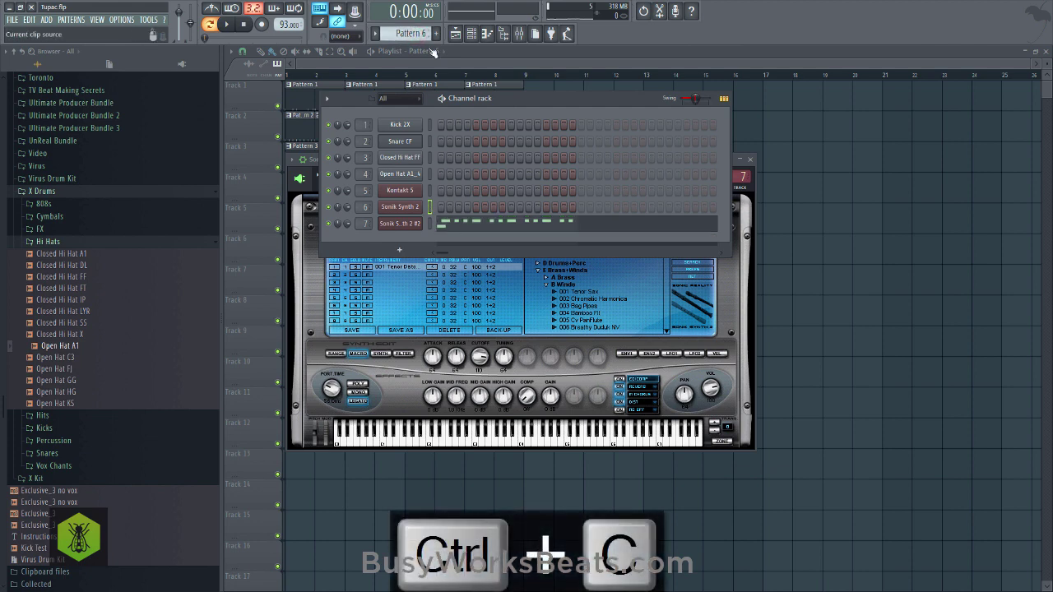
{"action": "key", "text": "ctrl+v"}
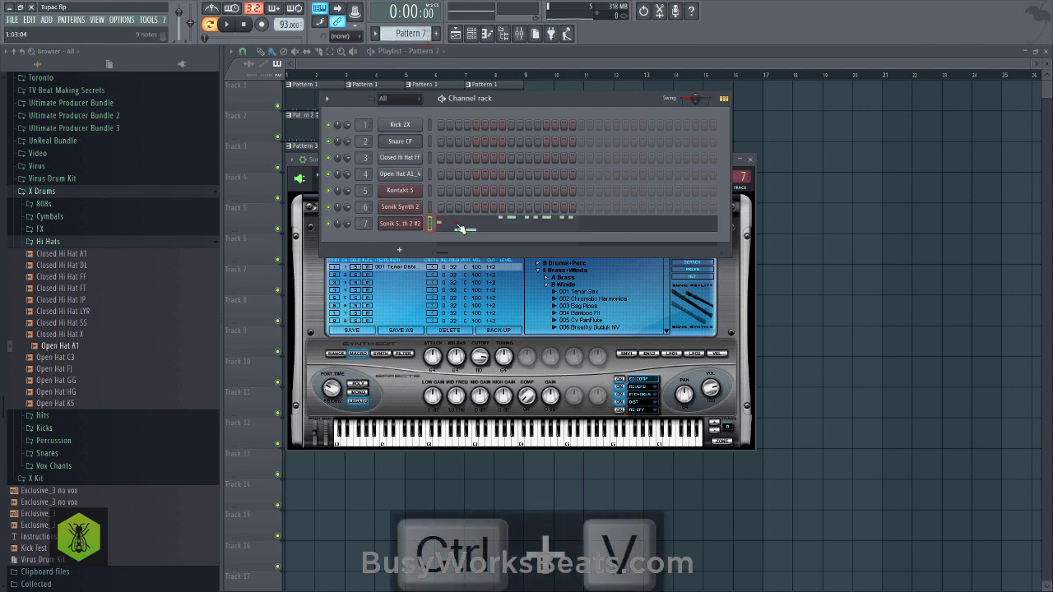
Begin the Pattern 7 sax part with F#4 and an overlapping G#4 half a step later, each one step long, using 1/2 step snap.
{"action": "left_click", "coordinate": [456, 224]}
{"action": "left_click", "coordinate": [258, 415]}
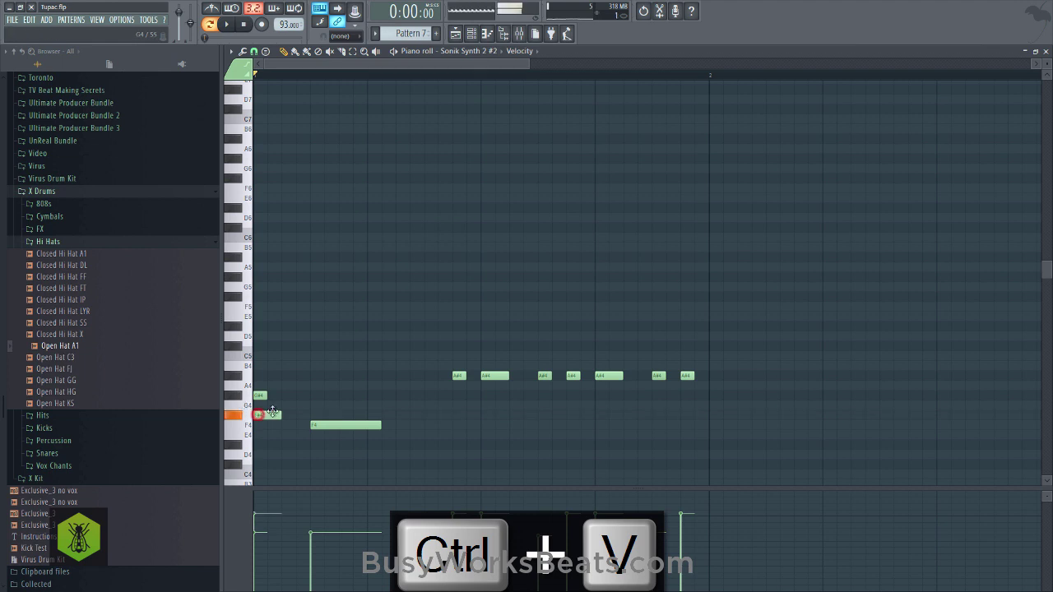
{"action": "left_click", "coordinate": [263, 412]}
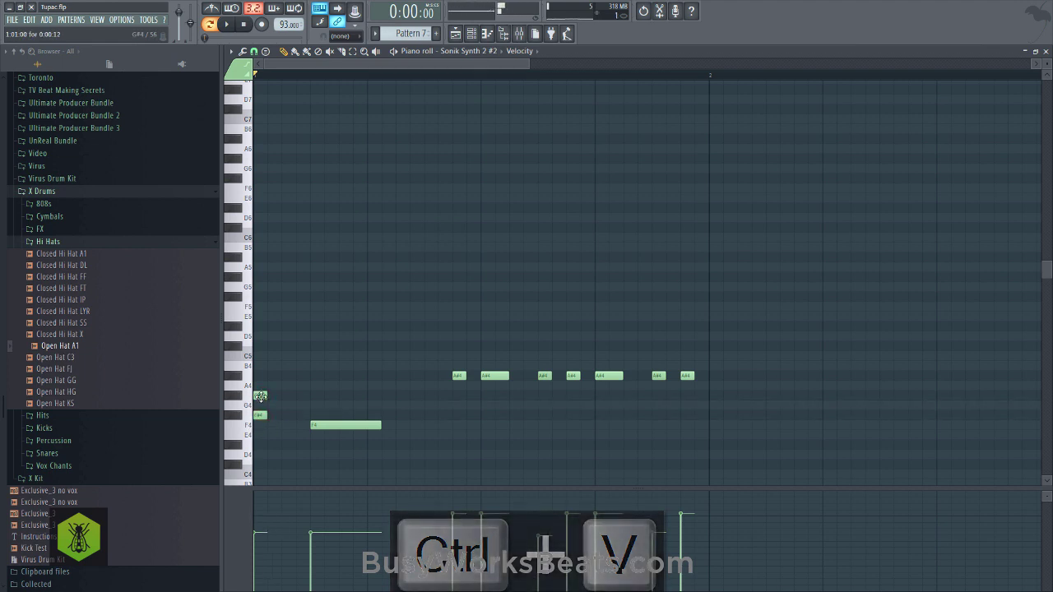
{"action": "left_click", "coordinate": [263, 397]}
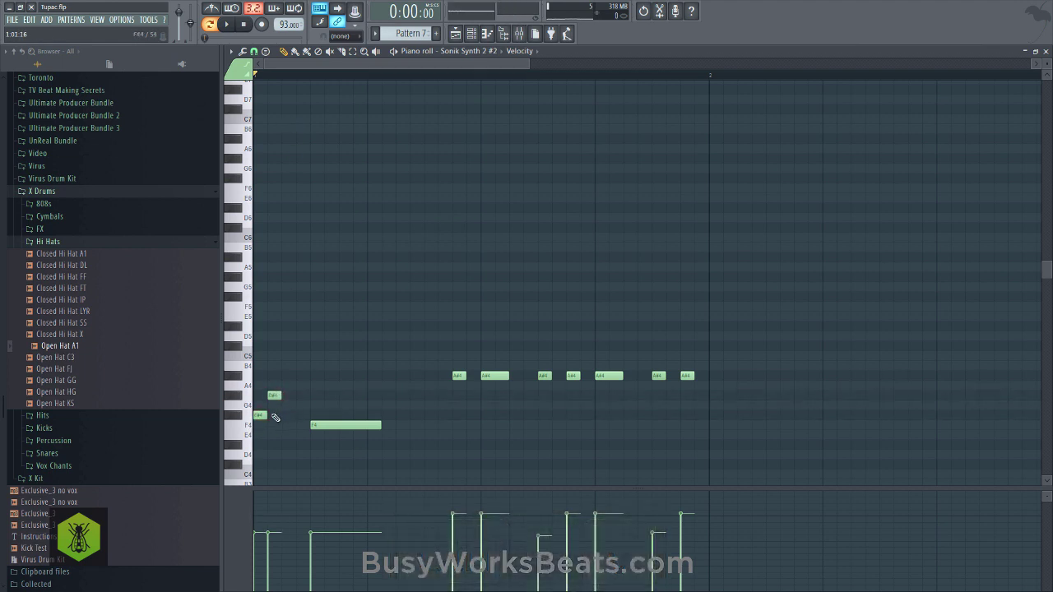
{"action": "left_click", "coordinate": [268, 51]}
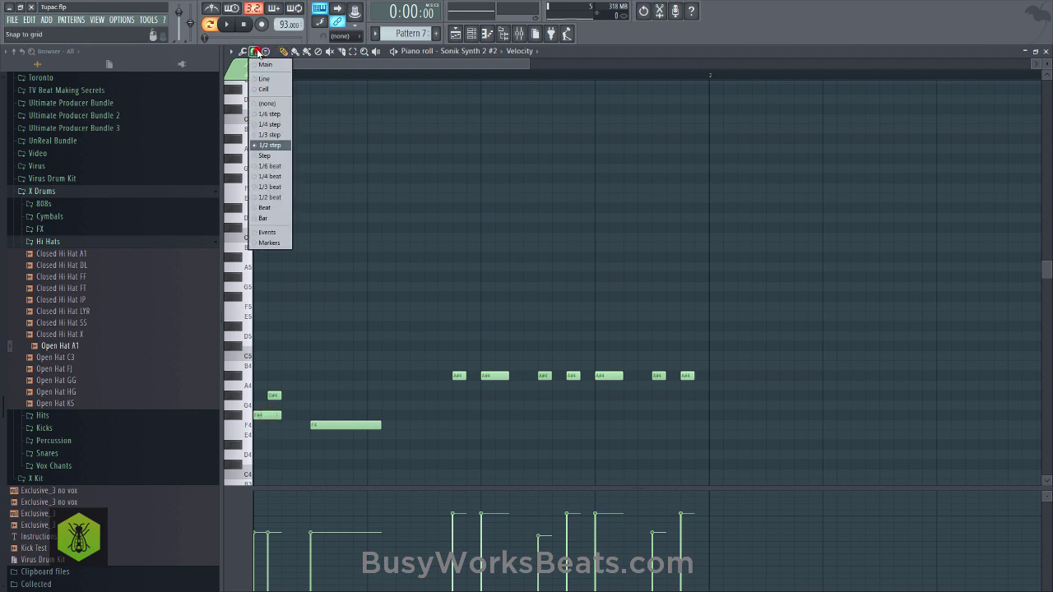
{"action": "left_click", "coordinate": [272, 145]}
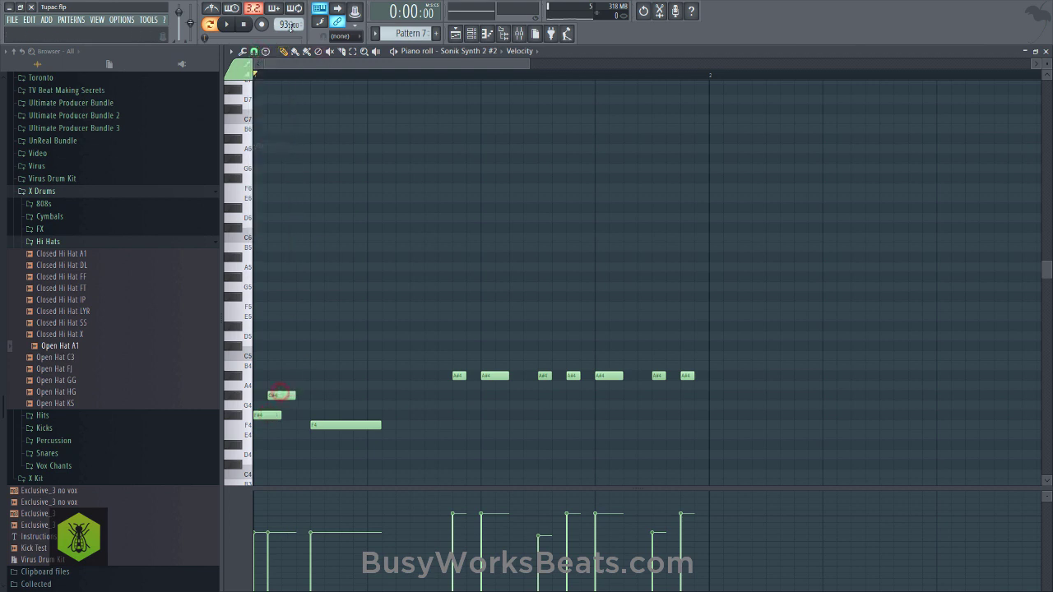
Play Pattern 7 and lengthen the F4 note at 1:03:00 to 0:04:12.
{"action": "left_click", "coordinate": [226, 26]}
{"action": "scroll", "coordinate": [334, 338], "scroll_direction": "down", "scroll_amount": 3}
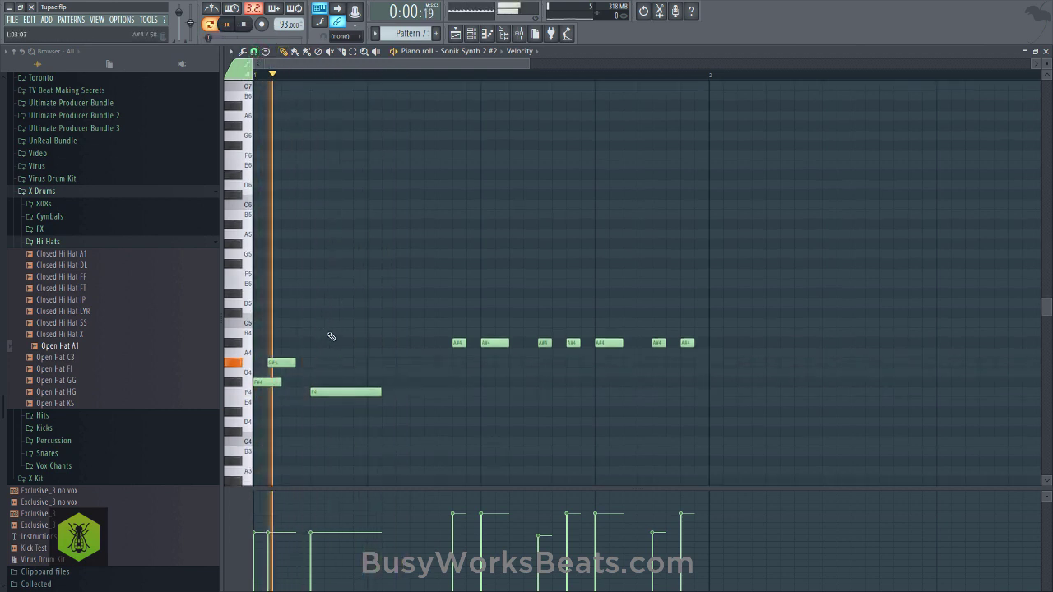
{"action": "left_click_drag", "start_coordinate": [381, 337], "coordinate": [438, 338]}
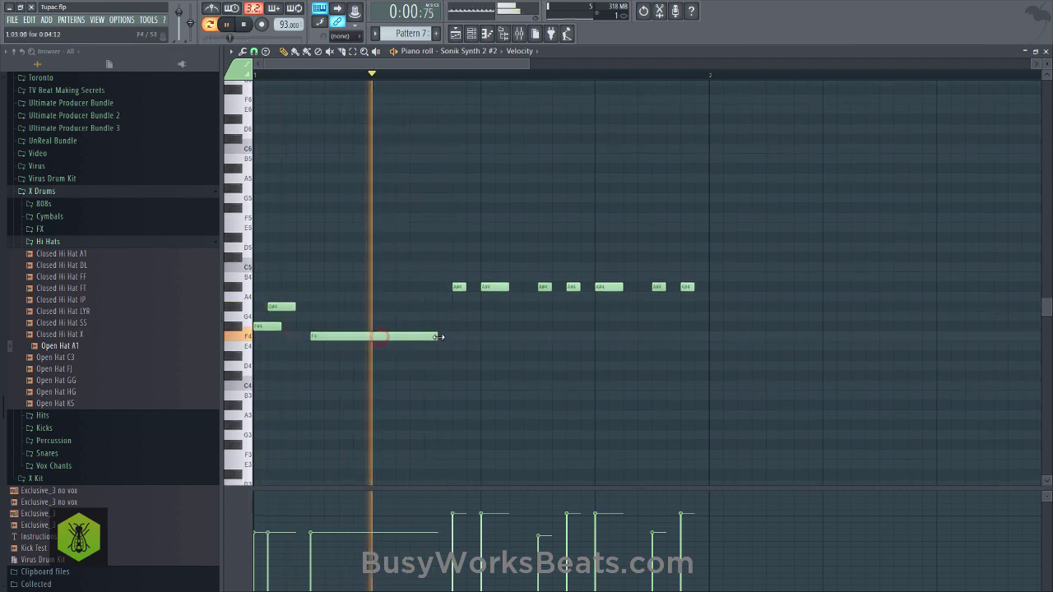
{"action": "key", "text": "space"}
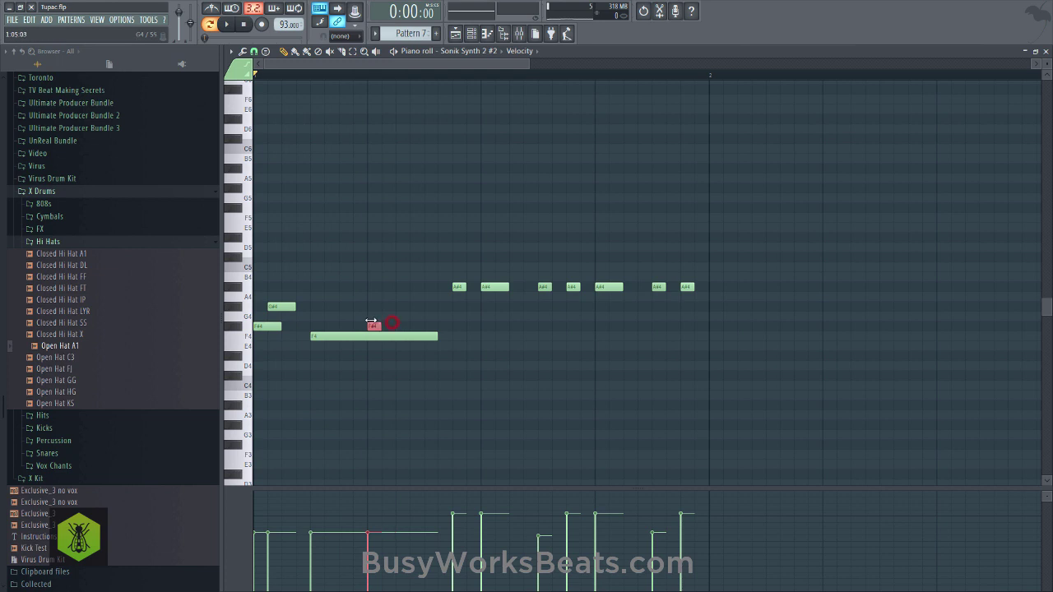
Place an F#4 note above the end of the long F4 at 1:06:00, with a length of 0:00:12, checking it in playback.
{"action": "key", "text": "space"}
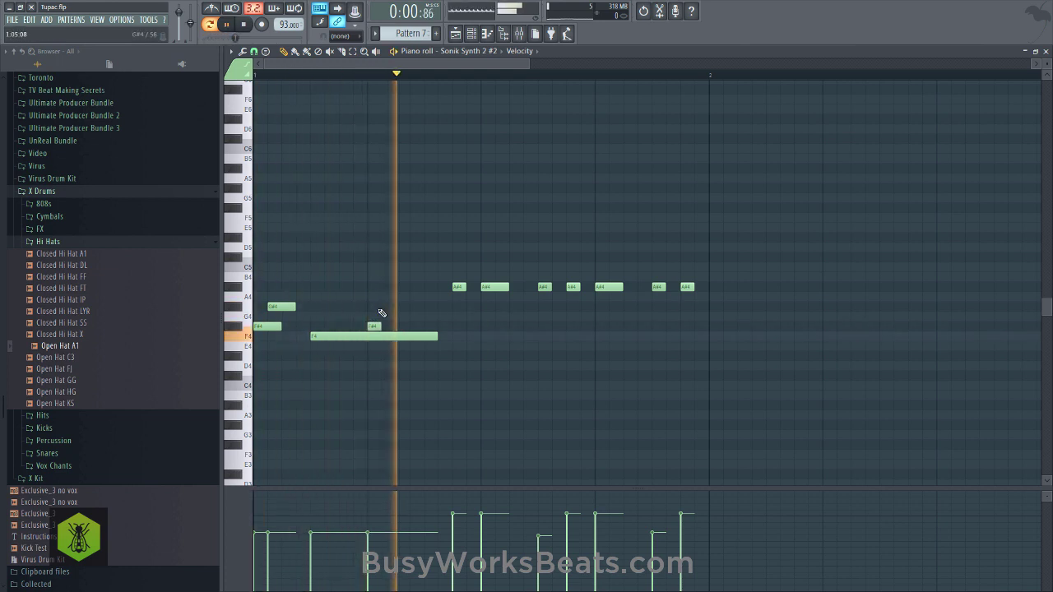
{"action": "left_click_drag", "start_coordinate": [373, 327], "coordinate": [396, 326]}
{"action": "key", "text": "space"}
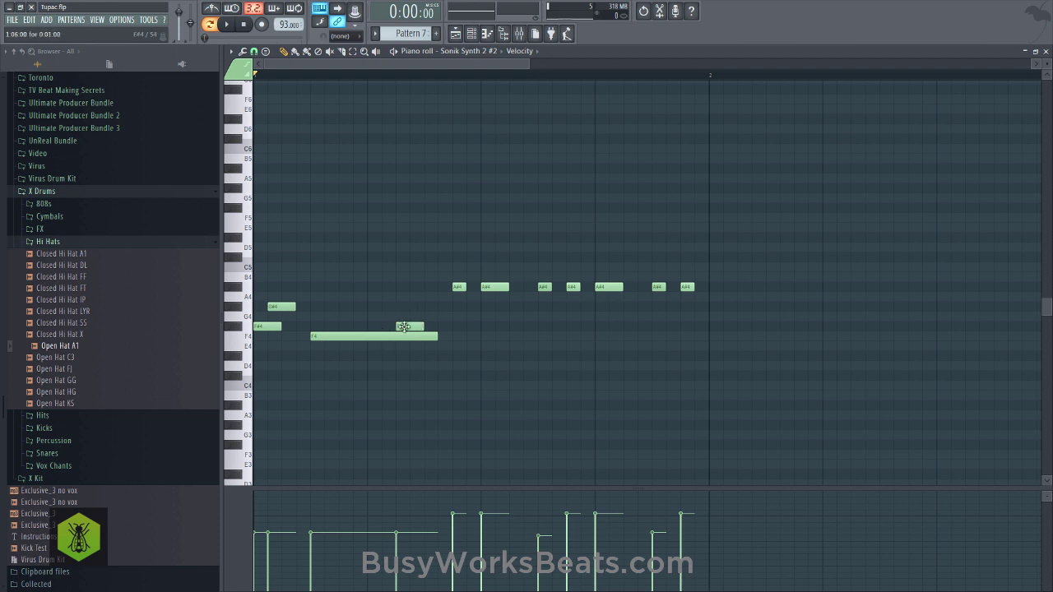
{"action": "key", "text": "space"}
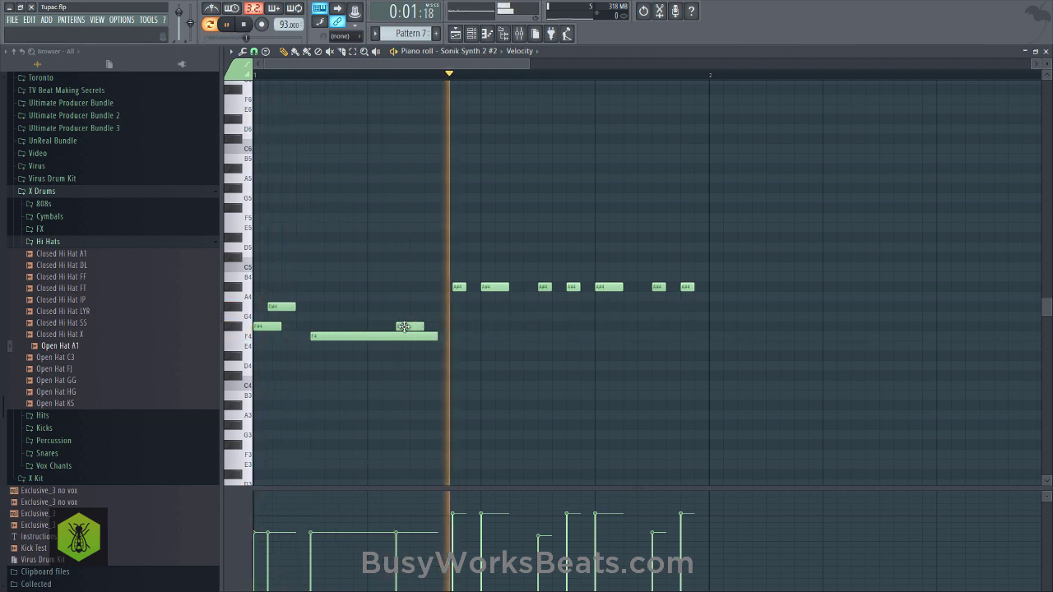
{"action": "key", "text": "space"}
{"action": "key", "text": "space"}
{"action": "left_click_drag", "start_coordinate": [423, 326], "coordinate": [409, 327]}
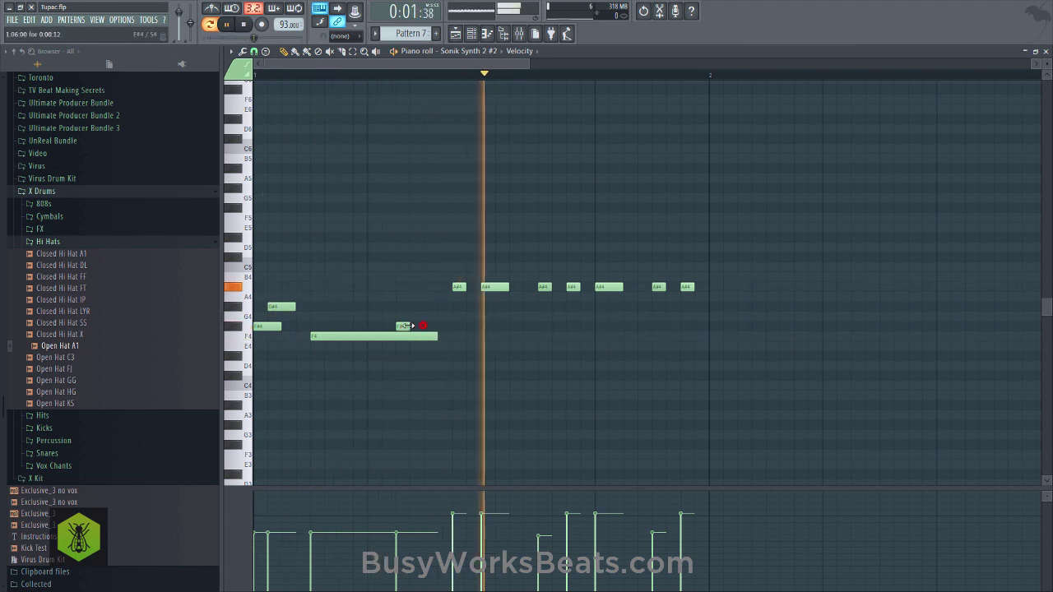
Add half-step-long E4 and D#4 notes descending after the short F#4 note, and play the run back.
{"action": "key", "text": "space"}
{"action": "key", "text": "space"}
{"action": "left_click", "coordinate": [415, 346]}
{"action": "key", "text": "space"}
{"action": "left_click", "coordinate": [428, 366]}
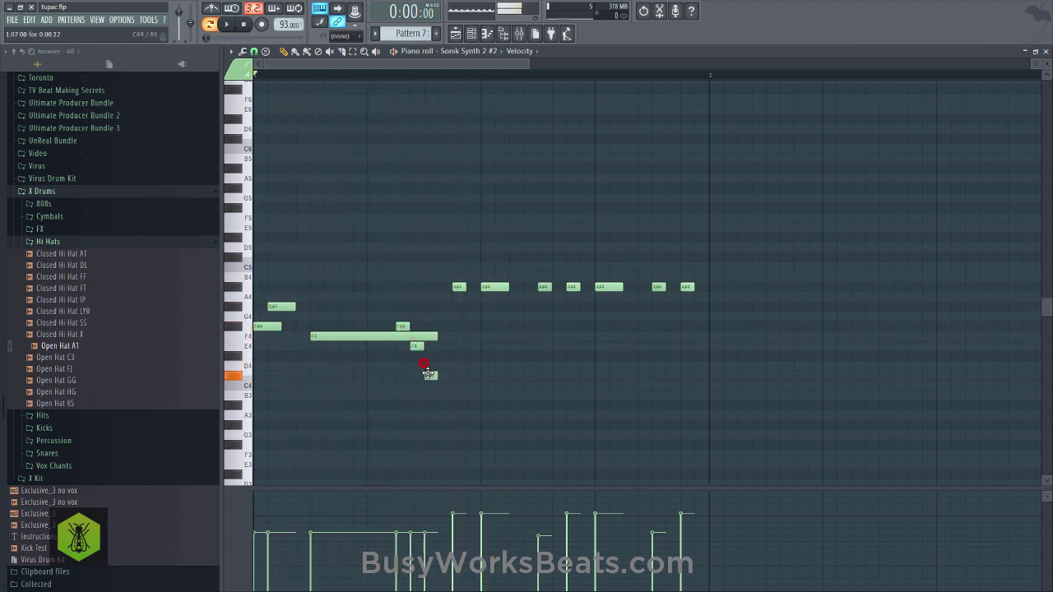
{"action": "left_click_drag", "start_coordinate": [427, 354], "coordinate": [427, 356]}
{"action": "key", "text": "space"}
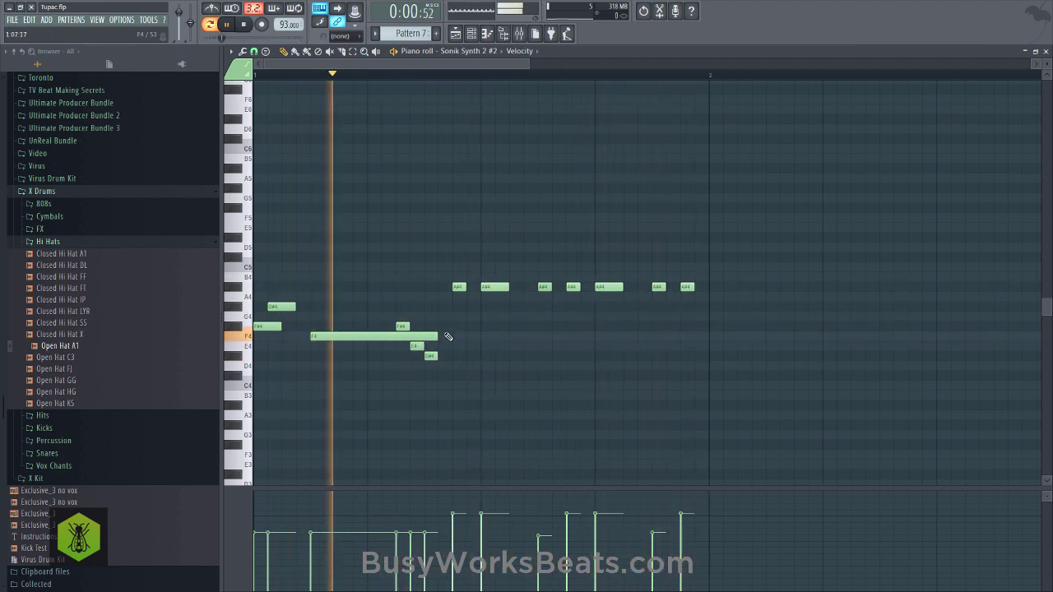
{"action": "key", "text": "space"}
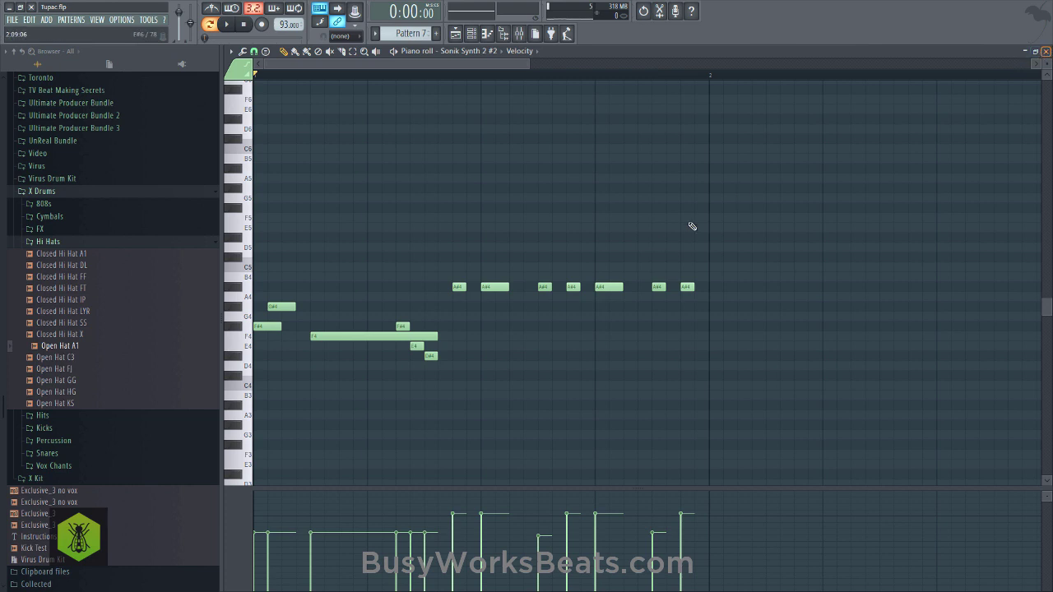
Add a G#4 lead-in at 1:13:00, shift the A#4 to 1:13:12 and extend it to the next A#4, closing the piano roll.
{"action": "key", "text": "space"}
{"action": "left_click_drag", "start_coordinate": [614, 288], "coordinate": [652, 290]}
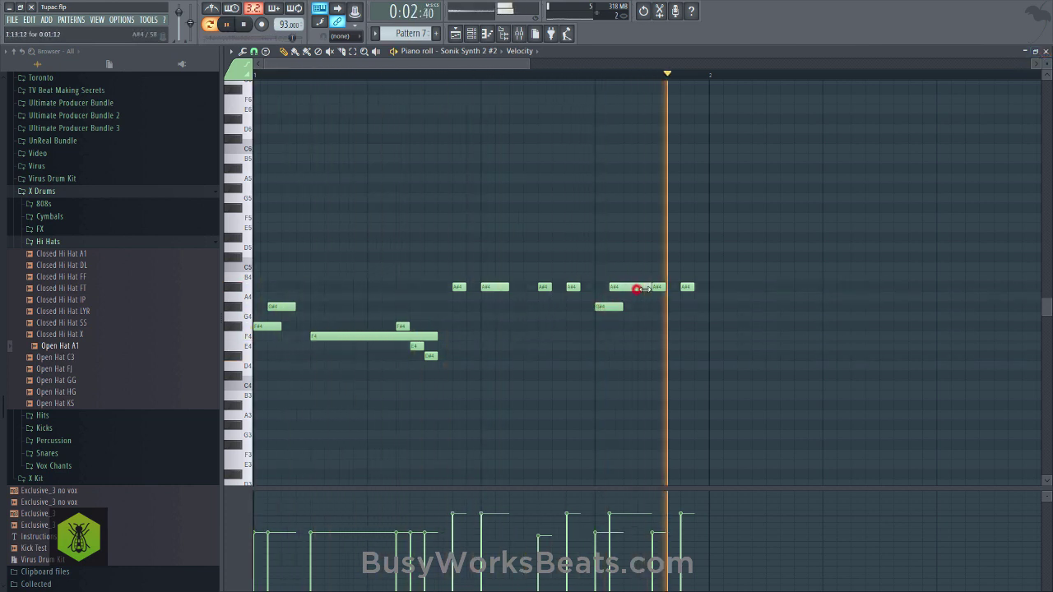
{"action": "left_click", "coordinate": [1037, 51]}
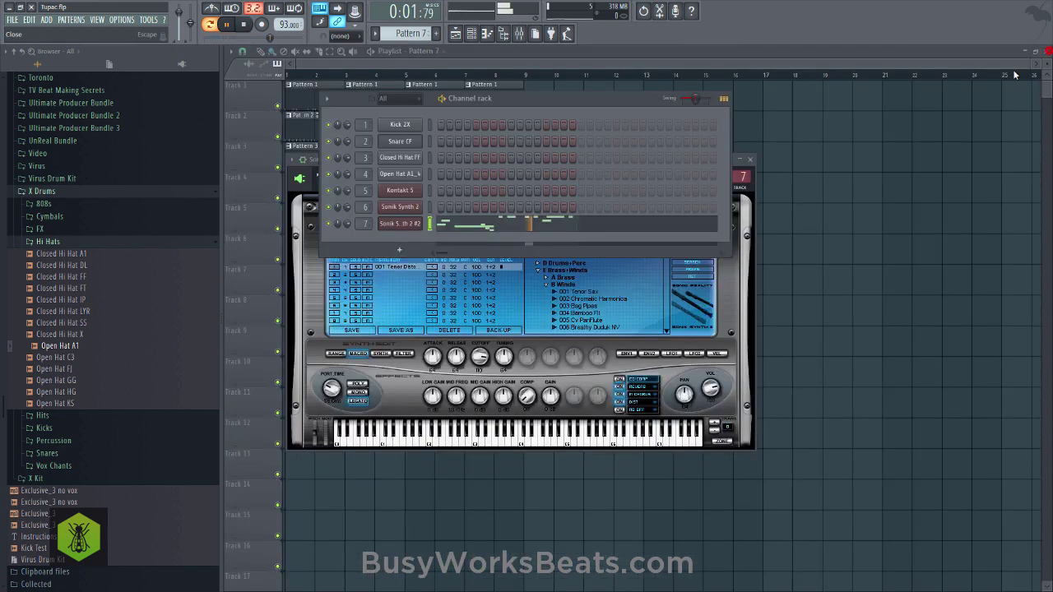
{"action": "key", "text": "space"}
Open the second Sonik Synth 2 channel's effects and audition the sax lead in Pattern 7, closing all windows when done.
{"action": "left_click", "coordinate": [473, 34]}
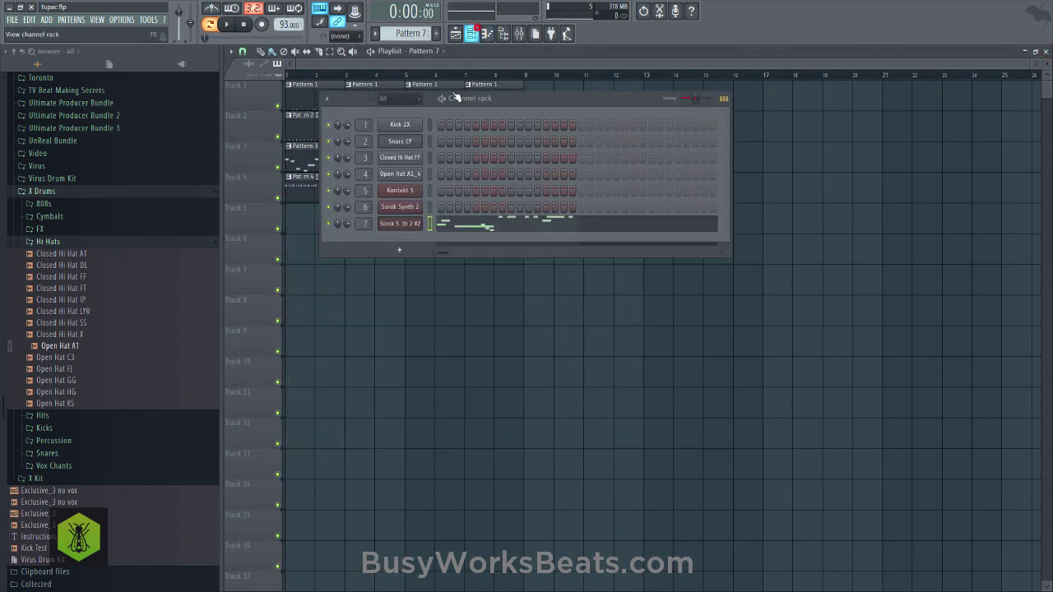
{"action": "left_click", "coordinate": [397, 222]}
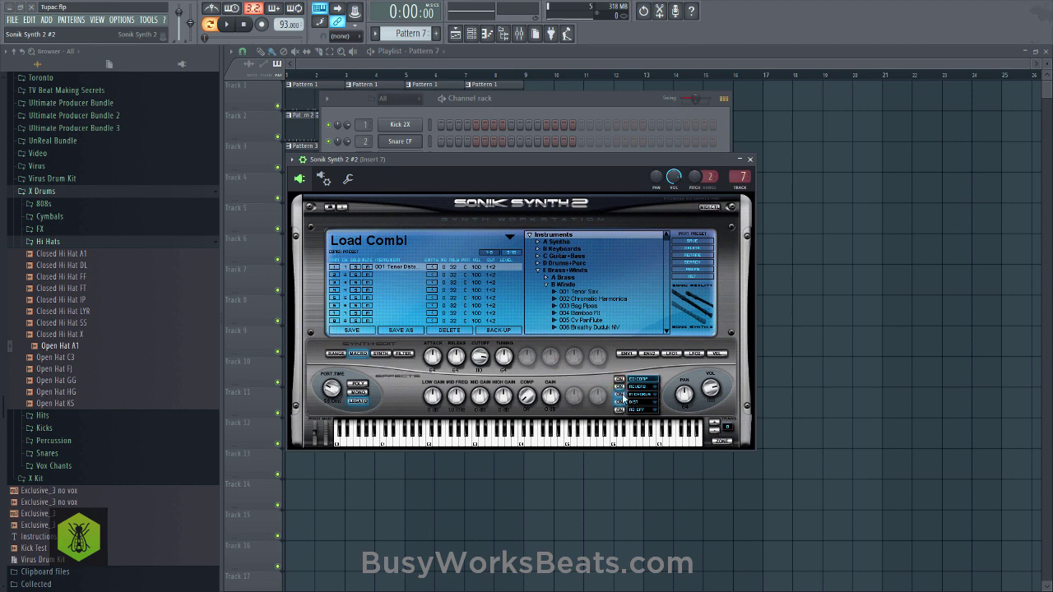
{"action": "left_click", "coordinate": [510, 109]}
{"action": "key", "text": "space"}
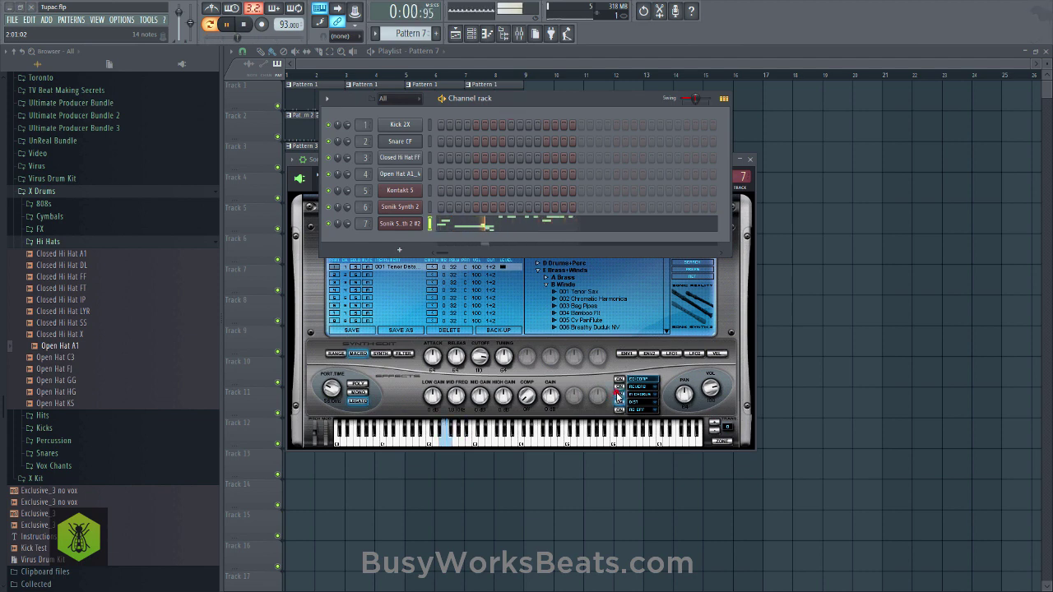
{"action": "left_click", "coordinate": [562, 106]}
{"action": "key", "text": "F12"}
{"action": "key", "text": "space"}
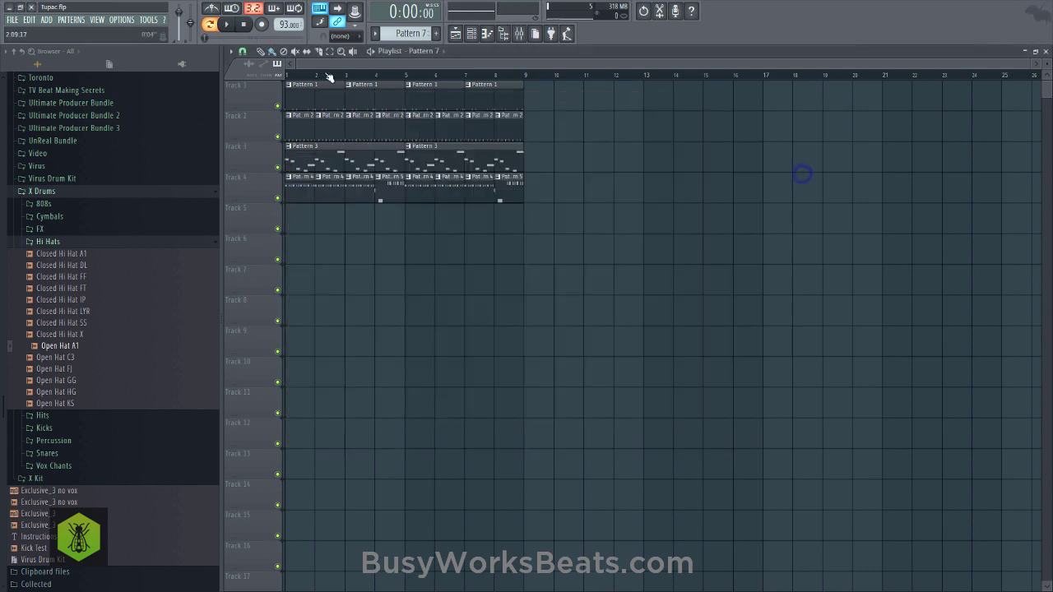
Place a Pattern 6 clip at bar 1 of Track 5 in the playlist and check it in playback.
{"action": "left_click", "coordinate": [472, 33]}
{"action": "left_click_drag", "start_coordinate": [421, 34], "coordinate": [421, 37]}
{"action": "right_click", "coordinate": [414, 399]}
{"action": "left_click", "coordinate": [294, 218]}
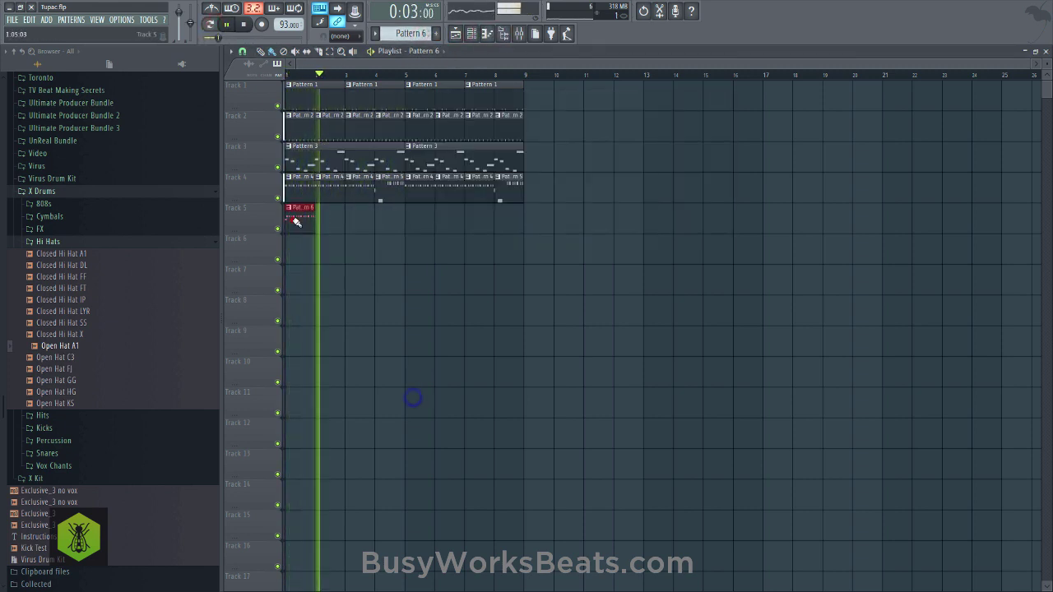
{"action": "key", "text": "space"}
Place Pattern 7 at bar 4 of Track 5 and fill bars 2 and 3 with Pattern 6, stopping playback.
{"action": "left_click", "coordinate": [477, 33]}
{"action": "left_click_drag", "start_coordinate": [417, 35], "coordinate": [417, 31]}
{"action": "right_click", "coordinate": [427, 325]}
{"action": "left_click", "coordinate": [383, 220]}
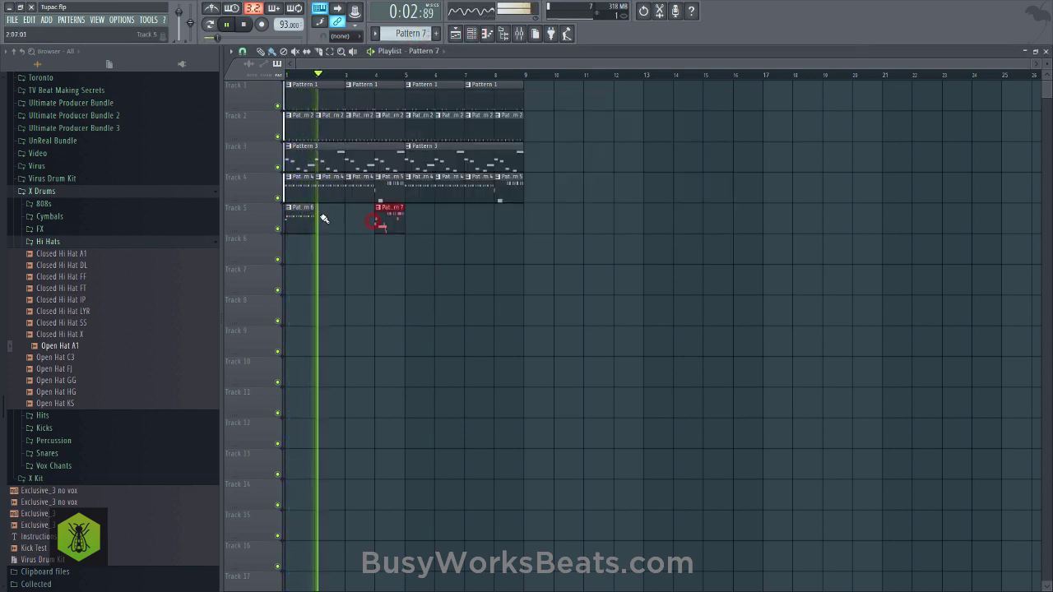
{"action": "left_click_drag", "start_coordinate": [306, 218], "coordinate": [360, 220]}
{"action": "key", "text": "space"}
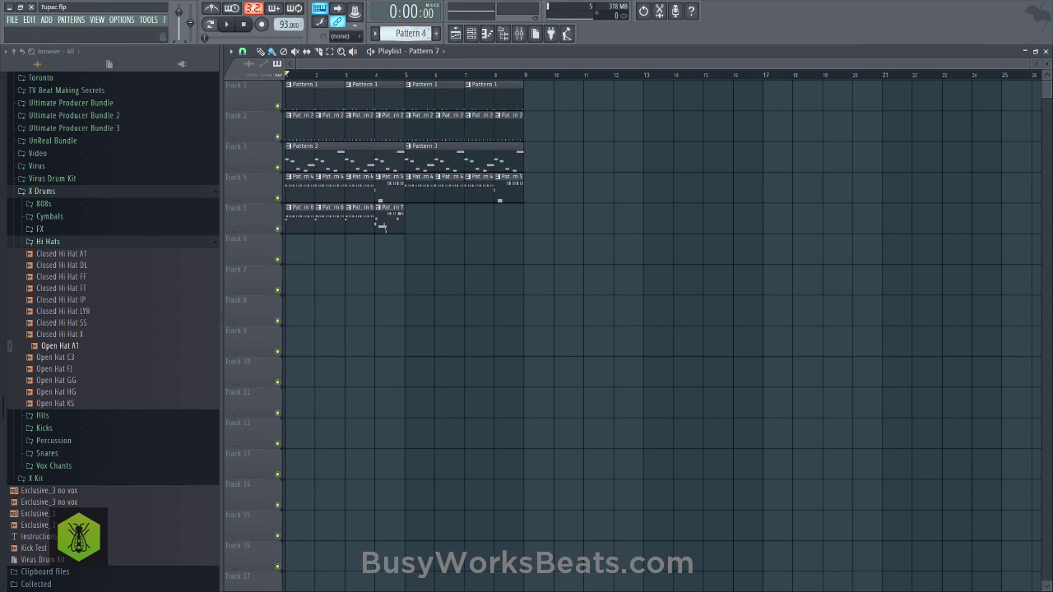
Delete the short A#4 notes between the longer ones in Pattern 4's Sonik Synth 2 part, over the first three beats.
{"action": "left_click", "coordinate": [472, 36]}
{"action": "left_click", "coordinate": [453, 199]}
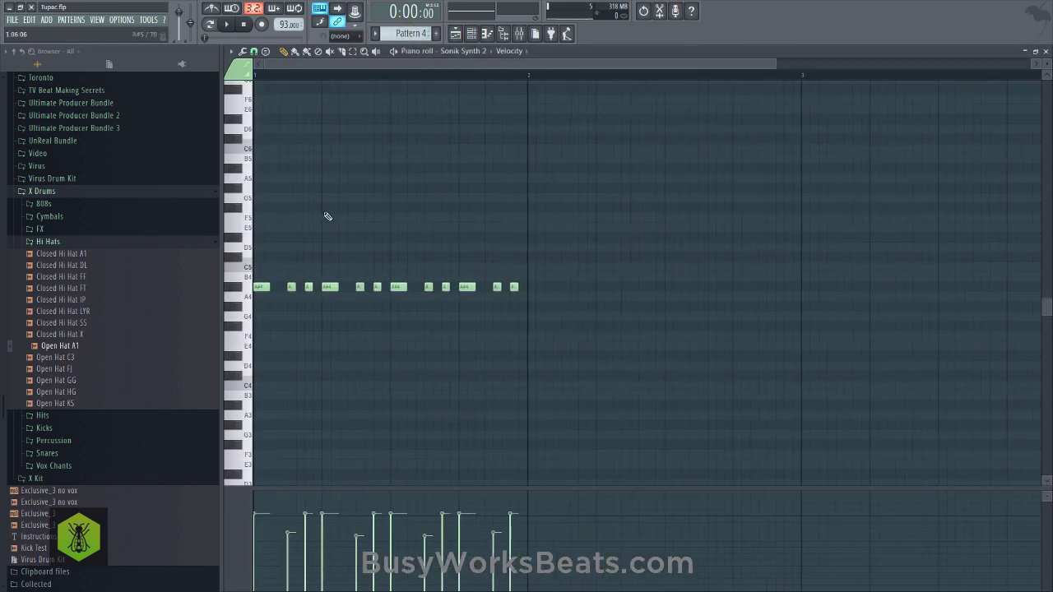
{"action": "left_click_drag", "start_coordinate": [285, 274], "coordinate": [300, 303]}
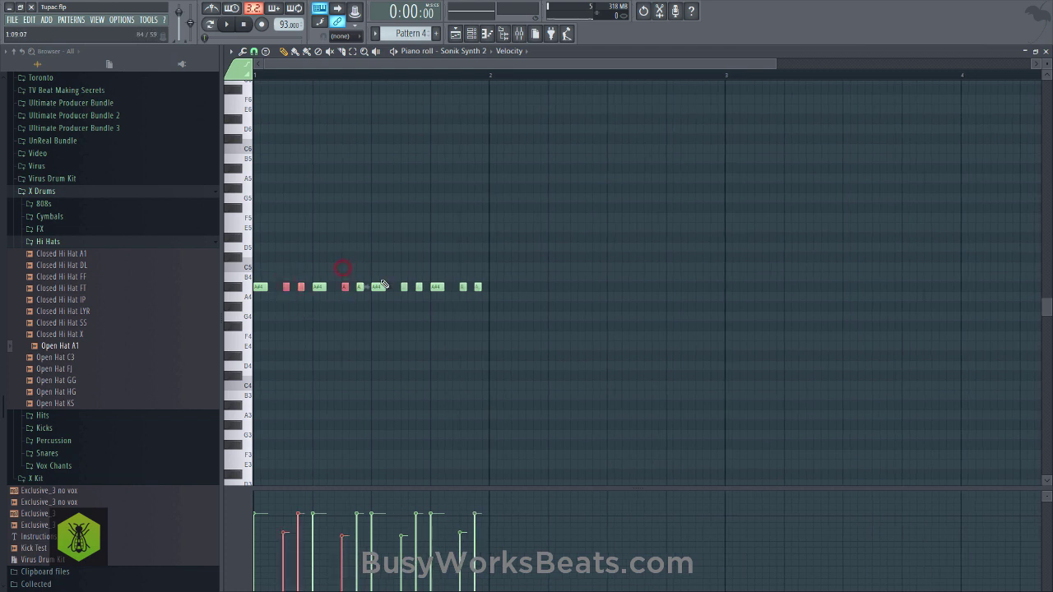
{"action": "key", "text": "Delete"}
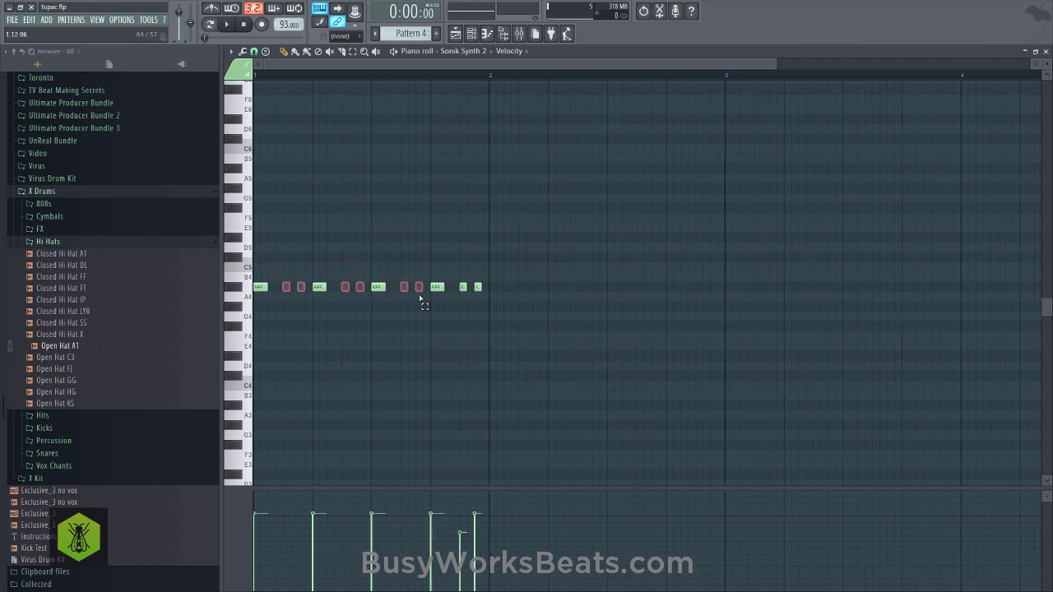
Delete the selected short notes from Pattern 4, play the result, and close the piano roll.
{"action": "key", "text": "space"}
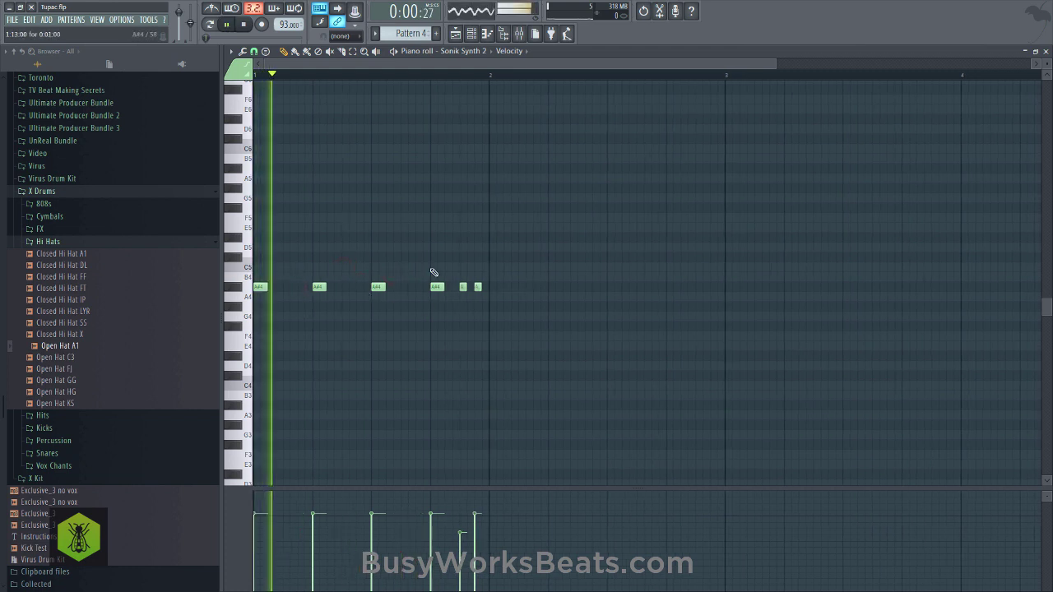
{"action": "left_click", "coordinate": [1047, 51]}
{"action": "key", "text": "space"}
Set the time shift of the Sonik Synth 2 channel to 0:04 and close its settings.
{"action": "left_click", "coordinate": [414, 209]}
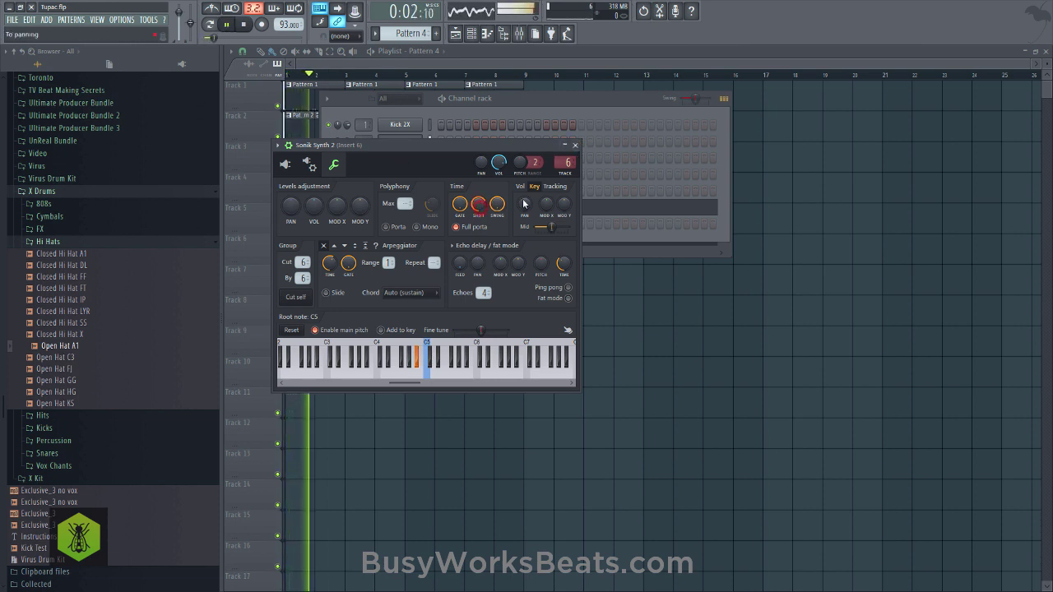
{"action": "left_click", "coordinate": [574, 145]}
{"action": "left_click", "coordinate": [406, 206]}
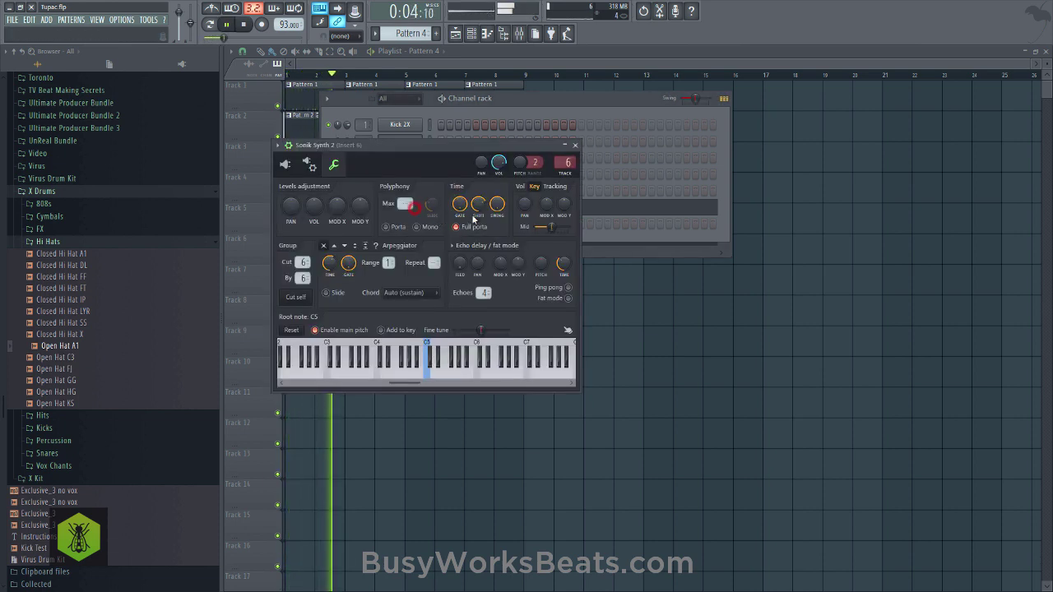
{"action": "left_click", "coordinate": [476, 203]}
{"action": "left_click", "coordinate": [480, 202]}
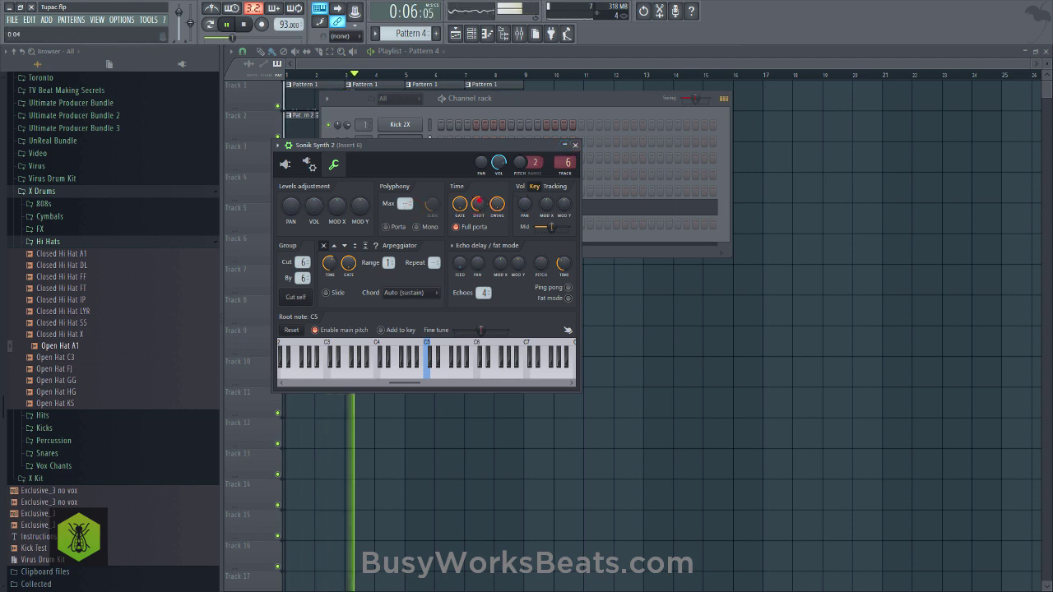
{"action": "left_click", "coordinate": [575, 145]}
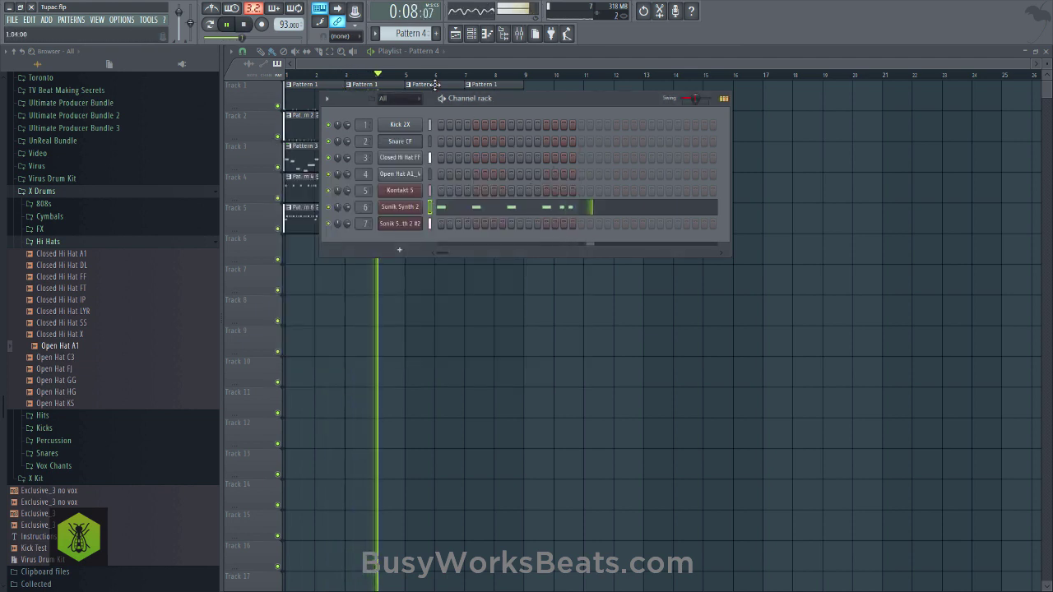
Open the Pattern 6 notes of Sonik Synth 2 #2, transpose them down an octave, and play the song.
{"action": "left_click", "coordinate": [412, 34]}
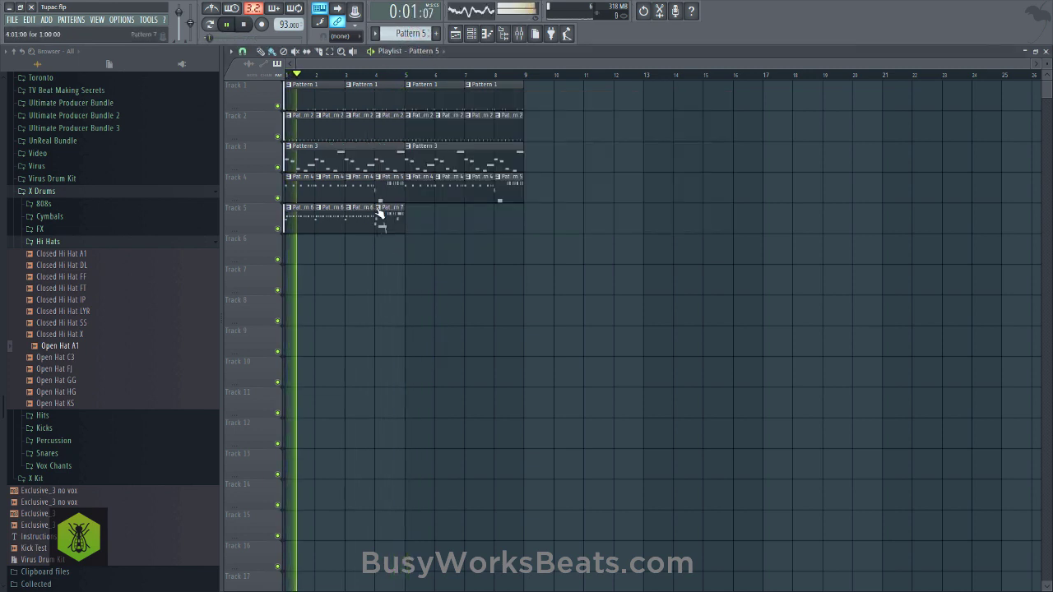
{"action": "key", "text": "space"}
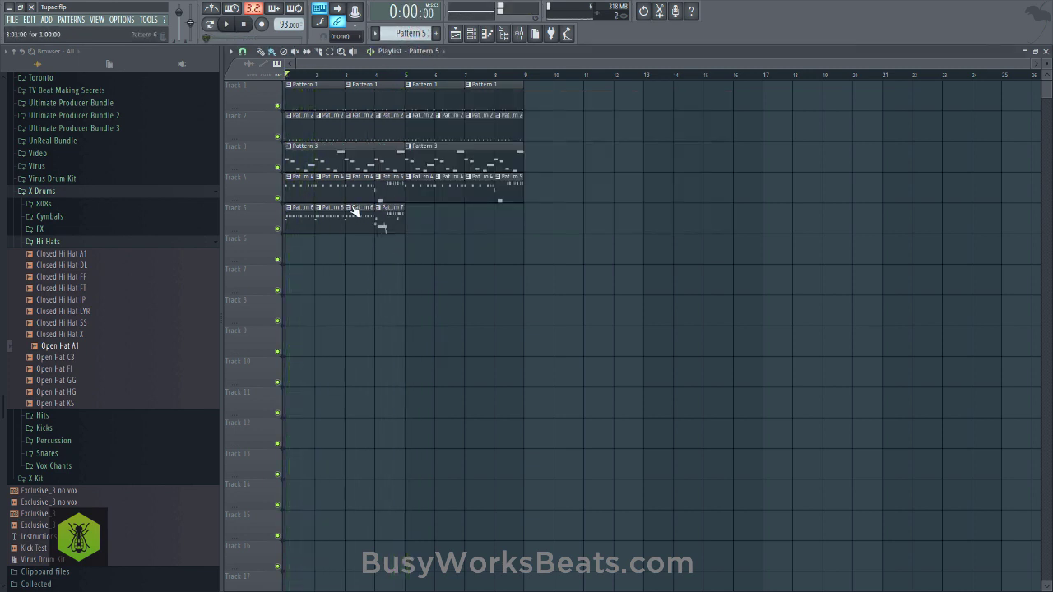
{"action": "left_click", "coordinate": [354, 212]}
{"action": "left_click", "coordinate": [367, 247]}
{"action": "key", "text": "ctrl+Down"}
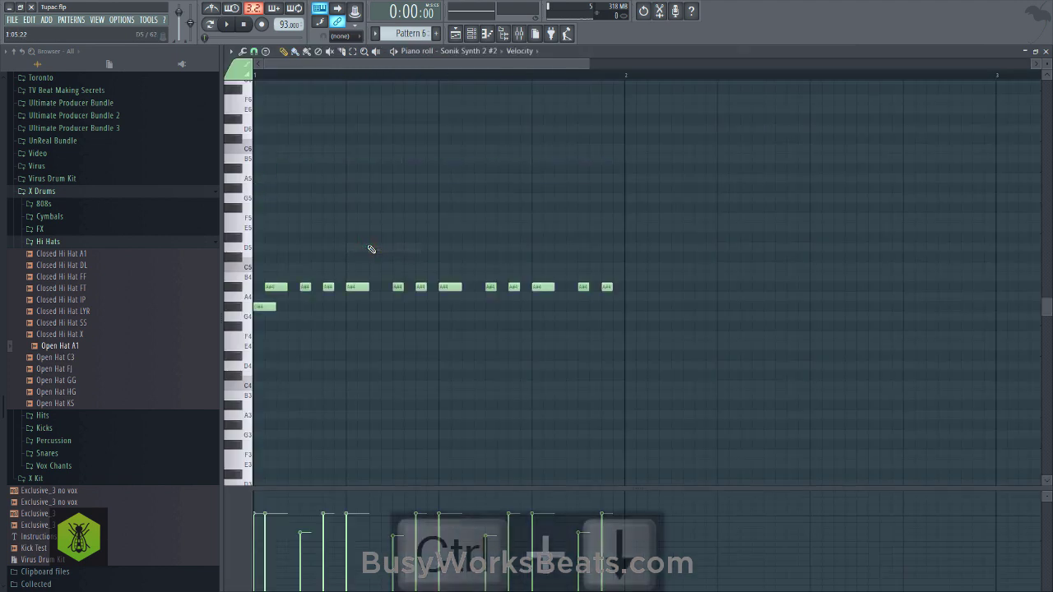
{"action": "key", "text": "space"}
{"action": "left_click", "coordinate": [1046, 51]}
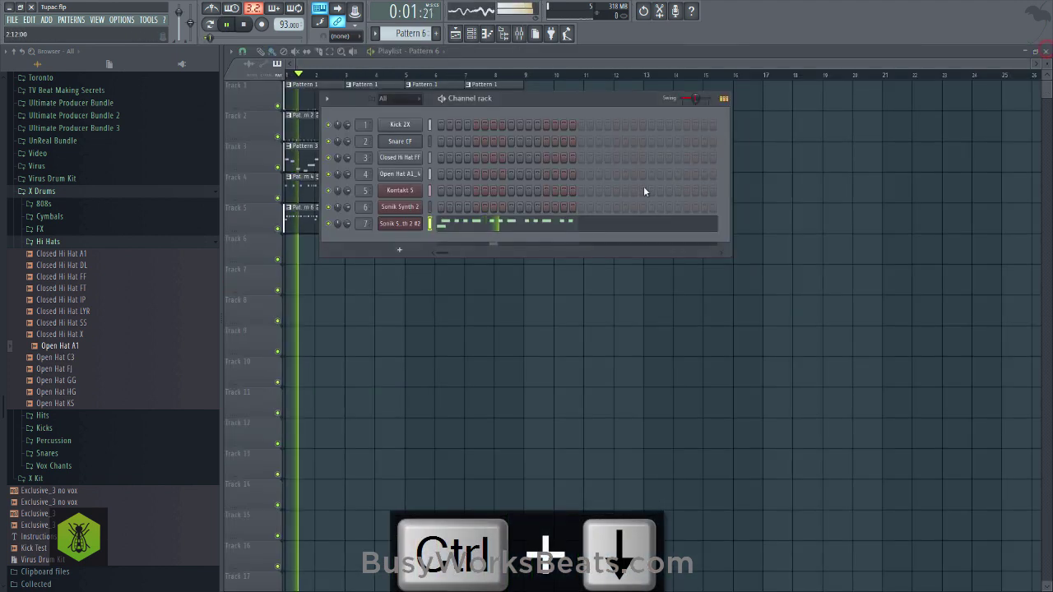
Open Sonik Synth 2 #2, show its chorus effect settings, and toggle the distortion effect.
{"action": "left_click", "coordinate": [399, 223]}
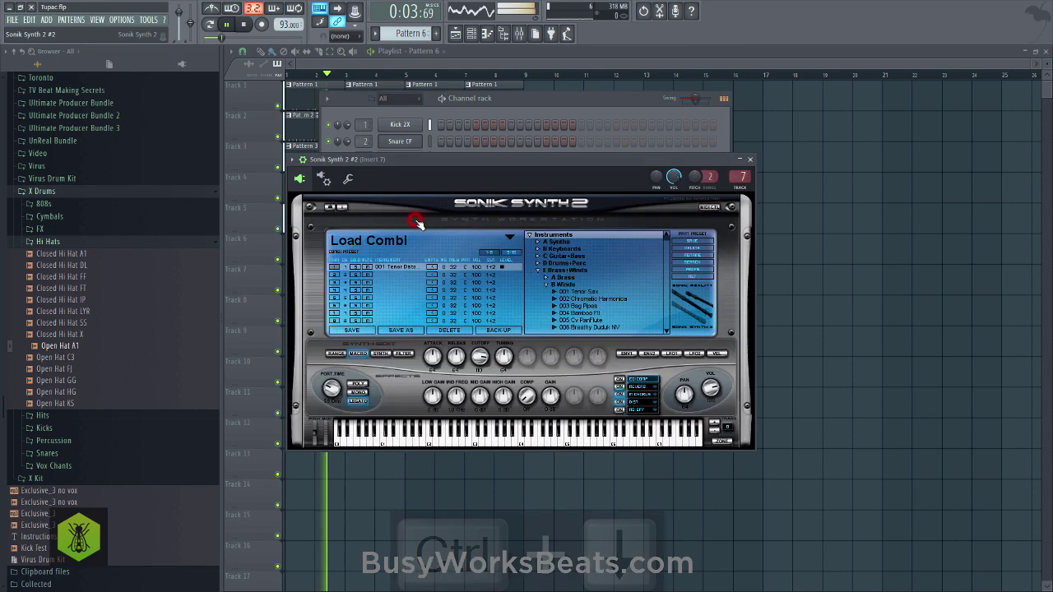
{"action": "left_click", "coordinate": [639, 396]}
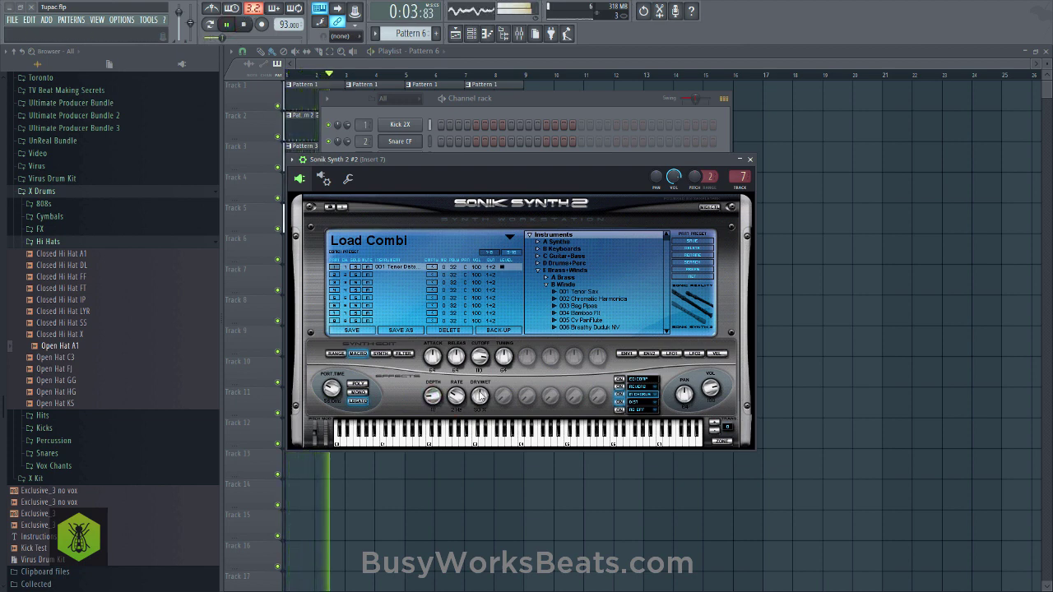
{"action": "left_click", "coordinate": [620, 402]}
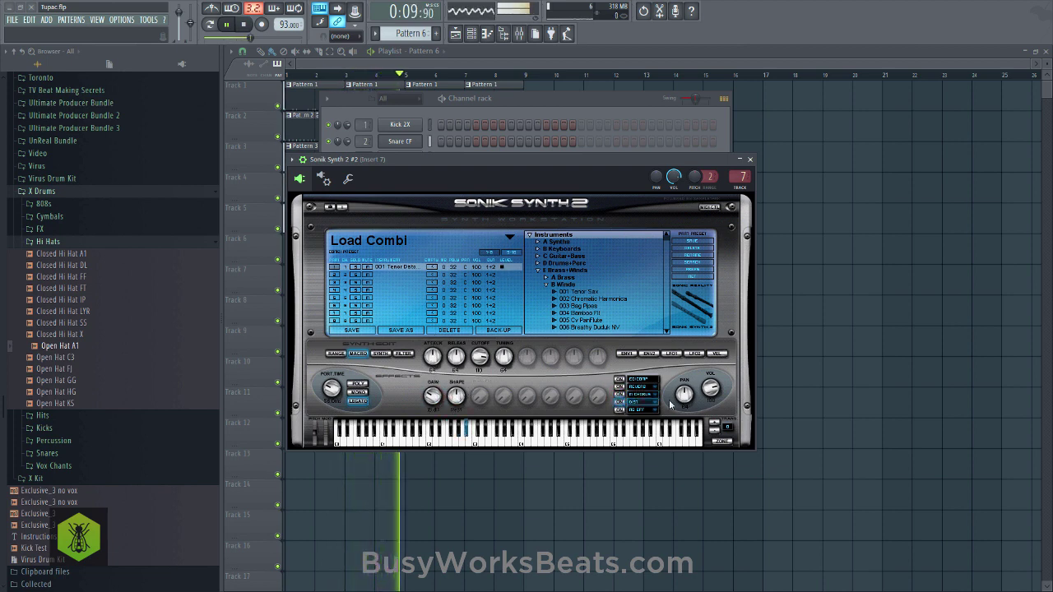
Put the synth window away, bring back the channel rack, and stop playback.
{"action": "left_click", "coordinate": [476, 99]}
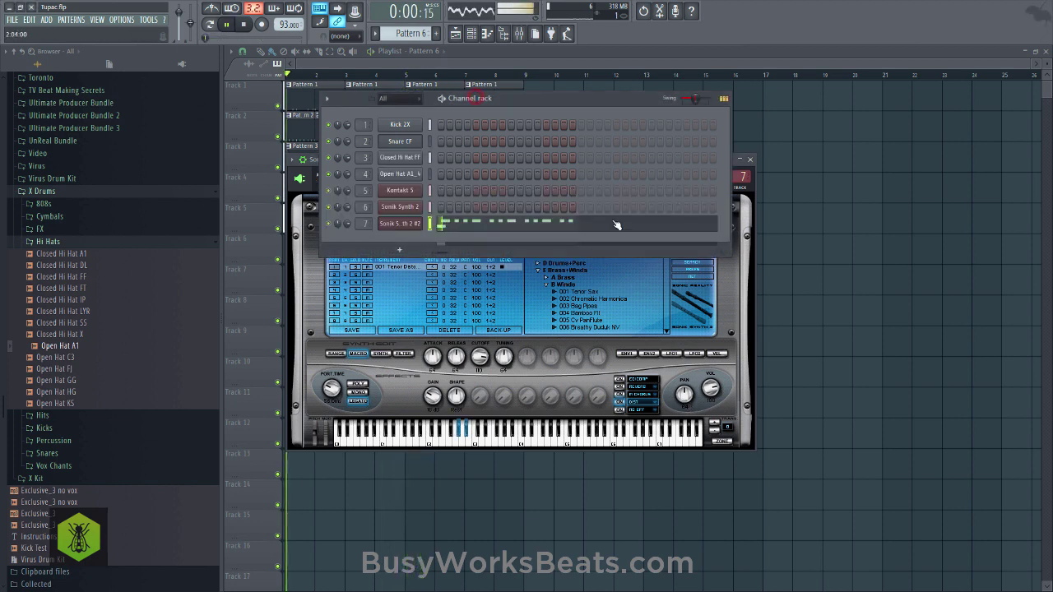
{"action": "left_click", "coordinate": [766, 195]}
{"action": "right_click", "coordinate": [768, 195]}
{"action": "left_click", "coordinate": [471, 33]}
{"action": "key", "text": "space"}
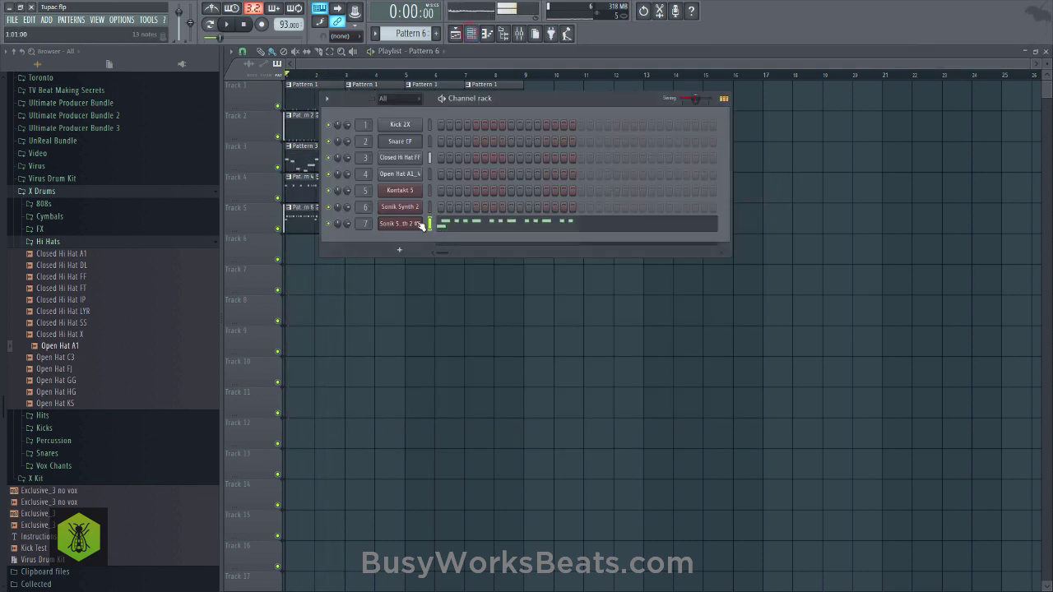
Set the pitch range of Sonik Synth 2 #2 to 3 semitones, try its channel pitch, and close the plugin.
{"action": "left_click", "coordinate": [421, 224]}
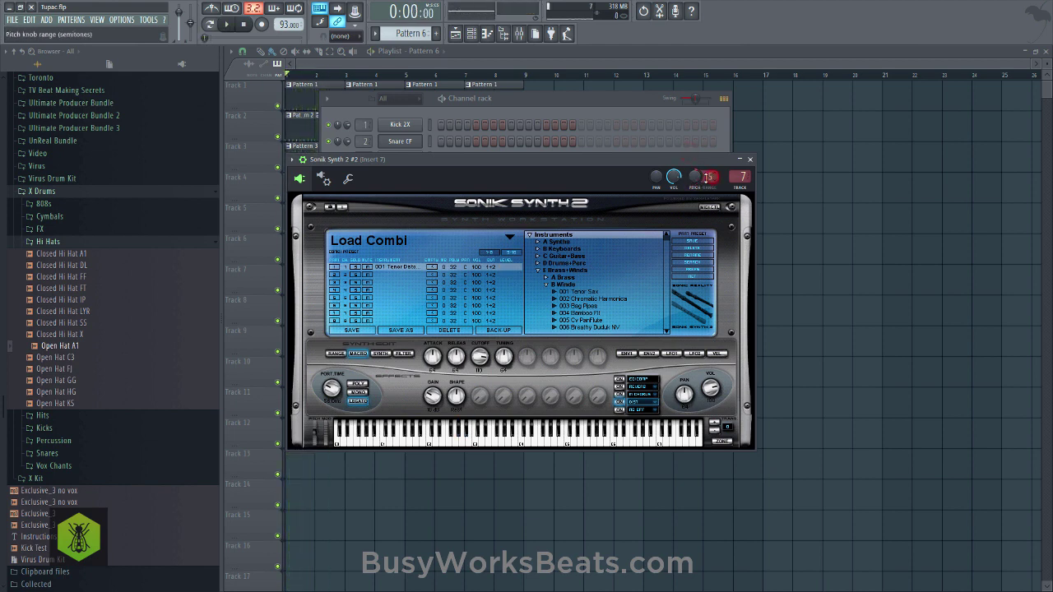
{"action": "left_click_drag", "start_coordinate": [697, 179], "coordinate": [698, 144]}
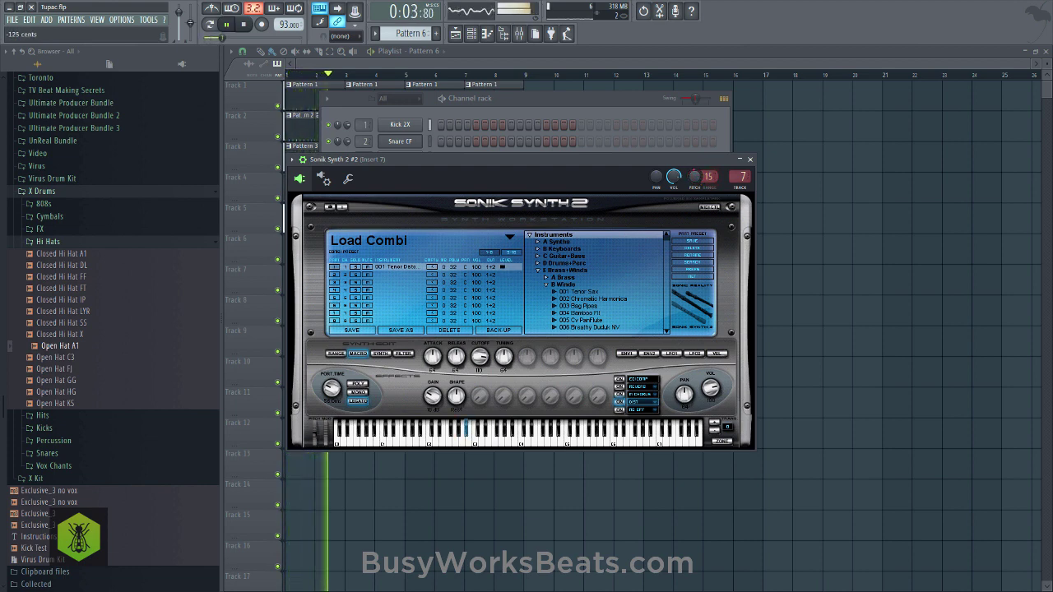
{"action": "right_click", "coordinate": [708, 176]}
{"action": "left_click", "coordinate": [715, 181]}
{"action": "mouse_move", "coordinate": [699, 179]}
{"action": "left_mouse_down"}
{"action": "mouse_move", "coordinate": [710, 174]}
{"action": "mouse_move", "coordinate": [699, 171]}
{"action": "left_mouse_up"}
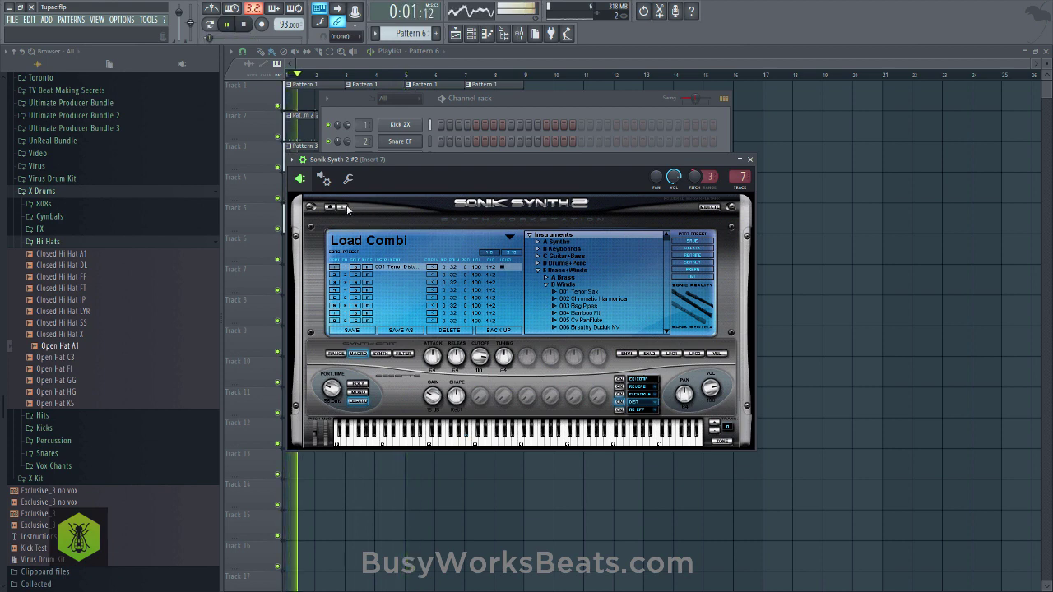
{"action": "left_click", "coordinate": [749, 159]}
Load Fruity Parametric EQ 2 into the first effect slot of mixer Insert 7.
{"action": "left_click", "coordinate": [519, 32]}
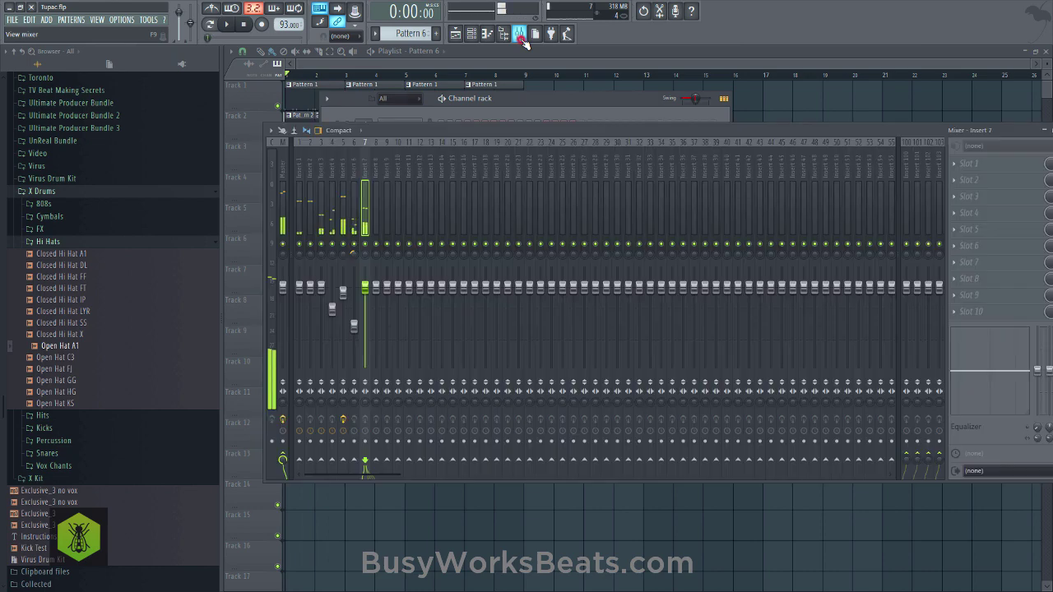
{"action": "left_click", "coordinate": [960, 164]}
{"action": "left_click", "coordinate": [655, 150]}
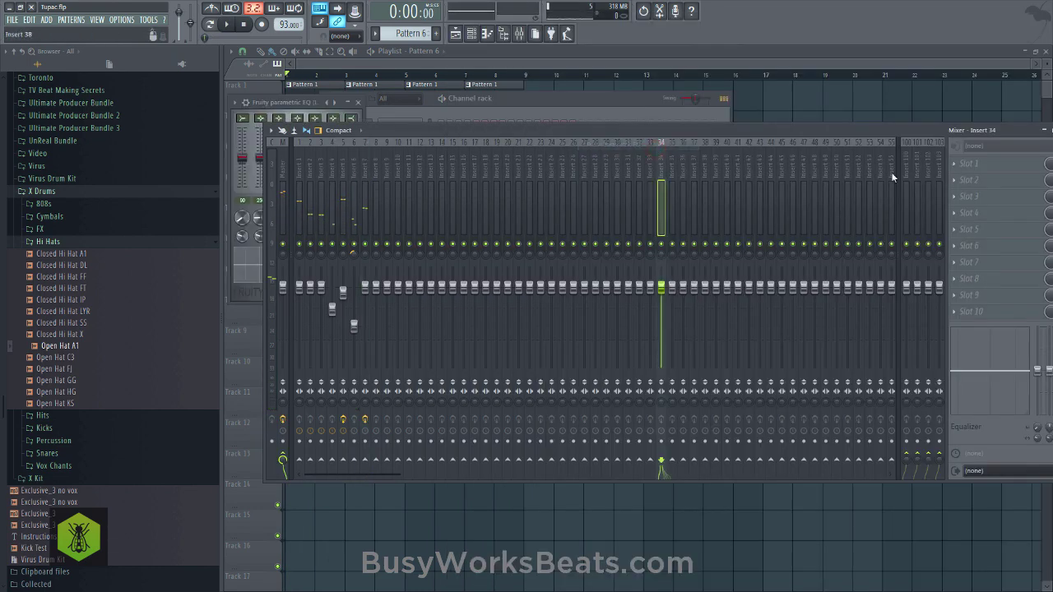
{"action": "left_click", "coordinate": [366, 166]}
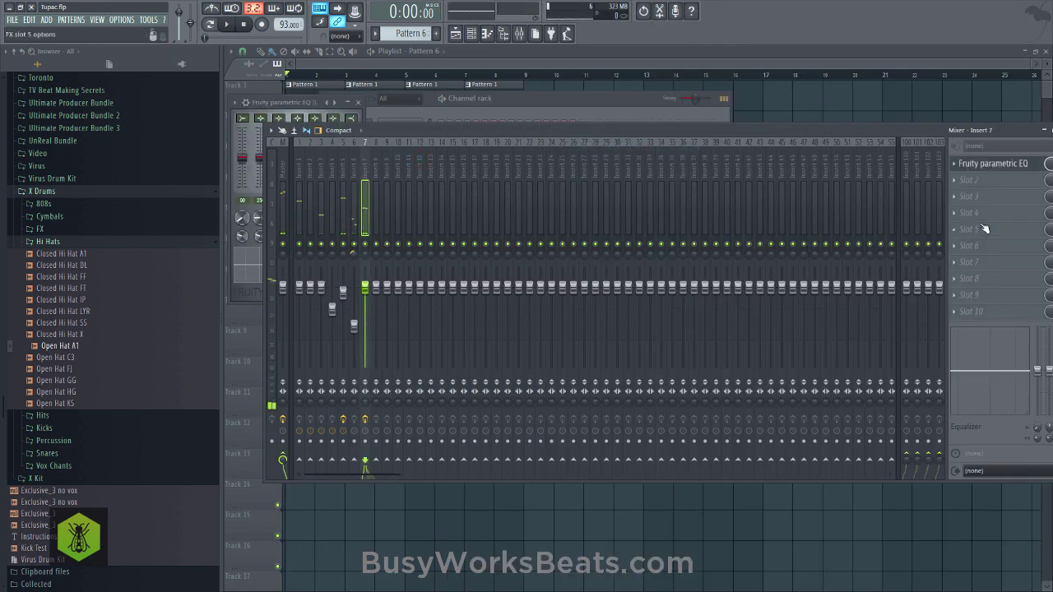
{"action": "left_click", "coordinate": [960, 166]}
{"action": "mouse_move", "coordinate": [959, 178]}
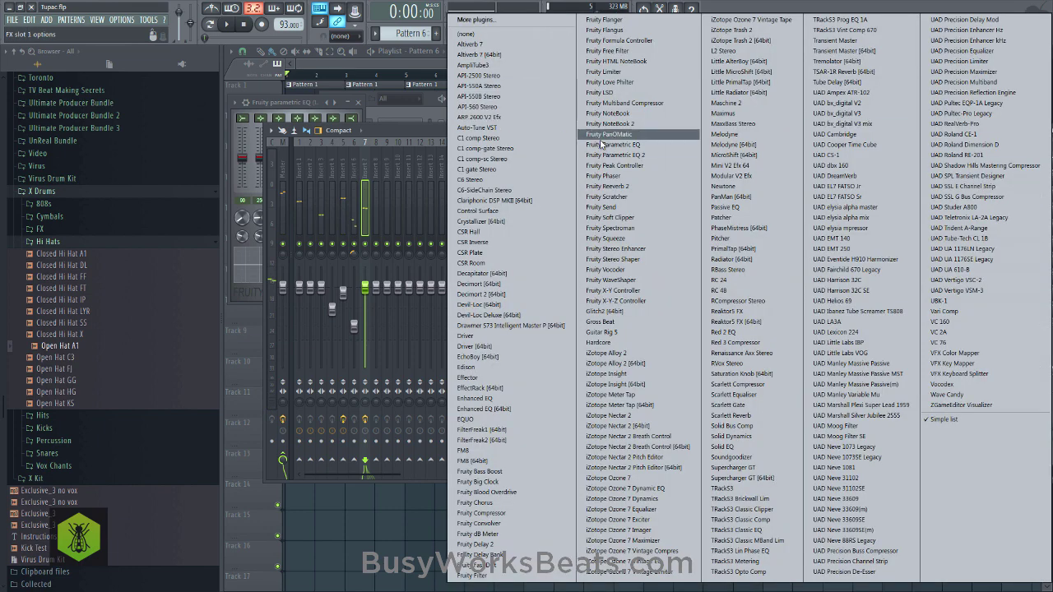
{"action": "left_click", "coordinate": [613, 154]}
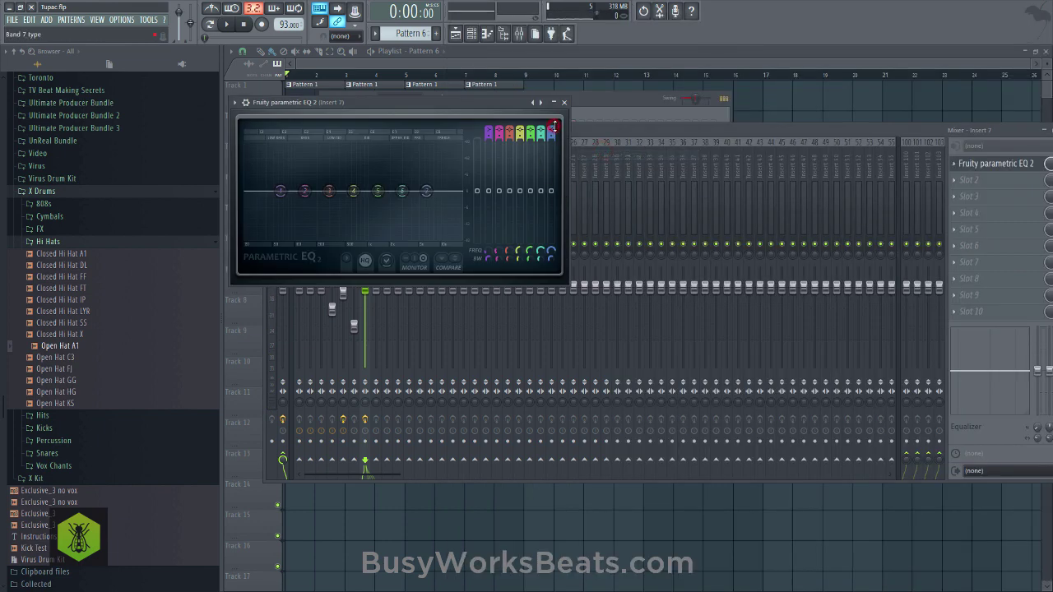
Make band 7 of the EQ a low-pass filter with its cutoff at about 2596 Hz, and play the song.
{"action": "left_click_drag", "start_coordinate": [556, 126], "coordinate": [556, 152]}
{"action": "key", "text": "space"}
{"action": "key", "text": "space"}
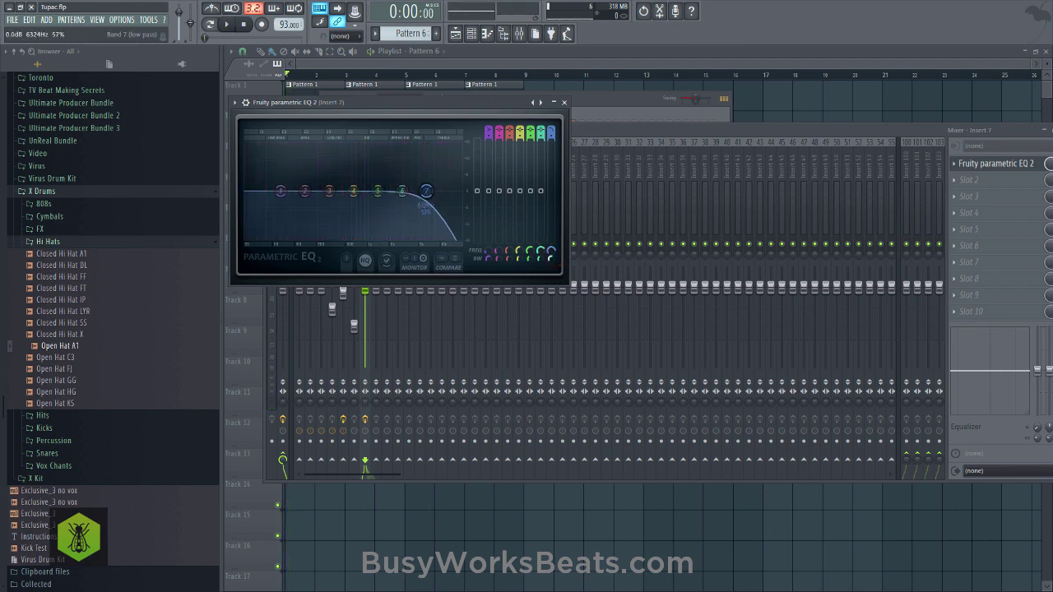
{"action": "left_click_drag", "start_coordinate": [427, 191], "coordinate": [399, 191]}
{"action": "key", "text": "space"}
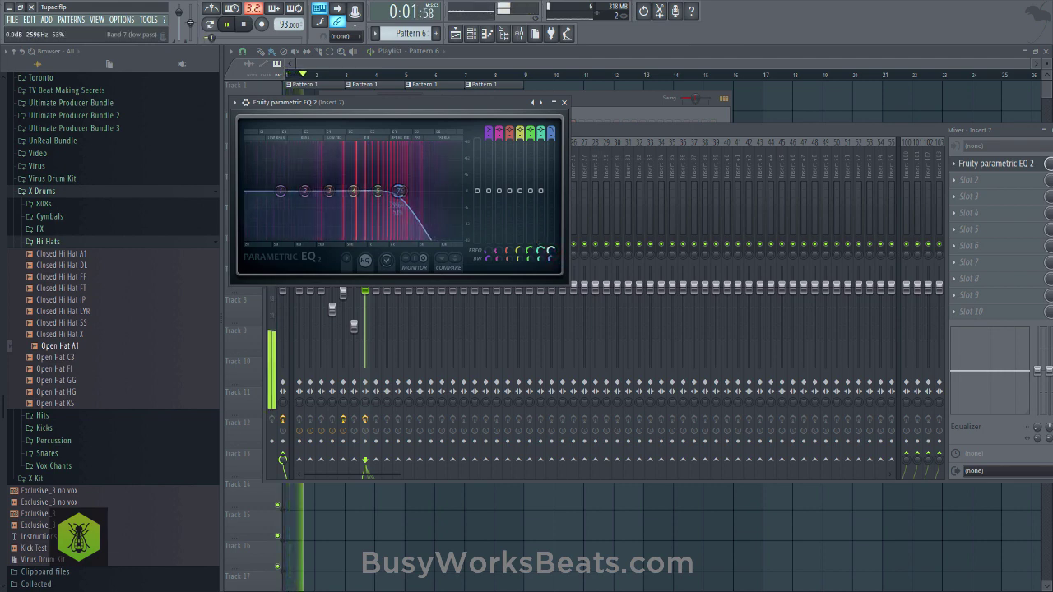
Close the EQ, lower the volume fader of mixer Insert 7, and bring up the channel rack.
{"action": "left_click", "coordinate": [564, 102]}
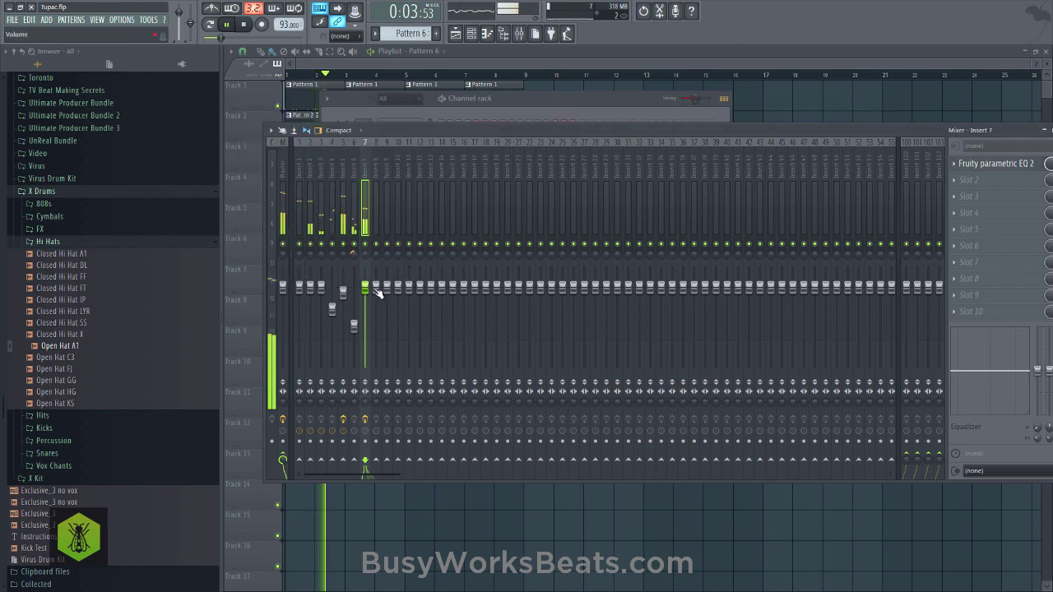
{"action": "left_click_drag", "start_coordinate": [377, 289], "coordinate": [367, 318]}
{"action": "left_click", "coordinate": [484, 99]}
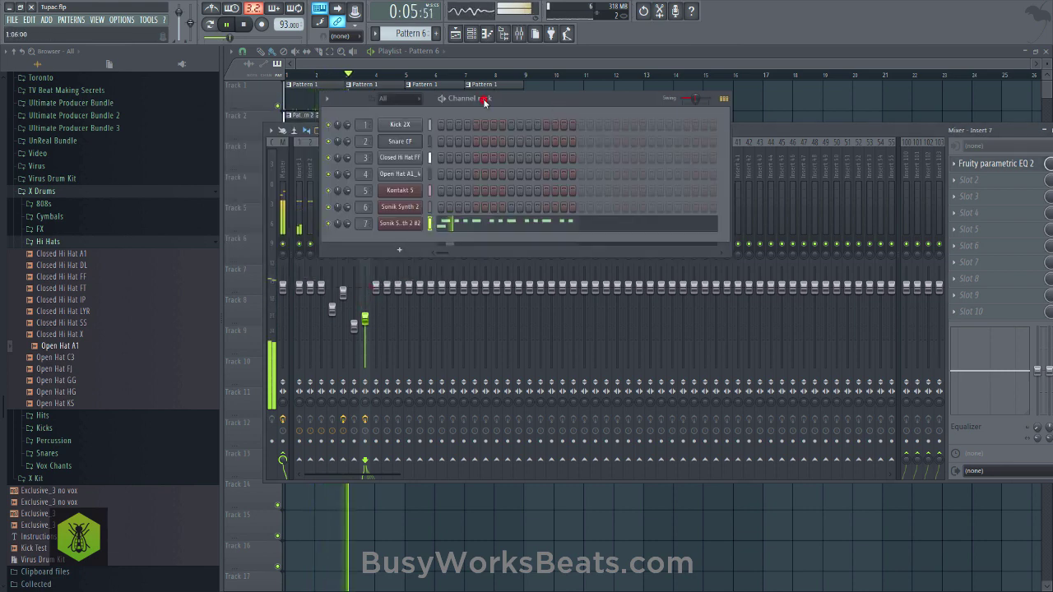
Try a channel pitch of about -165 cents on Sonik Synth 2 #2.
{"action": "left_click", "coordinate": [418, 225]}
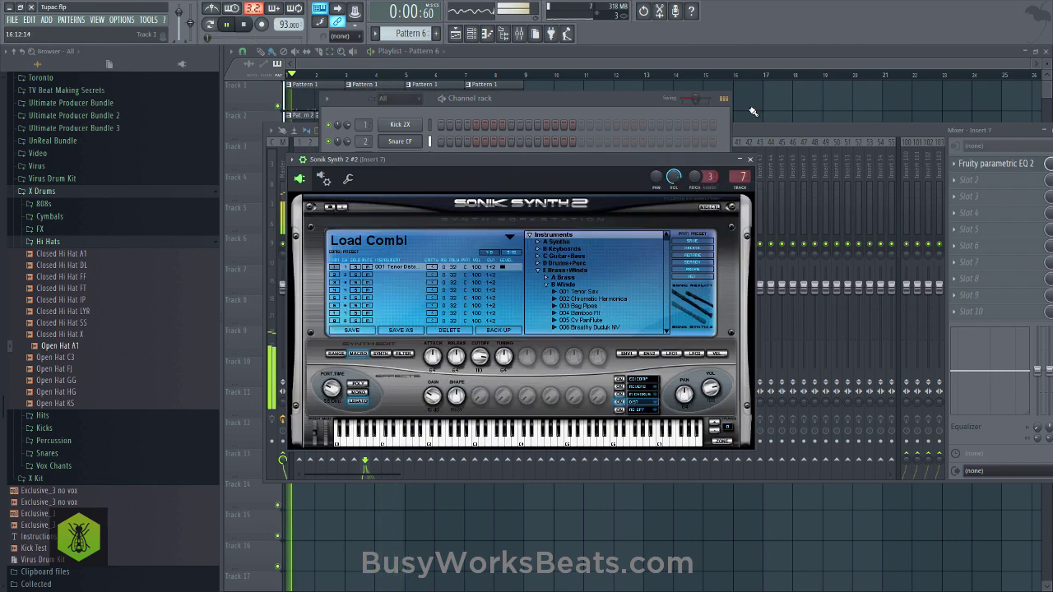
{"action": "left_click_drag", "start_coordinate": [696, 177], "coordinate": [695, 156]}
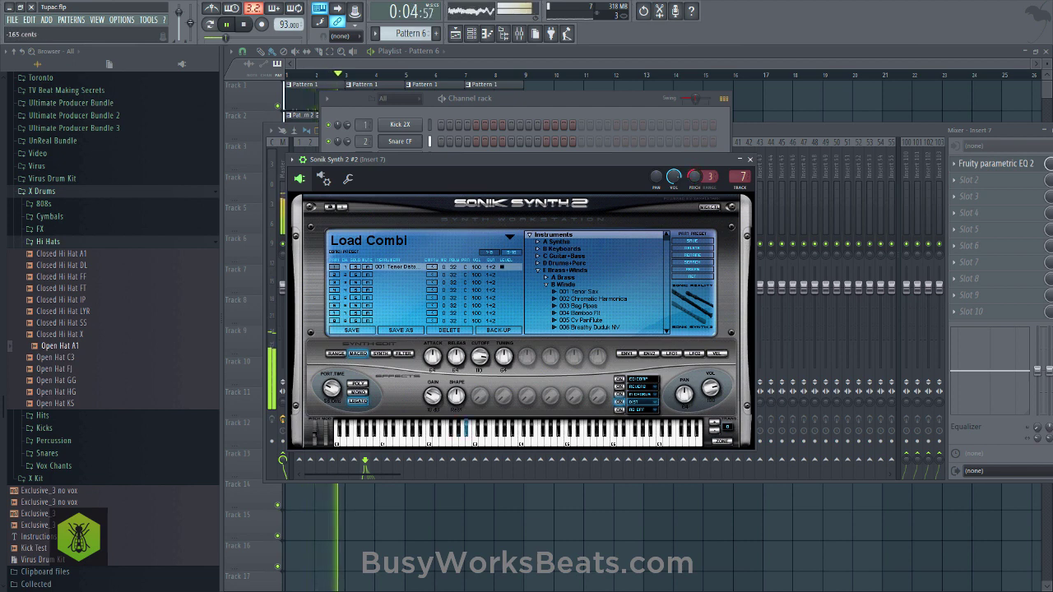
{"action": "left_click", "coordinate": [673, 129]}
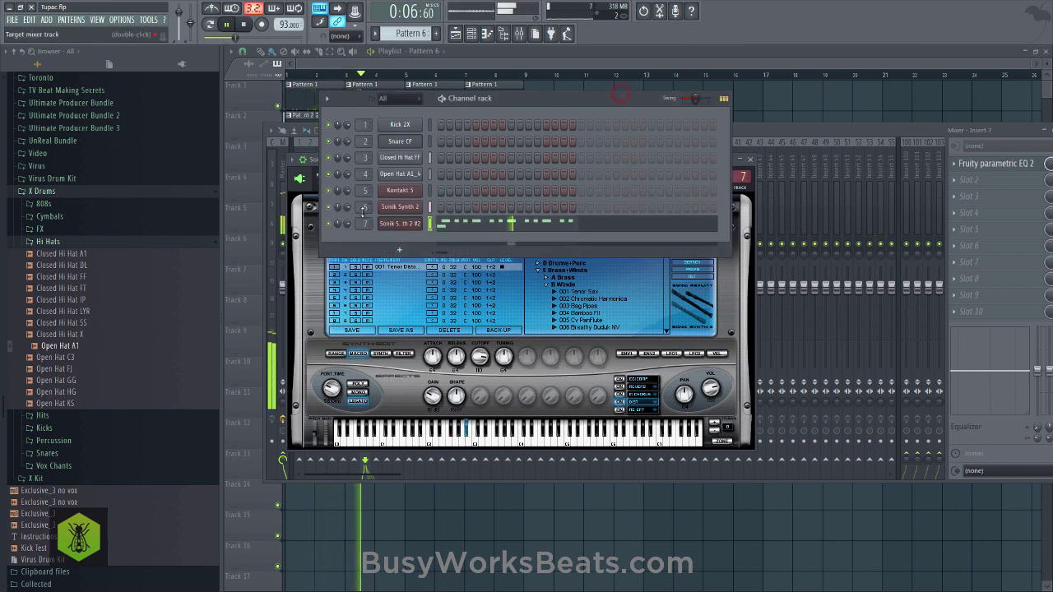
Retune the channel pitch of Sonik Synth 2 #2 to about +48 cents and close the plugin.
{"action": "left_click", "coordinate": [413, 224]}
{"action": "left_click", "coordinate": [413, 223]}
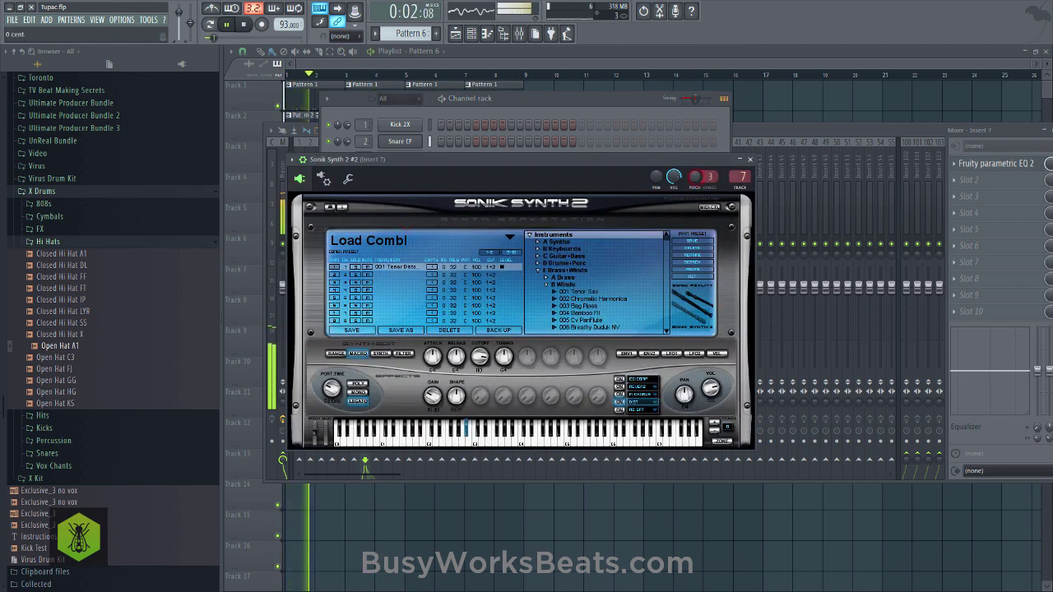
{"action": "right_click", "coordinate": [695, 176]}
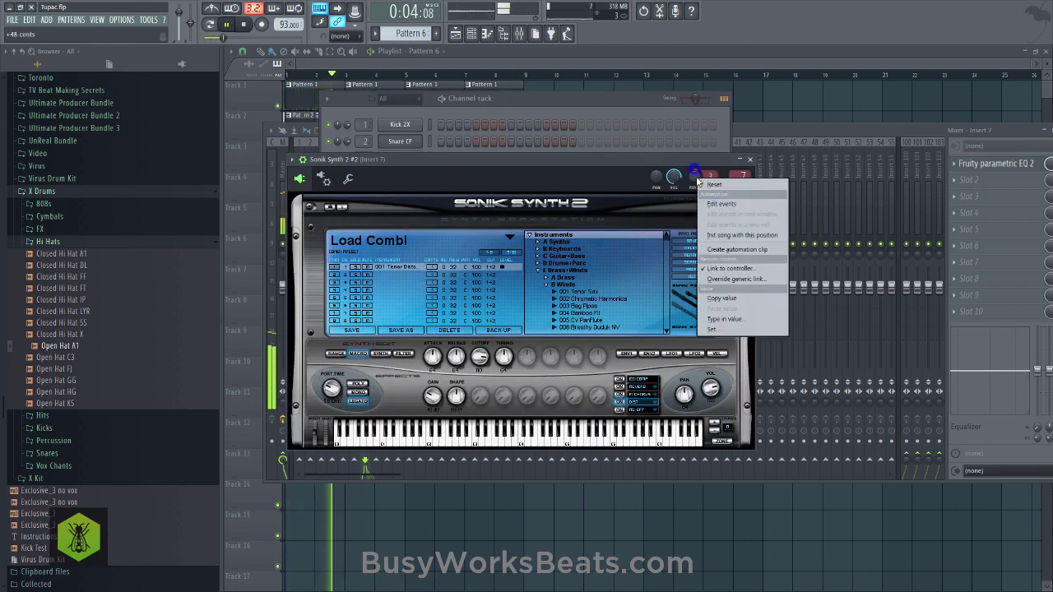
{"action": "left_click", "coordinate": [689, 160]}
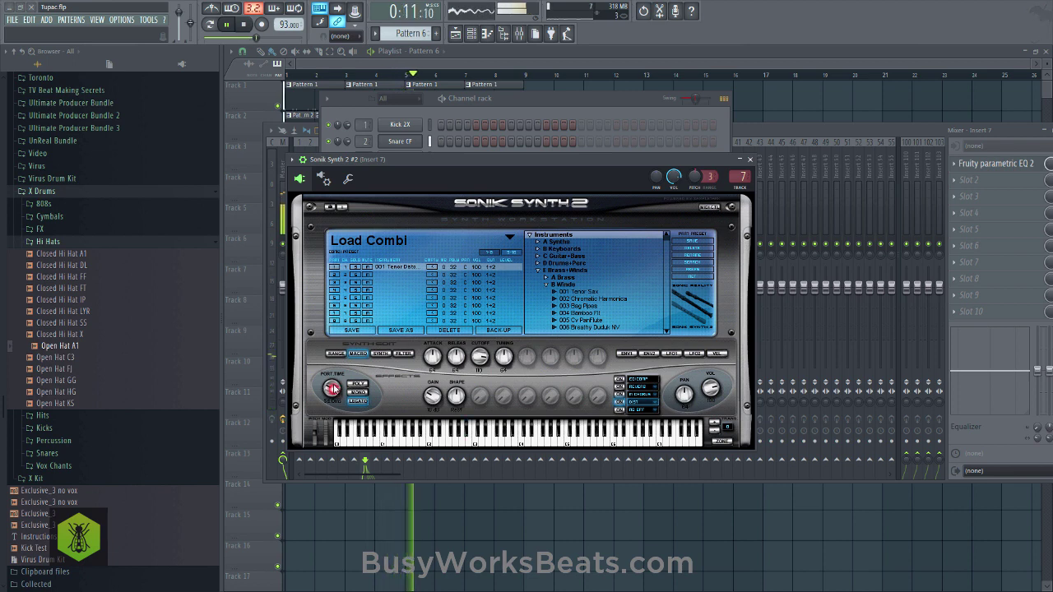
{"action": "left_click", "coordinate": [749, 159]}
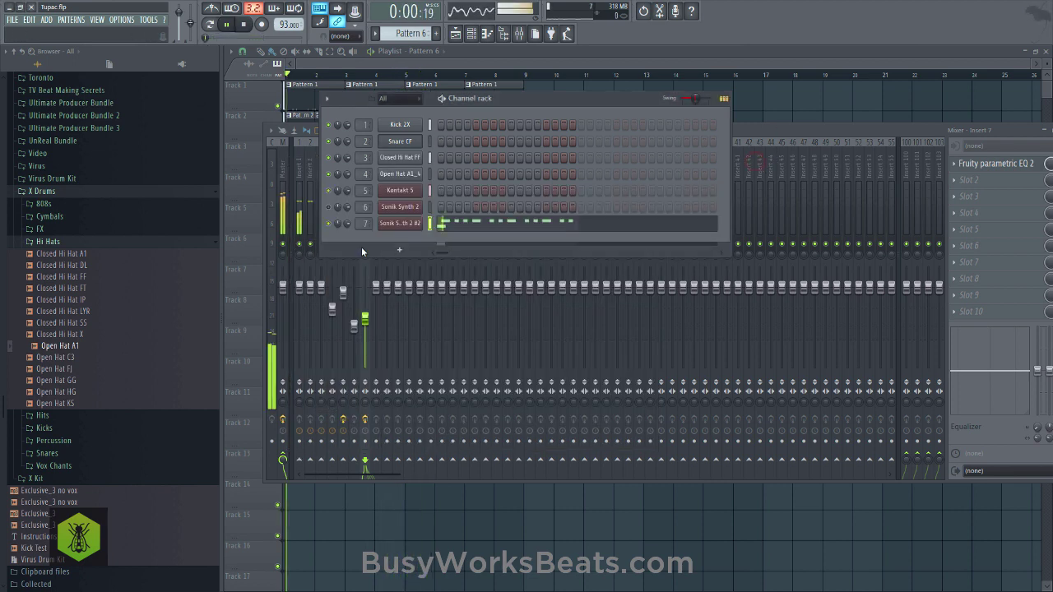
Play the pattern, open the Sonik Synth 2 plugin to check its channel pitch, and close it again.
{"action": "left_click", "coordinate": [398, 206]}
{"action": "key", "text": "space"}
{"action": "left_click", "coordinate": [576, 145]}
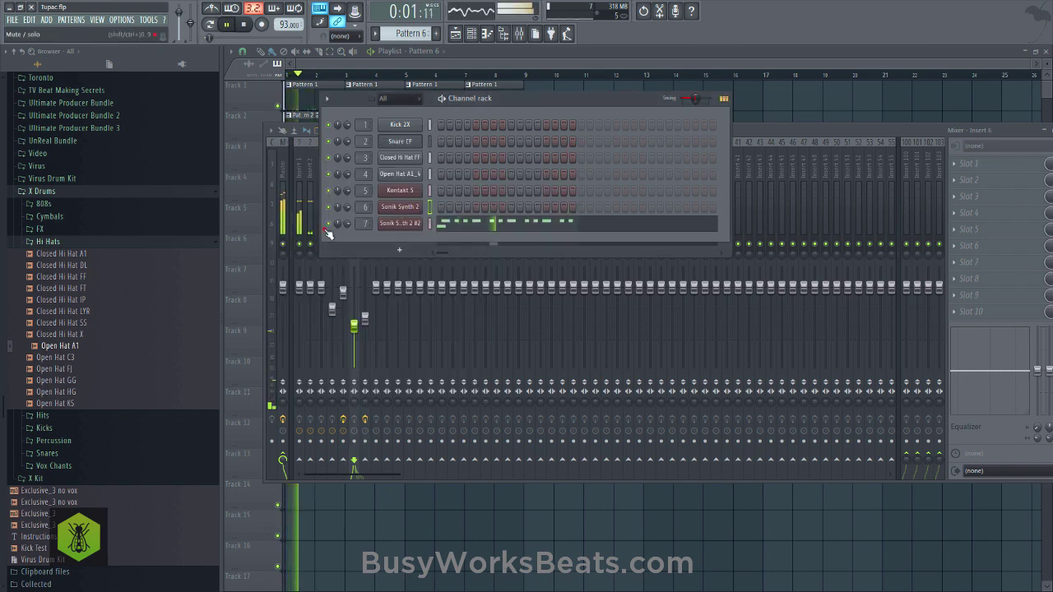
{"action": "left_click", "coordinate": [399, 207]}
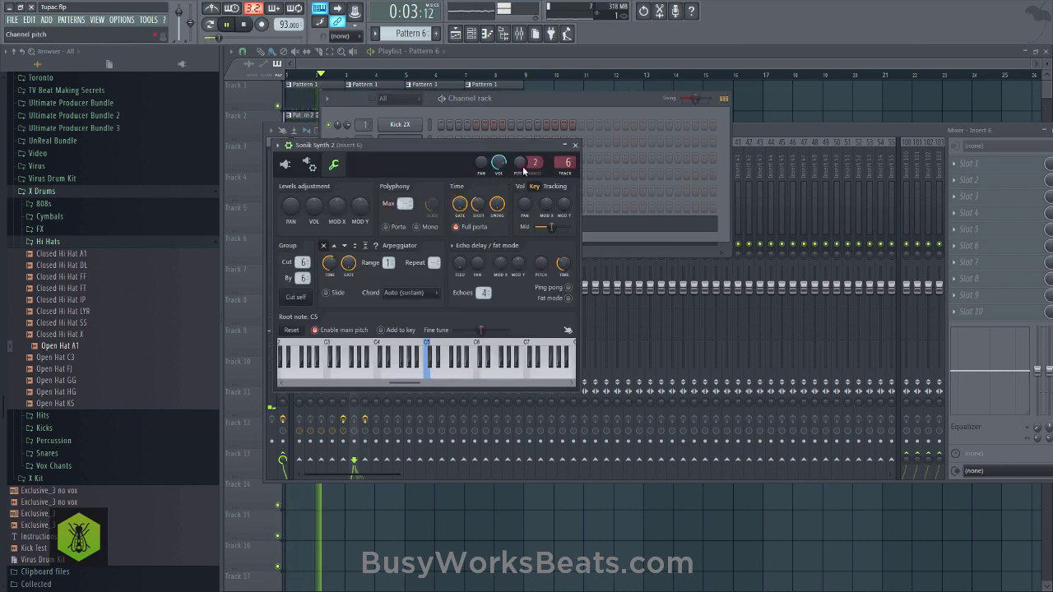
{"action": "left_click", "coordinate": [576, 146]}
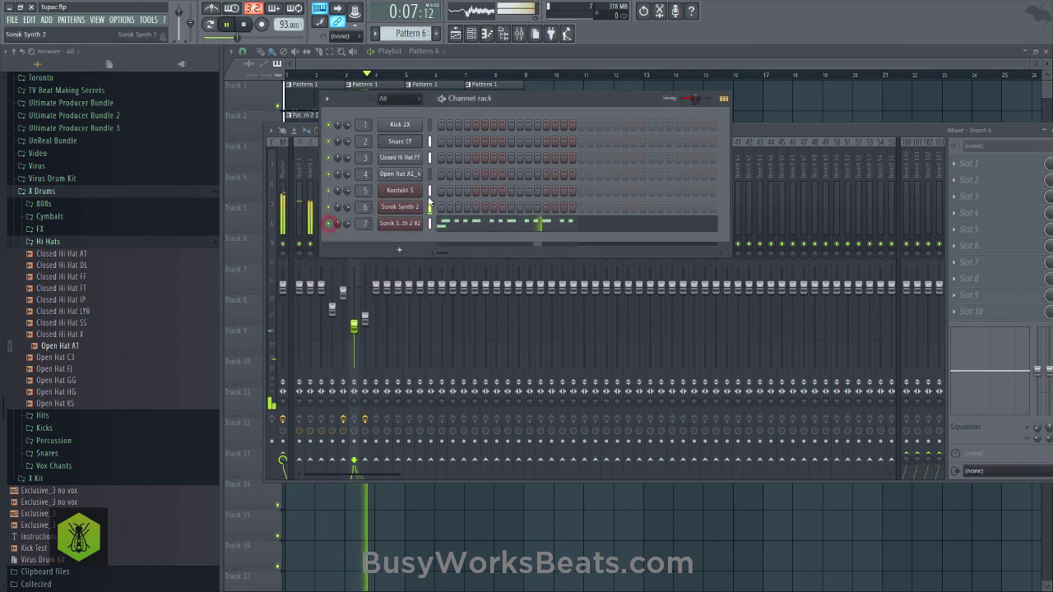
Open Pattern 5 in the piano roll and delete the F4 note and three of the A#4 notes of Sonik Synth 2.
{"action": "left_click", "coordinate": [401, 225]}
{"action": "right_click", "coordinate": [778, 106]}
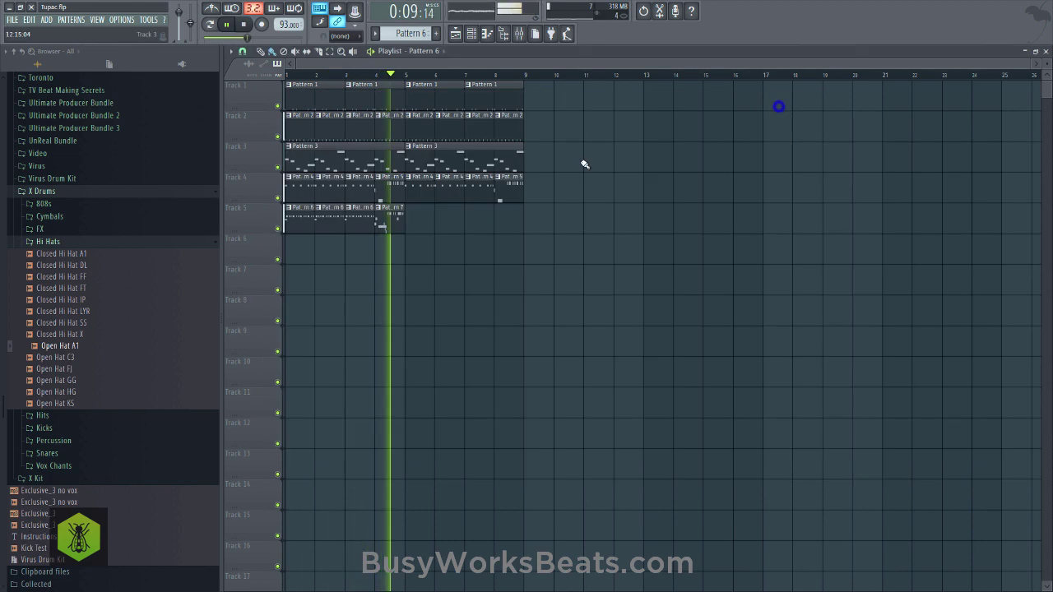
{"action": "right_click", "coordinate": [381, 180]}
{"action": "left_click", "coordinate": [399, 216]}
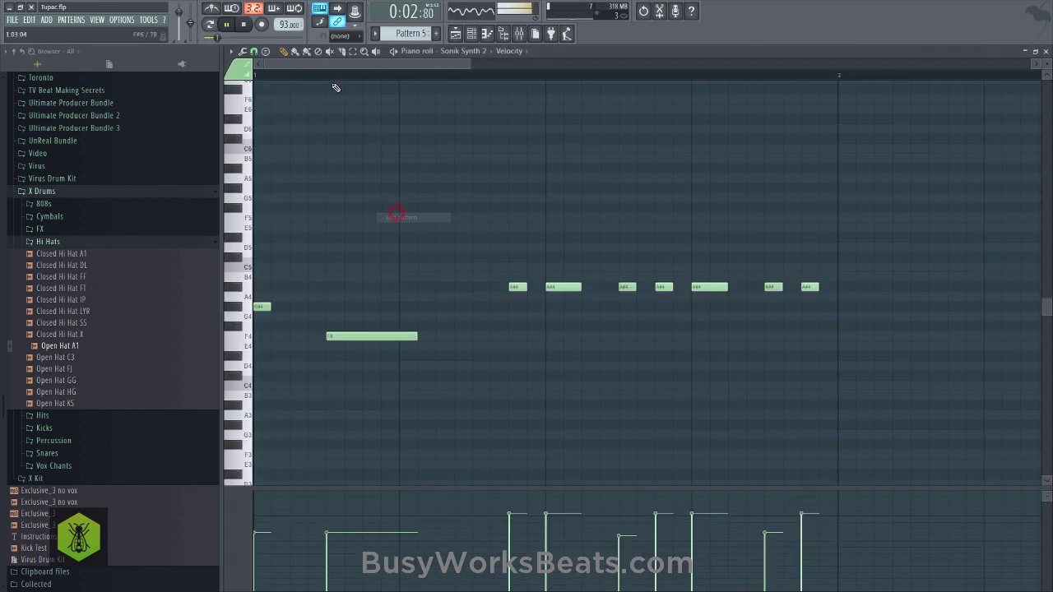
{"action": "scroll", "coordinate": [333, 83], "scroll_direction": "down", "scroll_amount": 3}
{"action": "right_click", "coordinate": [401, 286]}
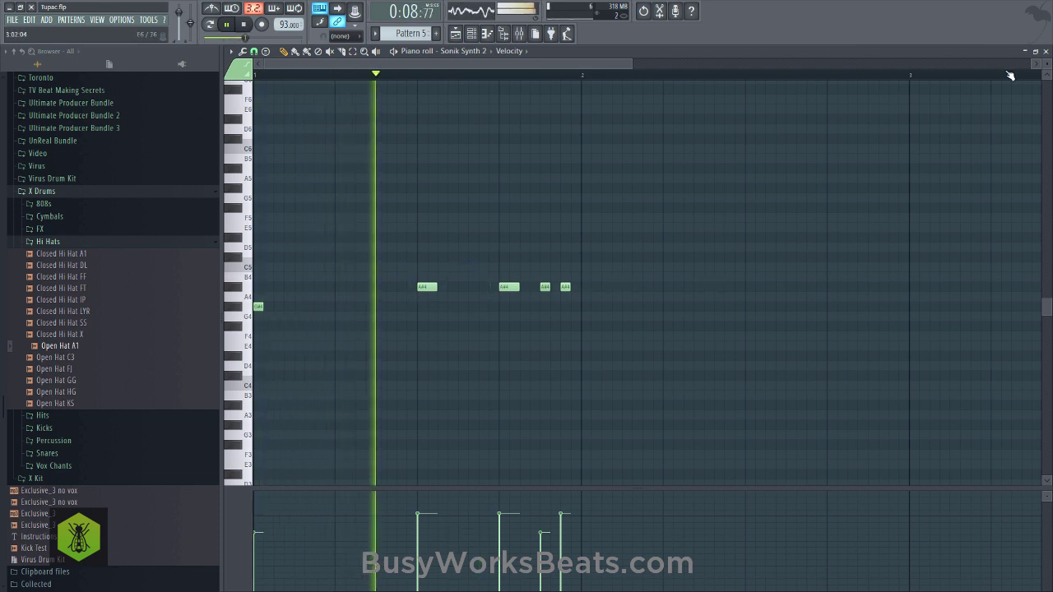
{"action": "left_click", "coordinate": [1046, 52]}
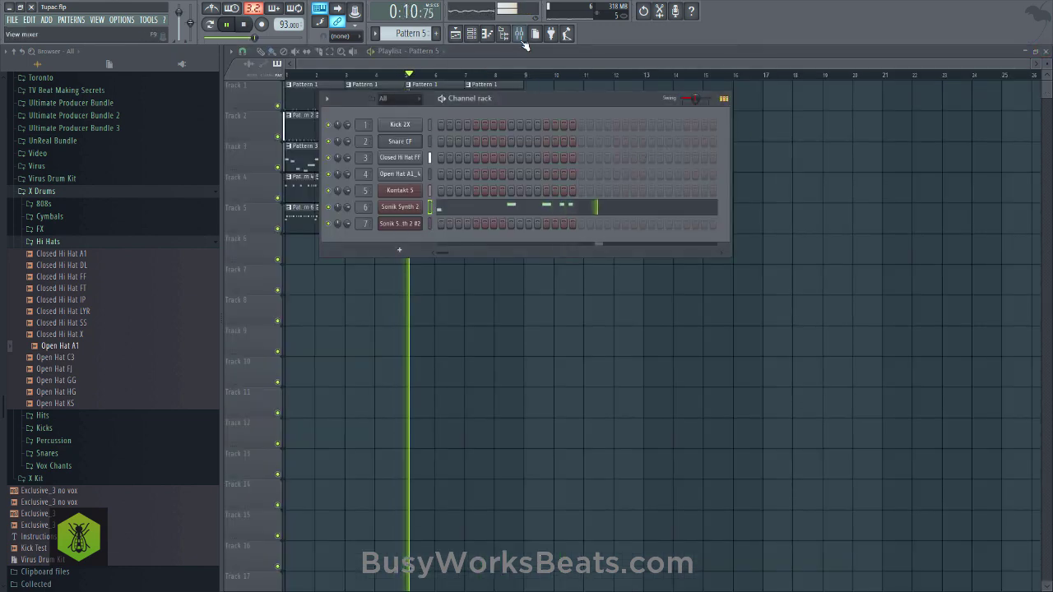
Bring up the mixer, reset the channel pitch of Sonik Synth 2 #2 and set its pitch range to 1.
{"action": "key", "text": "F9"}
{"action": "key", "text": "space"}
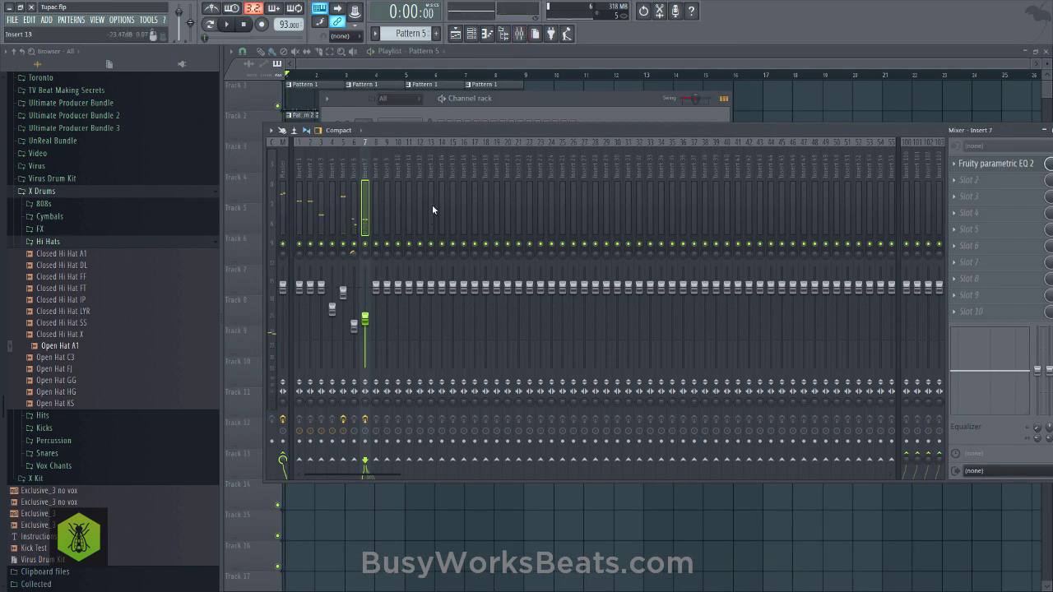
{"action": "left_click", "coordinate": [451, 103]}
{"action": "left_click", "coordinate": [398, 223]}
{"action": "key", "text": "space"}
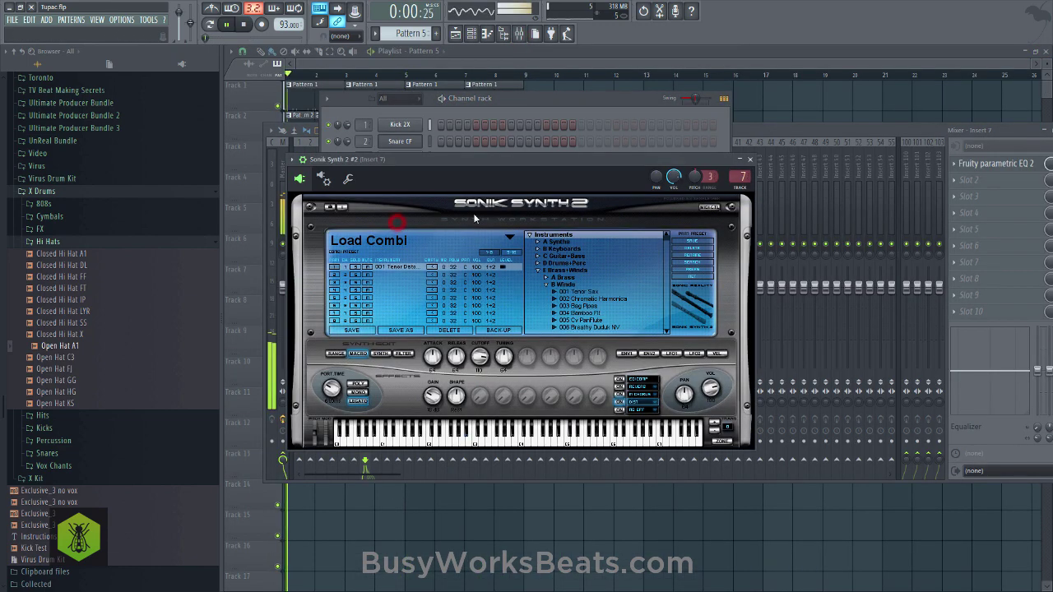
{"action": "right_click", "coordinate": [695, 178]}
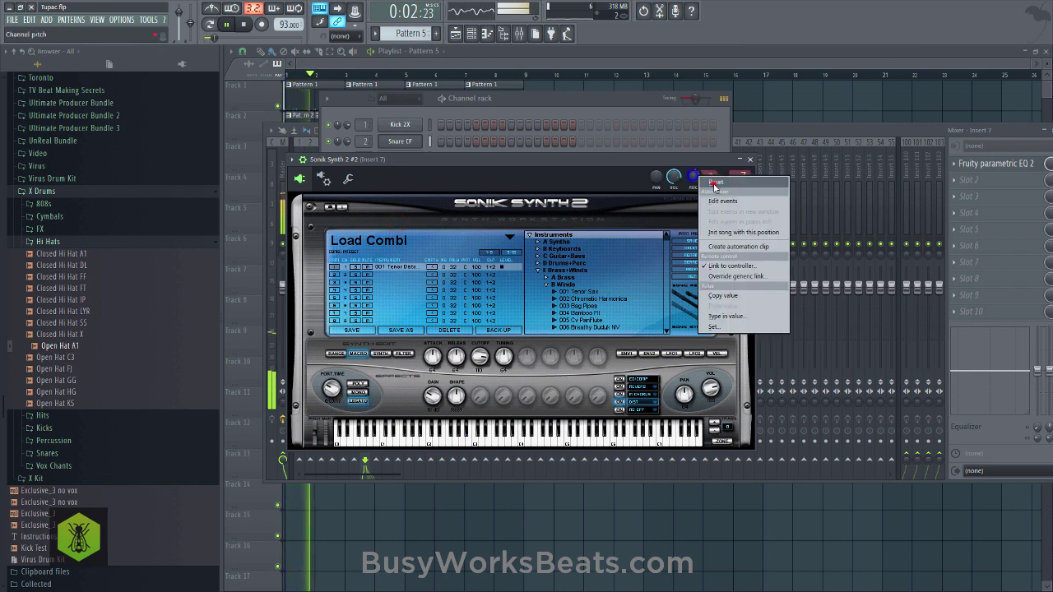
{"action": "left_click", "coordinate": [710, 176]}
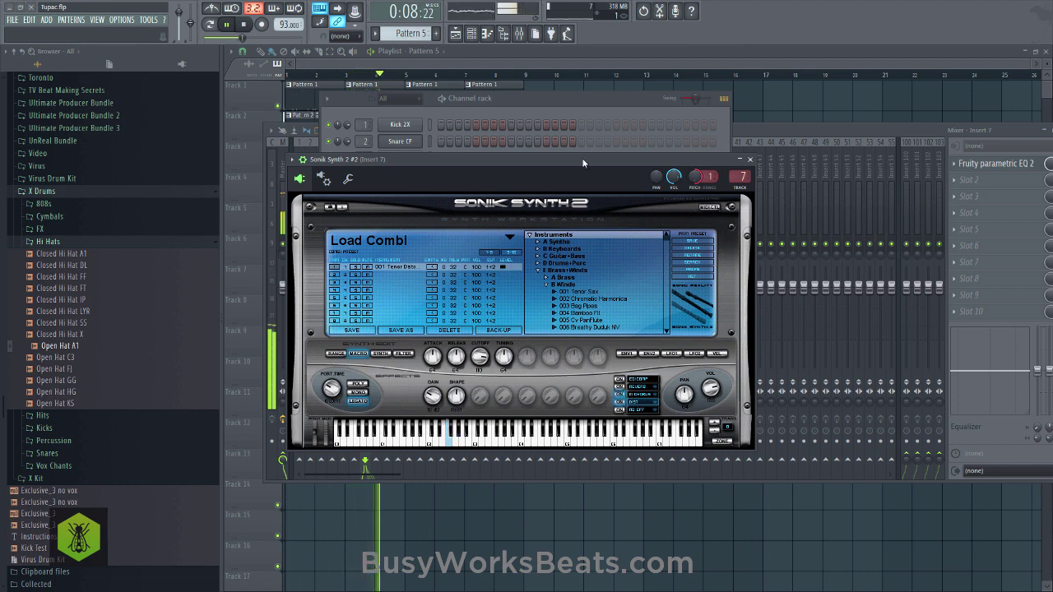
Select the empty Pattern 9 from the channel rack view and audition notes on Sonik Synth 2 #2.
{"action": "left_click", "coordinate": [570, 104]}
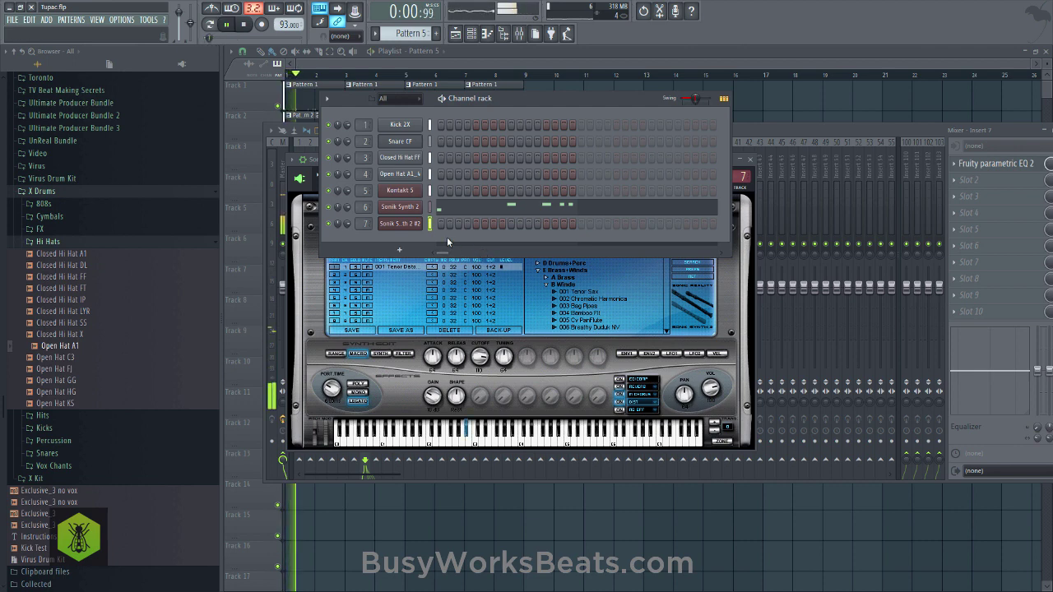
{"action": "left_click", "coordinate": [418, 224]}
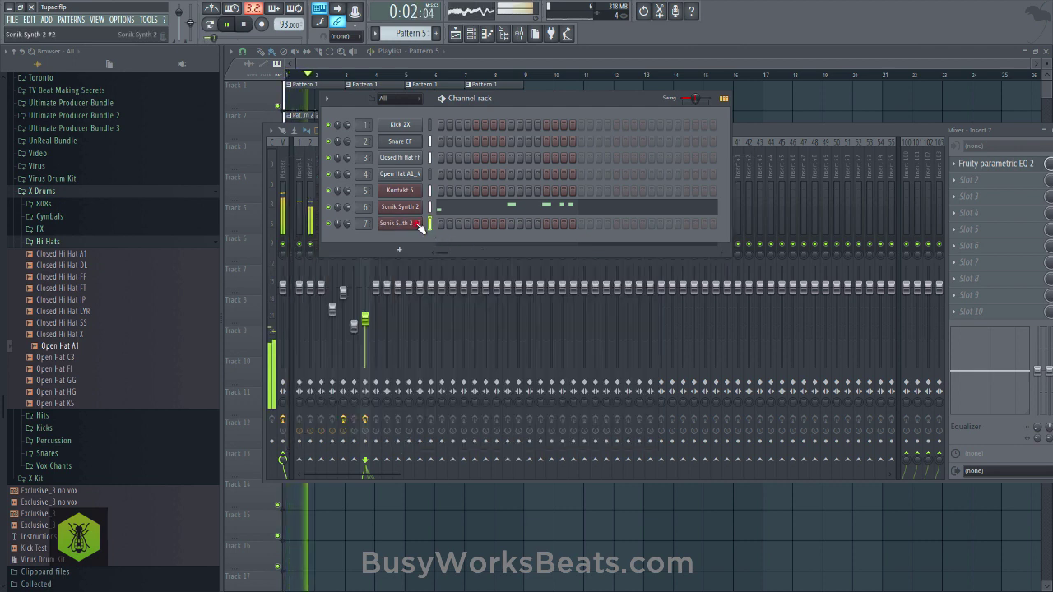
{"action": "left_click", "coordinate": [516, 101]}
{"action": "left_click_drag", "start_coordinate": [419, 34], "coordinate": [405, 27]}
{"action": "key", "text": "space"}
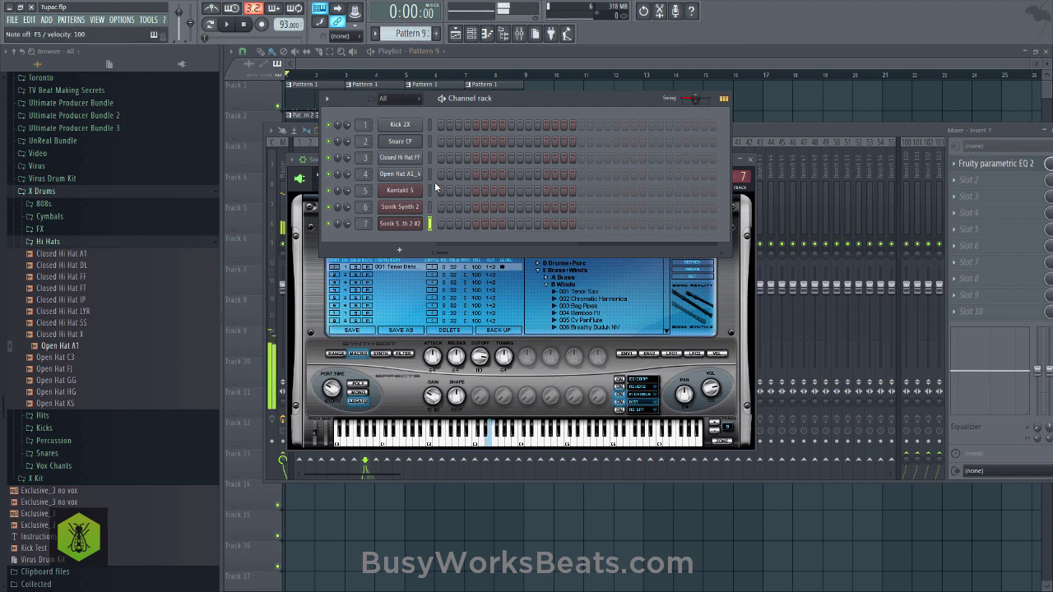
{"action": "key", "text": "space"}
Select Pattern 6, open the Sonik Synth 2 #2 notes in the piano roll and audition their pitch.
{"action": "left_click_drag", "start_coordinate": [403, 34], "coordinate": [403, 40]}
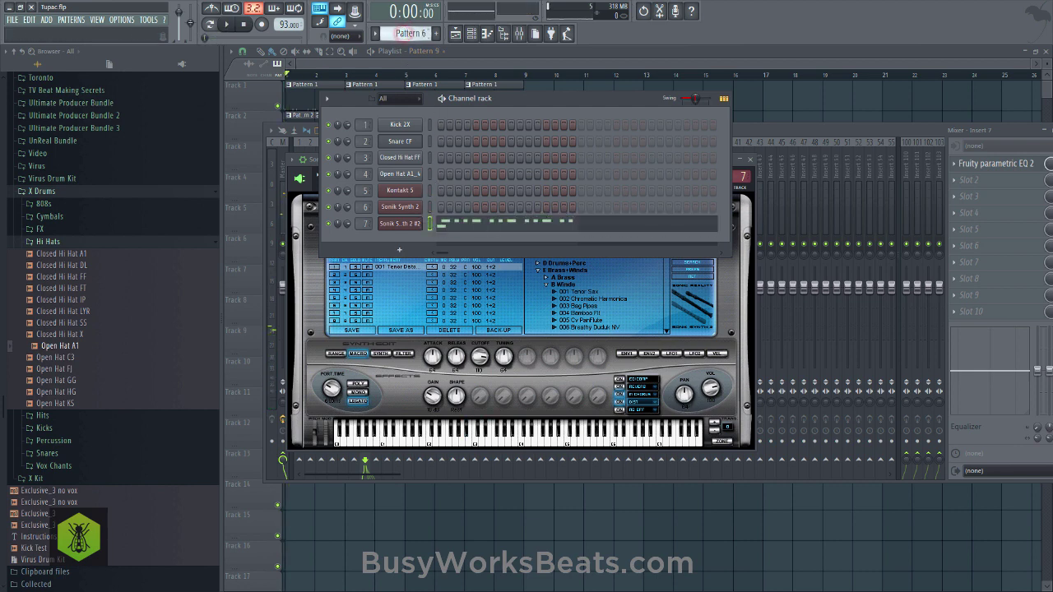
{"action": "left_click", "coordinate": [460, 224]}
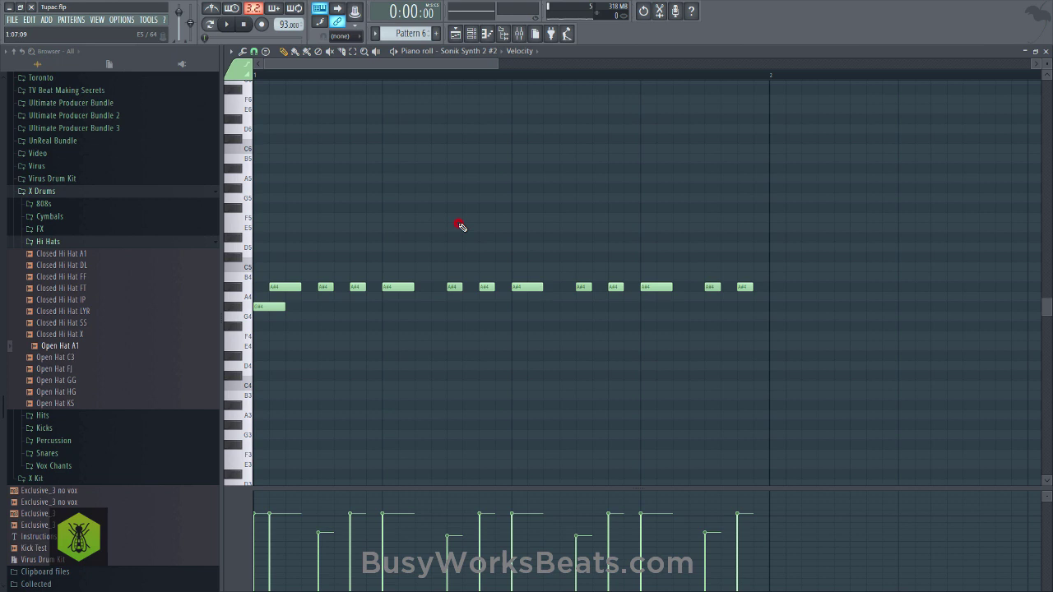
{"action": "key", "text": "space"}
{"action": "left_click", "coordinate": [236, 288]}
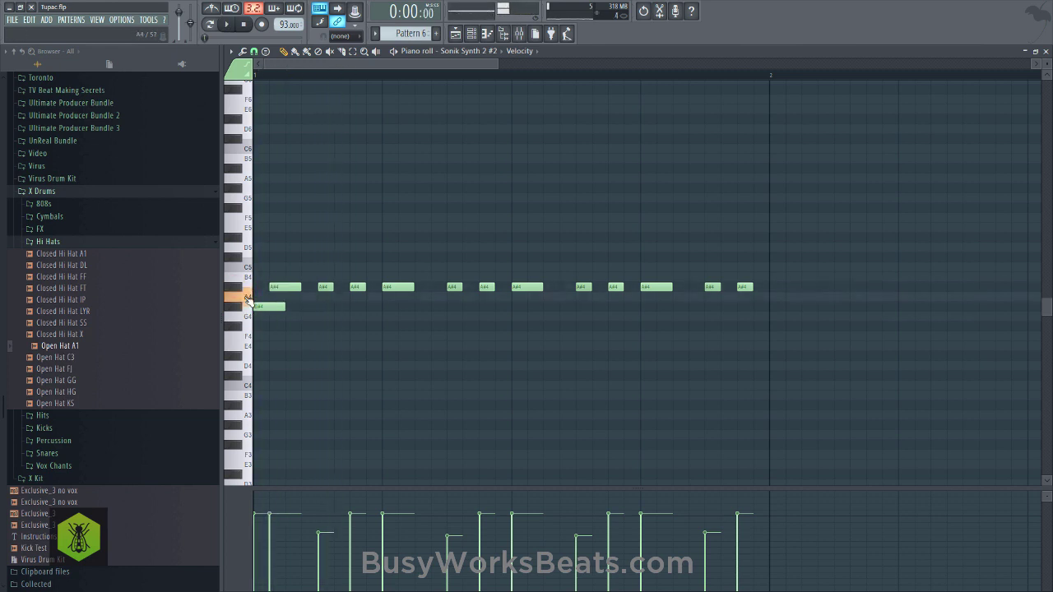
Try a channel pitch of -100 cents on Sonik Synth 2 #2 during playback.
{"action": "left_click", "coordinate": [471, 33]}
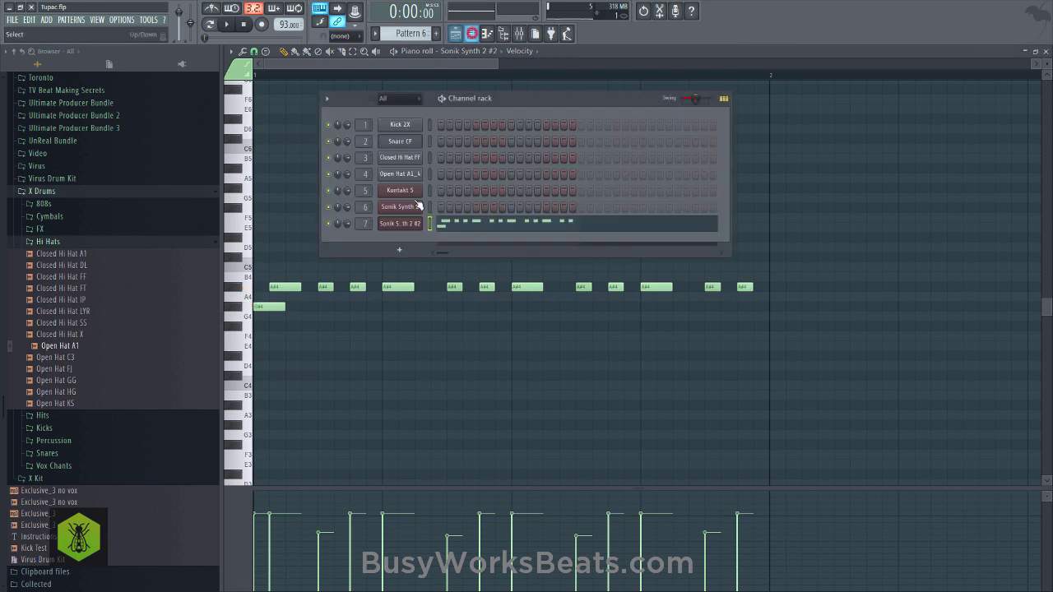
{"action": "left_click", "coordinate": [400, 223]}
{"action": "key", "text": "space"}
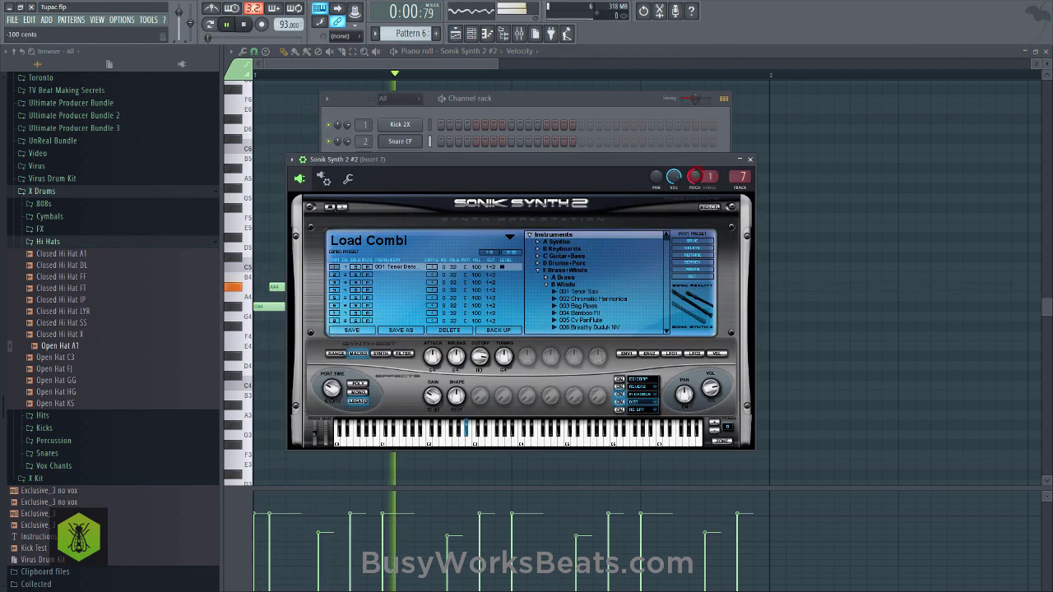
{"action": "key", "text": "space"}
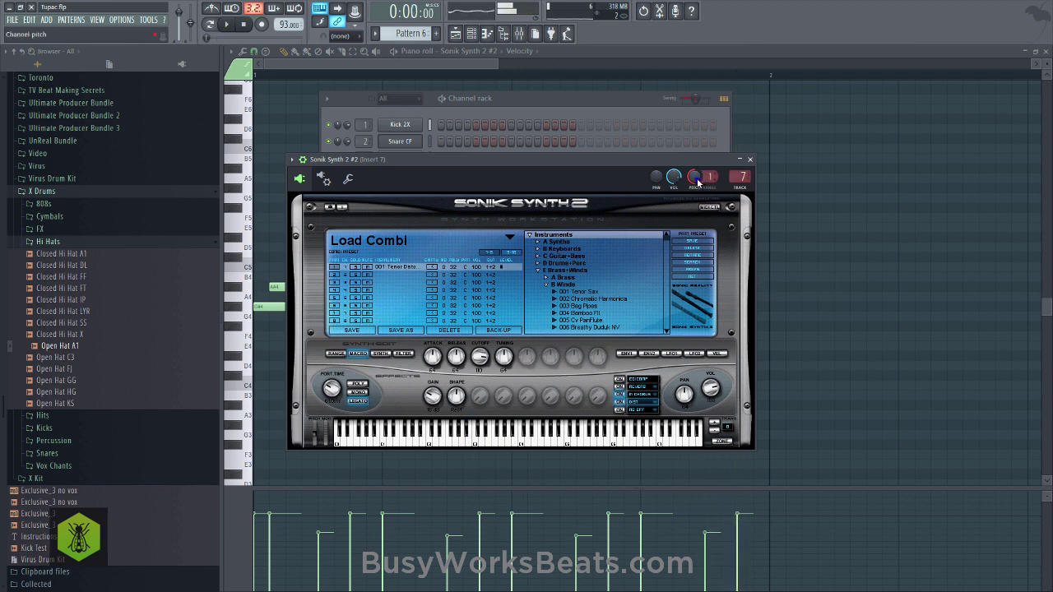
Transpose all Sonik Synth 2 #2 notes in Pattern 6 down one semitone to A4 and G4, and deselect them.
{"action": "left_click", "coordinate": [850, 162]}
{"action": "key", "text": "ctrl+a"}
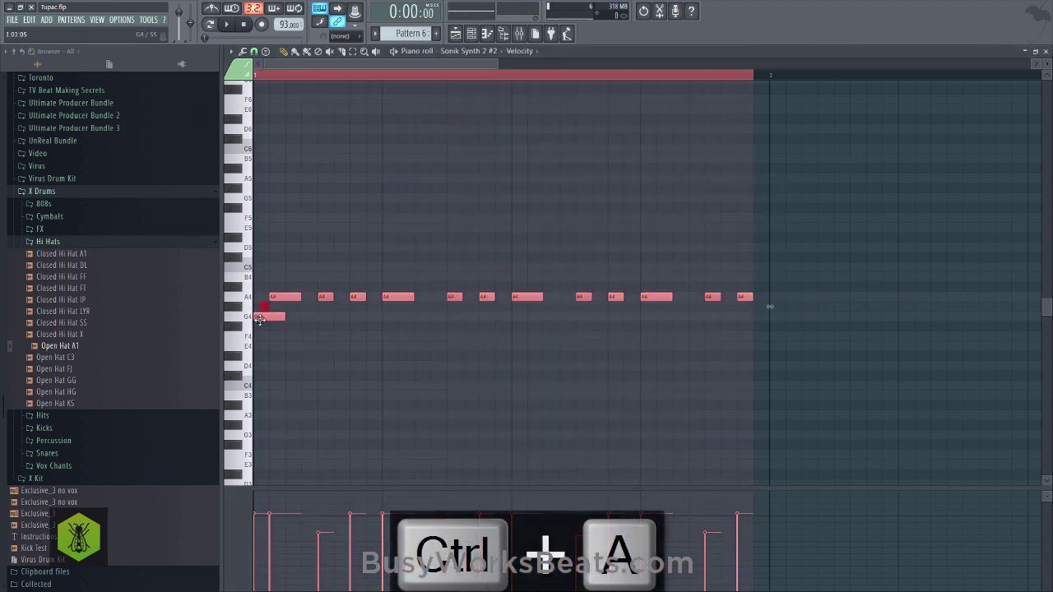
{"action": "right_click", "coordinate": [302, 238]}
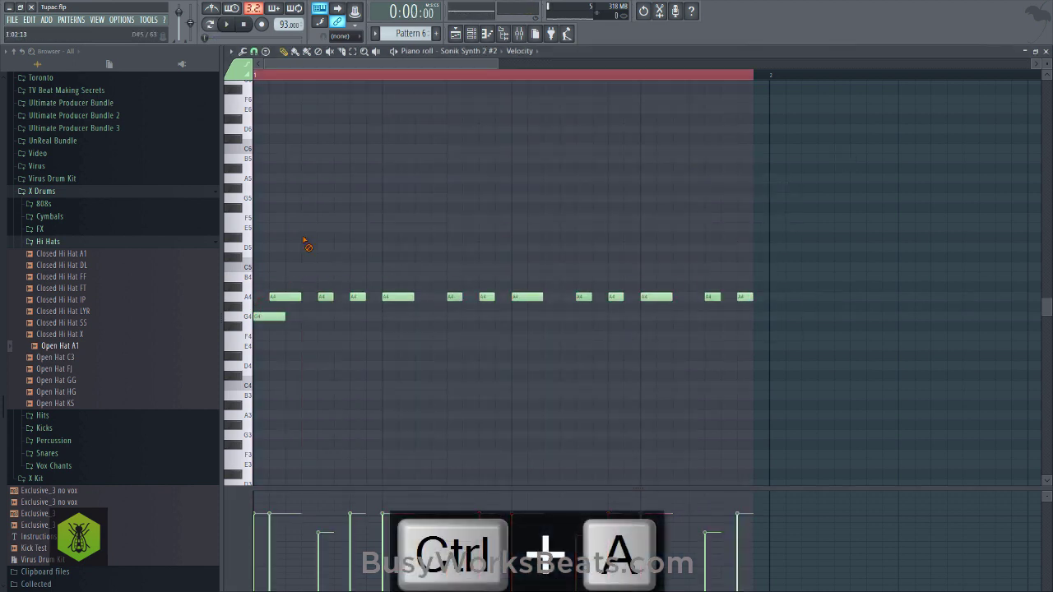
Play the lowered pattern and mute Sonik Synth 2 to hear Sonik Synth 2 #2 without it.
{"action": "key", "text": "space"}
{"action": "key", "text": "F6"}
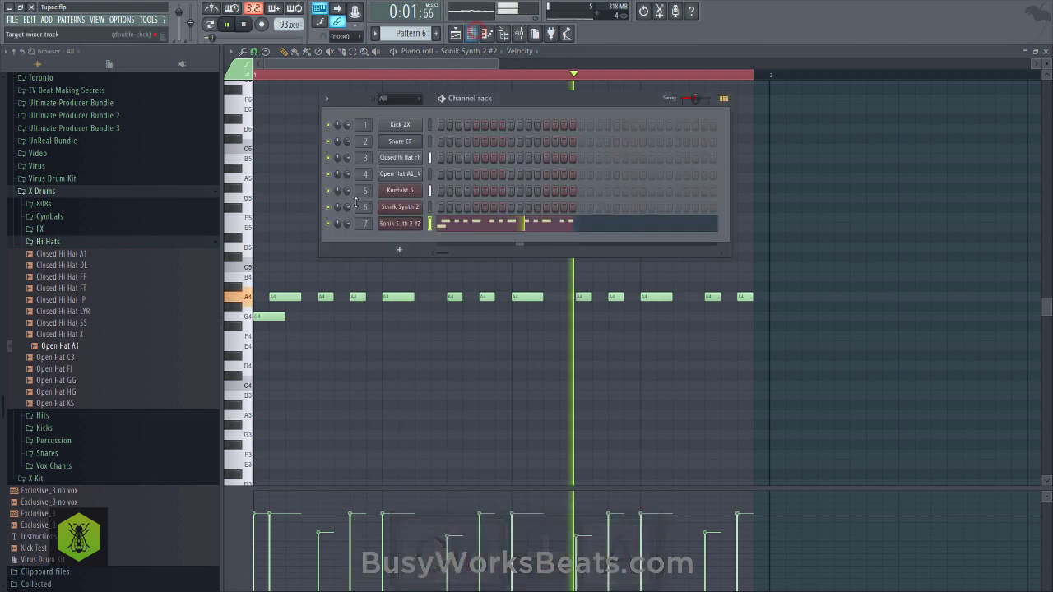
{"action": "left_click", "coordinate": [329, 207]}
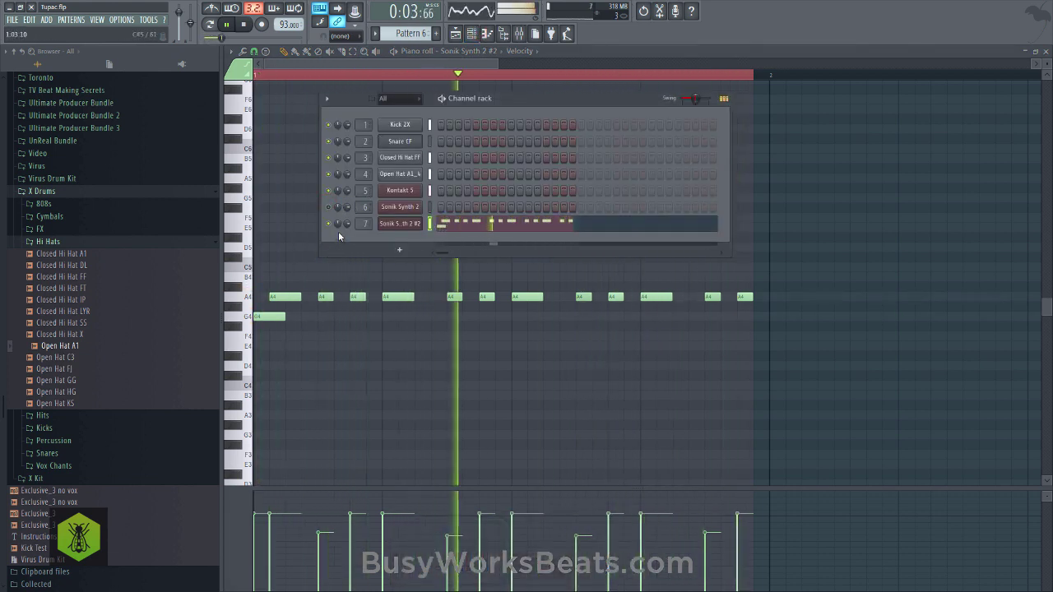
{"action": "right_click", "coordinate": [278, 278]}
{"action": "left_click", "coordinate": [473, 39]}
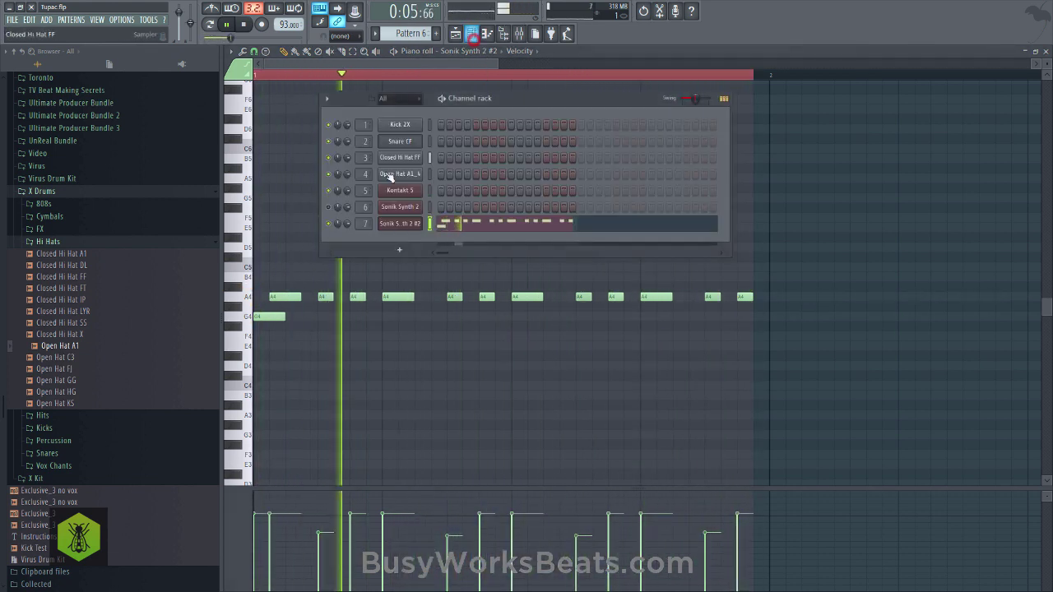
Stop playback and reset the channel pitch of Sonik Synth 2 #2.
{"action": "left_click", "coordinate": [399, 223]}
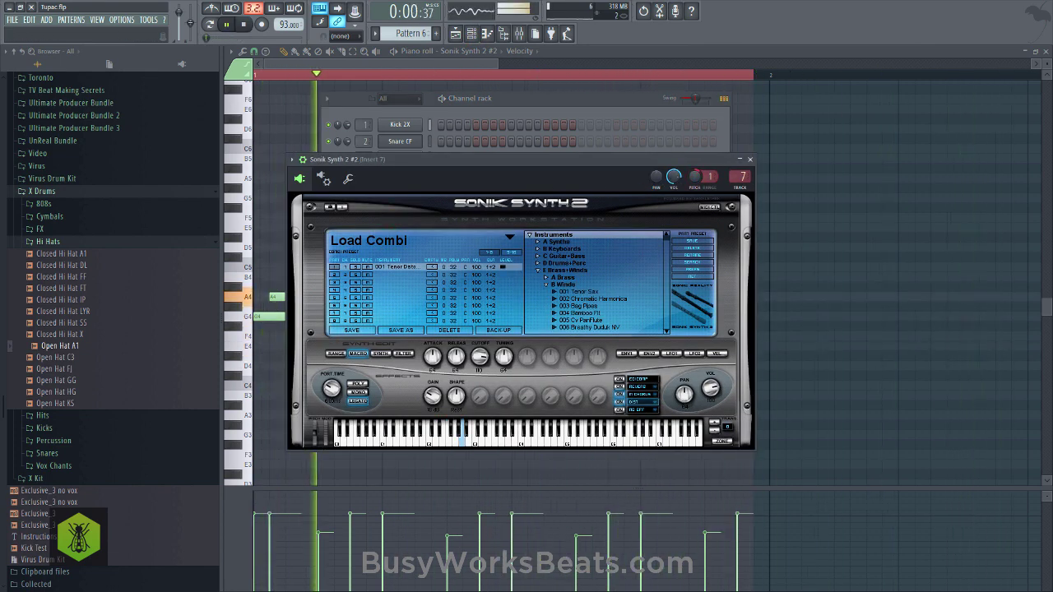
{"action": "key", "text": "space"}
{"action": "left_click", "coordinate": [693, 177]}
{"action": "right_click", "coordinate": [694, 172]}
{"action": "right_click", "coordinate": [803, 176]}
Transpose all Pattern 6 notes up one semitone to A#4 and G#4, and play them with the Sonik Synth 2 #2 plugin open.
{"action": "key", "text": "ctrl+a"}
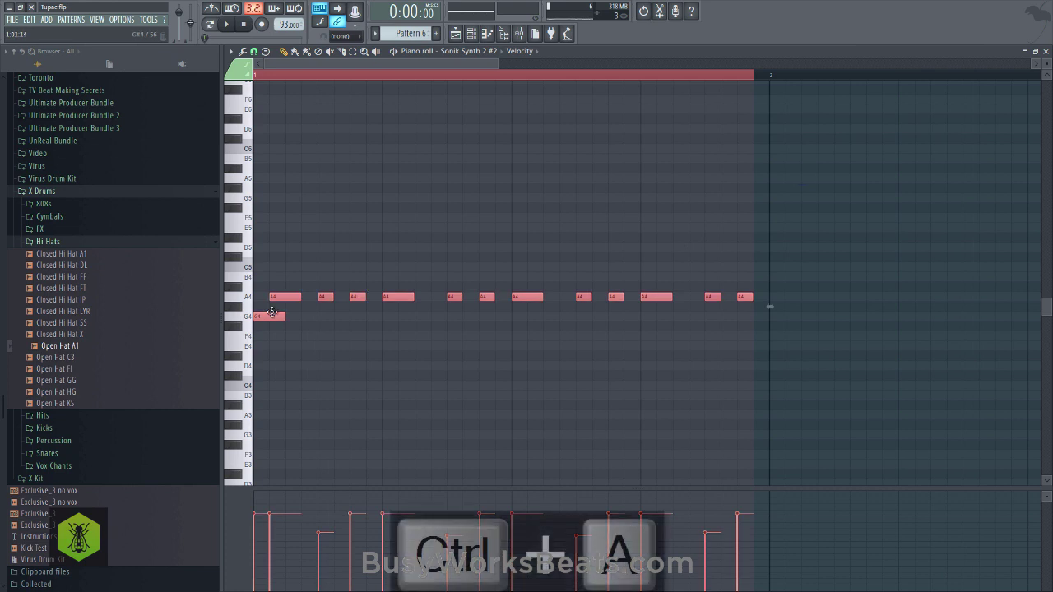
{"action": "left_click_drag", "start_coordinate": [269, 316], "coordinate": [265, 301]}
{"action": "left_click", "coordinate": [474, 33]}
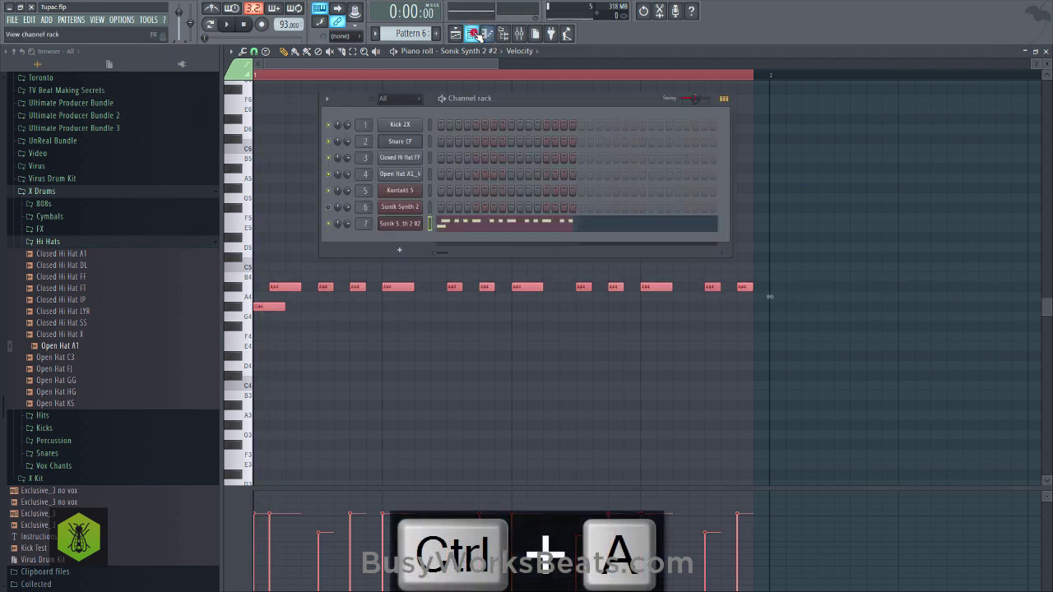
{"action": "left_click", "coordinate": [402, 226]}
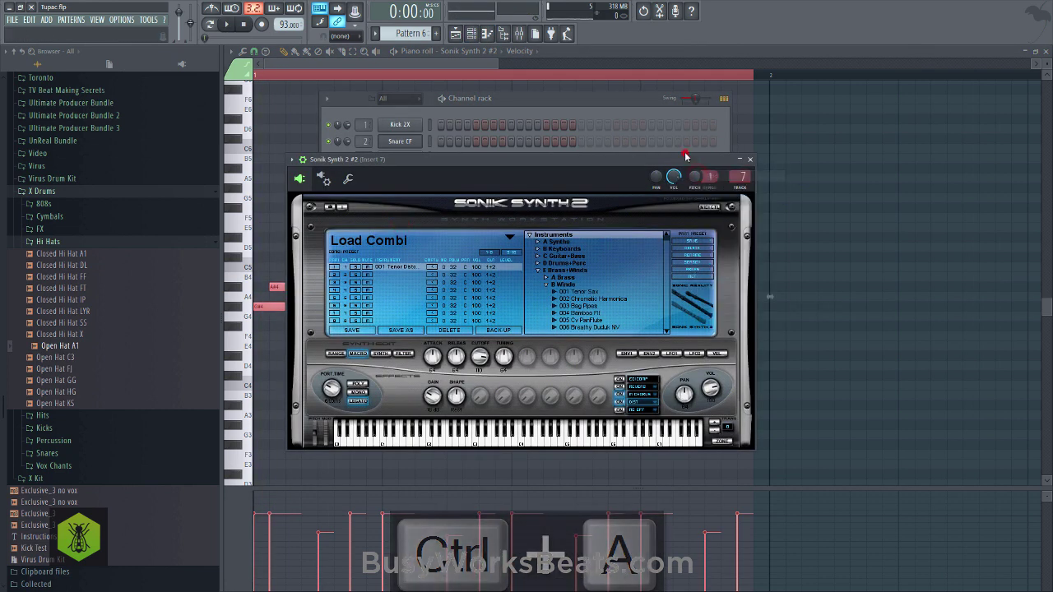
{"action": "key", "text": "space"}
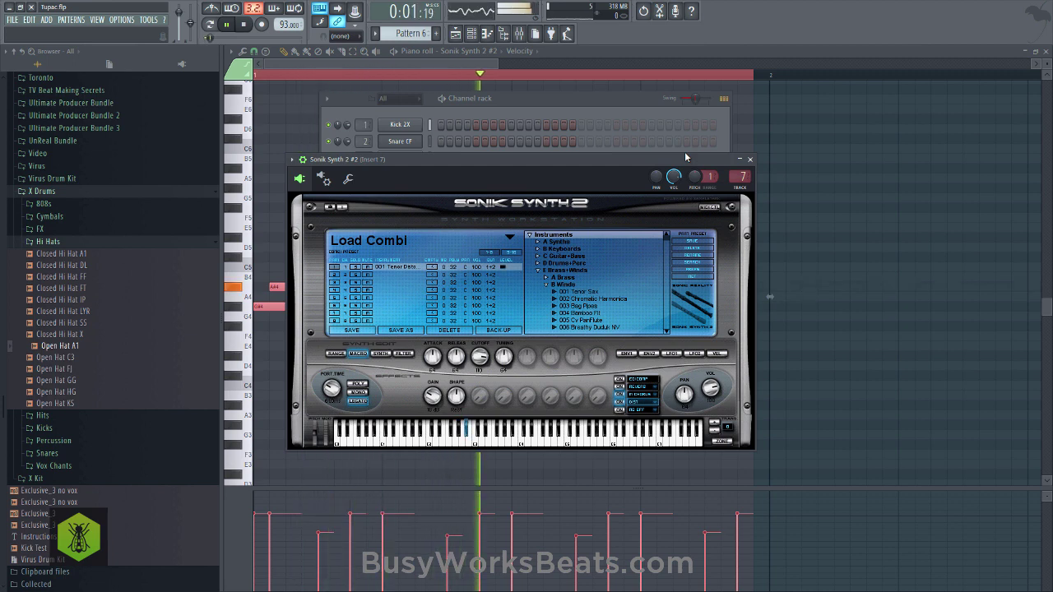
With Sonik Synth 2 unmuted and Sonik Synth 2 #2 muted, reset the channel pitch of Sonik Synth 2 and play the pattern.
{"action": "left_click", "coordinate": [576, 111]}
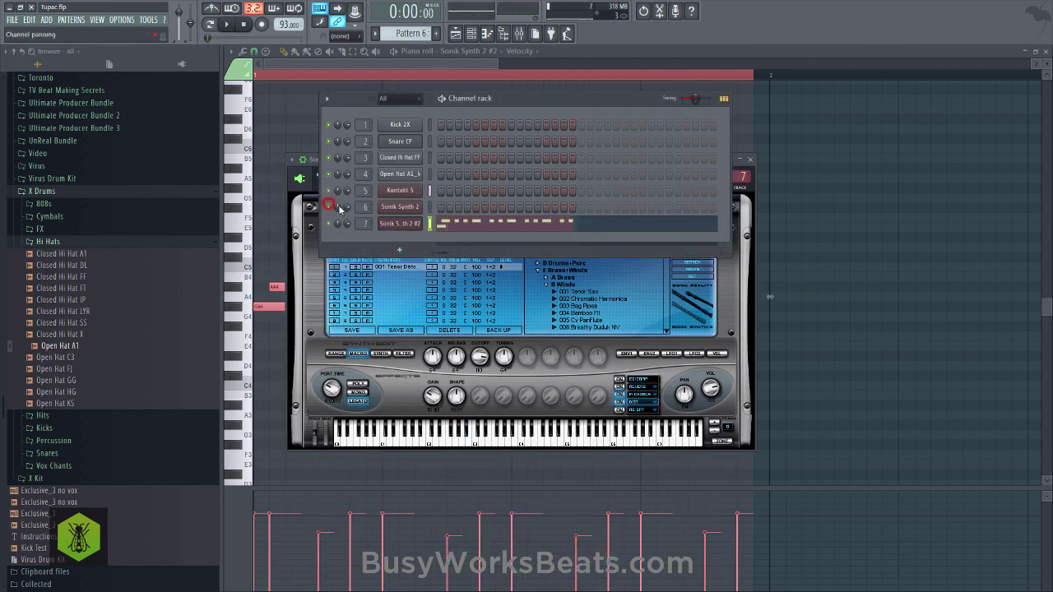
{"action": "left_click", "coordinate": [399, 206]}
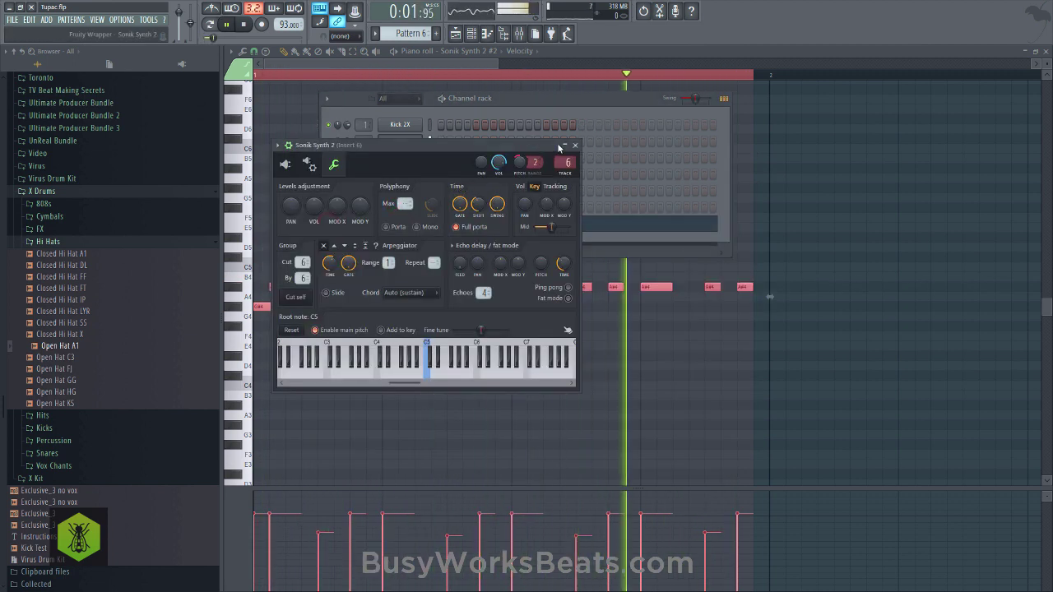
{"action": "key", "text": "space"}
{"action": "right_click", "coordinate": [529, 173]}
{"action": "left_click", "coordinate": [530, 174]}
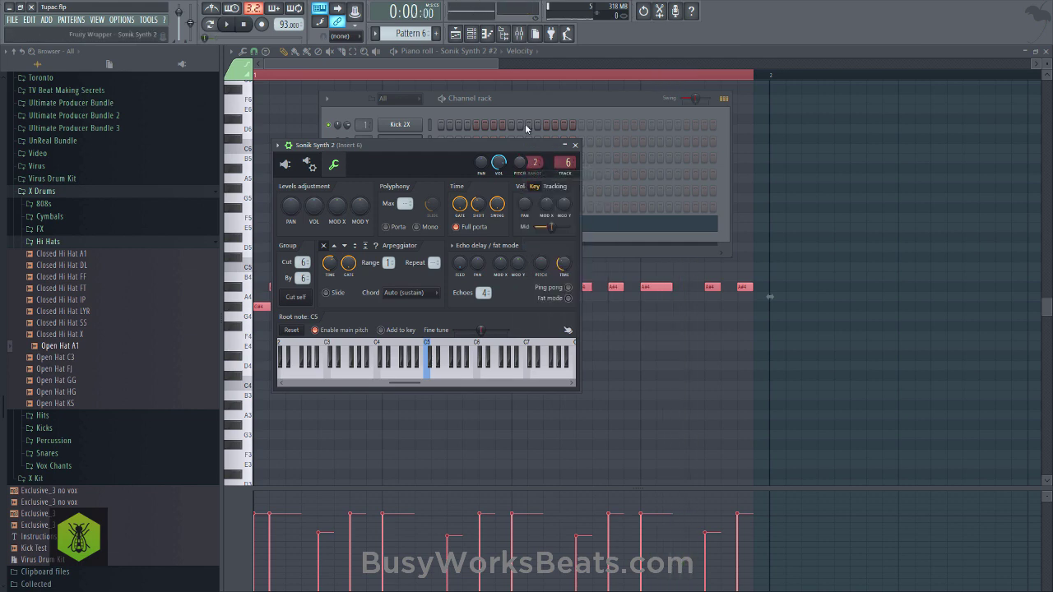
{"action": "left_click", "coordinate": [519, 99]}
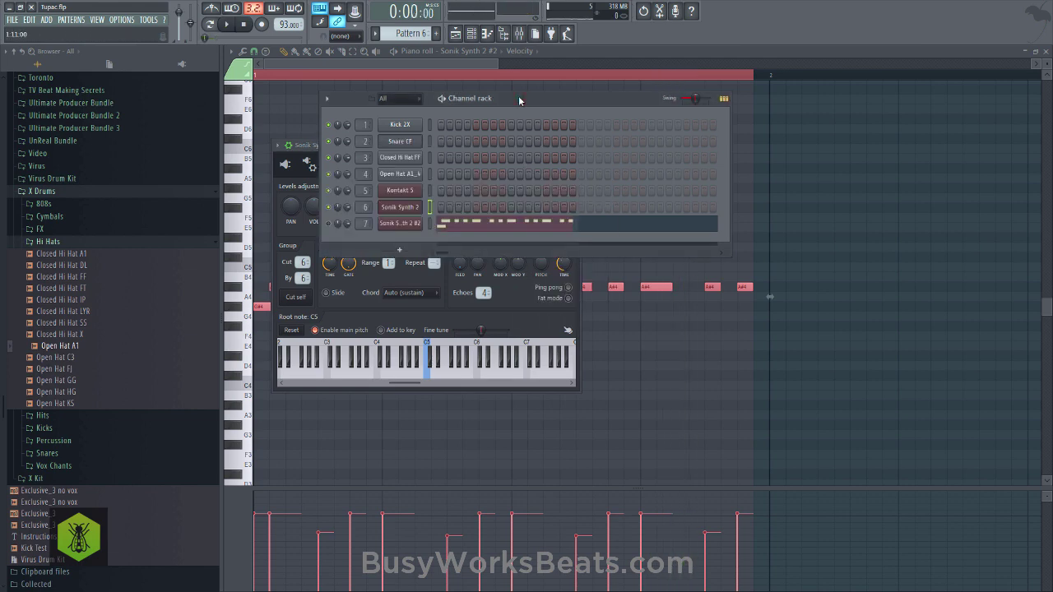
{"action": "key", "text": "space"}
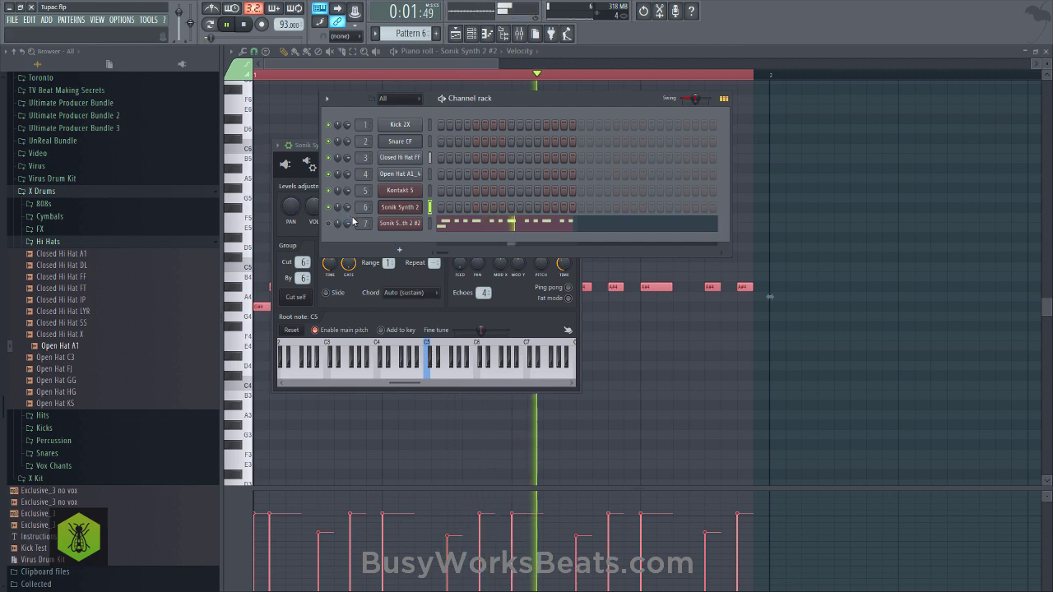
Unmute Sonik Synth 2 #2 and, with the song playing, lower the Insert 6 fader and set Insert 7 to about -9.1 dB.
{"action": "key", "text": "space"}
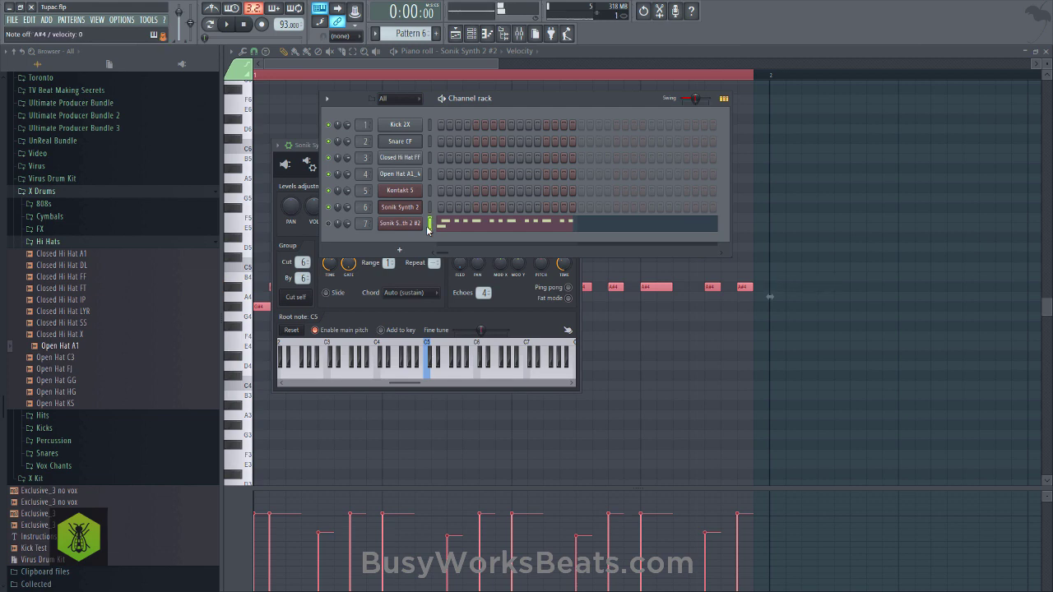
{"action": "left_click", "coordinate": [327, 223]}
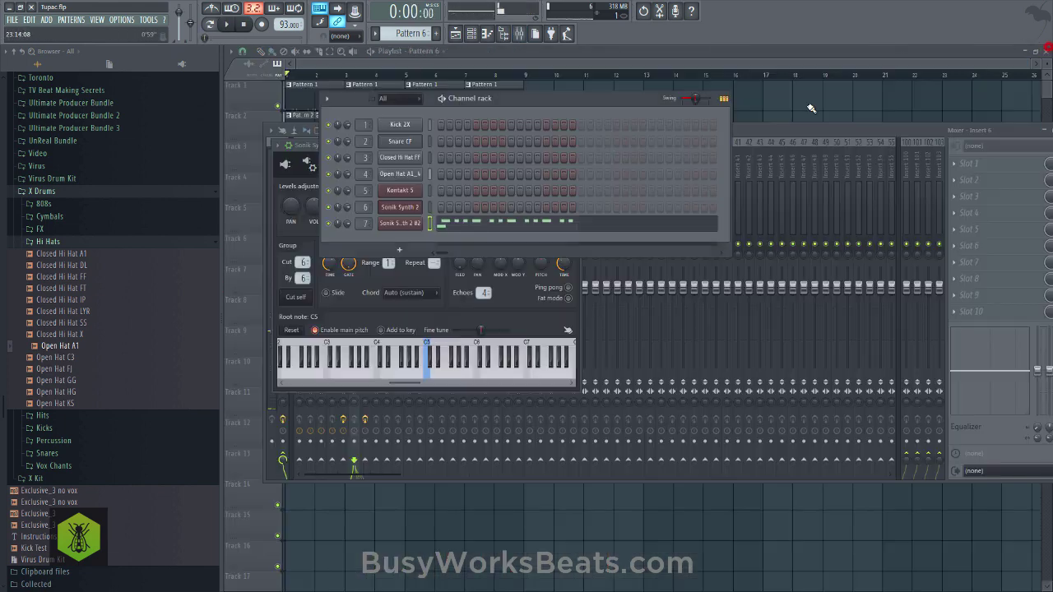
{"action": "left_click", "coordinate": [751, 141]}
{"action": "key", "text": "space"}
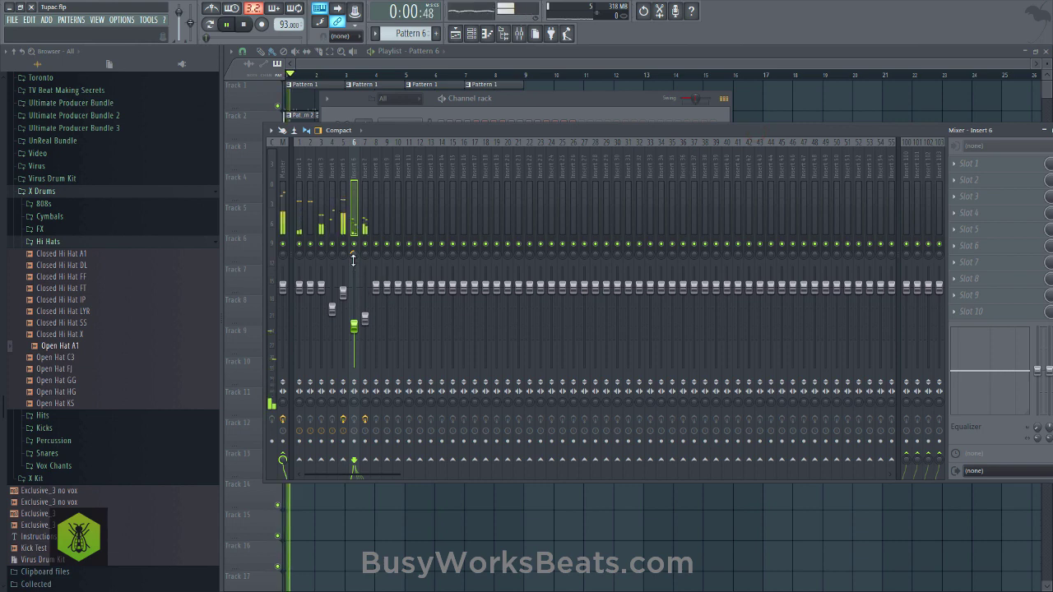
{"action": "mouse_move", "coordinate": [354, 327]}
{"action": "left_mouse_down"}
{"action": "mouse_move", "coordinate": [354, 346]}
{"action": "mouse_move", "coordinate": [365, 322]}
{"action": "left_mouse_up"}
{"action": "right_click", "coordinate": [355, 245]}
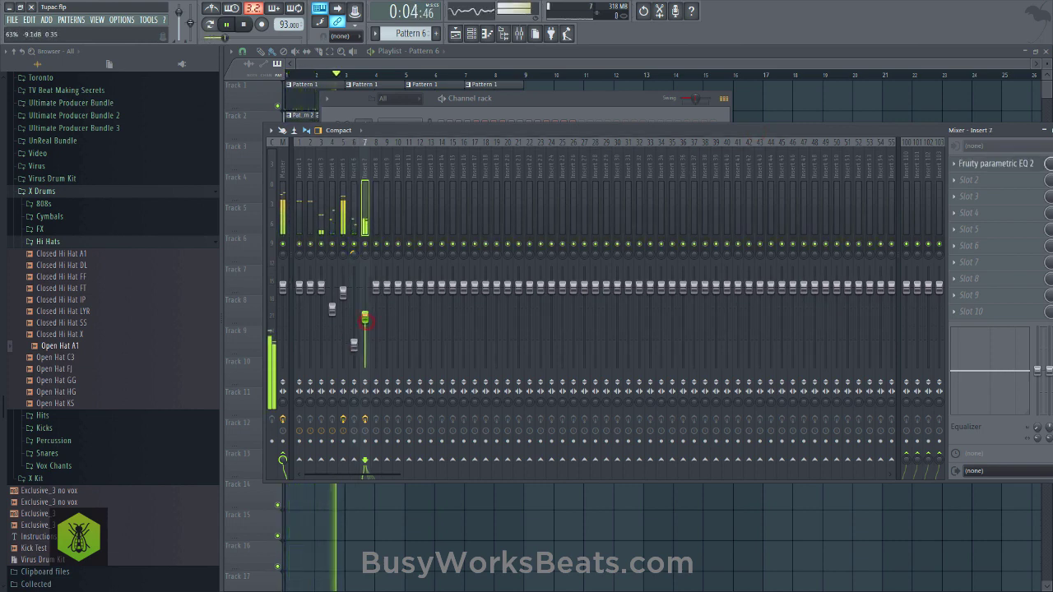
Select Pattern 8 and duplicate the Pattern 6 and Pattern 7 clips on Track 5 into bars 5 to 8.
{"action": "left_click", "coordinate": [489, 105]}
{"action": "left_click_drag", "start_coordinate": [417, 32], "coordinate": [417, 21]}
{"action": "right_click", "coordinate": [752, 102]}
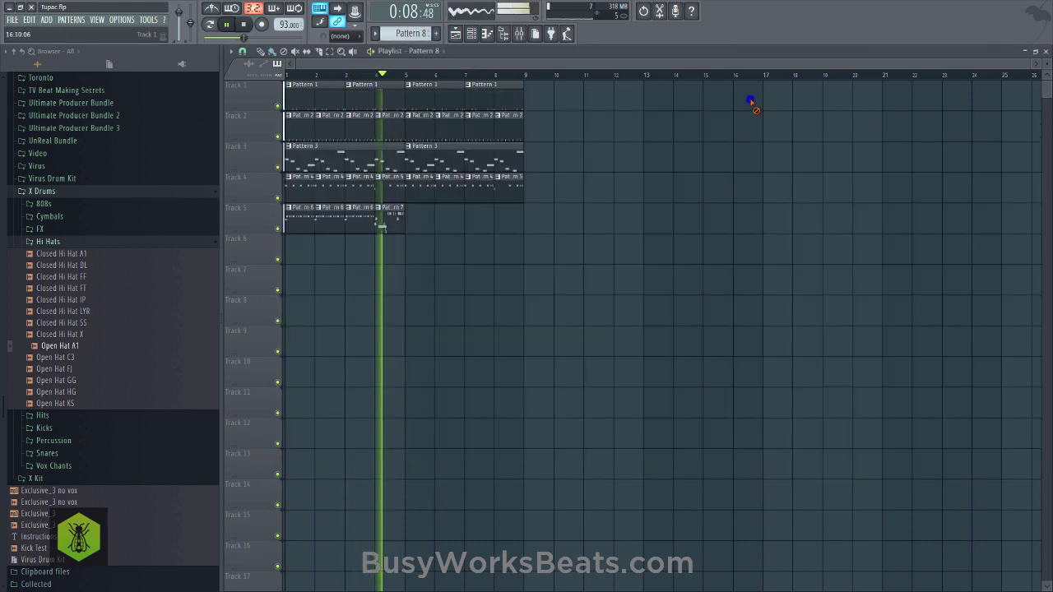
{"action": "left_click_drag", "start_coordinate": [451, 220], "coordinate": [416, 214]}
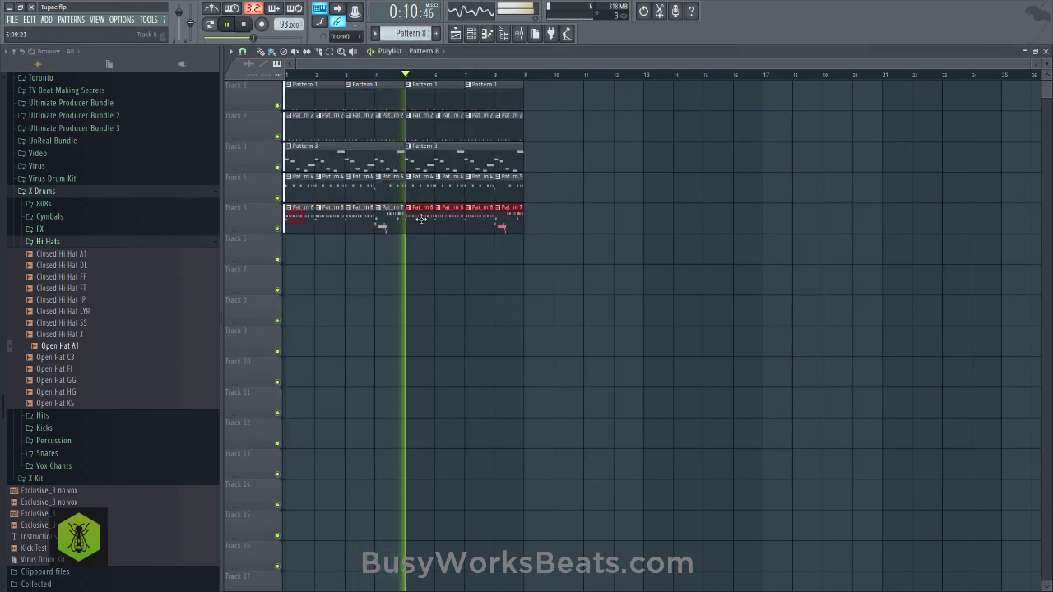
{"action": "left_click", "coordinate": [419, 249]}
Open Pattern 7 for editing from its bar 4 clip on Track 5 and play it in pattern mode.
{"action": "key", "text": "space"}
{"action": "left_click", "coordinate": [378, 208]}
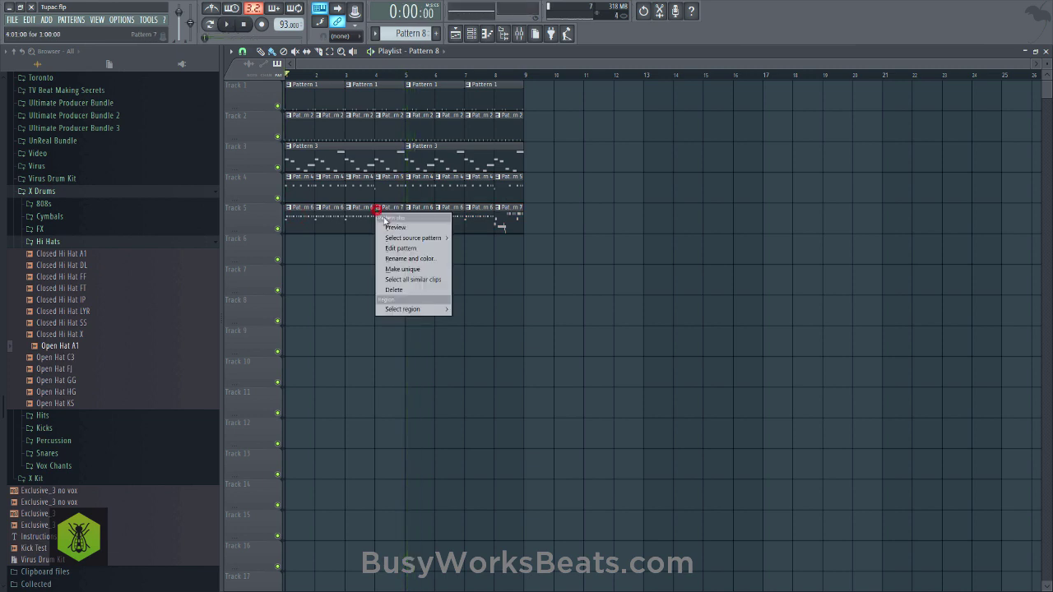
{"action": "left_click", "coordinate": [400, 248]}
{"action": "key", "text": "space"}
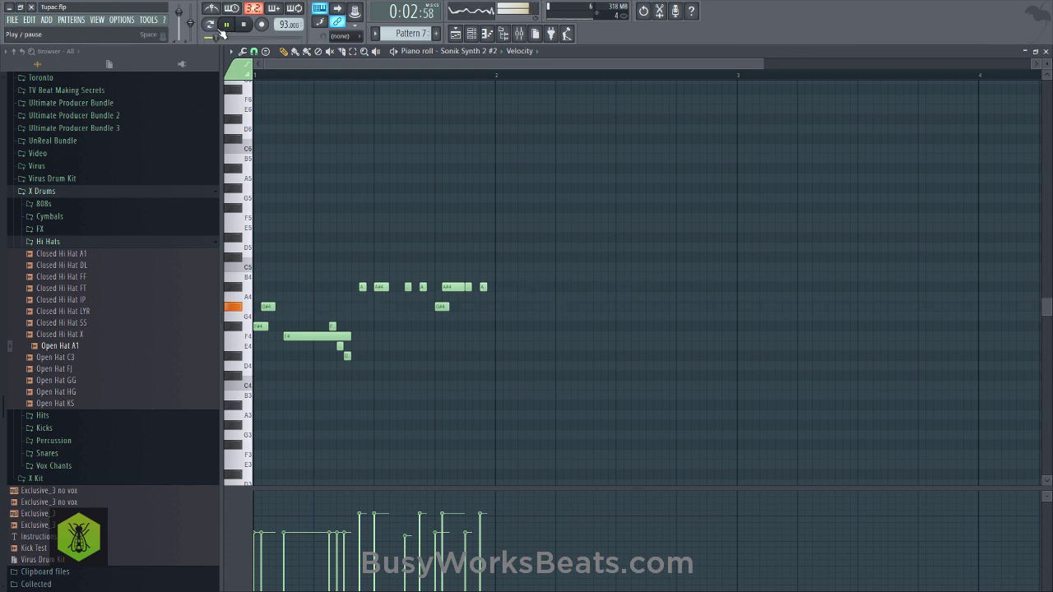
{"action": "left_click", "coordinate": [213, 26]}
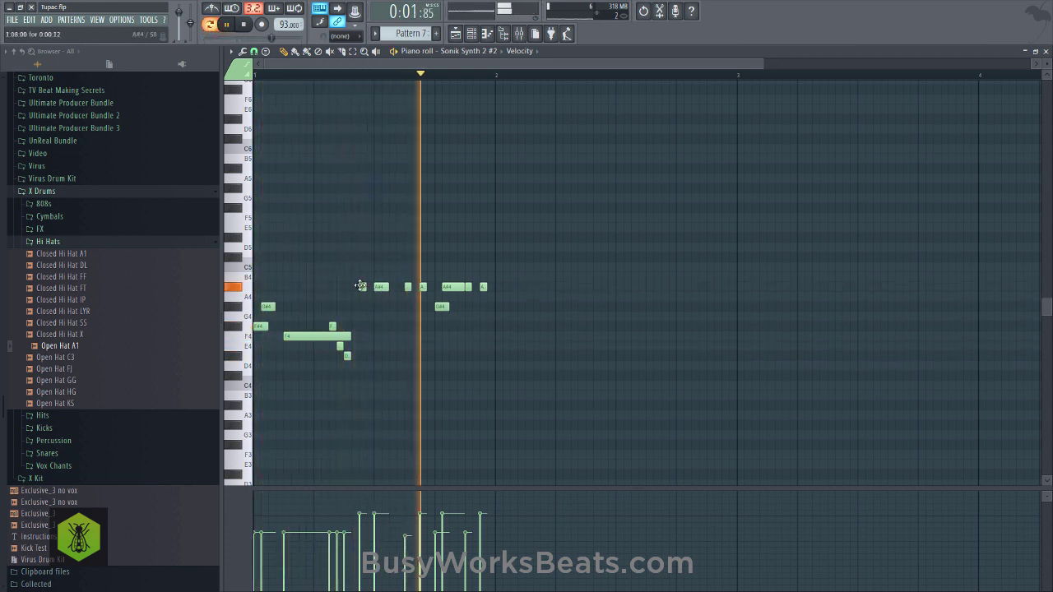
Delete the first A#4 note and the second G#4 note in Pattern 7, and start the long A#4 earlier to fill the gap.
{"action": "right_click", "coordinate": [360, 286]}
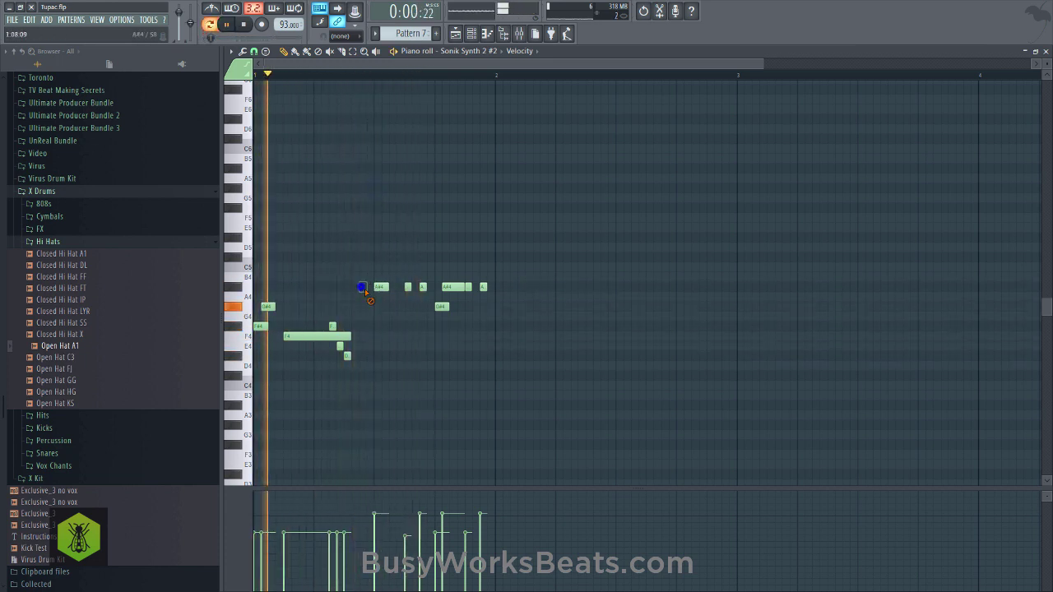
{"action": "right_click", "coordinate": [441, 308]}
{"action": "left_click_drag", "start_coordinate": [445, 287], "coordinate": [443, 286]}
{"action": "key", "text": "F6"}
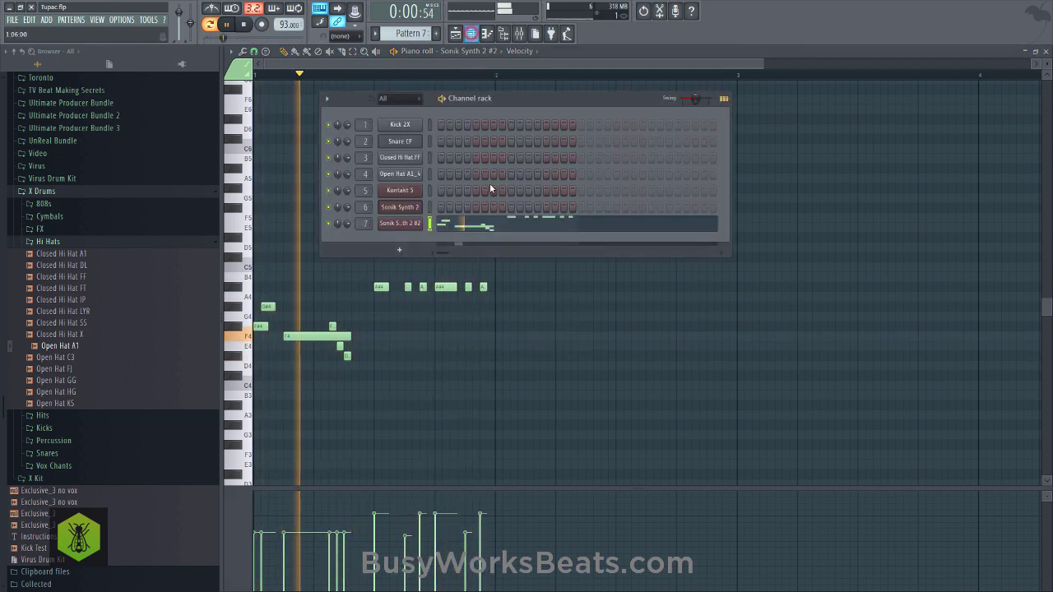
{"action": "right_click", "coordinate": [507, 275]}
Return to song mode, place Pattern 7 back in bar 4 of Track 5, and play the song with Track 4 briefly muted.
{"action": "left_click", "coordinate": [1046, 51]}
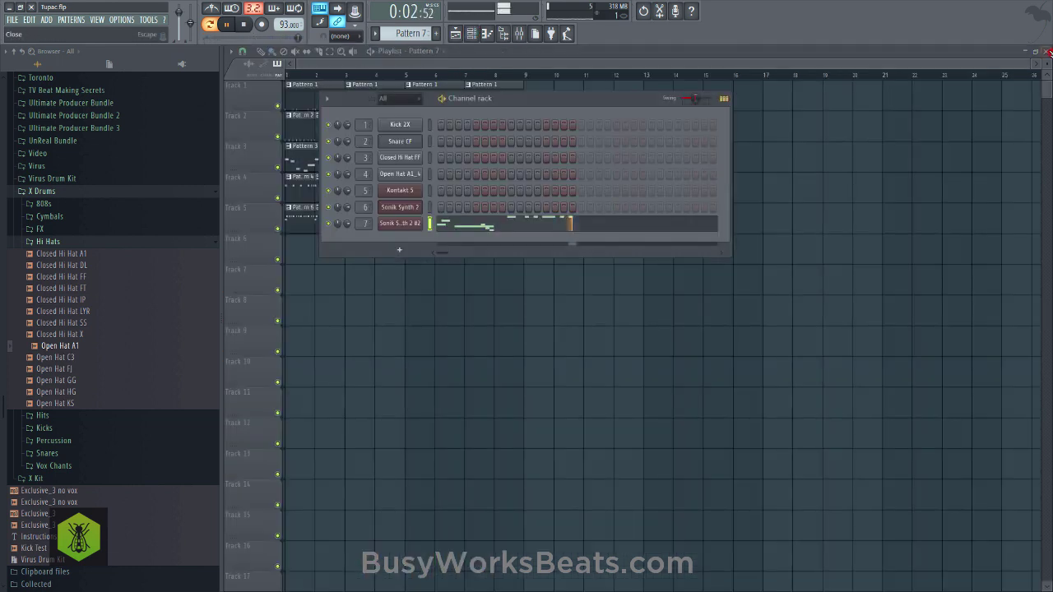
{"action": "left_click", "coordinate": [1048, 52]}
{"action": "left_click", "coordinate": [455, 34]}
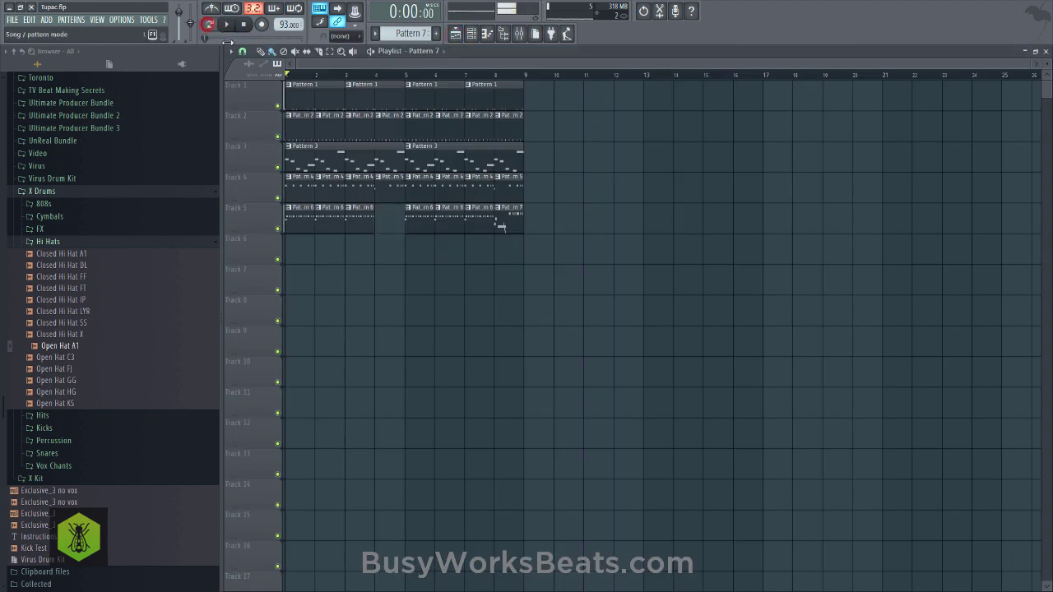
{"action": "key", "text": "space"}
{"action": "left_click", "coordinate": [397, 211]}
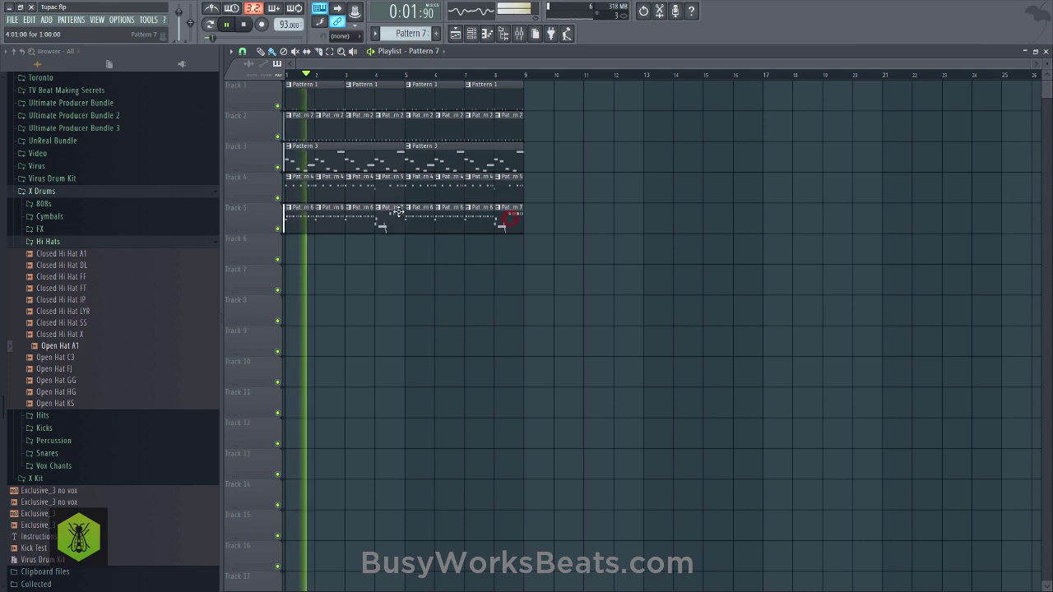
{"action": "left_click", "coordinate": [277, 199]}
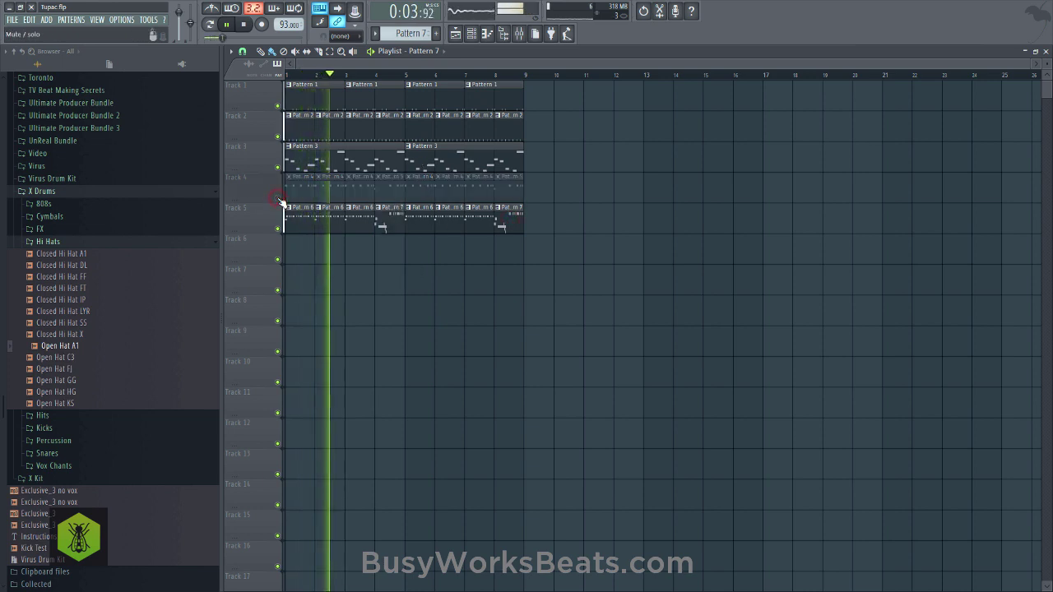
{"action": "left_click", "coordinate": [277, 198]}
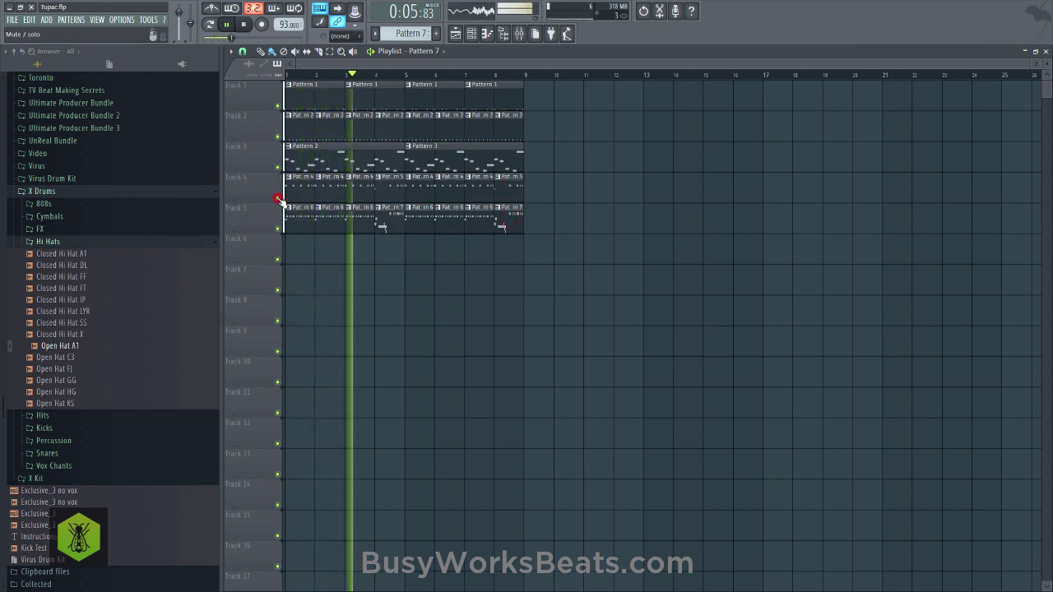
Set the pitch range of Sonik Synth 2 #2 to 2 and raise its channel pitch to about +99 cents during playback.
{"action": "key", "text": "F6"}
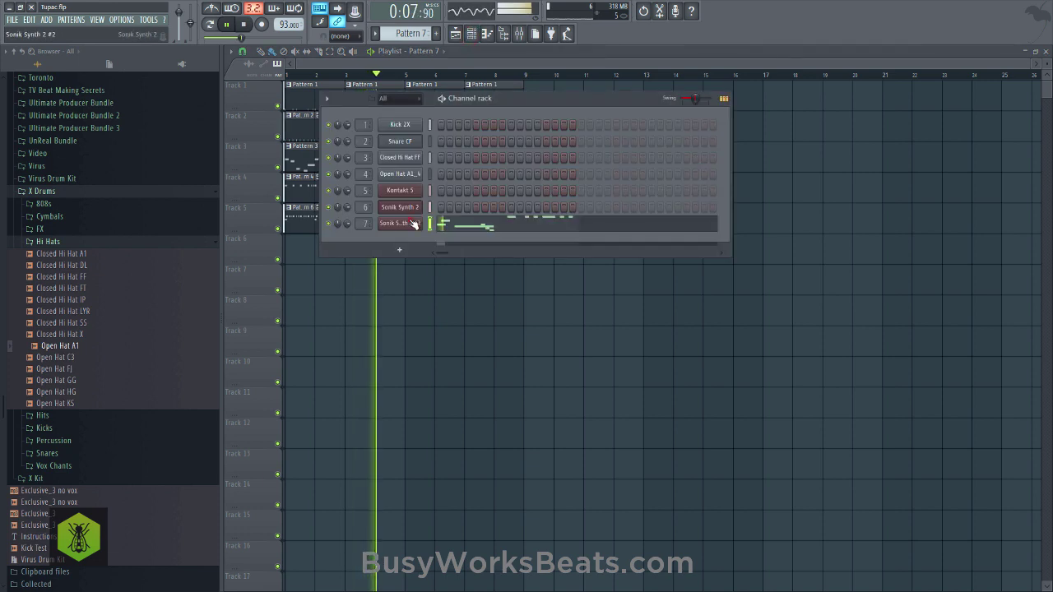
{"action": "left_click", "coordinate": [413, 224]}
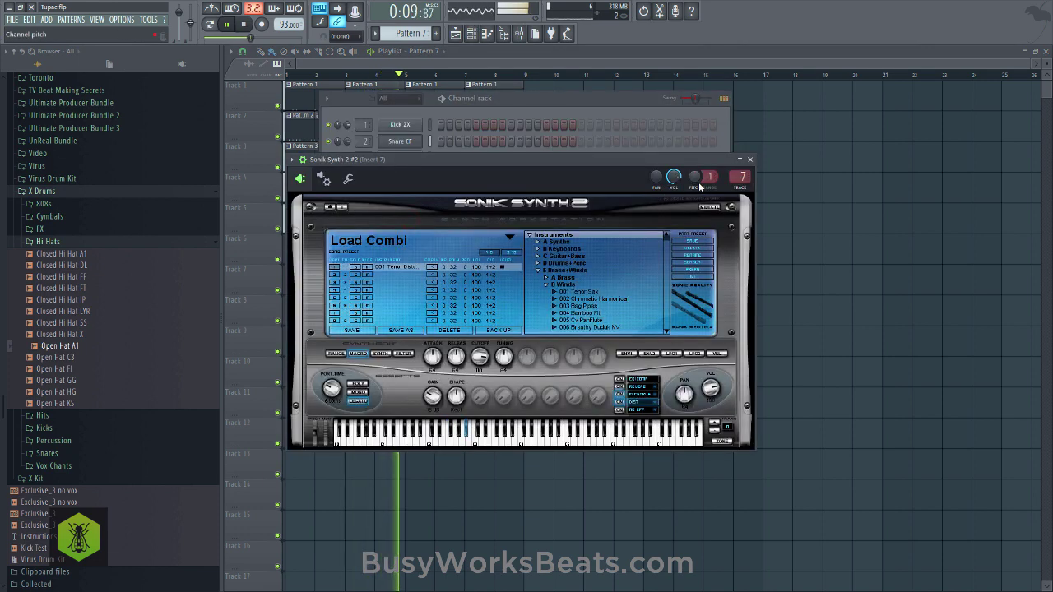
{"action": "left_click_drag", "start_coordinate": [699, 182], "coordinate": [699, 141]}
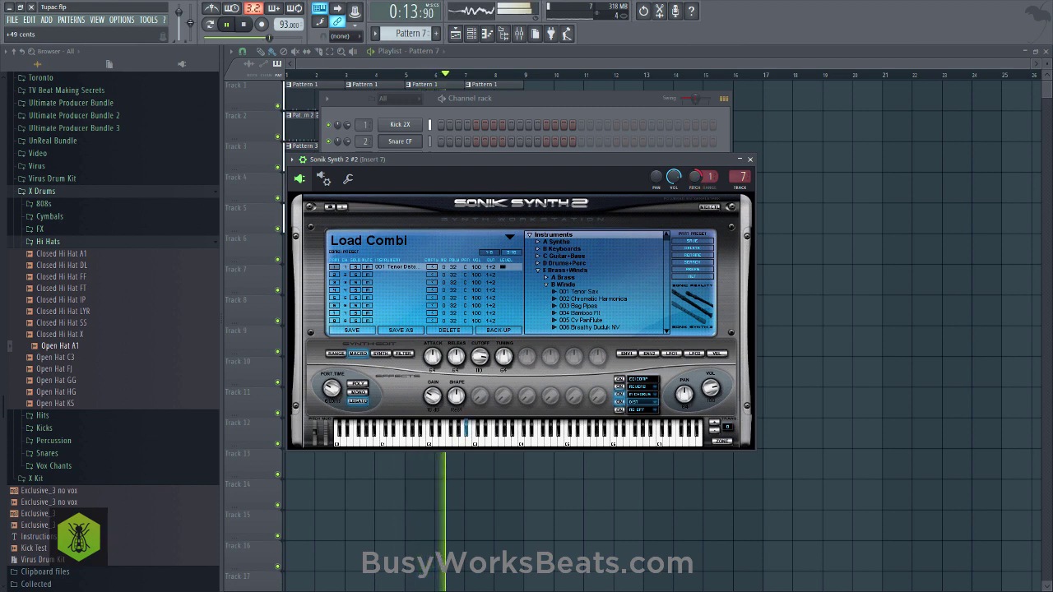
{"action": "left_click_drag", "start_coordinate": [710, 177], "coordinate": [698, 167]}
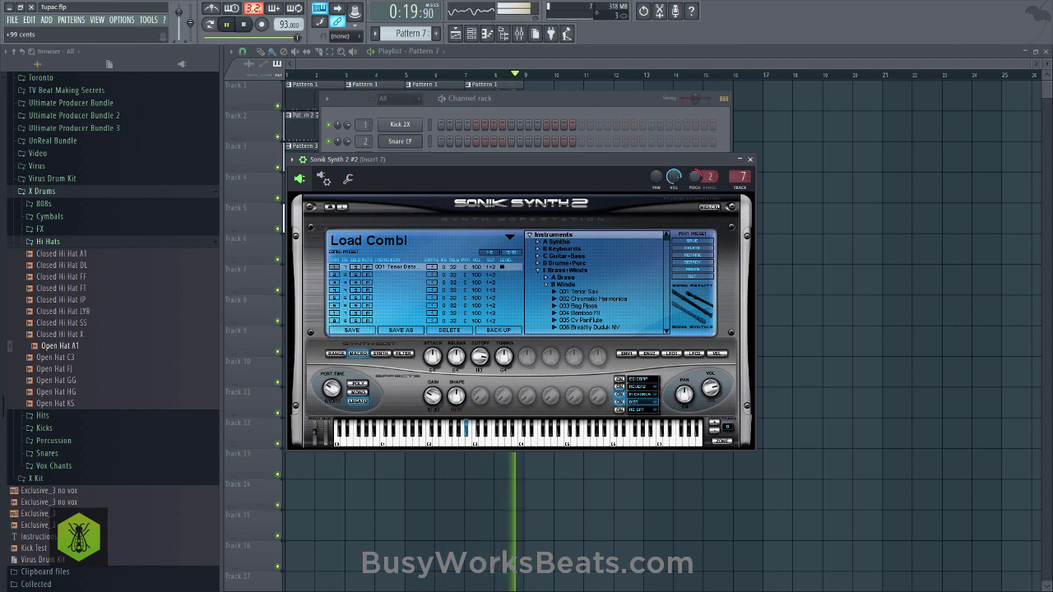
{"action": "left_click_drag", "start_coordinate": [697, 178], "coordinate": [696, 171]}
{"action": "left_click", "coordinate": [750, 159]}
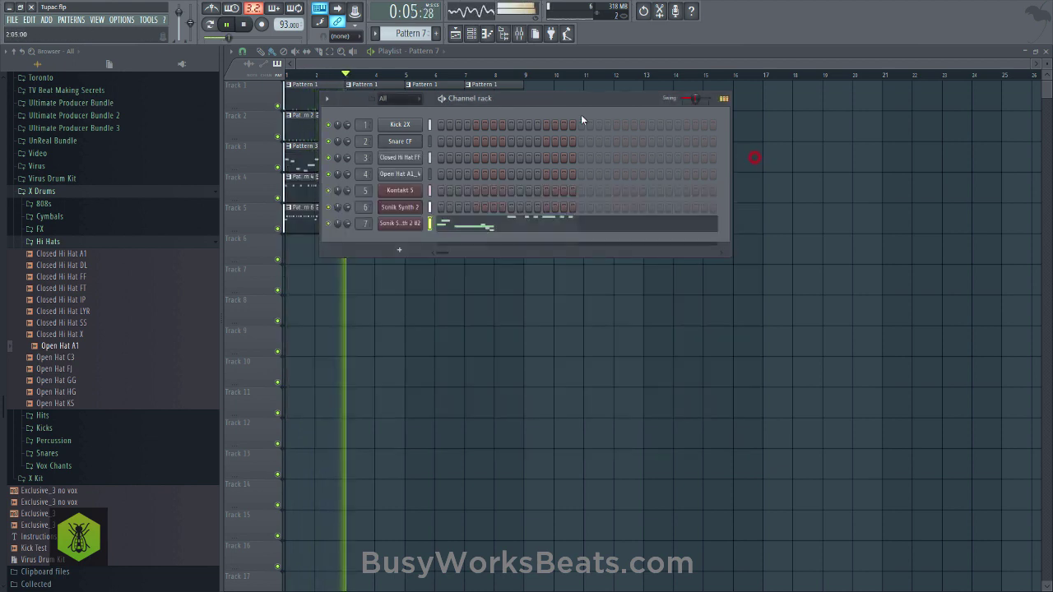
Stop playback and check the Sonik Synth 2 #2 plugin settings.
{"action": "key", "text": "space"}
{"action": "left_click", "coordinate": [416, 223]}
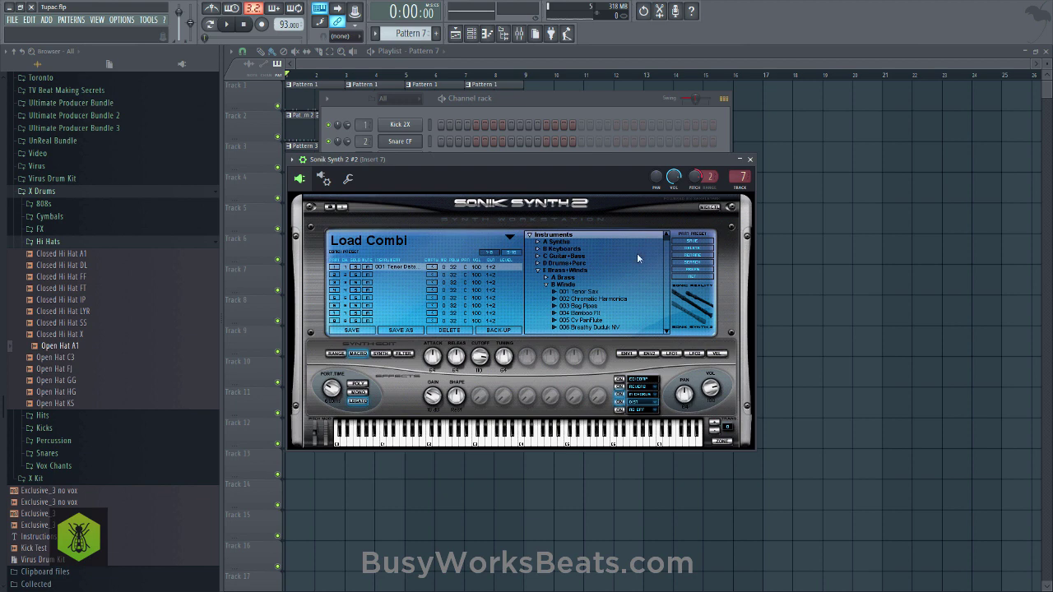
{"action": "left_click", "coordinate": [751, 160]}
Select Pattern 8, play the song, and lower the Insert 7 mixer fader to about -13.2 dB.
{"action": "left_click", "coordinate": [425, 33]}
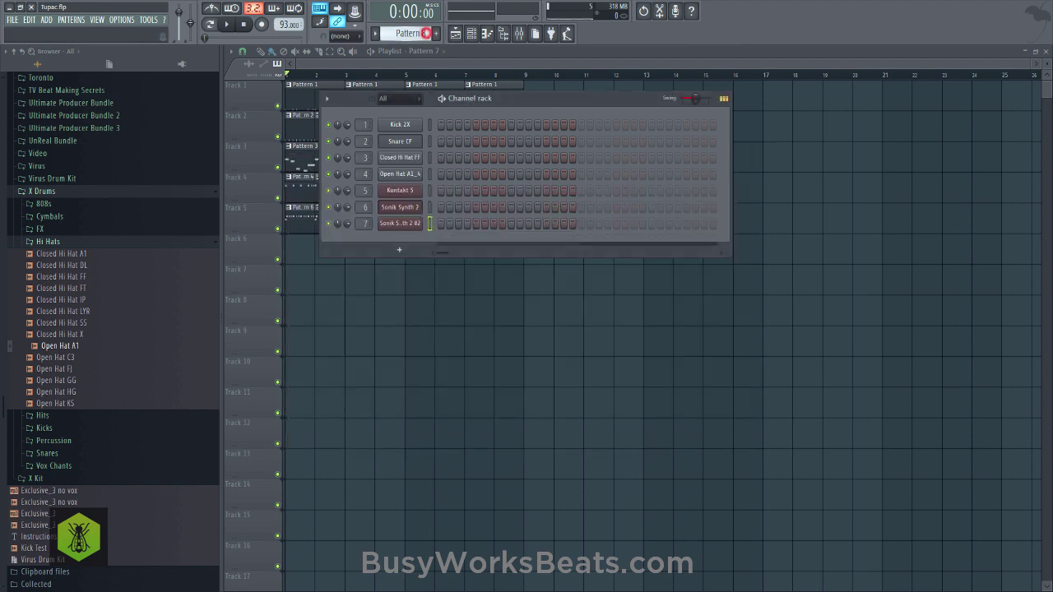
{"action": "key", "text": "space"}
{"action": "right_click", "coordinate": [405, 326]}
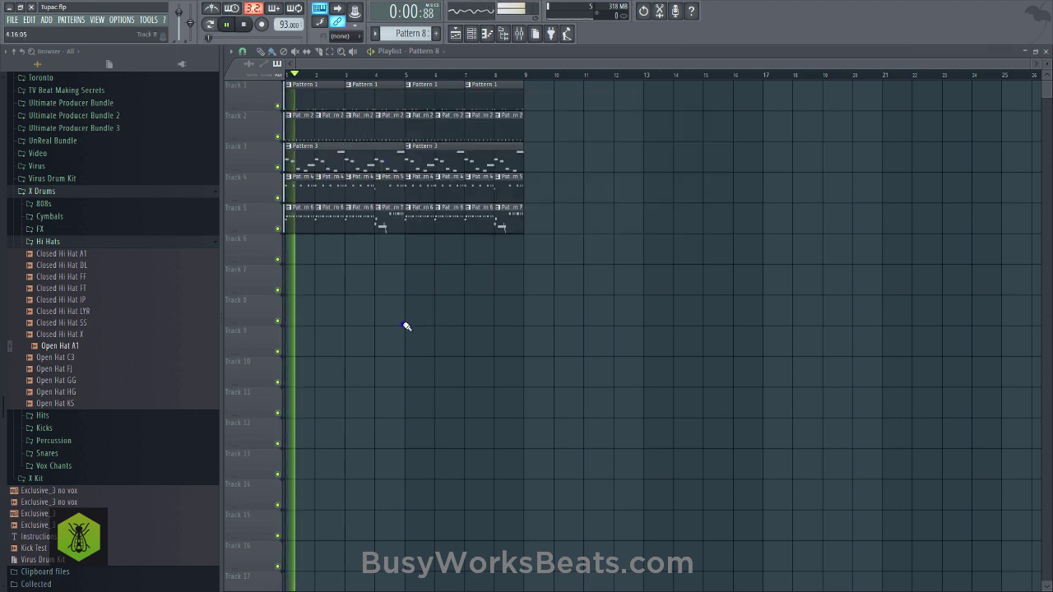
{"action": "left_click", "coordinate": [519, 33]}
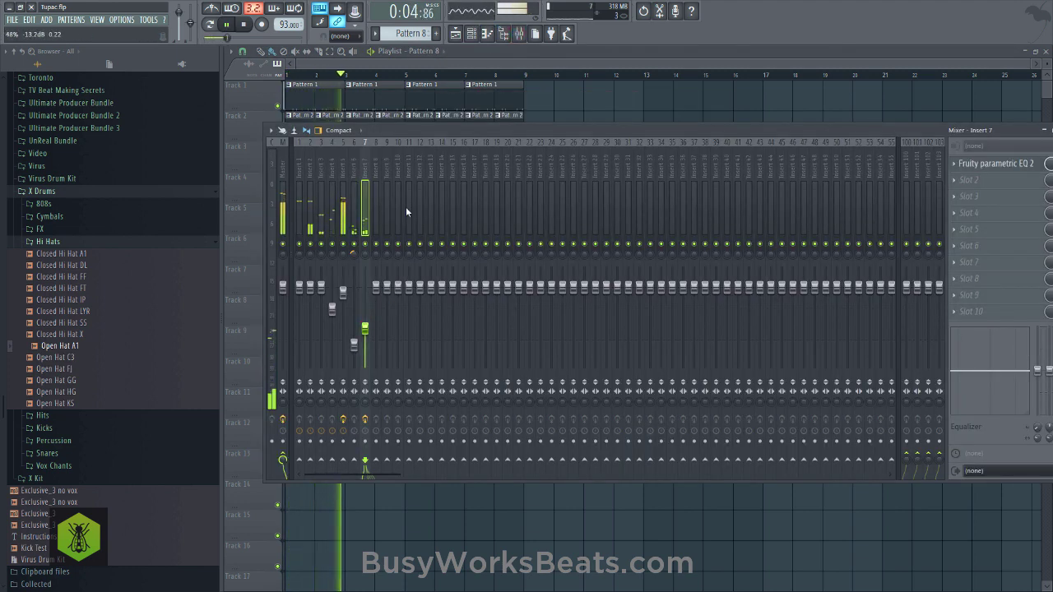
Select Pattern 6, stop playback, and merge all Pattern 6 and Pattern 7 clips on Track 5 into a single clip.
{"action": "left_click", "coordinate": [474, 35]}
{"action": "scroll", "coordinate": [411, 33], "scroll_direction": "up", "scroll_amount": 1}
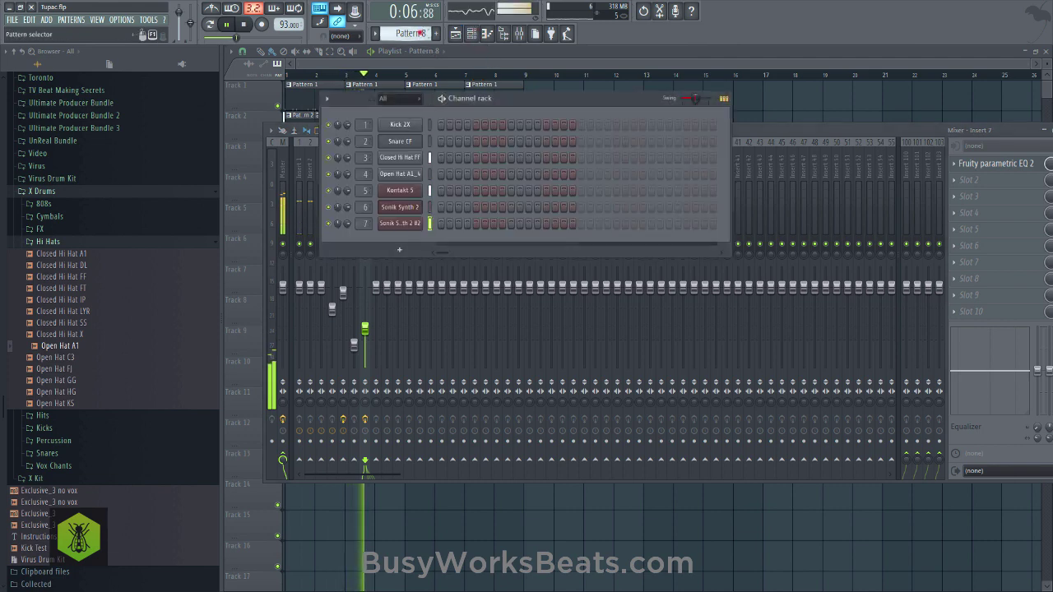
{"action": "scroll", "coordinate": [425, 33], "scroll_direction": "up", "scroll_amount": 1}
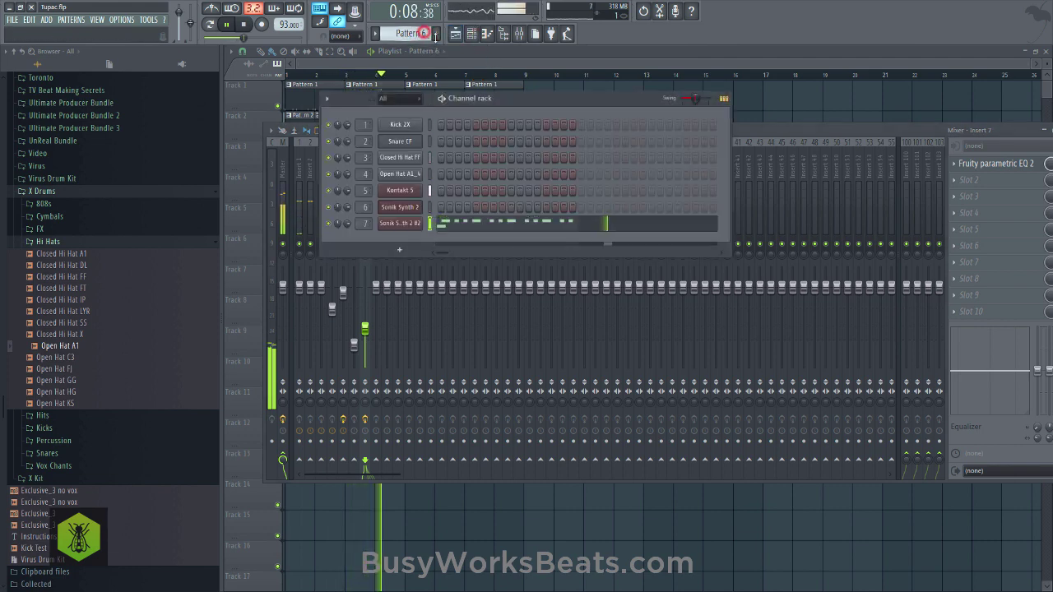
{"action": "right_click", "coordinate": [770, 87]}
{"action": "key", "text": "space"}
{"action": "left_click_drag", "start_coordinate": [549, 220], "coordinate": [286, 231]}
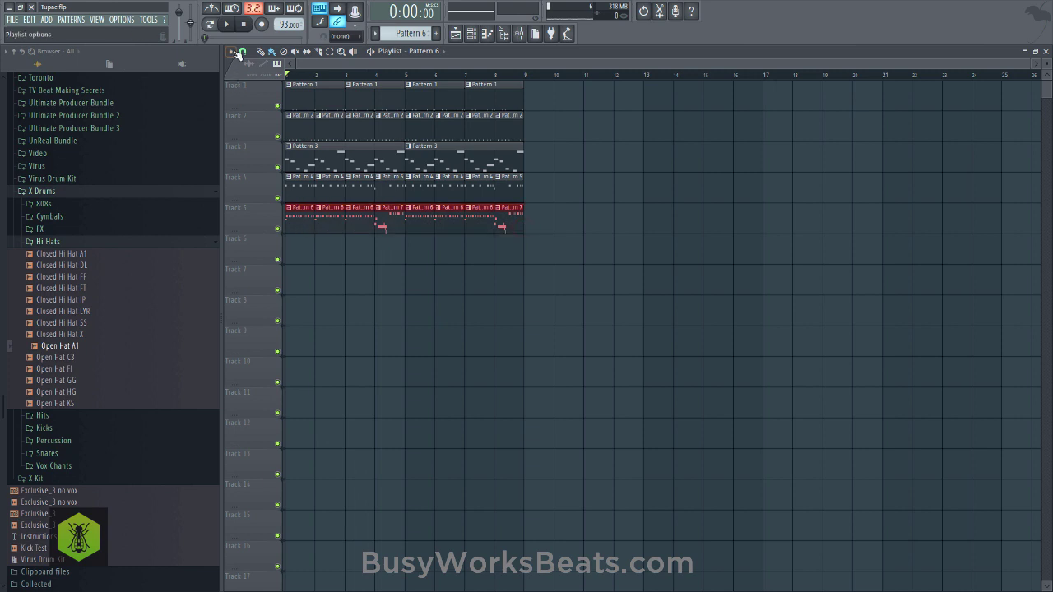
{"action": "left_click", "coordinate": [232, 51]}
{"action": "mouse_move", "coordinate": [242, 65]}
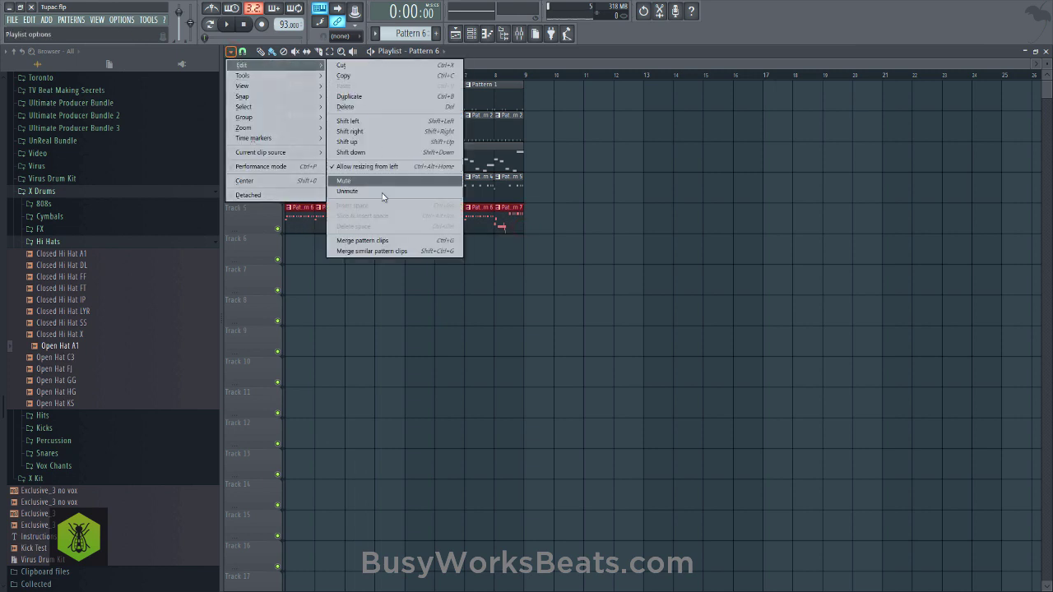
{"action": "left_click", "coordinate": [372, 240]}
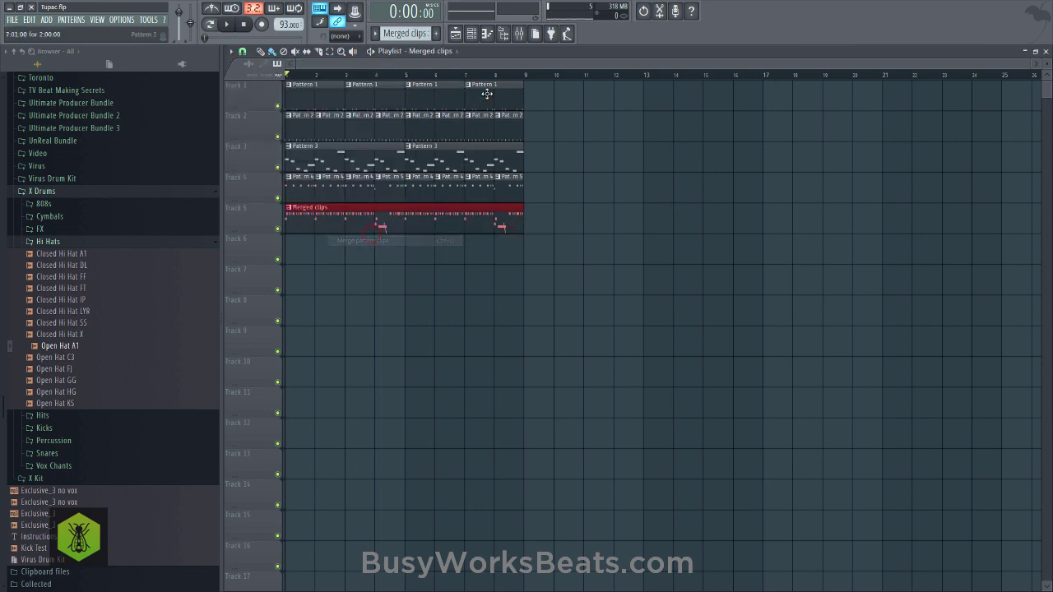
Add a new Kontakt 5 instrument channel to the channel rack.
{"action": "left_click", "coordinate": [483, 33]}
{"action": "left_click", "coordinate": [384, 250]}
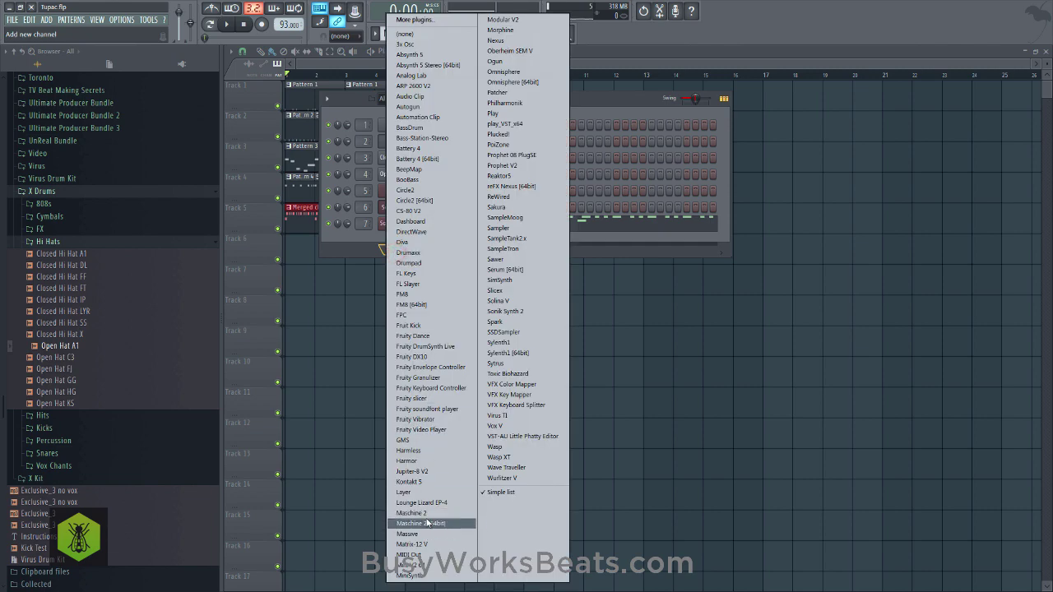
{"action": "left_click", "coordinate": [426, 482]}
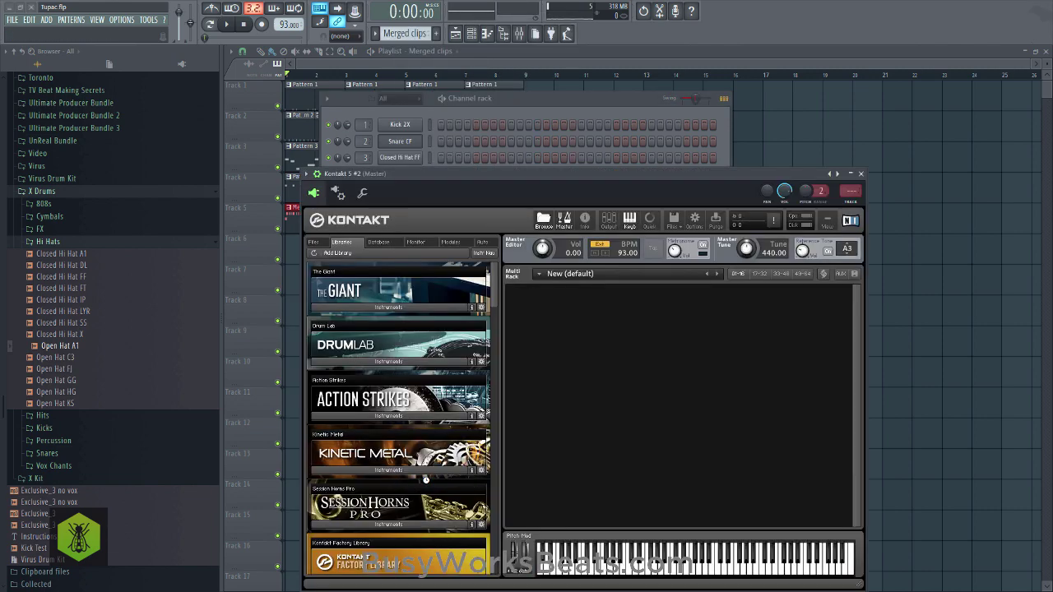
Load the Tenor Sax solo instrument from the Session Horns Pro library into Kontakt.
{"action": "scroll", "coordinate": [490, 320], "scroll_direction": "down", "scroll_amount": 5}
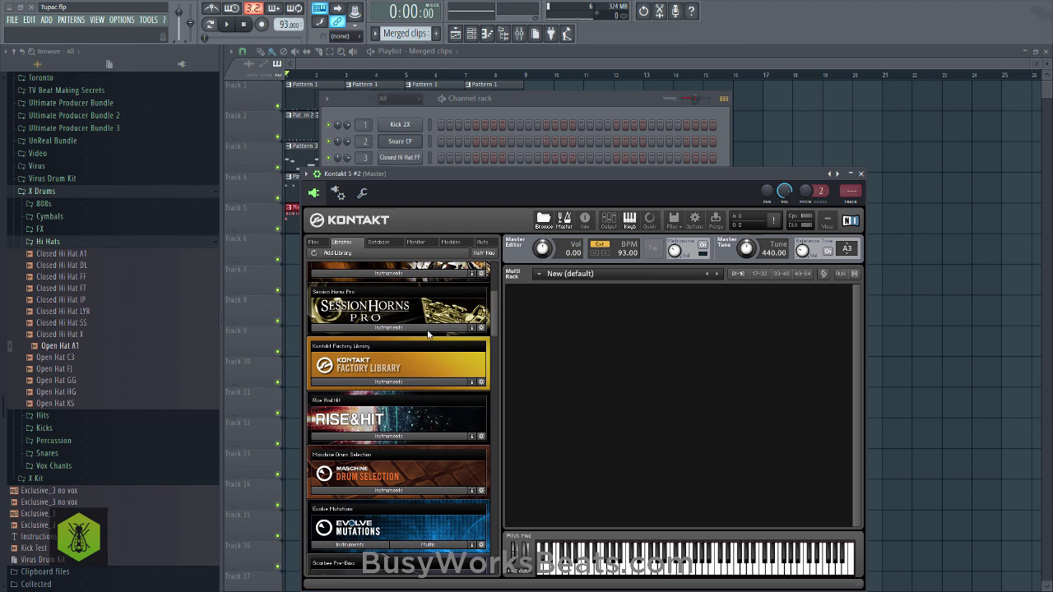
{"action": "left_click", "coordinate": [427, 330]}
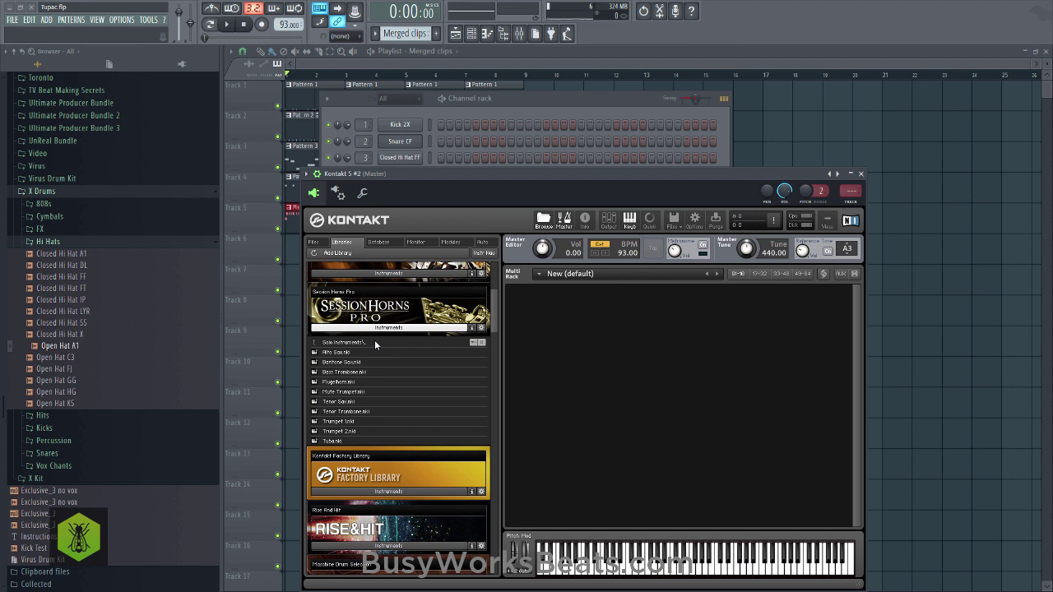
{"action": "double_click", "coordinate": [349, 402]}
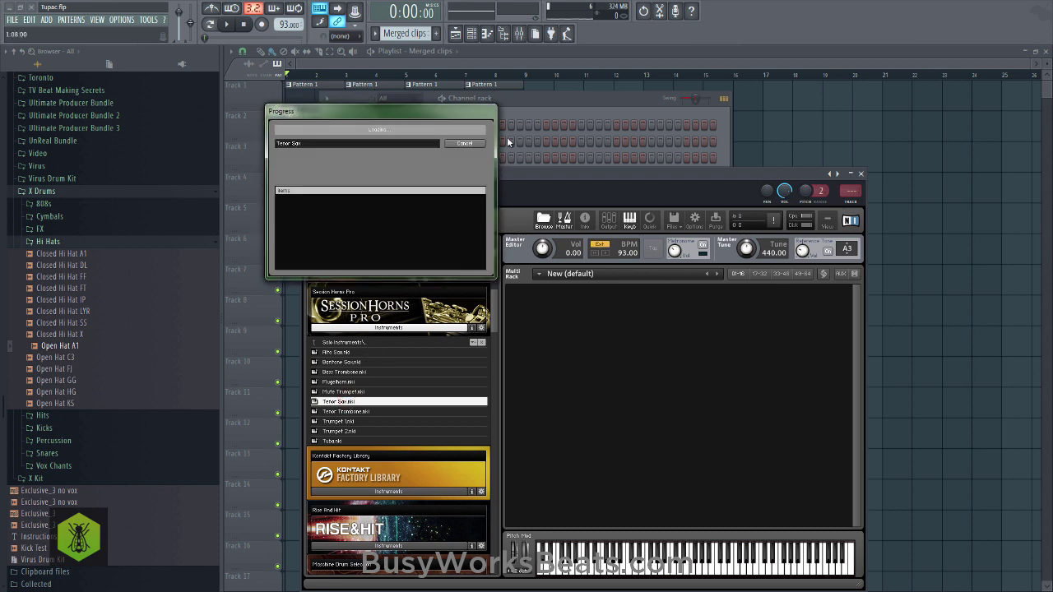
Copy the Sonik Synth 2 #2 melody from the merged pattern into the Kontakt 5 #2 channel in Pattern 9, routed to mixer track 8.
{"action": "left_click", "coordinate": [514, 101]}
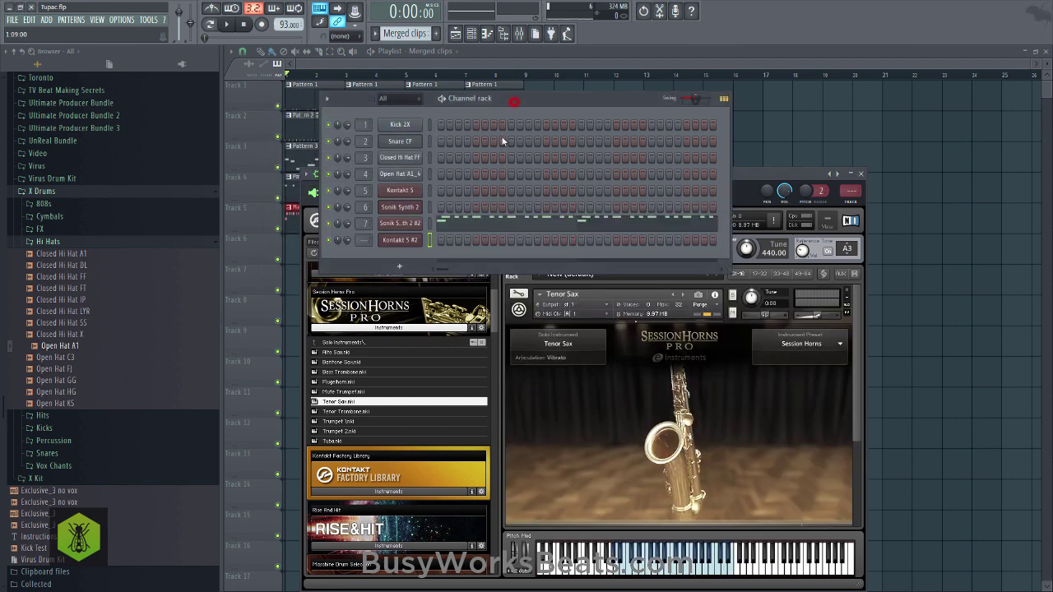
{"action": "key", "text": "ctrl+c"}
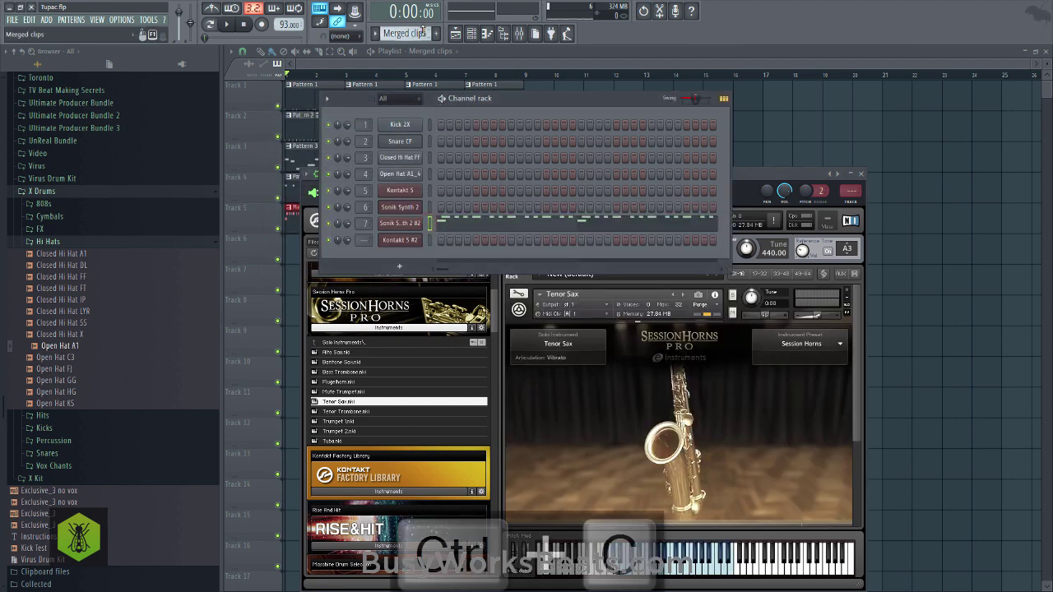
{"action": "left_click_drag", "start_coordinate": [423, 31], "coordinate": [421, 61]}
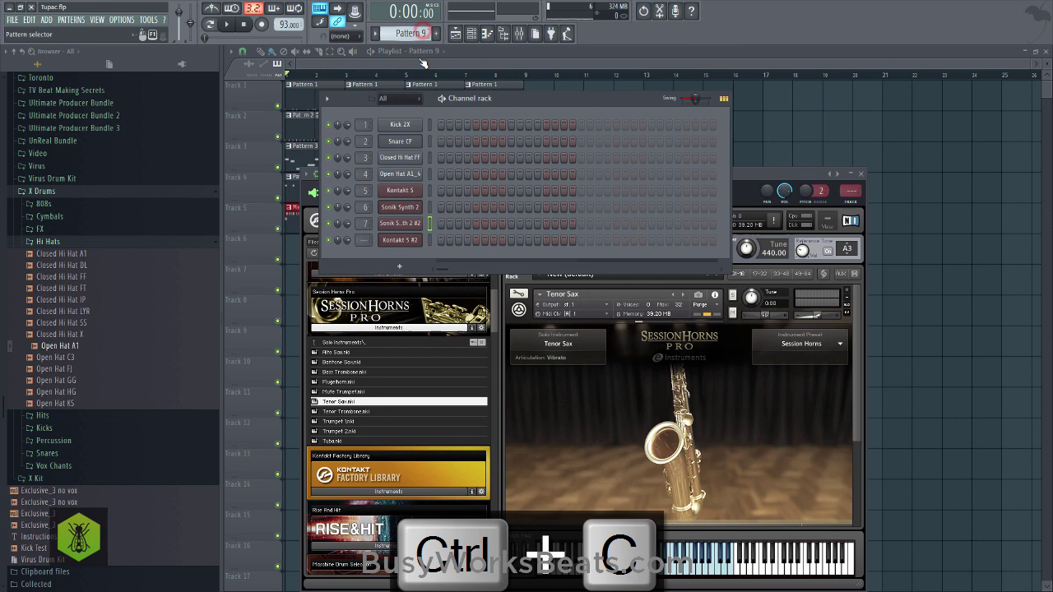
{"action": "left_click", "coordinate": [363, 240]}
{"action": "key", "text": "ctrl+v"}
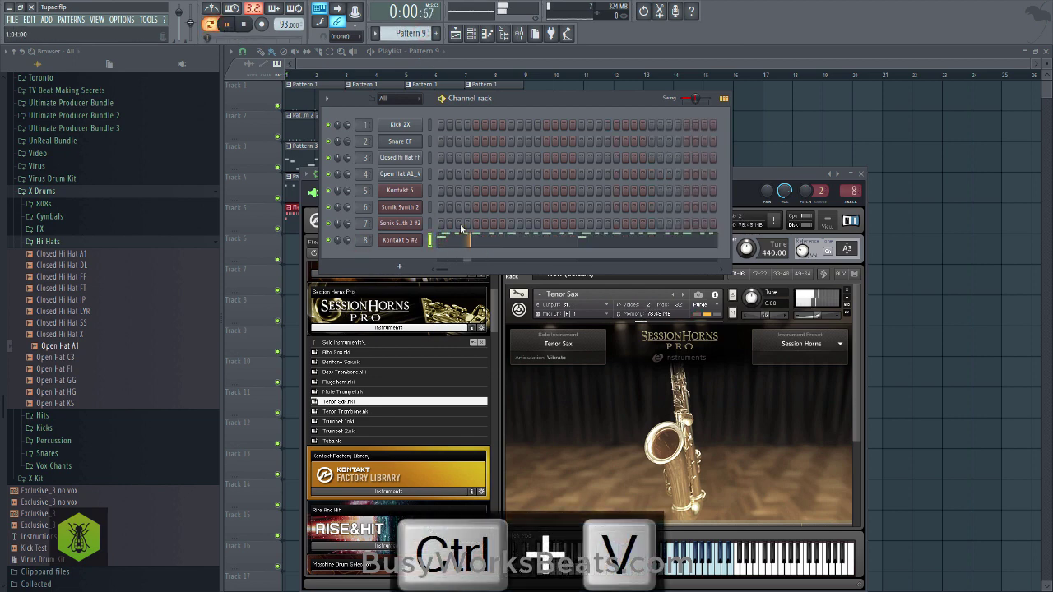
Switch the Tenor Sax articulation to Non Vibrato while Pattern 9 plays, and close the Kontakt window.
{"action": "scroll", "coordinate": [856, 356], "scroll_direction": "down", "scroll_amount": 5}
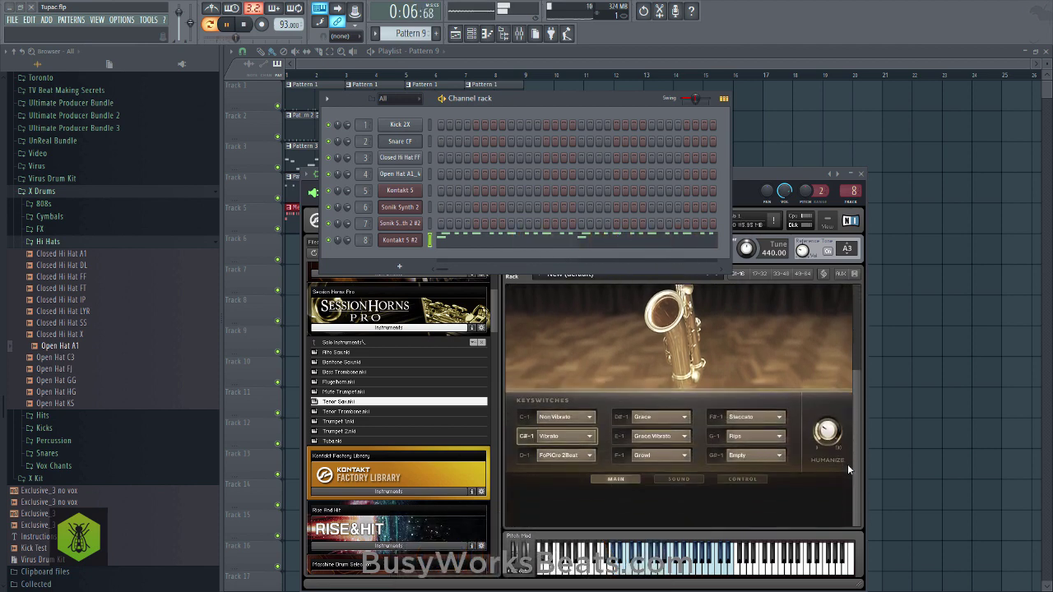
{"action": "left_click", "coordinate": [529, 417]}
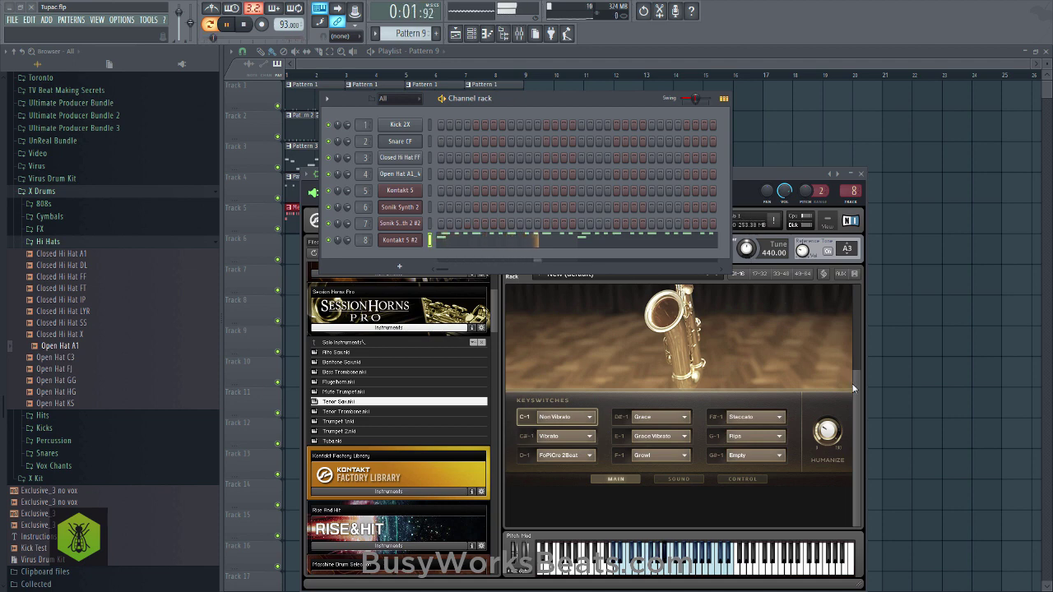
{"action": "left_click_drag", "start_coordinate": [854, 389], "coordinate": [855, 312]}
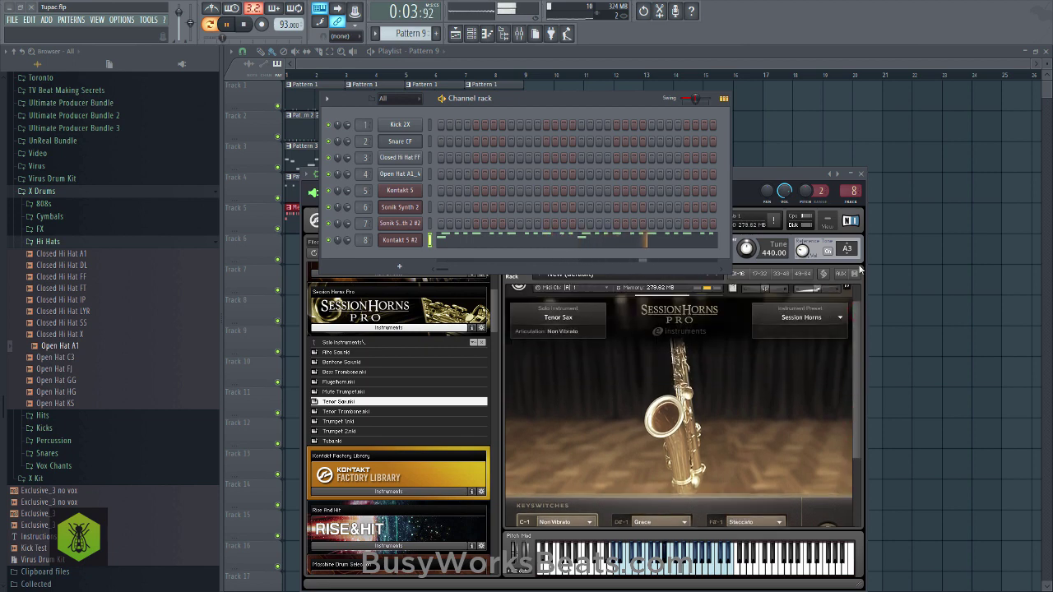
{"action": "left_click", "coordinate": [862, 176]}
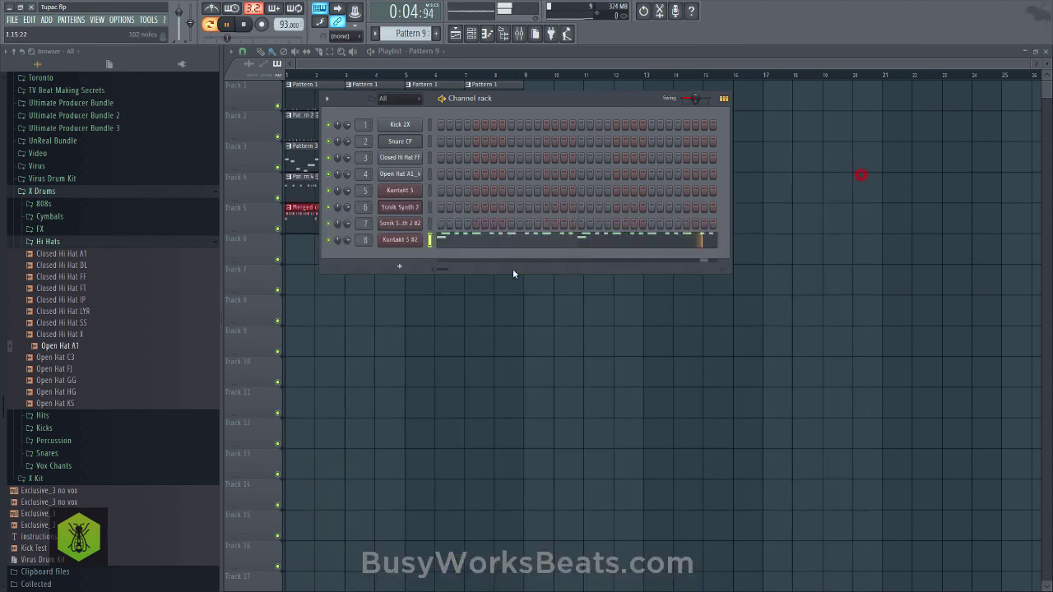
Audition the sax's Staccato, Grace Vibrato, FoPiCre 2Beat and Growl articulations, and return it to Non Vibrato.
{"action": "left_click", "coordinate": [416, 240]}
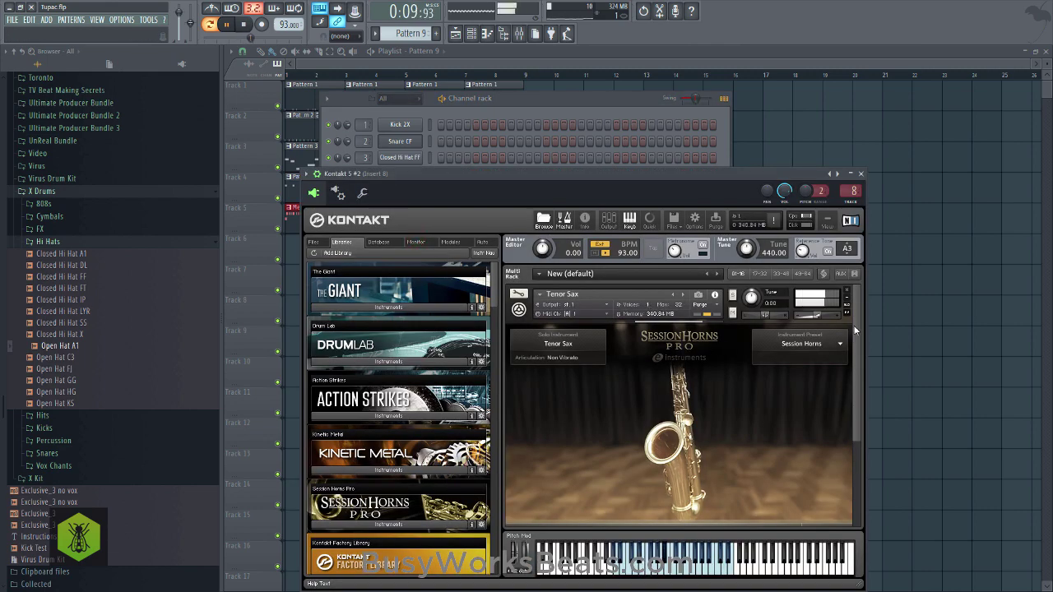
{"action": "left_click_drag", "start_coordinate": [855, 330], "coordinate": [865, 452]}
{"action": "left_click", "coordinate": [720, 418]}
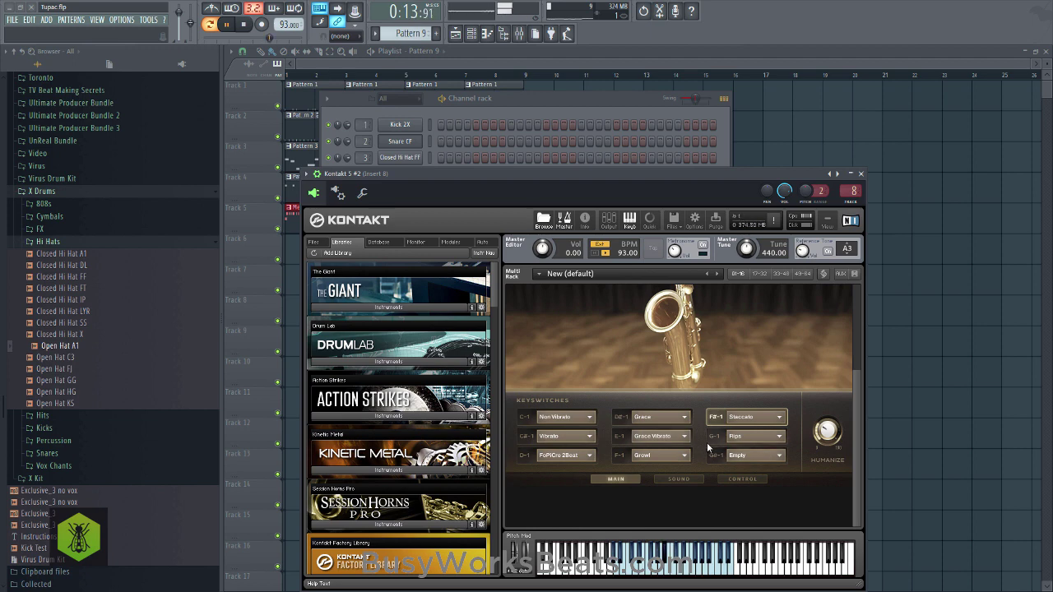
{"action": "left_click", "coordinate": [617, 437]}
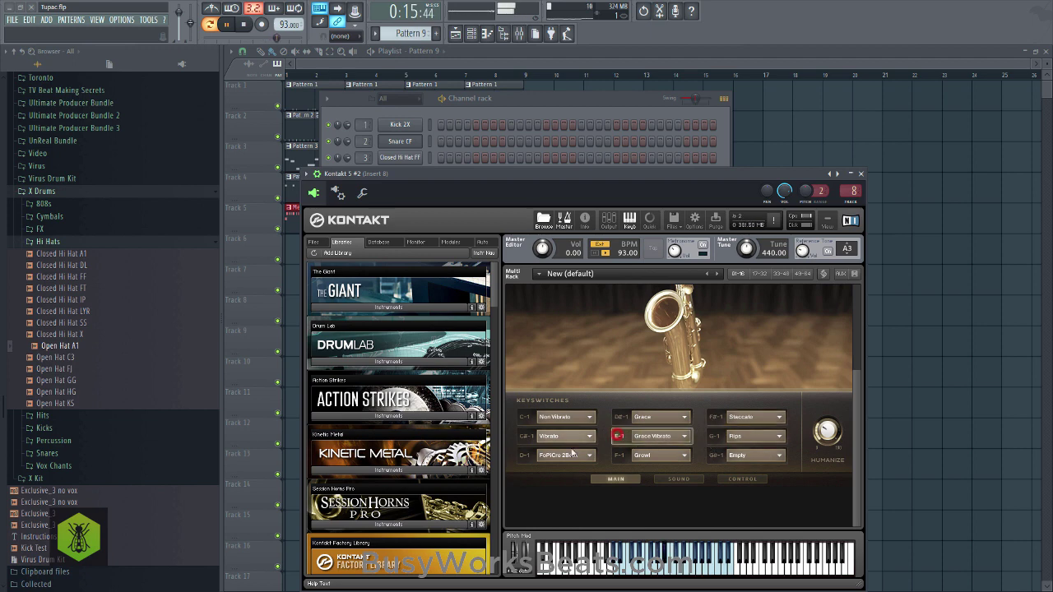
{"action": "left_click", "coordinate": [524, 457]}
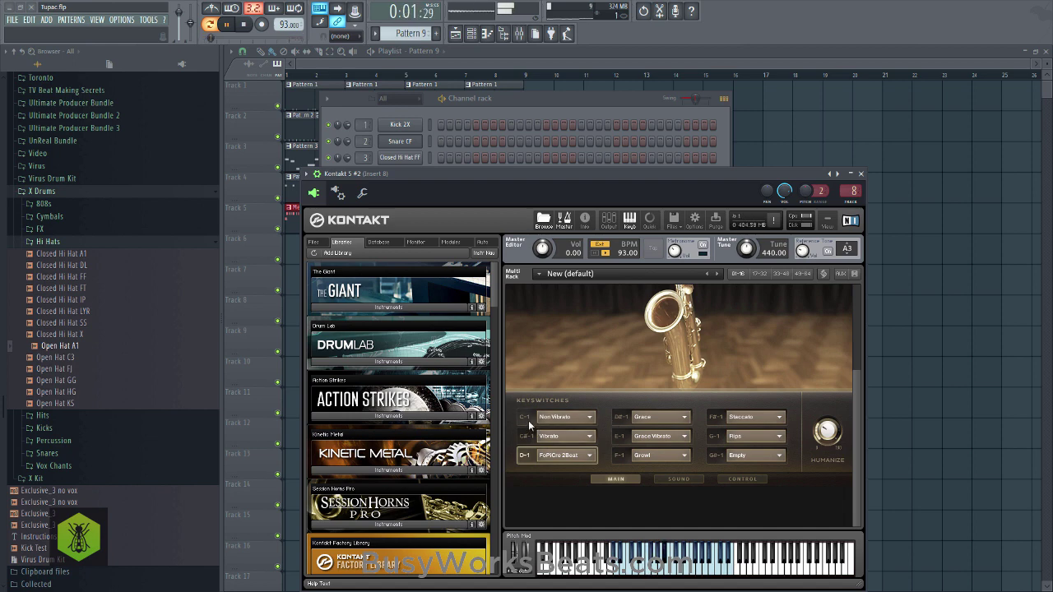
{"action": "left_click", "coordinate": [618, 457]}
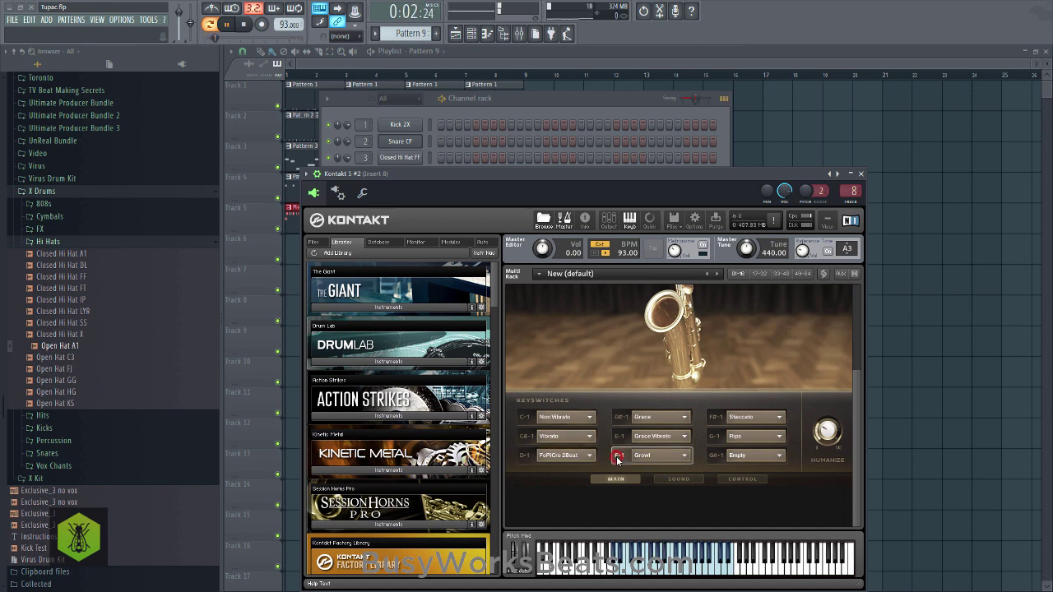
{"action": "left_click", "coordinate": [524, 422]}
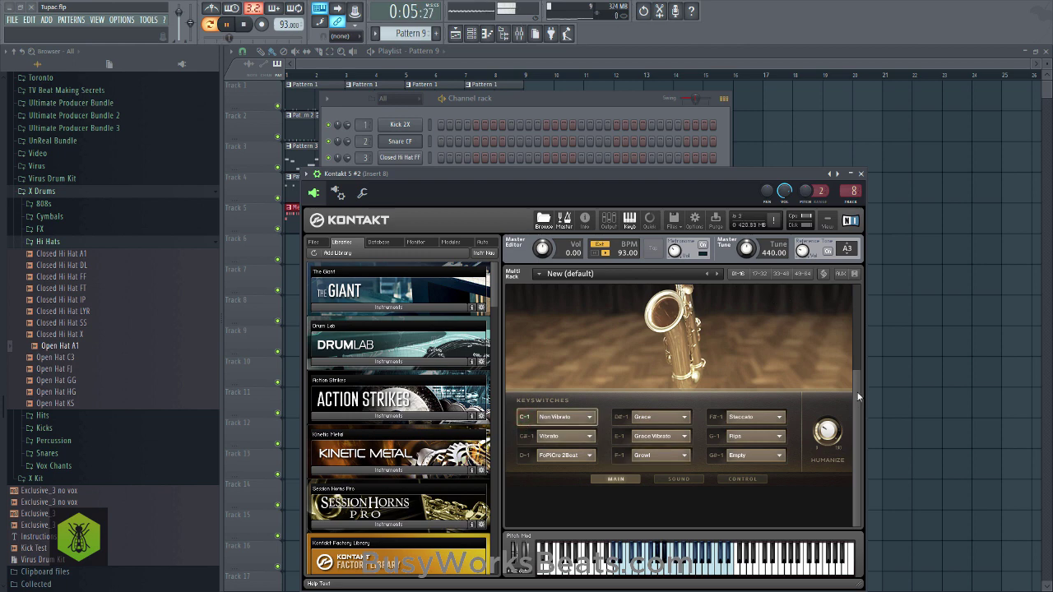
{"action": "left_click_drag", "start_coordinate": [858, 398], "coordinate": [853, 255]}
{"action": "left_click", "coordinate": [862, 174]}
Set the velocity of all Kontakt 5 #2 notes in Pattern 9 to 100% and play the pattern.
{"action": "left_click", "coordinate": [459, 236]}
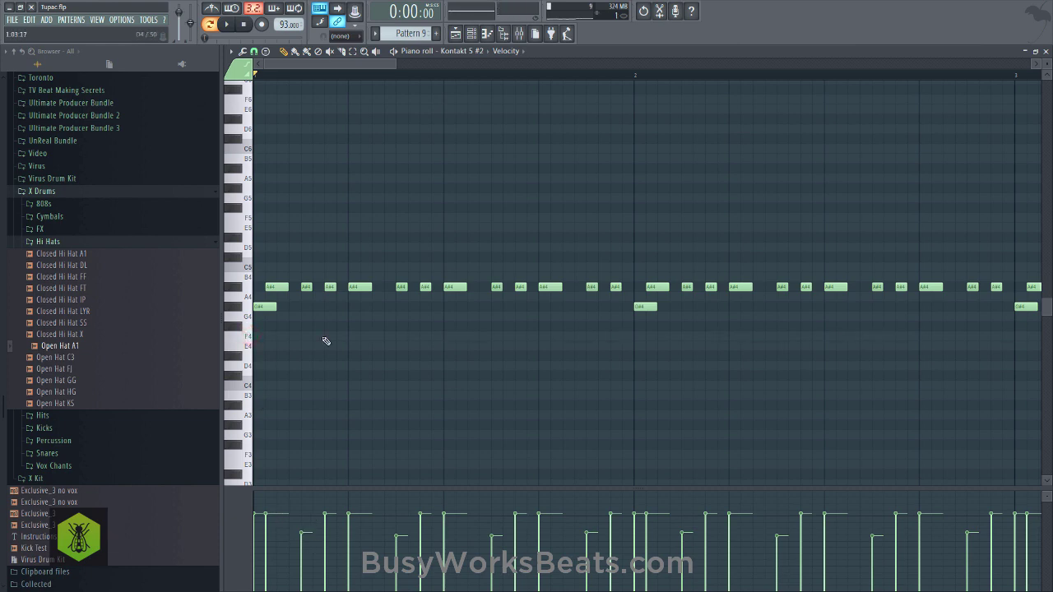
{"action": "key", "text": "ctrl+a"}
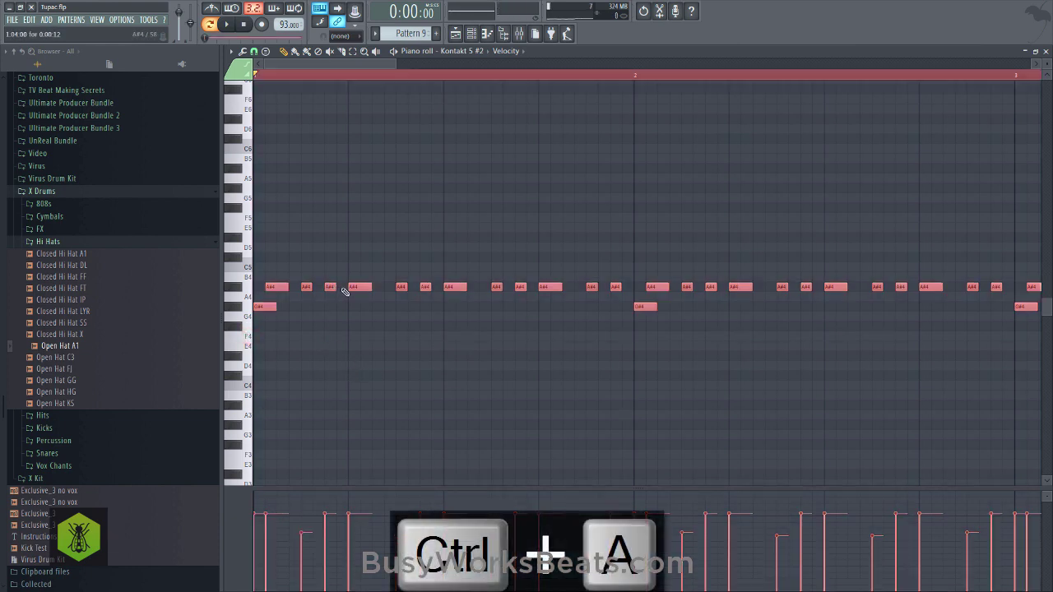
{"action": "double_click", "coordinate": [354, 286]}
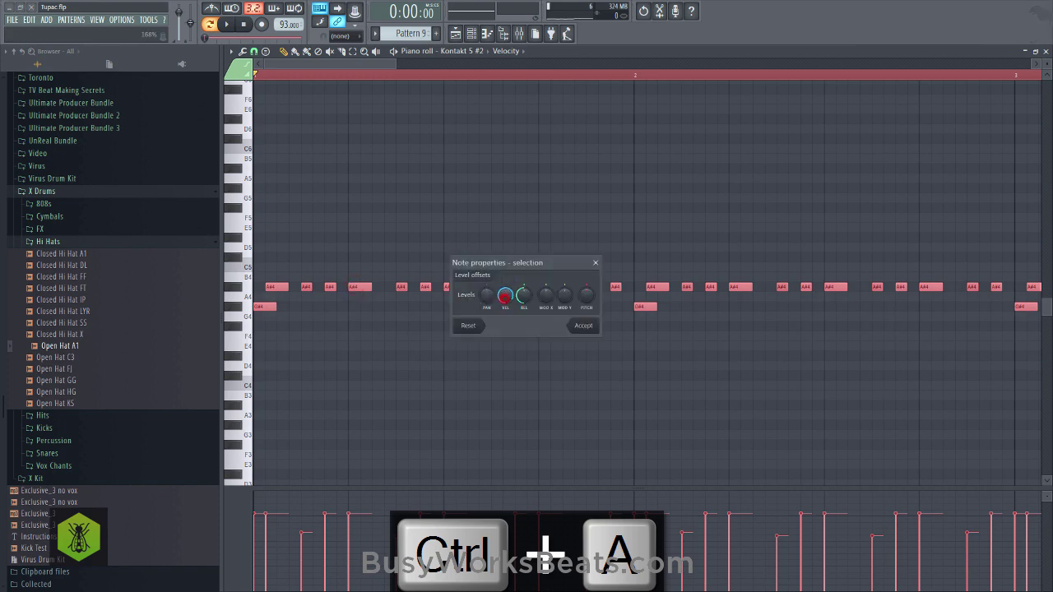
{"action": "left_click", "coordinate": [578, 326]}
{"action": "key", "text": "space"}
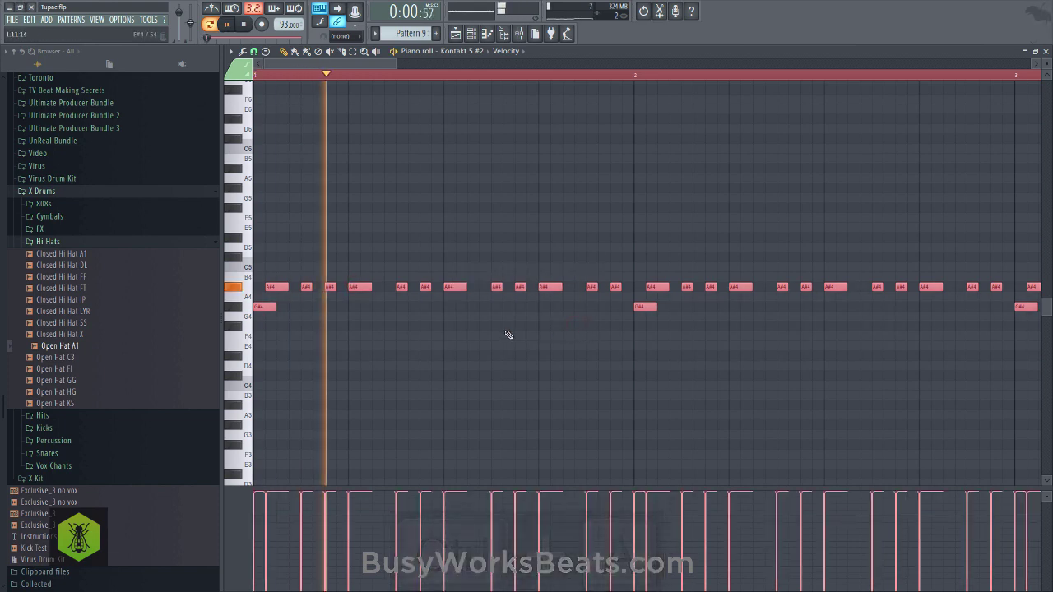
{"action": "left_click", "coordinate": [447, 204]}
Set the Kontakt 5 #2 channel to cut itself, with cut group 8 by 8, and stop playback.
{"action": "key", "text": "F9"}
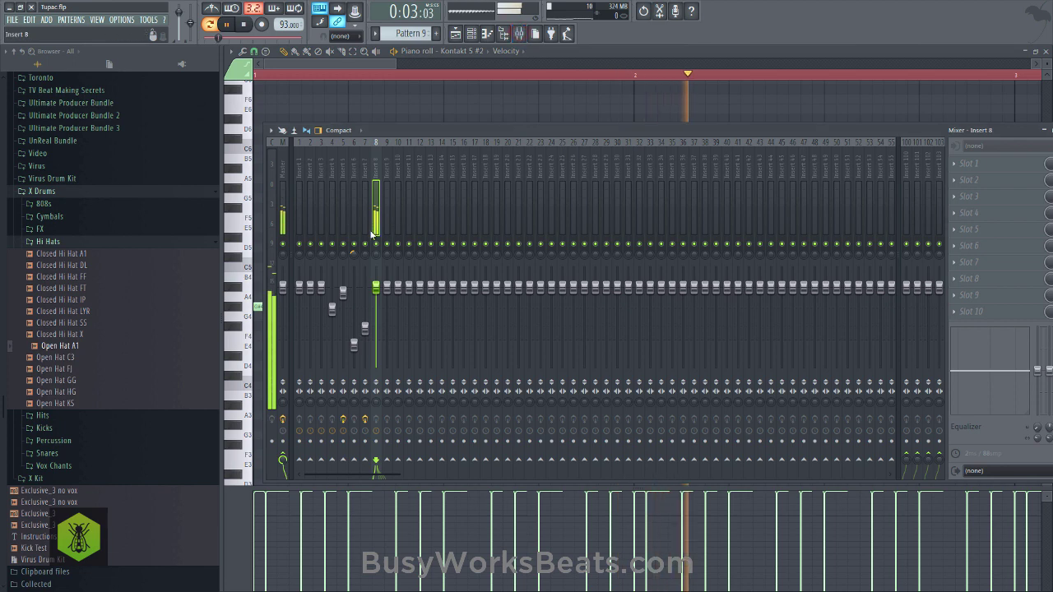
{"action": "left_click", "coordinate": [471, 34]}
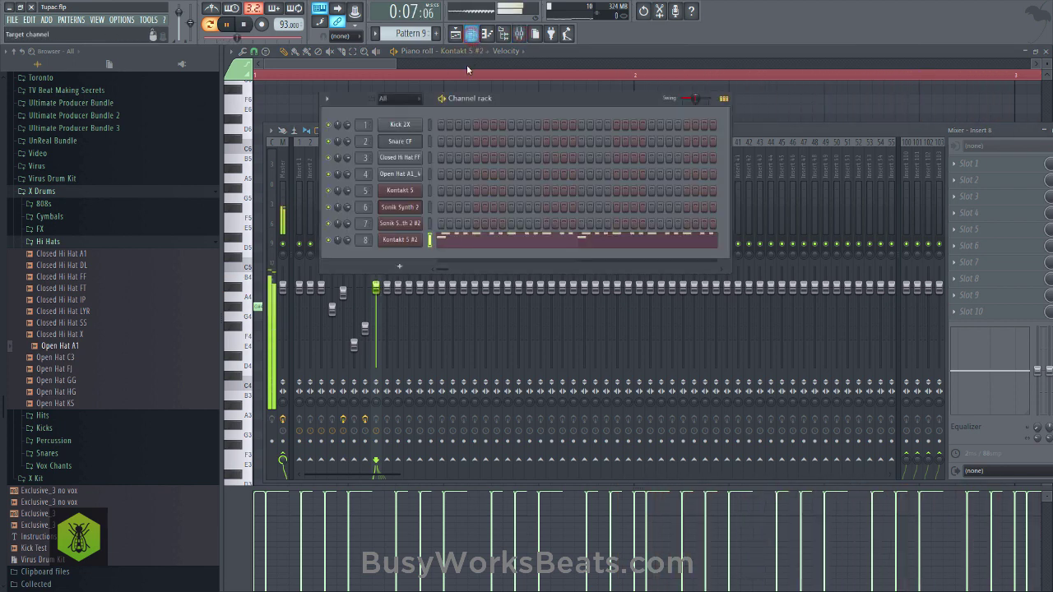
{"action": "left_click", "coordinate": [402, 241]}
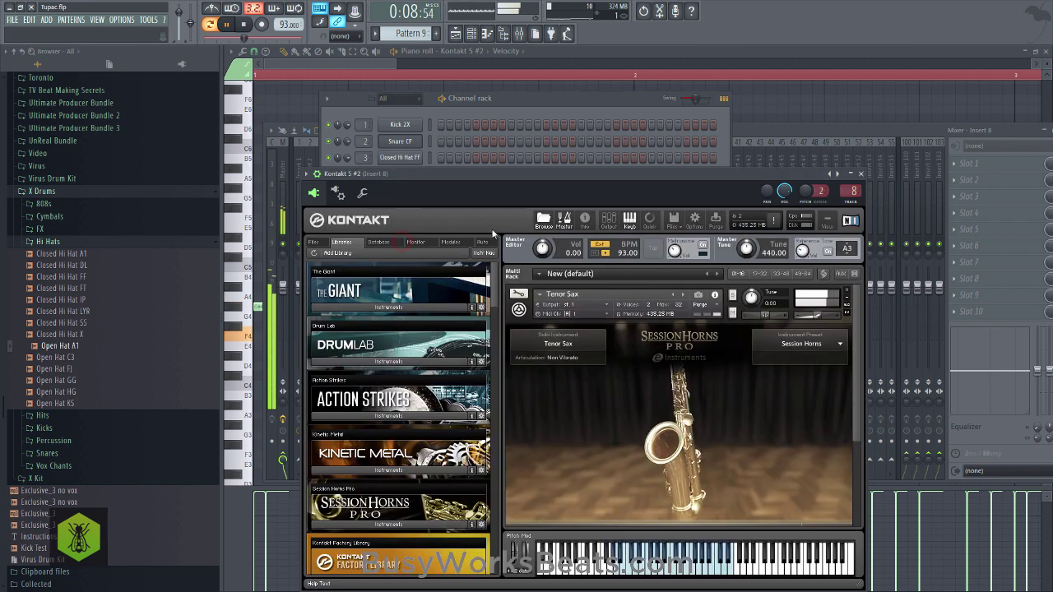
{"action": "left_click", "coordinate": [363, 195]}
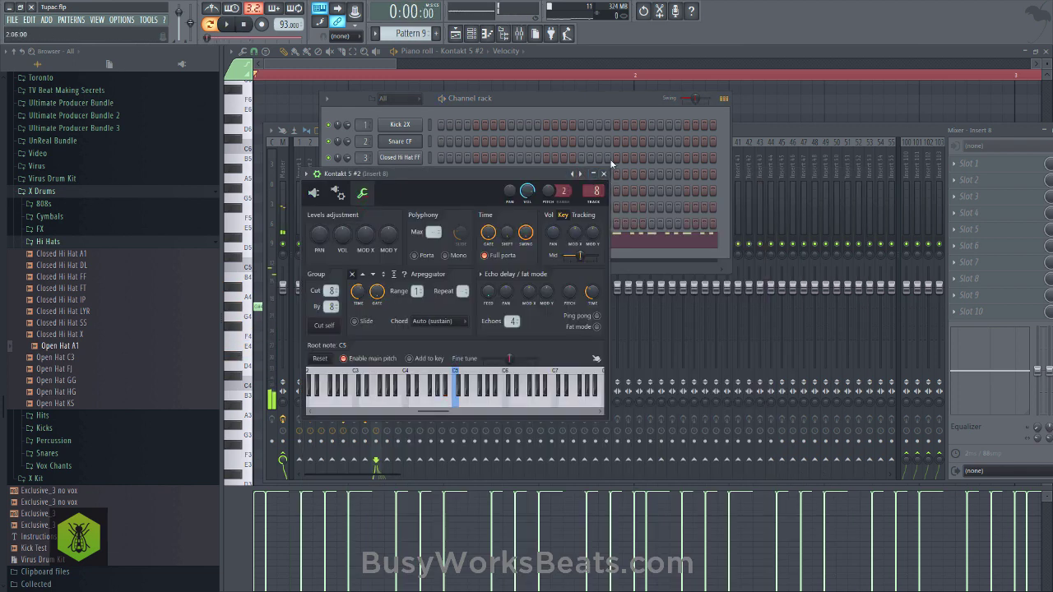
Place the Pattern 9 clip at bar 1 on Track 6 of the playlist and play the song.
{"action": "left_click", "coordinate": [522, 98]}
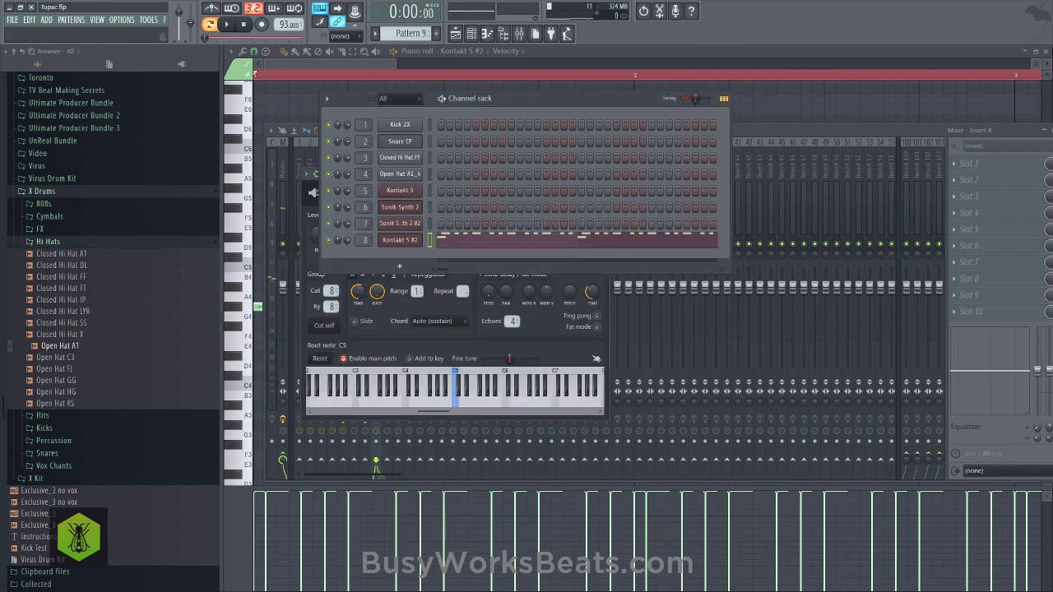
{"action": "left_click", "coordinate": [1046, 51]}
{"action": "left_click", "coordinate": [874, 109]}
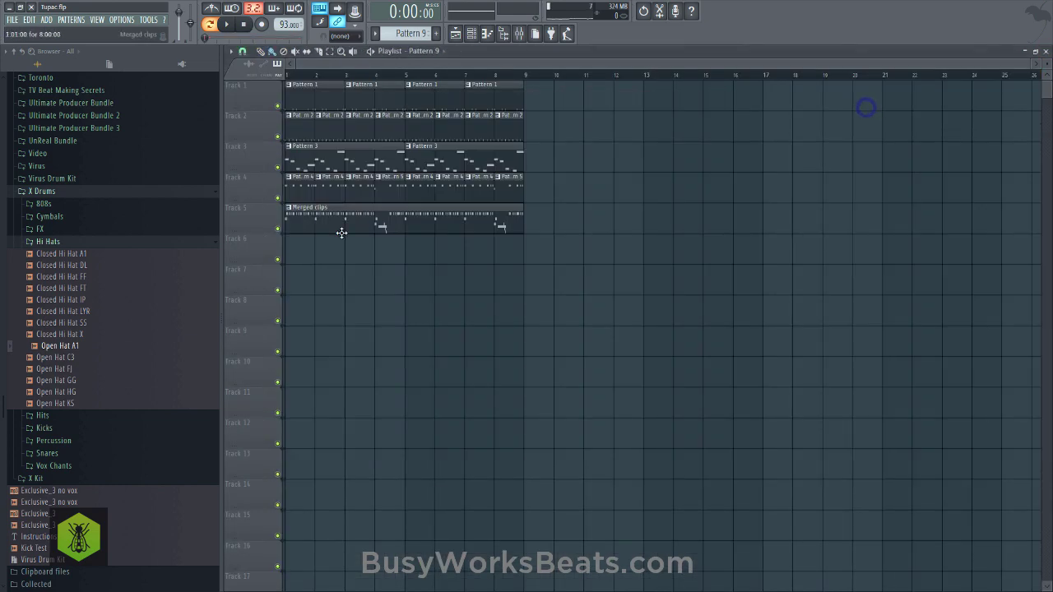
{"action": "left_click", "coordinate": [313, 239]}
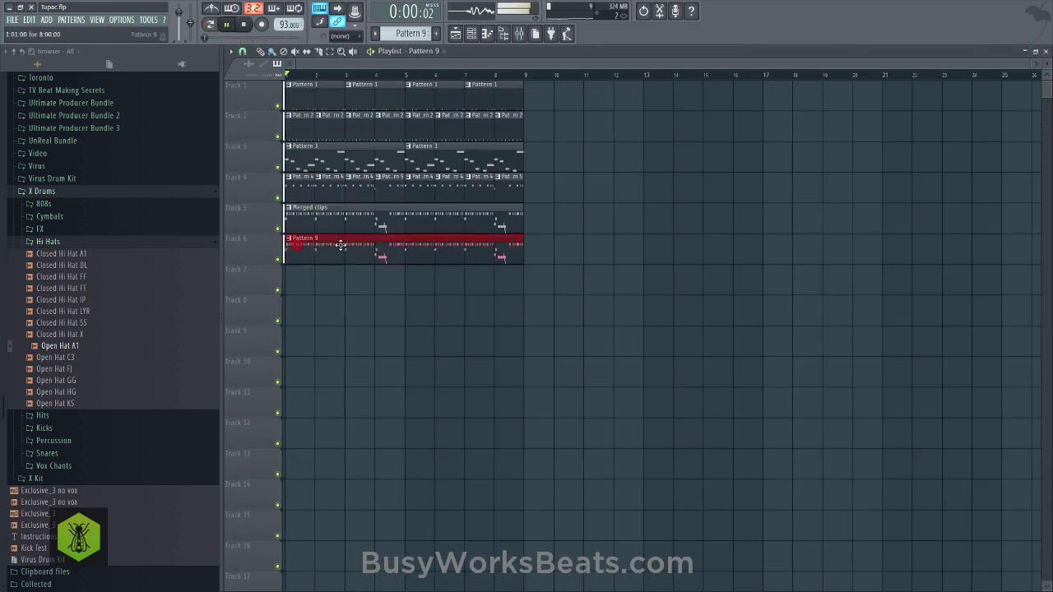
Stop the song and lower the Insert 7 mixer fader to about -13.7 dB.
{"action": "left_click", "coordinate": [470, 34]}
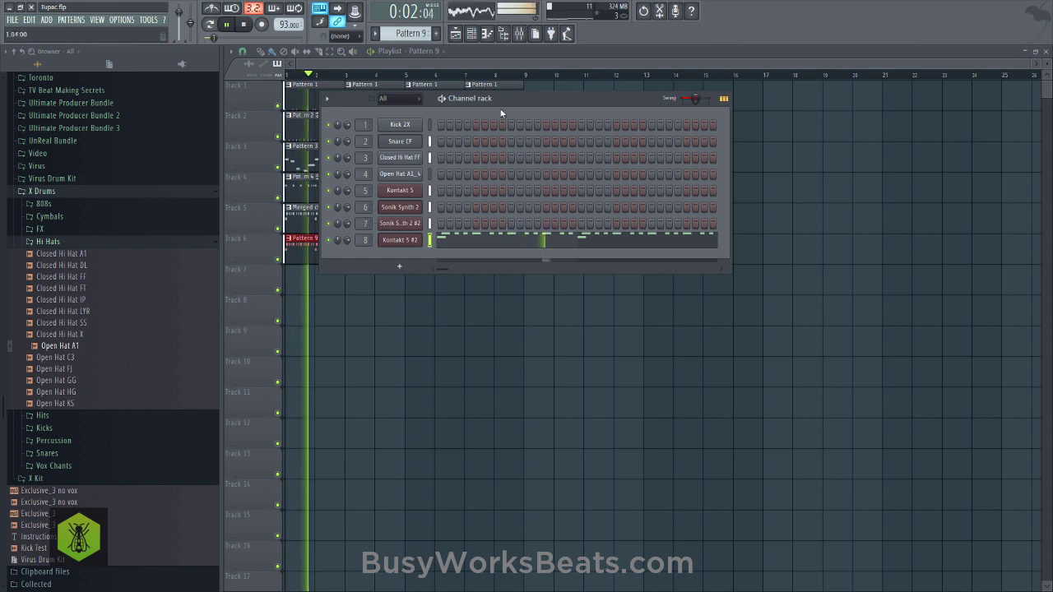
{"action": "key", "text": "space"}
{"action": "key", "text": "F9"}
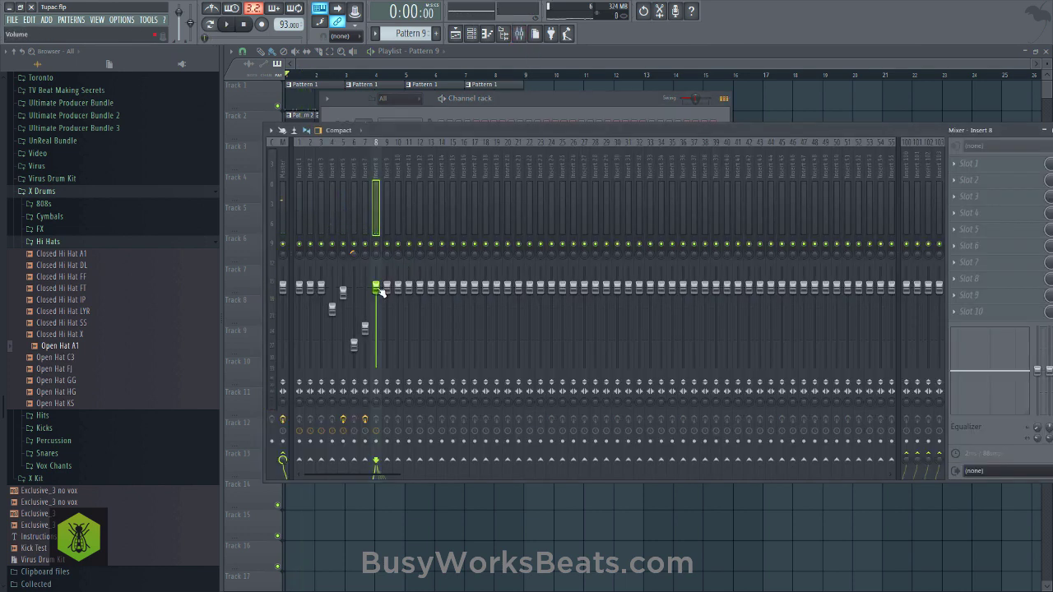
{"action": "left_click", "coordinate": [367, 328]}
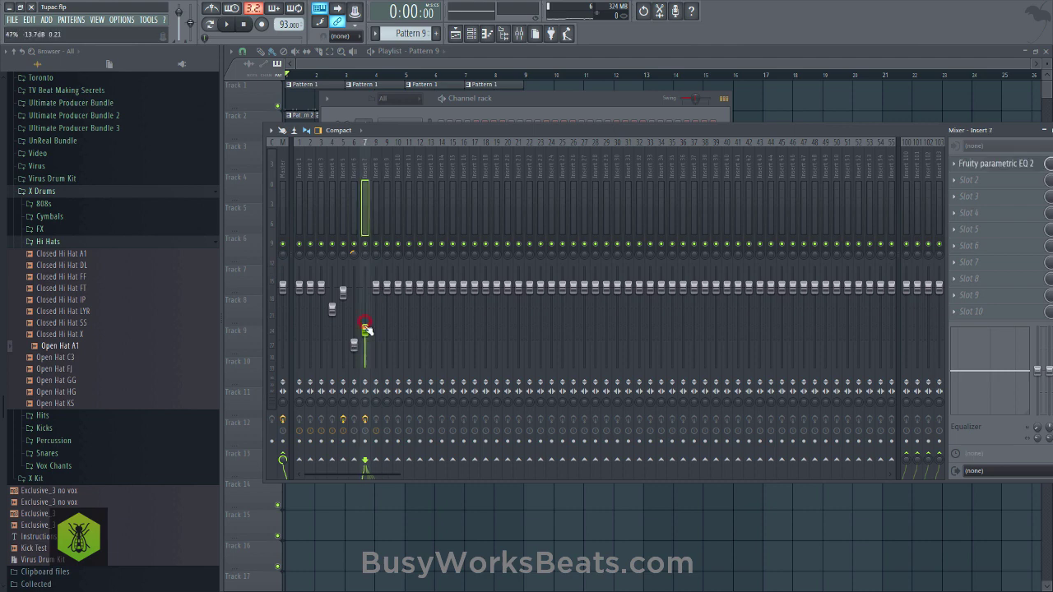
{"action": "key", "text": "space"}
Pan Insert 7 left and Insert 8 right, and lower the Insert 8 fader to about the level of Insert 4 during playback.
{"action": "left_click", "coordinate": [367, 255]}
{"action": "left_click_drag", "start_coordinate": [377, 254], "coordinate": [377, 230]}
{"action": "key", "text": "space"}
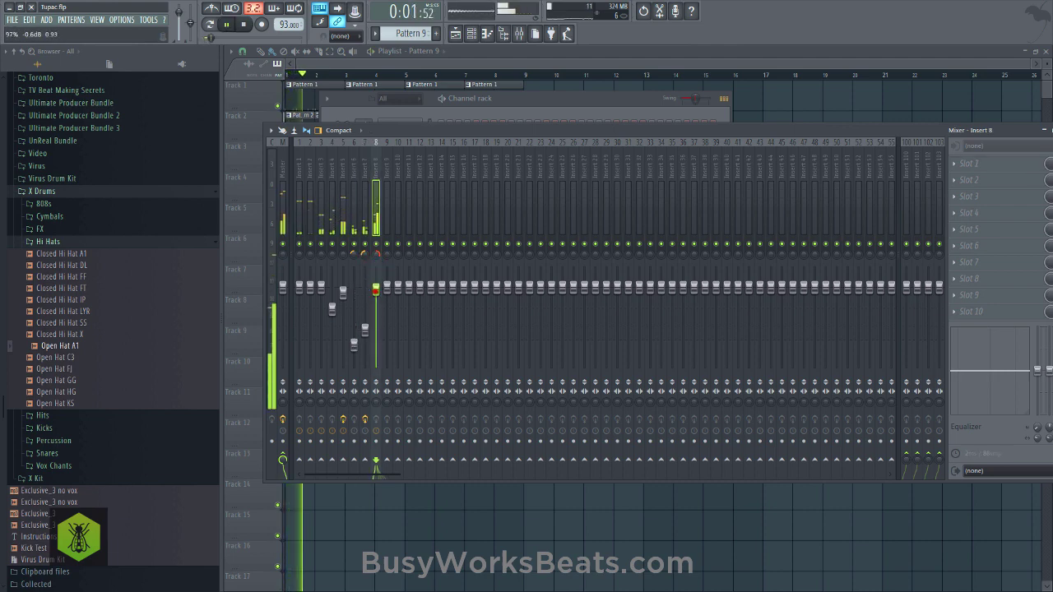
{"action": "left_click_drag", "start_coordinate": [376, 289], "coordinate": [375, 310]}
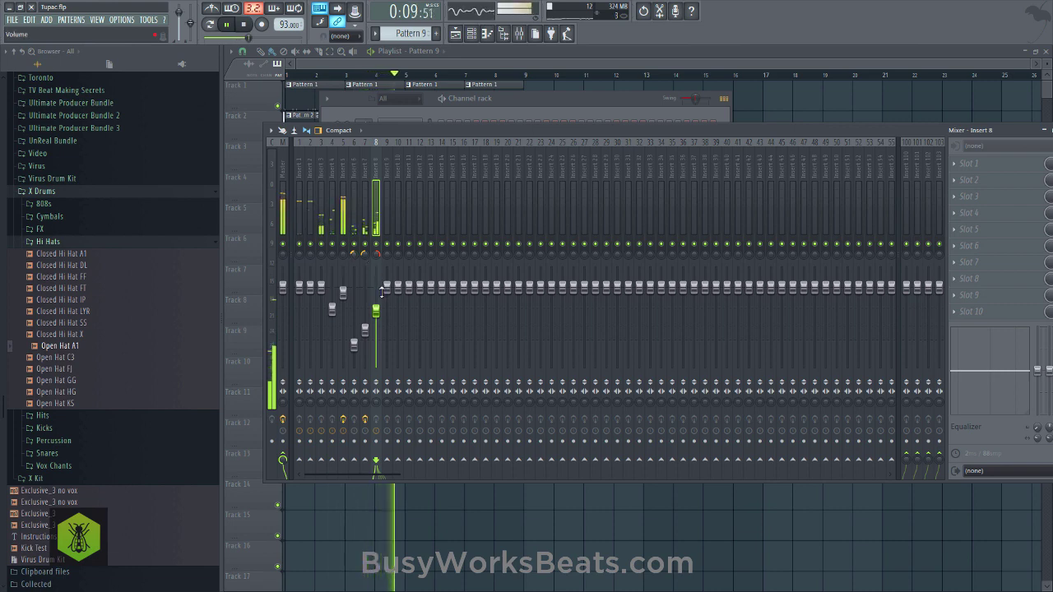
Stop playback, switch to the empty Pattern 10 and save the project.
{"action": "left_click", "coordinate": [472, 112]}
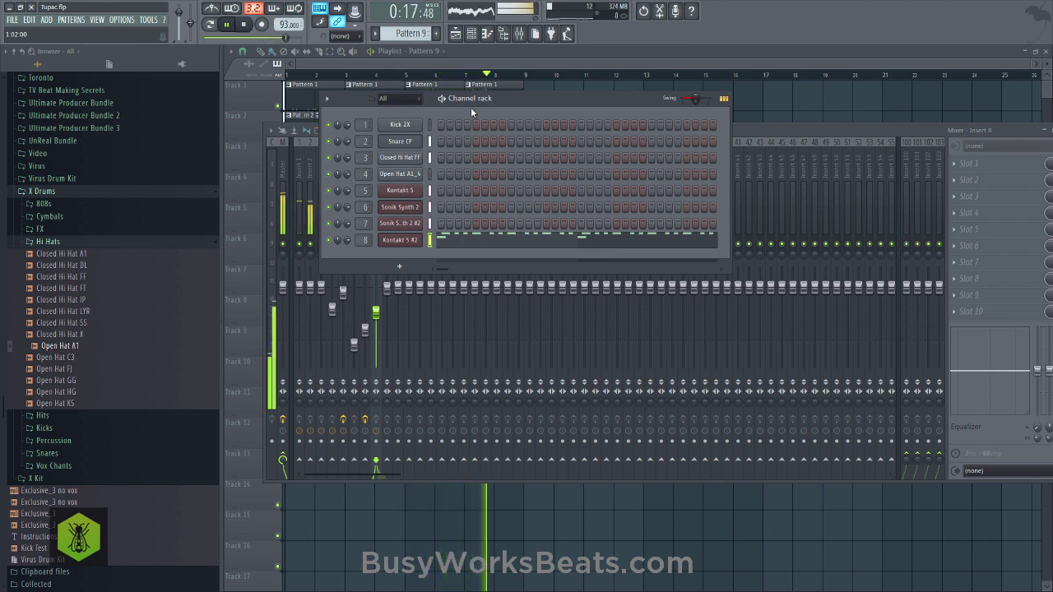
{"action": "left_click_drag", "start_coordinate": [471, 108], "coordinate": [422, 88]}
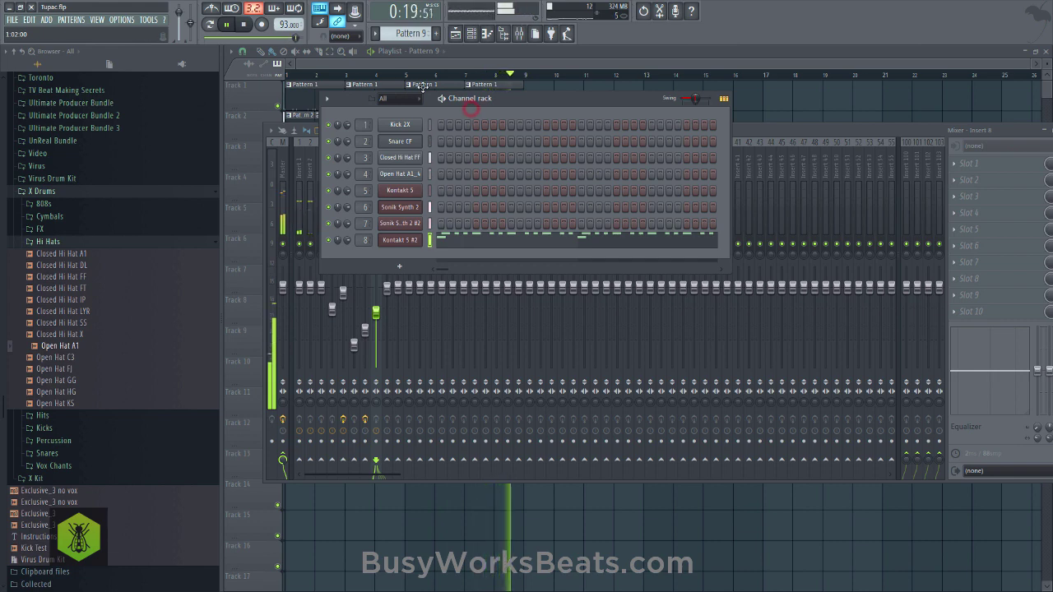
{"action": "left_click", "coordinate": [408, 33]}
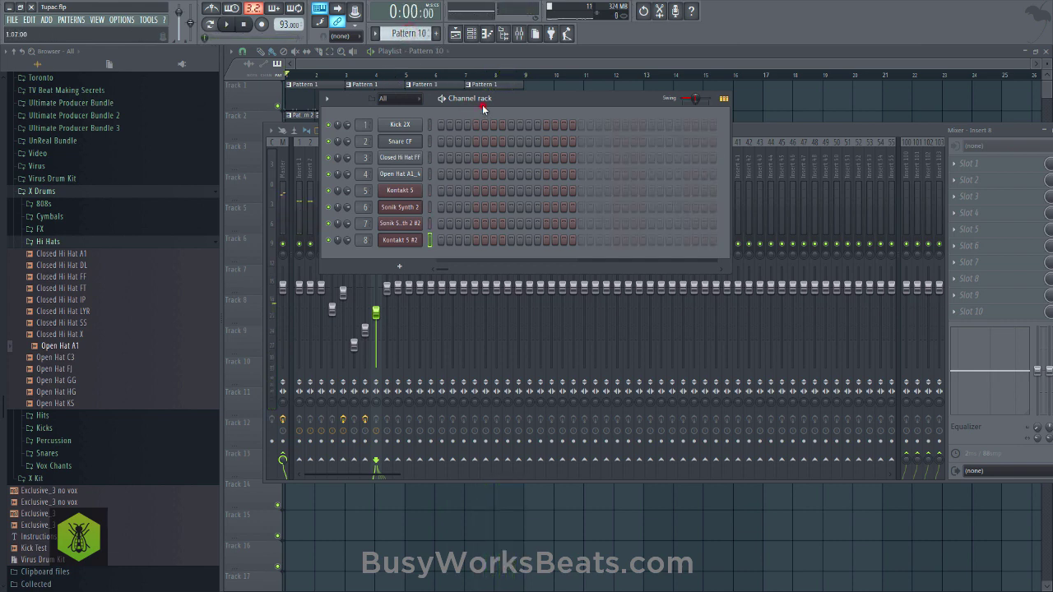
{"action": "key", "text": "ctrl+s"}
{"action": "left_click", "coordinate": [494, 527]}
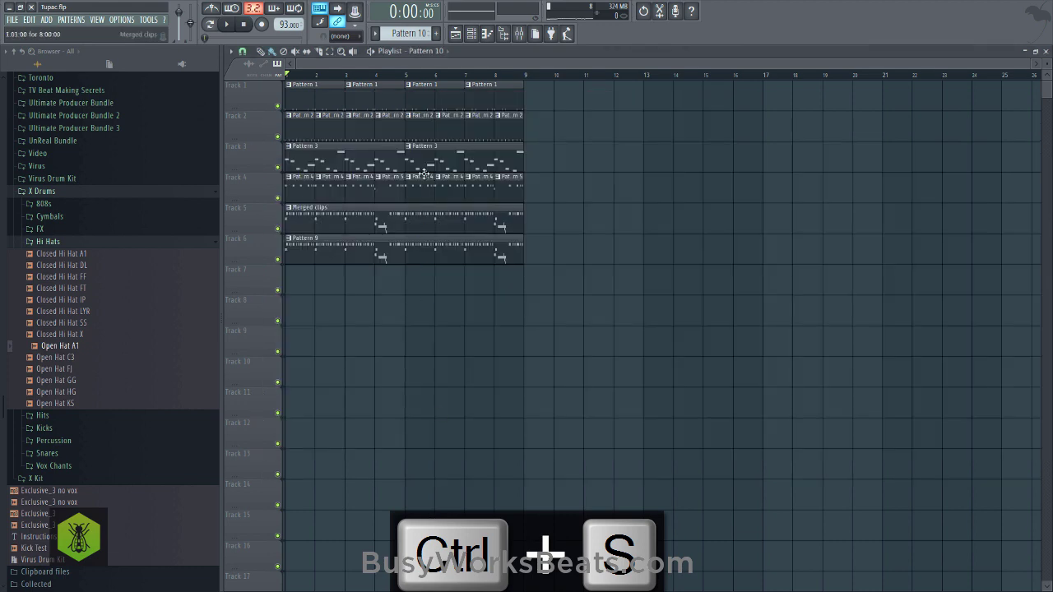
Check the buffer length in the audio settings and close the settings.
{"action": "left_click", "coordinate": [123, 19]}
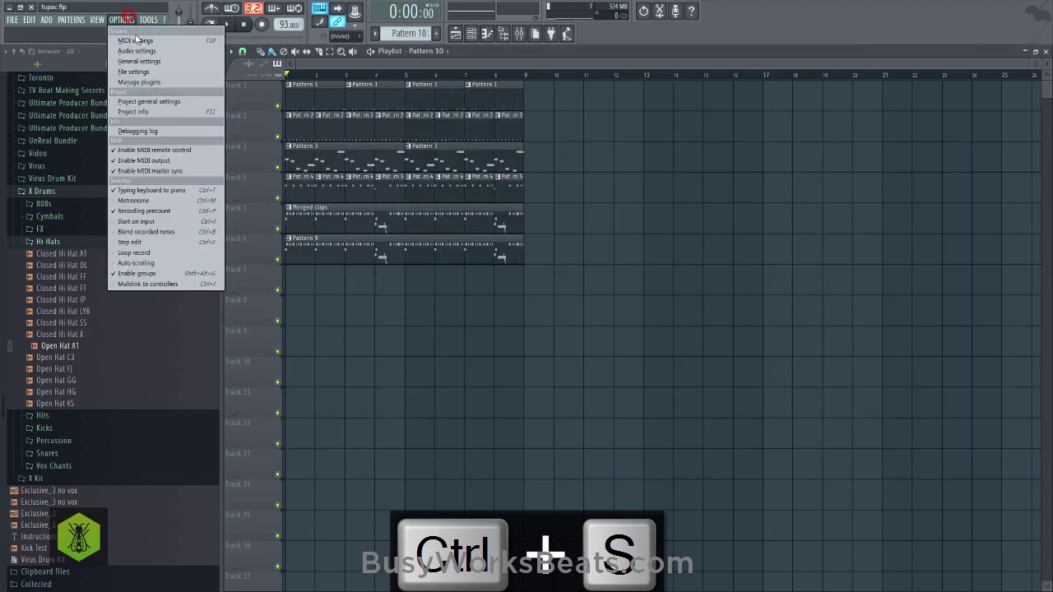
{"action": "left_click", "coordinate": [136, 45]}
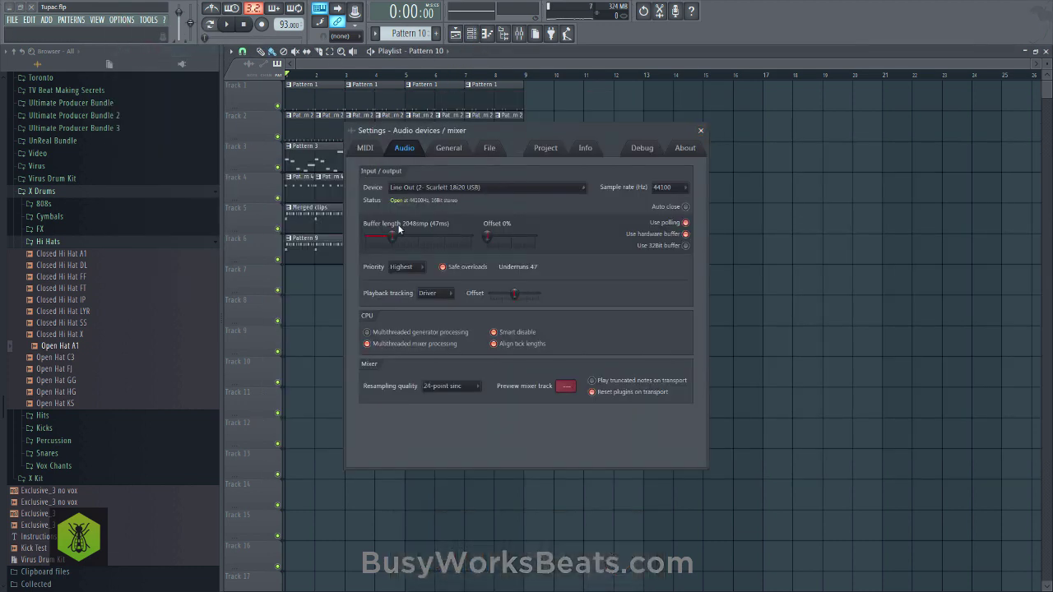
{"action": "left_click", "coordinate": [700, 131]}
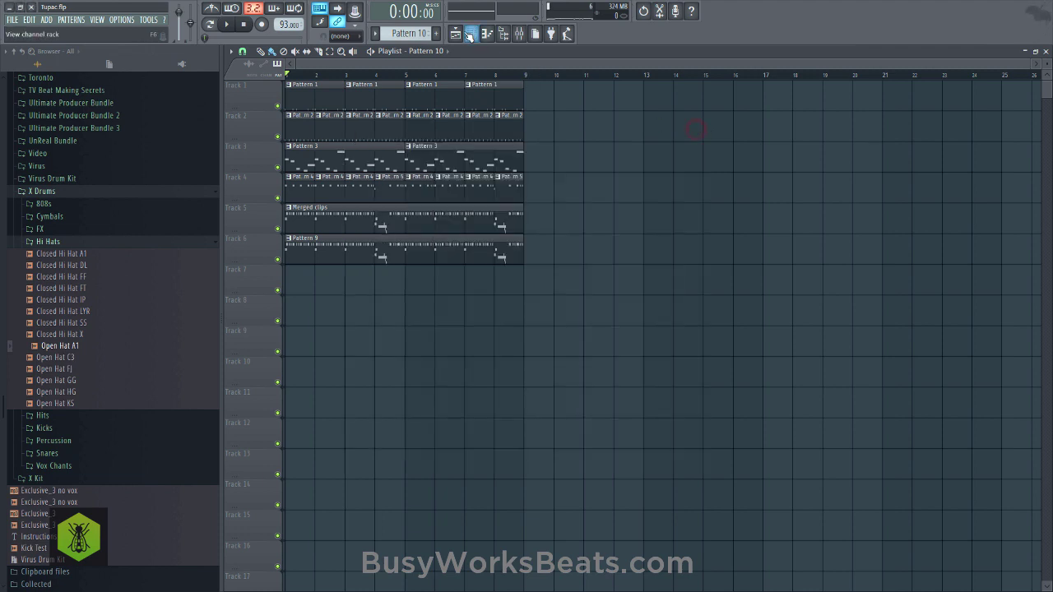
Bring up the channel rack and play the song to review the current layers.
{"action": "left_click", "coordinate": [470, 35]}
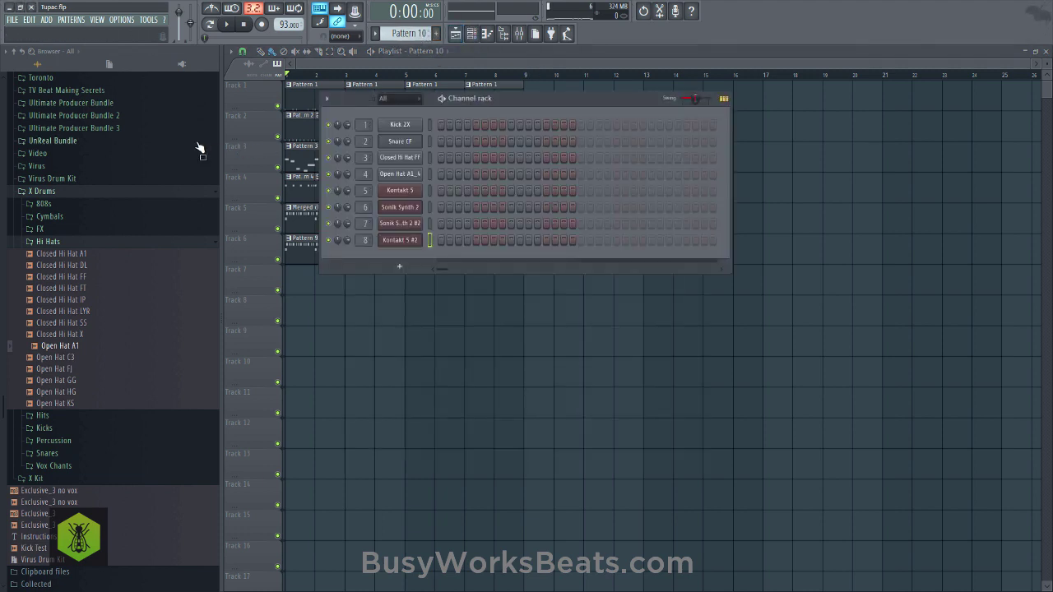
{"action": "key", "text": "space"}
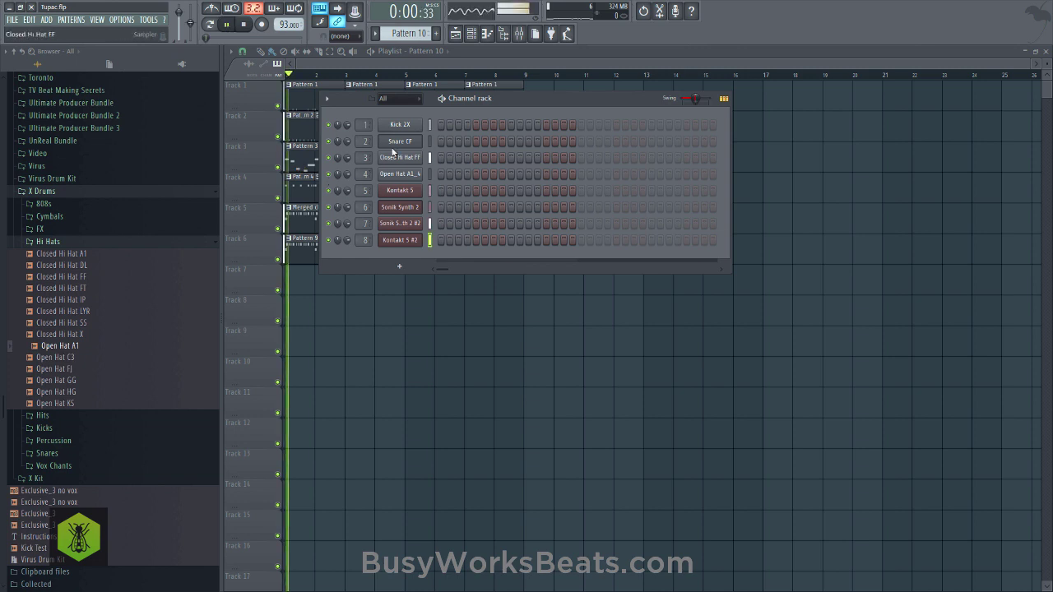
{"action": "key", "text": "space"}
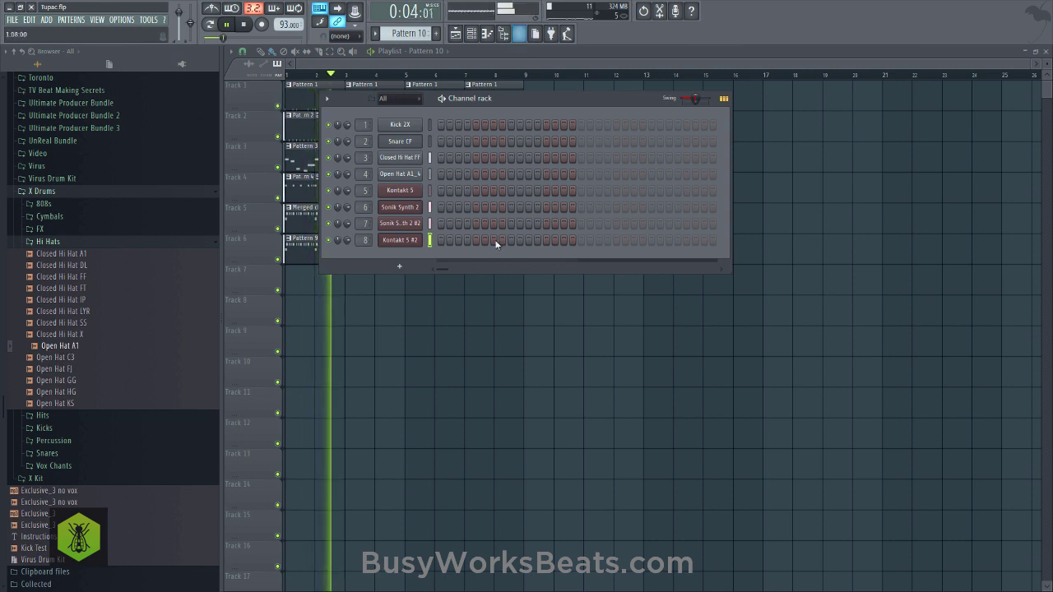
{"action": "key", "text": "F6"}
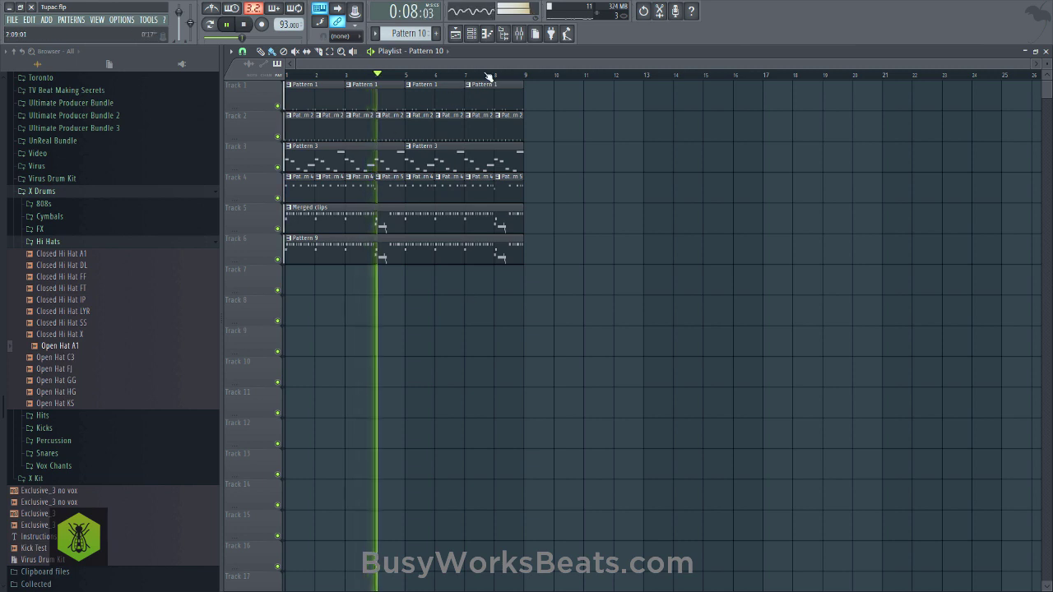
{"action": "key", "text": "F6"}
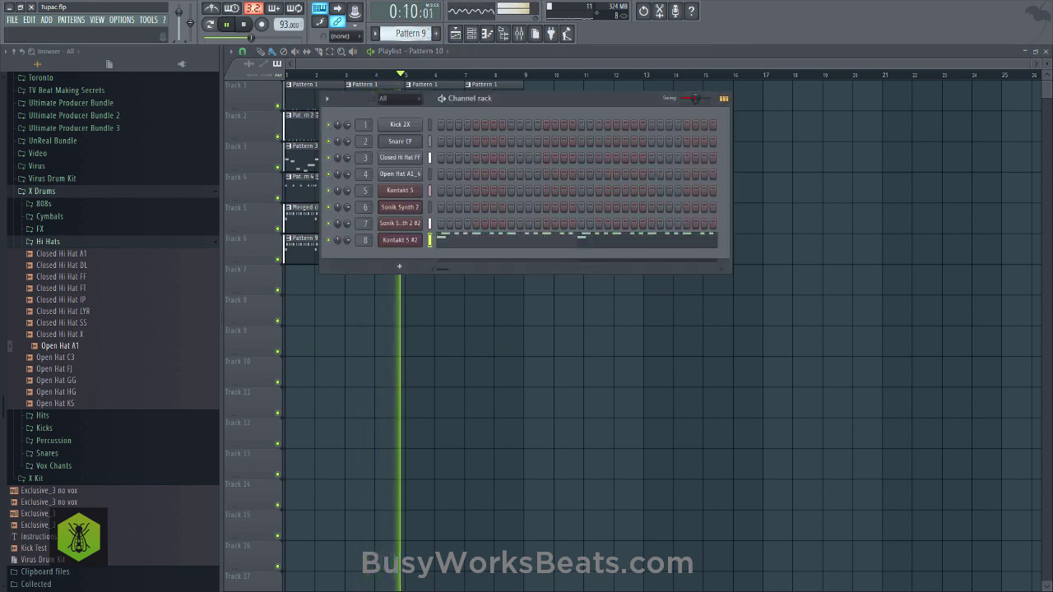
Lower the Insert 5 mixer fader to about Insert 4's level, raise Insert 3 to about 1.6 dB, and return to the playlist.
{"action": "left_click", "coordinate": [519, 33]}
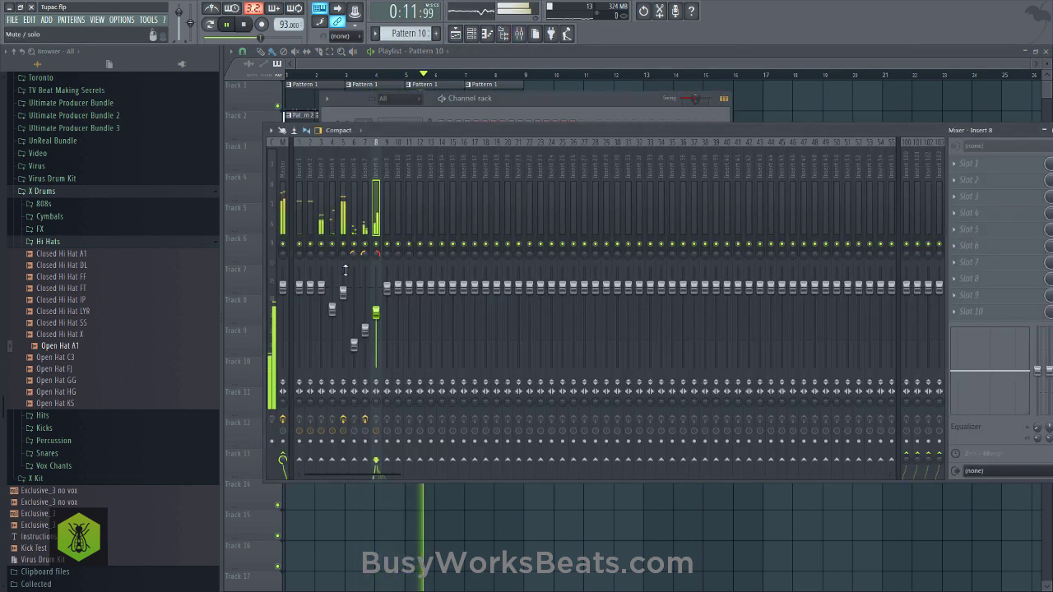
{"action": "left_click_drag", "start_coordinate": [344, 292], "coordinate": [343, 313]}
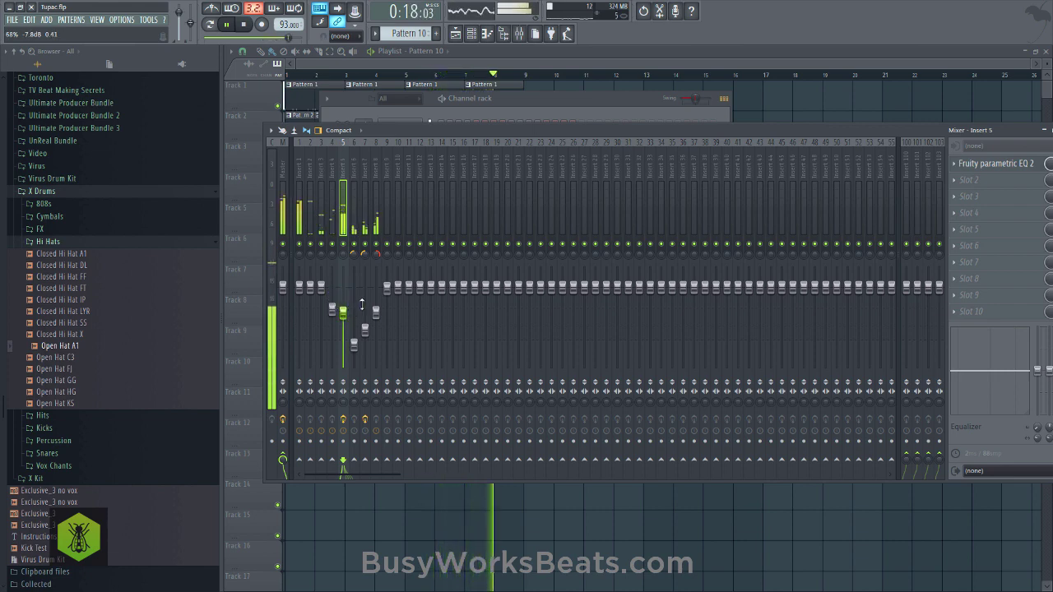
{"action": "left_click_drag", "start_coordinate": [322, 287], "coordinate": [322, 281]}
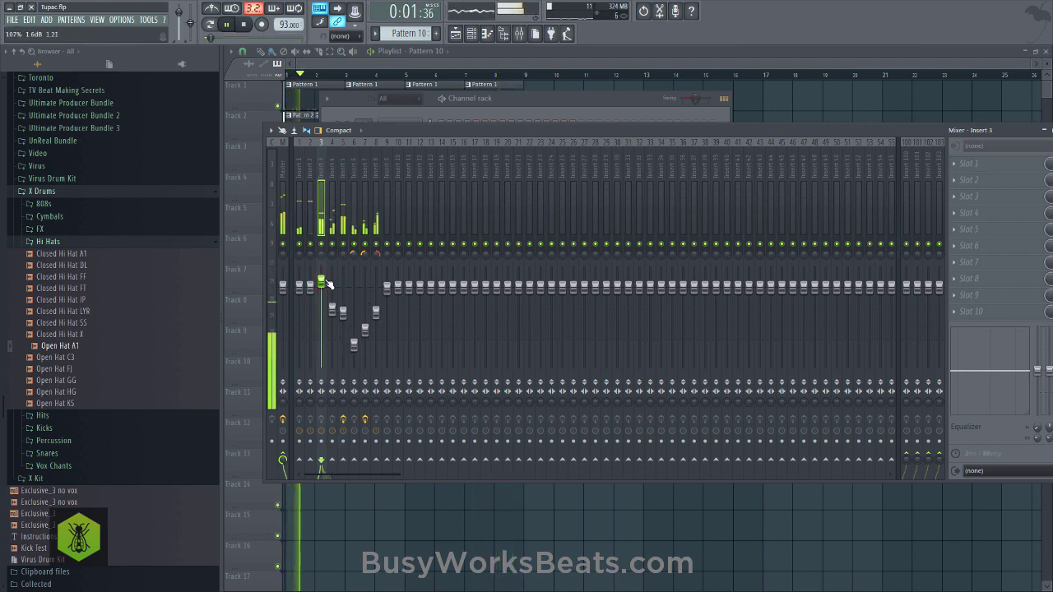
{"action": "left_click_drag", "start_coordinate": [343, 313], "coordinate": [343, 306]}
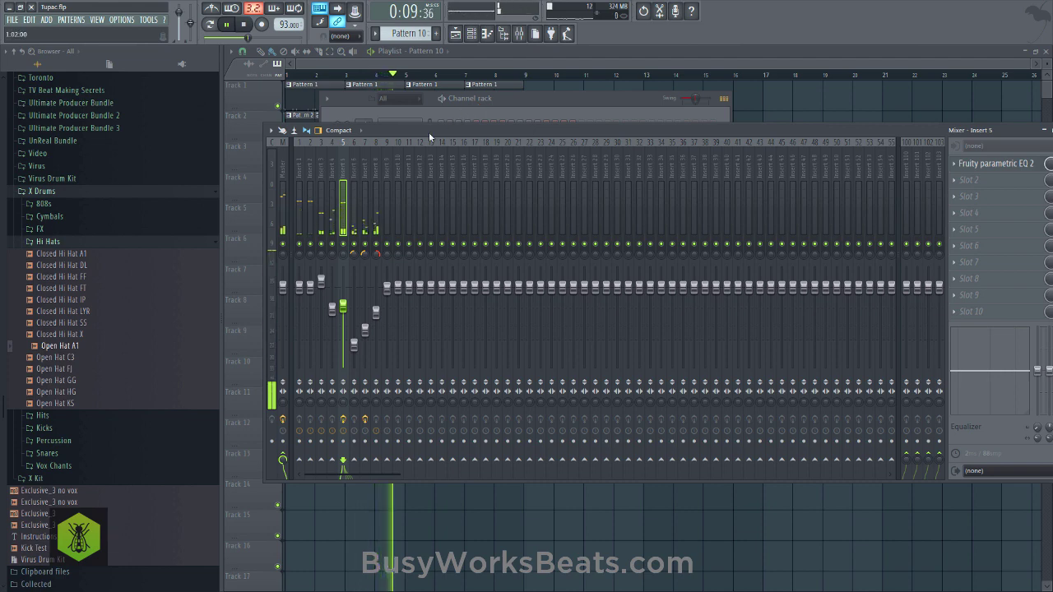
{"action": "left_click", "coordinate": [485, 97]}
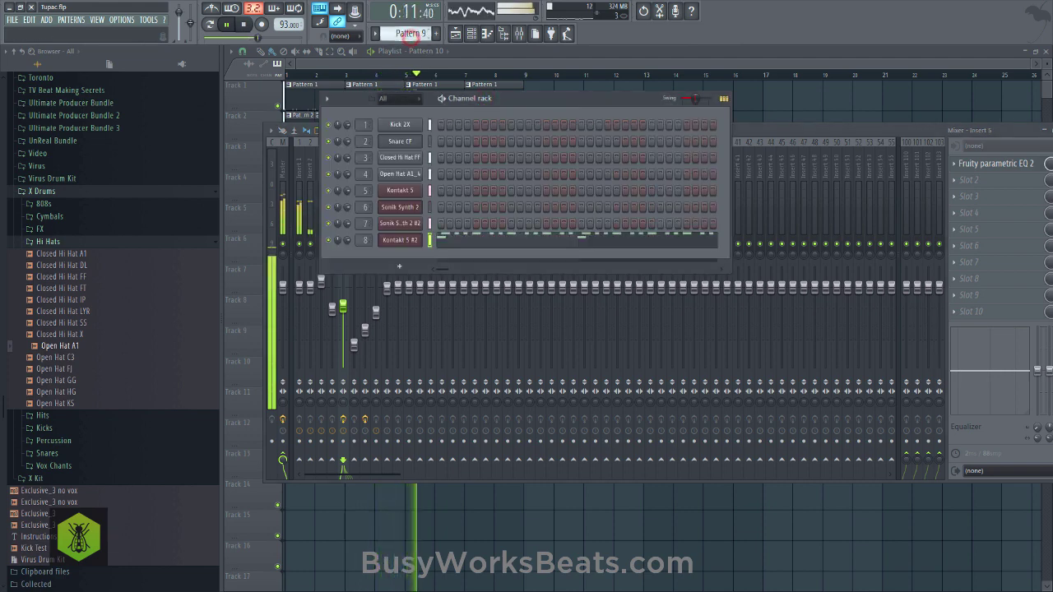
{"action": "left_click", "coordinate": [778, 103]}
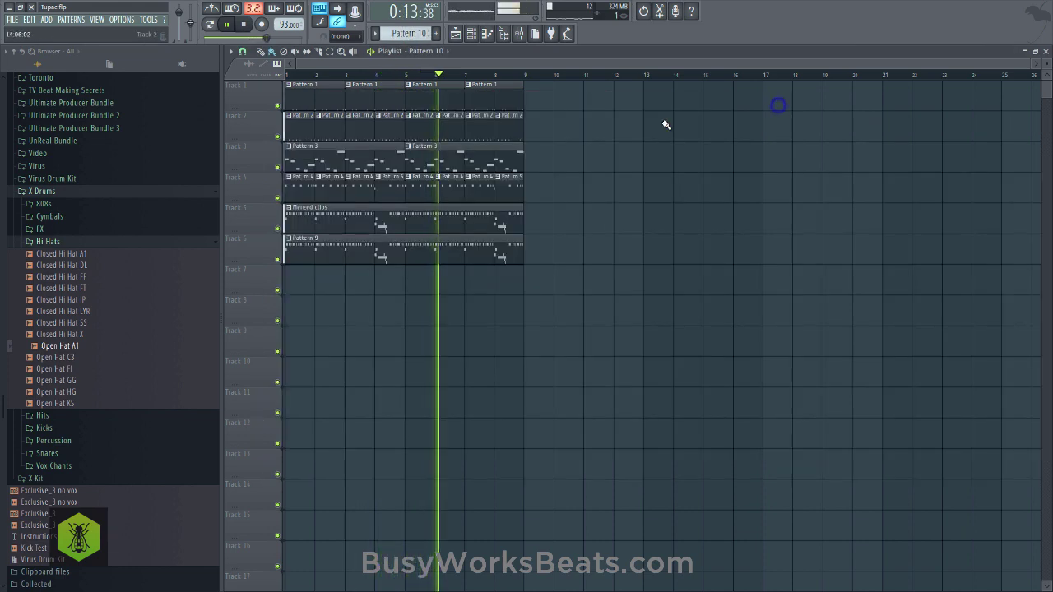
Listen to the eight-bar arrangement looping in the playlist to judge the new balance.
{"action": "right_click", "coordinate": [565, 214]}
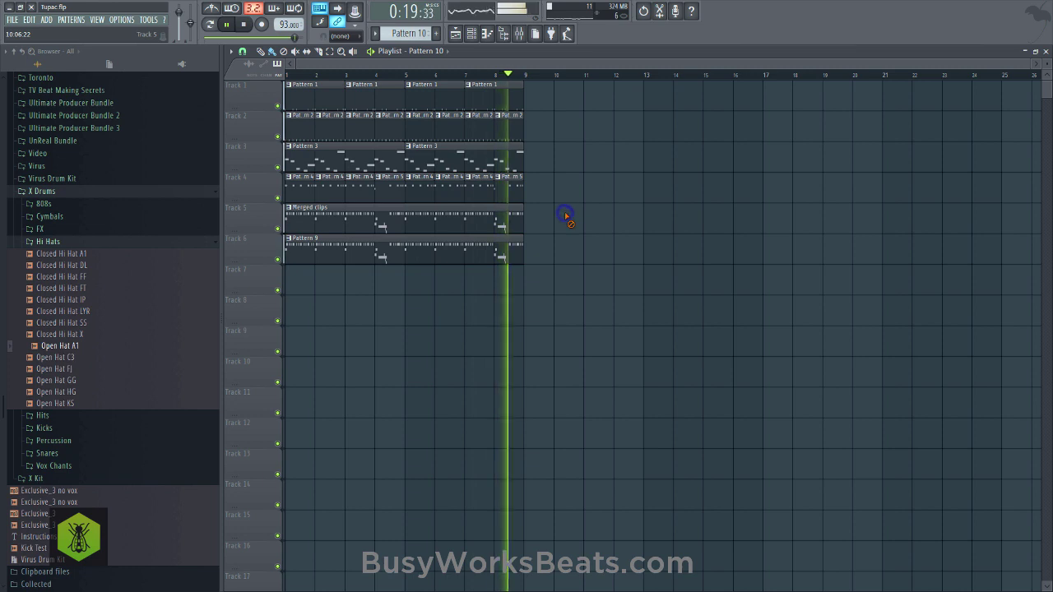
{"action": "key", "text": "space"}
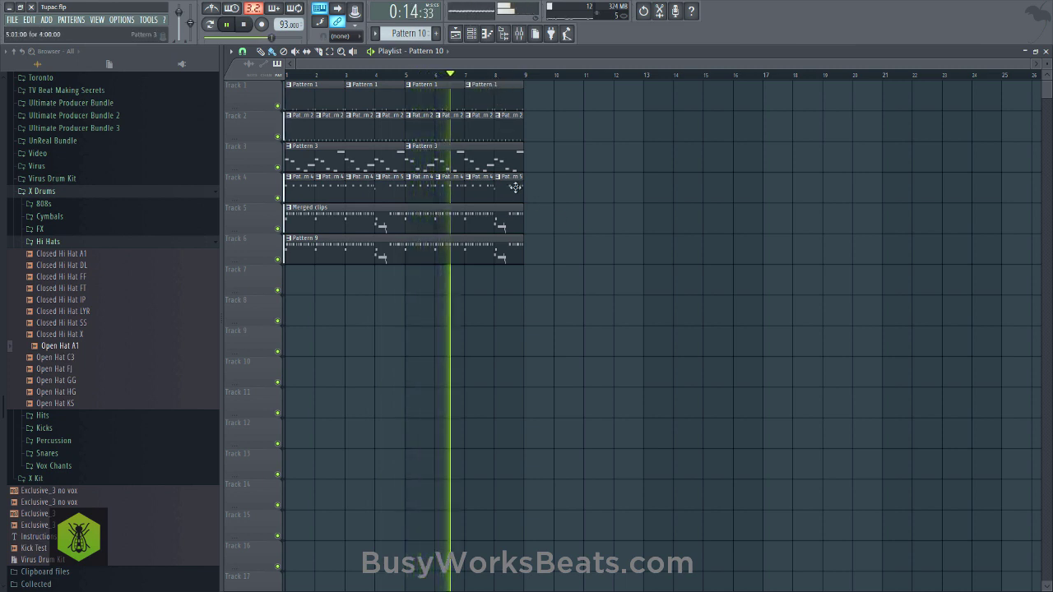
{"action": "right_click", "coordinate": [551, 269]}
{"action": "right_click", "coordinate": [555, 250]}
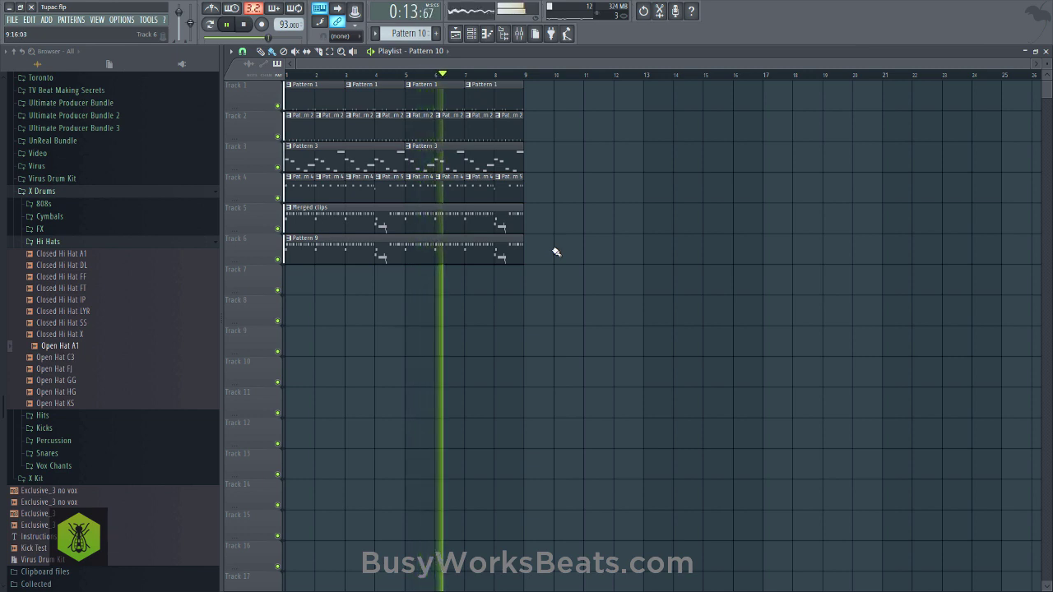
Duplicate the eight-bar block of clips on Tracks 1 to 6 repeatedly along the playlist and save the project.
{"action": "mouse_move", "coordinate": [588, 296]}
{"action": "left_mouse_down"}
{"action": "mouse_move", "coordinate": [559, 230]}
{"action": "mouse_move", "coordinate": [285, 79]}
{"action": "mouse_move", "coordinate": [557, 102]}
{"action": "mouse_move", "coordinate": [540, 102]}
{"action": "left_mouse_up"}
{"action": "left_click_drag", "start_coordinate": [790, 248], "coordinate": [288, 83]}
{"action": "key", "text": "ctrl+b"}
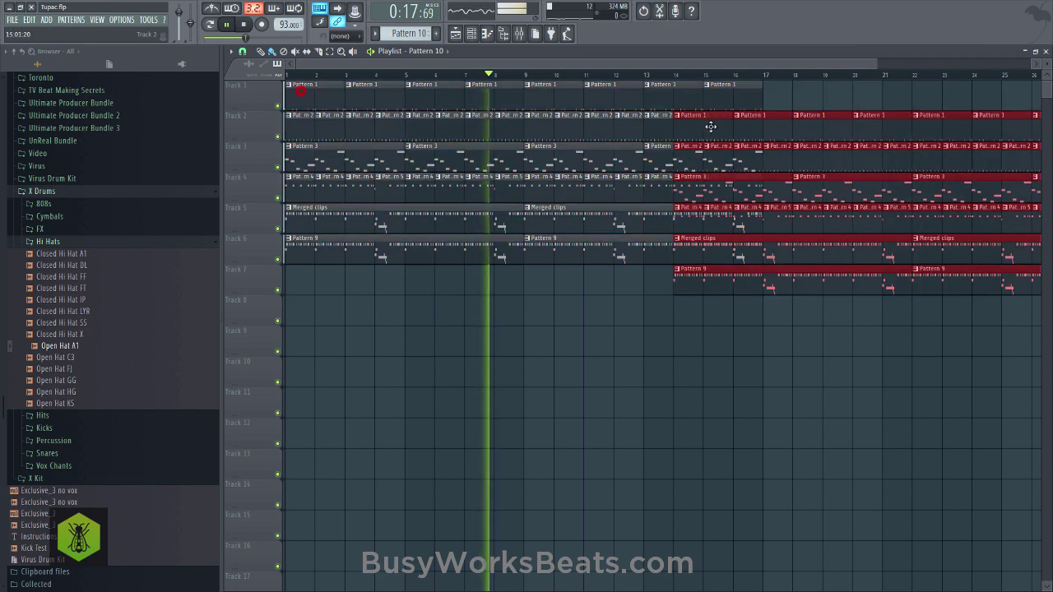
{"action": "right_click", "coordinate": [735, 252]}
{"action": "key", "text": "ctrl+z"}
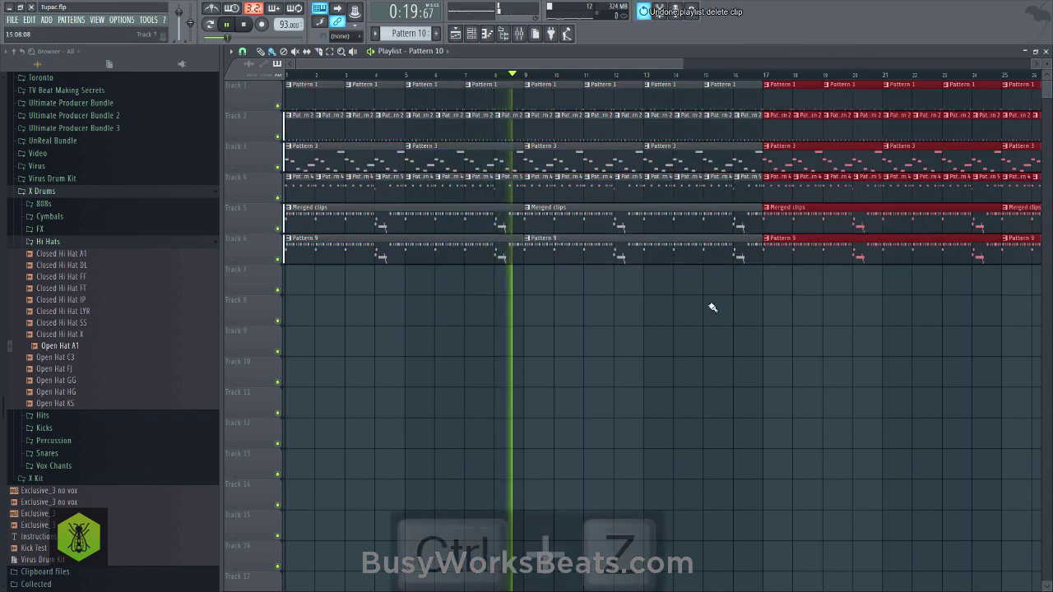
{"action": "key", "text": "ctrl+s"}
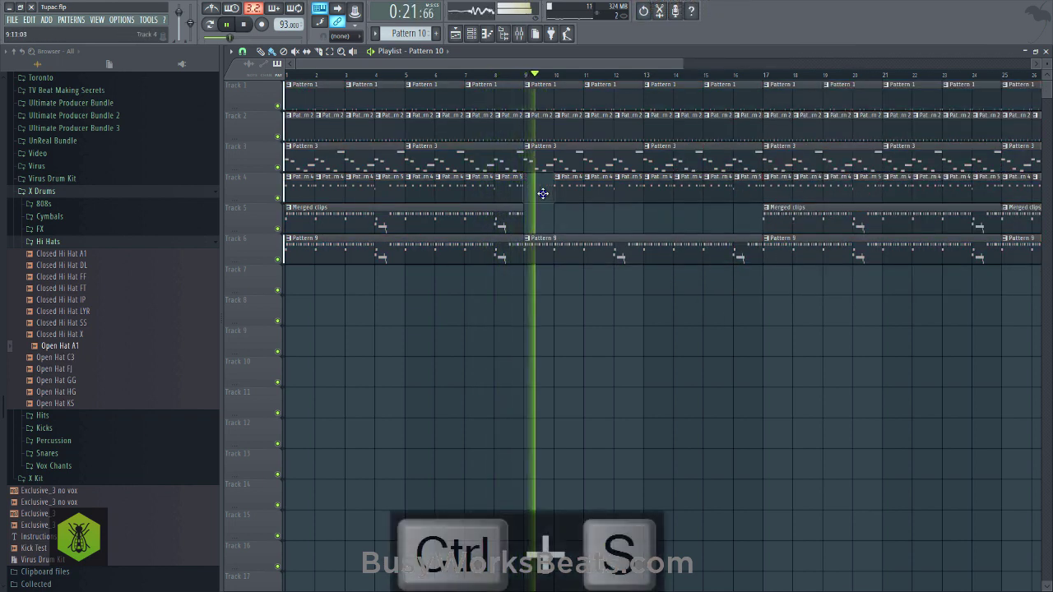
Undo the deletions of the Track 4 clip and the Merged clips at bar 9, and stop playback.
{"action": "key", "text": "ctrl+z"}
{"action": "key", "text": "ctrl+alt+z"}
{"action": "right_click", "coordinate": [543, 193]}
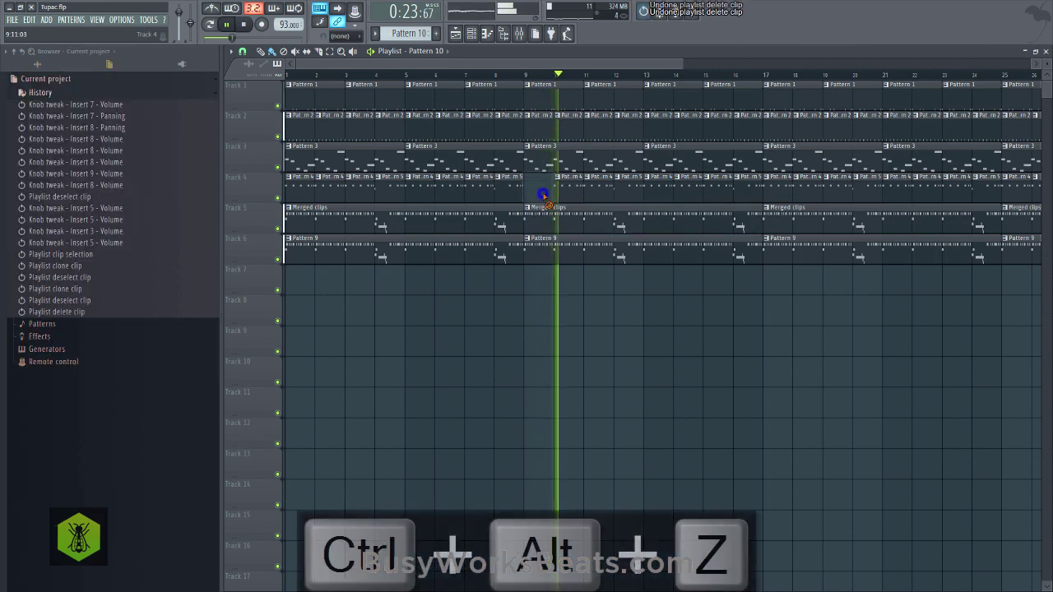
{"action": "key", "text": "space"}
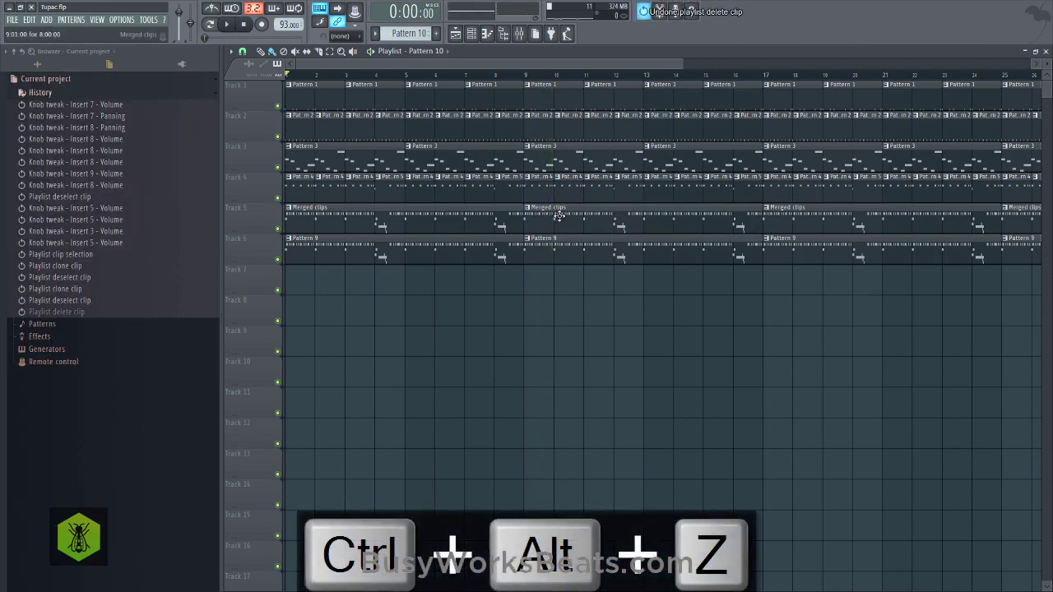
Switch the browser back to all content, collapse its folders and save the project.
{"action": "left_click", "coordinate": [37, 65]}
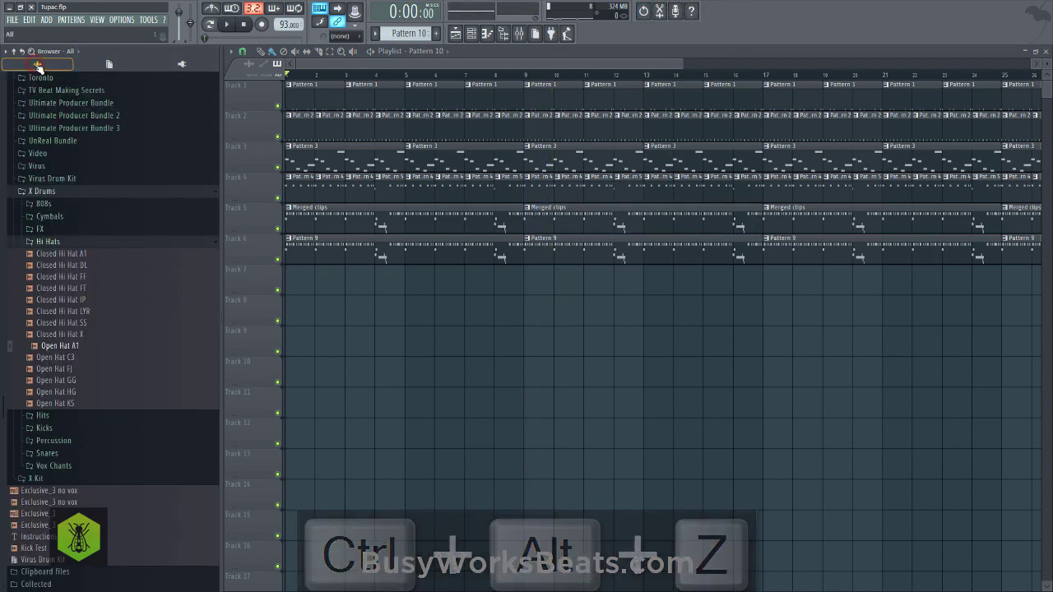
{"action": "left_click", "coordinate": [14, 52]}
{"action": "right_click", "coordinate": [384, 407]}
{"action": "key", "text": "ctrl+s"}
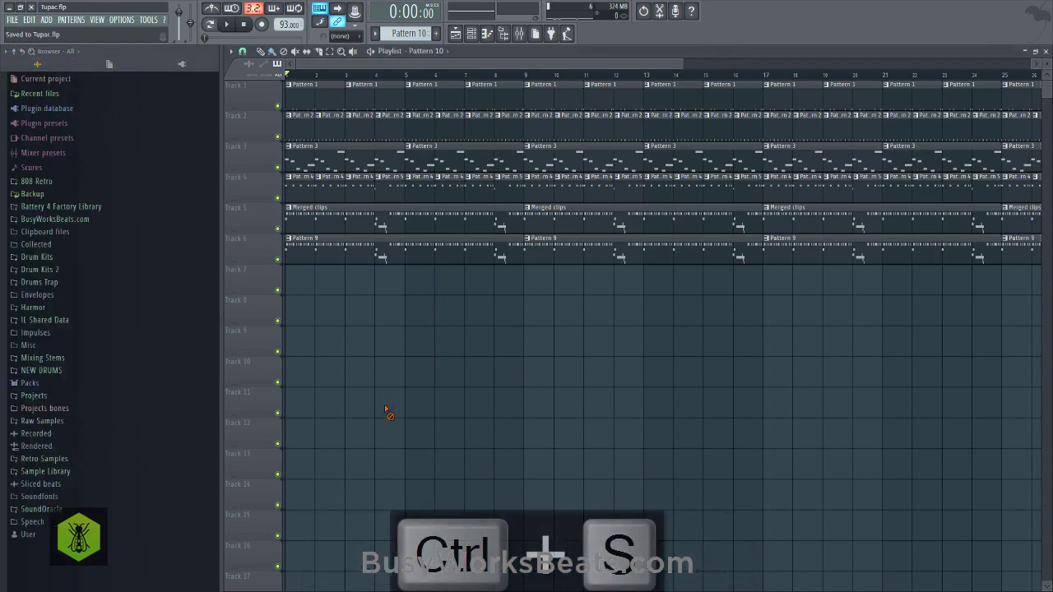
Examine the Alicias Keys piano loaded in the Kontakt 5 #3 channel, and close its window and the channel rack.
{"action": "key", "text": "F6"}
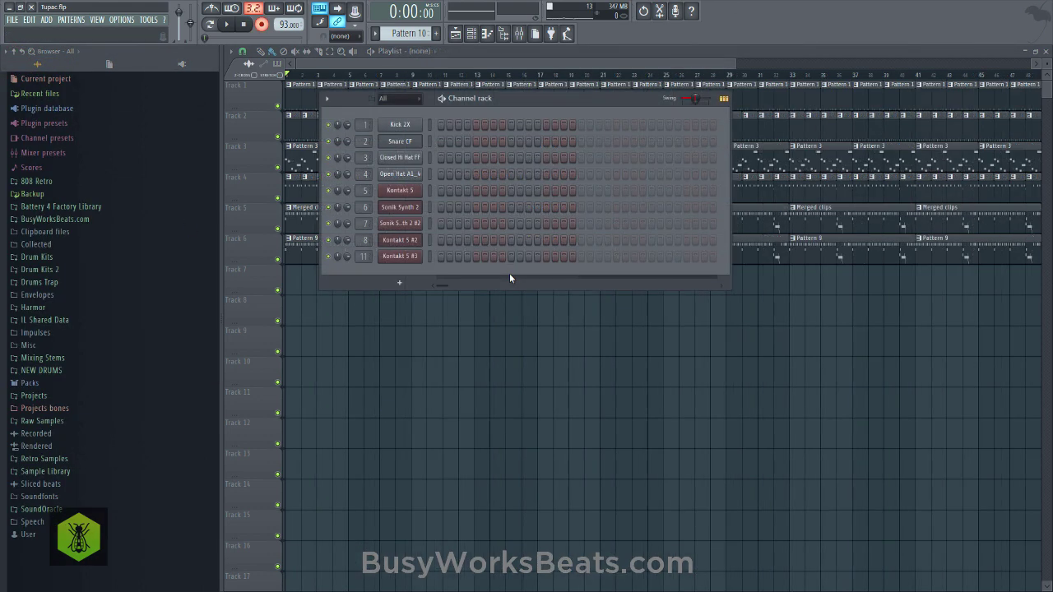
{"action": "left_click", "coordinate": [416, 259]}
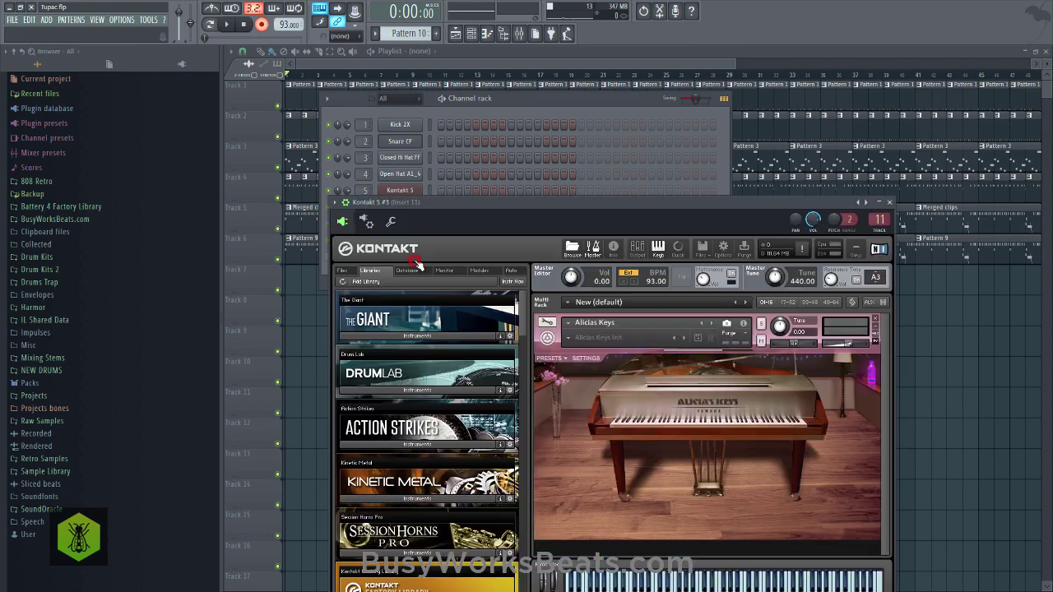
{"action": "left_click", "coordinate": [890, 202]}
{"action": "right_click", "coordinate": [449, 344]}
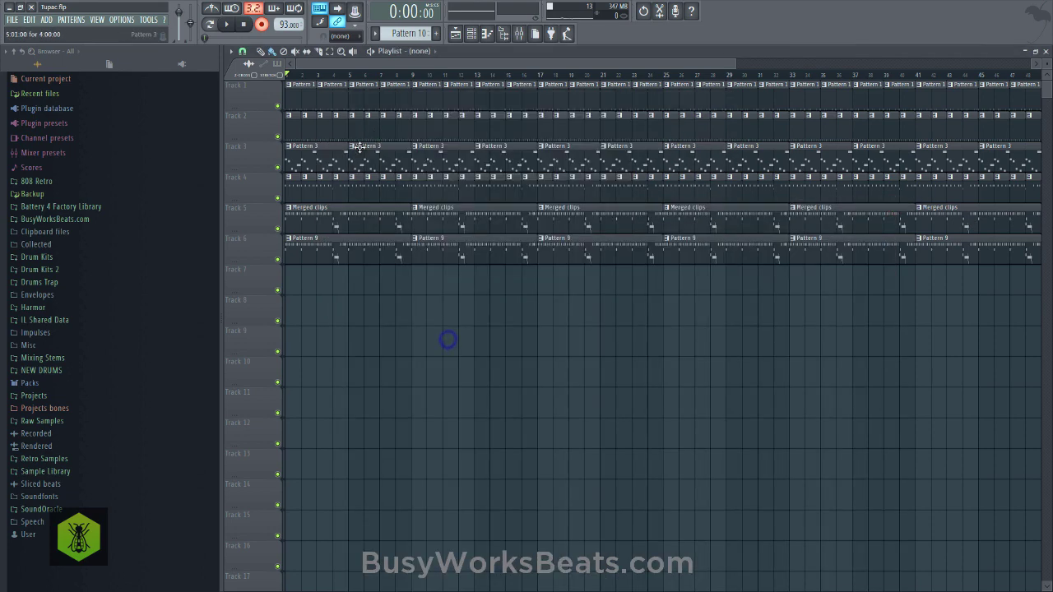
Place a Pattern 10 clip at bar 4 on Track 7 and select bars 3 and 4 as the playback range.
{"action": "scroll", "coordinate": [329, 67], "scroll_direction": "up", "scroll_amount": 4}
{"action": "left_click_drag", "start_coordinate": [341, 67], "coordinate": [334, 68]}
{"action": "left_click", "coordinate": [273, 52]}
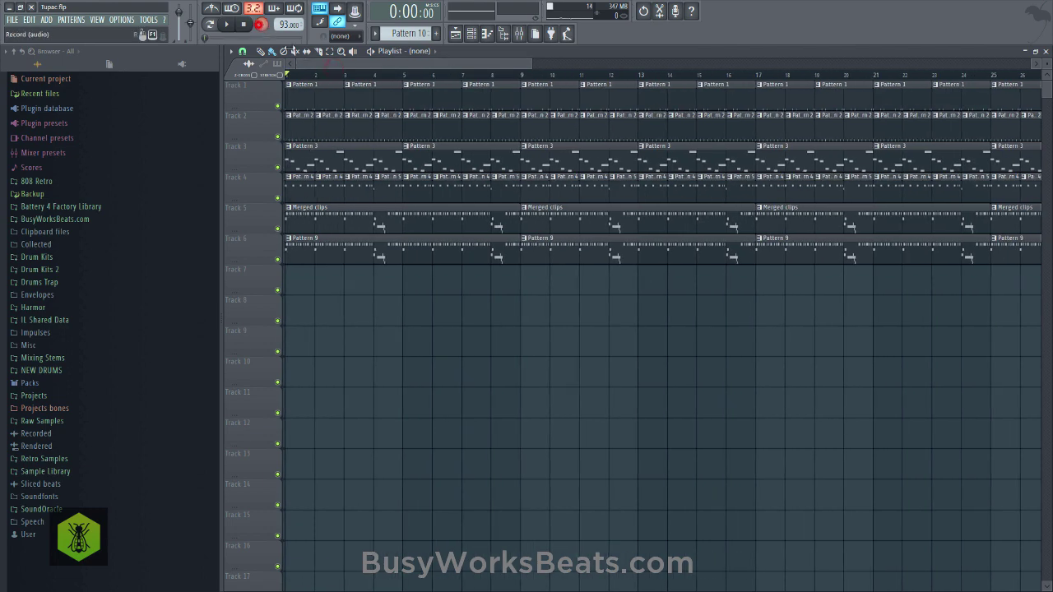
{"action": "left_click", "coordinate": [377, 284]}
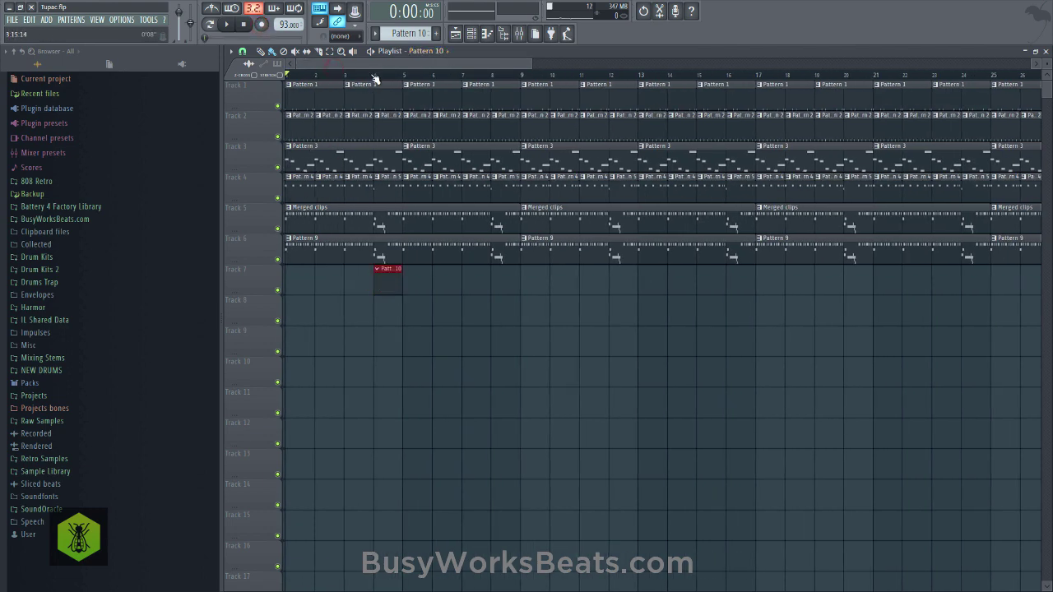
{"action": "left_click_drag", "start_coordinate": [375, 78], "coordinate": [344, 78]}
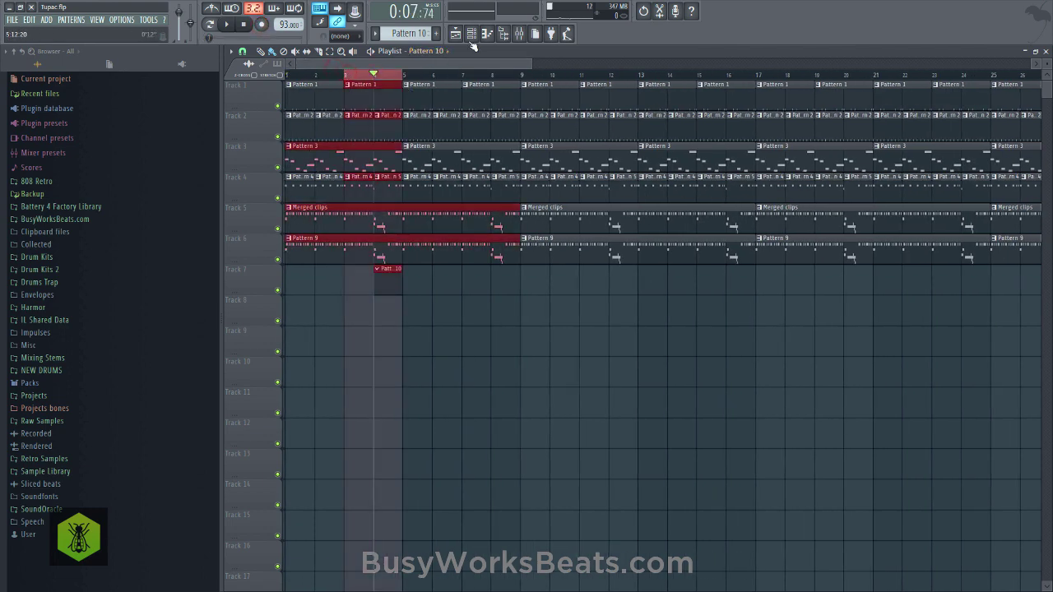
Open the piano roll of the Kontakt 5 #3 channel in Pattern 10 and play the selected bars briefly.
{"action": "left_click", "coordinate": [472, 34]}
{"action": "right_click", "coordinate": [412, 263]}
{"action": "left_click", "coordinate": [416, 258]}
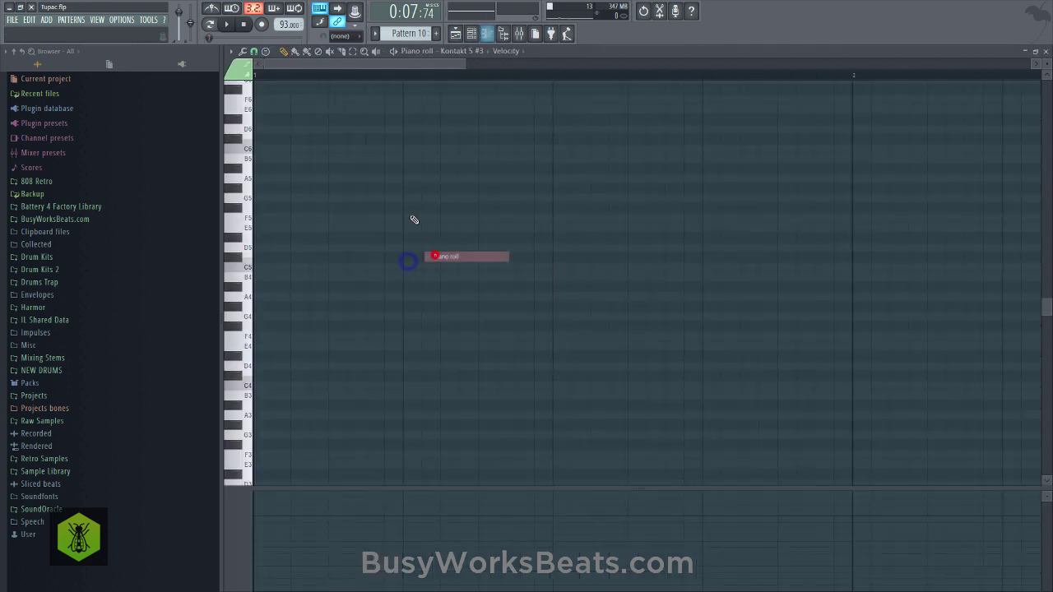
{"action": "key", "text": "space"}
{"action": "scroll", "coordinate": [311, 76], "scroll_direction": "down", "scroll_amount": 4}
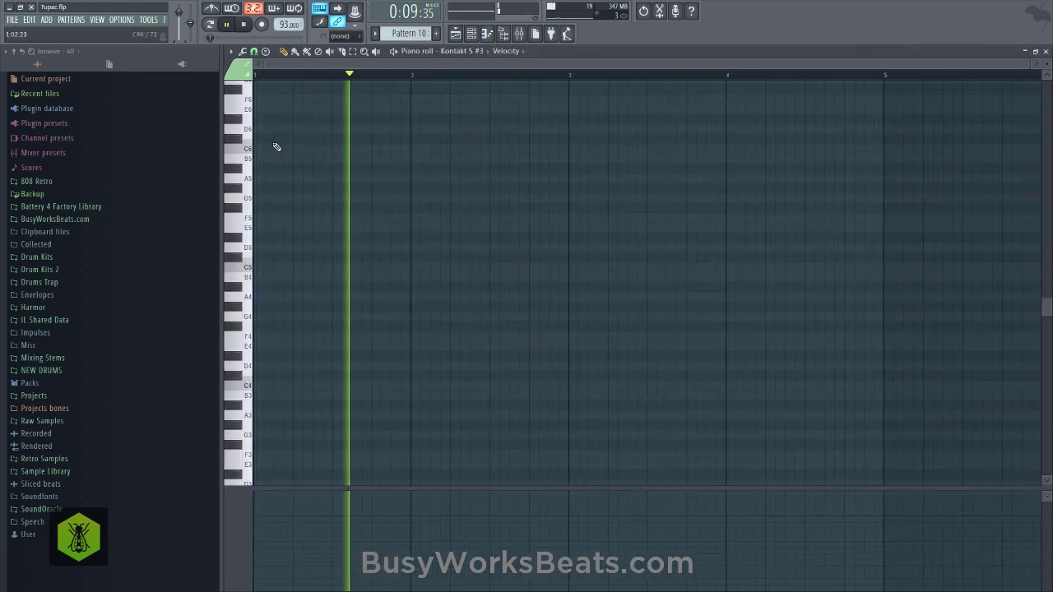
{"action": "key", "text": "space"}
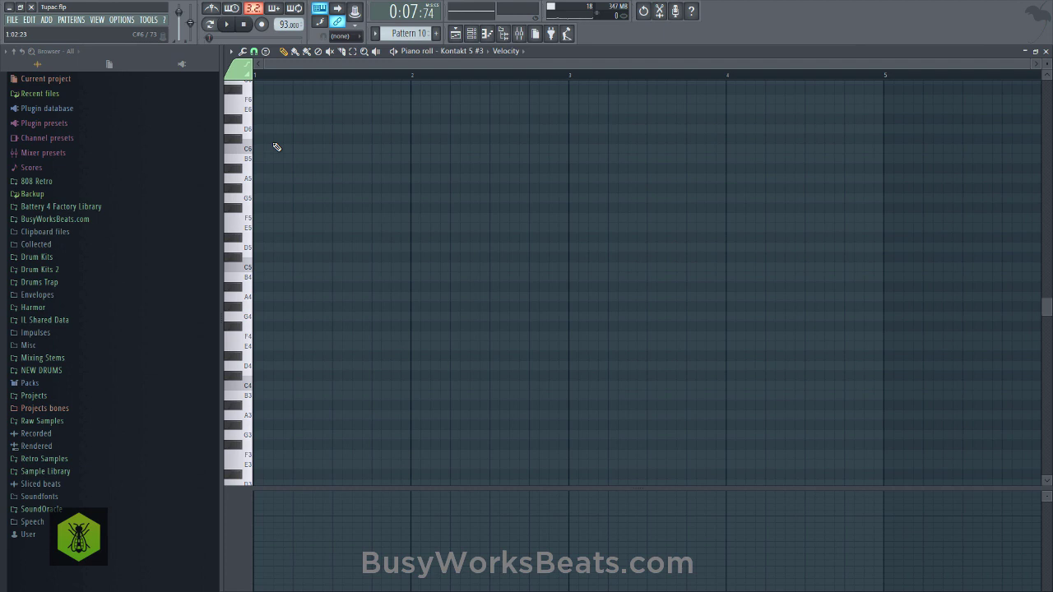
Replay the selected bars and audition piano notes from D6 down to A#5 on the piano roll keyboard.
{"action": "key", "text": "space"}
{"action": "left_click", "coordinate": [250, 131]}
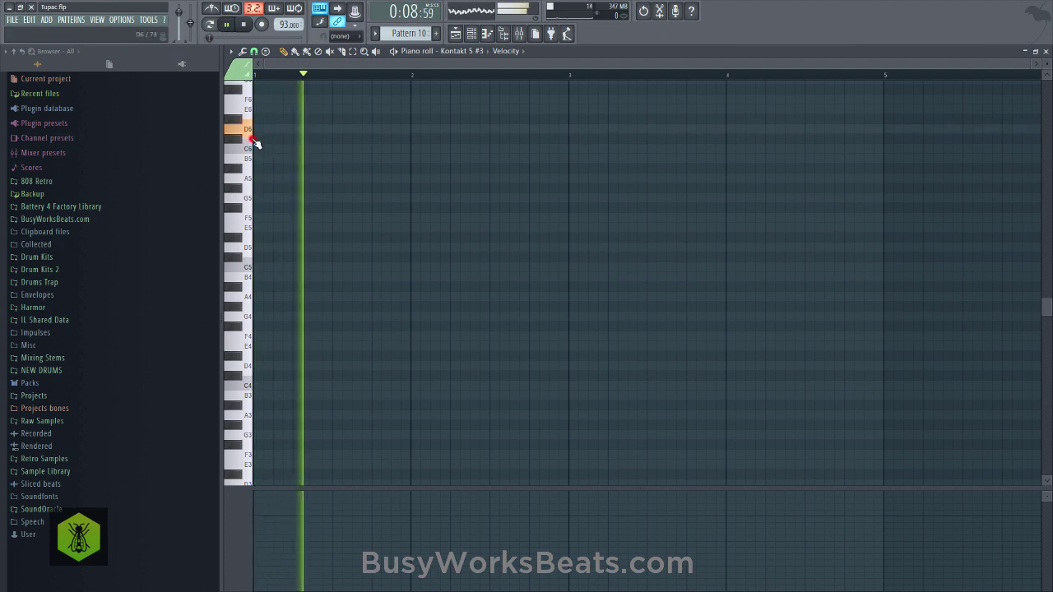
{"action": "key", "text": "space"}
{"action": "left_click", "coordinate": [241, 140]}
{"action": "left_click", "coordinate": [246, 155]}
{"action": "left_click", "coordinate": [246, 163]}
{"action": "left_click", "coordinate": [245, 166]}
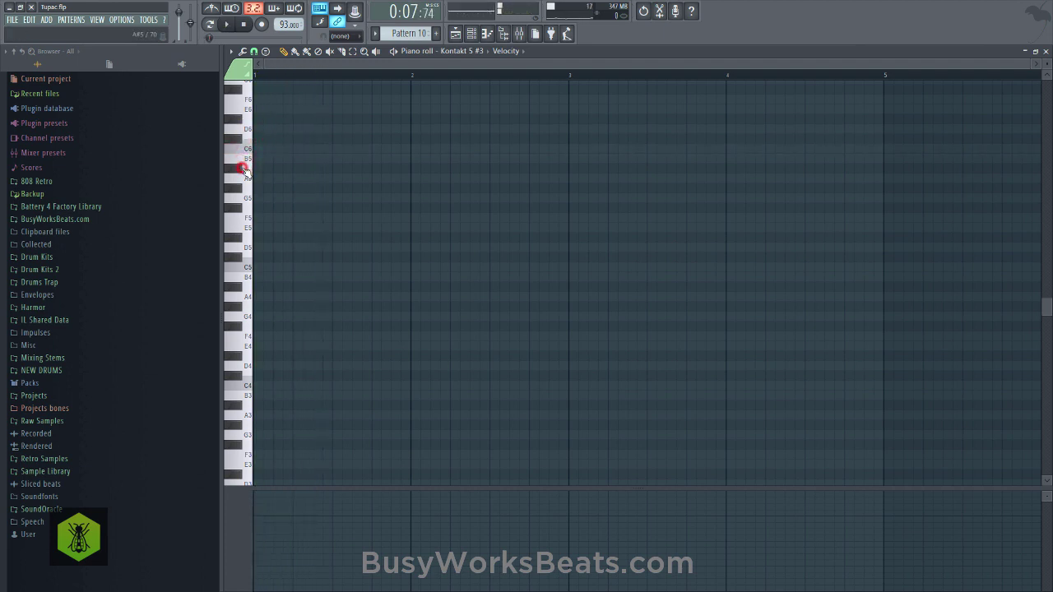
Add piano notes A#5 at step 6 and F5 at step 9 of bar 1, playing the bars between placements.
{"action": "key", "text": "space"}
{"action": "key", "text": "space"}
{"action": "left_click", "coordinate": [306, 169]}
{"action": "key", "text": "space"}
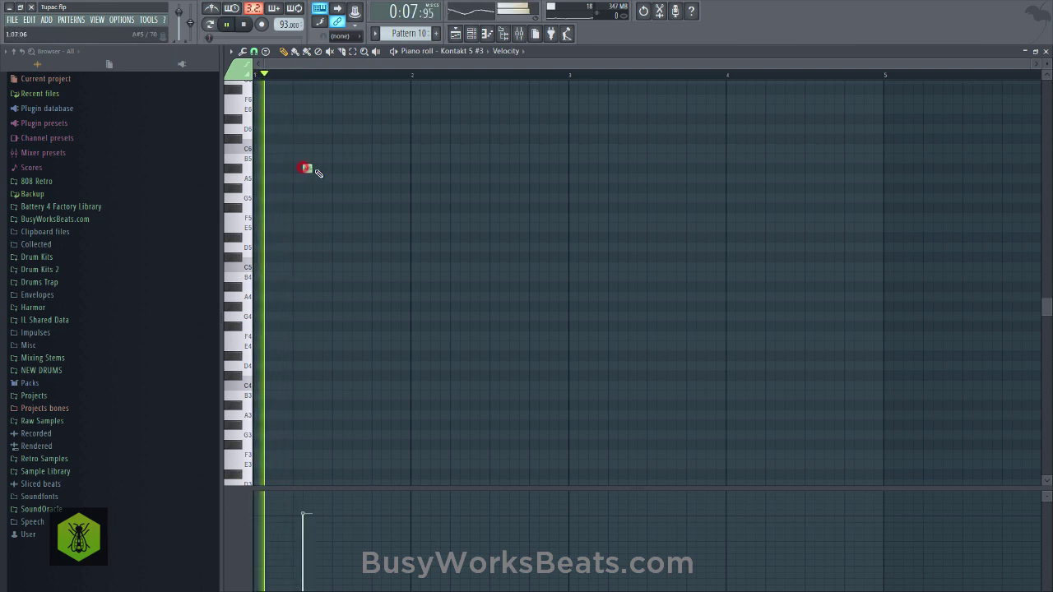
{"action": "key", "text": "space"}
{"action": "left_click_drag", "start_coordinate": [339, 199], "coordinate": [338, 217]}
{"action": "key", "text": "space"}
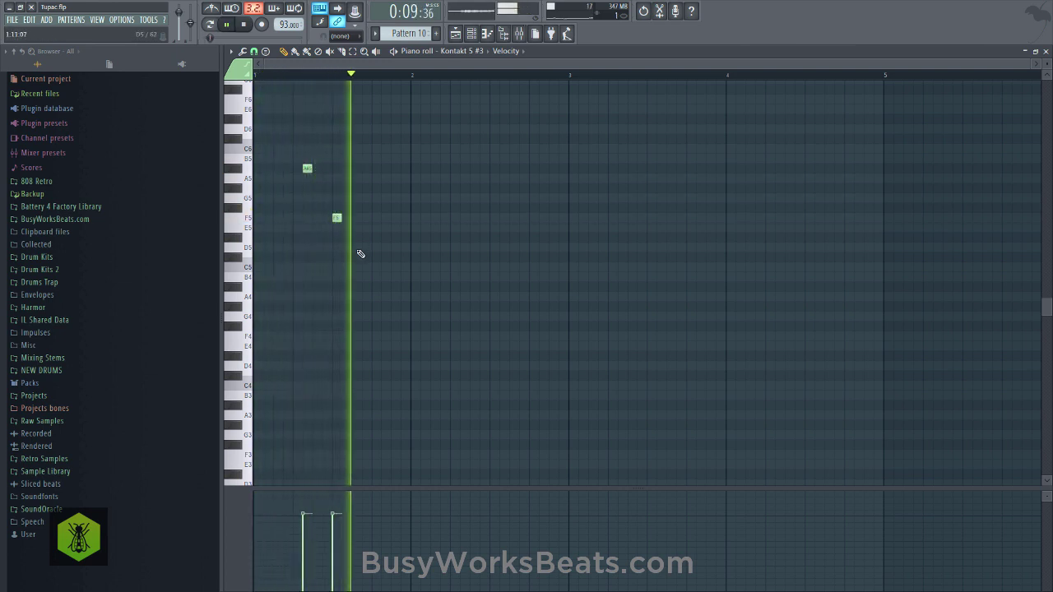
{"action": "key", "text": "space"}
Add an A#4 note at step 11 of bar 1 and lengthen all three notes to three steps each.
{"action": "left_click_drag", "start_coordinate": [357, 265], "coordinate": [331, 173]}
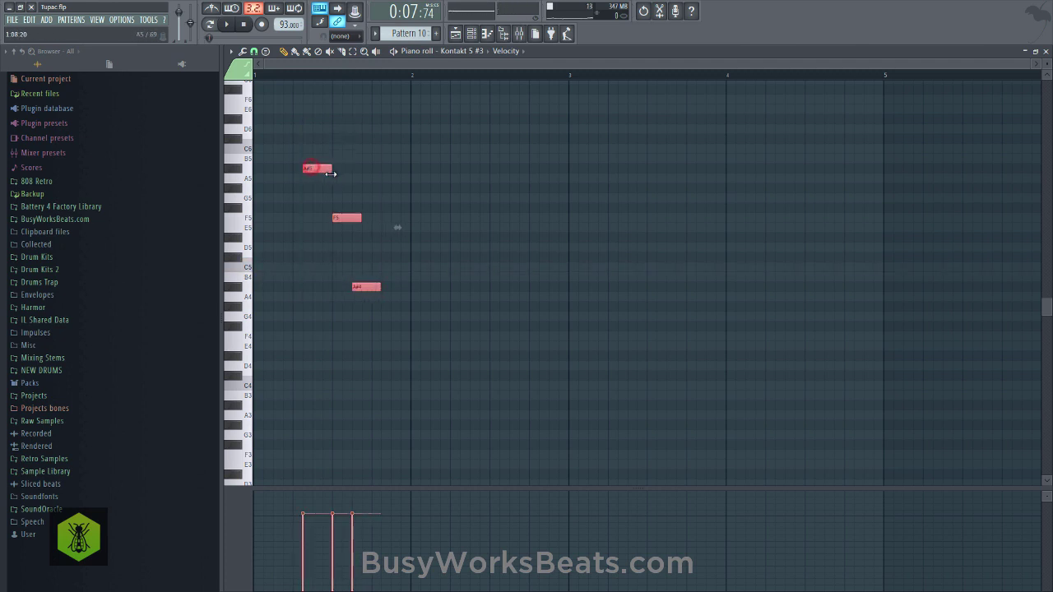
{"action": "left_click", "coordinate": [368, 288]}
{"action": "left_click", "coordinate": [365, 247]}
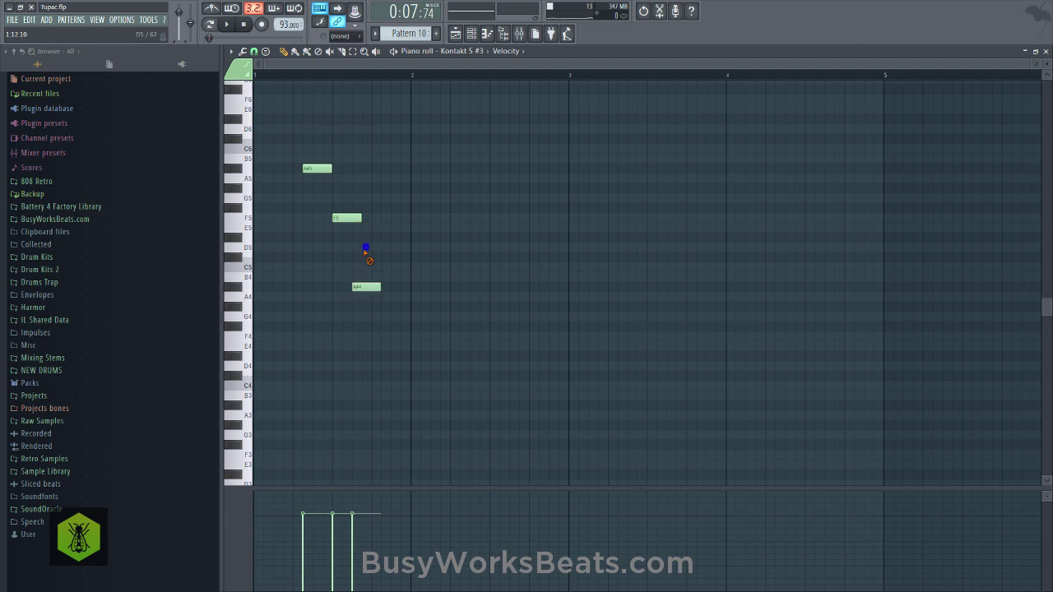
Move the A#4 note to start right after F5, extend it to the end of bar 1, and play the melody.
{"action": "key", "text": "space"}
{"action": "left_click_drag", "start_coordinate": [381, 287], "coordinate": [414, 289]}
{"action": "key", "text": "space"}
{"action": "left_click", "coordinate": [371, 288]}
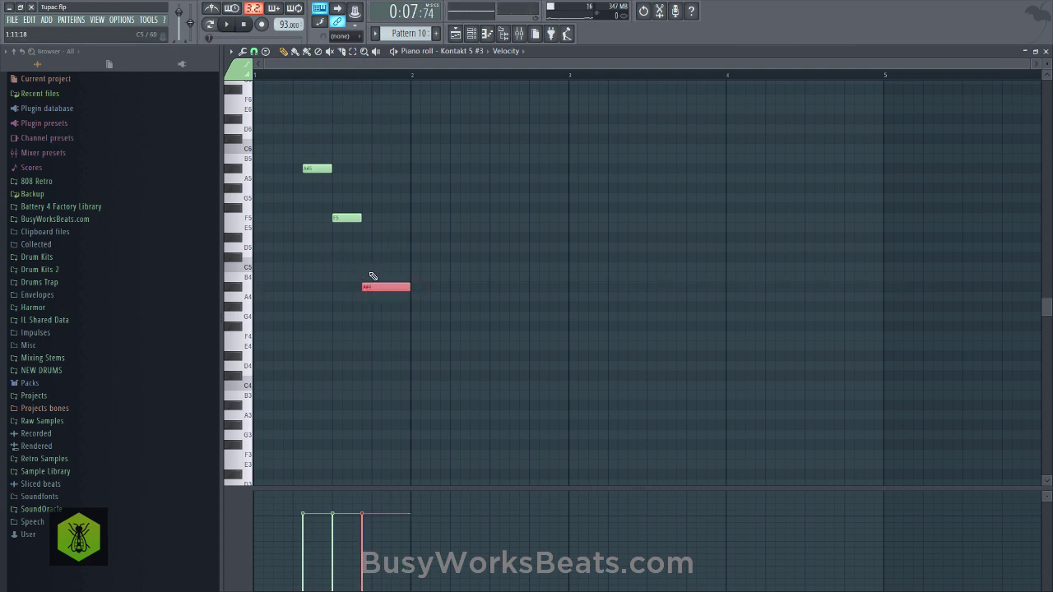
{"action": "left_click", "coordinate": [379, 270]}
{"action": "left_click", "coordinate": [366, 286]}
{"action": "key", "text": "space"}
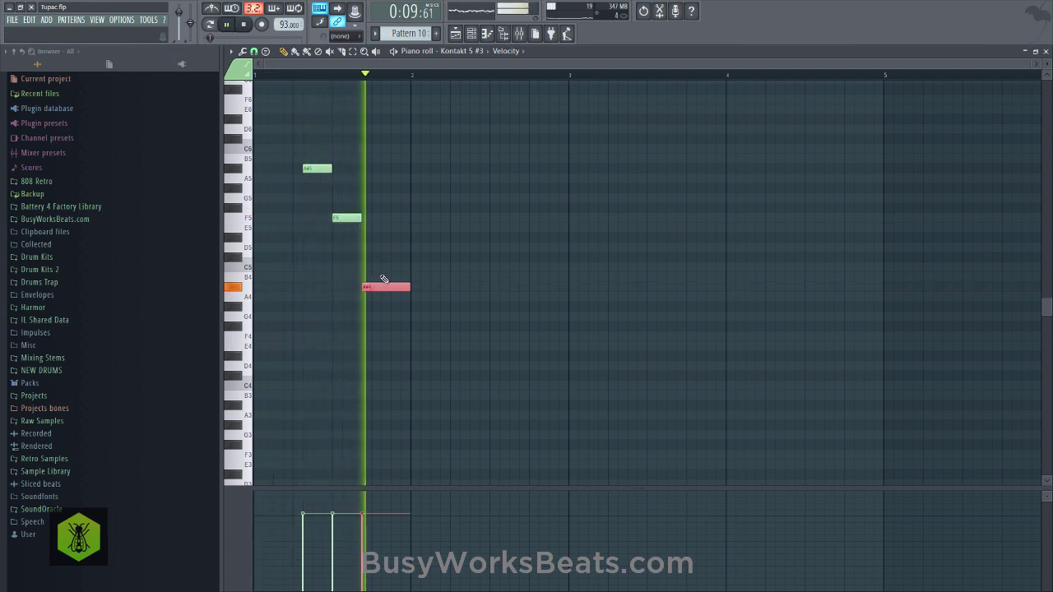
{"action": "key", "text": "space"}
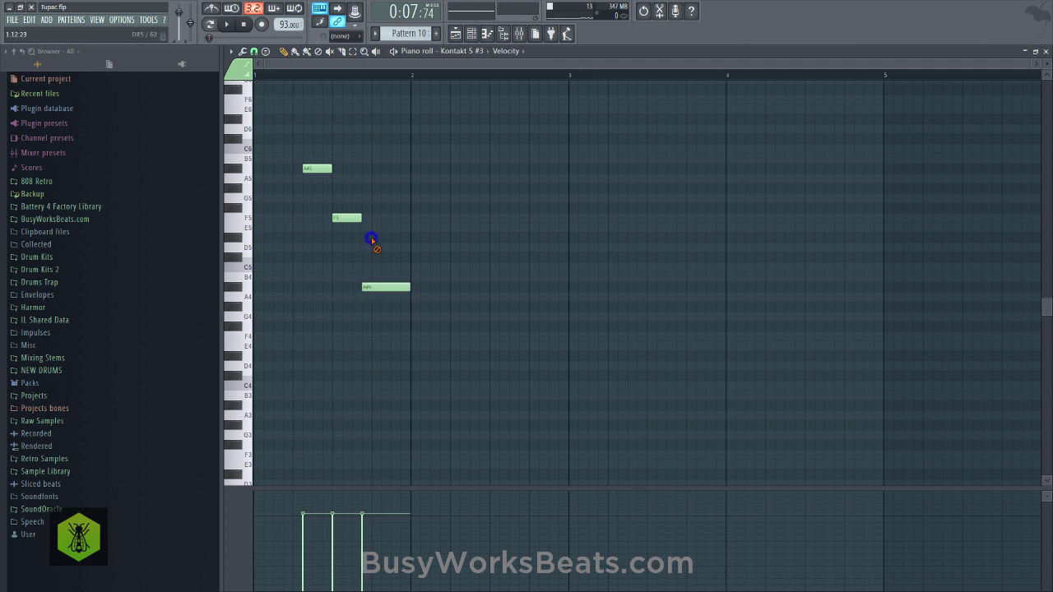
{"action": "left_click", "coordinate": [306, 169]}
{"action": "left_click_drag", "start_coordinate": [305, 157], "coordinate": [384, 282]}
{"action": "right_click", "coordinate": [342, 259], "text": "ctrl"}
{"action": "scroll", "coordinate": [421, 78], "scroll_direction": "down", "scroll_amount": 5}
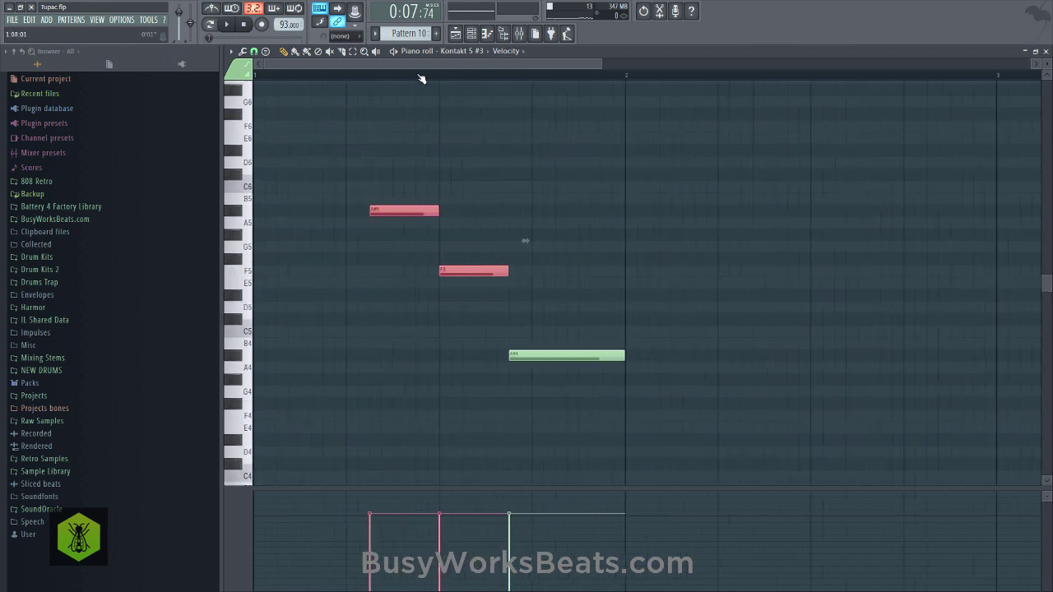
{"action": "left_click", "coordinate": [390, 141]}
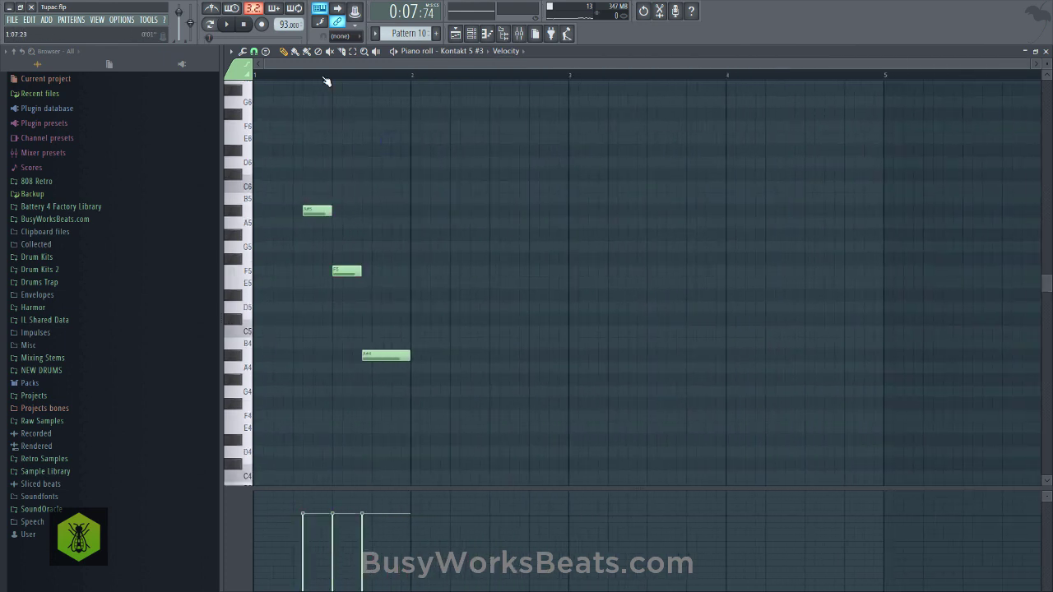
{"action": "scroll", "coordinate": [1046, 63], "scroll_direction": "down", "scroll_amount": 2}
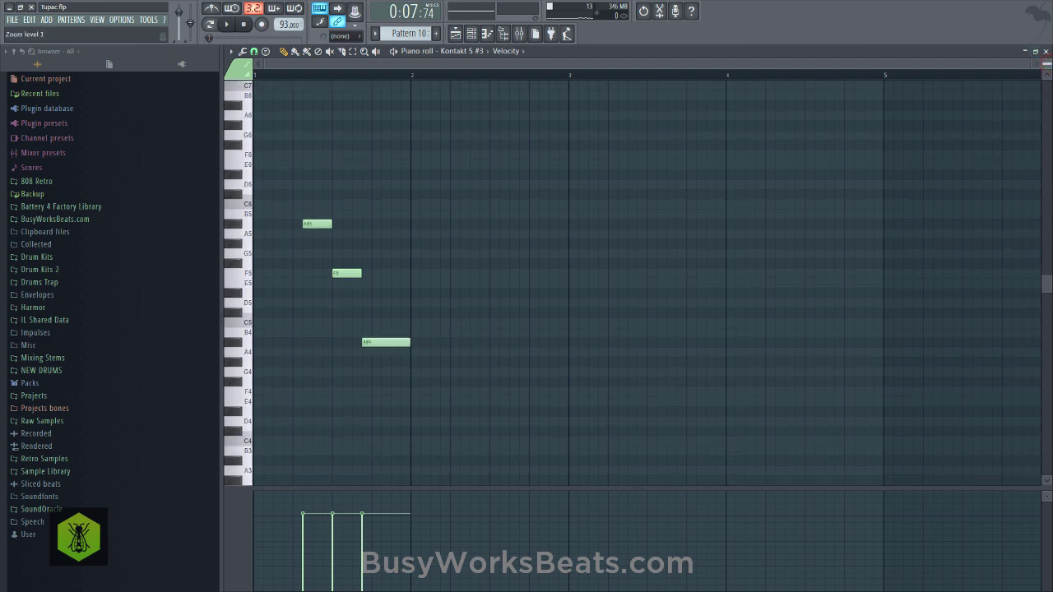
Build the first chord by adding F#5 and D#5 beneath the A#5 note at equal length, and play it.
{"action": "left_click", "coordinate": [318, 223]}
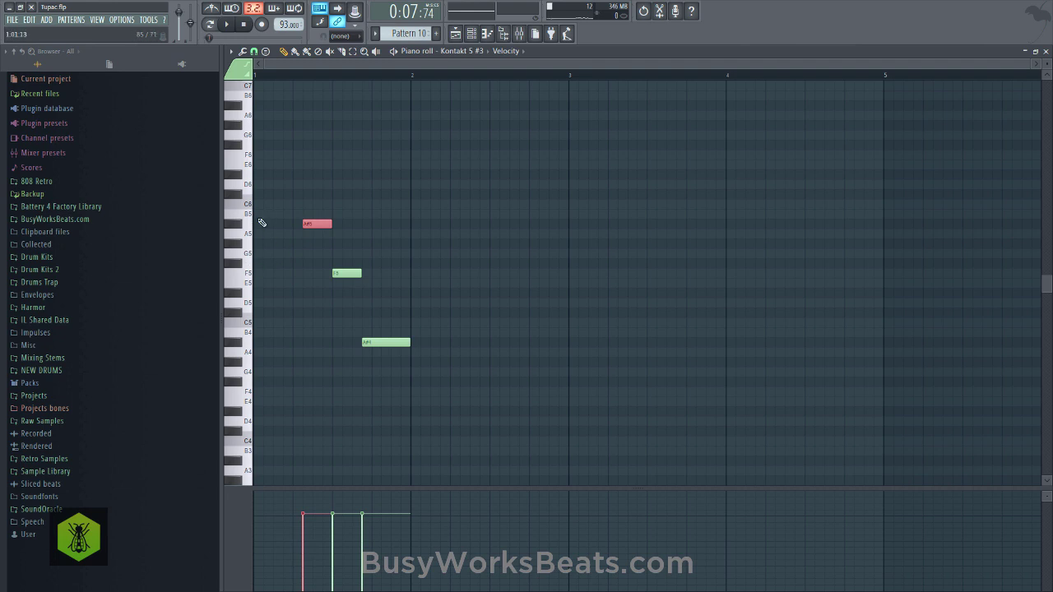
{"action": "left_click", "coordinate": [317, 237]}
{"action": "left_click", "coordinate": [304, 264]}
{"action": "right_click", "coordinate": [343, 264]}
{"action": "left_click", "coordinate": [319, 224]}
{"action": "left_click", "coordinate": [308, 263]}
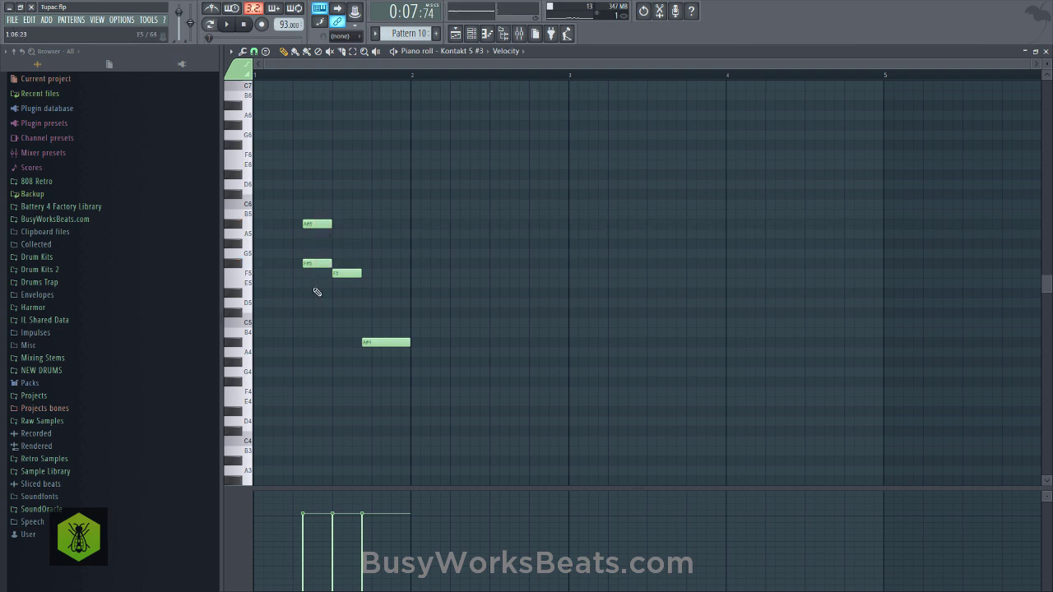
{"action": "left_click", "coordinate": [304, 294]}
{"action": "key", "text": "space"}
{"action": "right_click", "coordinate": [347, 297]}
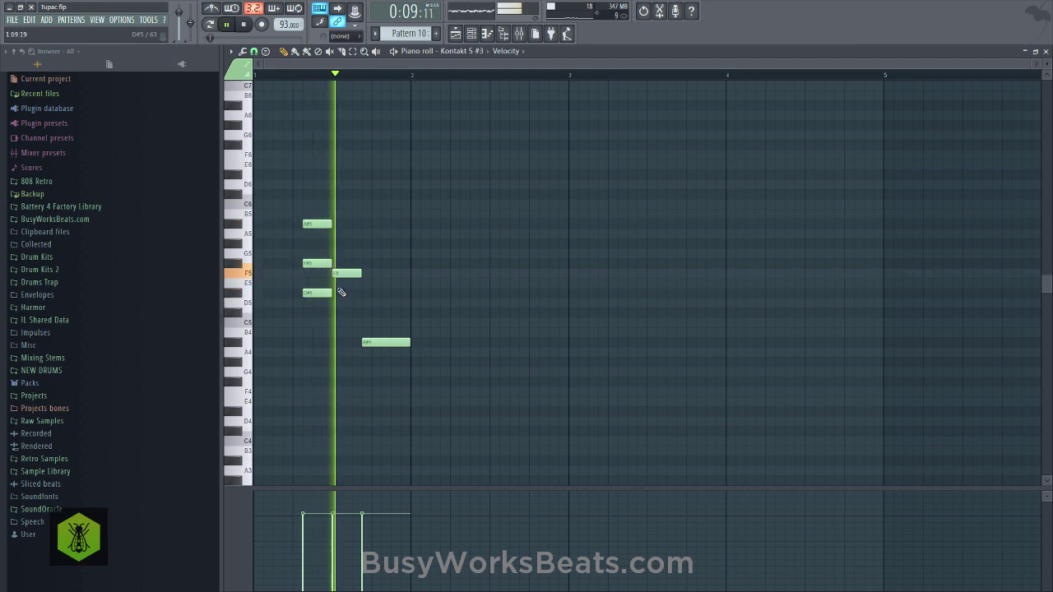
{"action": "key", "text": "space"}
Try the first chord's middle note at G5 and again at F#5, replaying the bars to compare.
{"action": "left_click", "coordinate": [316, 261], "text": "ctrl"}
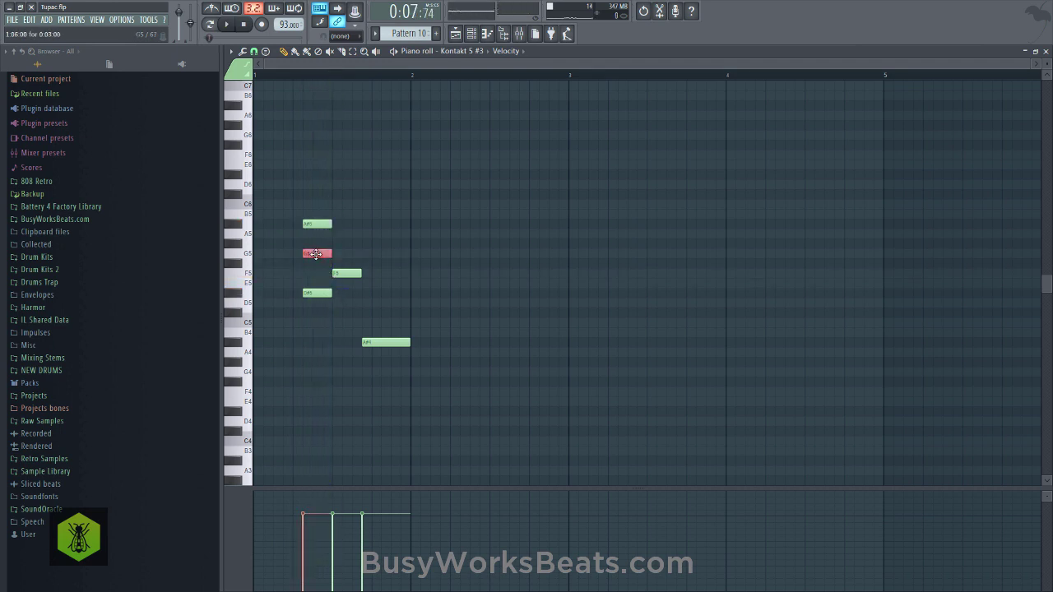
{"action": "key", "text": "space"}
{"action": "key", "text": "space"}
{"action": "key", "text": "space"}
{"action": "right_click", "coordinate": [318, 261]}
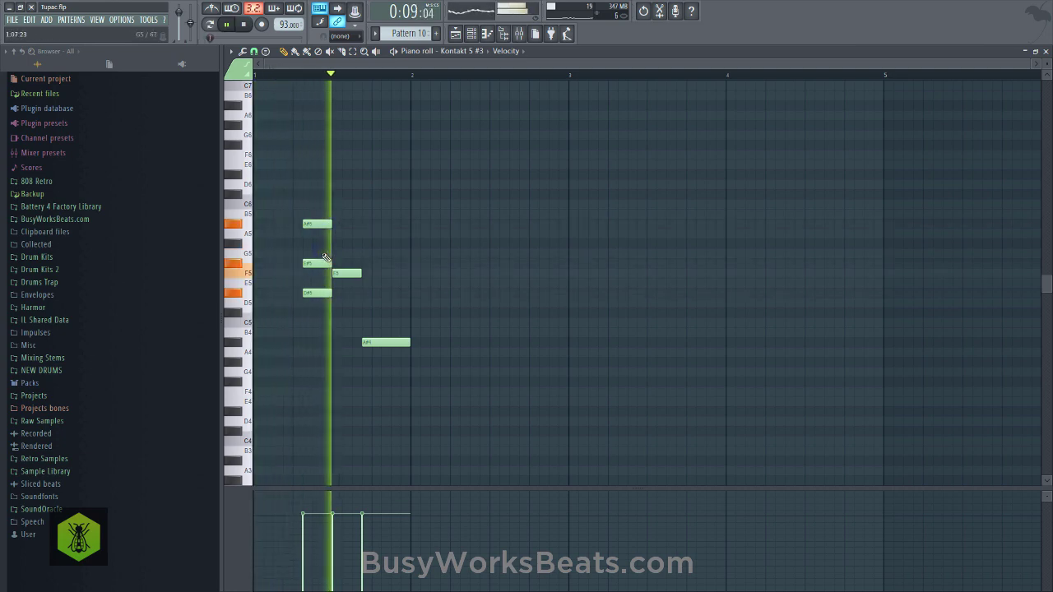
{"action": "key", "text": "space"}
Move the first chord's middle note down to F5, replay the bars, and audition the F5 note.
{"action": "left_click", "coordinate": [317, 262]}
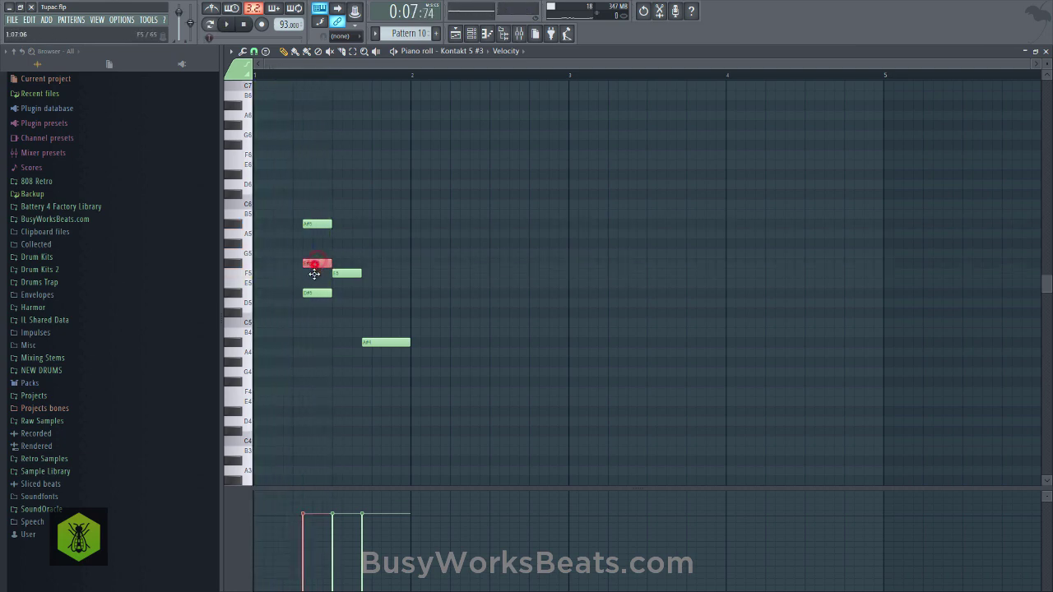
{"action": "left_click", "coordinate": [317, 268]}
{"action": "key", "text": "space"}
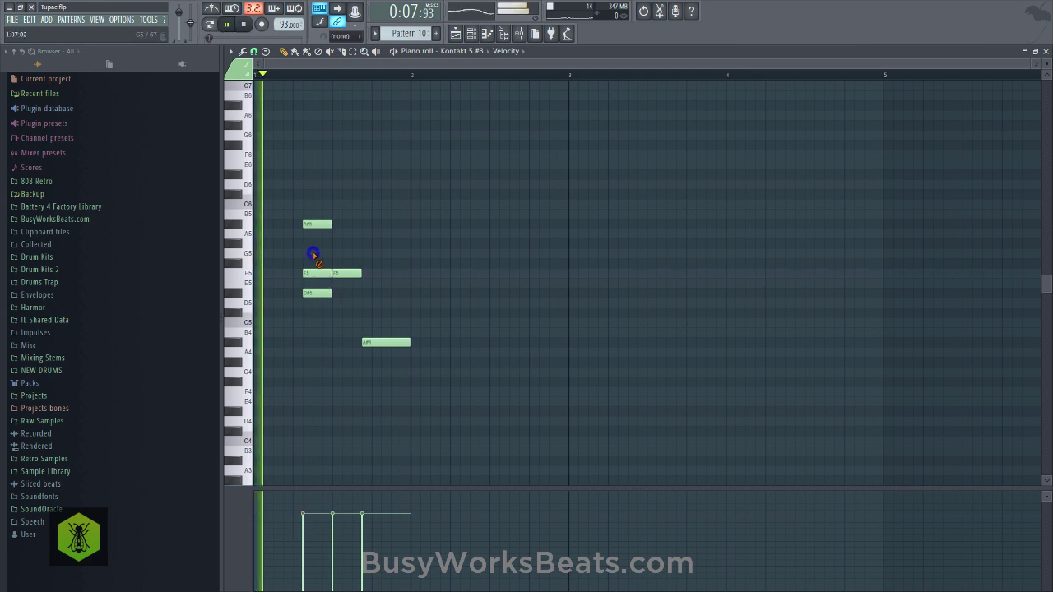
{"action": "key", "text": "space"}
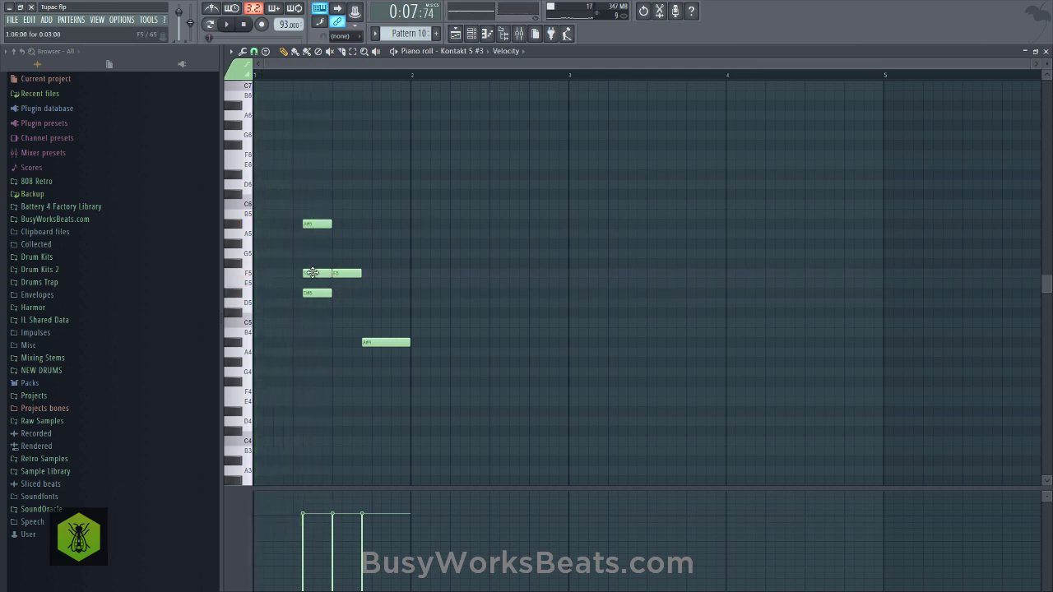
{"action": "left_click", "coordinate": [315, 273]}
{"action": "mouse_move", "coordinate": [312, 273]}
{"action": "left_mouse_down"}
{"action": "mouse_move", "coordinate": [306, 260]}
{"action": "mouse_move", "coordinate": [314, 275]}
{"action": "left_mouse_up"}
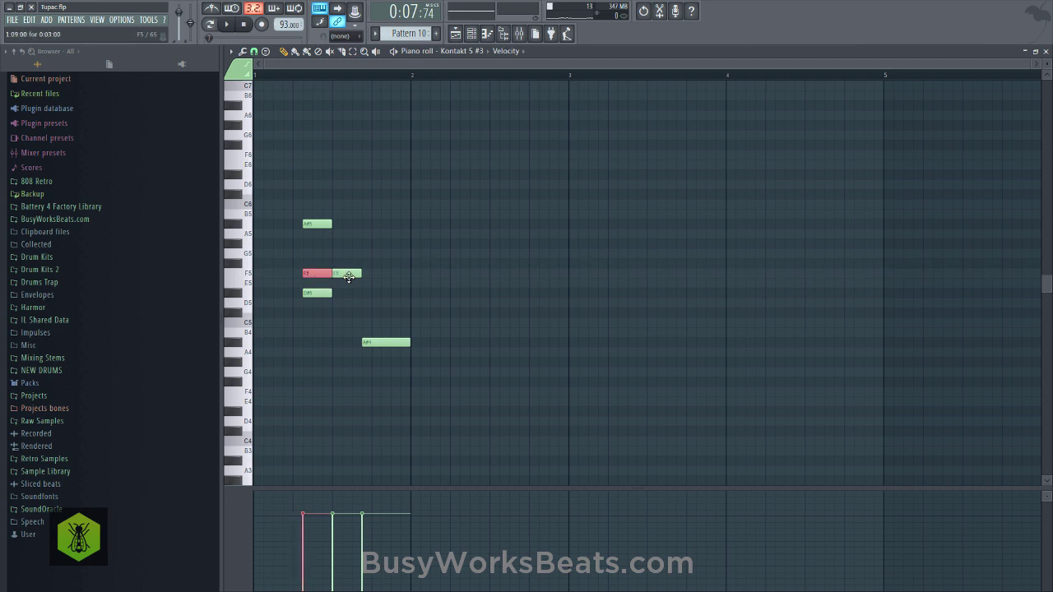
{"action": "right_click", "coordinate": [360, 285]}
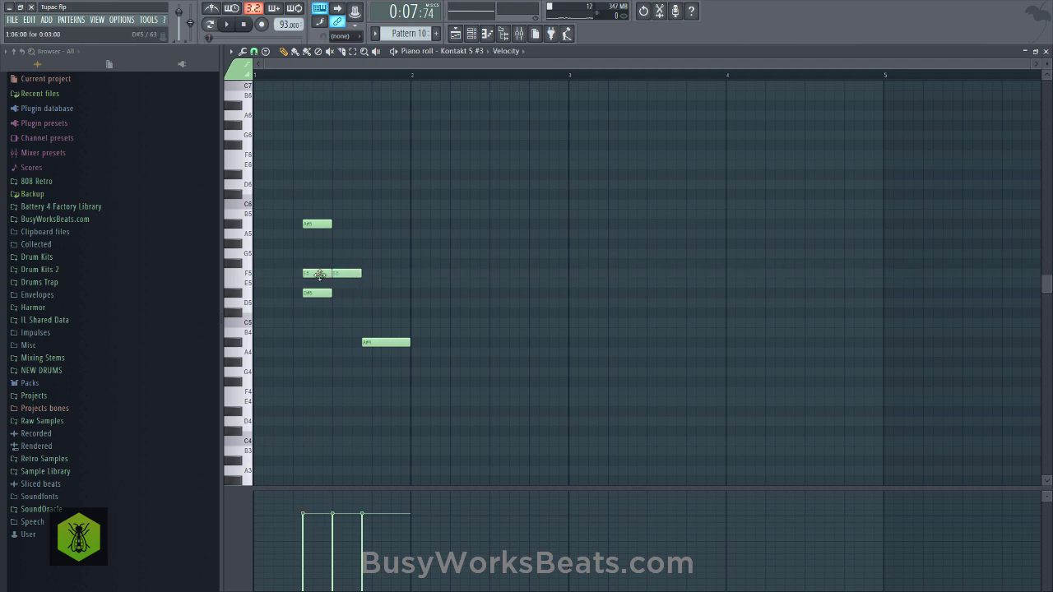
Build the second chord by adding C#5 and A#4 beneath the F5 note at step 9, and play it.
{"action": "left_click", "coordinate": [347, 273]}
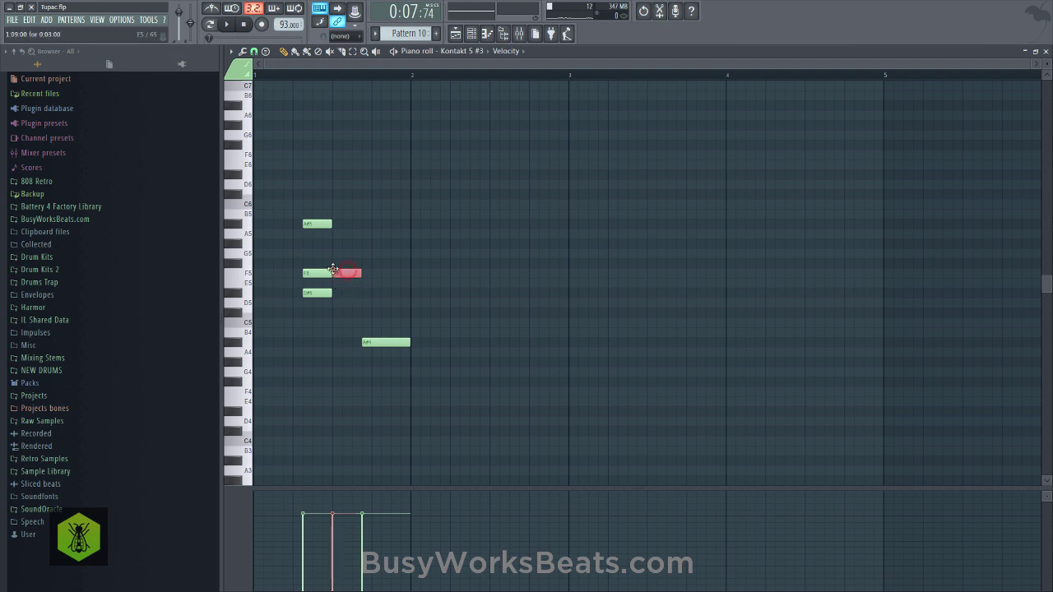
{"action": "left_click", "coordinate": [342, 312]}
{"action": "left_click", "coordinate": [337, 342]}
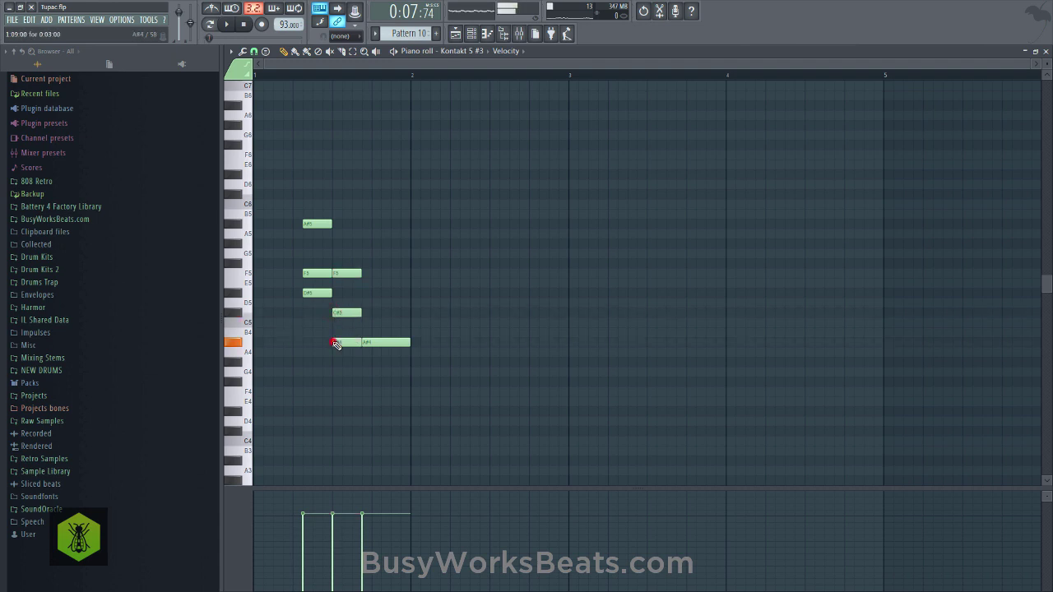
{"action": "key", "text": "space"}
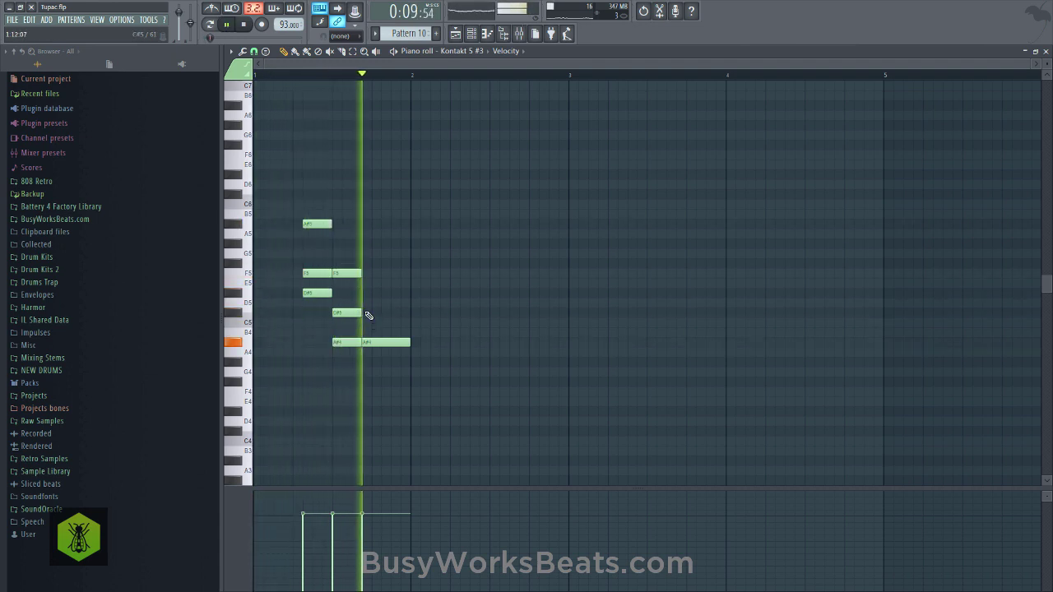
{"action": "key", "text": "space"}
Build the third chord by adding F4 and D#4 beneath the long A#4 note, and play the progression.
{"action": "left_click_drag", "start_coordinate": [317, 214], "coordinate": [409, 414]}
{"action": "left_click", "coordinate": [404, 296]}
{"action": "key", "text": "space"}
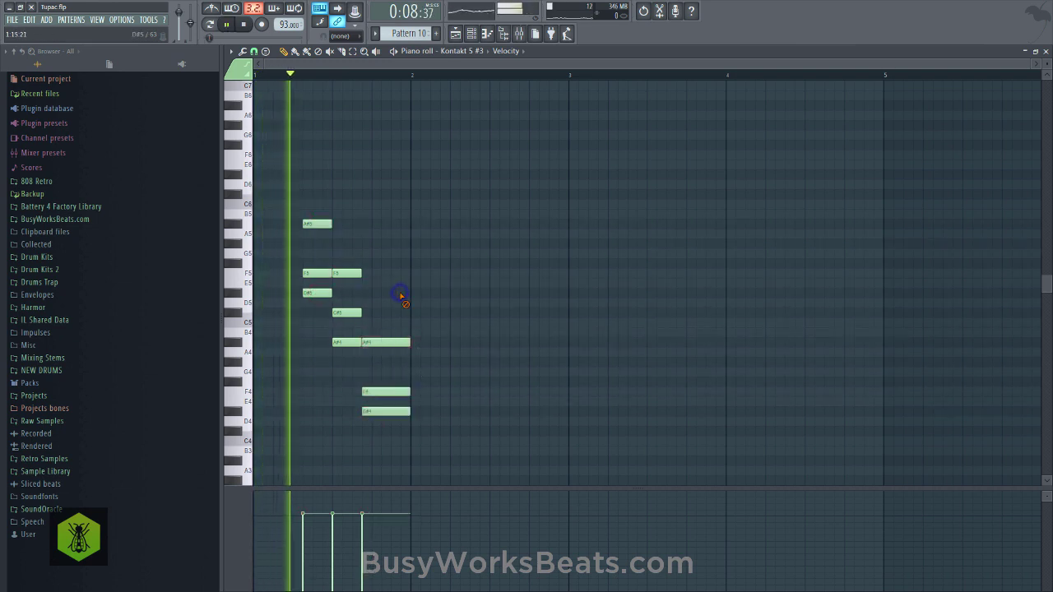
{"action": "key", "text": "space"}
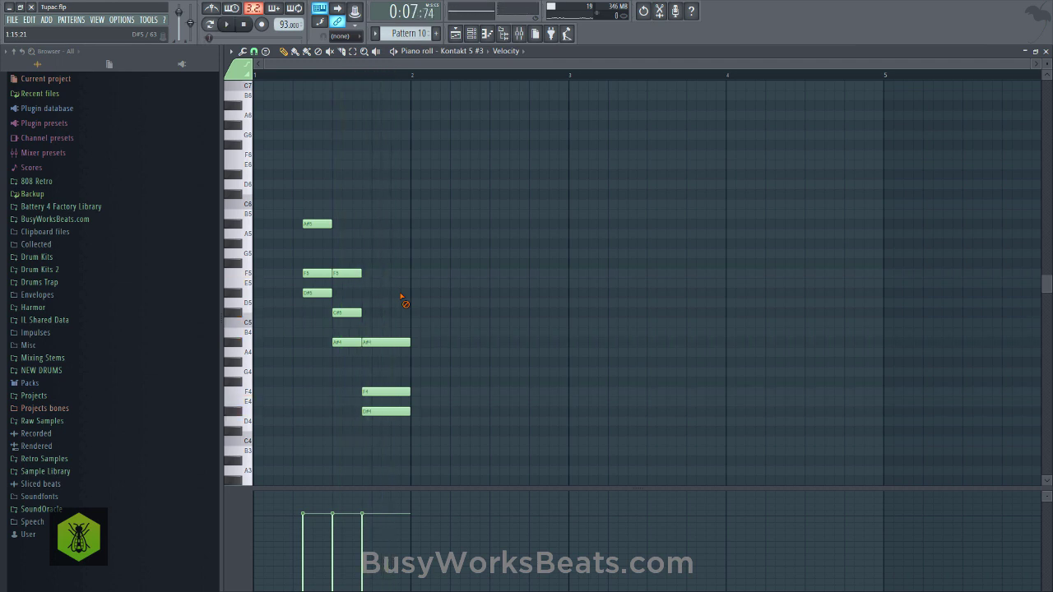
Duplicate the lowest note of each chord (D#5, A#4 and D#4), transpose the copies down one octave, and play the bars.
{"action": "left_click", "coordinate": [309, 294], "text": "ctrl+shift"}
{"action": "left_click", "coordinate": [342, 343], "text": "ctrl+shift"}
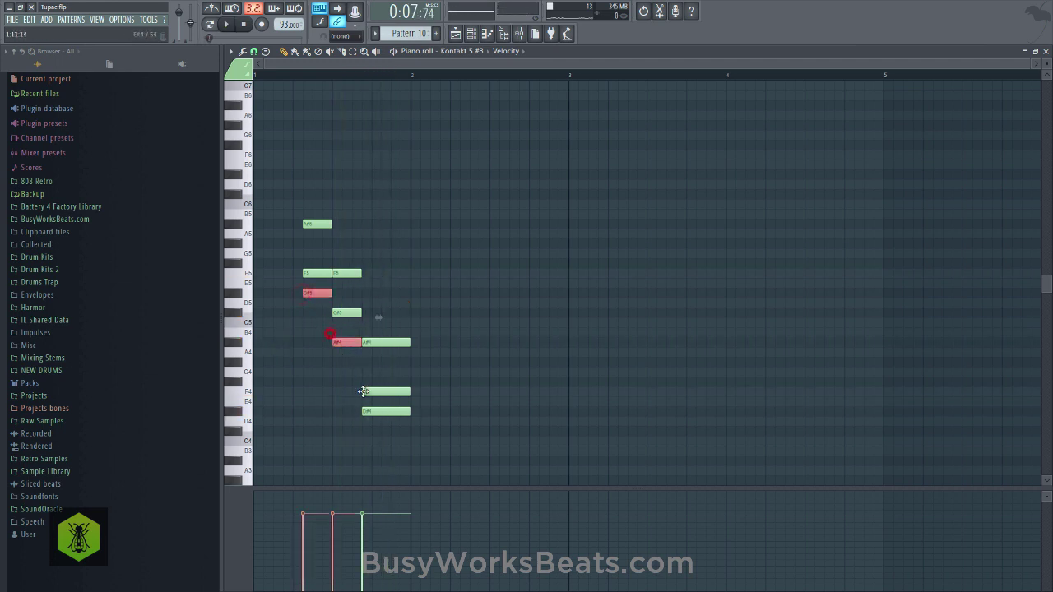
{"action": "left_click", "coordinate": [372, 413], "text": "ctrl+shift"}
{"action": "mouse_move", "coordinate": [374, 413]}
{"action": "left_mouse_down"}
{"action": "mouse_move", "coordinate": [404, 415]}
{"action": "mouse_move", "coordinate": [375, 410]}
{"action": "left_mouse_up"}
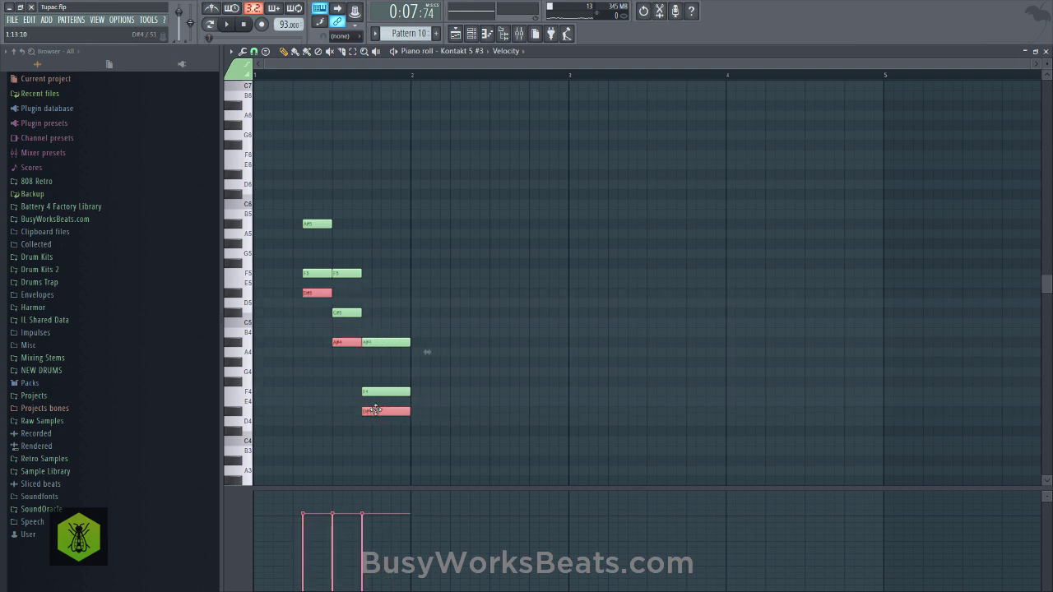
{"action": "key", "text": "ctrl+Down"}
{"action": "key", "text": "space"}
{"action": "left_click", "coordinate": [491, 314], "text": "ctrl"}
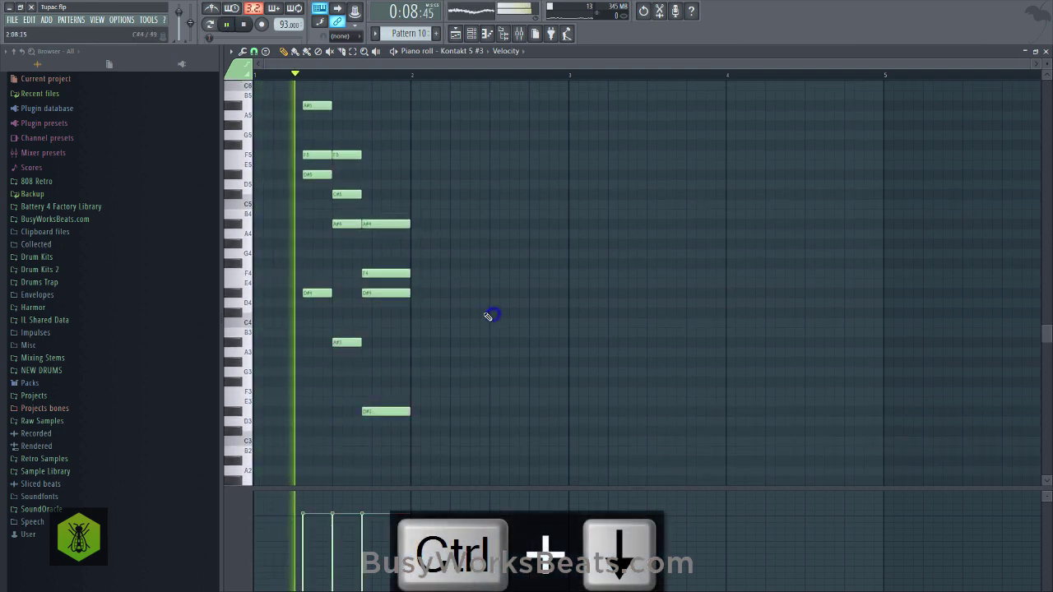
{"action": "key", "text": "space"}
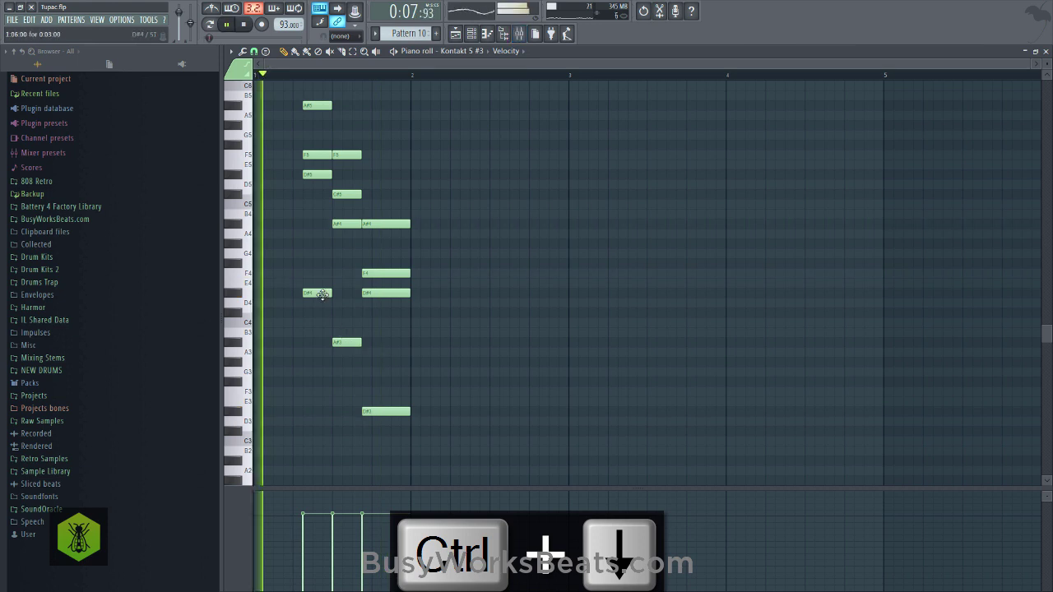
Move the three bass notes up to F4, C#4 and A#3 respectively, and play the chords.
{"action": "left_click", "coordinate": [322, 294]}
{"action": "left_click_drag", "start_coordinate": [322, 294], "coordinate": [320, 274]}
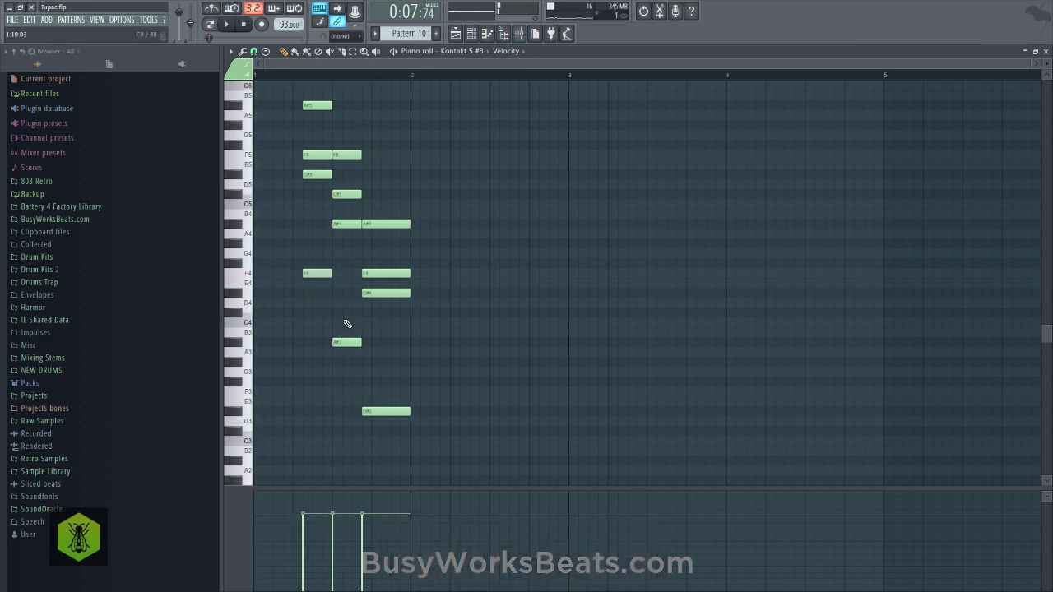
{"action": "left_click", "coordinate": [339, 341]}
{"action": "left_click_drag", "start_coordinate": [339, 341], "coordinate": [339, 312]}
{"action": "left_click_drag", "start_coordinate": [372, 409], "coordinate": [372, 339]}
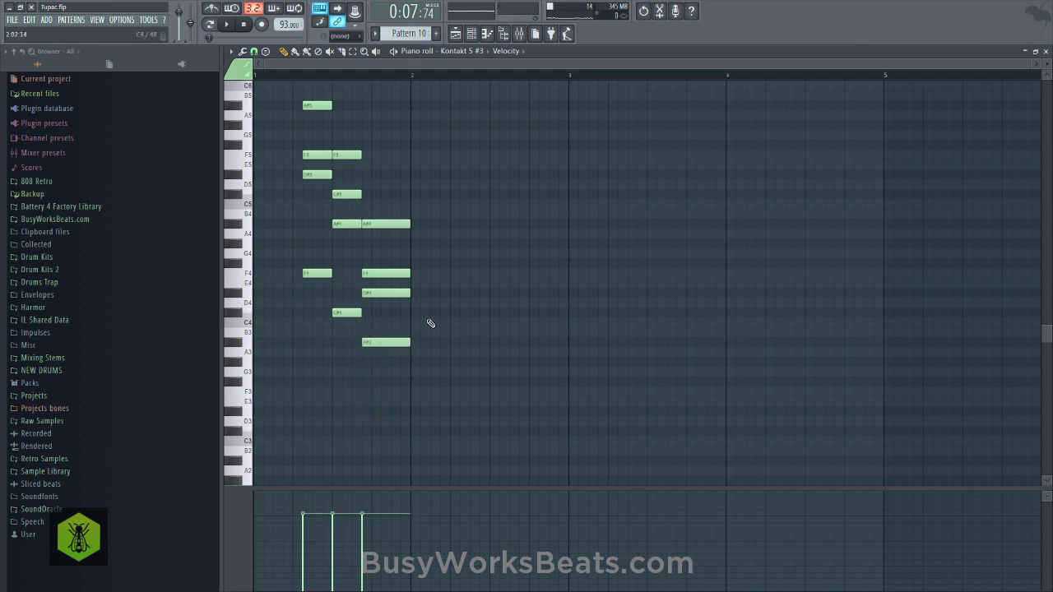
{"action": "key", "text": "space"}
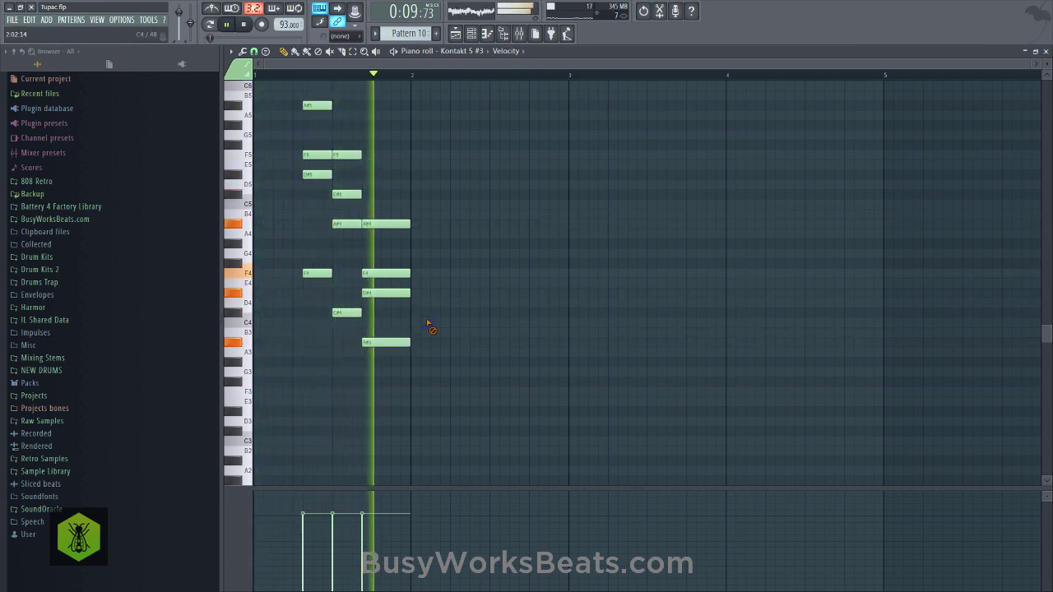
{"action": "key", "text": "space"}
Compare the bass notes F4, C#4 and A#3 with their octaves F5, C#5 and A#4 by selecting them, and replay the bars.
{"action": "left_click_drag", "start_coordinate": [400, 357], "coordinate": [333, 311]}
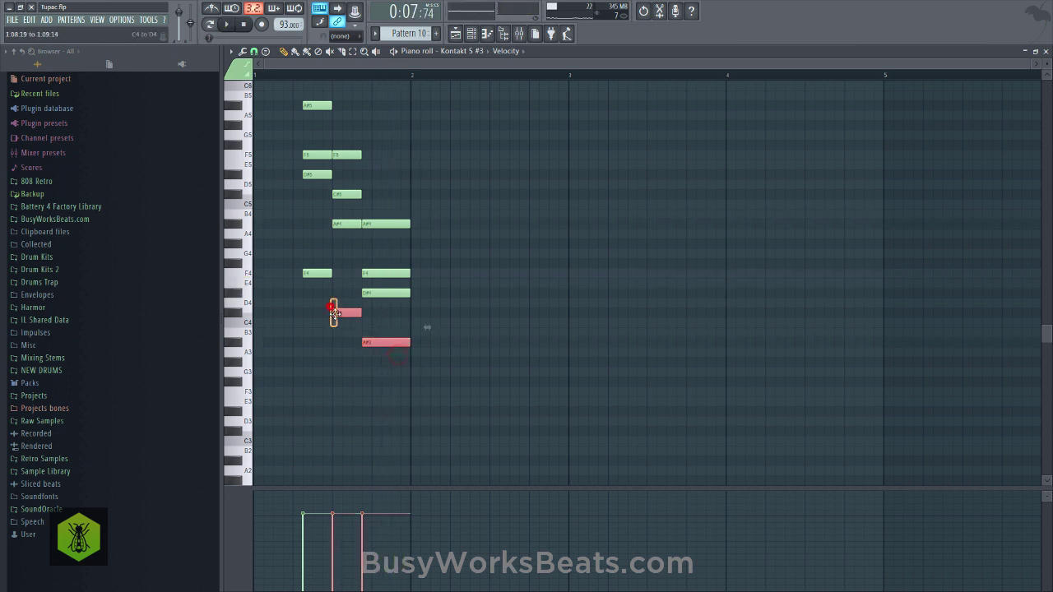
{"action": "left_click", "coordinate": [317, 273], "text": "shift"}
{"action": "left_click", "coordinate": [383, 224], "text": "shift"}
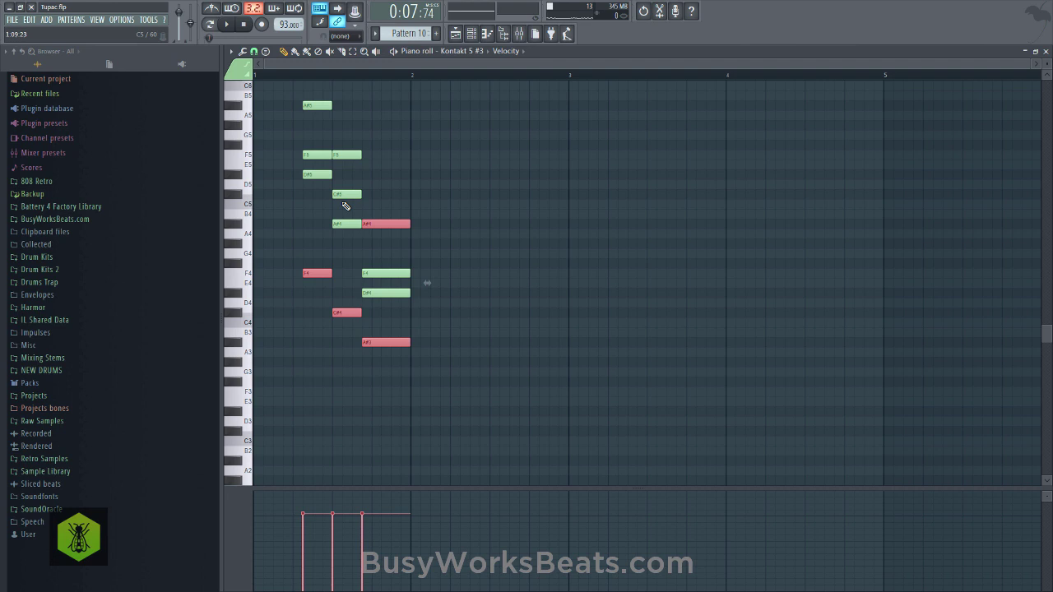
{"action": "left_click", "coordinate": [311, 155], "text": "shift"}
{"action": "left_click", "coordinate": [344, 195], "text": "shift"}
{"action": "left_click", "coordinate": [460, 203]}
{"action": "key", "text": "space"}
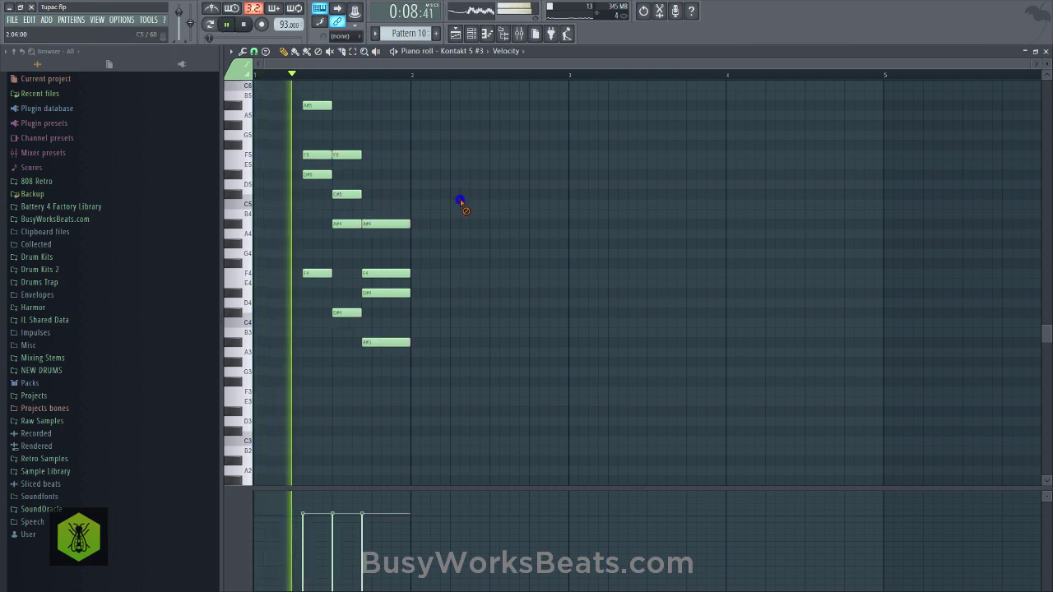
Try lower velocities on the three bass notes F4, C#4 and A#3 while playing the chords.
{"action": "key", "text": "space"}
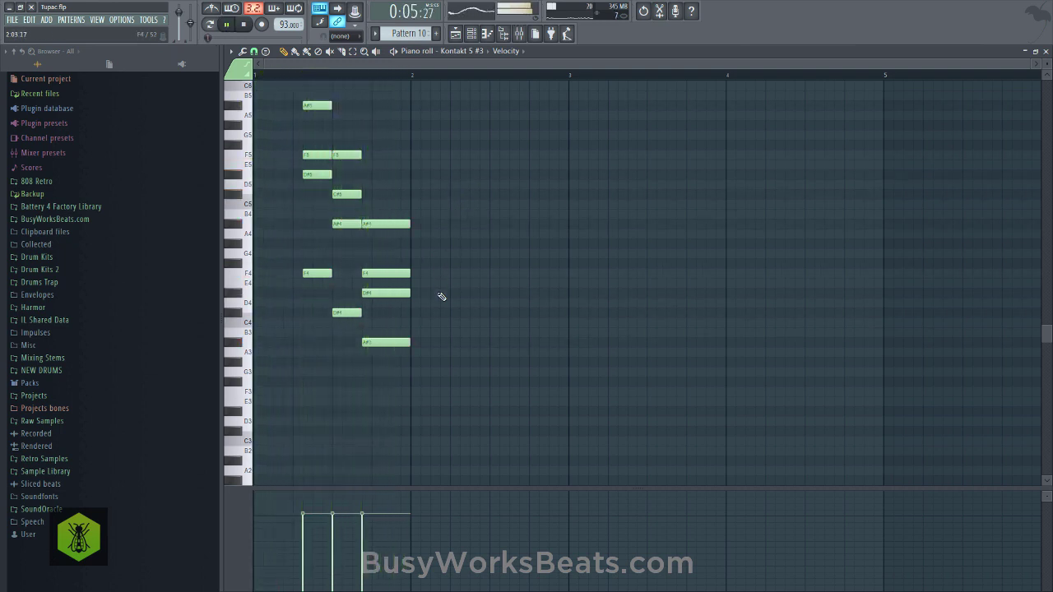
{"action": "left_click", "coordinate": [386, 345], "text": "shift"}
{"action": "left_click", "coordinate": [337, 320], "text": "shift"}
{"action": "left_click", "coordinate": [323, 275], "text": "shift"}
{"action": "key", "text": "space"}
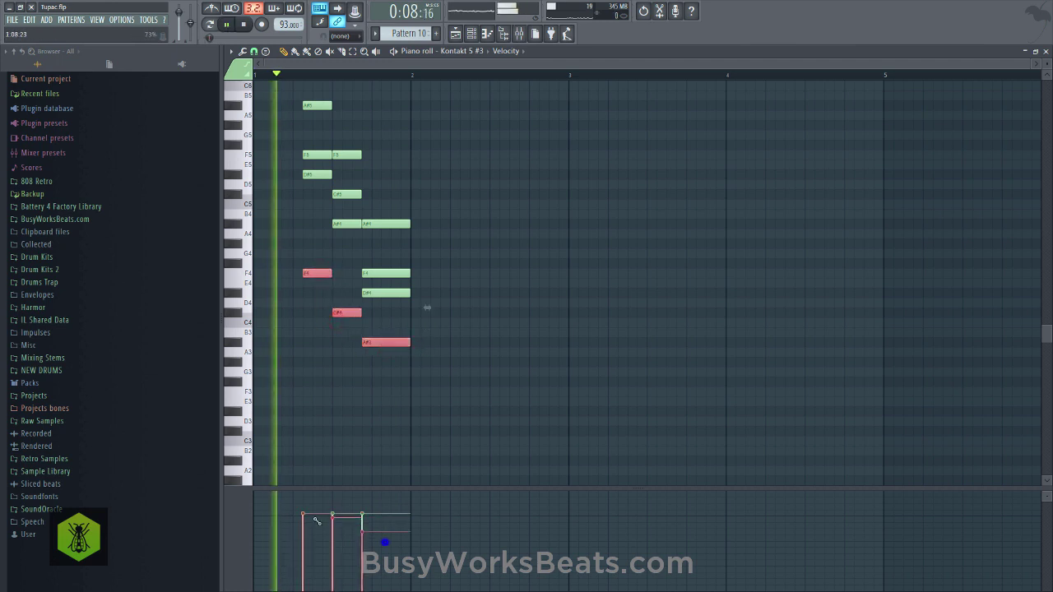
{"action": "left_click", "coordinate": [477, 329]}
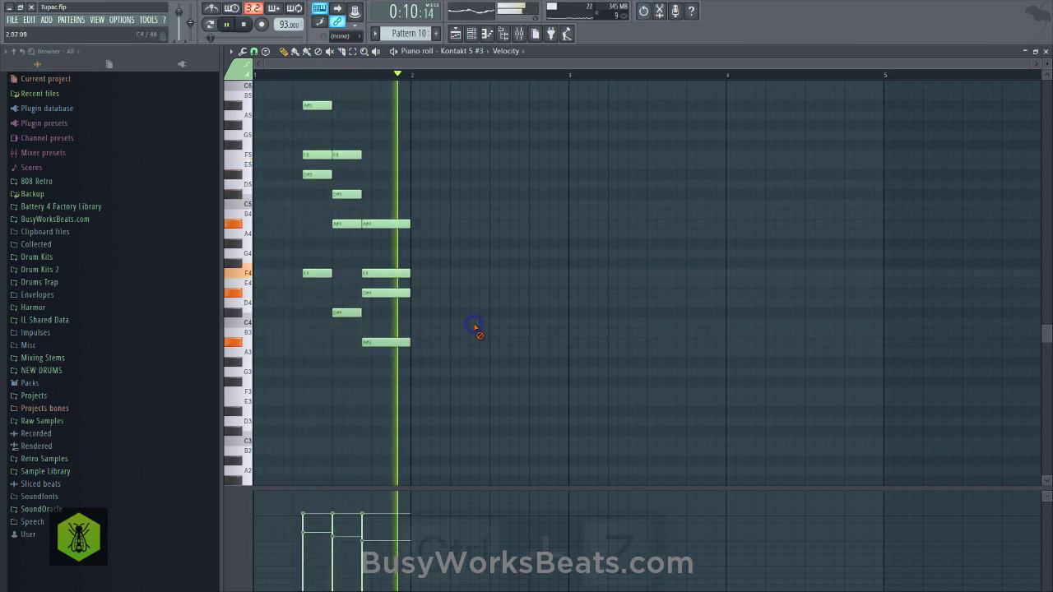
Undo the velocity edits on the bass notes, clear the note selection and stop playback.
{"action": "key", "text": "ctrl+z"}
{"action": "key", "text": "ctrl+alt+z"}
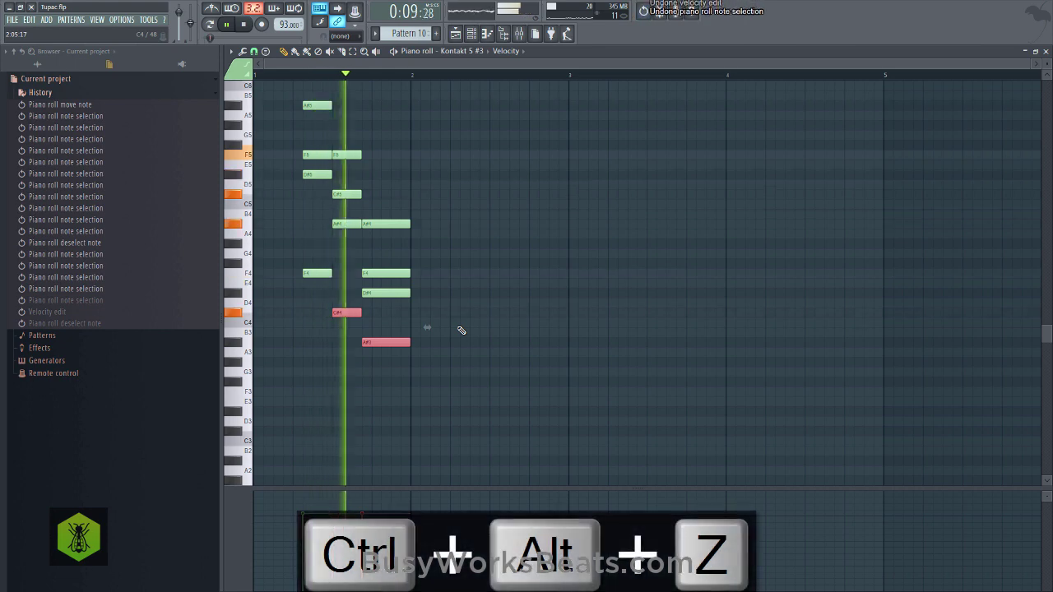
{"action": "left_click", "coordinate": [462, 327]}
{"action": "key", "text": "space"}
Lower the volume of mixer Insert 11 to about -10.3 dB while the chords play.
{"action": "left_click", "coordinate": [519, 34]}
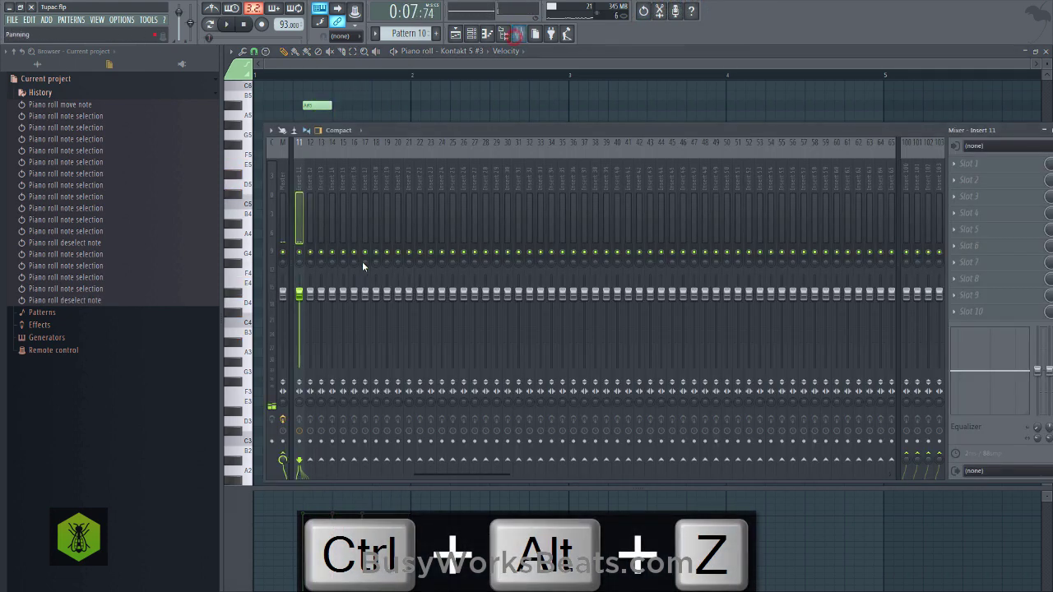
{"action": "key", "text": "space"}
{"action": "left_click_drag", "start_coordinate": [298, 294], "coordinate": [299, 304]}
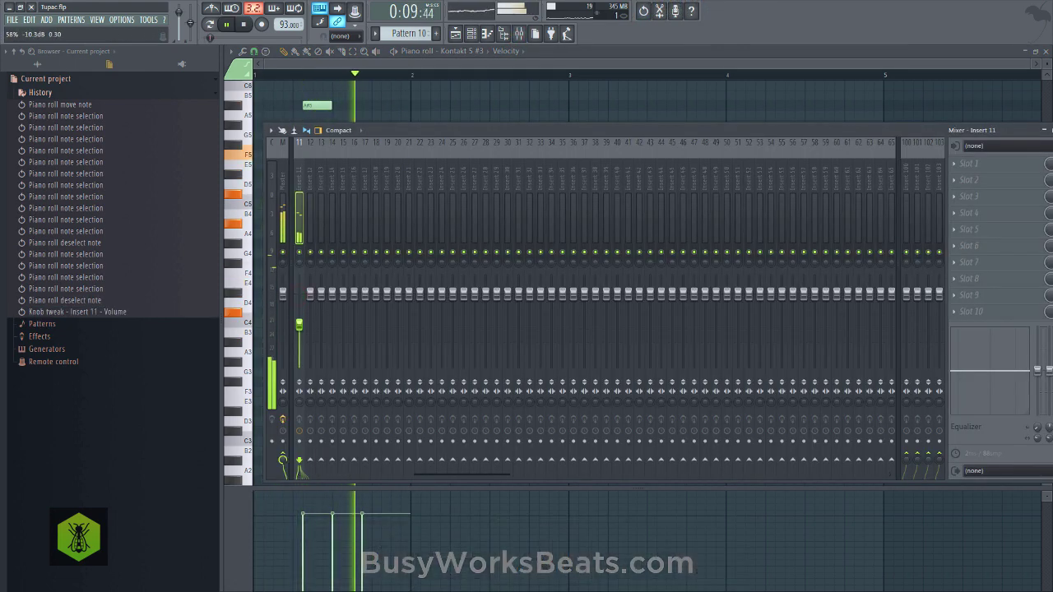
{"action": "key", "text": "space"}
Add a slight fine time shift to the Kontakt 5 #3 channel in its miscellaneous settings while playing the pattern.
{"action": "left_click", "coordinate": [472, 33]}
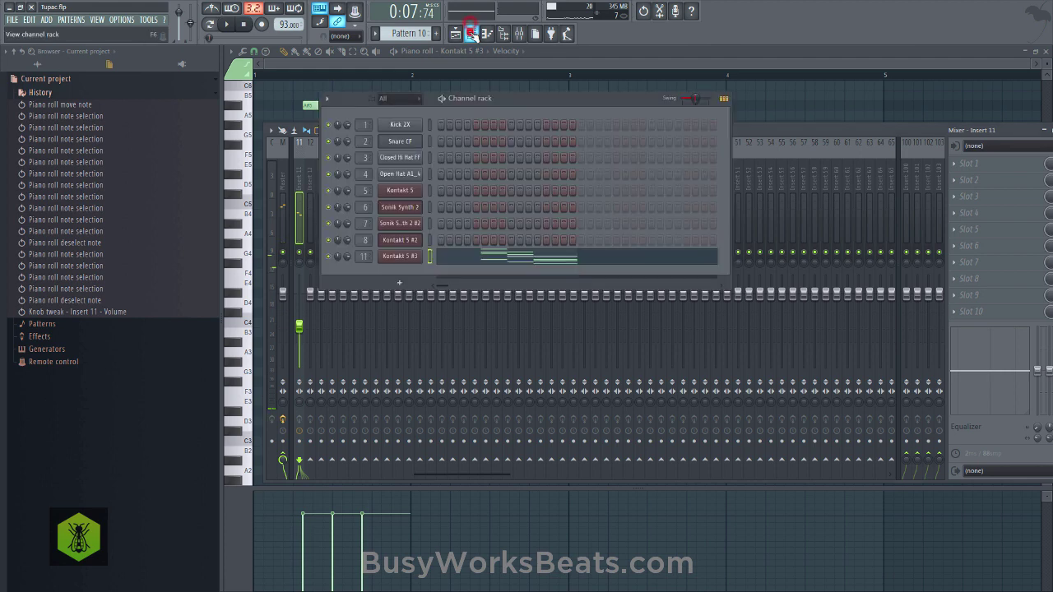
{"action": "left_click", "coordinate": [397, 255]}
{"action": "left_click", "coordinate": [392, 222]}
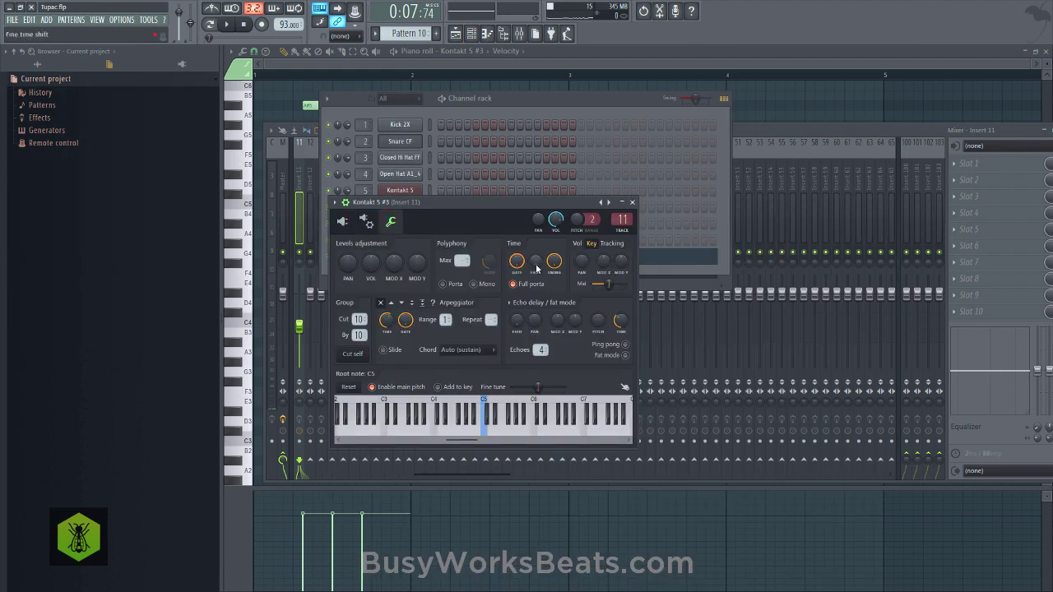
{"action": "key", "text": "space"}
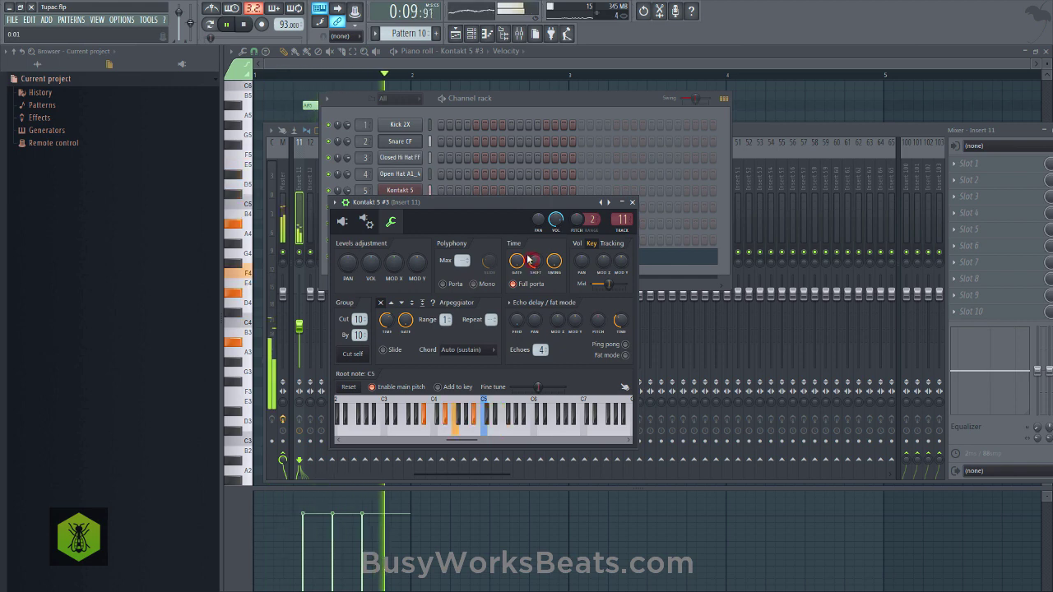
{"action": "key", "text": "space"}
Place Pattern 10 on Track 7 of the playlist at bar 4 and repeat it every four bars through bar 40.
{"action": "key", "text": "F5"}
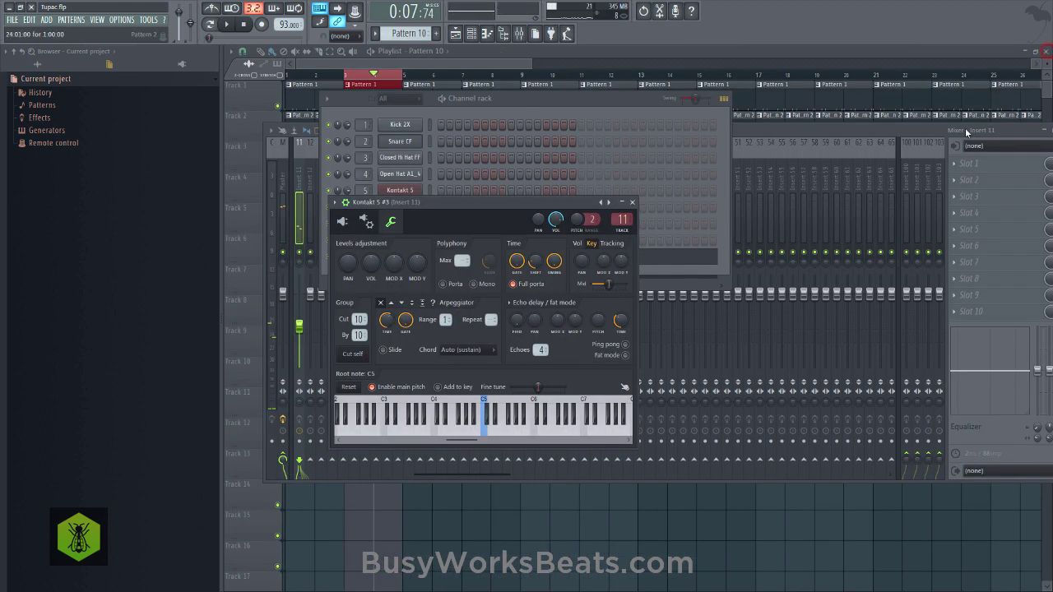
{"action": "right_click", "coordinate": [671, 513]}
{"action": "left_click_drag", "start_coordinate": [429, 314], "coordinate": [387, 282]}
{"action": "left_click_drag", "start_coordinate": [386, 281], "coordinate": [965, 270]}
{"action": "left_click_drag", "start_coordinate": [489, 68], "coordinate": [674, 68]}
{"action": "left_click_drag", "start_coordinate": [384, 291], "coordinate": [498, 283]}
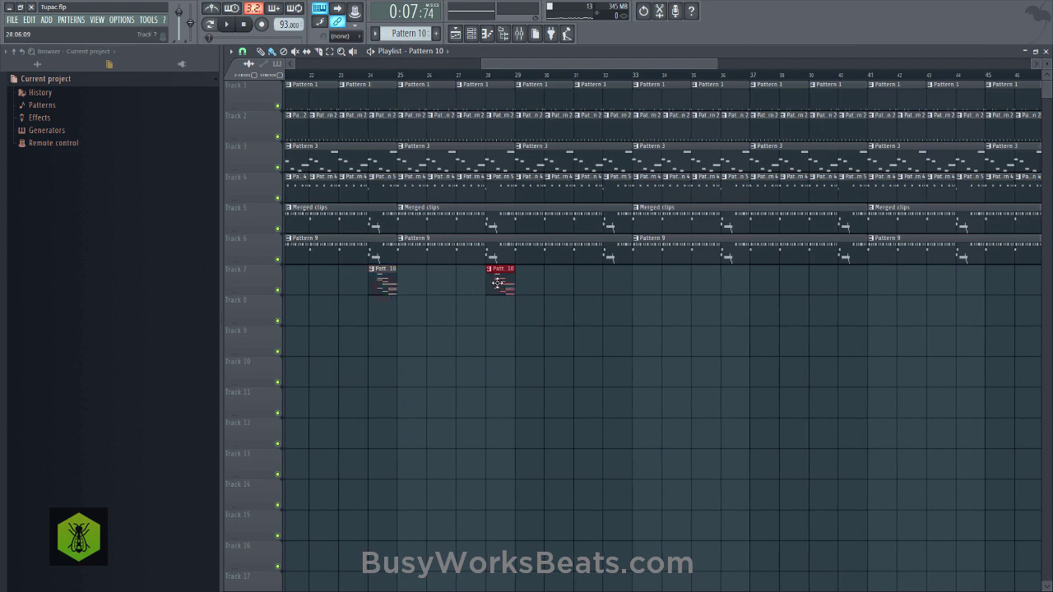
{"action": "left_click_drag", "start_coordinate": [614, 275], "coordinate": [732, 278]}
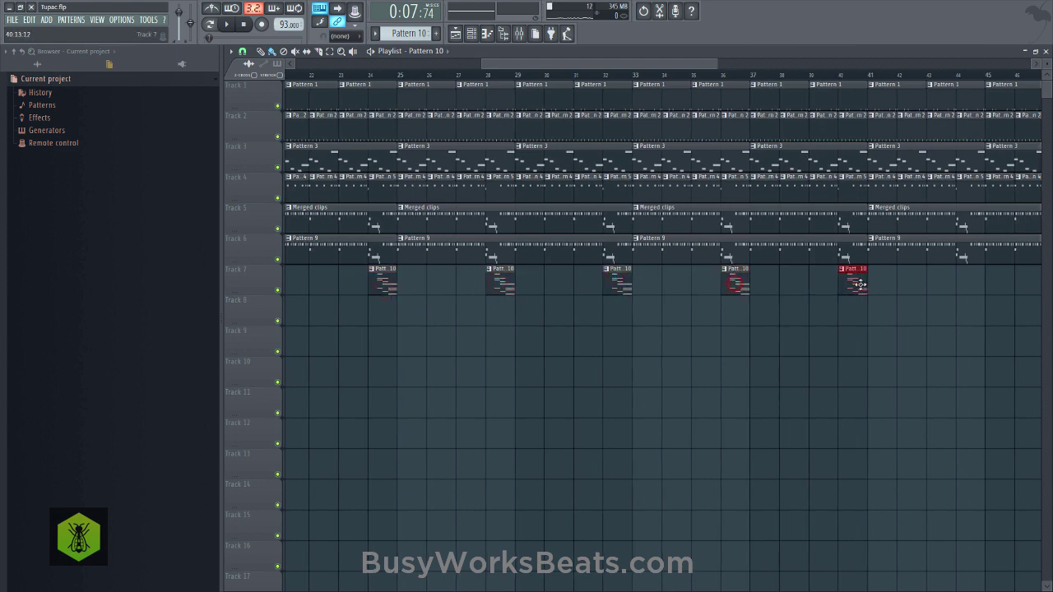
Continue the Pattern 10 clips on Track 7 every four bars from bar 44 through bar 64, and clear the time selection.
{"action": "left_click_drag", "start_coordinate": [860, 285], "coordinate": [934, 258]}
{"action": "left_click_drag", "start_coordinate": [587, 65], "coordinate": [727, 91]}
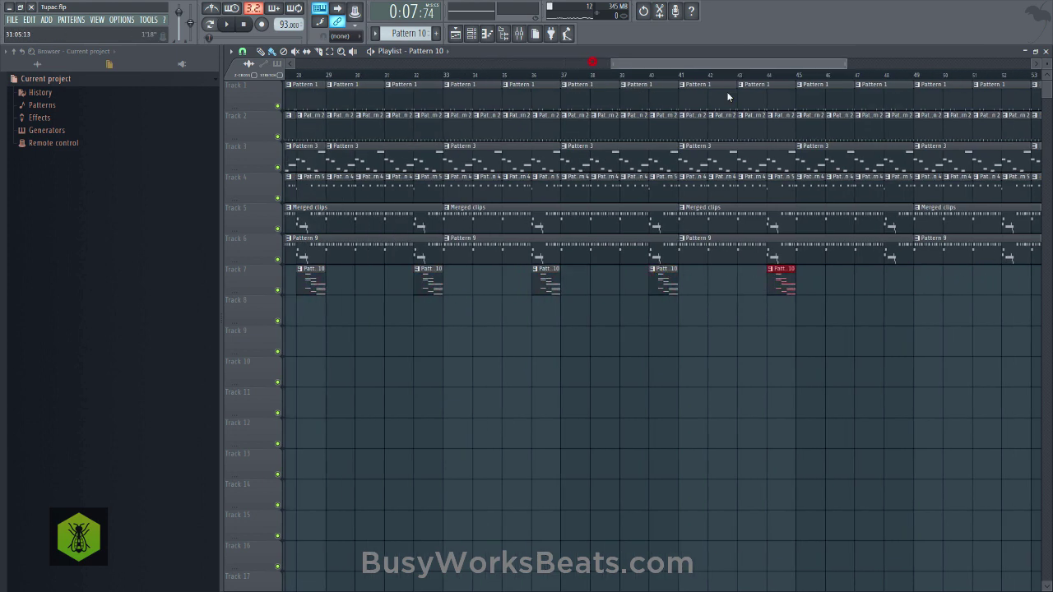
{"action": "left_click_drag", "start_coordinate": [526, 278], "coordinate": [640, 290]}
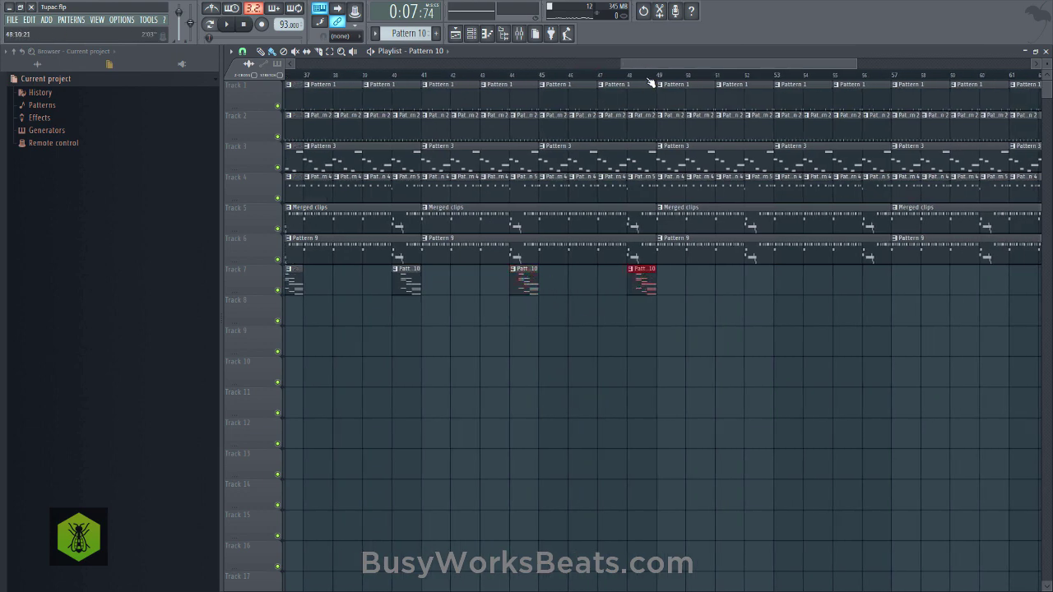
{"action": "scroll", "coordinate": [650, 83], "scroll_direction": "down", "scroll_amount": 5}
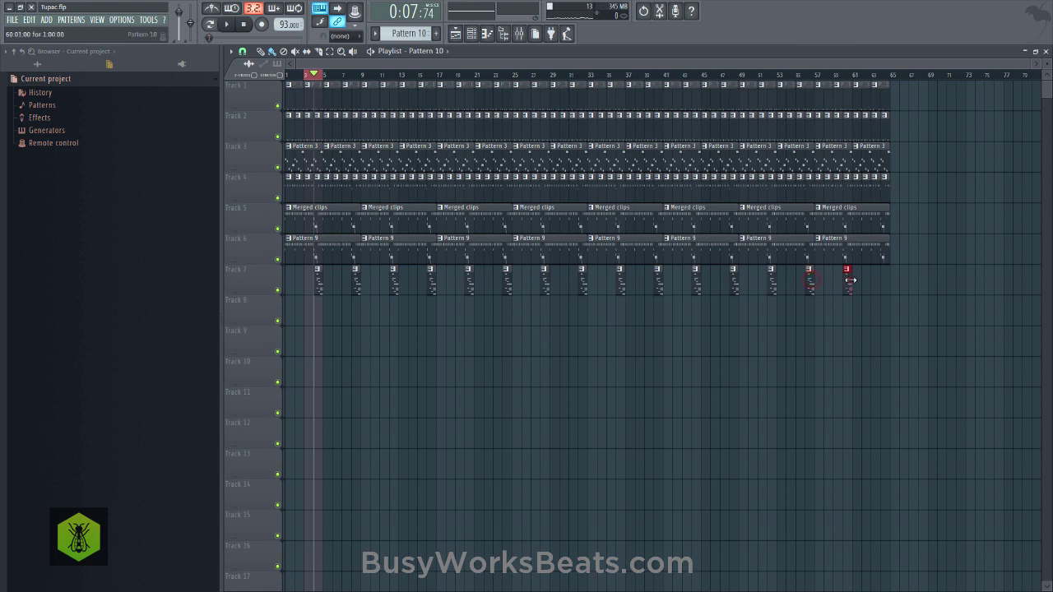
{"action": "left_click_drag", "start_coordinate": [851, 281], "coordinate": [887, 281]}
{"action": "key", "text": "ctrl+z"}
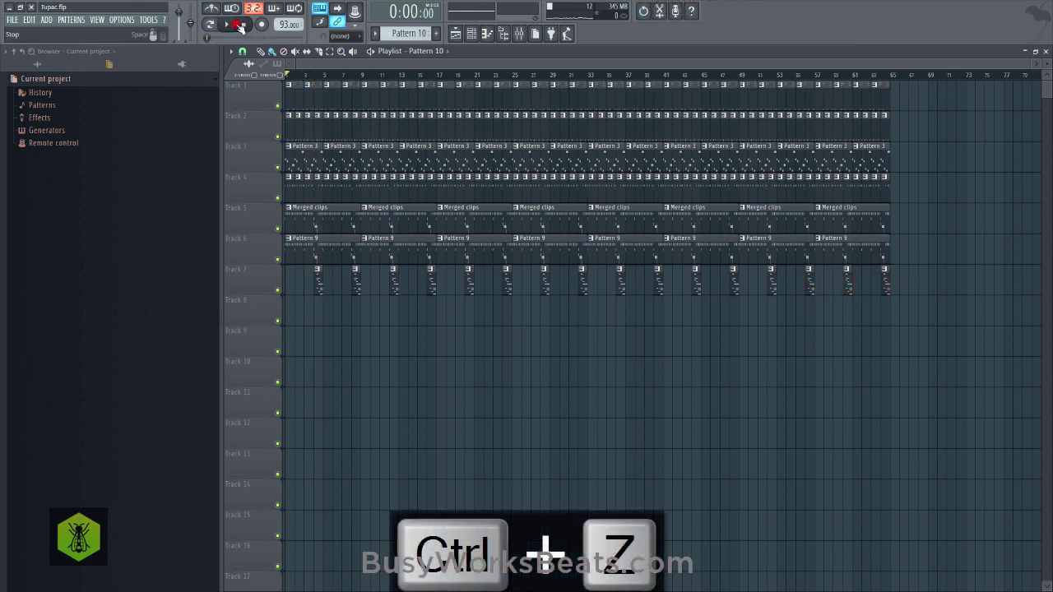
Select the REC track (Insert 10) in the mixer and arm it for recording.
{"action": "left_click", "coordinate": [520, 36]}
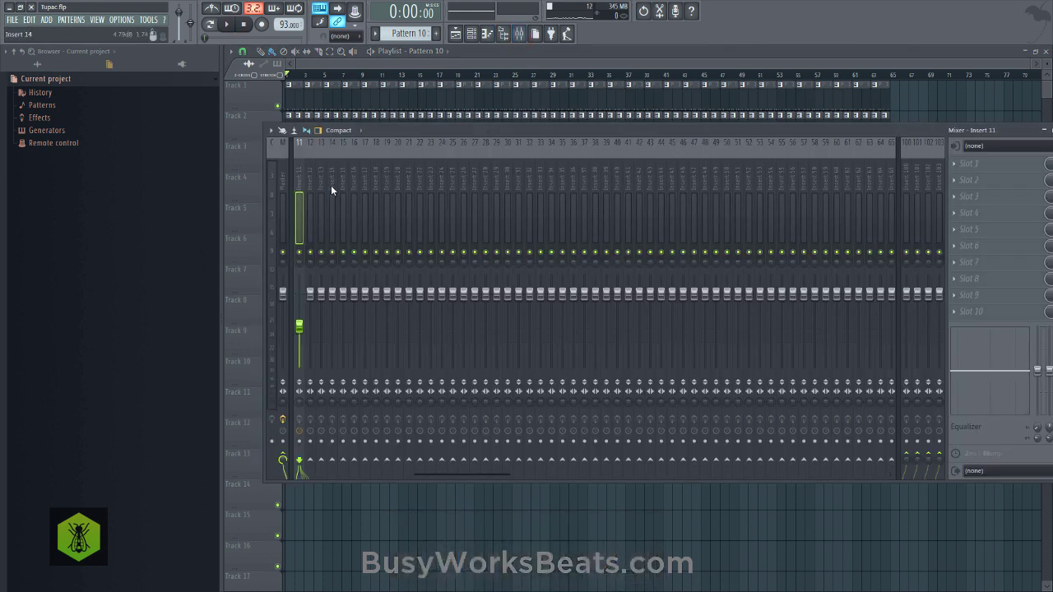
{"action": "left_click_drag", "start_coordinate": [448, 470], "coordinate": [346, 471]}
{"action": "left_click", "coordinate": [398, 185]}
{"action": "left_click", "coordinate": [398, 438]}
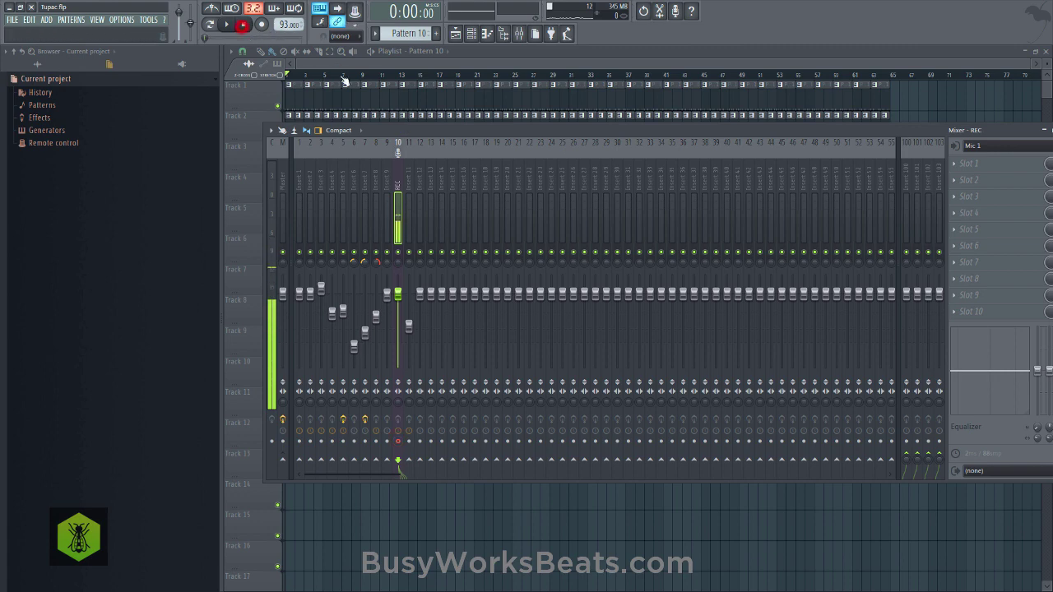
Record Mic 1 from the song start into the playlist as an audio clip, stop, and show the whole take in the playlist.
{"action": "scroll", "coordinate": [346, 83], "scroll_direction": "up", "scroll_amount": 5}
{"action": "left_click_drag", "start_coordinate": [349, 64], "coordinate": [317, 67]}
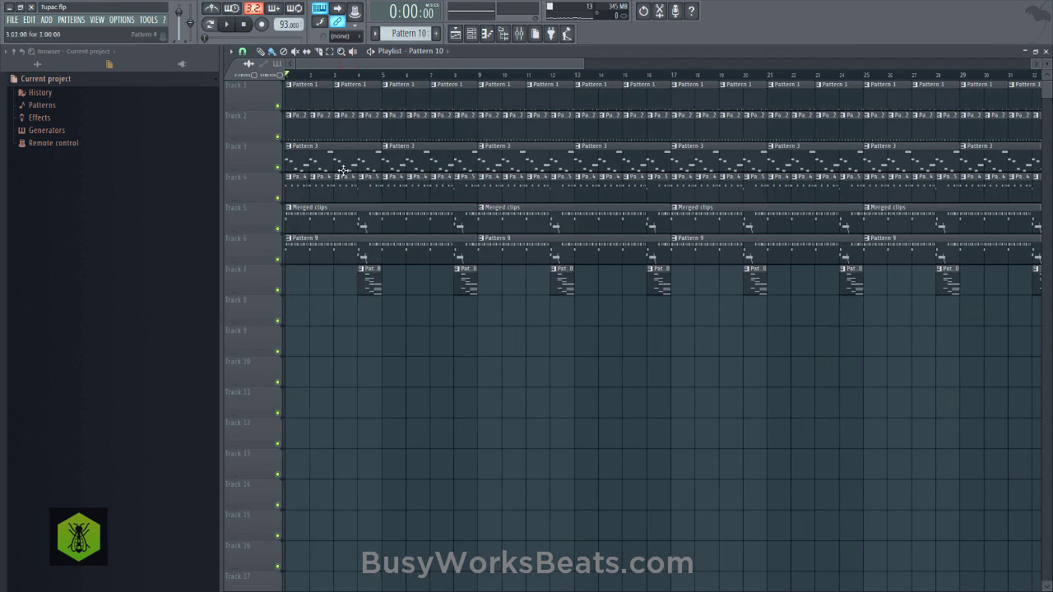
{"action": "left_click", "coordinate": [519, 34]}
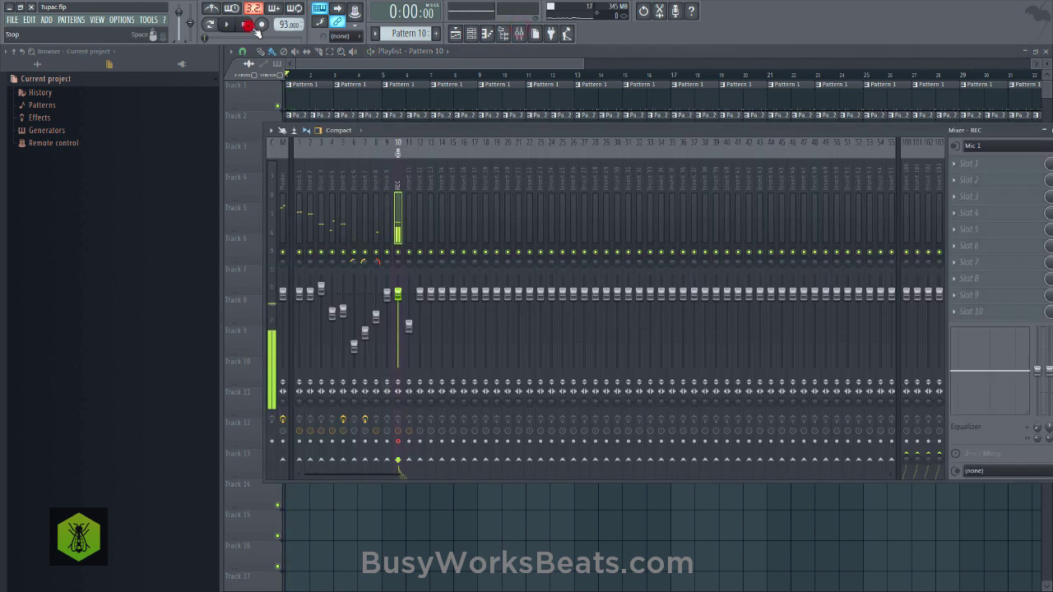
{"action": "left_click", "coordinate": [259, 25]}
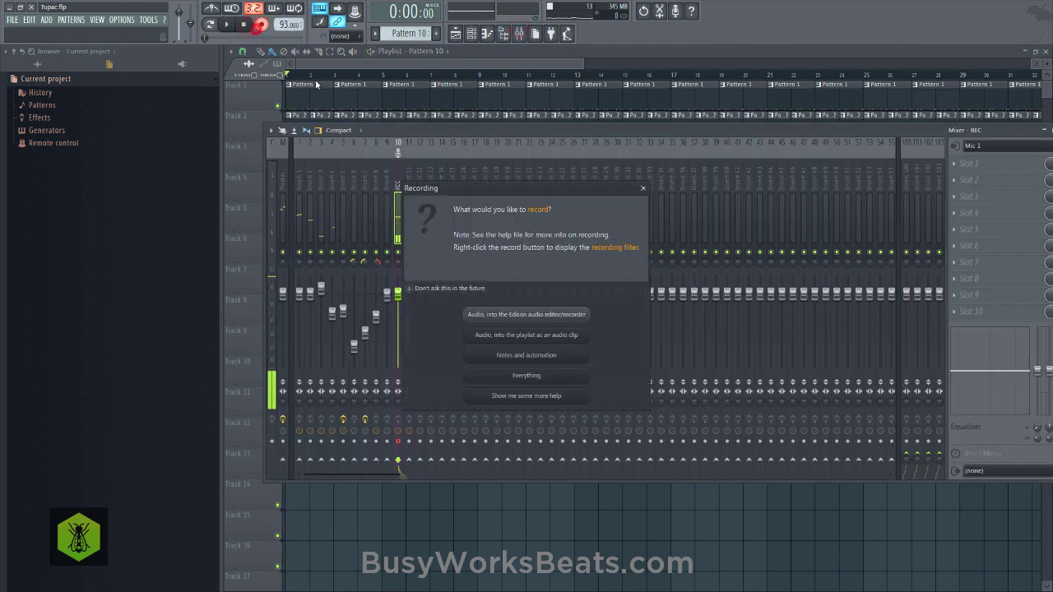
{"action": "left_click", "coordinate": [512, 336]}
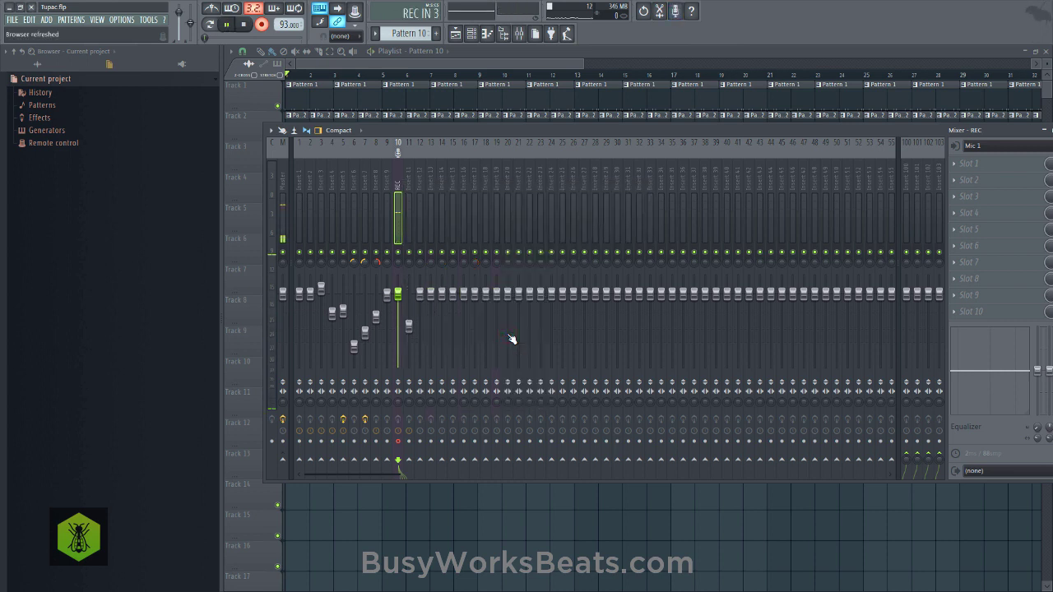
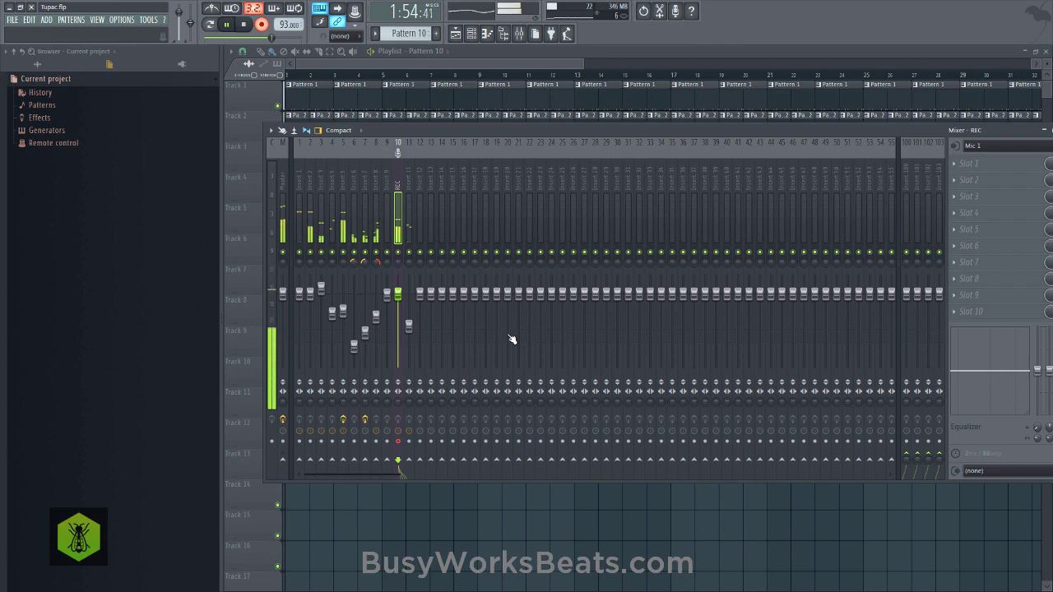
{"action": "key", "text": "space"}
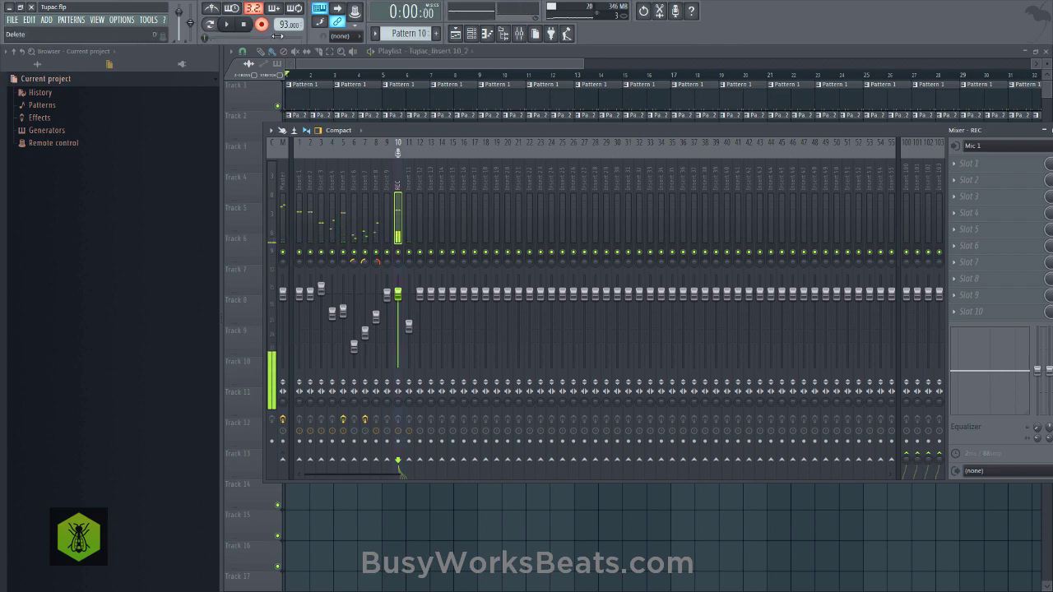
{"action": "key", "text": "F9"}
{"action": "scroll", "coordinate": [351, 85], "scroll_direction": "down", "scroll_amount": 5}
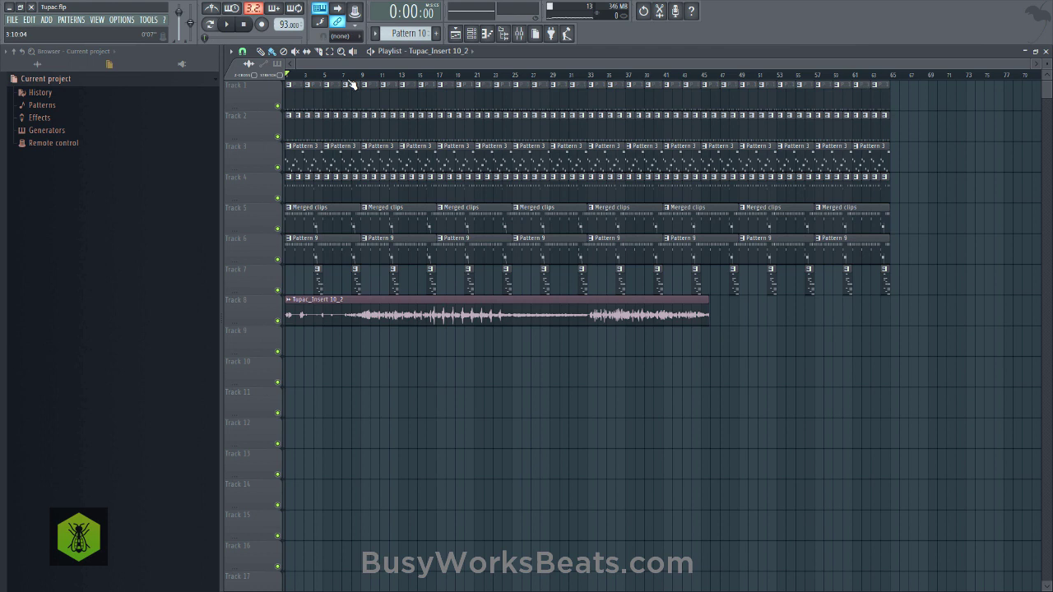
Play the song with the recorded take and check the Master and REC tracks in the mixer.
{"action": "left_click", "coordinate": [519, 35]}
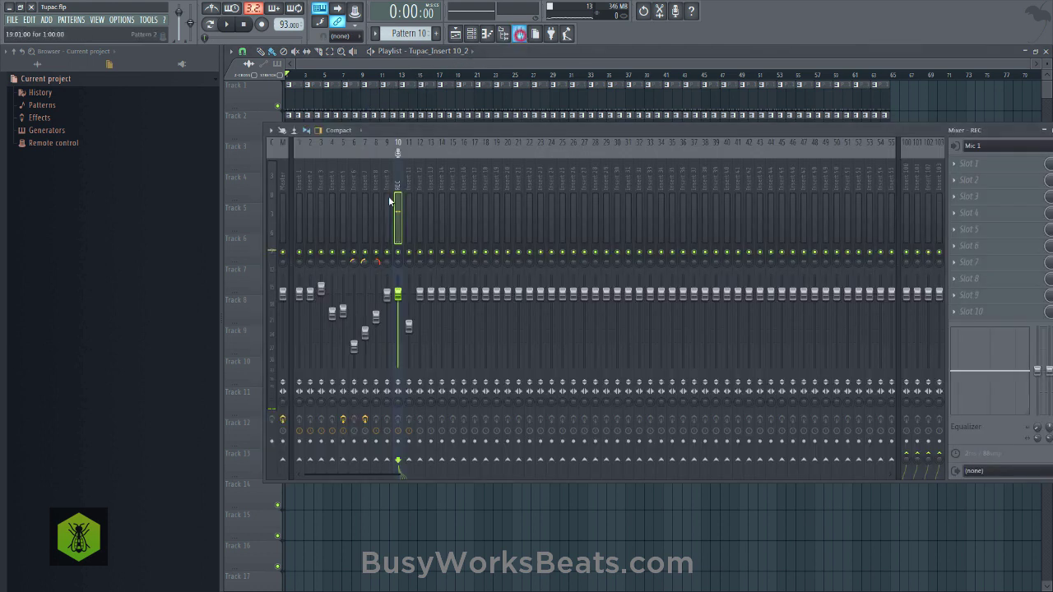
{"action": "key", "text": "space"}
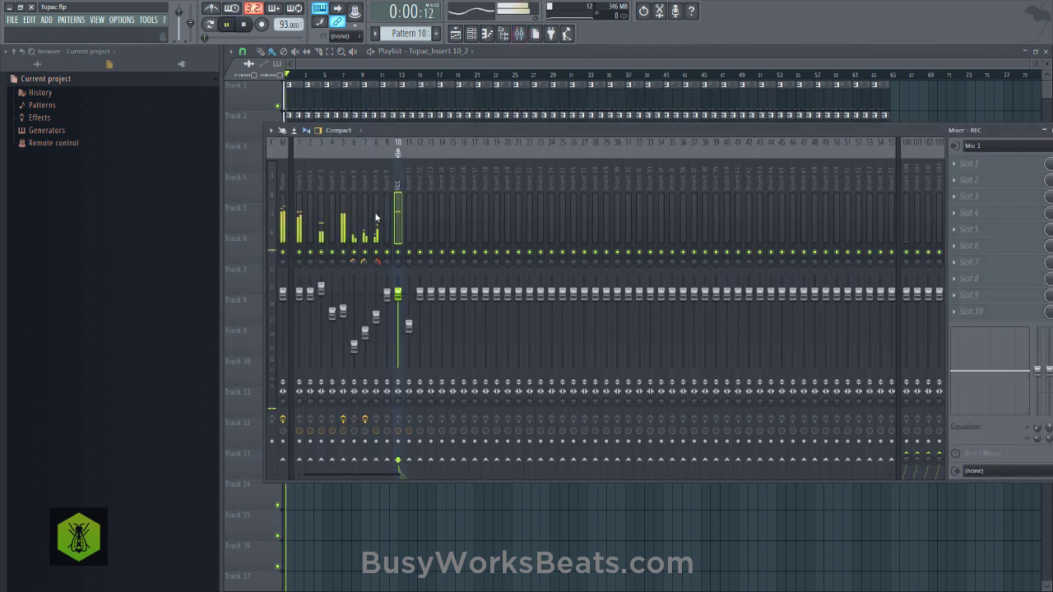
{"action": "left_click", "coordinate": [278, 183]}
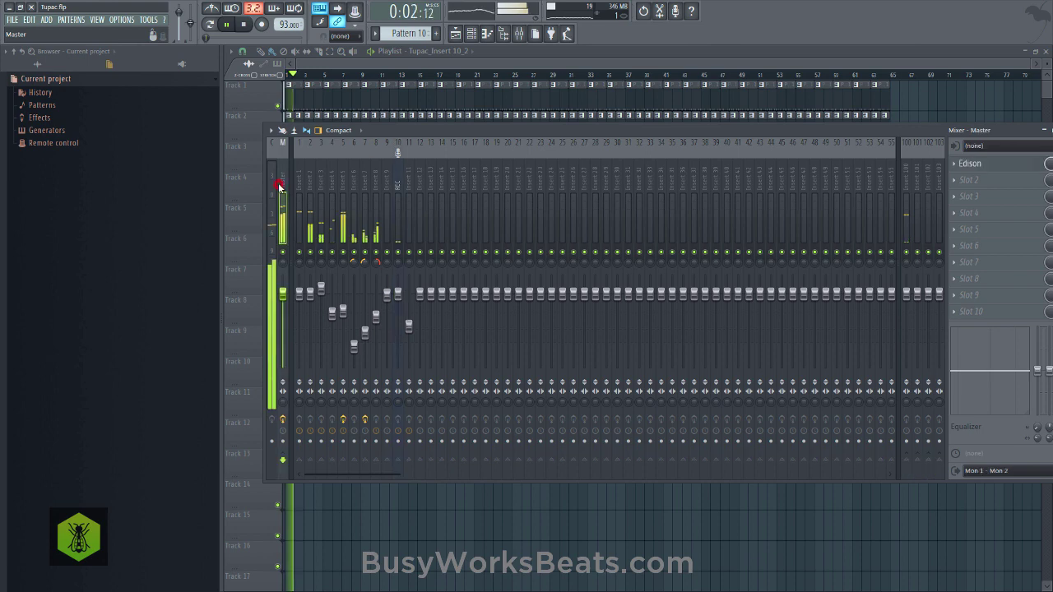
{"action": "left_click", "coordinate": [398, 171]}
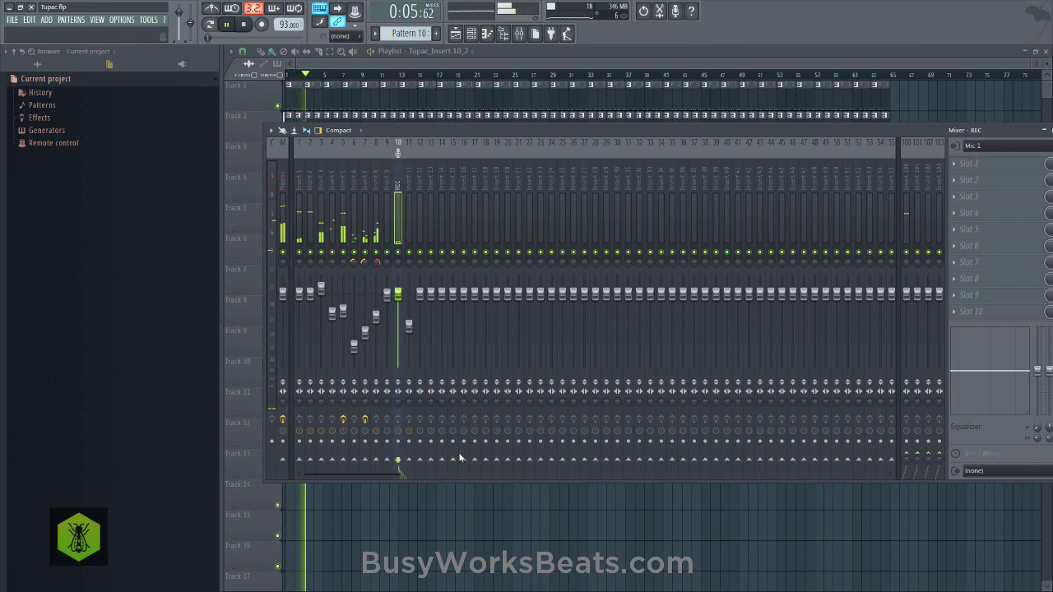
{"action": "key", "text": "space"}
Route the recorded clip Tupac_Insert 10_2 to mixer Insert 13 and return to the playlist.
{"action": "left_click", "coordinate": [472, 35]}
{"action": "left_click_drag", "start_coordinate": [365, 272], "coordinate": [365, 247]}
{"action": "left_click", "coordinate": [735, 144]}
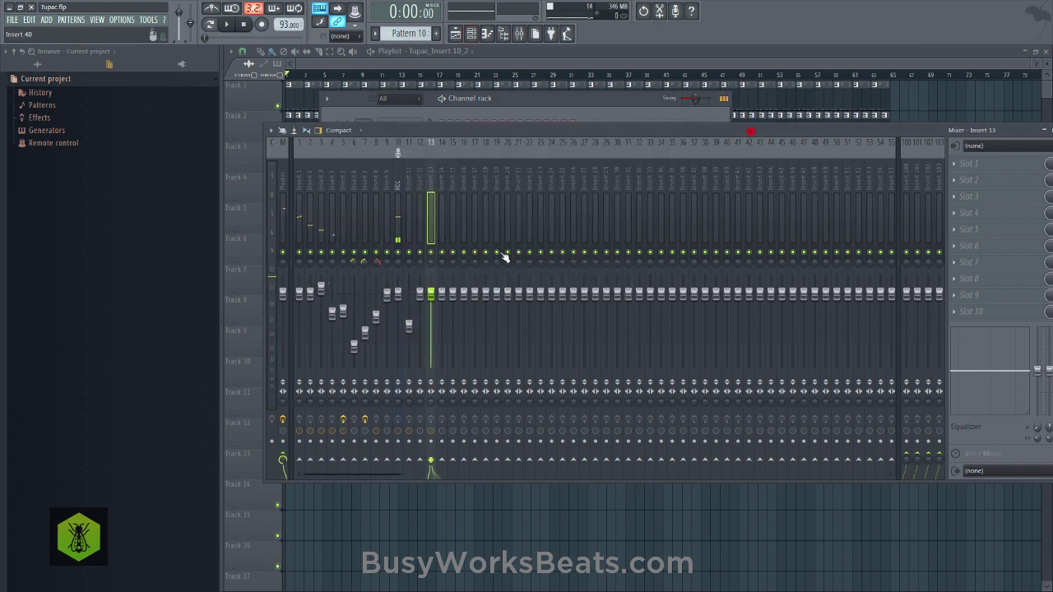
{"action": "left_click", "coordinate": [422, 547]}
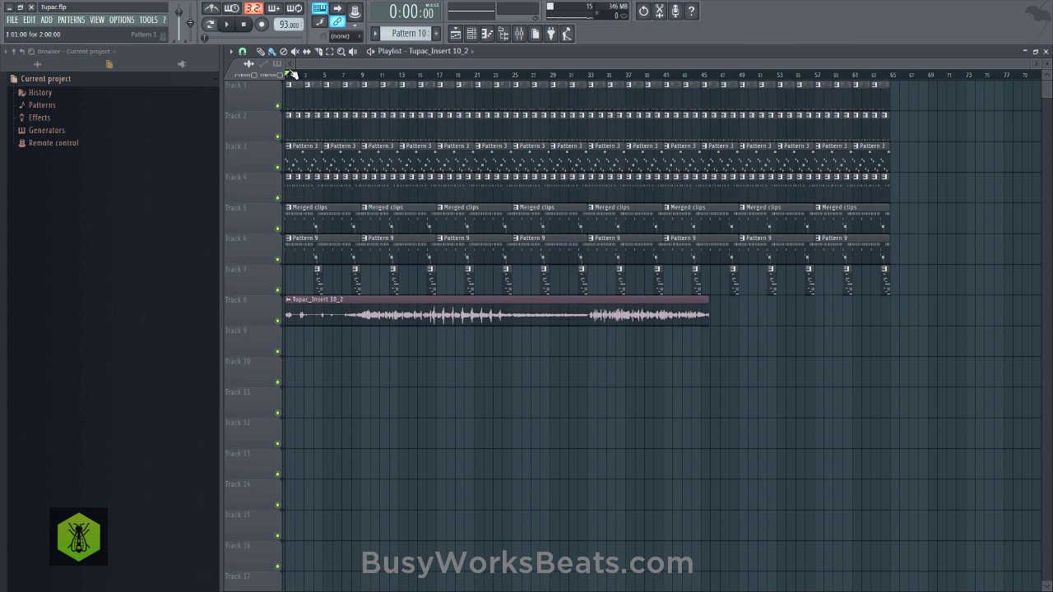
Select bars 16 to 24 in the playlist as the loop range and play them with the recording.
{"action": "left_click", "coordinate": [272, 51]}
{"action": "scroll", "coordinate": [431, 82], "scroll_direction": "up", "scroll_amount": 6}
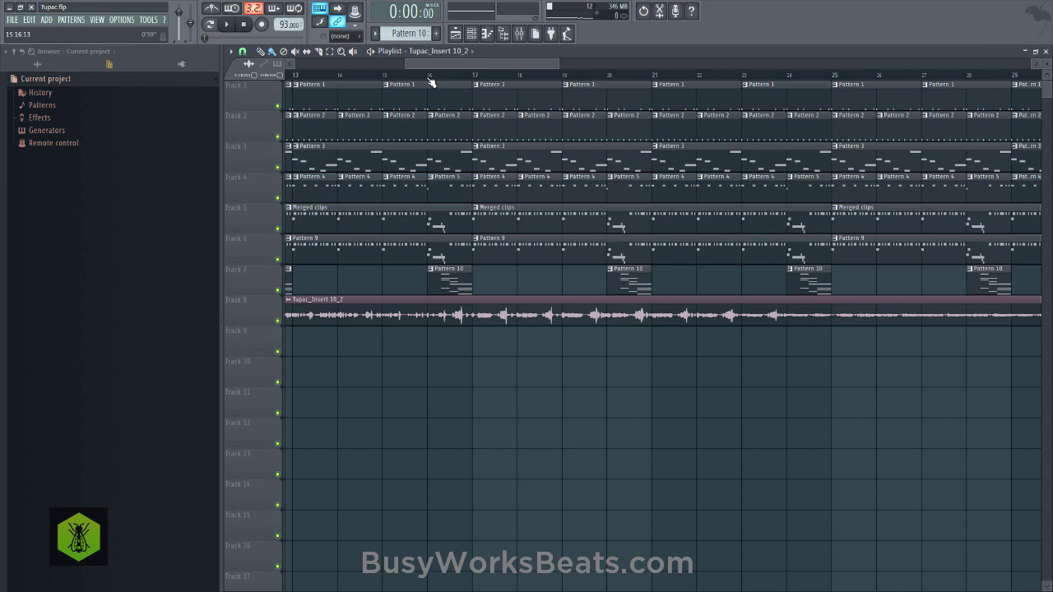
{"action": "left_click_drag", "start_coordinate": [429, 83], "coordinate": [786, 83]}
{"action": "key", "text": "space"}
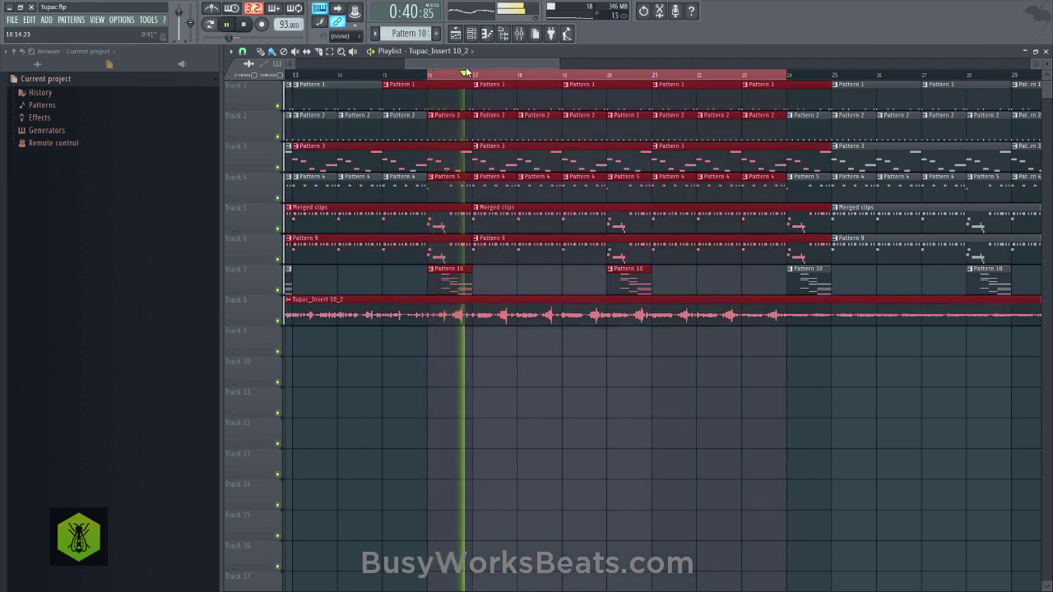
Stop playback and lower the volume of mixer Insert 13 to about -3.9 dB.
{"action": "left_click", "coordinate": [519, 33]}
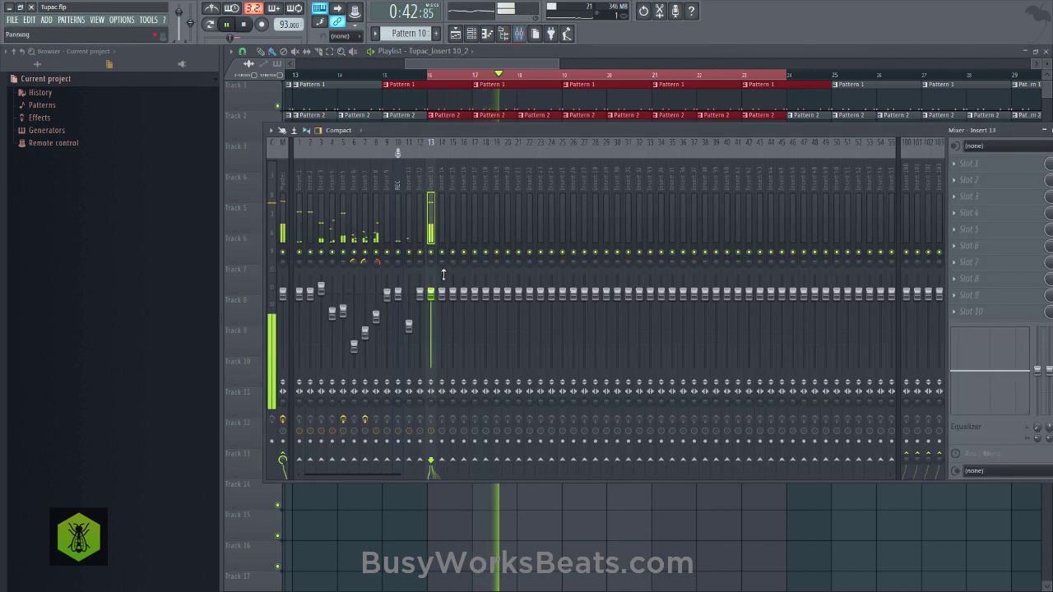
{"action": "key", "text": "space"}
{"action": "left_click_drag", "start_coordinate": [430, 294], "coordinate": [432, 307]}
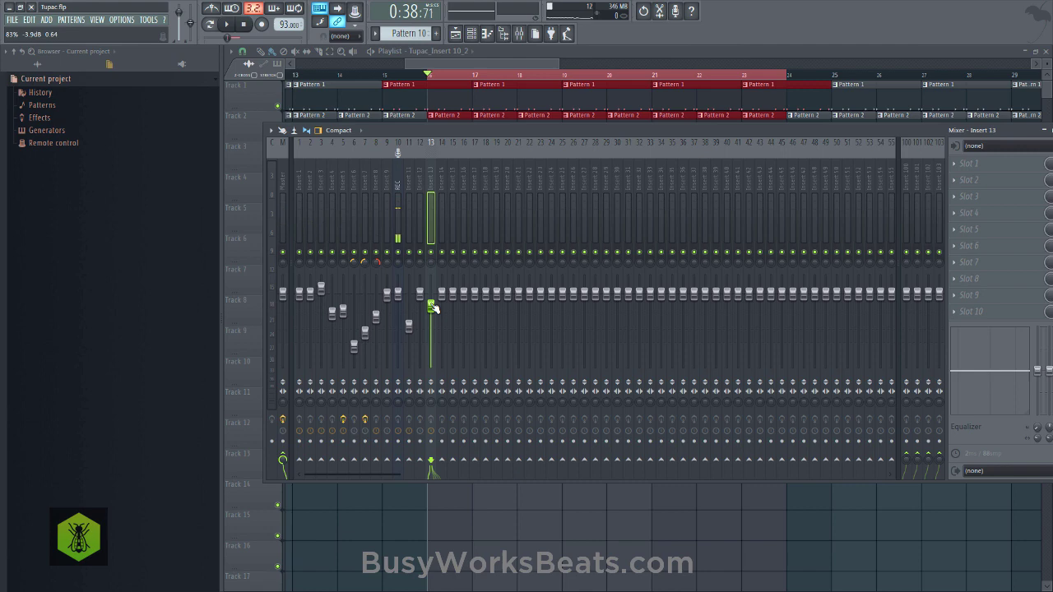
Play the bars 16 to 24 loop and follow the recorded clip in the playlist until around bar 20.
{"action": "key", "text": "space"}
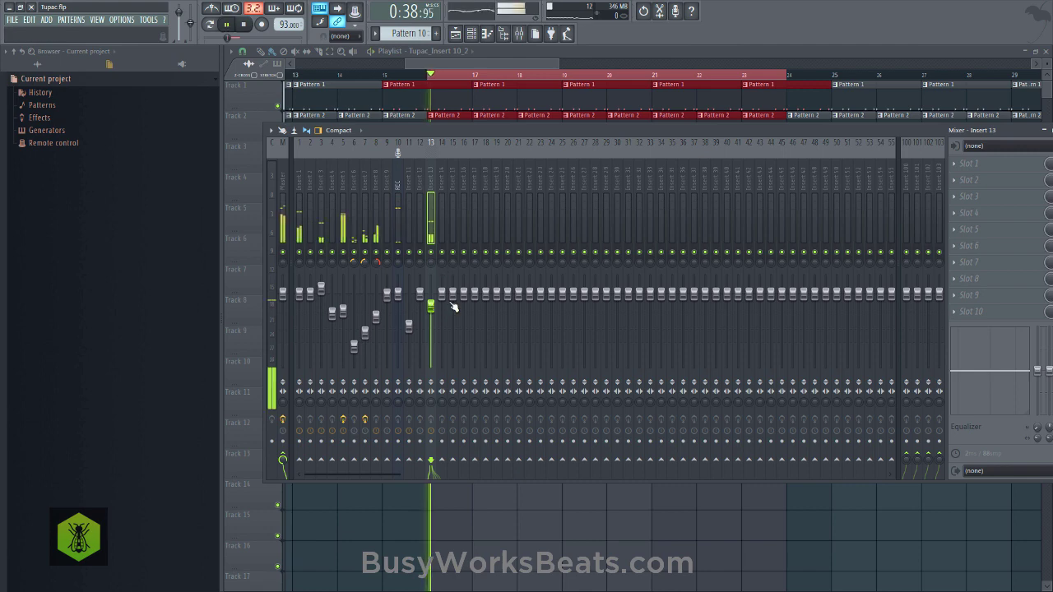
{"action": "key", "text": "F9"}
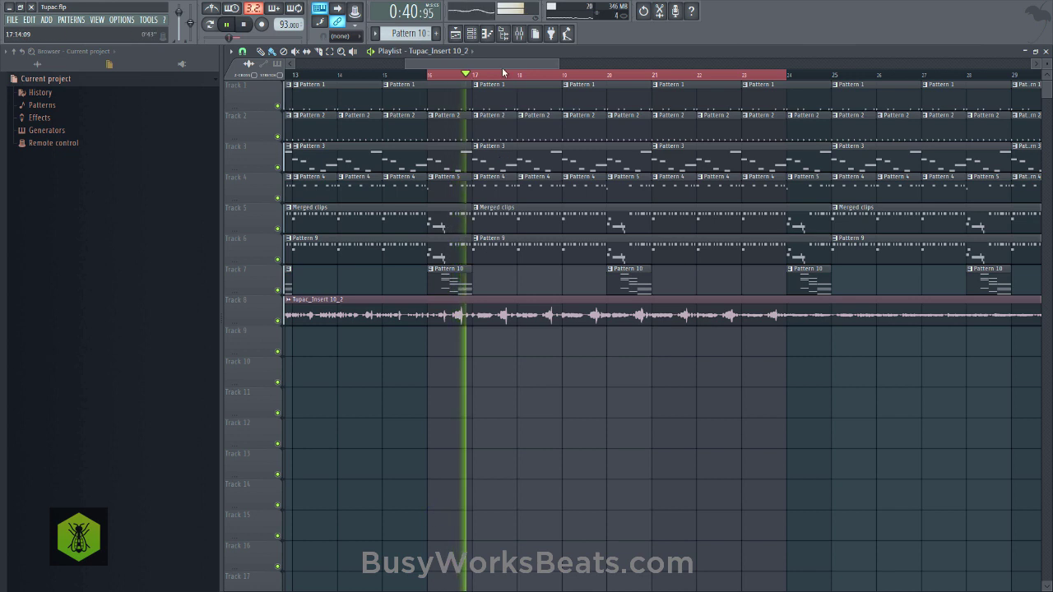
{"action": "left_click_drag", "start_coordinate": [482, 64], "coordinate": [503, 70]}
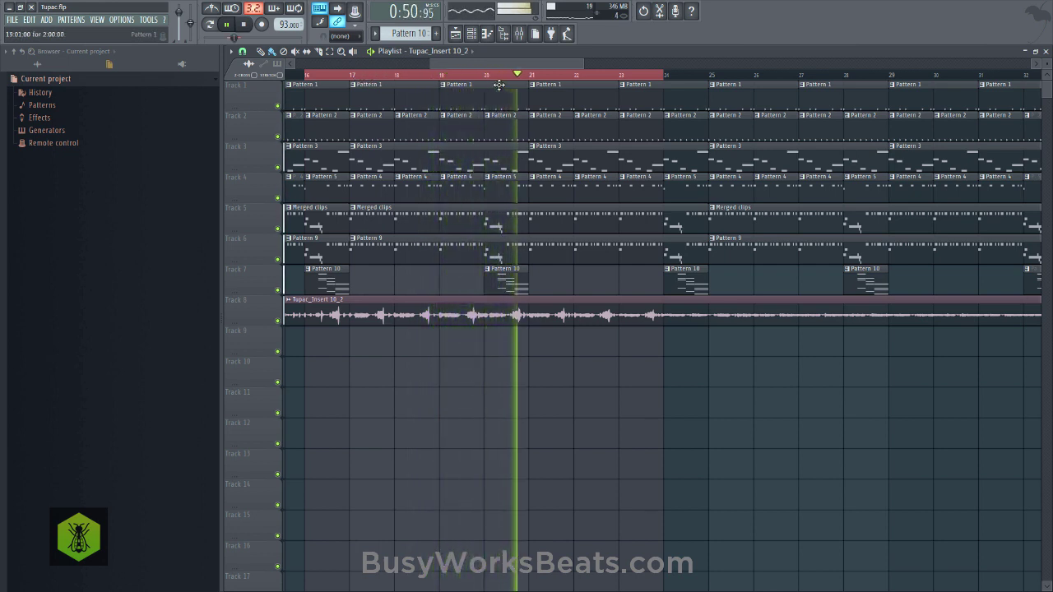
{"action": "key", "text": "space"}
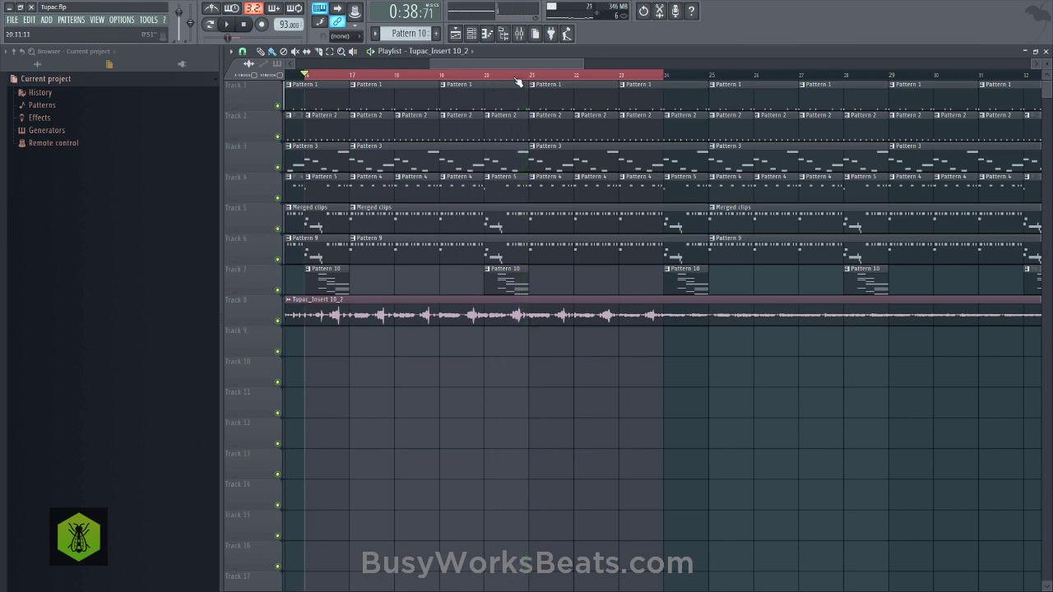
Load Fruity NoteBook 2 into effect slot 2 of the Master track and clear its default text.
{"action": "left_click", "coordinate": [519, 34]}
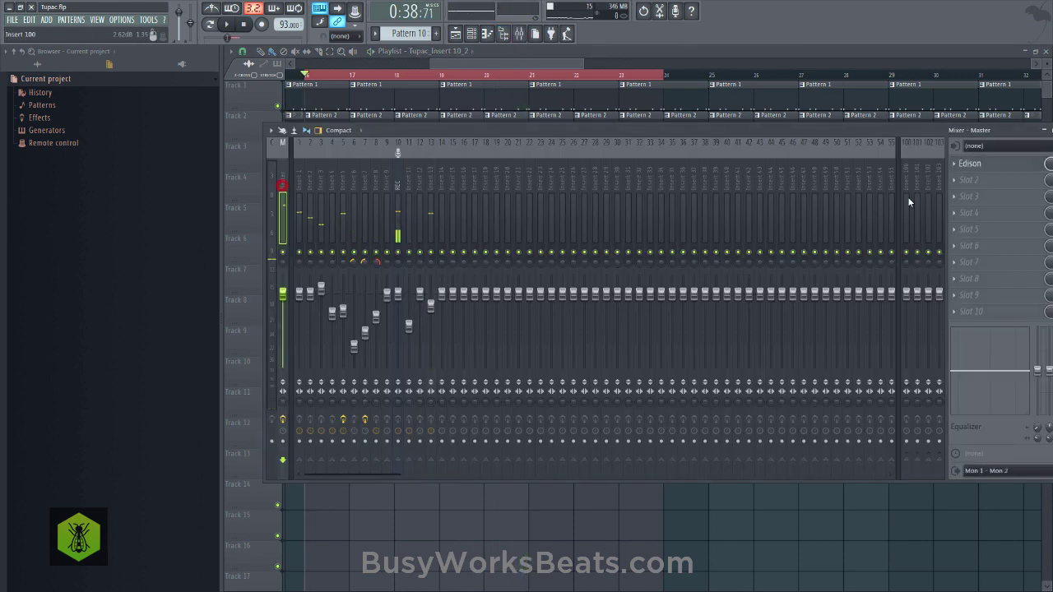
{"action": "left_click", "coordinate": [968, 180]}
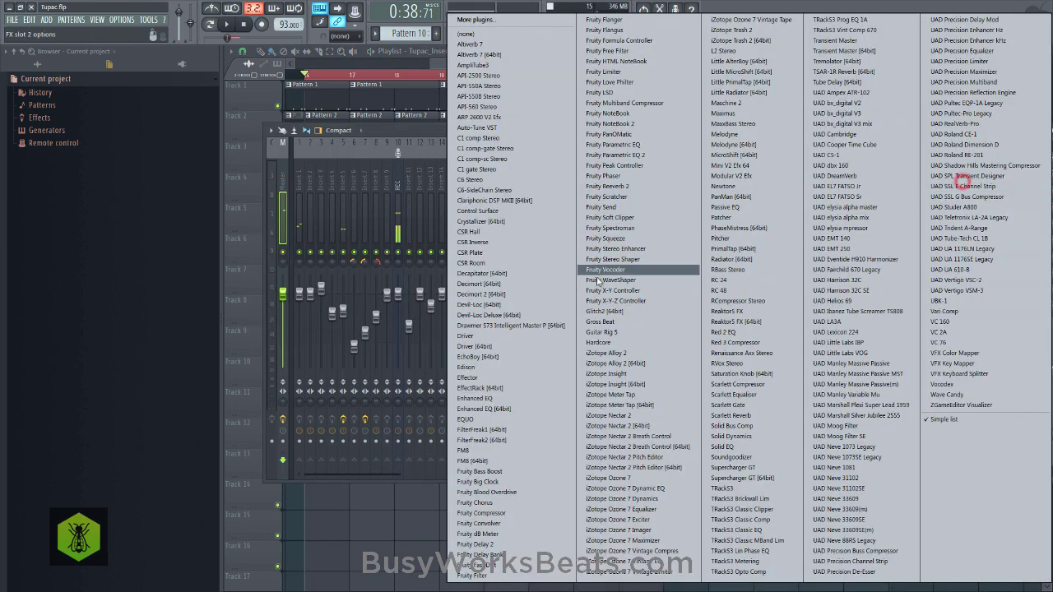
{"action": "left_click", "coordinate": [635, 122]}
{"action": "left_click", "coordinate": [415, 223]}
{"action": "key", "text": "ctrl+a"}
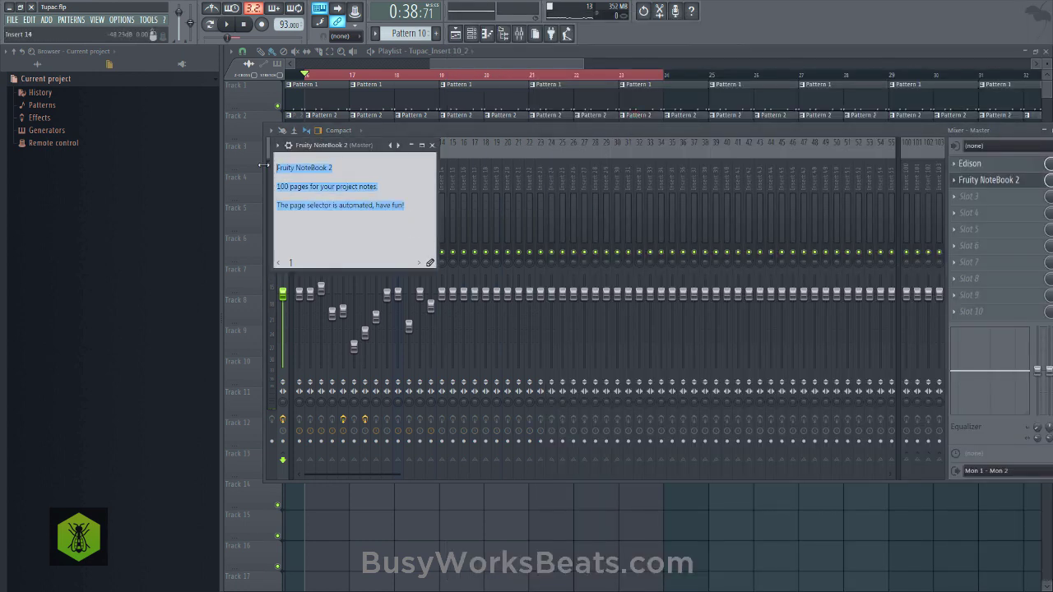
{"action": "key", "text": "BackSpace"}
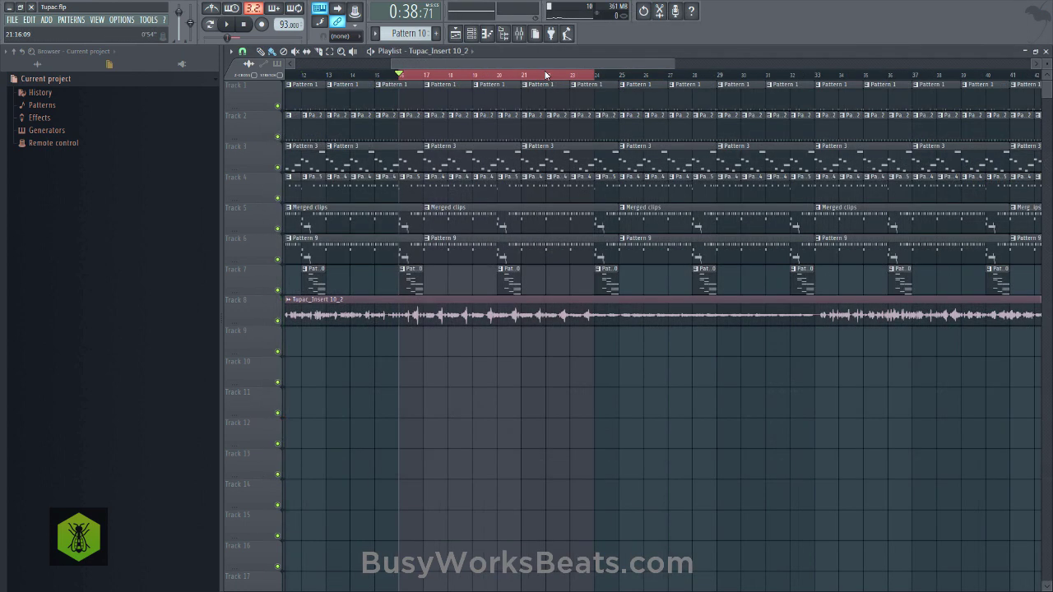
Slice the recorded clip at bars 17 and 25 and move all clips within that range to bar 1 on tracks 10 to 17.
{"action": "left_click", "coordinate": [421, 328]}
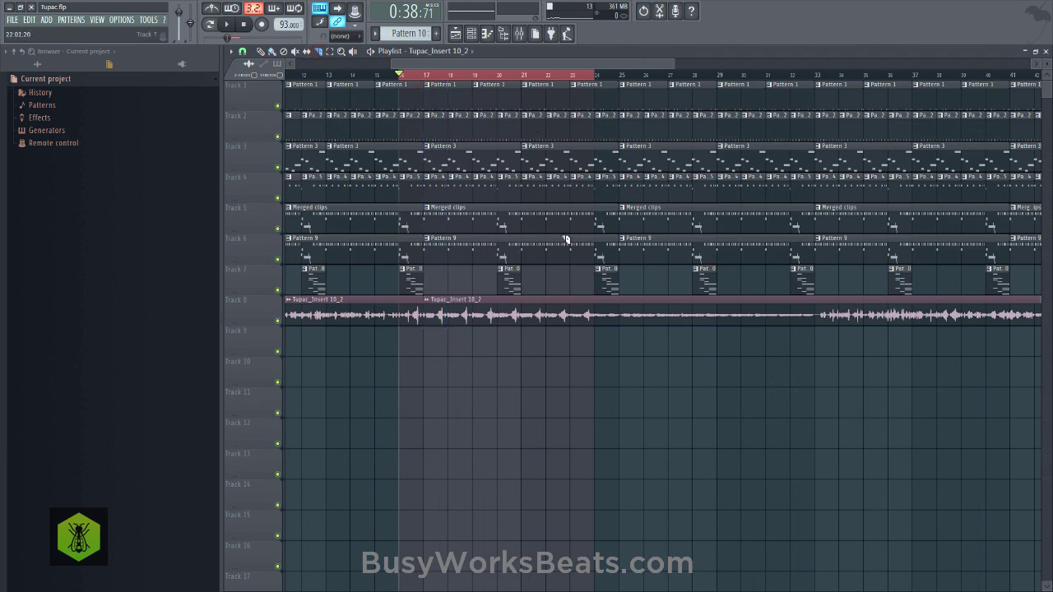
{"action": "left_click", "coordinate": [619, 328]}
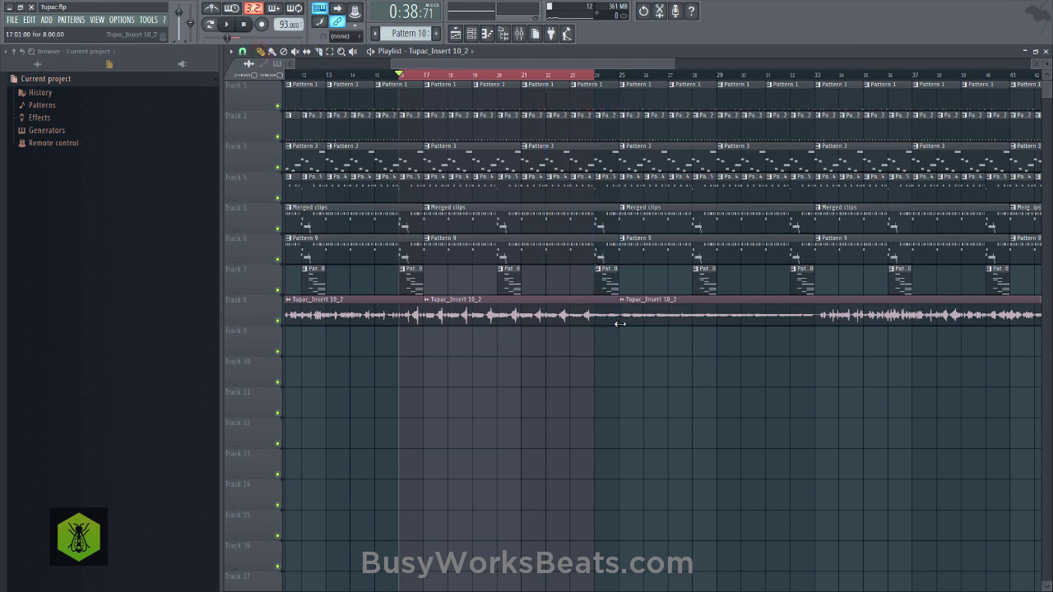
{"action": "left_click_drag", "start_coordinate": [619, 324], "coordinate": [439, 80]}
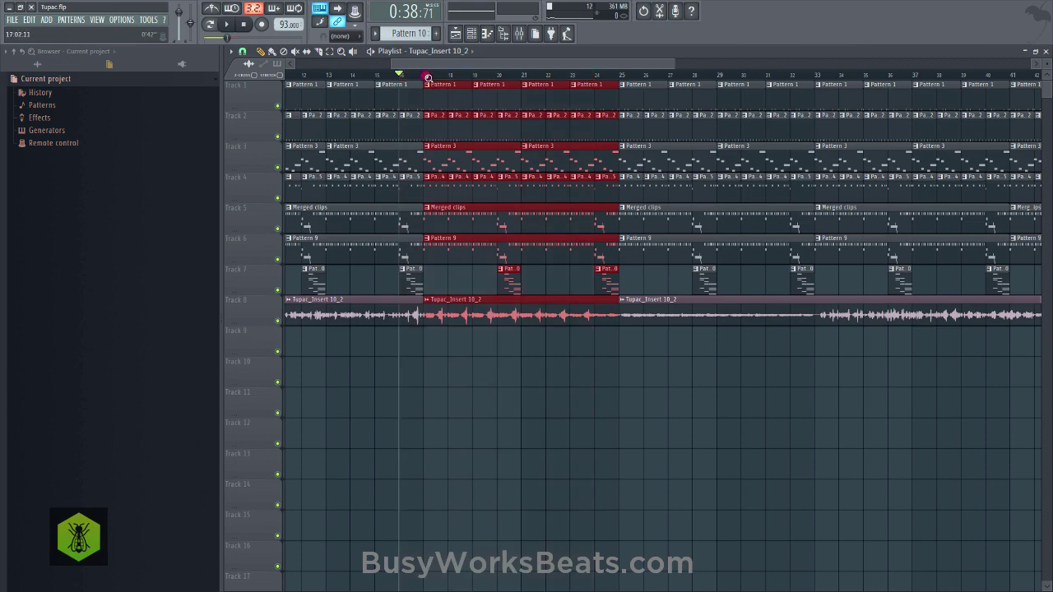
{"action": "scroll", "coordinate": [430, 78], "scroll_direction": "down", "scroll_amount": 3}
{"action": "scroll", "coordinate": [477, 78], "scroll_direction": "up", "scroll_amount": 2}
{"action": "scroll", "coordinate": [478, 78], "scroll_direction": "up", "scroll_amount": 2}
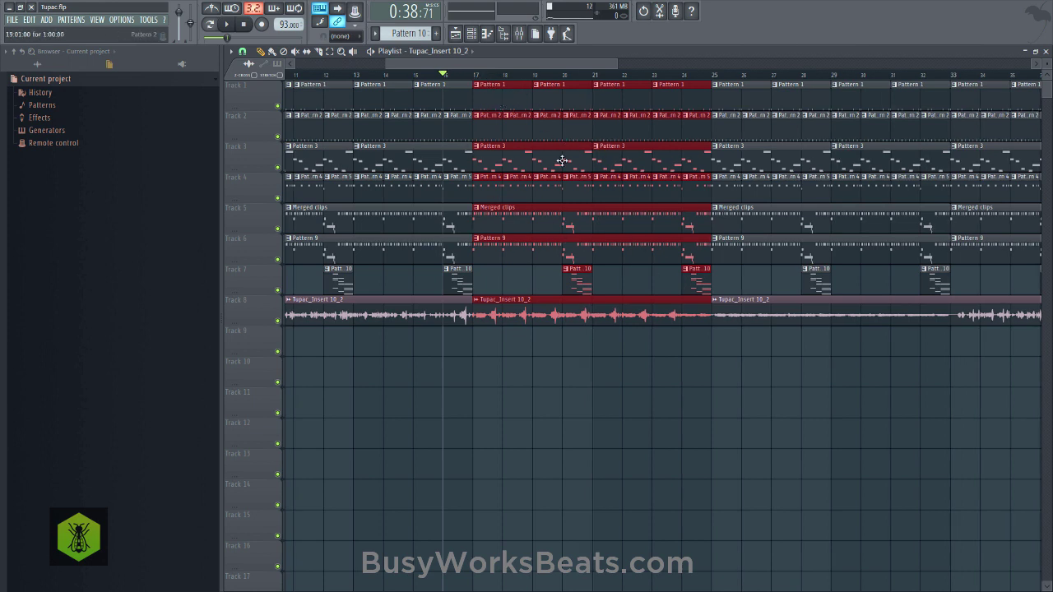
{"action": "scroll", "coordinate": [466, 86], "scroll_direction": "down", "scroll_amount": 6}
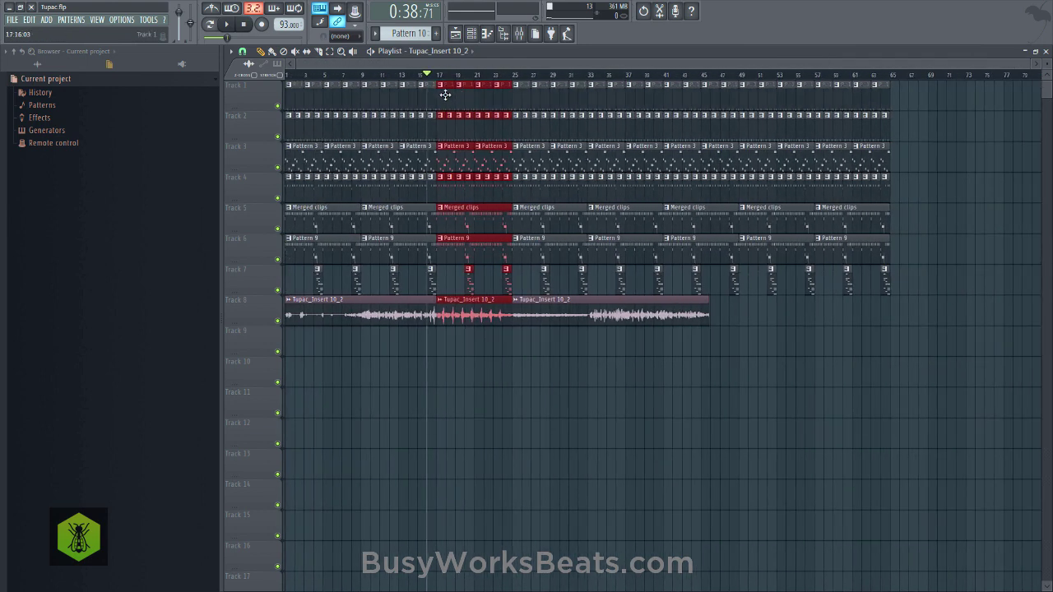
{"action": "left_click_drag", "start_coordinate": [445, 94], "coordinate": [285, 359]}
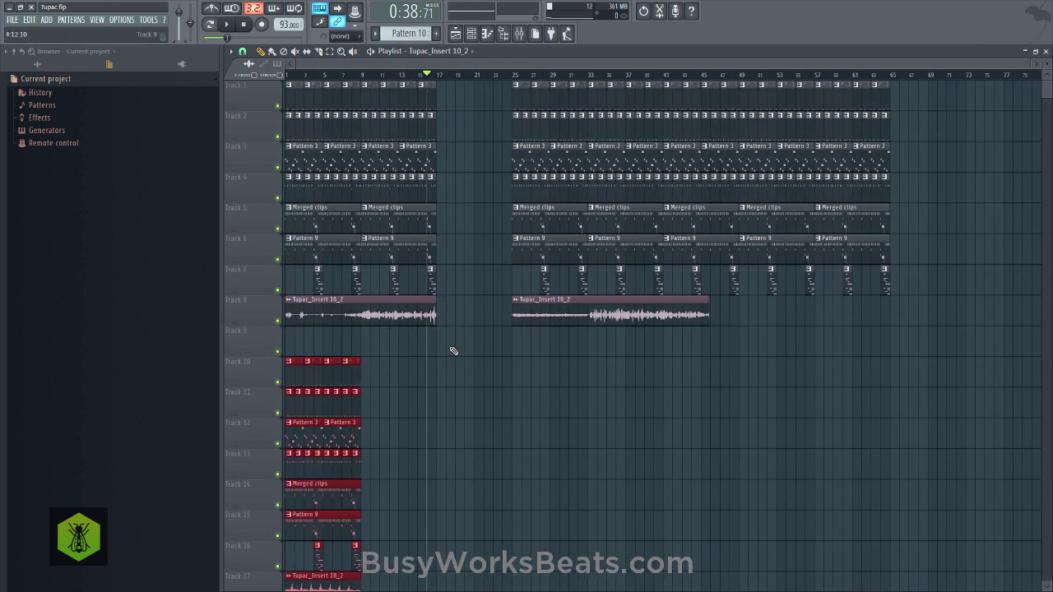
Delete all the remaining clips on tracks 1 to 8 of the playlist.
{"action": "left_click_drag", "start_coordinate": [946, 357], "coordinate": [357, 80]}
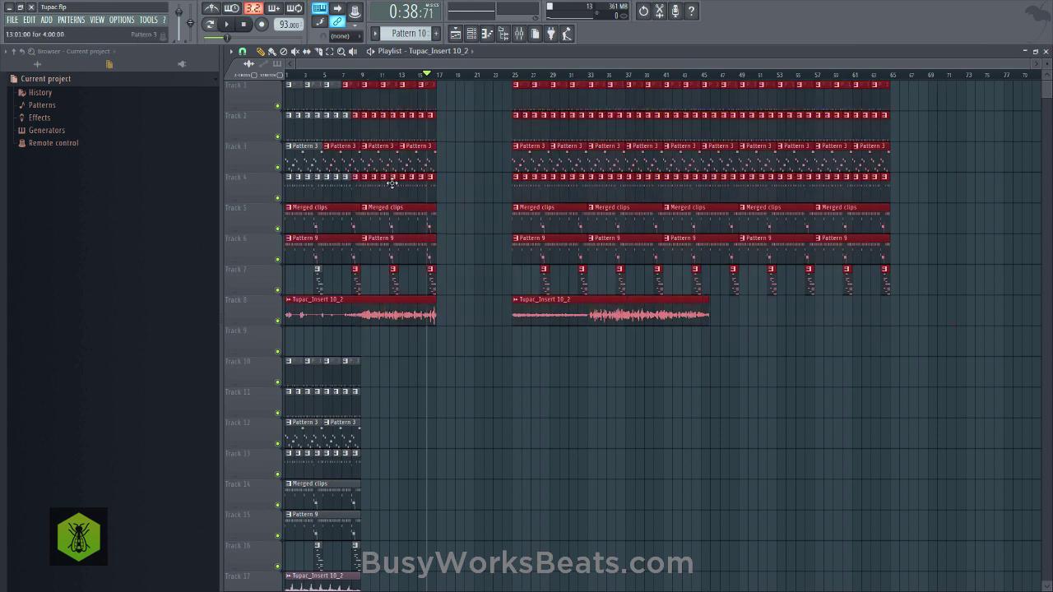
{"action": "left_click_drag", "start_coordinate": [288, 82], "coordinate": [994, 333]}
{"action": "key", "text": "Delete"}
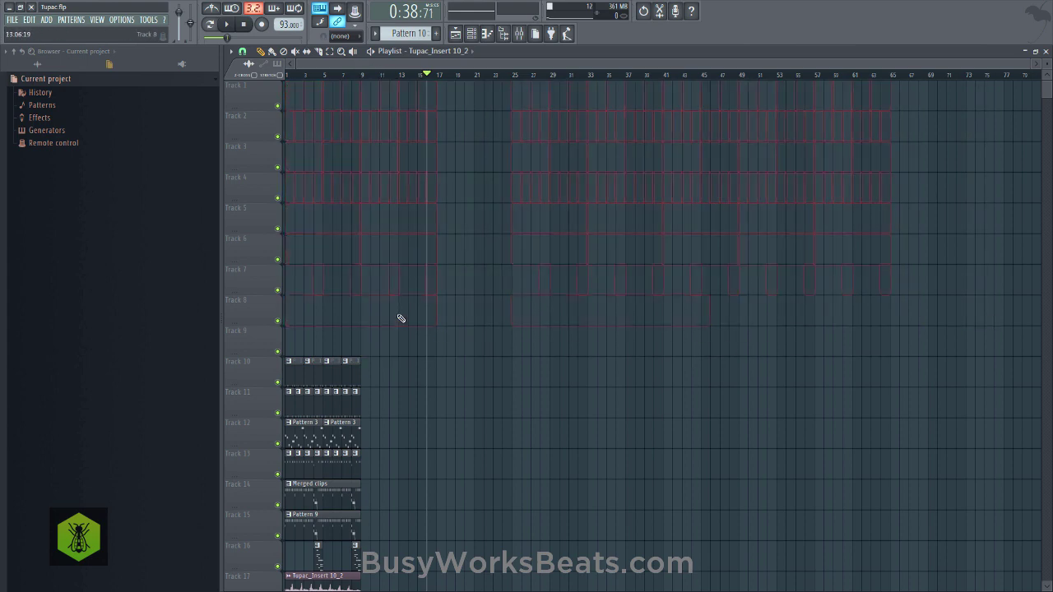
Move the eight-bar block of clips up from tracks 10 to 17 to tracks 1 to 8, starting at bar 1.
{"action": "left_click_drag", "start_coordinate": [282, 580], "coordinate": [412, 298]}
{"action": "scroll", "coordinate": [360, 332], "scroll_direction": "down", "scroll_amount": 4}
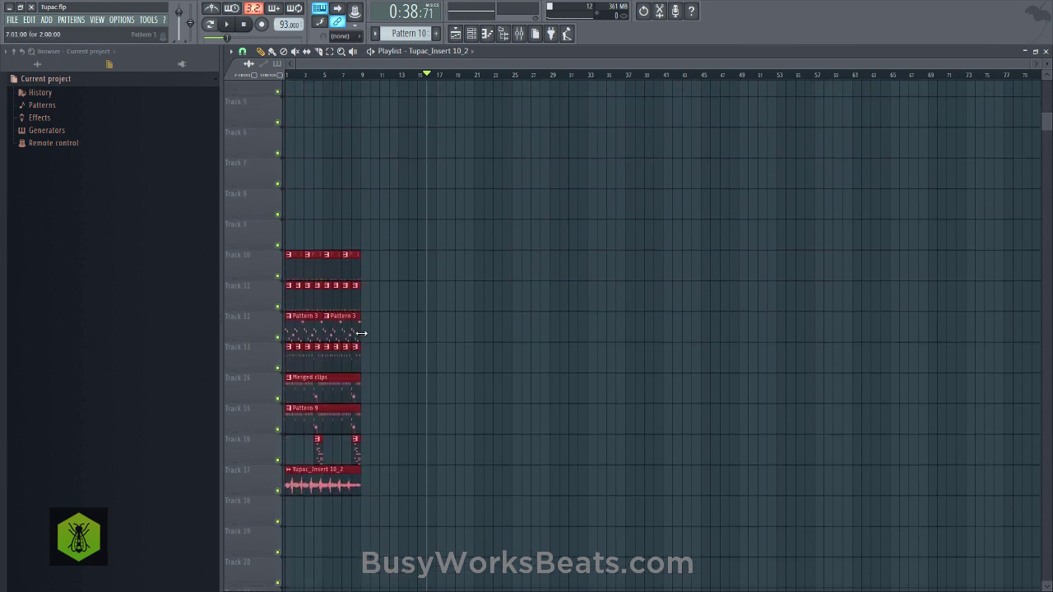
{"action": "left_click_drag", "start_coordinate": [305, 451], "coordinate": [275, 216]}
{"action": "scroll", "coordinate": [406, 267], "scroll_direction": "up", "scroll_amount": 2}
{"action": "scroll", "coordinate": [406, 268], "scroll_direction": "up", "scroll_amount": 2}
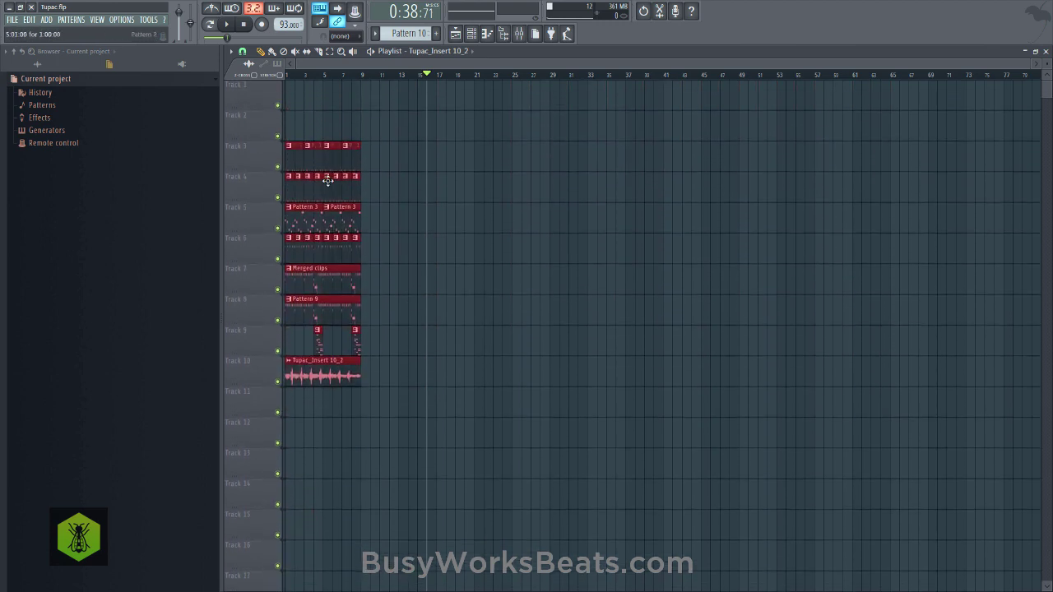
{"action": "left_click_drag", "start_coordinate": [309, 163], "coordinate": [261, 53]}
Duplicate the eight-bar block to bars 9 to 16, deselect the clips, and play the arrangement briefly from the start.
{"action": "left_click", "coordinate": [247, 26]}
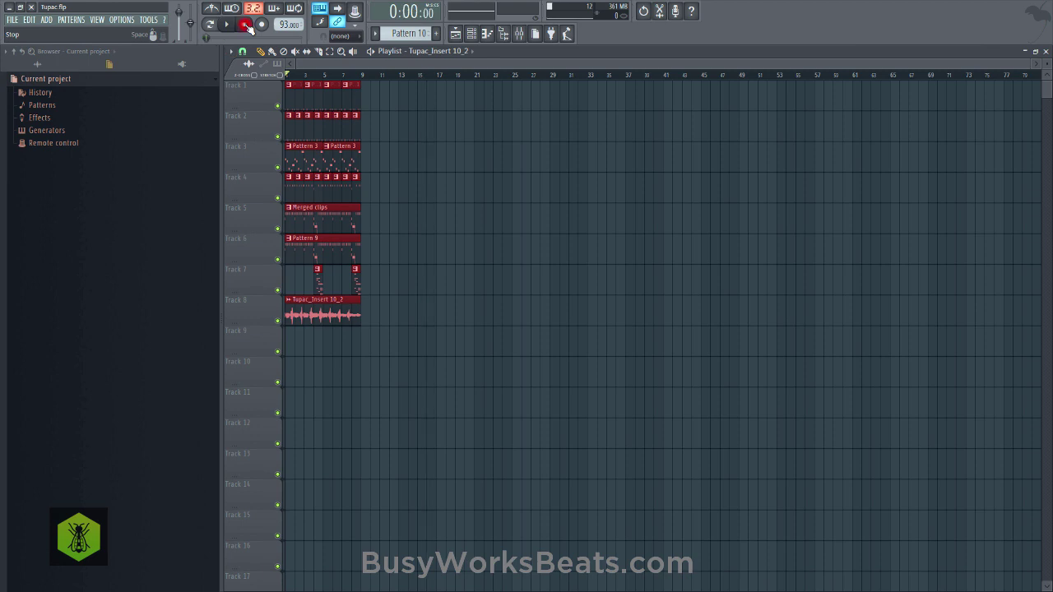
{"action": "left_click_drag", "start_coordinate": [313, 88], "coordinate": [378, 100]}
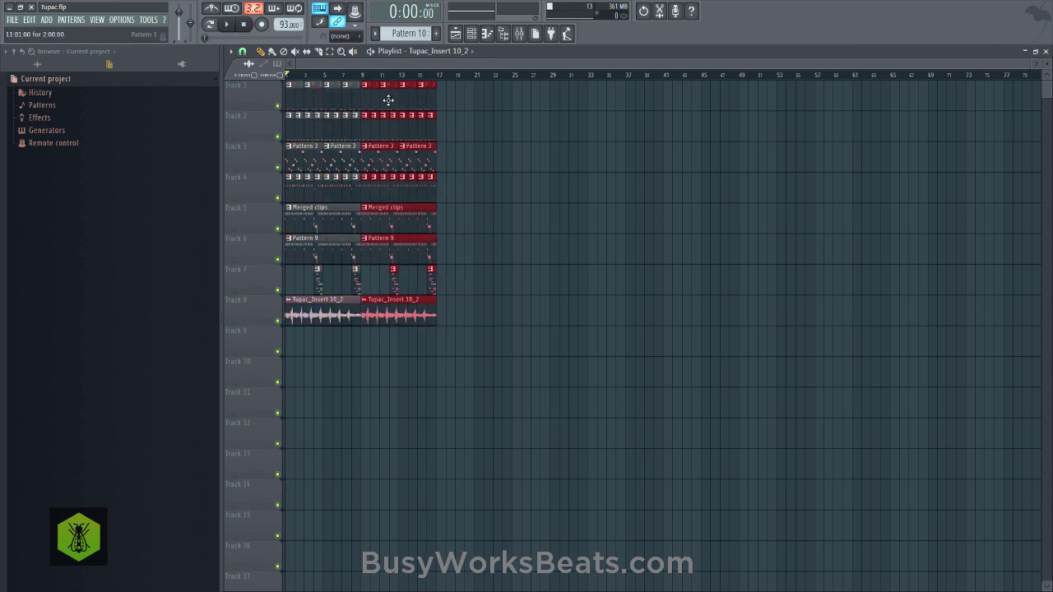
{"action": "key", "text": "space"}
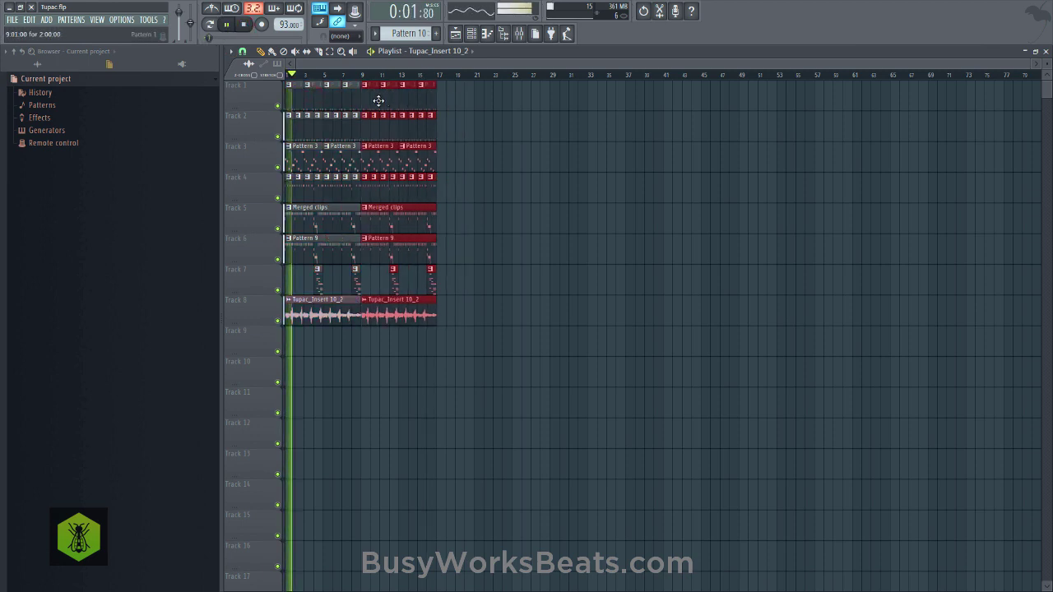
{"action": "left_click", "coordinate": [538, 260]}
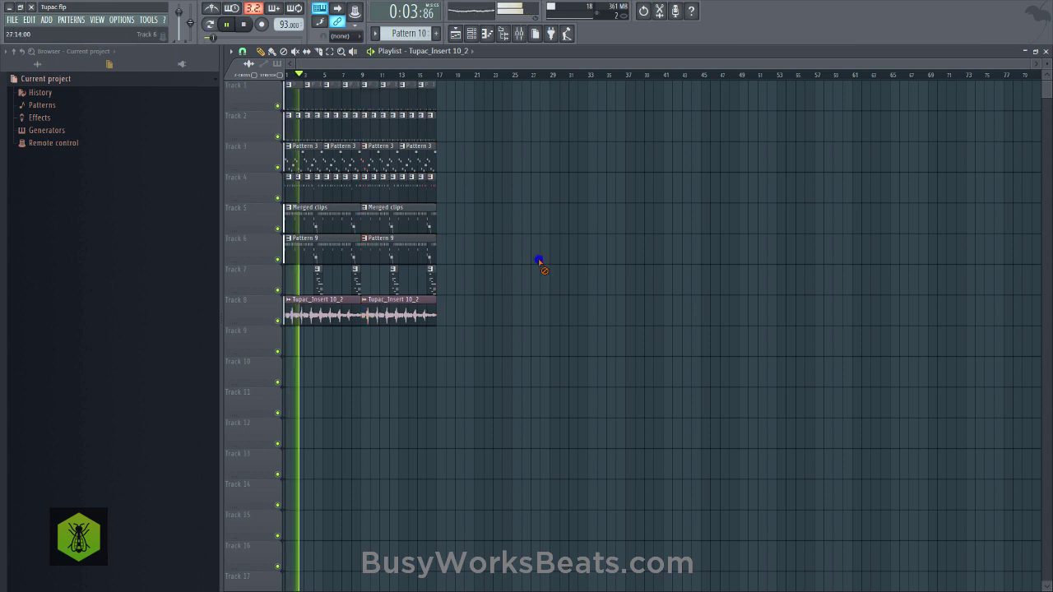
{"action": "left_click", "coordinate": [246, 27]}
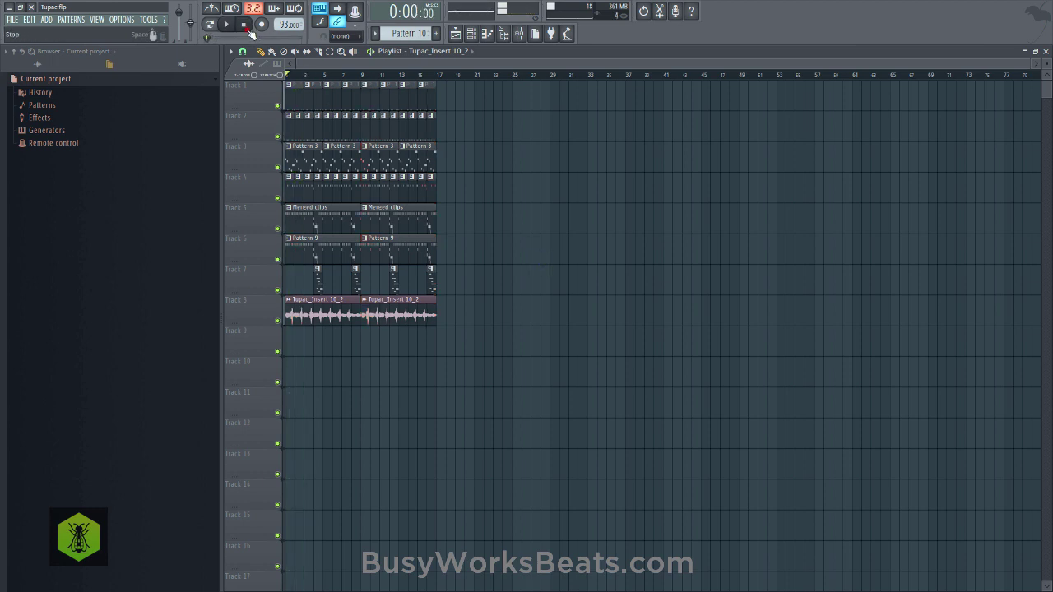
Arm the REC track and record a microphone take over the first eight bars into the playlist as an audio clip.
{"action": "left_click", "coordinate": [520, 34]}
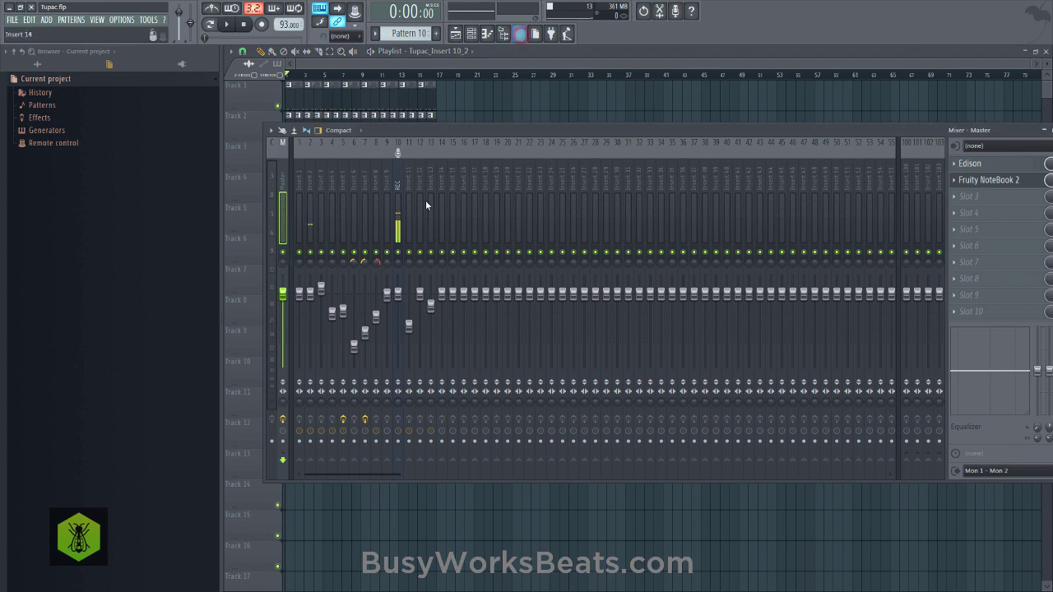
{"action": "left_click", "coordinate": [398, 444]}
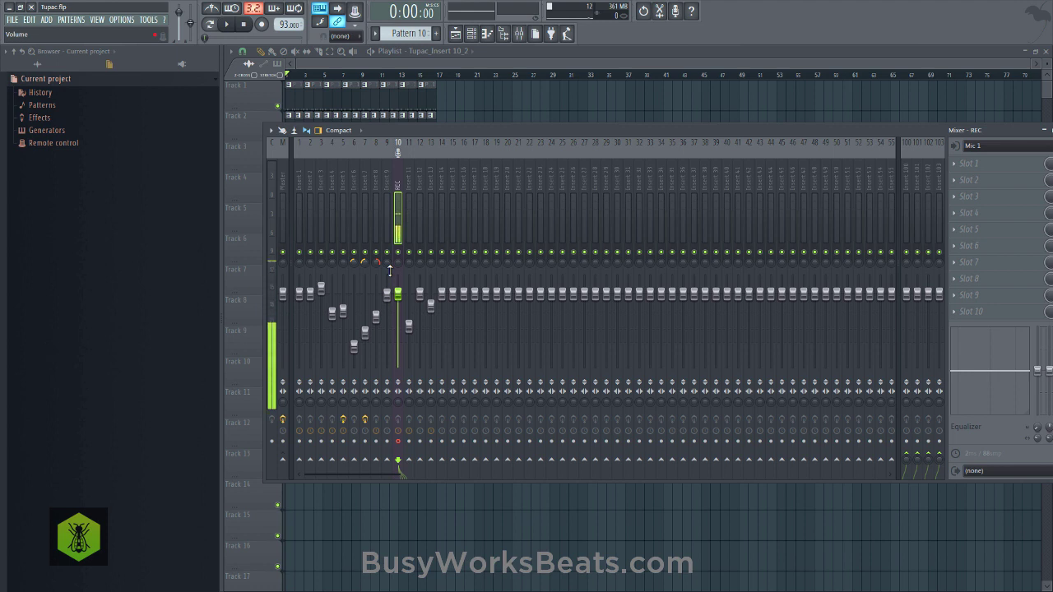
{"action": "key", "text": "F9"}
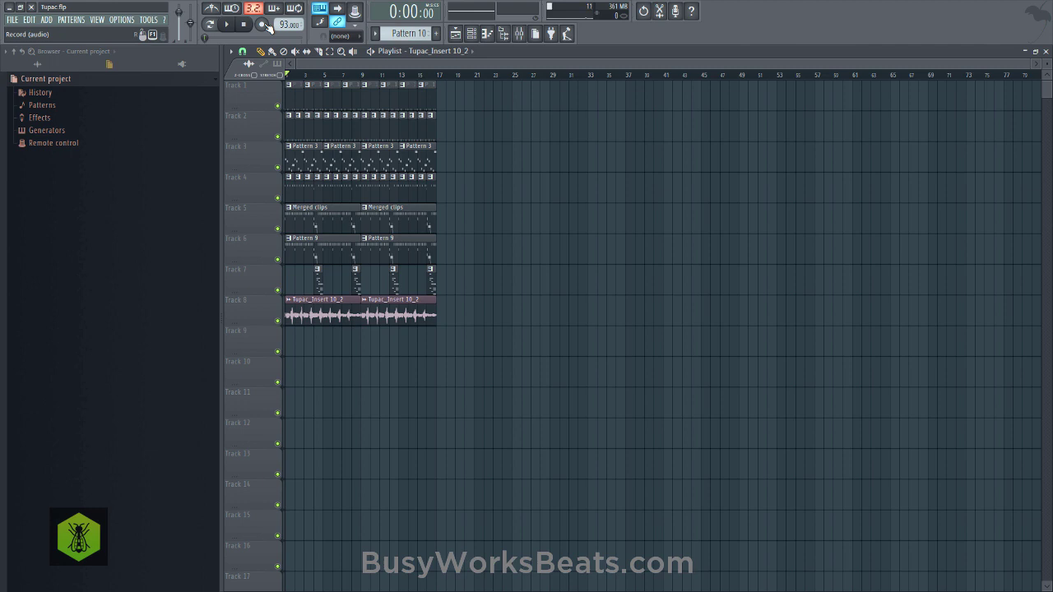
{"action": "left_click", "coordinate": [519, 34]}
{"action": "left_click", "coordinate": [400, 441]}
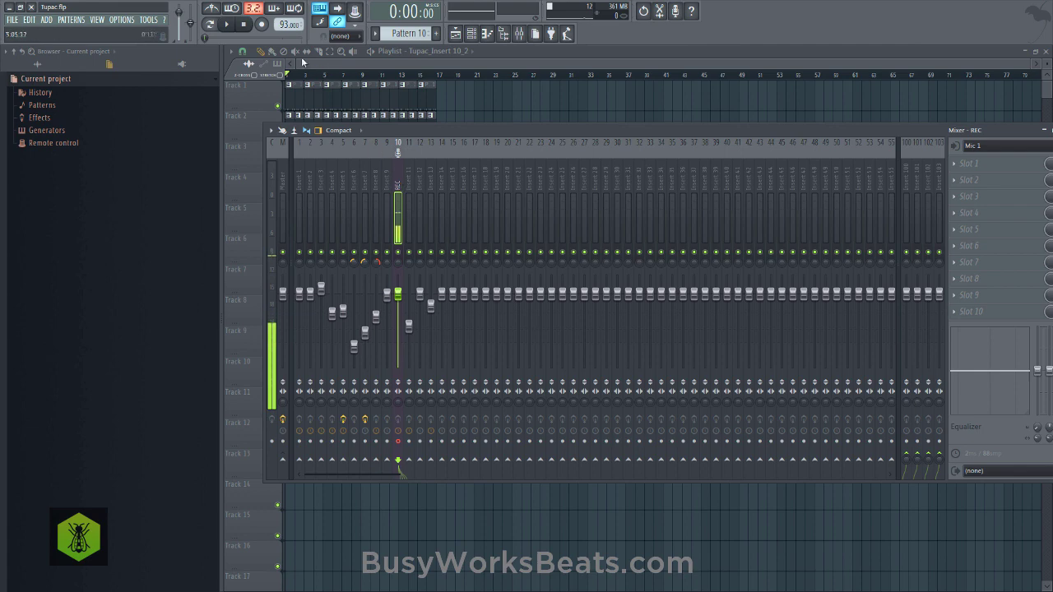
{"action": "left_click", "coordinate": [262, 24]}
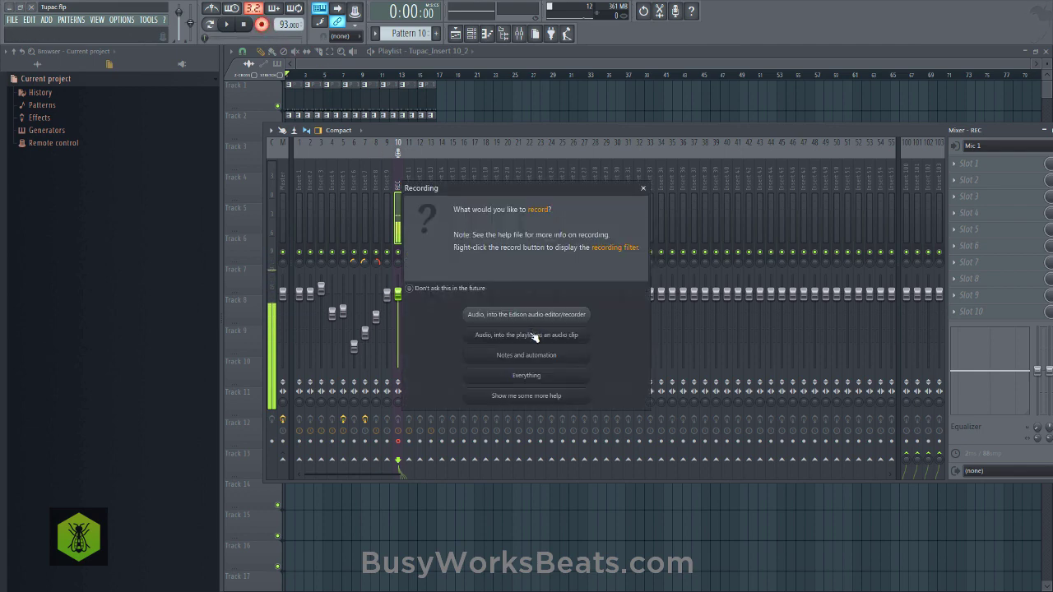
{"action": "left_click", "coordinate": [533, 336]}
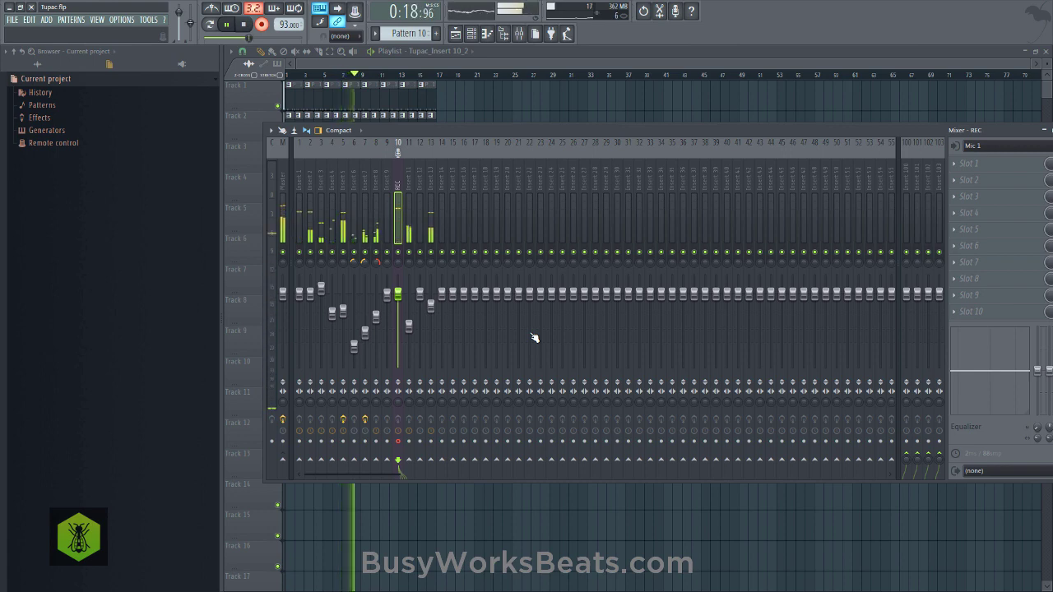
{"action": "key", "text": "space"}
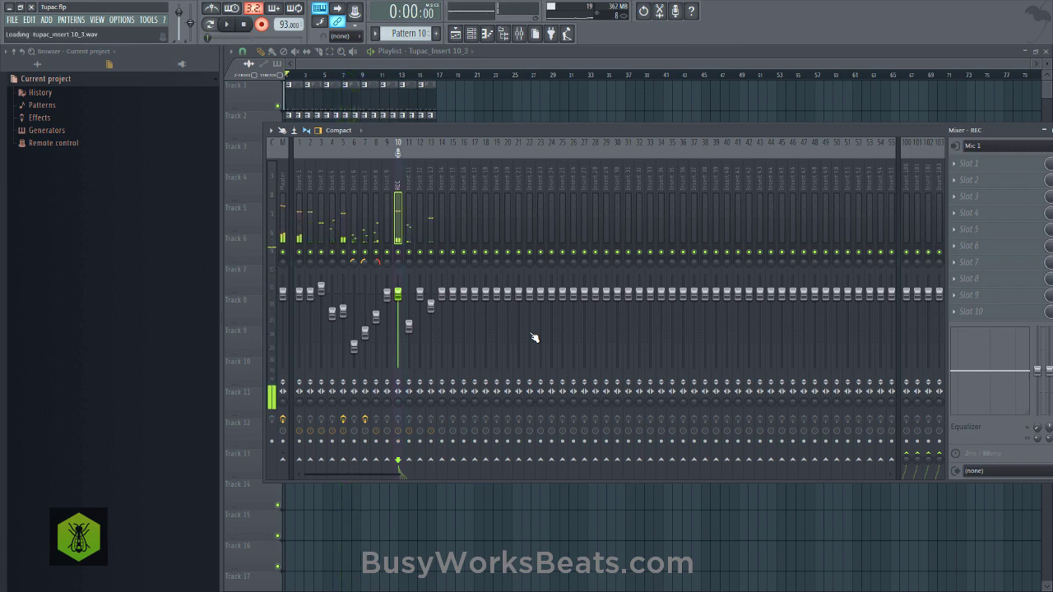
{"action": "left_click", "coordinate": [262, 24]}
{"action": "key", "text": "F9"}
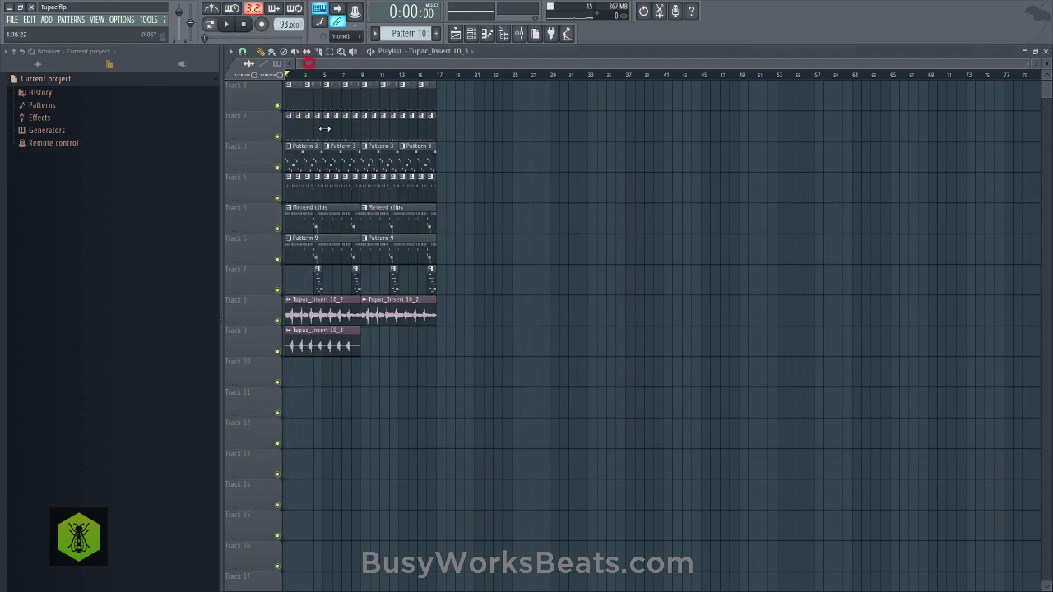
Re-arm the REC track and record a second microphone take from bar 1 into the playlist as an audio clip.
{"action": "left_click", "coordinate": [518, 33]}
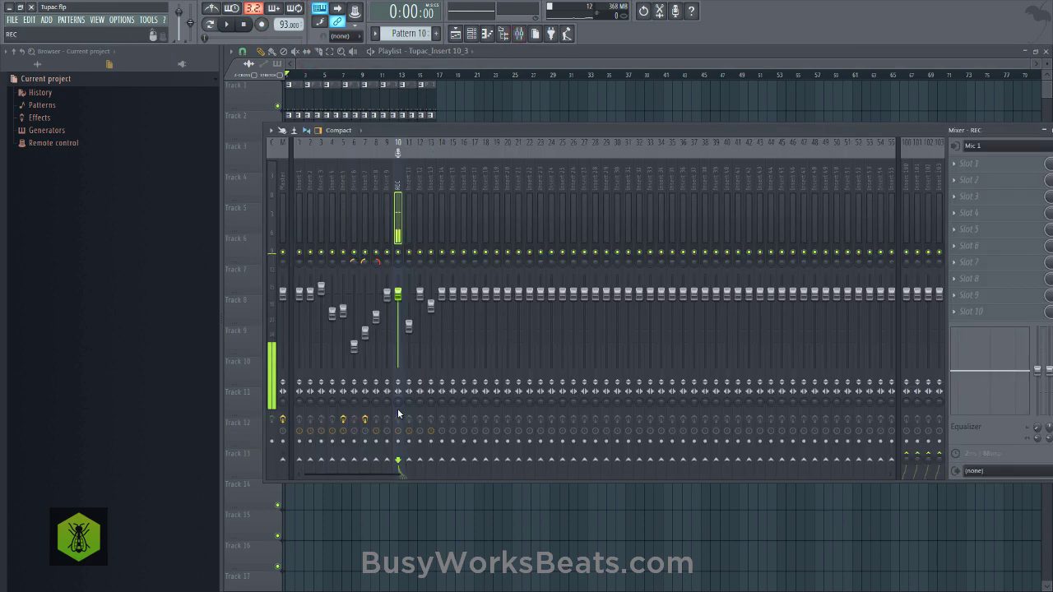
{"action": "left_click", "coordinate": [400, 442]}
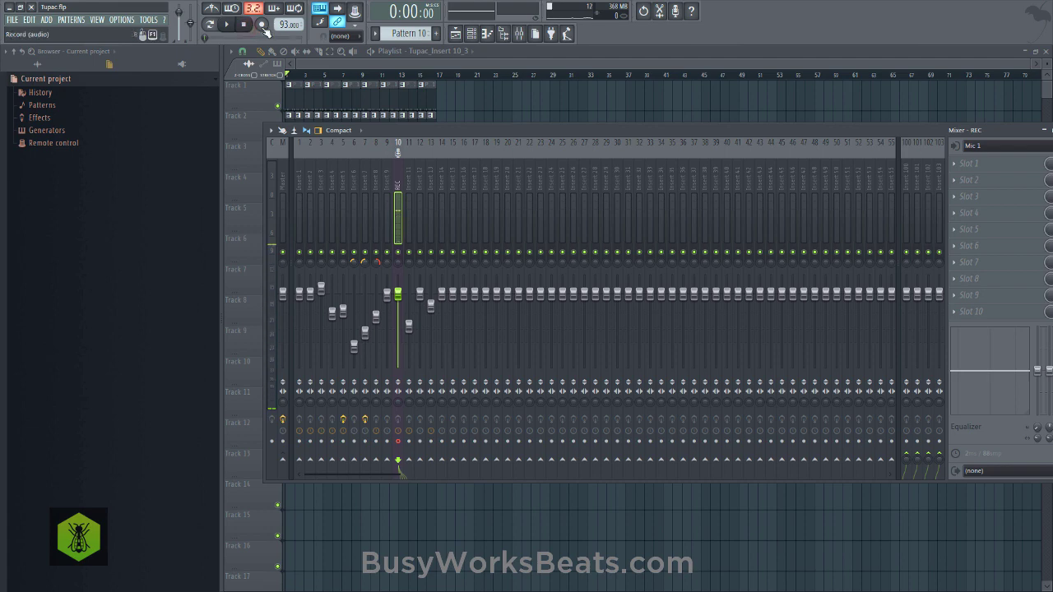
{"action": "left_click", "coordinate": [261, 25]}
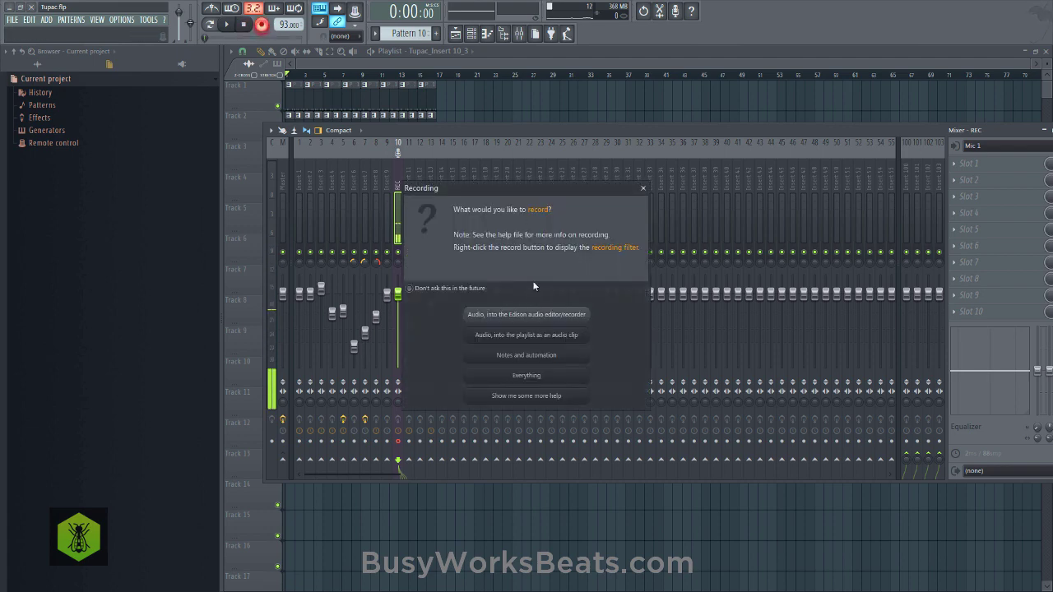
{"action": "left_click", "coordinate": [533, 335]}
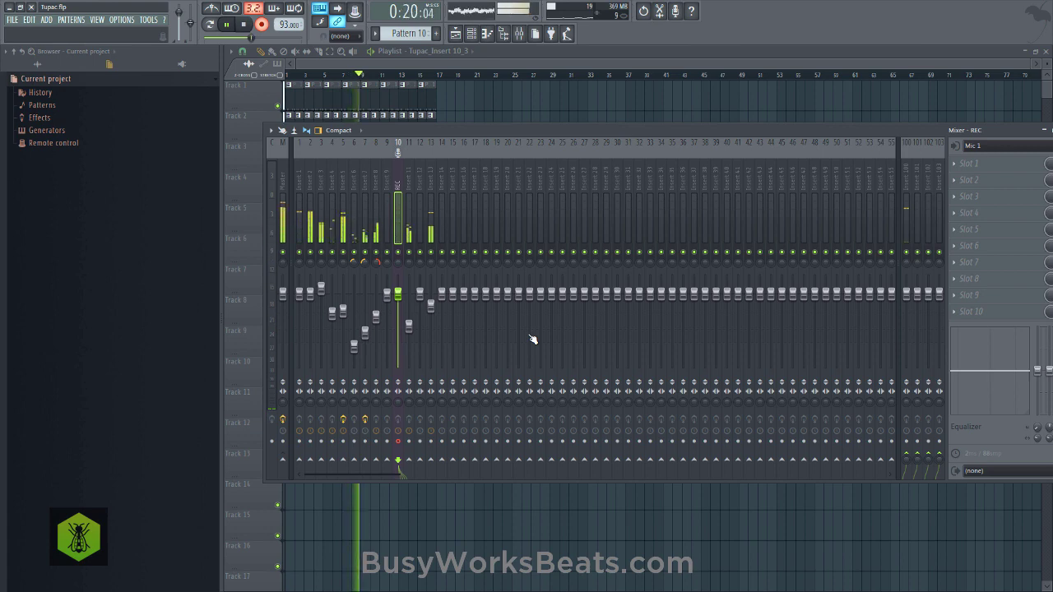
{"action": "key", "text": "space"}
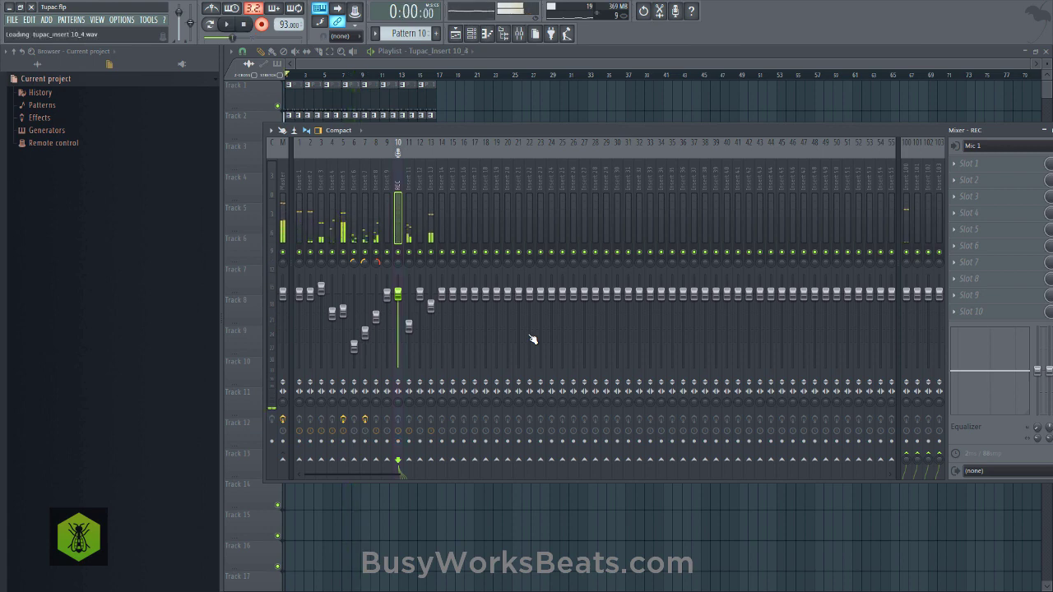
Record a third microphone take from bar 1 on the REC track into the playlist as an audio clip.
{"action": "left_click", "coordinate": [263, 26]}
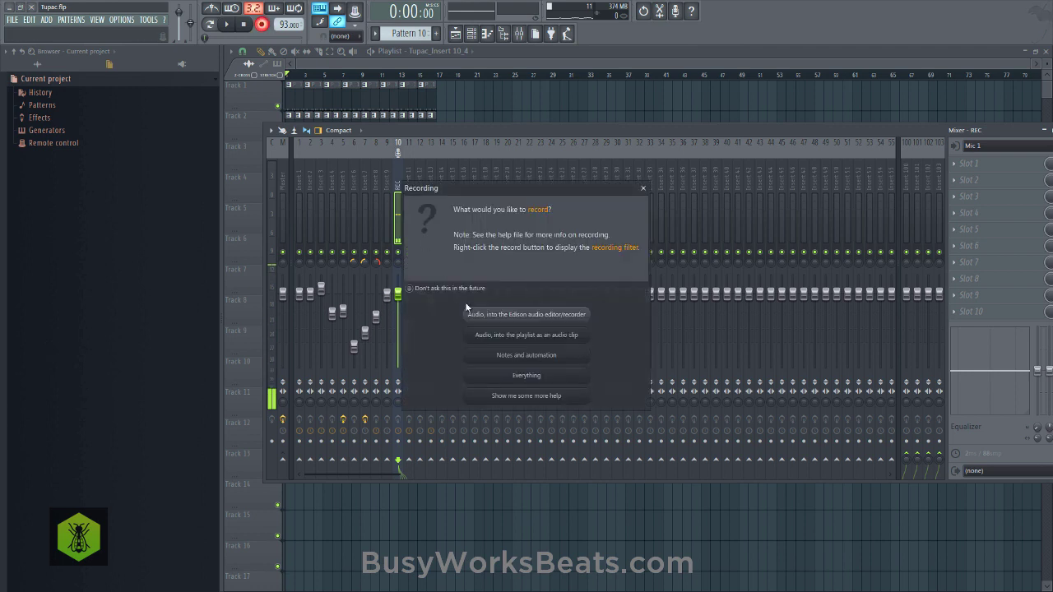
{"action": "left_click", "coordinate": [525, 335]}
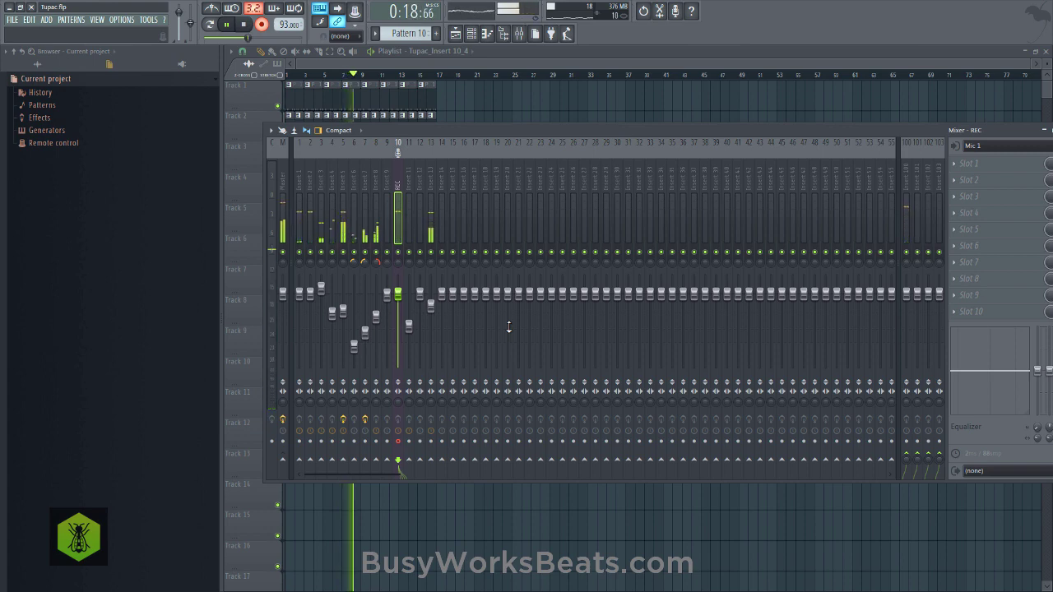
{"action": "key", "text": "space"}
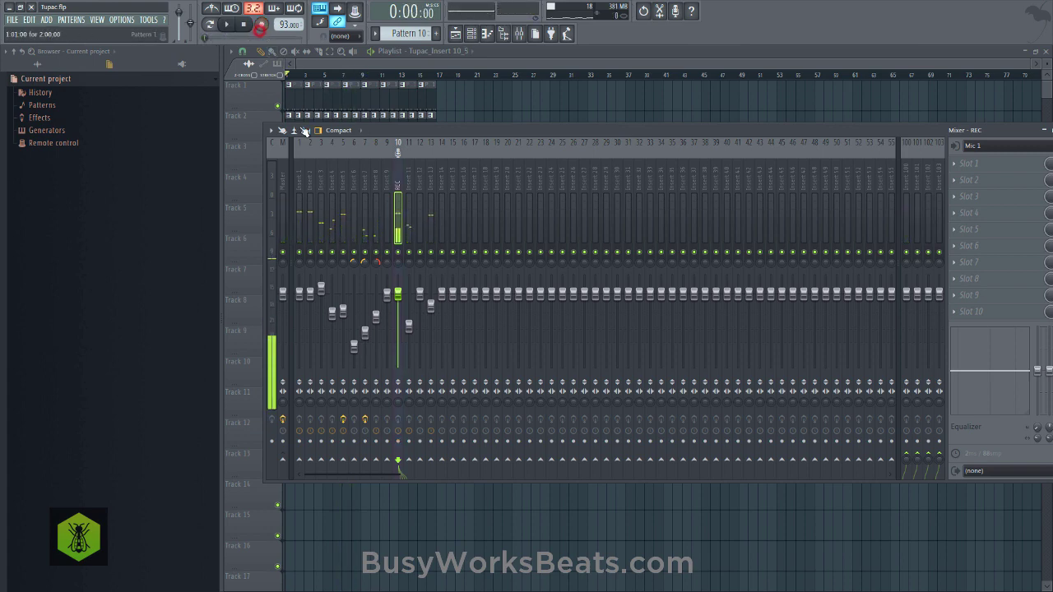
Play the song briefly and open the Fruity NoteBook 2 plugin on the Master track.
{"action": "left_click", "coordinate": [283, 177]}
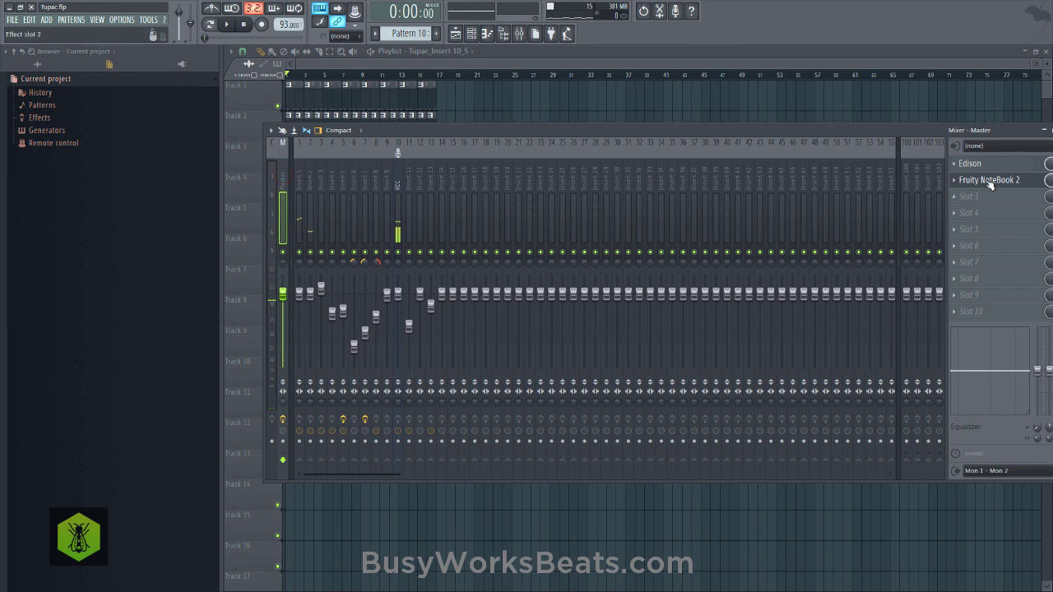
{"action": "key", "text": "space"}
{"action": "key", "text": "space"}
{"action": "left_click", "coordinate": [987, 180]}
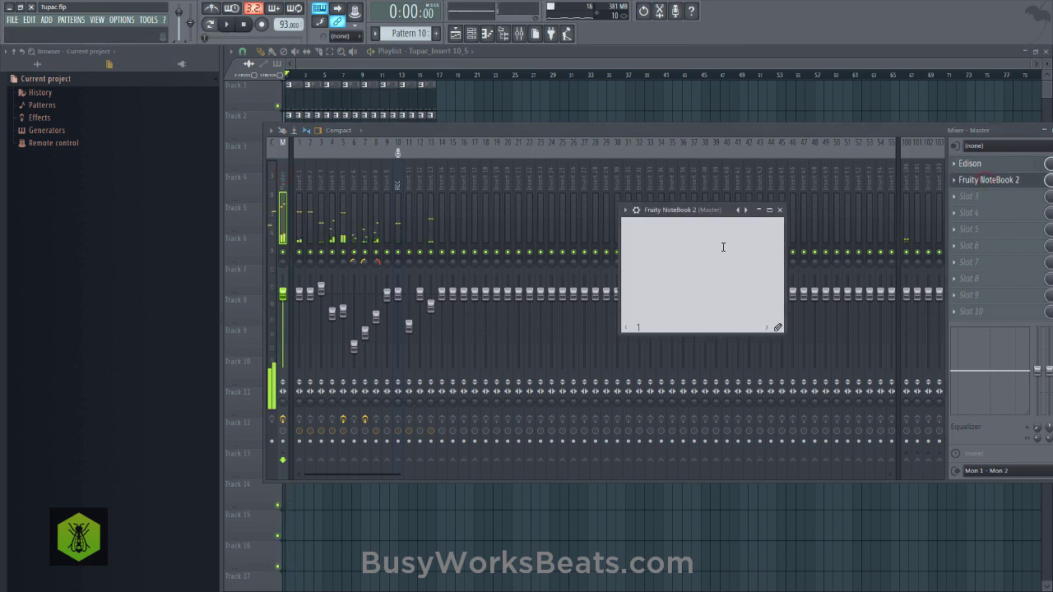
Route the recorded audio clips Tupac_Insert 10_3, 10_4 and 10_5 to mixer tracks 14, 15 and 16 in the Channel rack.
{"action": "scroll", "coordinate": [383, 82], "scroll_direction": "up", "scroll_amount": 5}
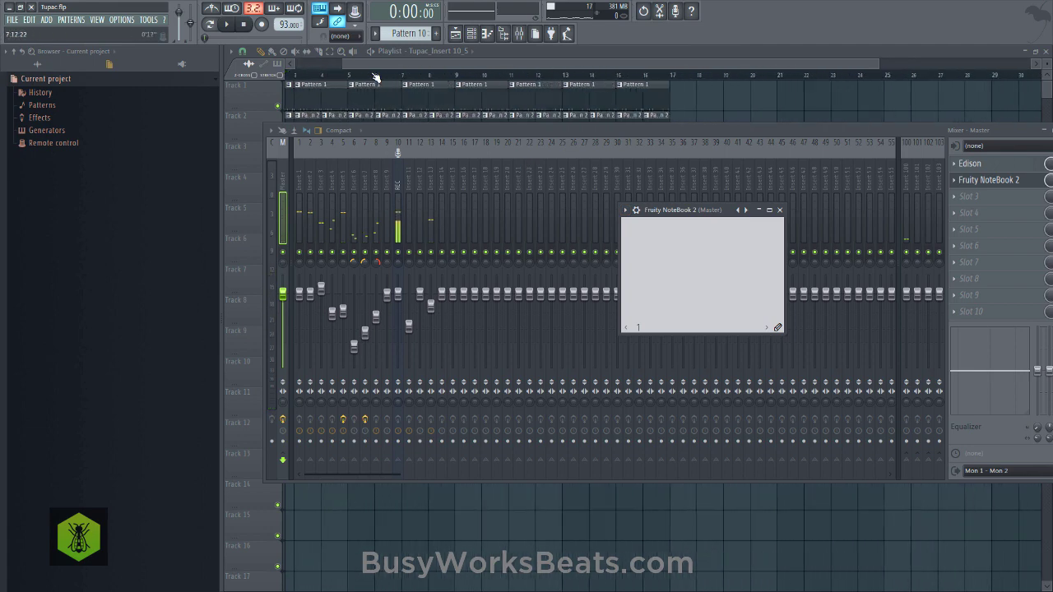
{"action": "key", "text": "F9"}
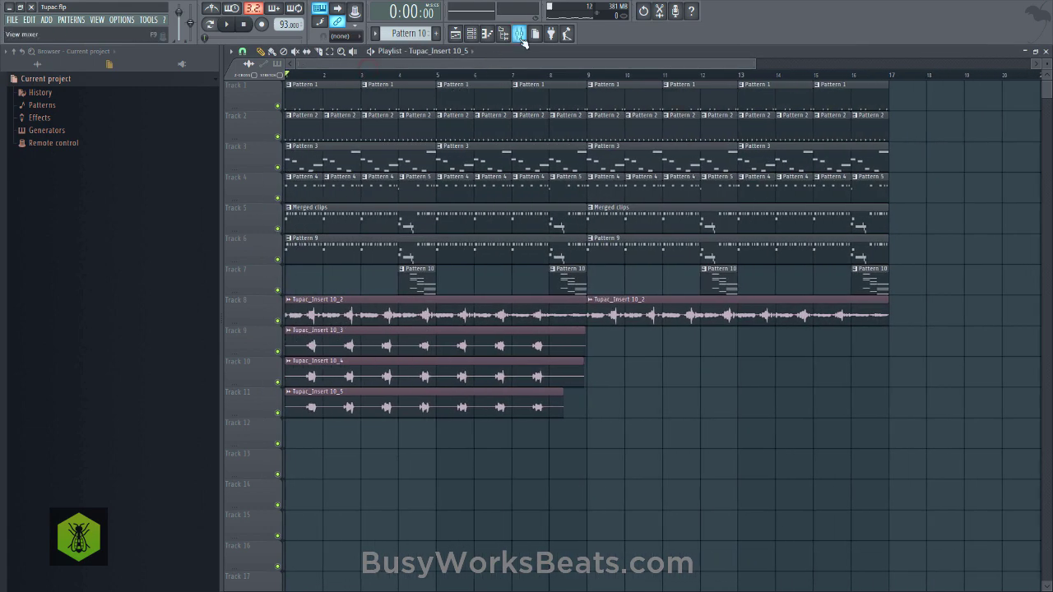
{"action": "left_click", "coordinate": [519, 34]}
{"action": "left_click", "coordinate": [471, 33]}
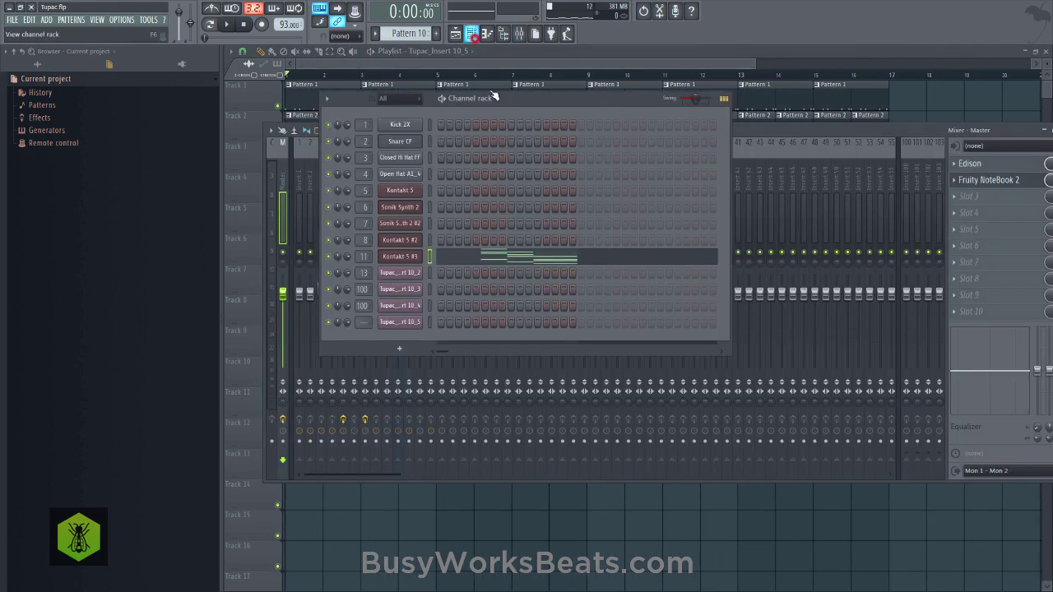
{"action": "left_click_drag", "start_coordinate": [366, 288], "coordinate": [363, 362]}
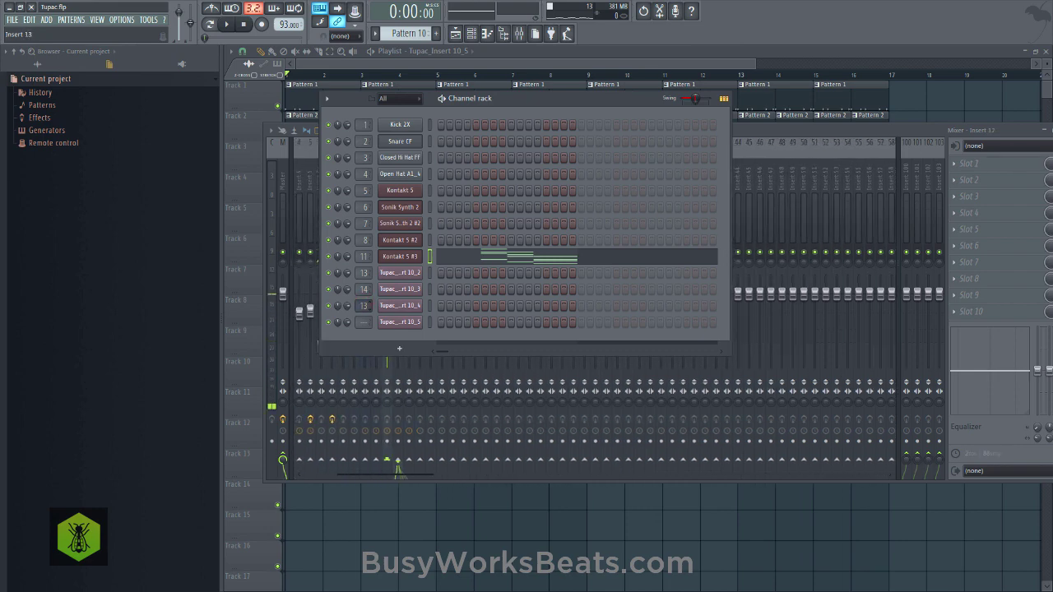
{"action": "left_click_drag", "start_coordinate": [360, 326], "coordinate": [360, 345]}
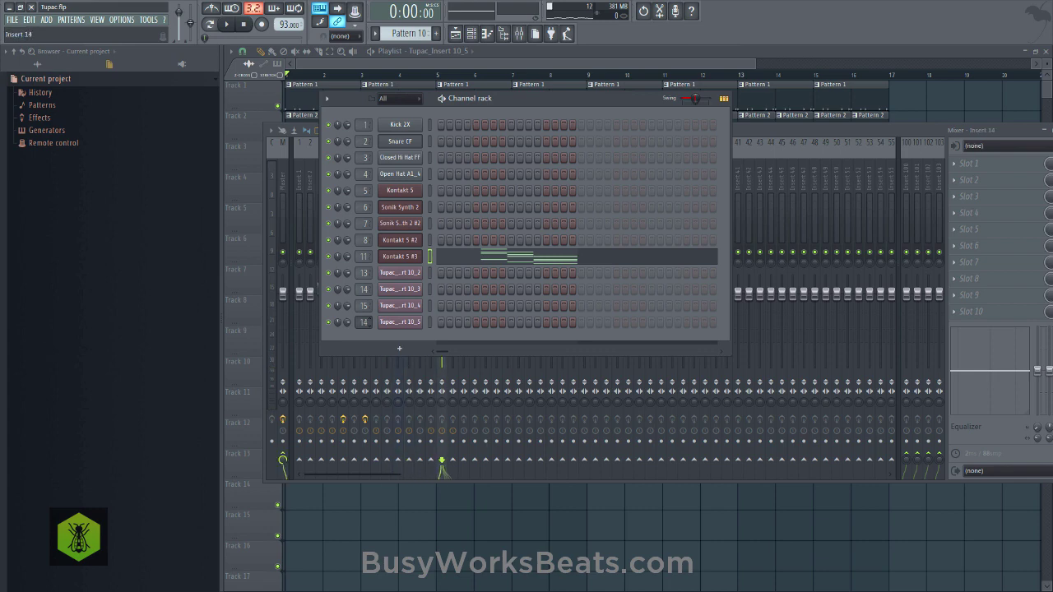
{"action": "left_click", "coordinate": [757, 131]}
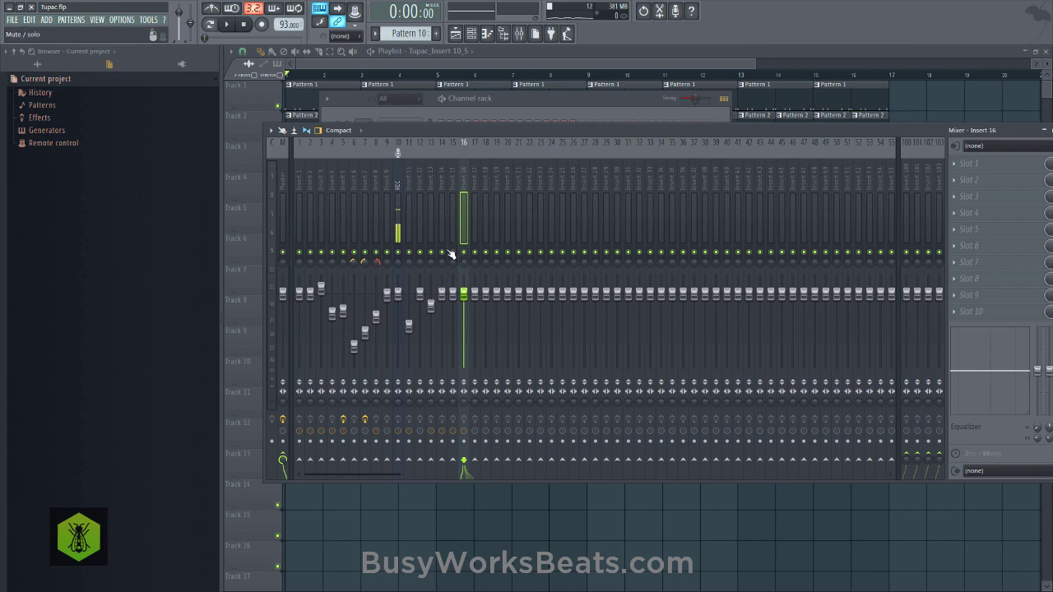
Play the layered vocals, then pan mixer track 14 to the left and track 16 to the right.
{"action": "key", "text": "space"}
{"action": "left_click", "coordinate": [440, 184]}
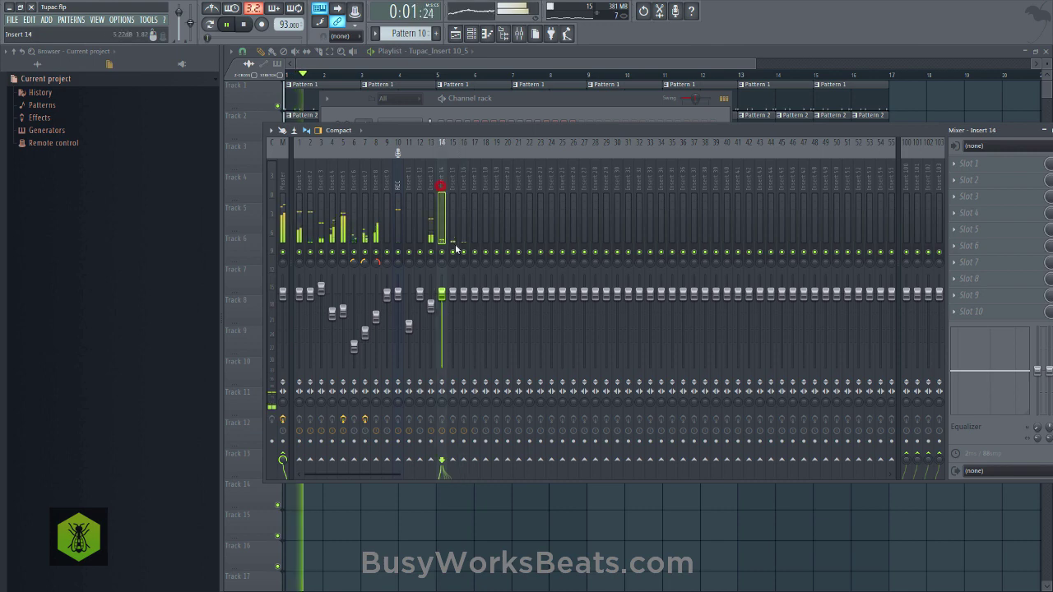
{"action": "key", "text": "space"}
{"action": "left_click_drag", "start_coordinate": [442, 262], "coordinate": [463, 255]}
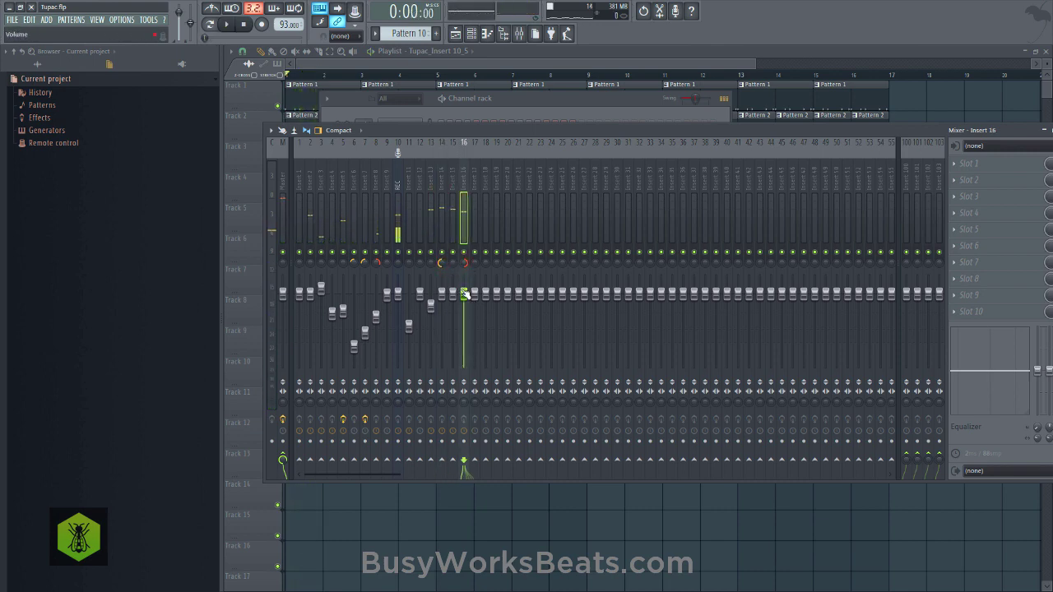
Lower the volume of mixer tracks 14, 15 and 16 together and check the balance during playback.
{"action": "left_click_drag", "start_coordinate": [463, 184], "coordinate": [445, 186]}
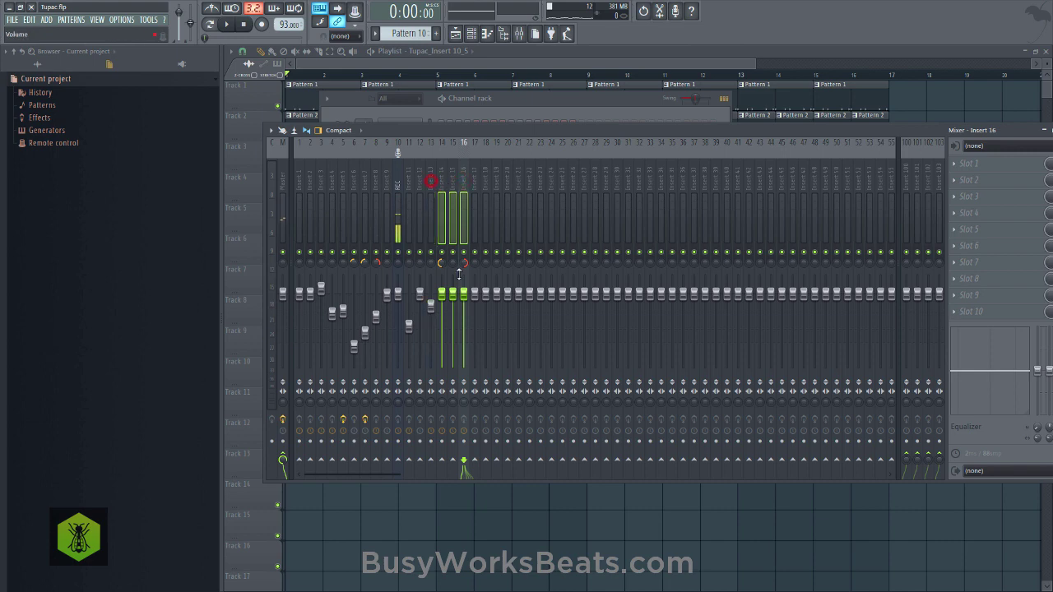
{"action": "left_click_drag", "start_coordinate": [453, 294], "coordinate": [451, 299]}
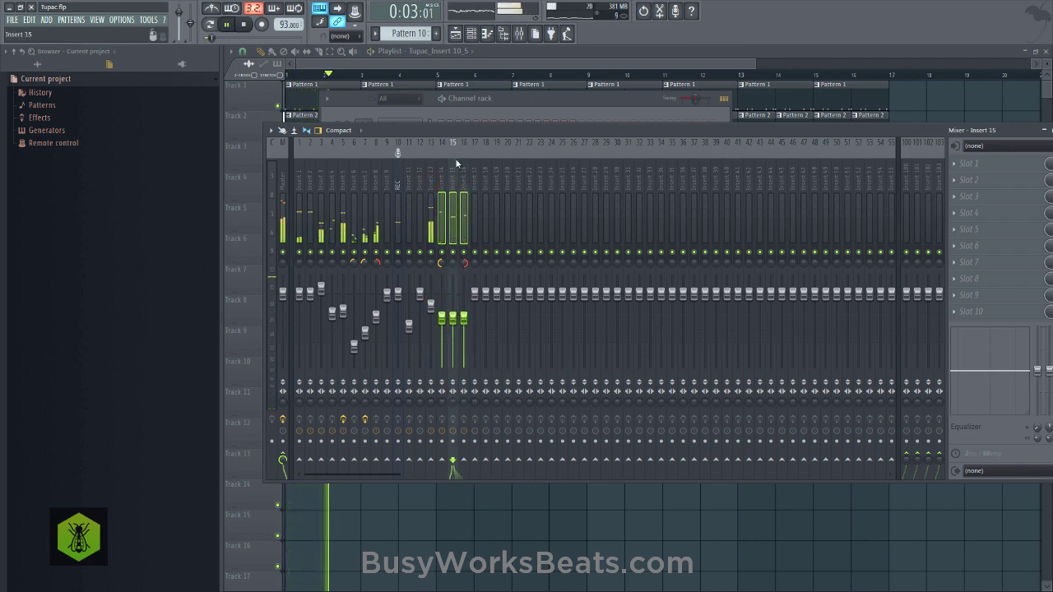
{"action": "left_click", "coordinate": [473, 105]}
{"action": "left_click", "coordinate": [745, 129]}
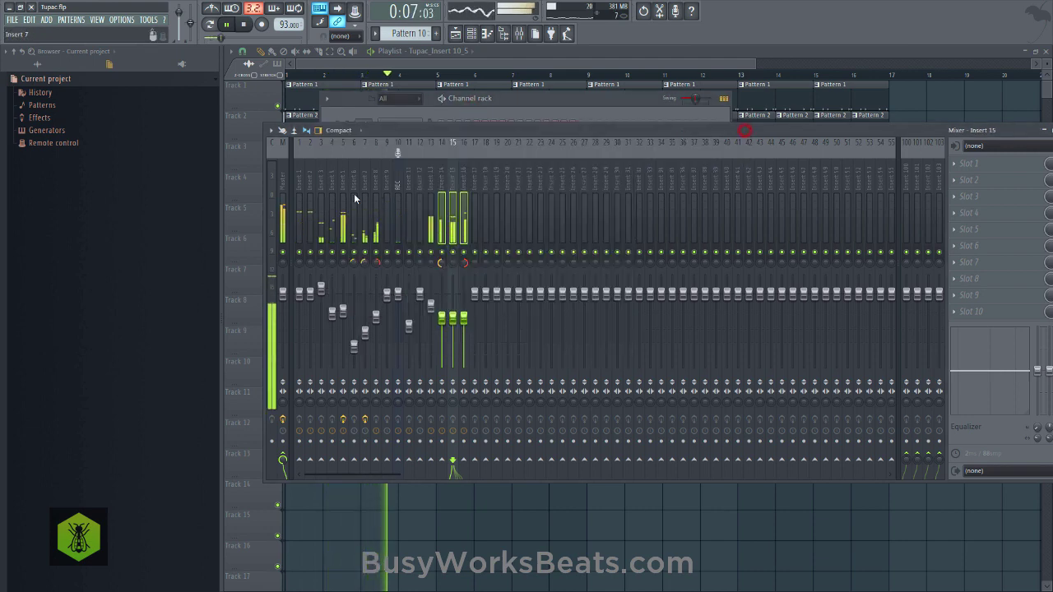
Reopen Fruity NoteBook 2 on the Master track and write "dope boy" on the first line while the beat plays.
{"action": "left_click", "coordinate": [279, 181]}
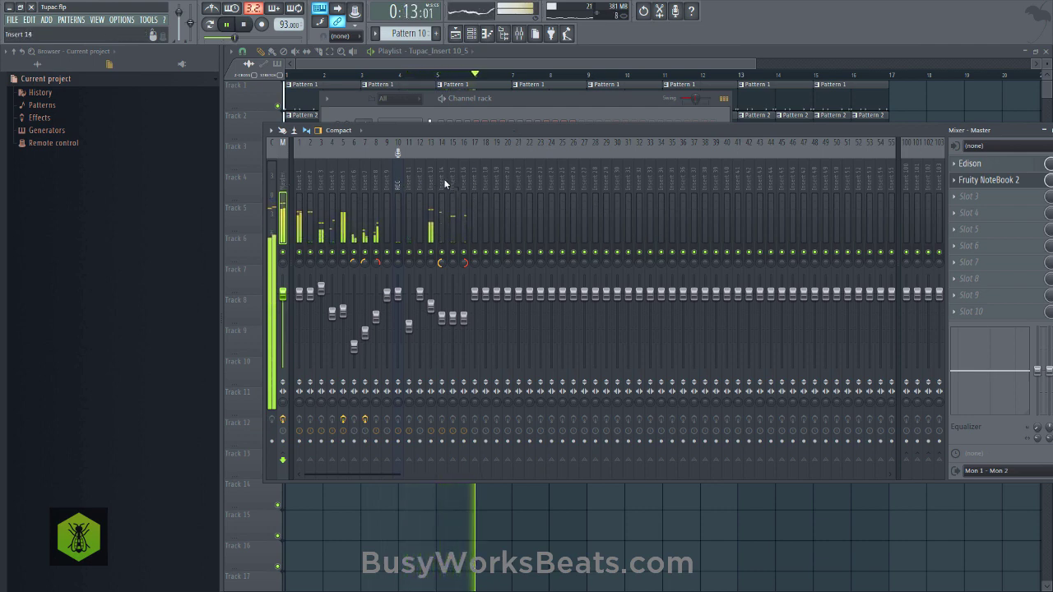
{"action": "key", "text": "space"}
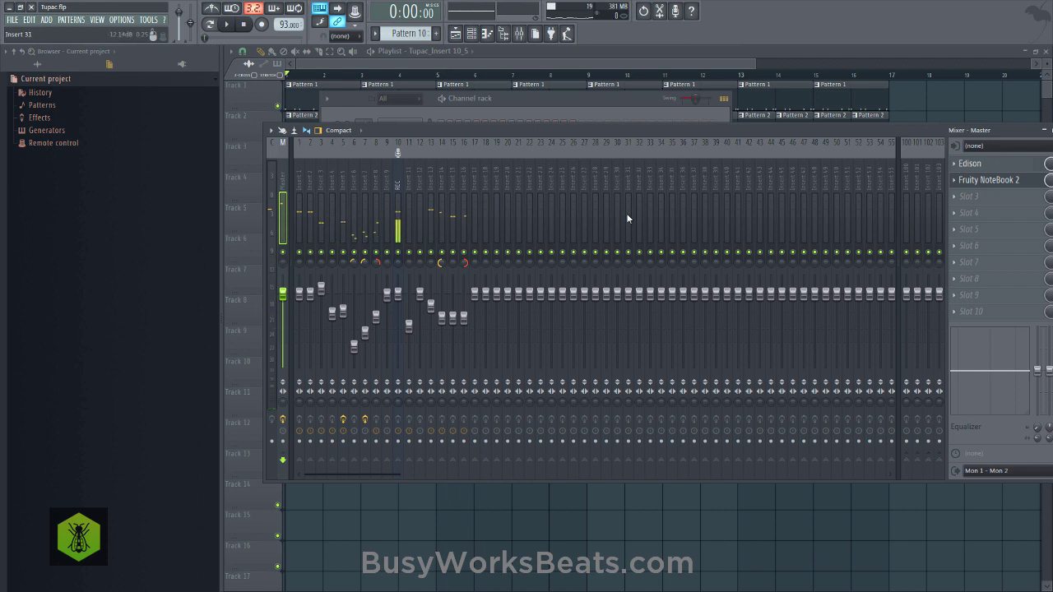
{"action": "left_click", "coordinate": [973, 183]}
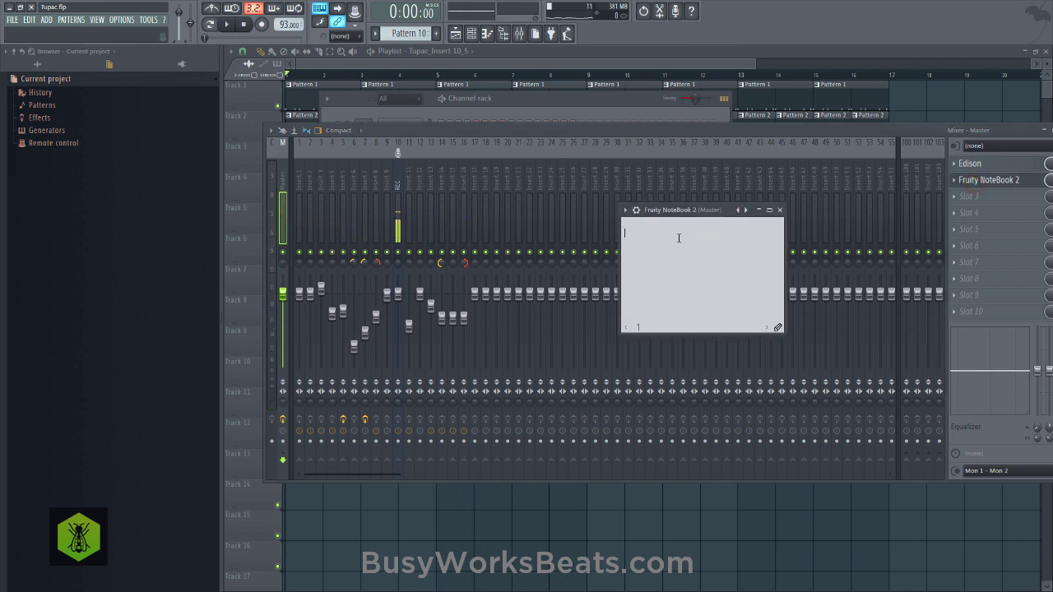
{"action": "left_click", "coordinate": [643, 227]}
{"action": "left_click", "coordinate": [231, 28]}
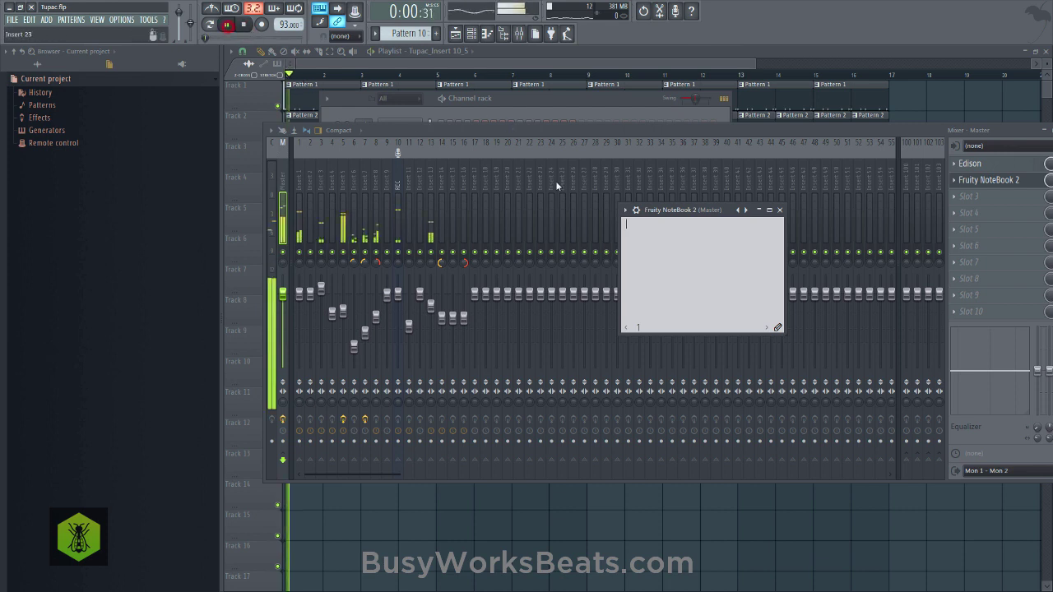
{"action": "left_click", "coordinate": [644, 227]}
{"action": "type", "text": "dope boy"}
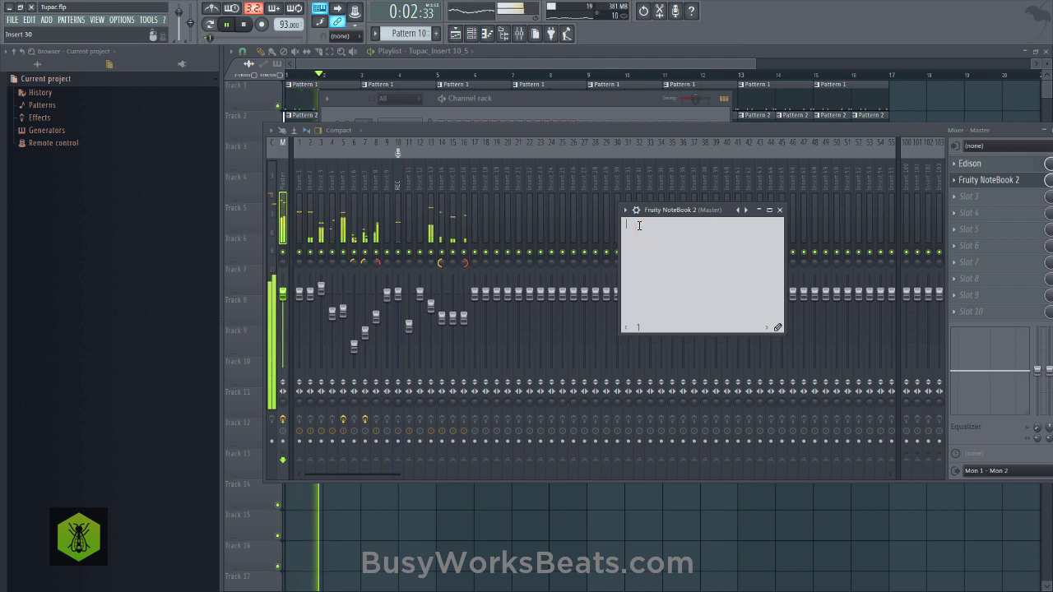
{"action": "left_click", "coordinate": [232, 26]}
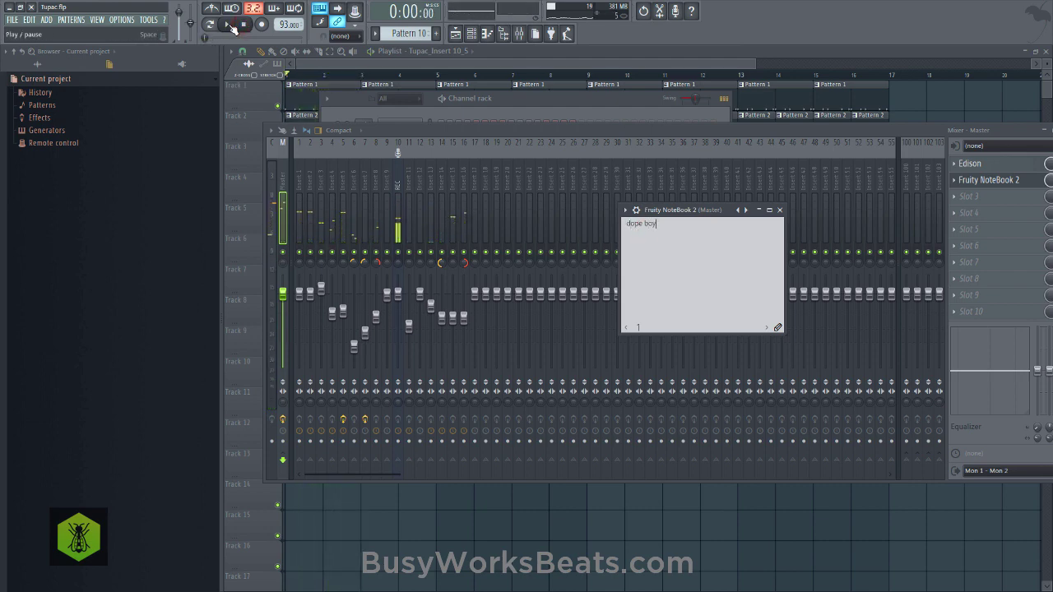
Replay the beat, complete the first lyric line with "on the low" and start the second with "it's the time for".
{"action": "left_click", "coordinate": [232, 29]}
{"action": "left_click", "coordinate": [672, 222]}
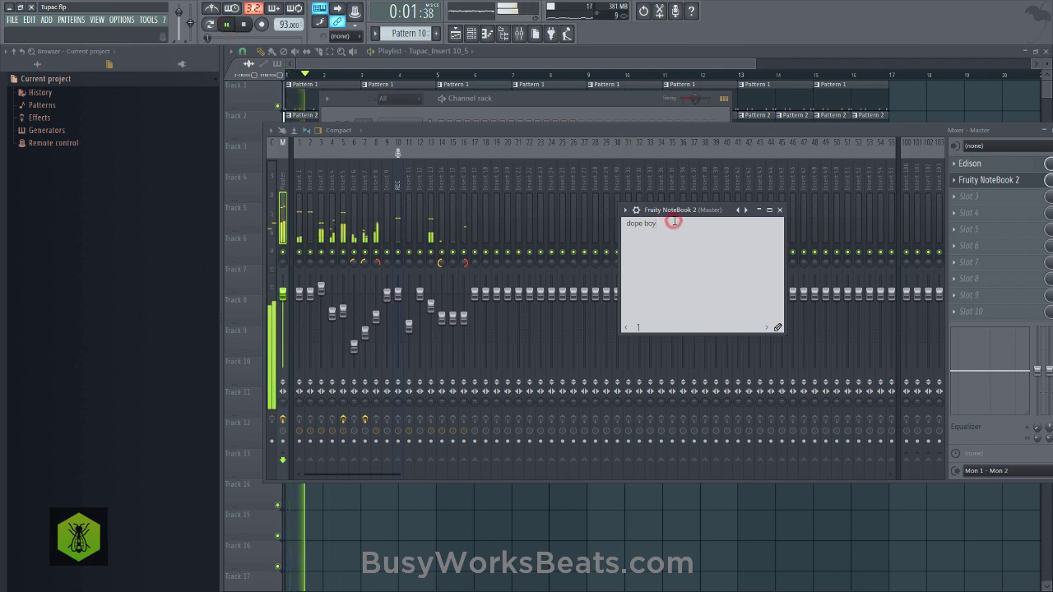
{"action": "type", "text": "on the low"}
{"action": "key", "text": "Return"}
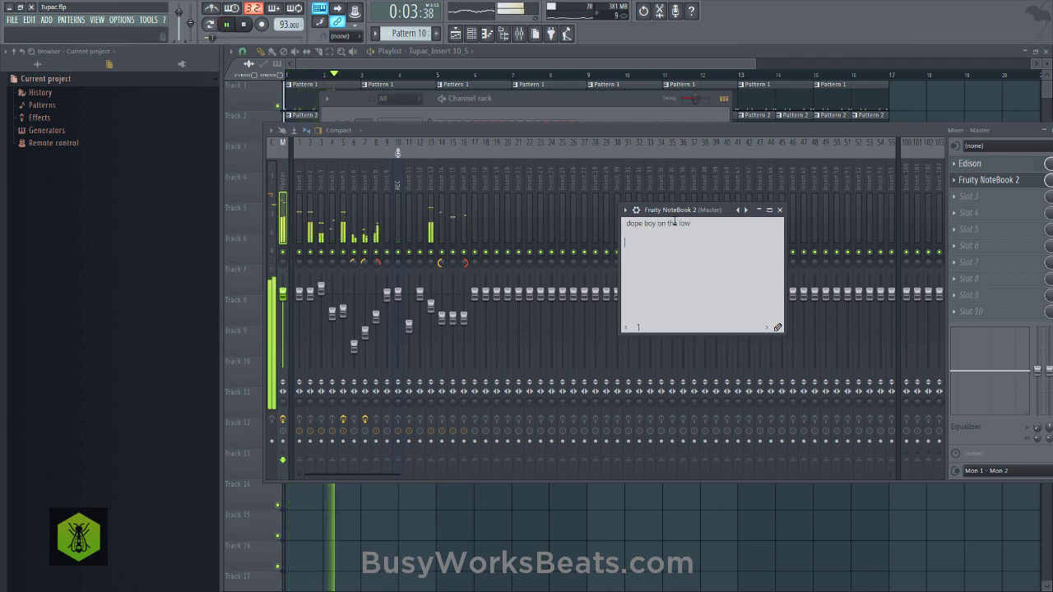
{"action": "type", "text": "it's the time for"}
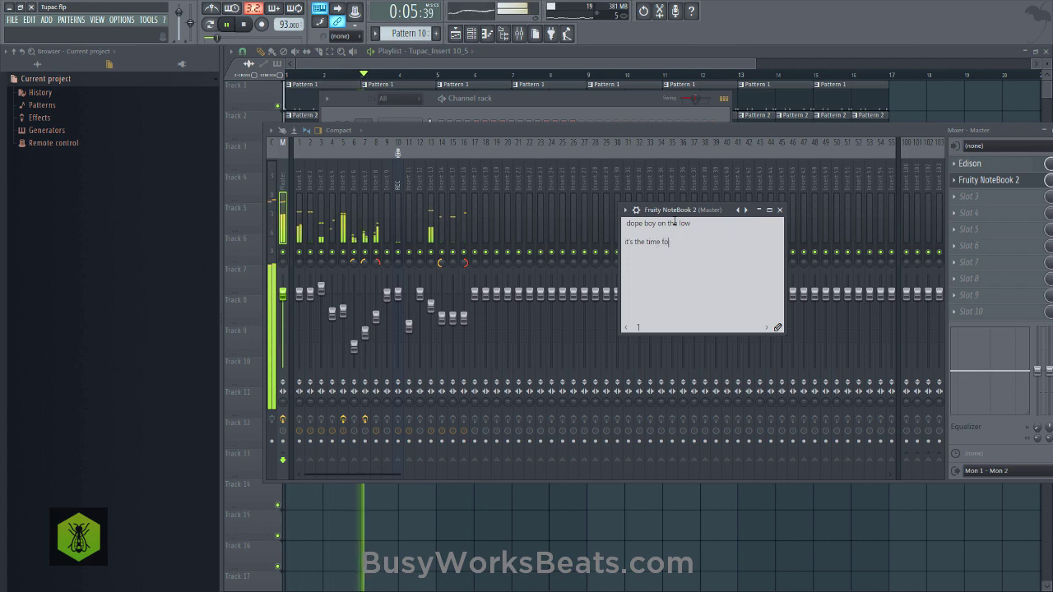
{"action": "left_click", "coordinate": [241, 26]}
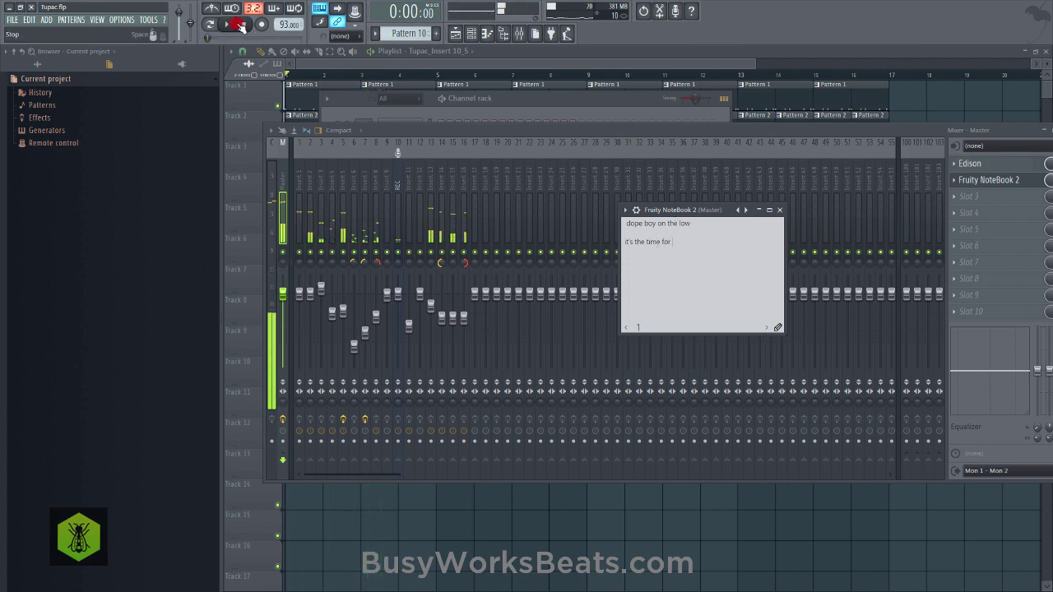
Replay the beat from the start to work out the next lyric and browse the effects available for the Master track's third slot.
{"action": "left_click", "coordinate": [234, 26]}
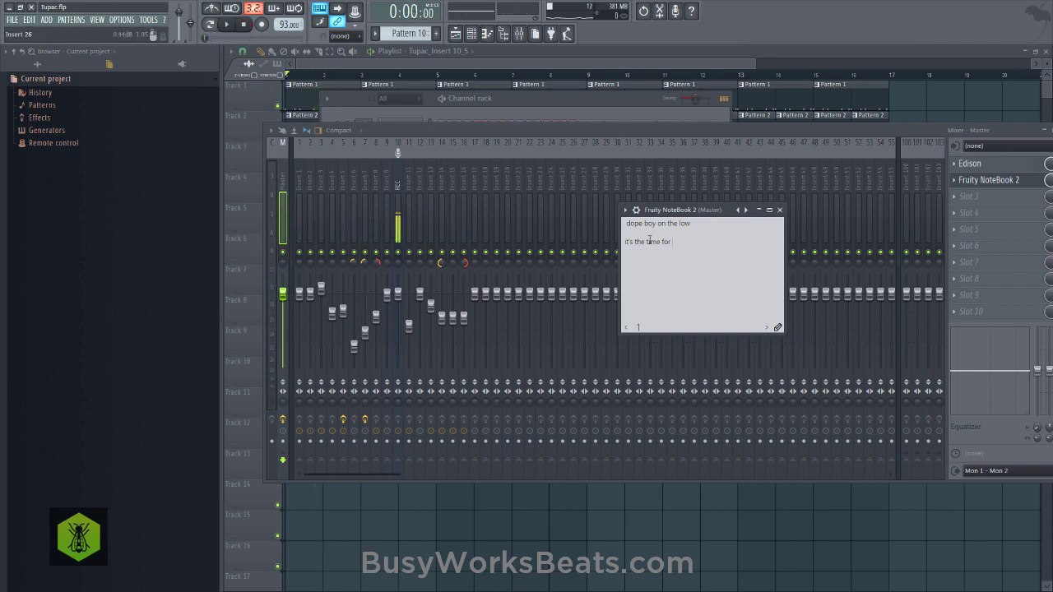
{"action": "left_click", "coordinate": [235, 25]}
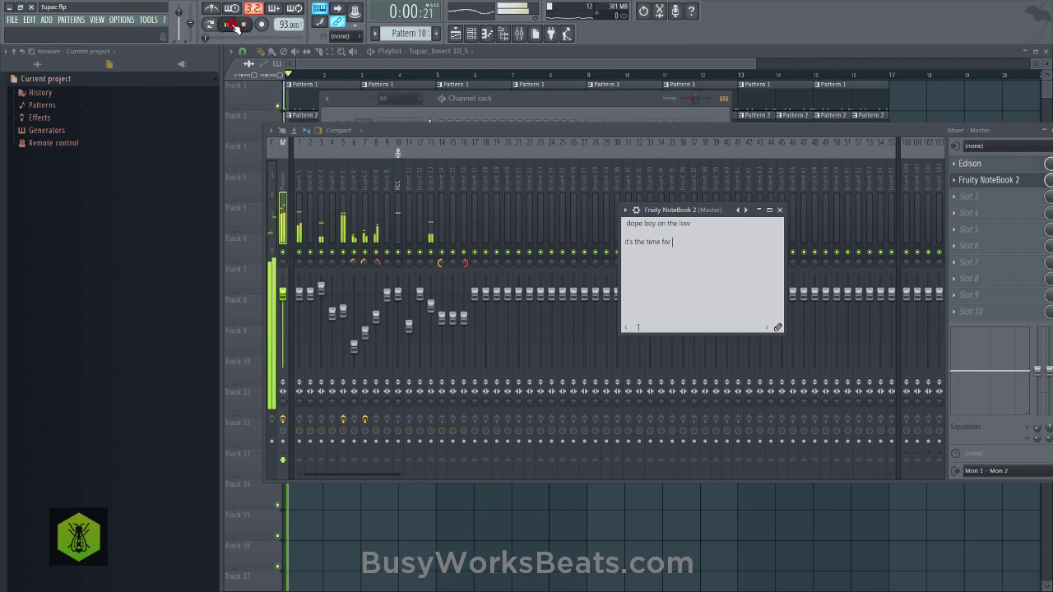
{"action": "left_click", "coordinate": [679, 241]}
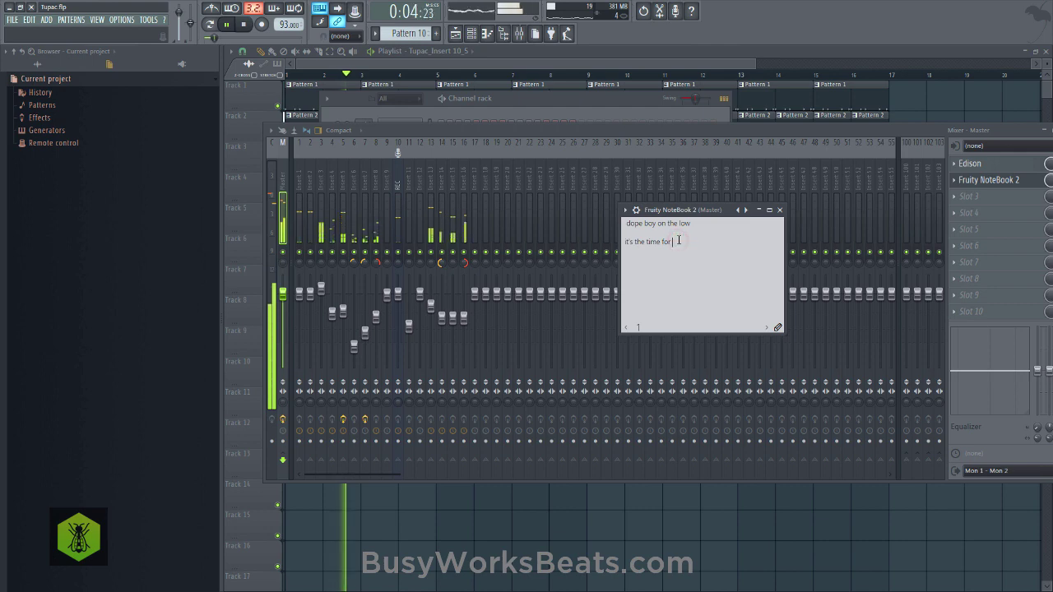
{"action": "left_click", "coordinate": [243, 25]}
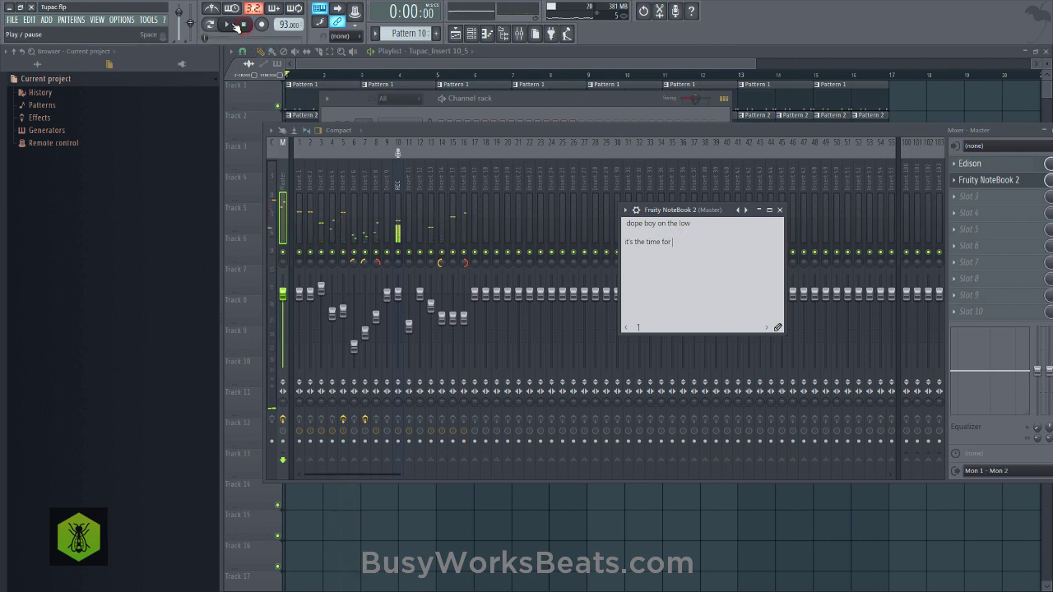
{"action": "left_click", "coordinate": [234, 25]}
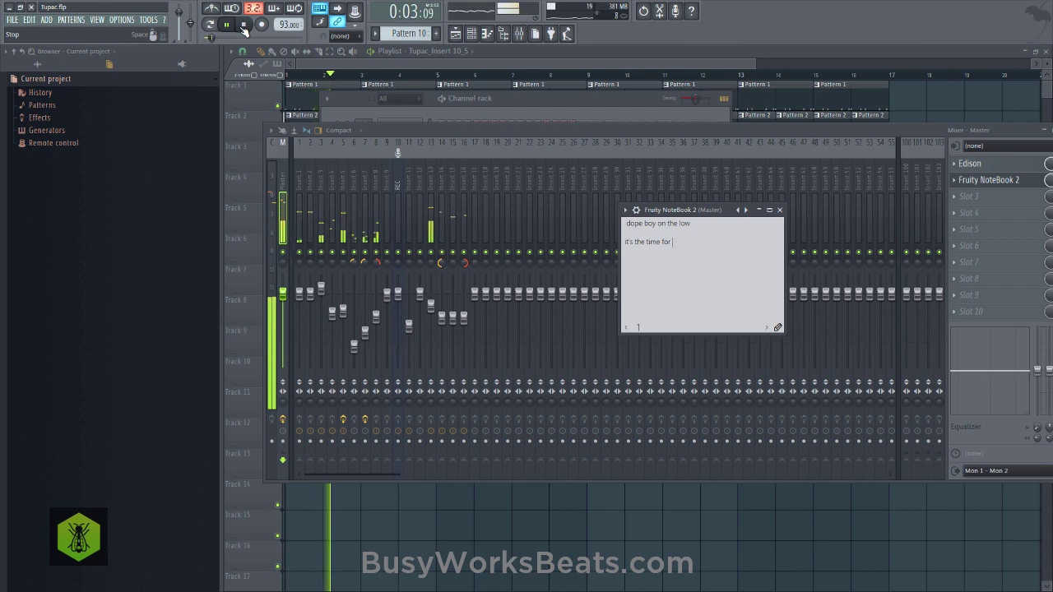
{"action": "left_click", "coordinate": [244, 25]}
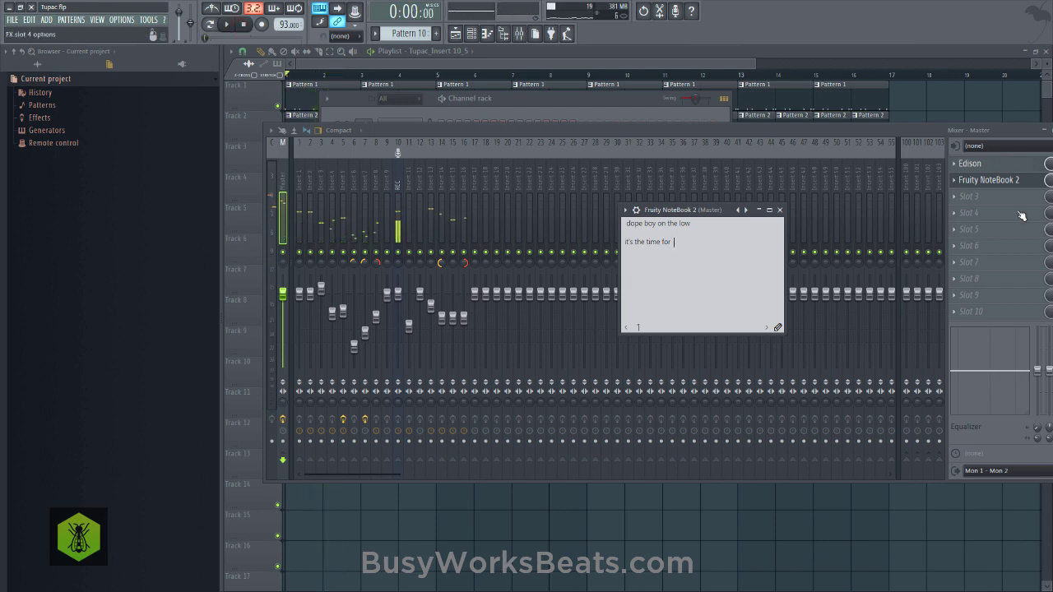
{"action": "left_click", "coordinate": [981, 197]}
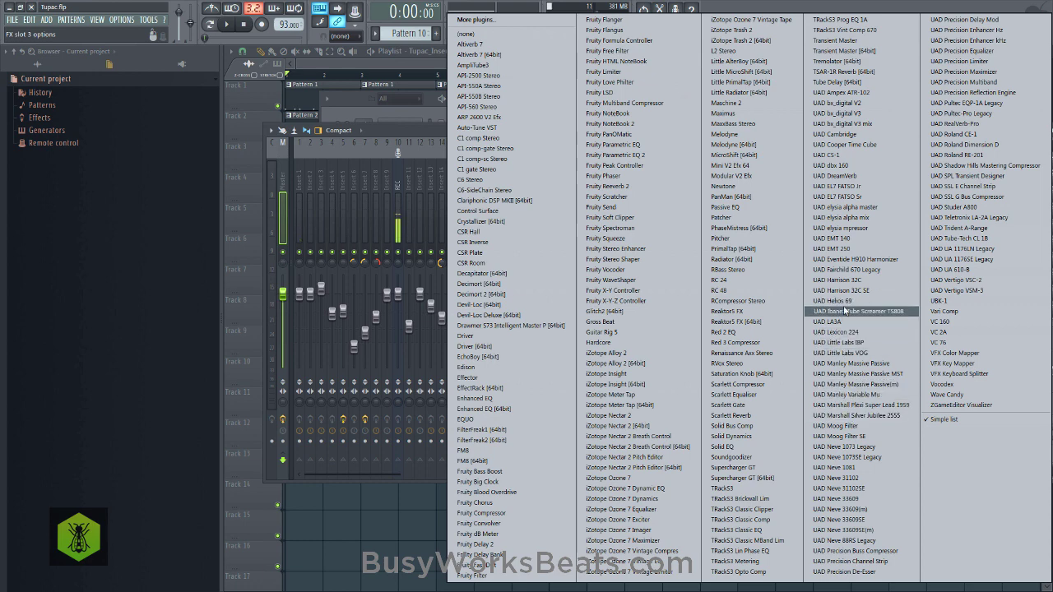
{"action": "left_click", "coordinate": [390, 136]}
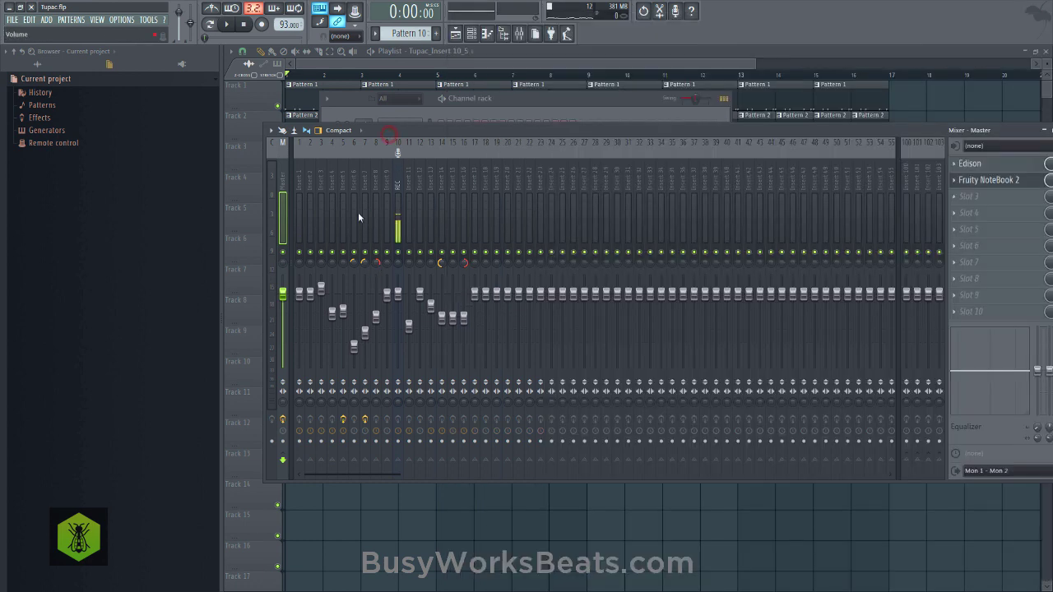
Lower the volume of mixer tracks 1 to 16 together and play the song to check the level.
{"action": "left_click_drag", "start_coordinate": [466, 188], "coordinate": [292, 196]}
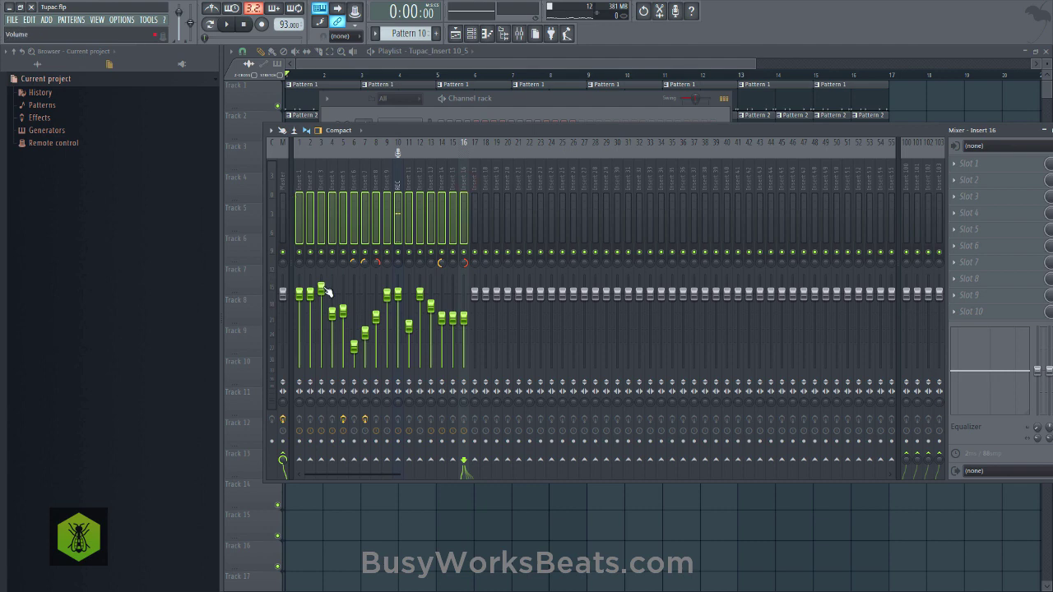
{"action": "left_click_drag", "start_coordinate": [325, 290], "coordinate": [323, 298]}
{"action": "key", "text": "space"}
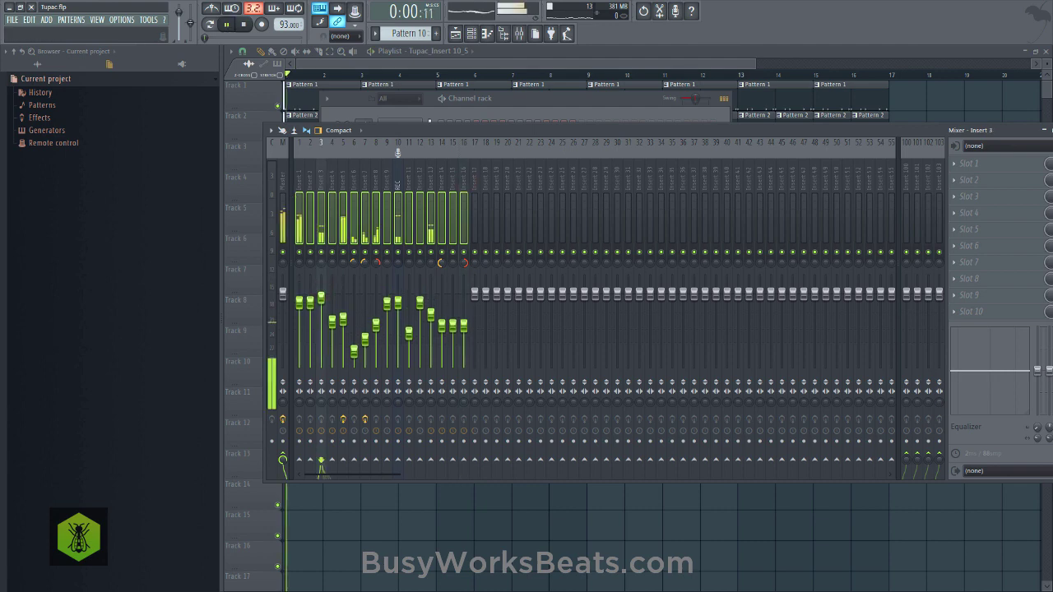
{"action": "left_click", "coordinate": [508, 109]}
{"action": "left_click", "coordinate": [749, 127]}
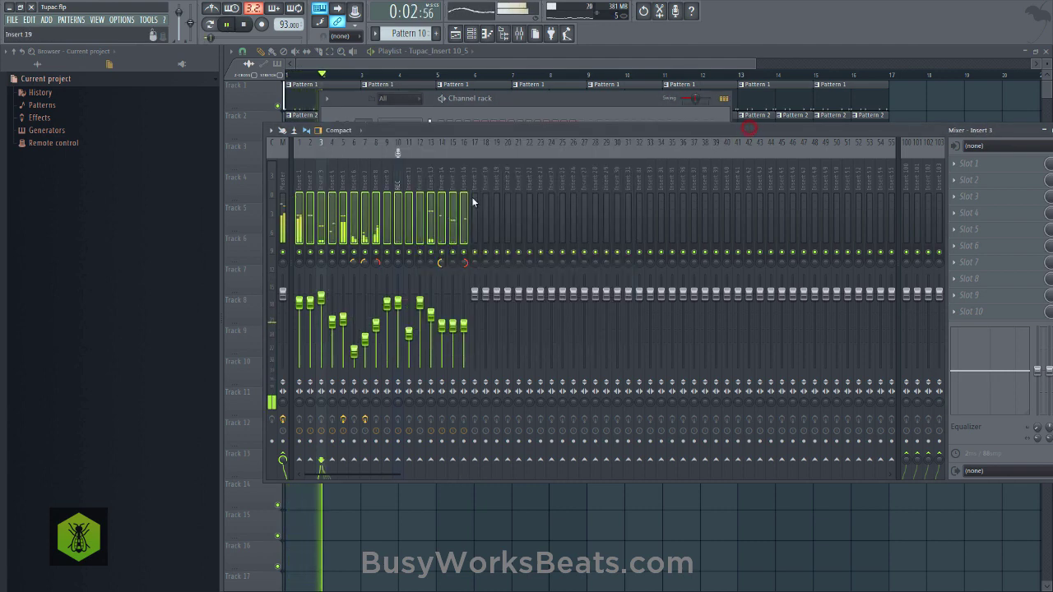
{"action": "left_click", "coordinate": [430, 182]}
{"action": "key", "text": "space"}
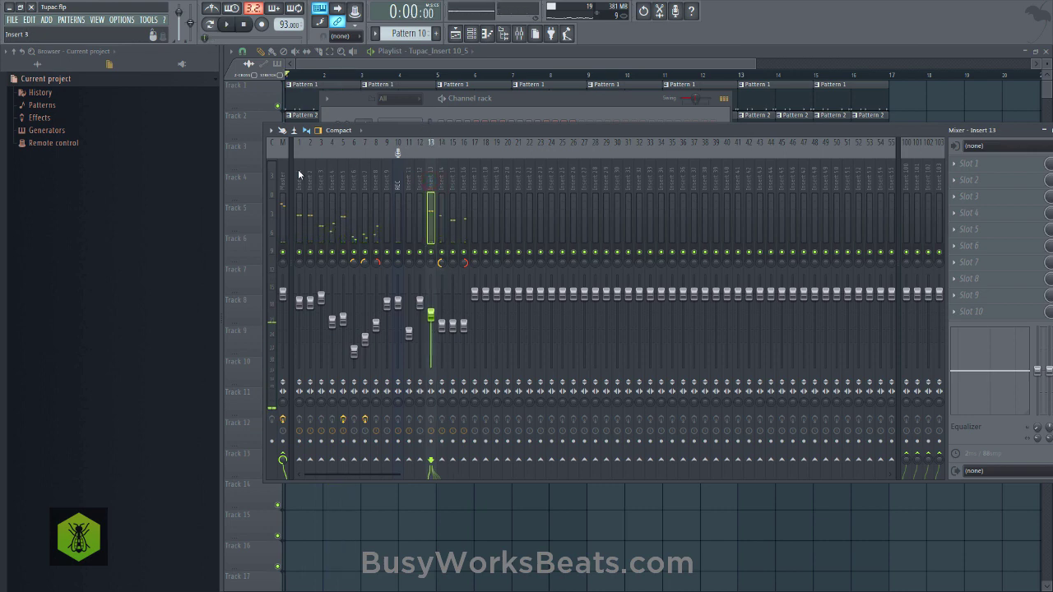
Reopen Fruity NoteBook 2 on the Master track while the beat plays and start a spaced new line below "it's the time for".
{"action": "left_click", "coordinate": [278, 173]}
{"action": "key", "text": "space"}
{"action": "left_click", "coordinate": [987, 180]}
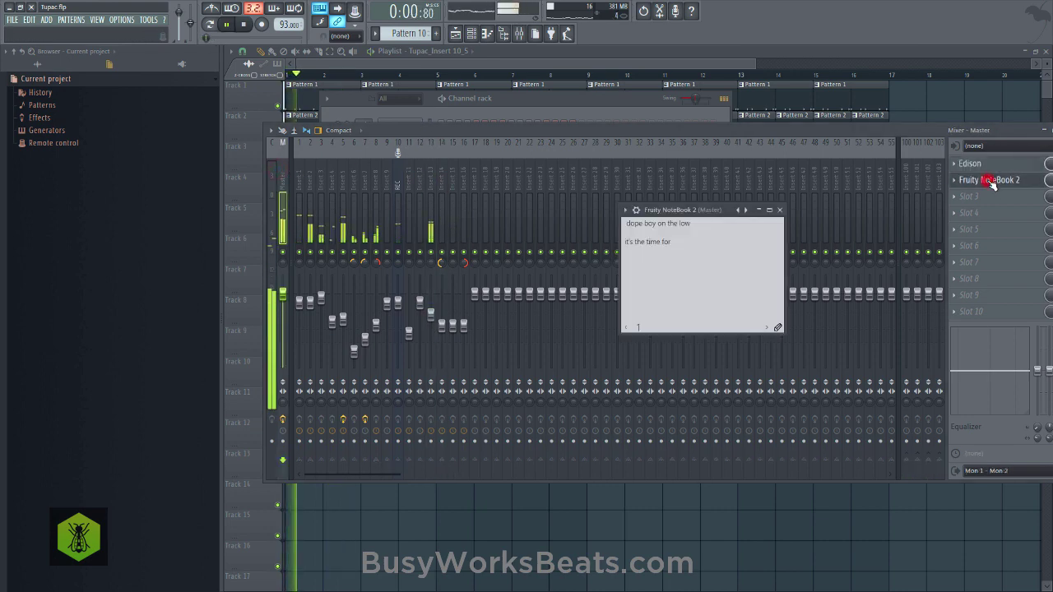
{"action": "left_click", "coordinate": [699, 242]}
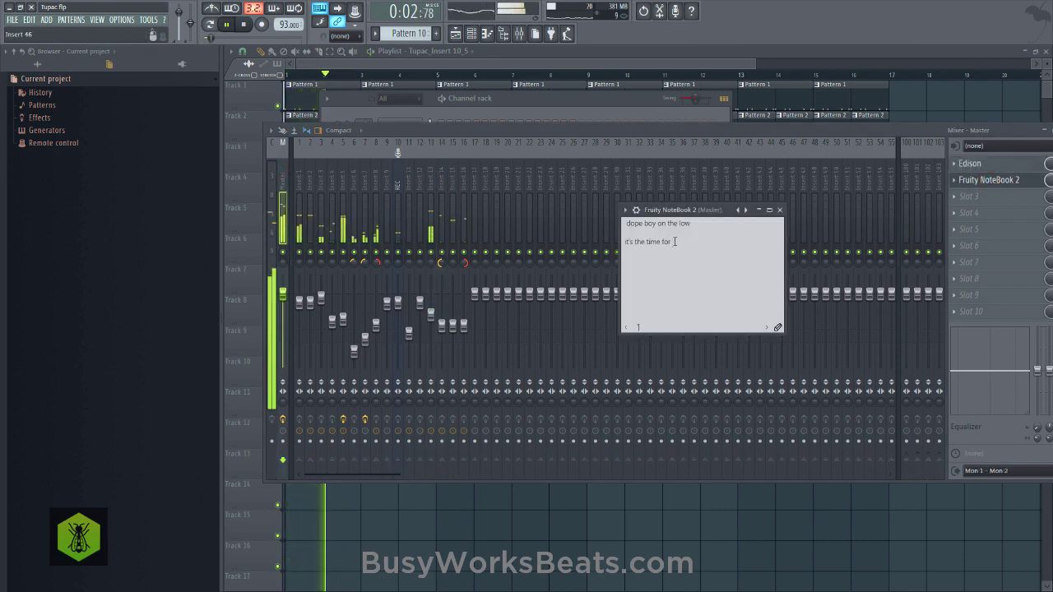
{"action": "left_click", "coordinate": [675, 242]}
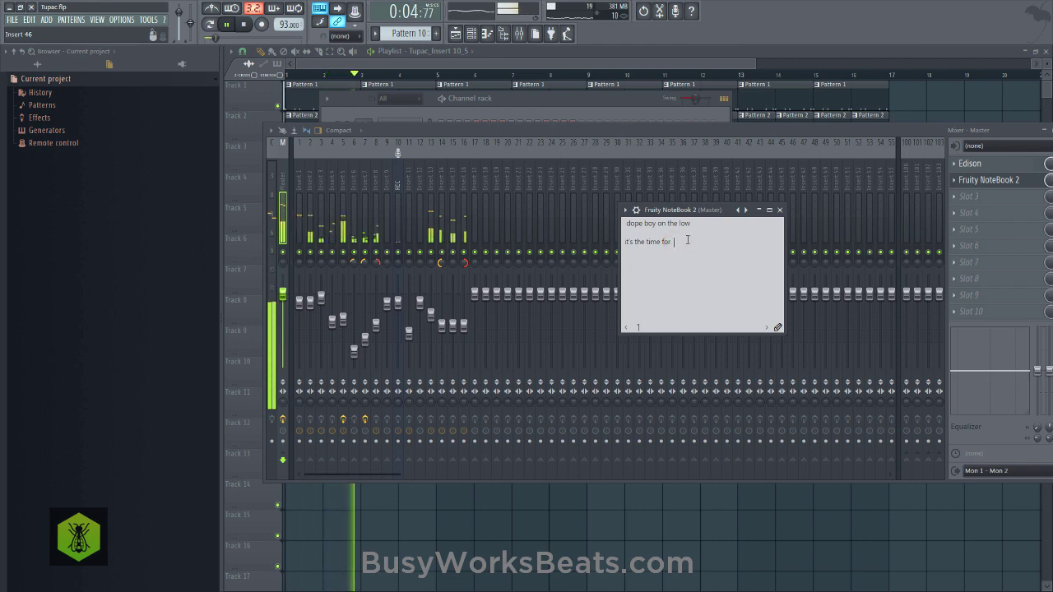
{"action": "left_click", "coordinate": [677, 241]}
{"action": "double_click", "coordinate": [672, 242]}
{"action": "left_click", "coordinate": [673, 242]}
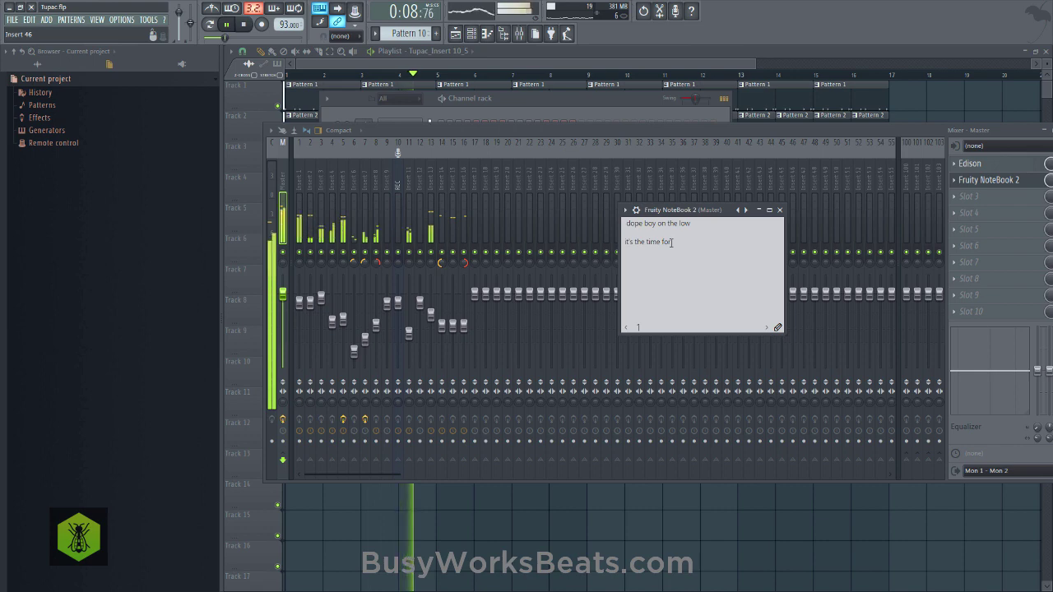
{"action": "key", "text": "Return"}
{"action": "key", "text": "Return"}
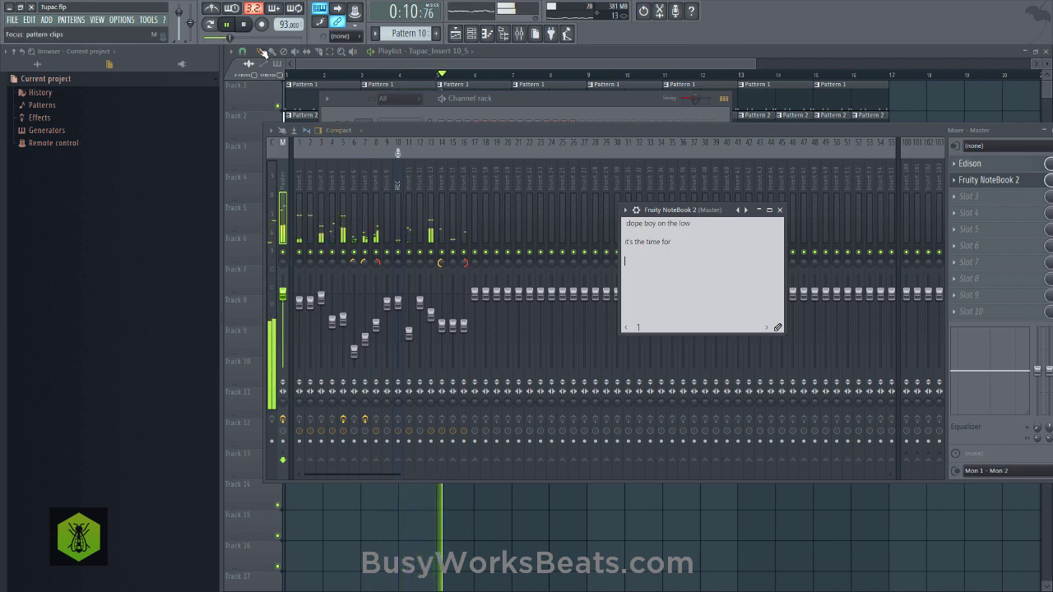
Replay the beat from the start and complete the second lyric line with "the weed smoke".
{"action": "left_click", "coordinate": [244, 25]}
{"action": "key", "text": "space"}
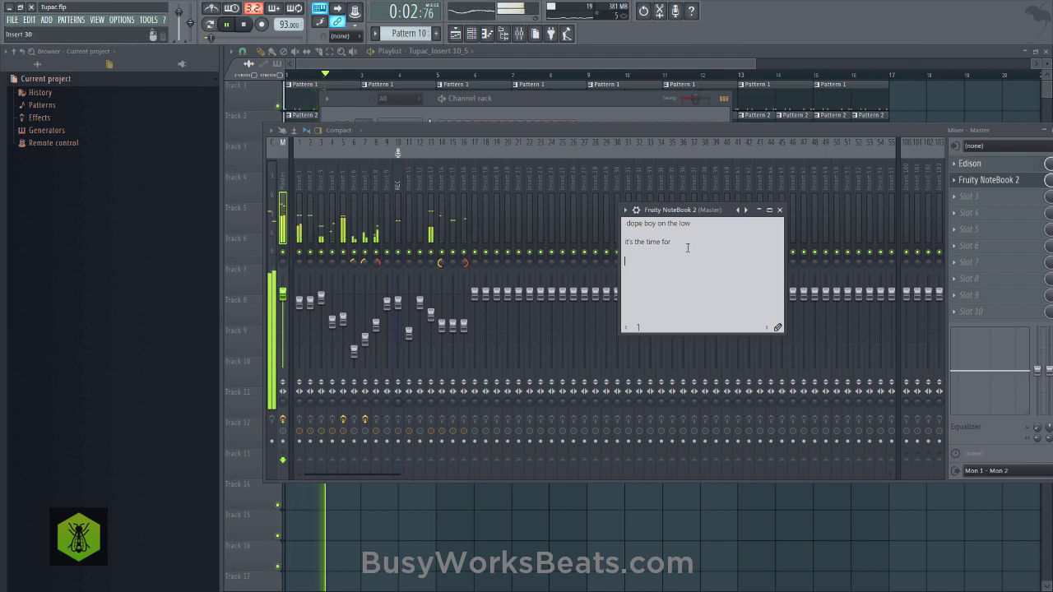
{"action": "left_click", "coordinate": [678, 241]}
{"action": "left_click", "coordinate": [242, 24]}
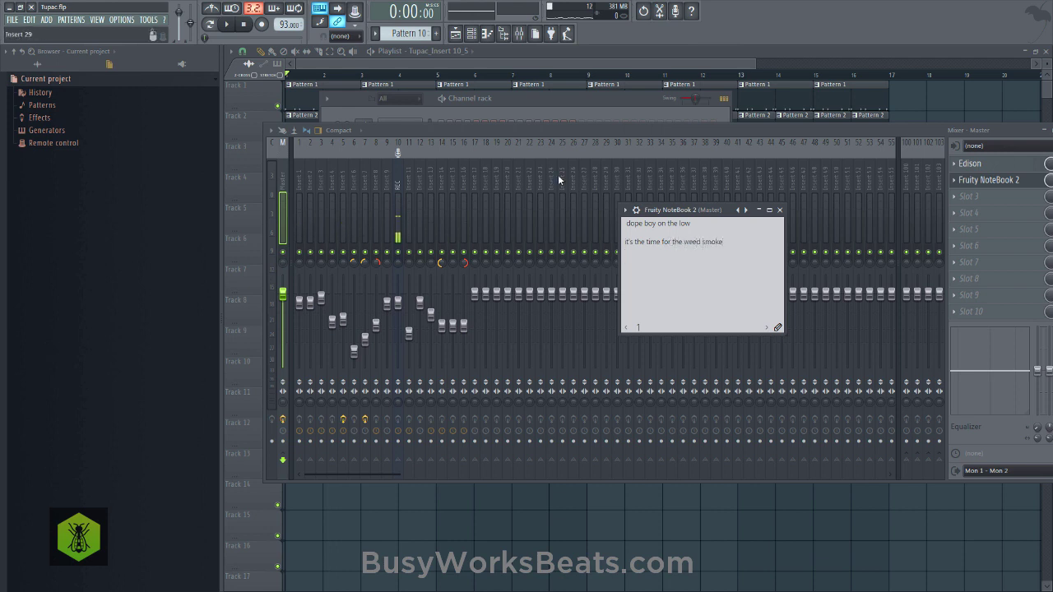
Play the beat from the start again and begin the third lyric line with "got the".
{"action": "left_click", "coordinate": [227, 24]}
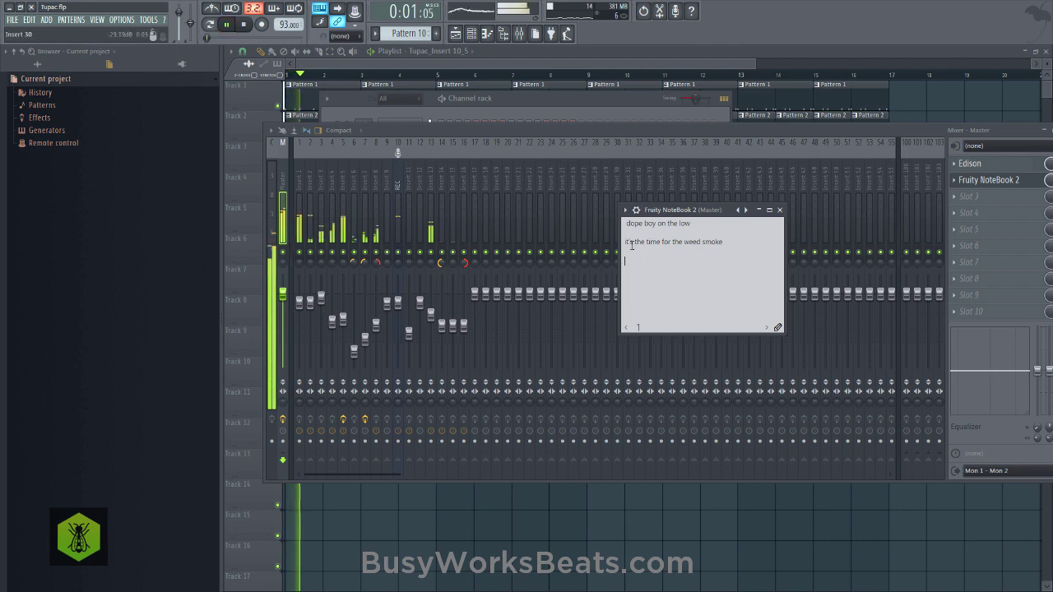
{"action": "left_click", "coordinate": [658, 261]}
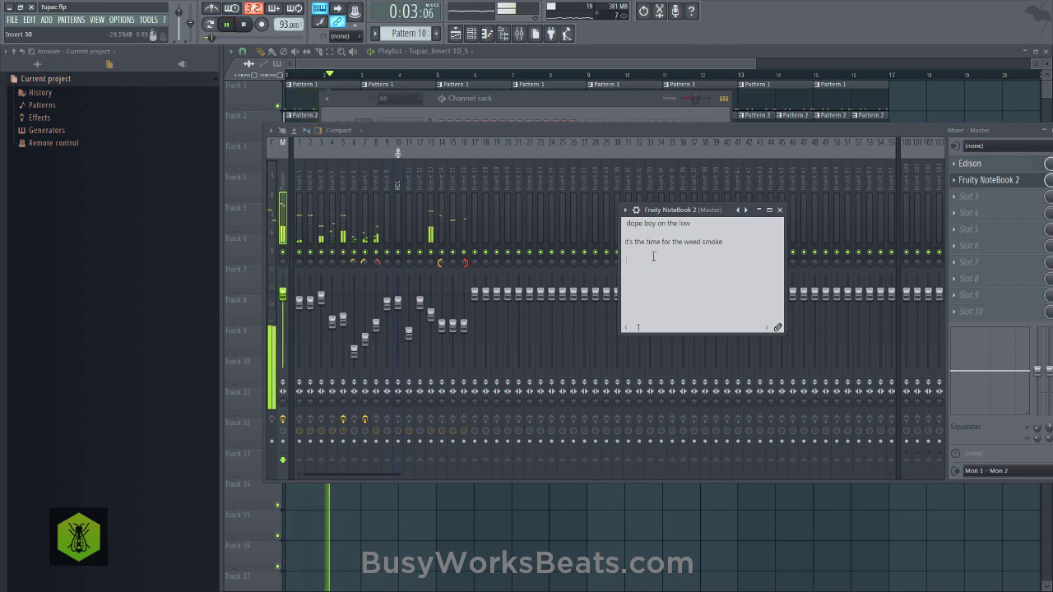
{"action": "left_click", "coordinate": [653, 256]}
{"action": "left_click", "coordinate": [632, 259]}
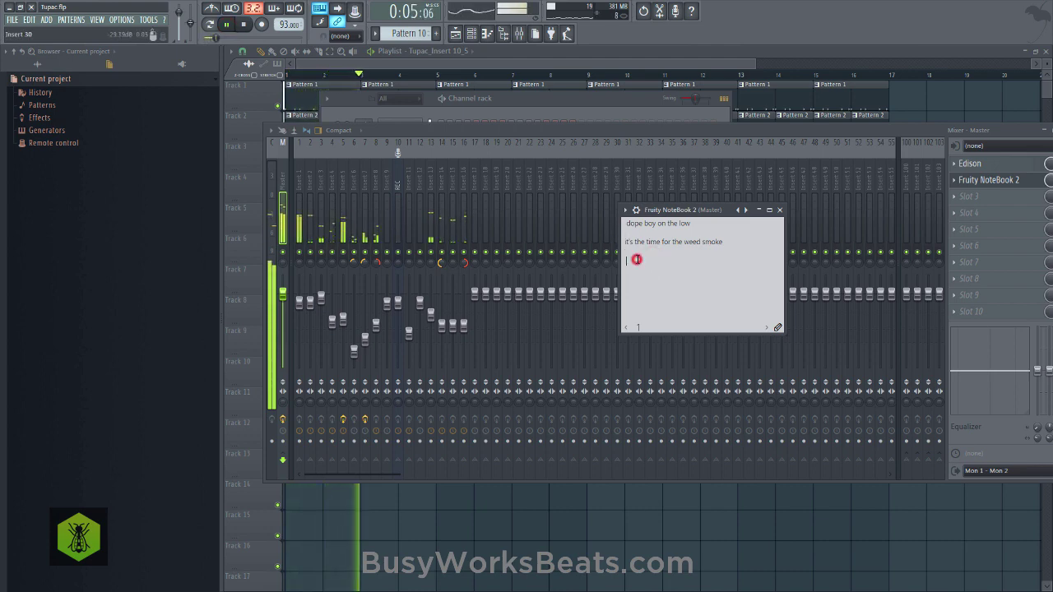
{"action": "type", "text": "got the"}
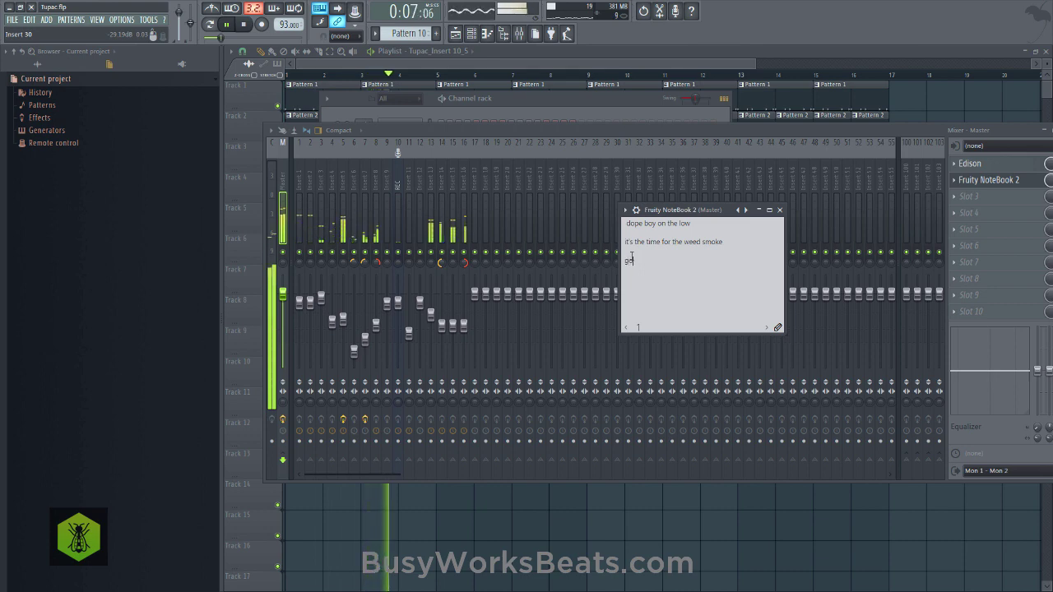
Replay the beat, set the playlist time selection from bar 2 to bar 4 and loop that section.
{"action": "left_click", "coordinate": [241, 25]}
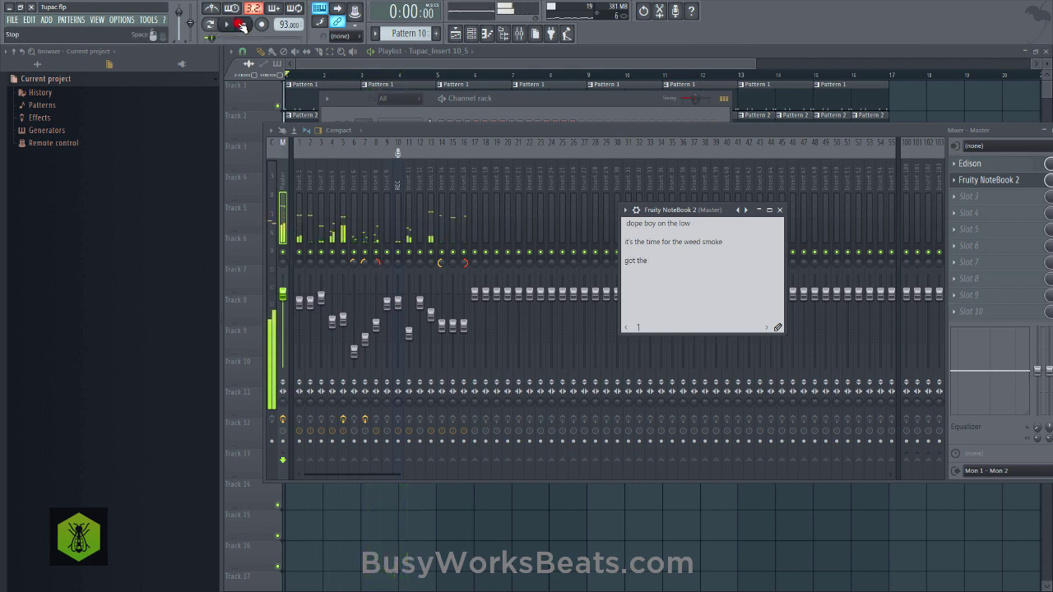
{"action": "left_click", "coordinate": [232, 26]}
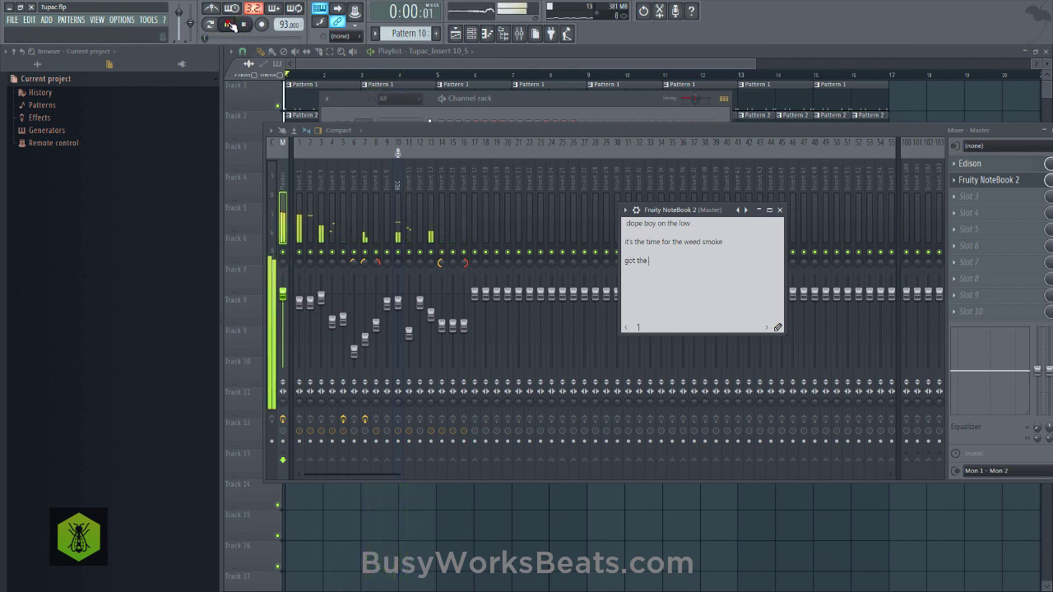
{"action": "left_click", "coordinate": [321, 64]}
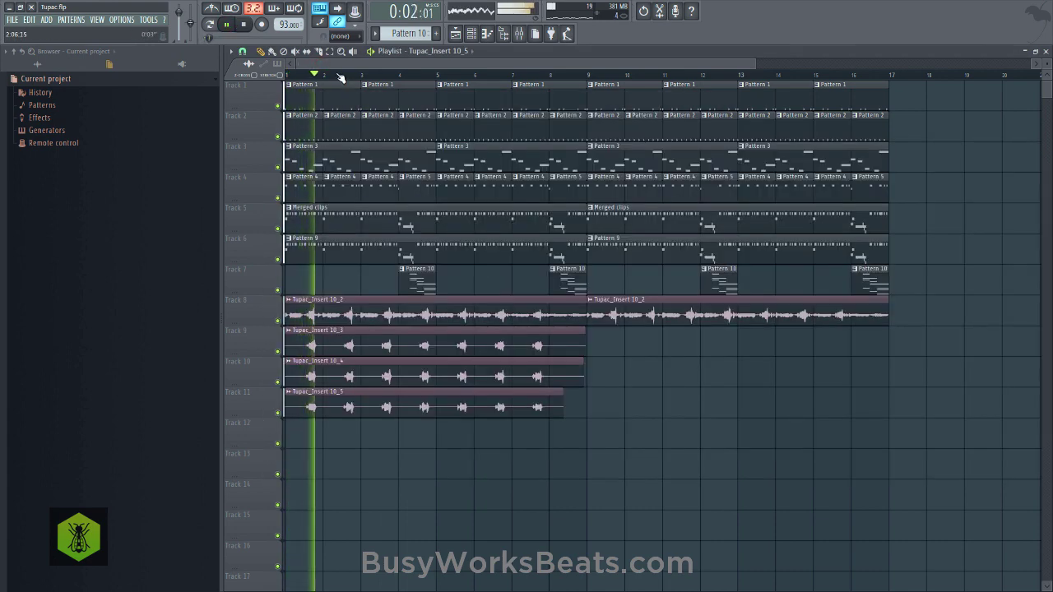
{"action": "scroll", "coordinate": [346, 79], "scroll_direction": "up", "scroll_amount": 3}
{"action": "key", "text": "space"}
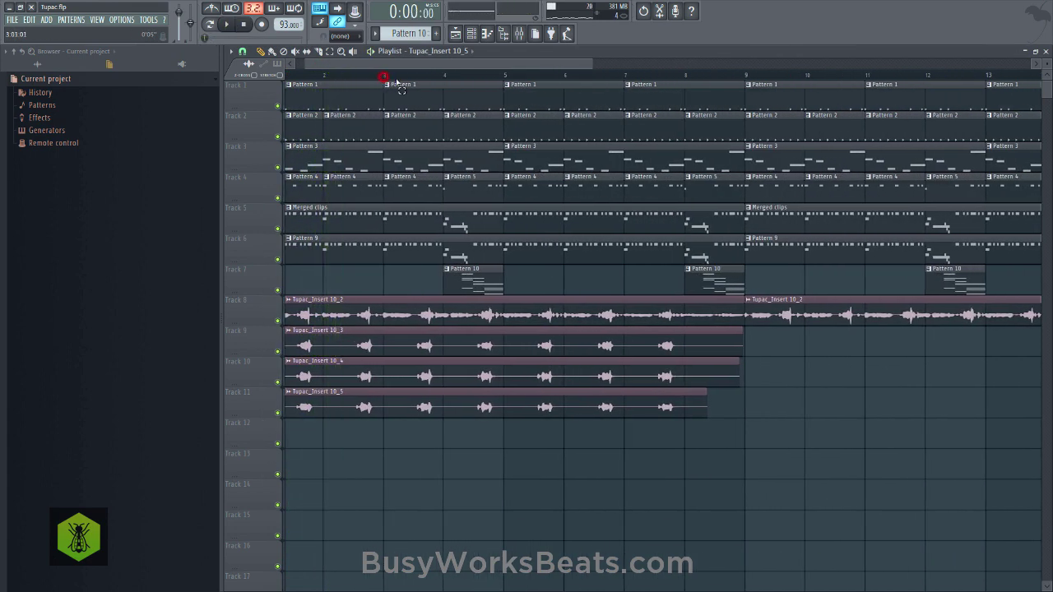
{"action": "left_click_drag", "start_coordinate": [397, 80], "coordinate": [439, 89]}
{"action": "key", "text": "space"}
{"action": "key", "text": "space"}
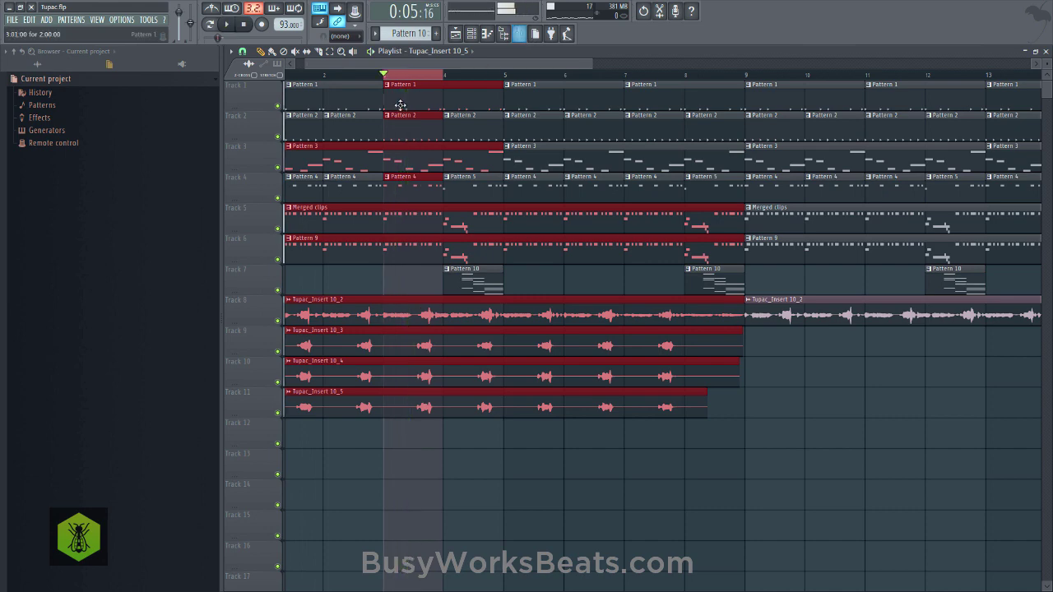
{"action": "left_click_drag", "start_coordinate": [362, 74], "coordinate": [438, 86]}
{"action": "left_click_drag", "start_coordinate": [353, 80], "coordinate": [429, 95]}
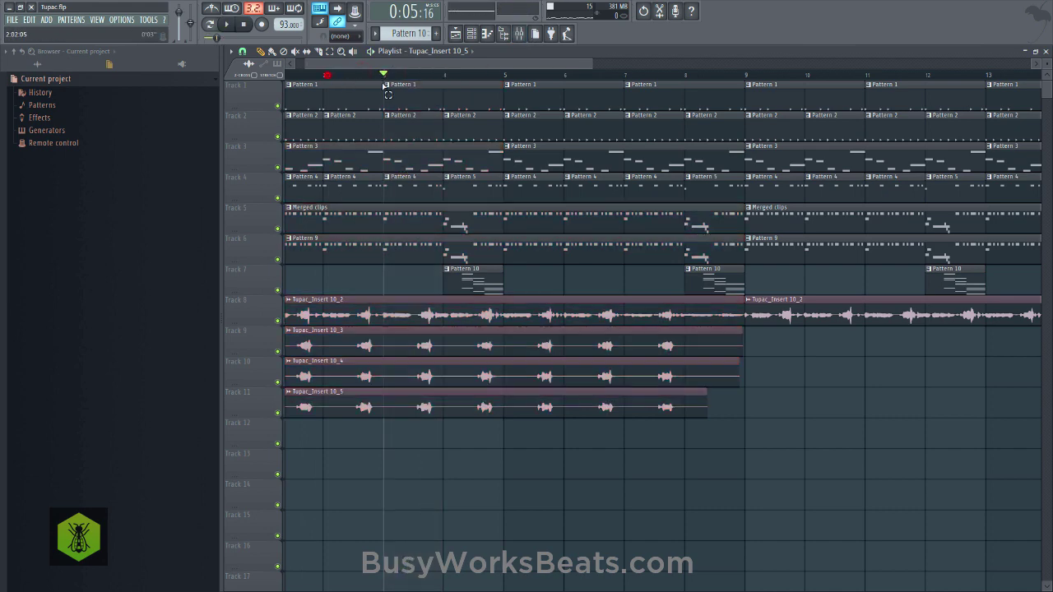
{"action": "key", "text": "space"}
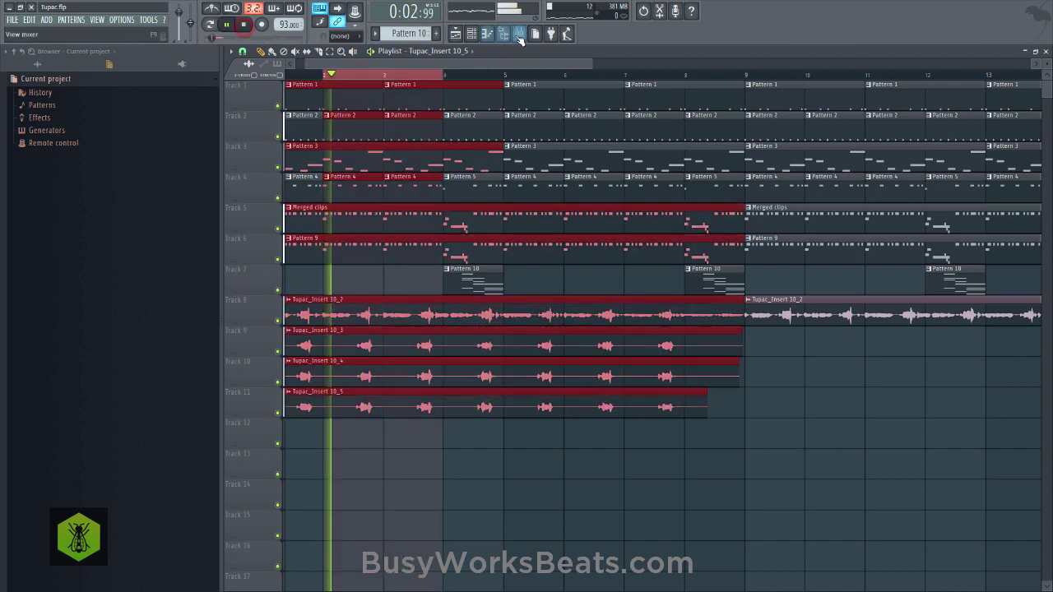
Reopen Fruity NoteBook 2 on the Master track and complete the third lyric line as "got the benz on the high way".
{"action": "left_click", "coordinate": [519, 33]}
{"action": "left_click", "coordinate": [982, 179]}
{"action": "left_click", "coordinate": [668, 260]}
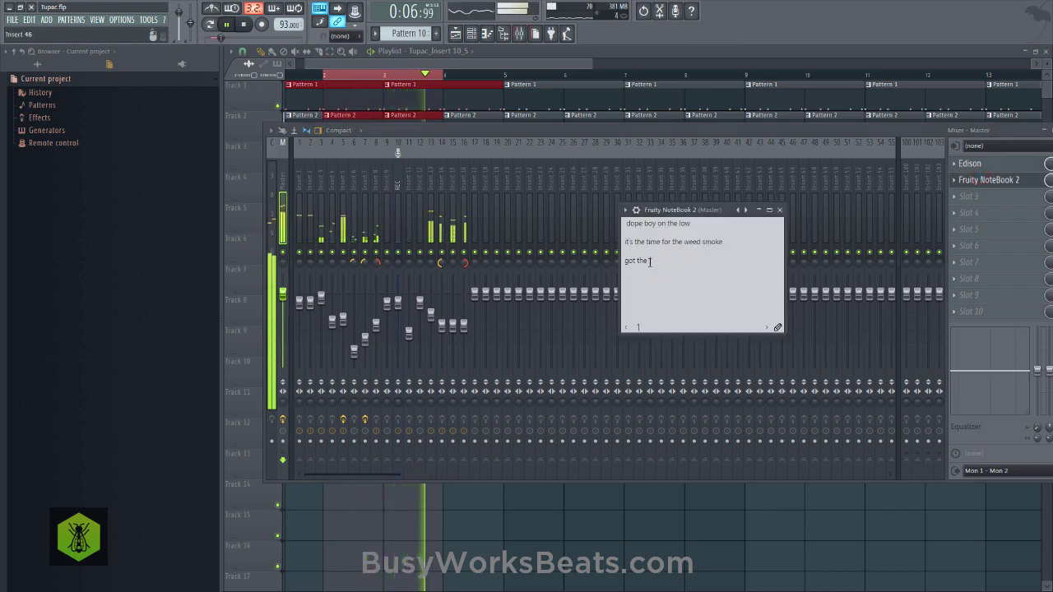
{"action": "left_click", "coordinate": [245, 25]}
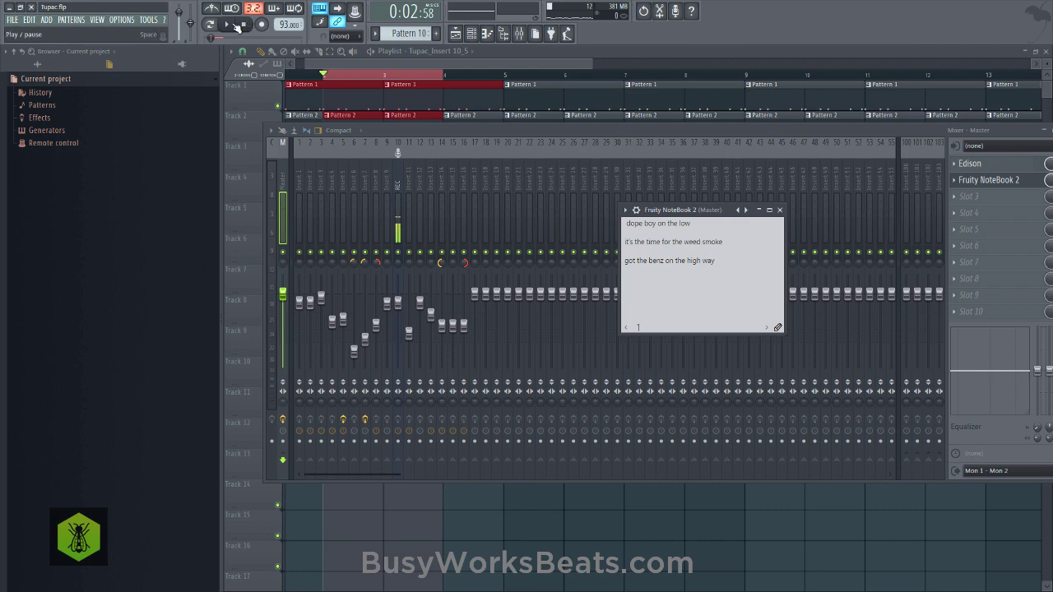
Loop the playlist from bar 3 to bar 6 and write "we got it locked all day long" as the fourth lyric line.
{"action": "left_click", "coordinate": [391, 76]}
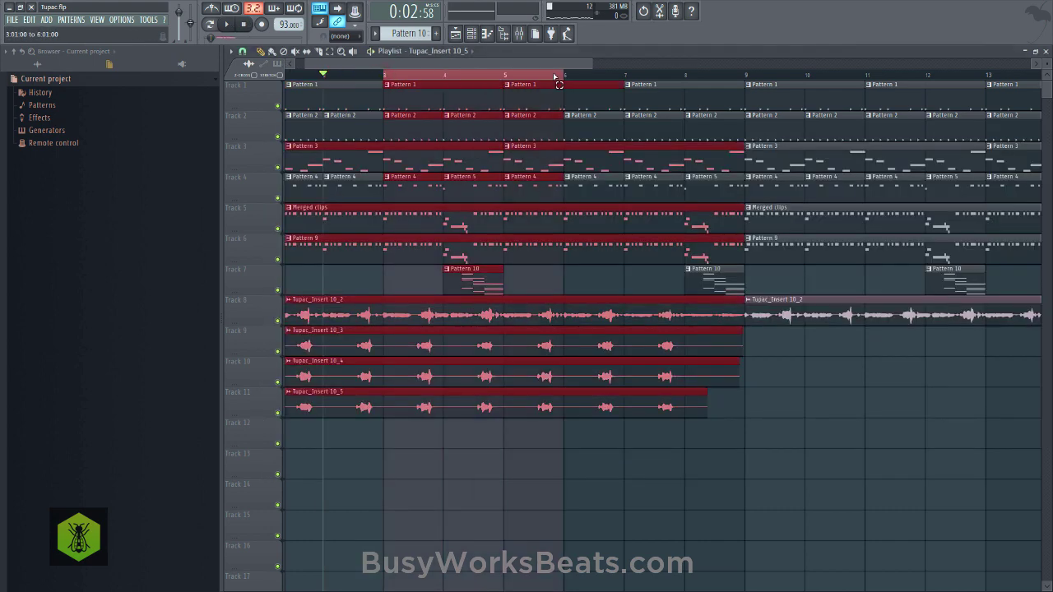
{"action": "key", "text": "space"}
{"action": "left_click", "coordinate": [521, 36]}
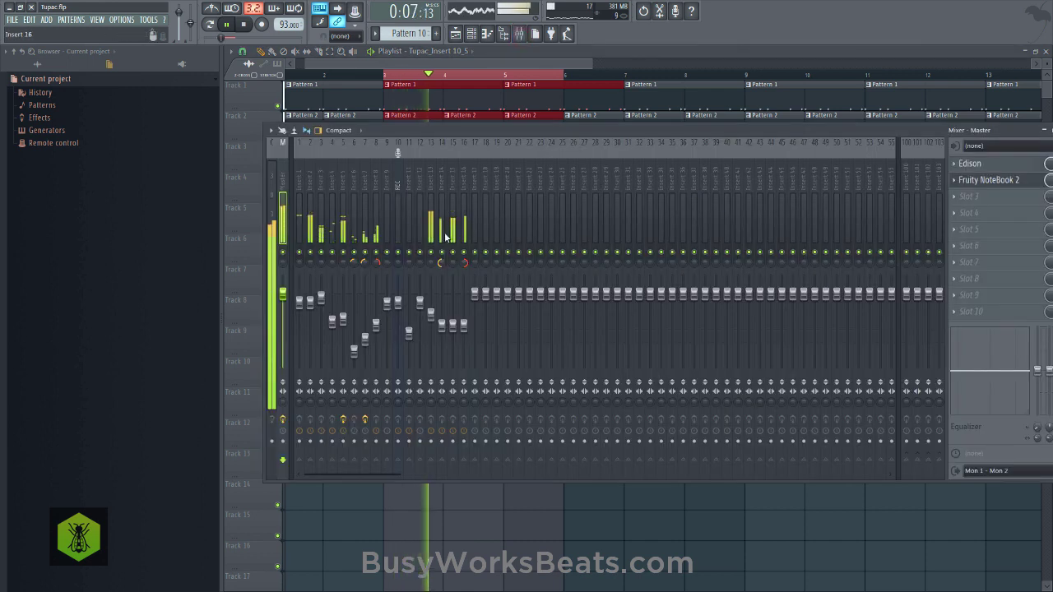
{"action": "left_click", "coordinate": [1015, 181]}
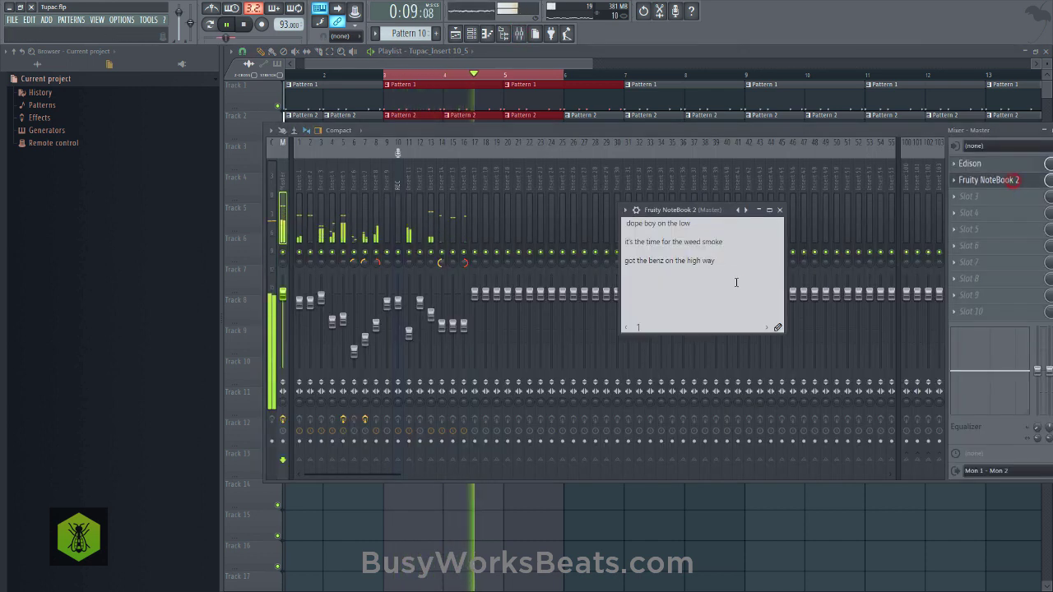
{"action": "left_click", "coordinate": [737, 281]}
{"action": "type", "text": "we got"}
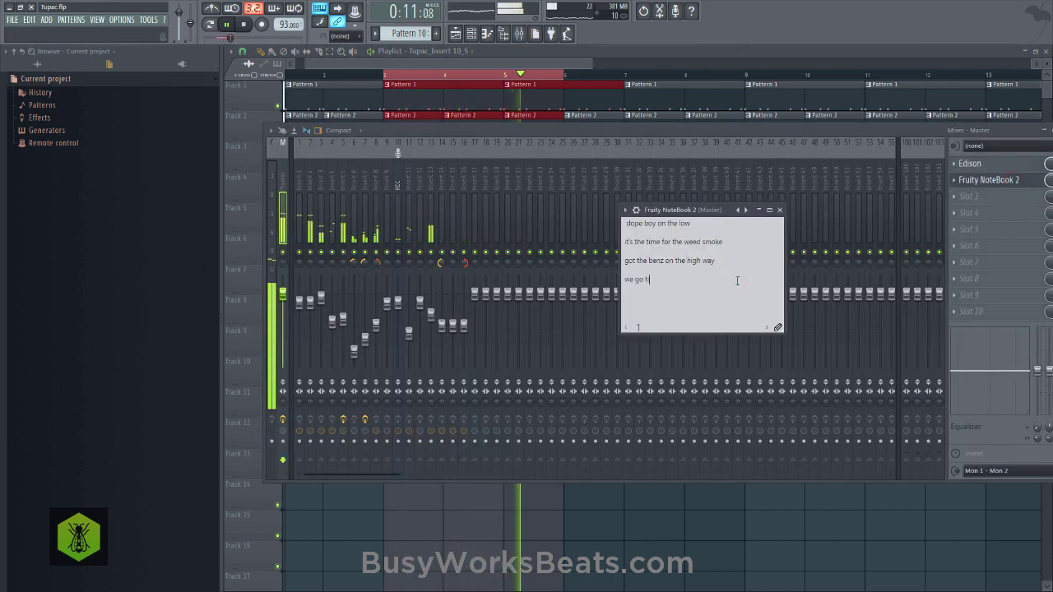
{"action": "type", "text": " it locked"}
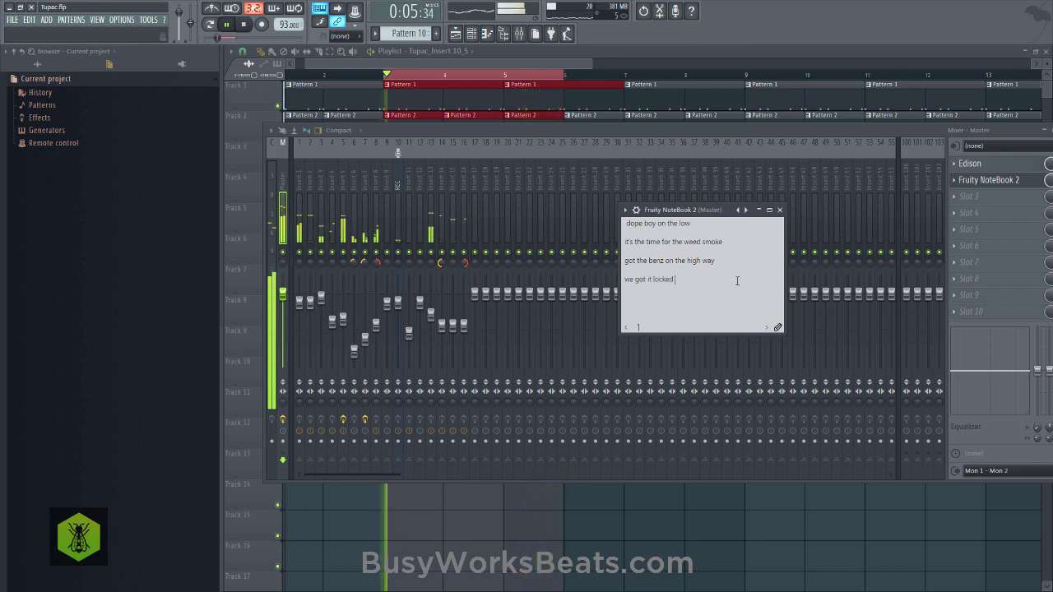
{"action": "type", "text": " all day long"}
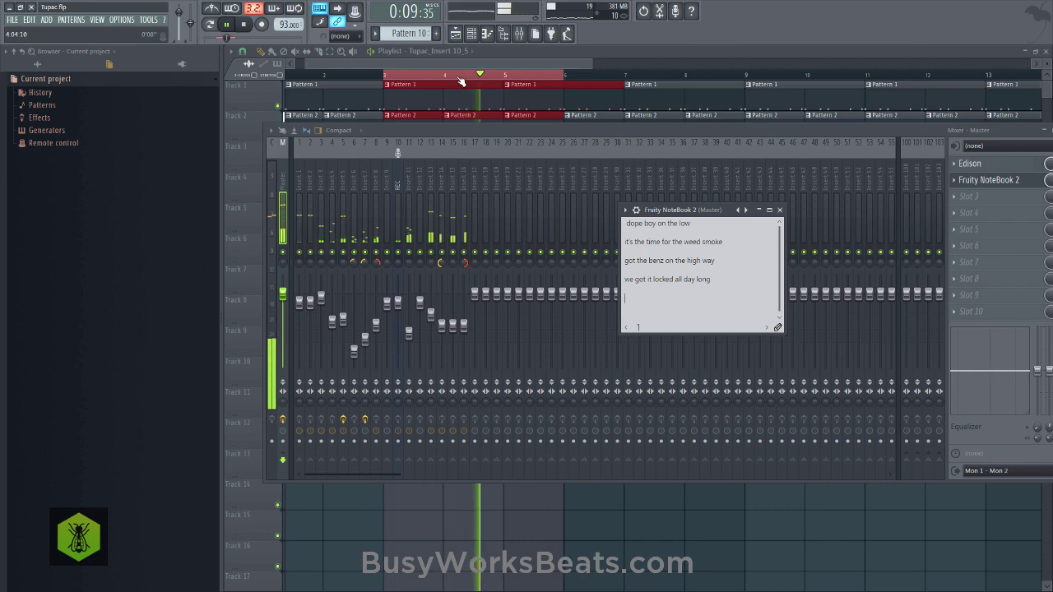
Clear the playlist time selection, stop playback and mute the vocal recording on Track 8.
{"action": "left_click", "coordinate": [368, 74], "text": "ctrl"}
{"action": "key", "text": "space"}
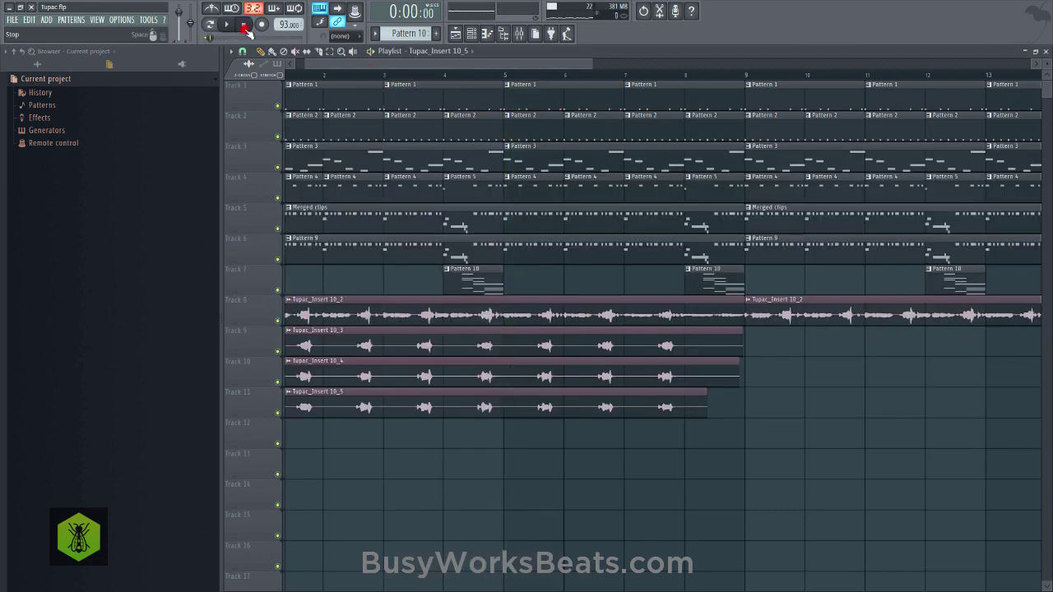
{"action": "scroll", "coordinate": [336, 76], "scroll_direction": "down", "scroll_amount": 4}
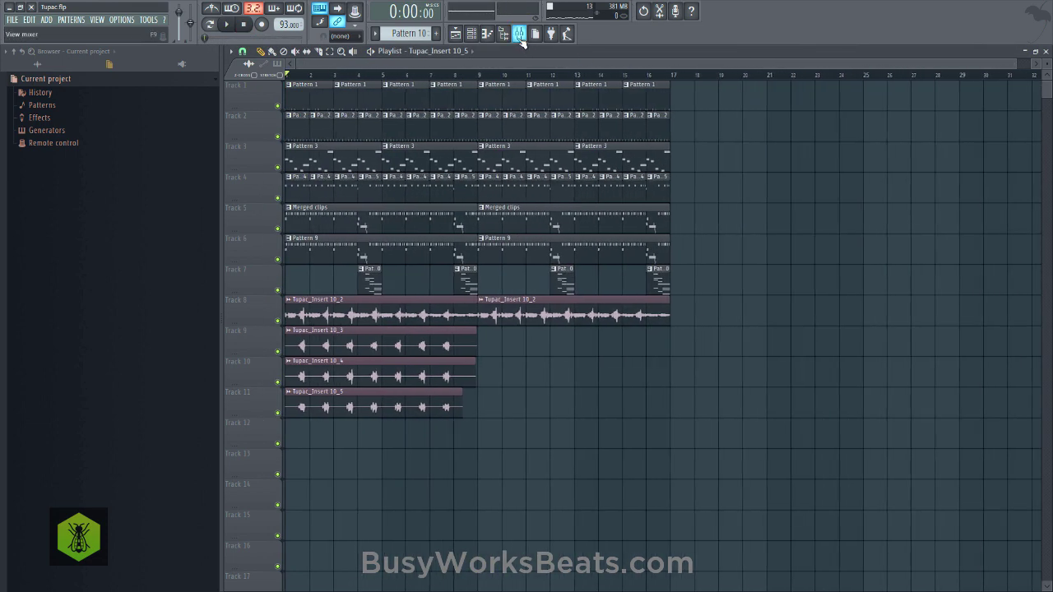
{"action": "left_click", "coordinate": [278, 319]}
Rehearse the lyrics in Fruity NoteBook 2 over the beat and change the fourth line to "we got it locked down all day".
{"action": "left_click", "coordinate": [519, 33]}
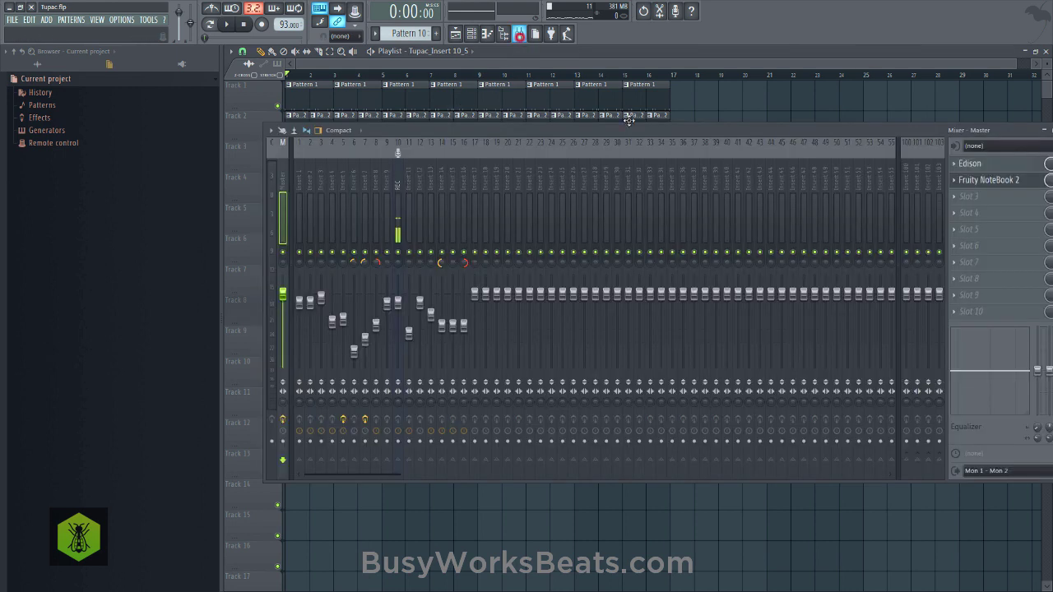
{"action": "left_click", "coordinate": [996, 181]}
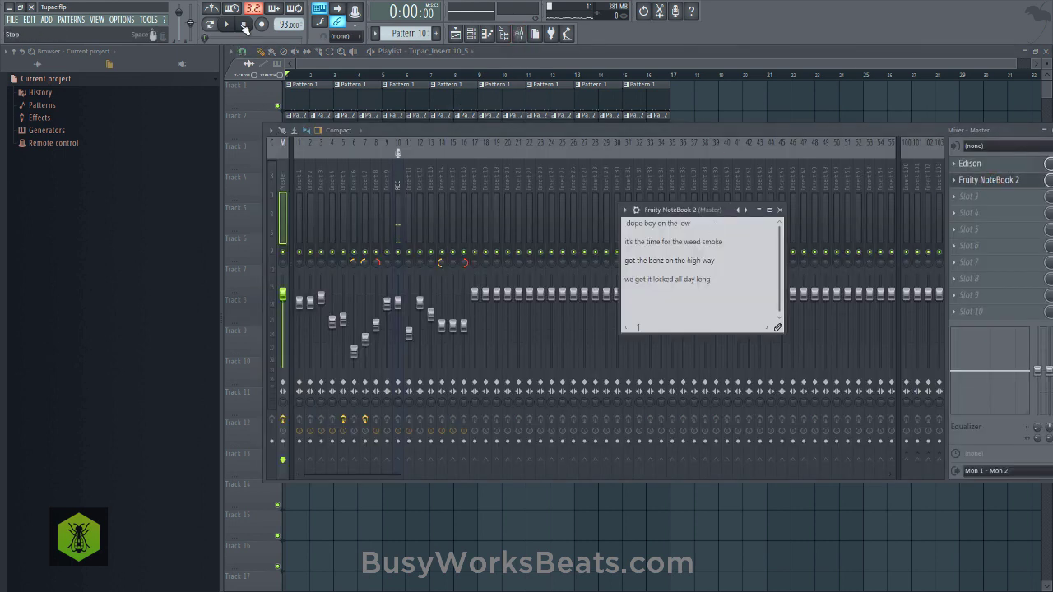
{"action": "left_click", "coordinate": [227, 25]}
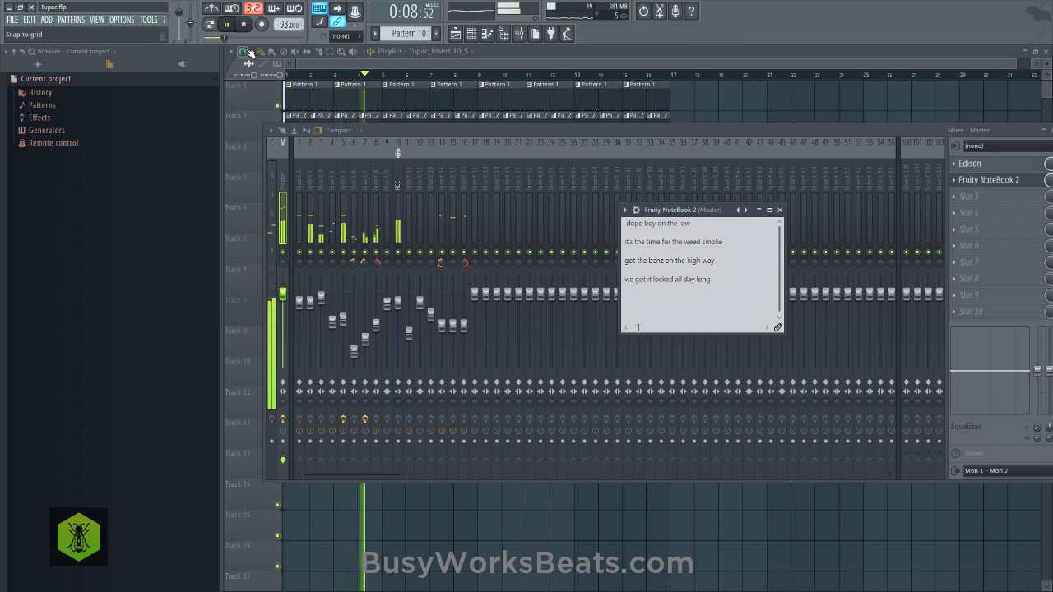
{"action": "left_click_drag", "start_coordinate": [709, 280], "coordinate": [676, 278]}
{"action": "left_click", "coordinate": [676, 280]}
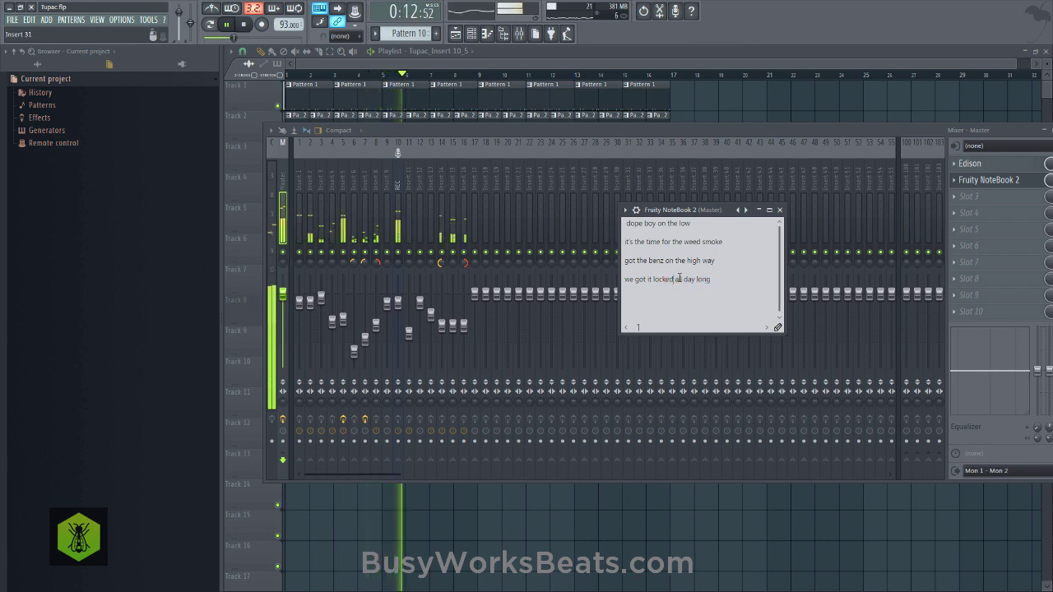
{"action": "type", "text": "down"}
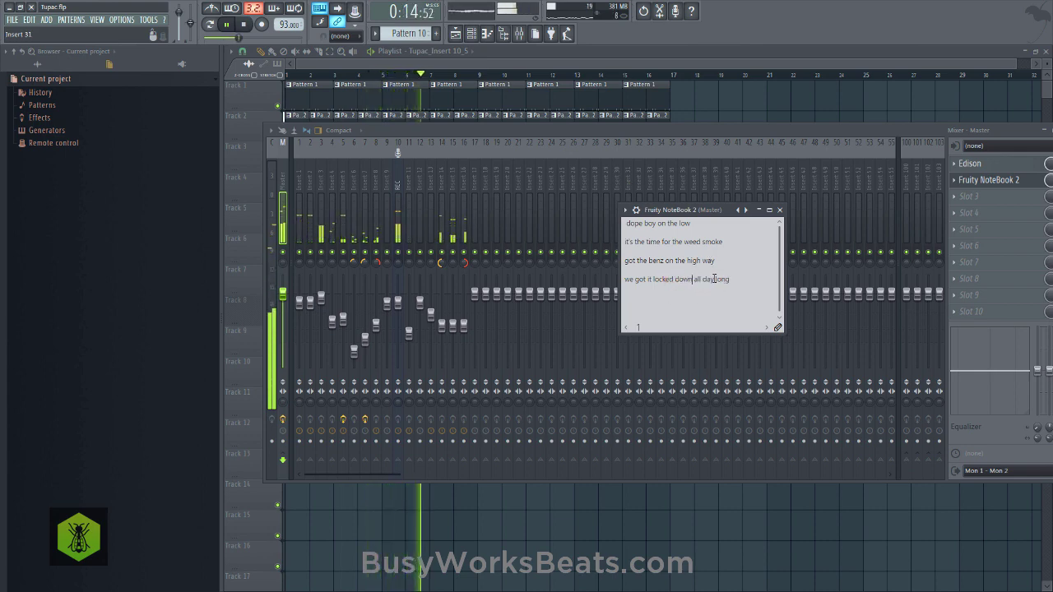
{"action": "double_click", "coordinate": [723, 280]}
{"action": "key", "text": "BackSpace"}
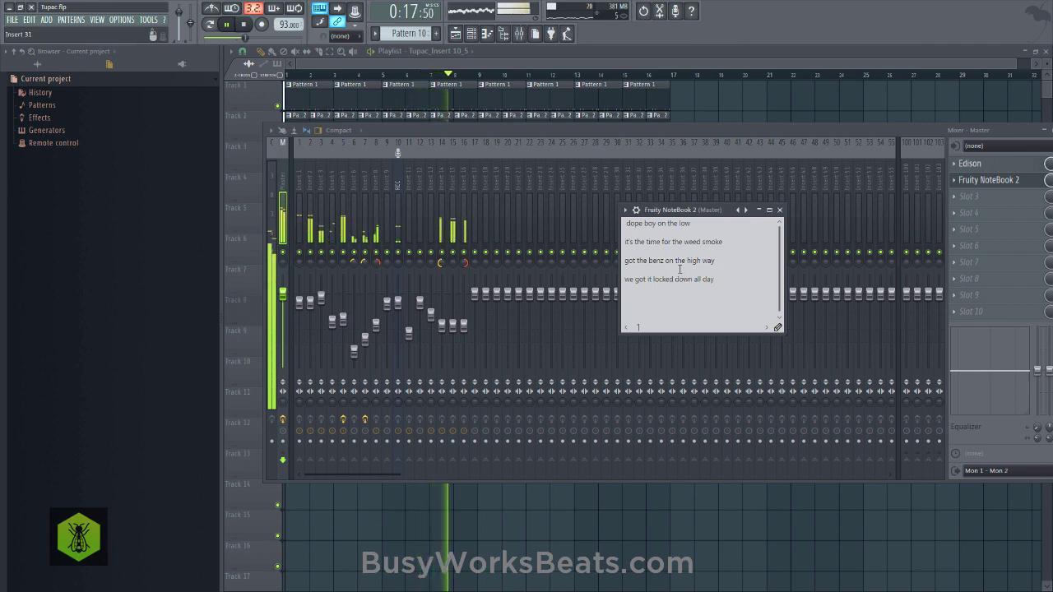
{"action": "left_click", "coordinate": [243, 24]}
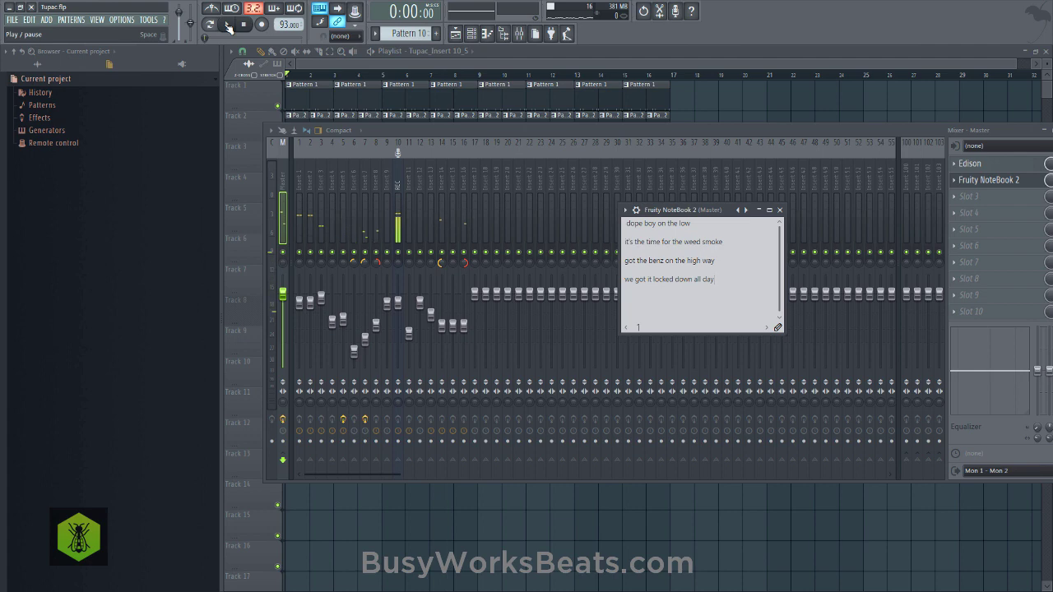
Rehearse the lyrics over the beat from the start, stop playback and arm the REC mixer track for disk recording.
{"action": "left_click", "coordinate": [228, 27]}
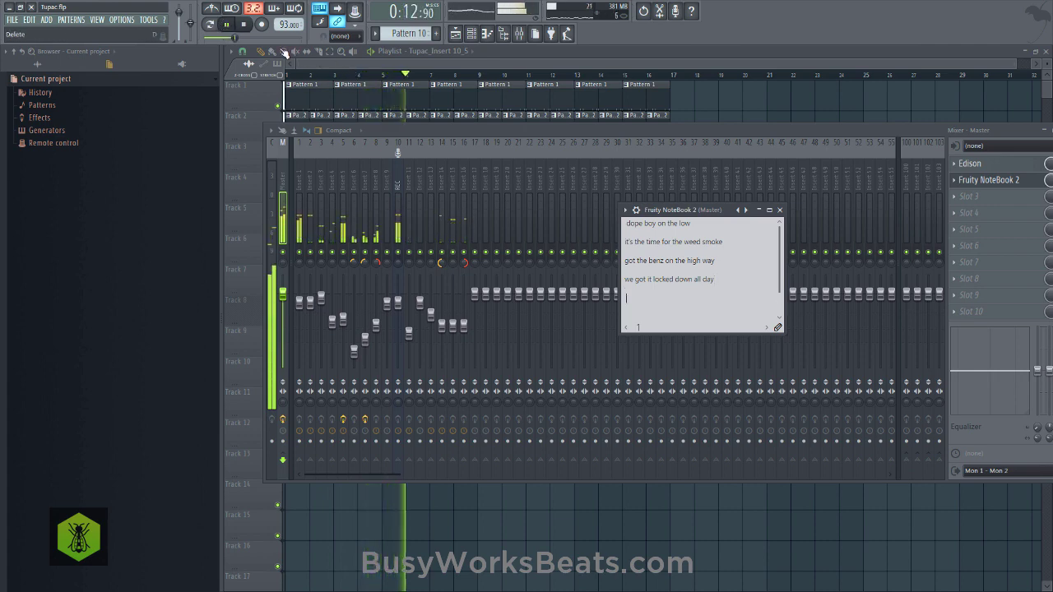
{"action": "left_click", "coordinate": [246, 26]}
{"action": "left_click", "coordinate": [402, 170]}
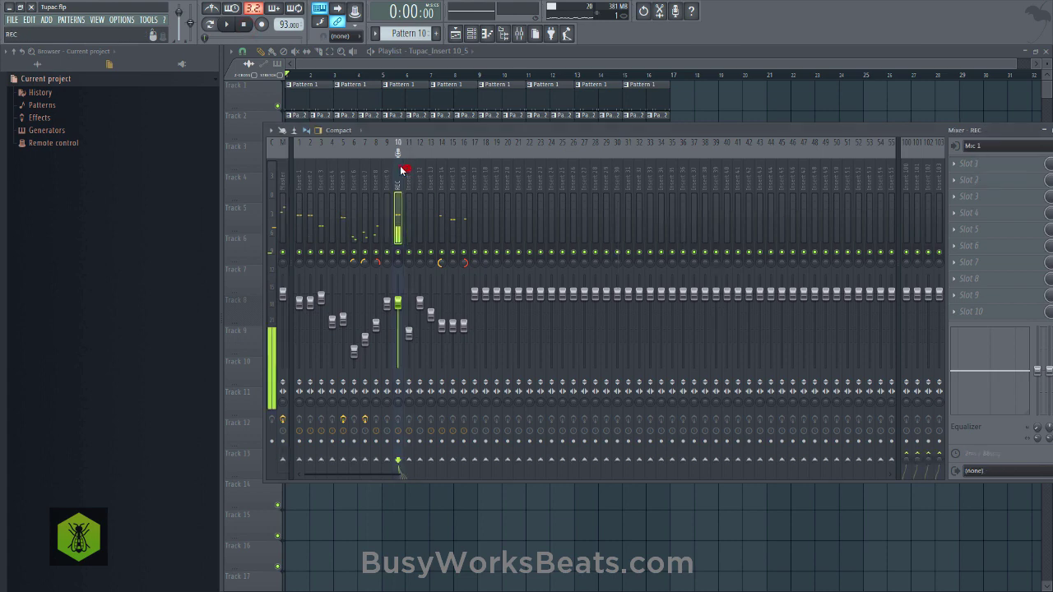
{"action": "left_click", "coordinate": [398, 442]}
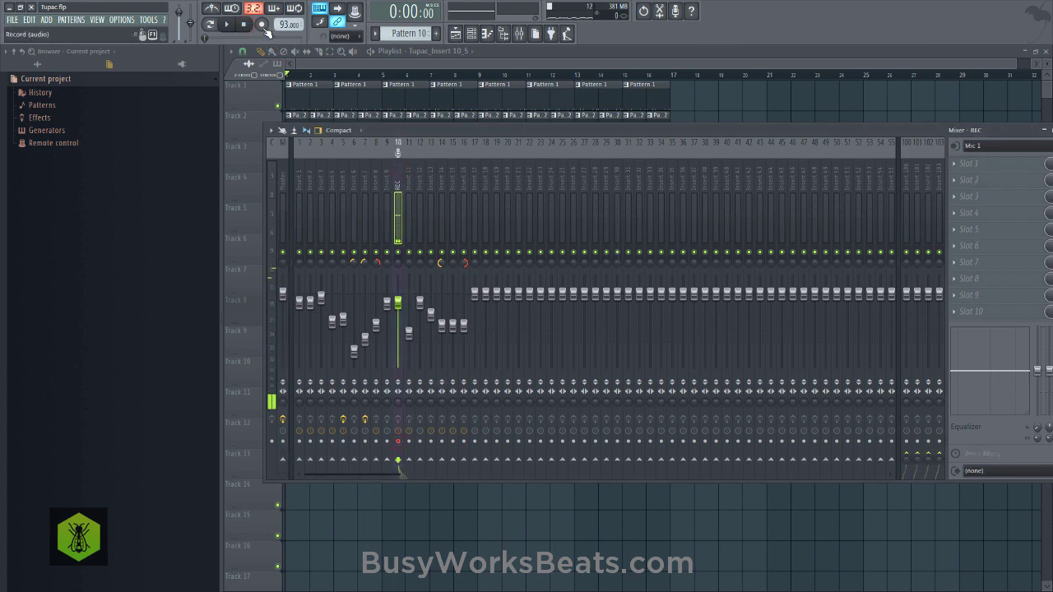
{"action": "left_click", "coordinate": [263, 26]}
Restore the playlist to a smaller window, reopen Fruity NoteBook 2 from the Master track and place the lyrics beside the narrowed playlist.
{"action": "left_click", "coordinate": [1037, 54]}
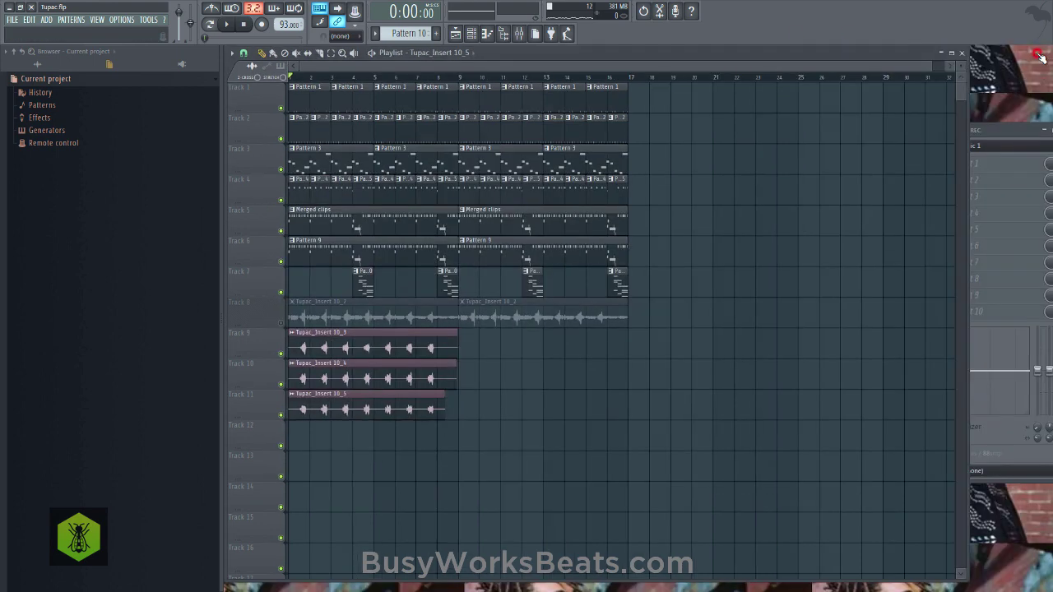
{"action": "left_click", "coordinate": [991, 133]}
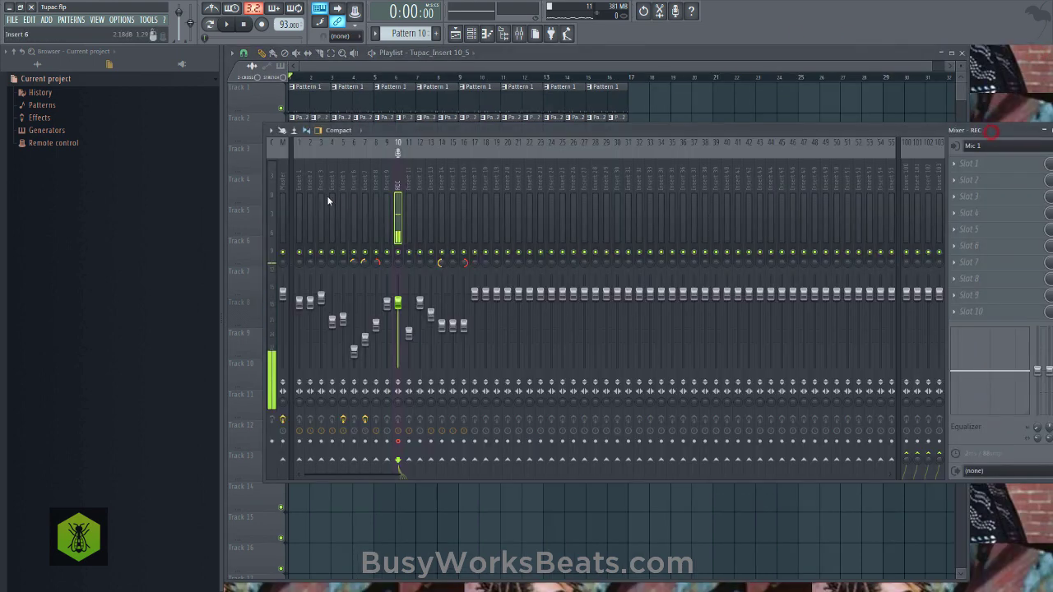
{"action": "left_click", "coordinate": [282, 182]}
{"action": "left_click", "coordinate": [1004, 183]}
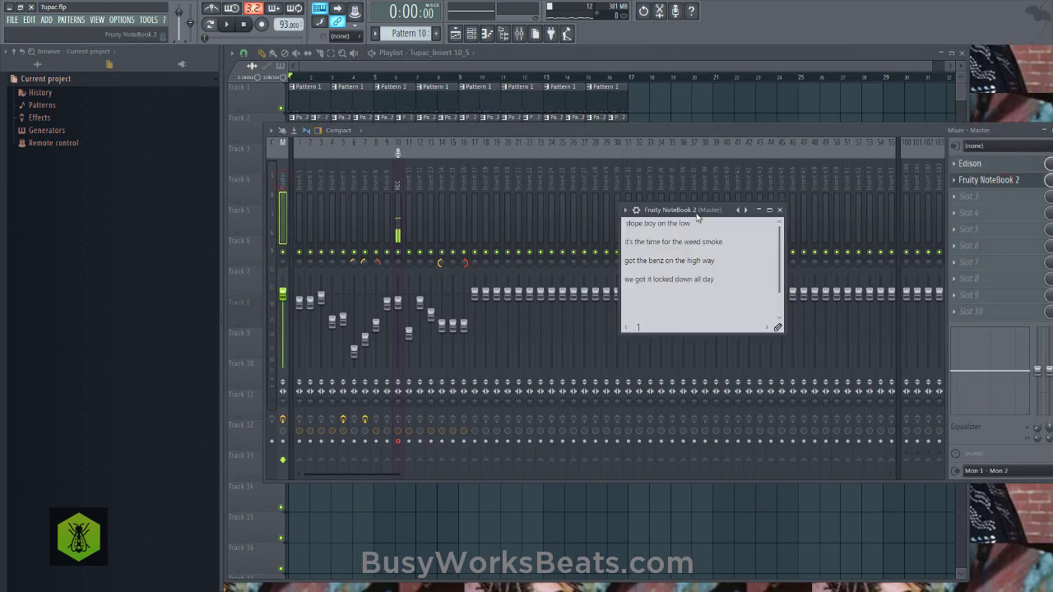
{"action": "left_click_drag", "start_coordinate": [697, 216], "coordinate": [964, 60]}
{"action": "left_click", "coordinate": [874, 55]}
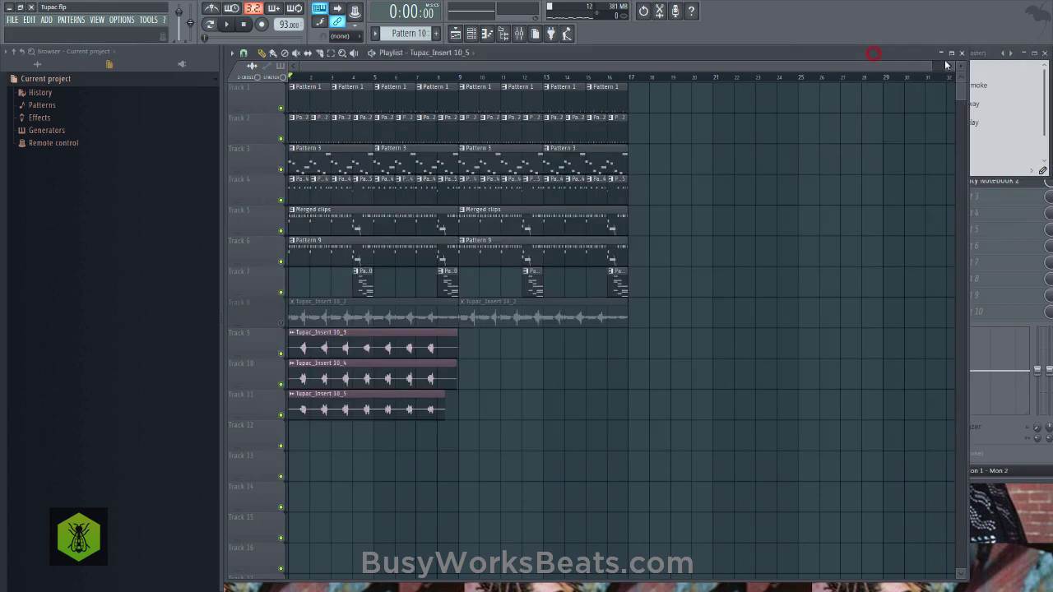
{"action": "left_click", "coordinate": [952, 54]}
{"action": "left_click", "coordinate": [1035, 52]}
{"action": "left_click_drag", "start_coordinate": [969, 63], "coordinate": [880, 84]}
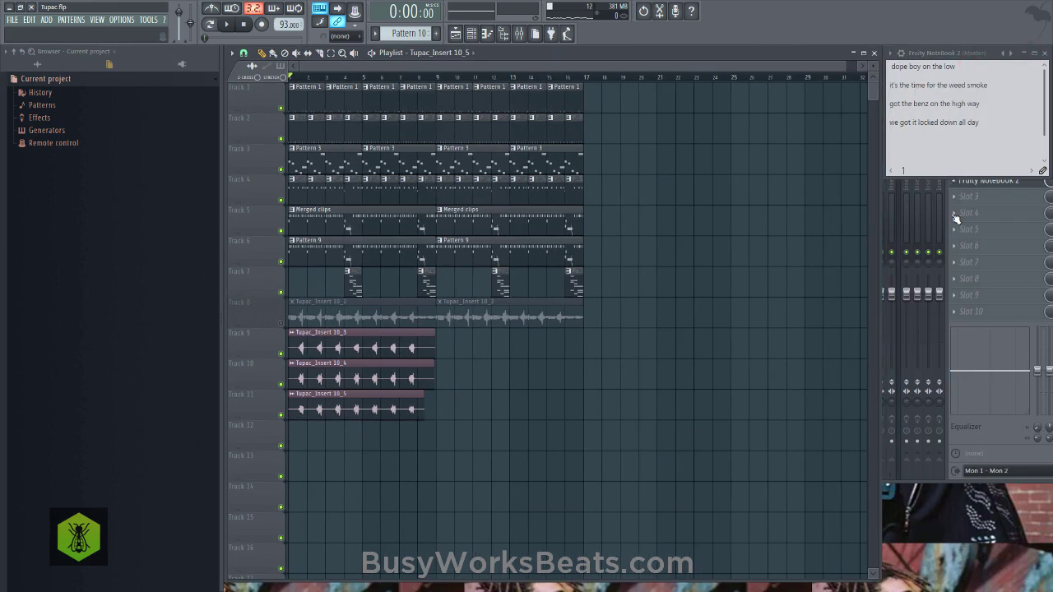
Extend the playlist window downward and select the REC track in the mixer.
{"action": "left_click", "coordinate": [994, 422]}
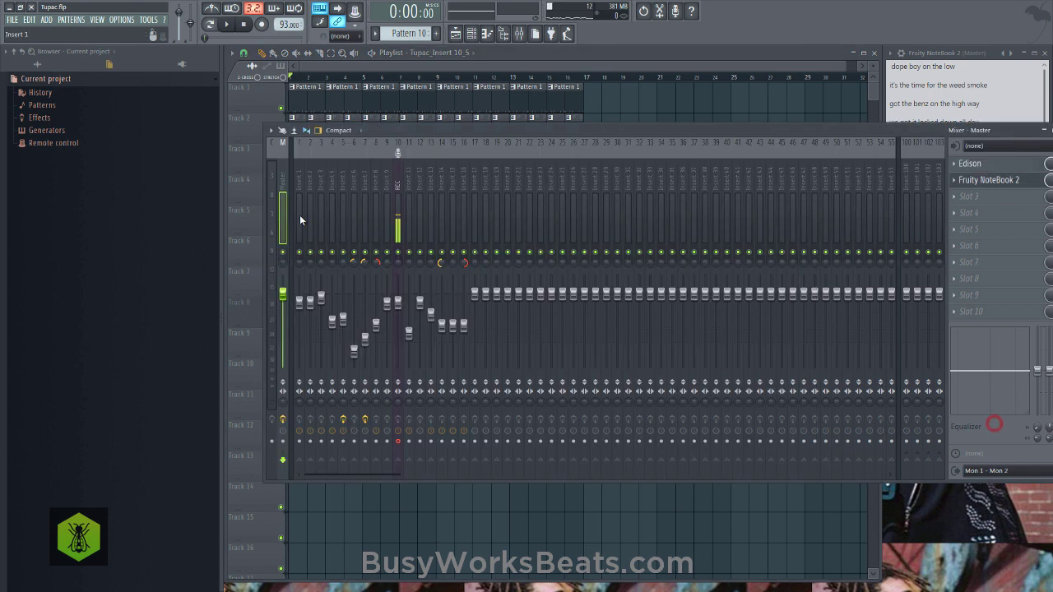
{"action": "left_click", "coordinate": [399, 176]}
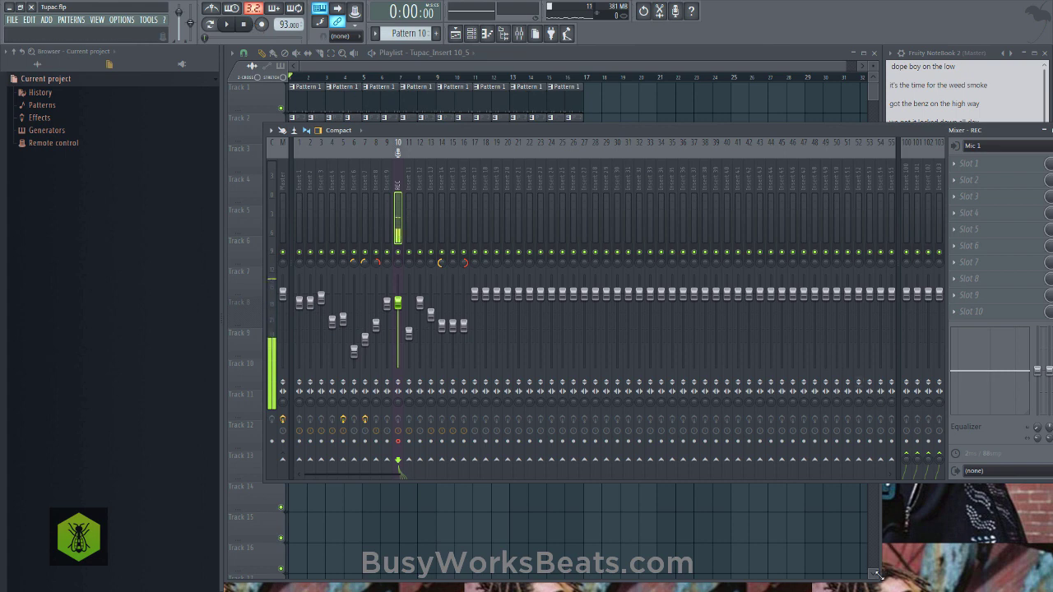
{"action": "left_click_drag", "start_coordinate": [879, 575], "coordinate": [880, 589]}
{"action": "left_click", "coordinate": [946, 59]}
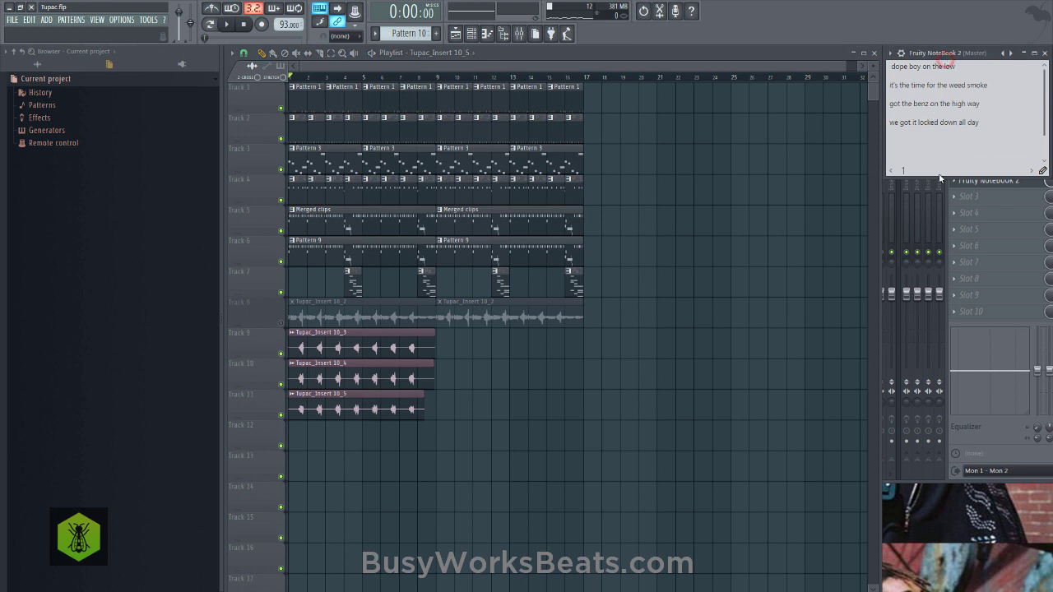
{"action": "left_click", "coordinate": [977, 427]}
{"action": "left_click", "coordinate": [399, 165]}
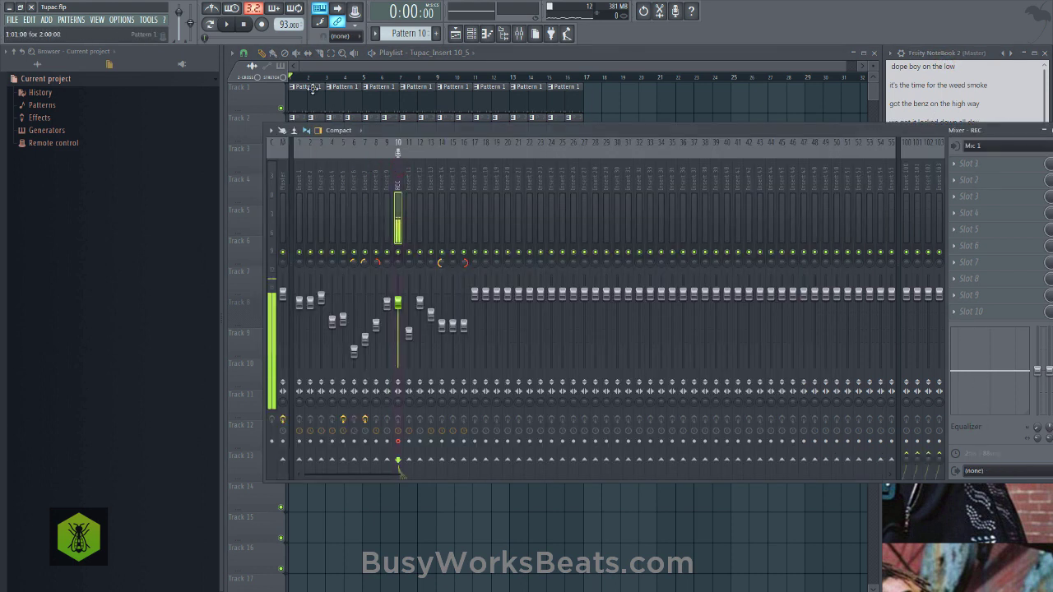
Enable recording, dismiss the recording options and move the mixer down so all four lyric lines stay readable.
{"action": "left_click", "coordinate": [261, 25]}
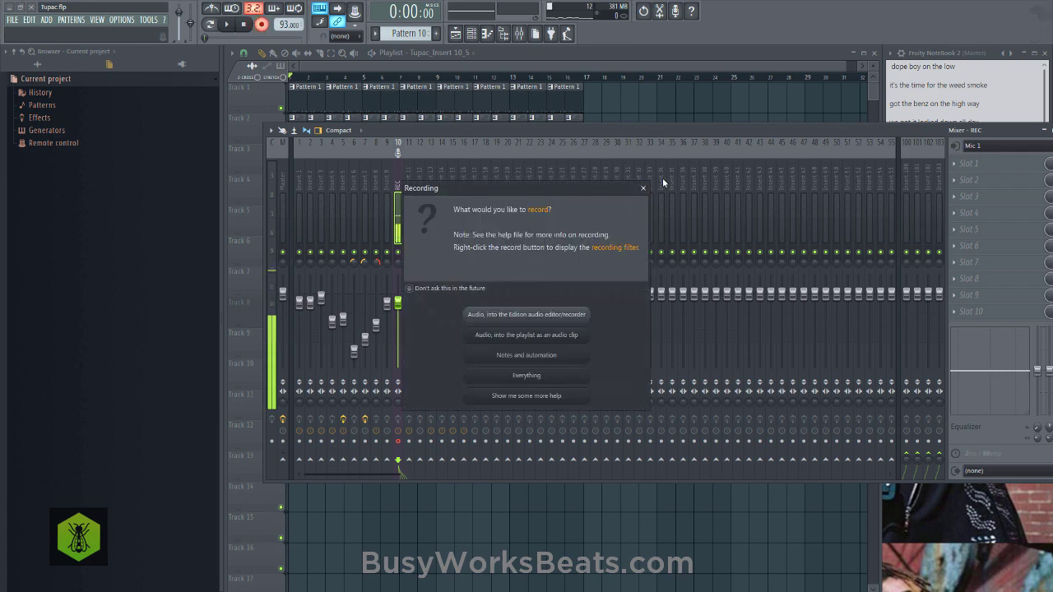
{"action": "left_click", "coordinate": [643, 189]}
{"action": "left_click_drag", "start_coordinate": [922, 133], "coordinate": [914, 191]}
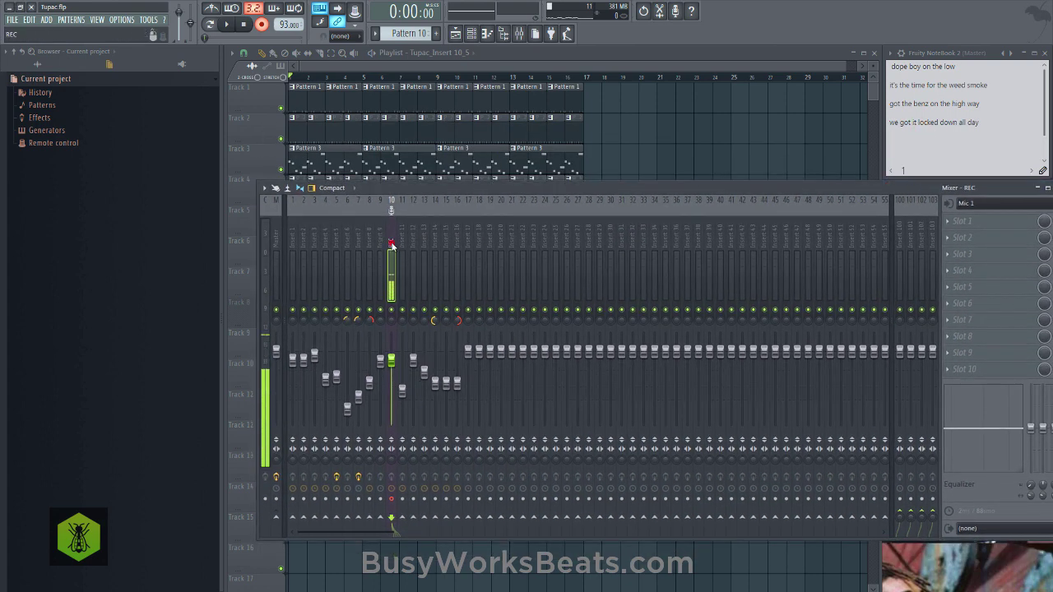
Record a vocal take of about four bars from the REC track into the playlist as an audio clip.
{"action": "left_click", "coordinate": [260, 25]}
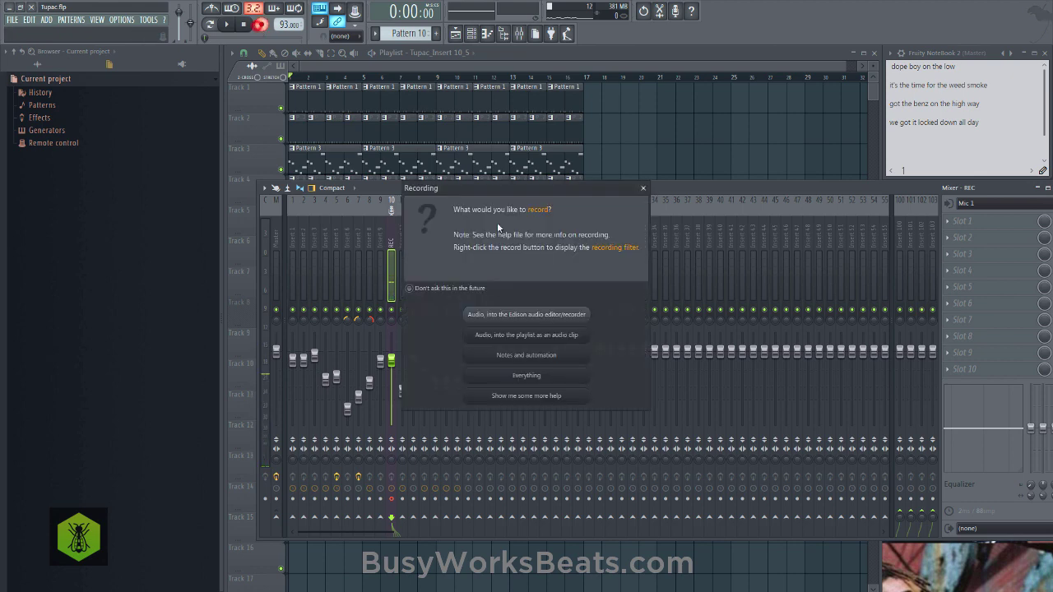
{"action": "left_click", "coordinate": [539, 334]}
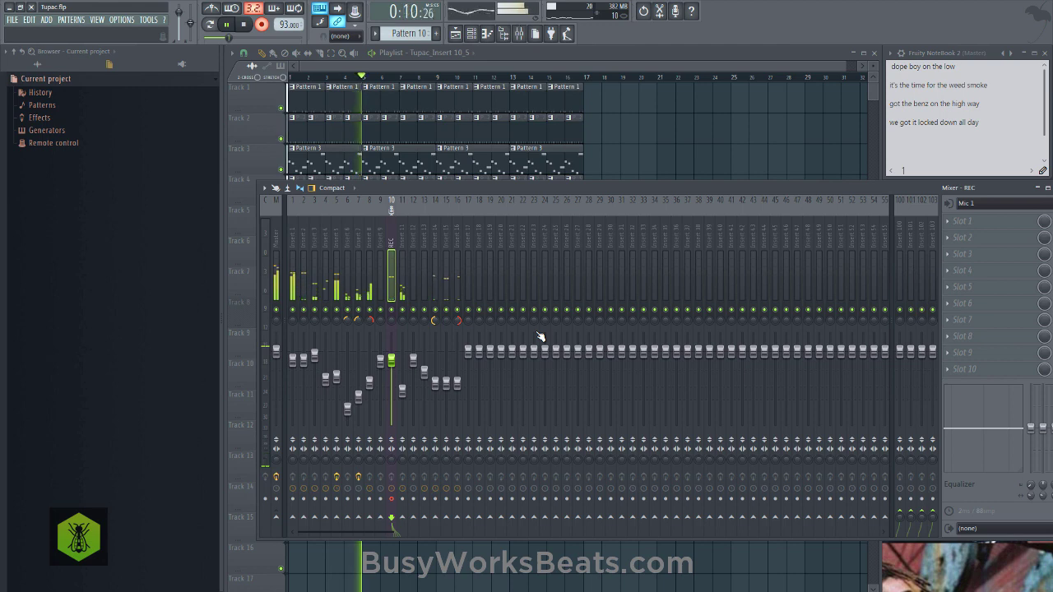
{"action": "left_click", "coordinate": [244, 25]}
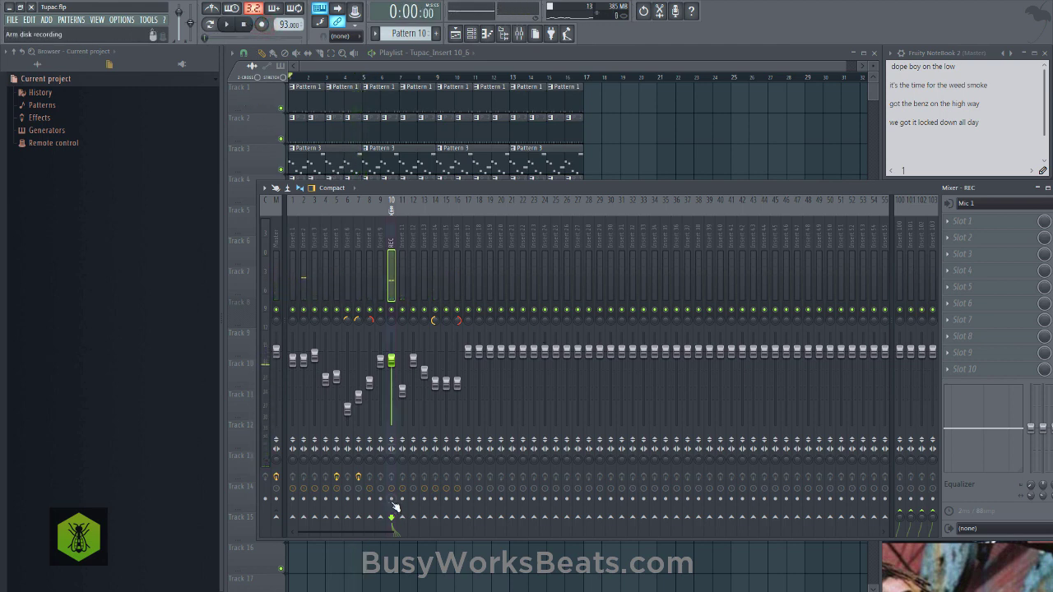
Re-arm the REC track and record a second vocal take of about eight bars into the playlist as an audio clip.
{"action": "left_click", "coordinate": [261, 25]}
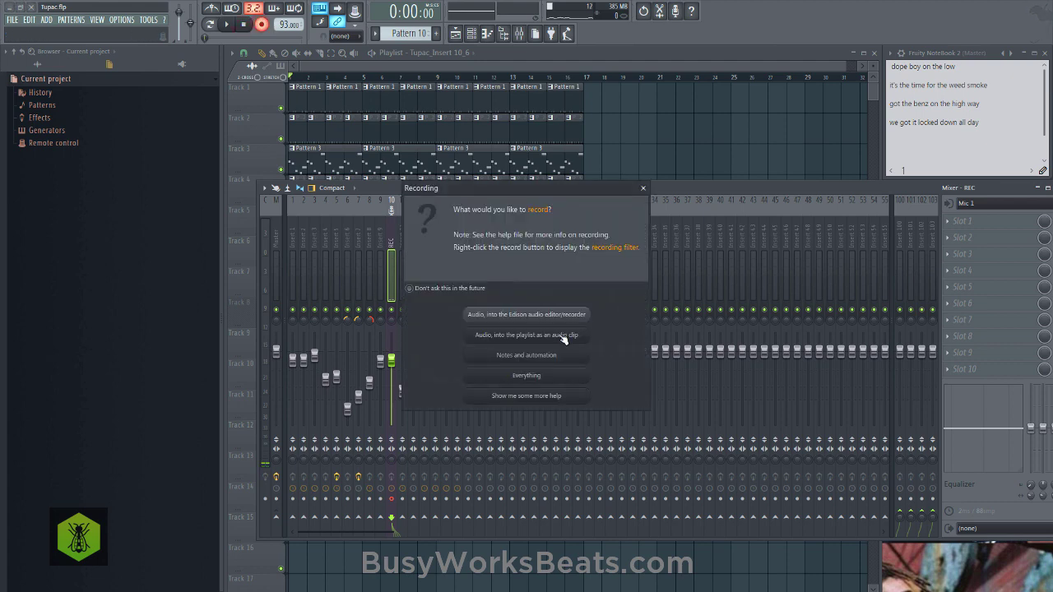
{"action": "left_click", "coordinate": [565, 337]}
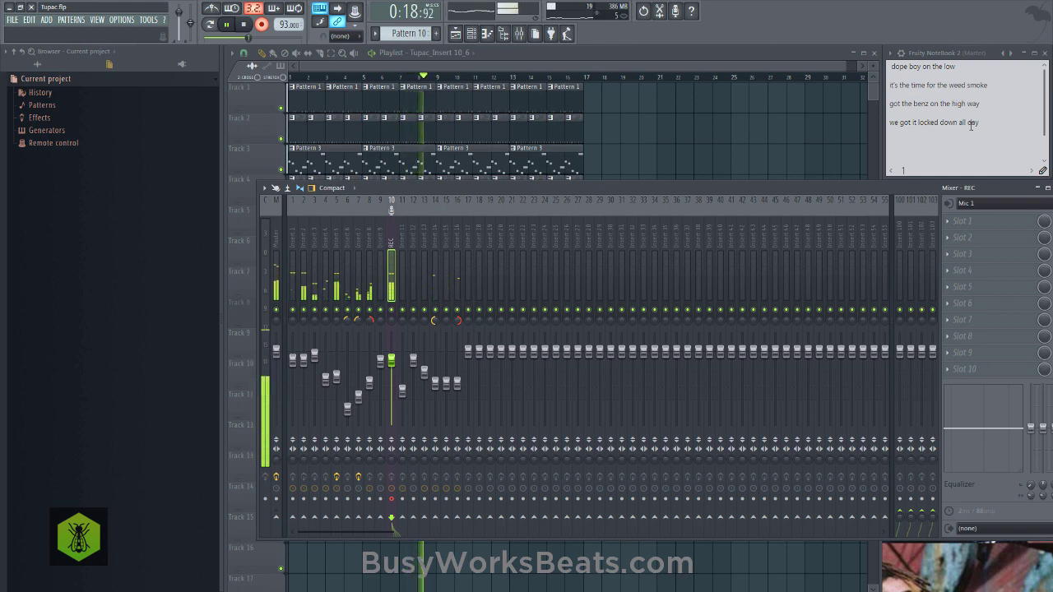
{"action": "key", "text": "space"}
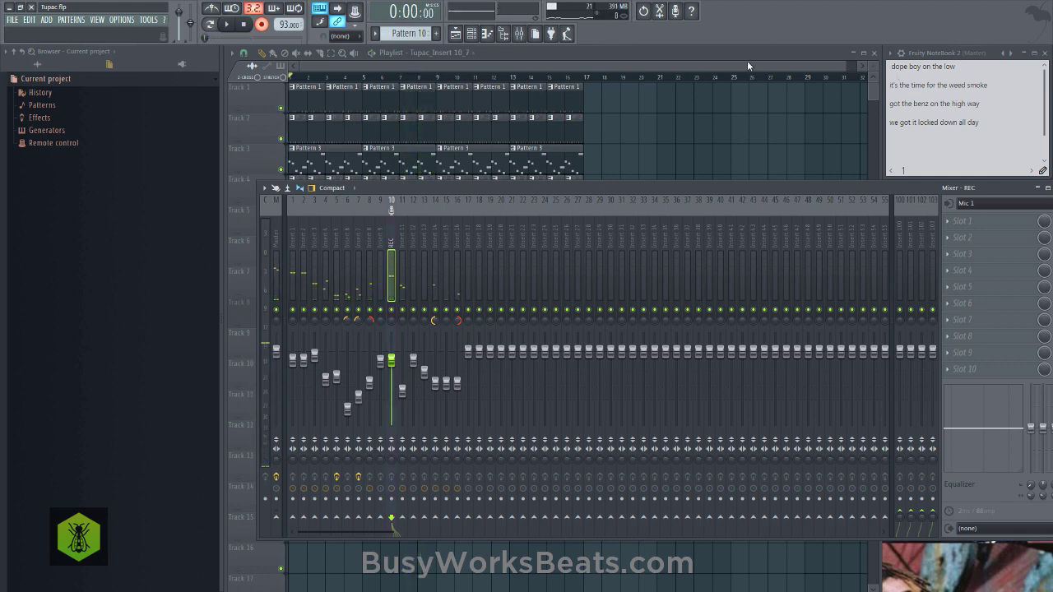
Undo the accidental slice on Track 13, then with snap set to Bar copy the Track 12 vocal clip to bar 5.
{"action": "left_click", "coordinate": [702, 123]}
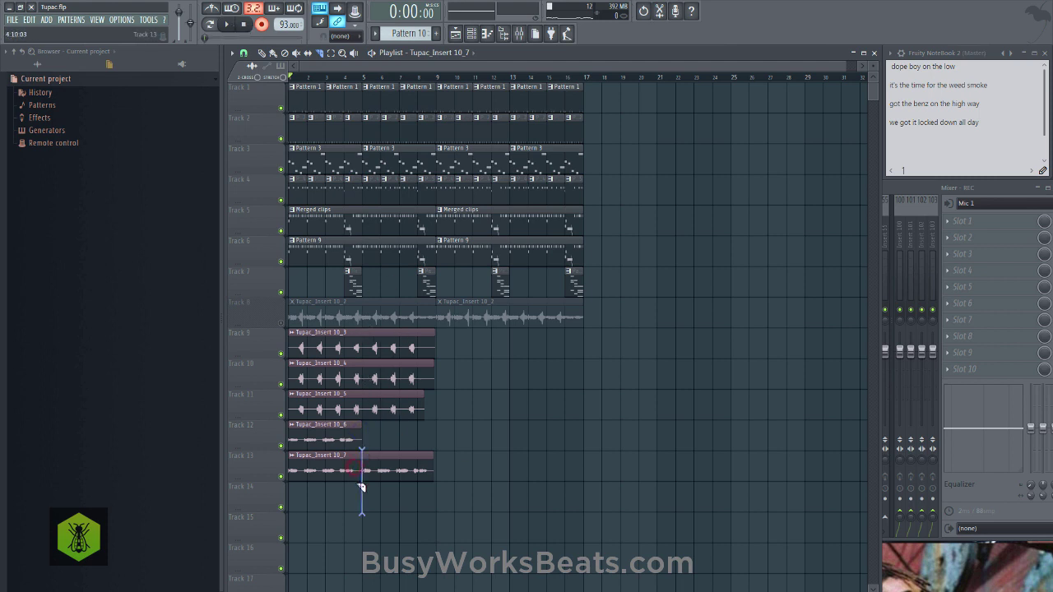
{"action": "key", "text": "ctrl+z"}
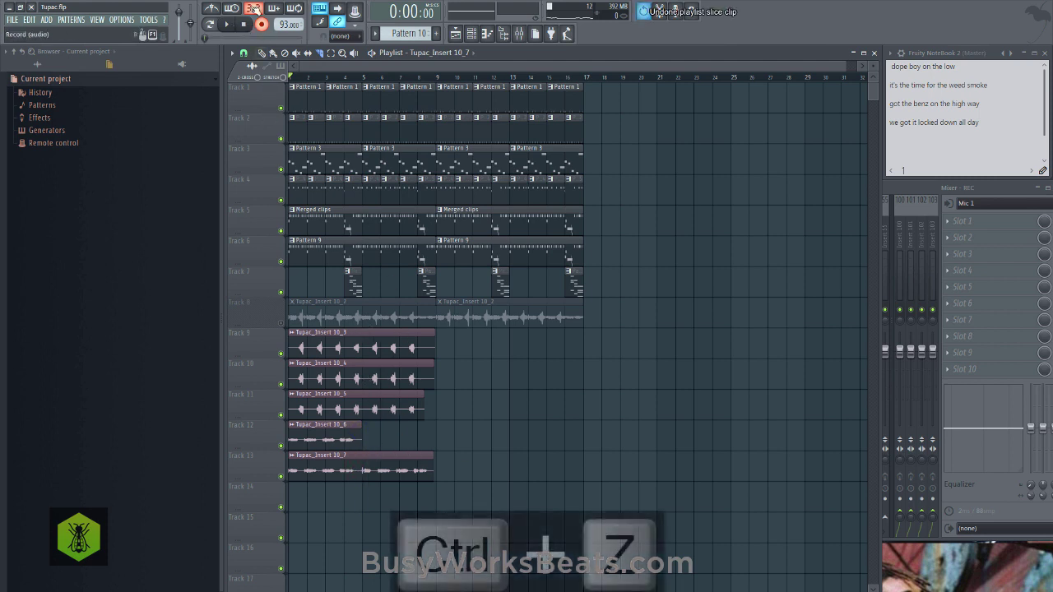
{"action": "left_click", "coordinate": [245, 53]}
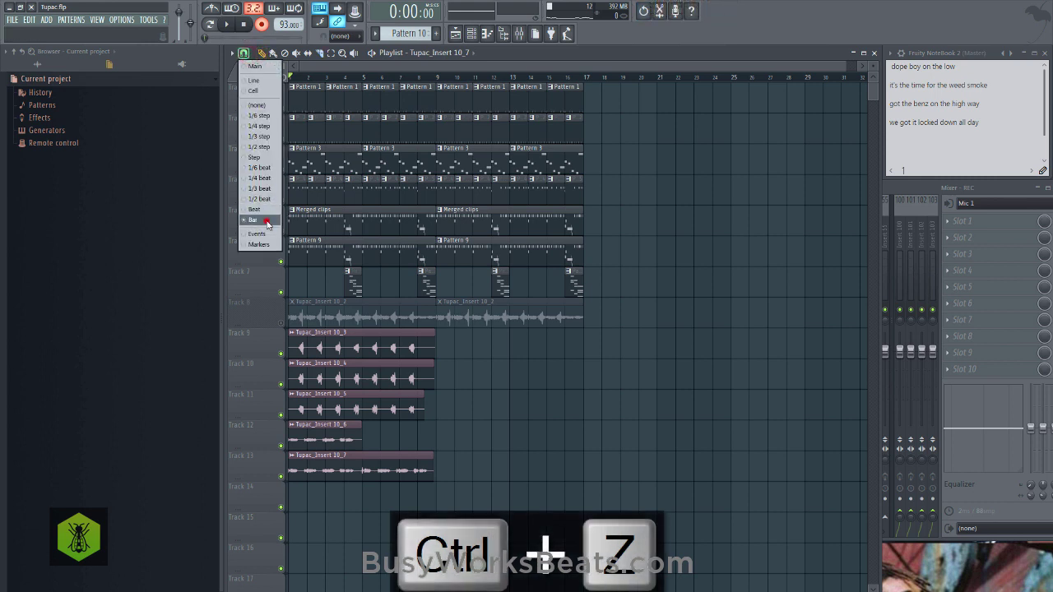
{"action": "left_click", "coordinate": [265, 220]}
{"action": "left_click", "coordinate": [317, 433]}
{"action": "mouse_move", "coordinate": [382, 435]}
{"action": "left_mouse_down"}
{"action": "mouse_move", "coordinate": [404, 434]}
{"action": "mouse_move", "coordinate": [391, 440]}
{"action": "left_mouse_up"}
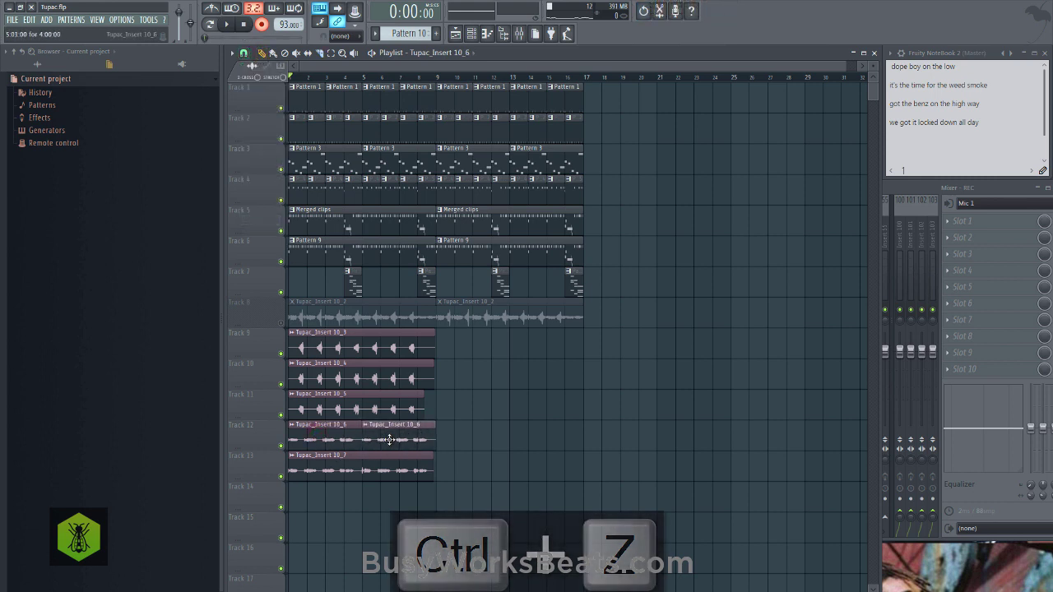
{"action": "right_click", "coordinate": [457, 430]}
{"action": "key", "text": "space"}
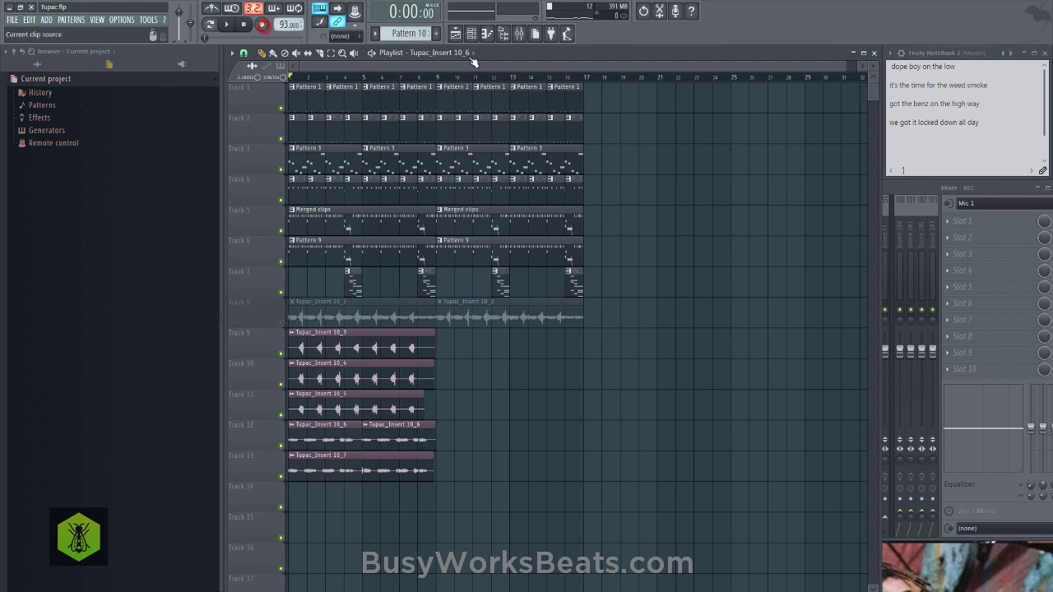
Route the Tupac_Insert 10_6 and 10_7 vocal channels to mixer inserts 17 and 18.
{"action": "left_click", "coordinate": [470, 34]}
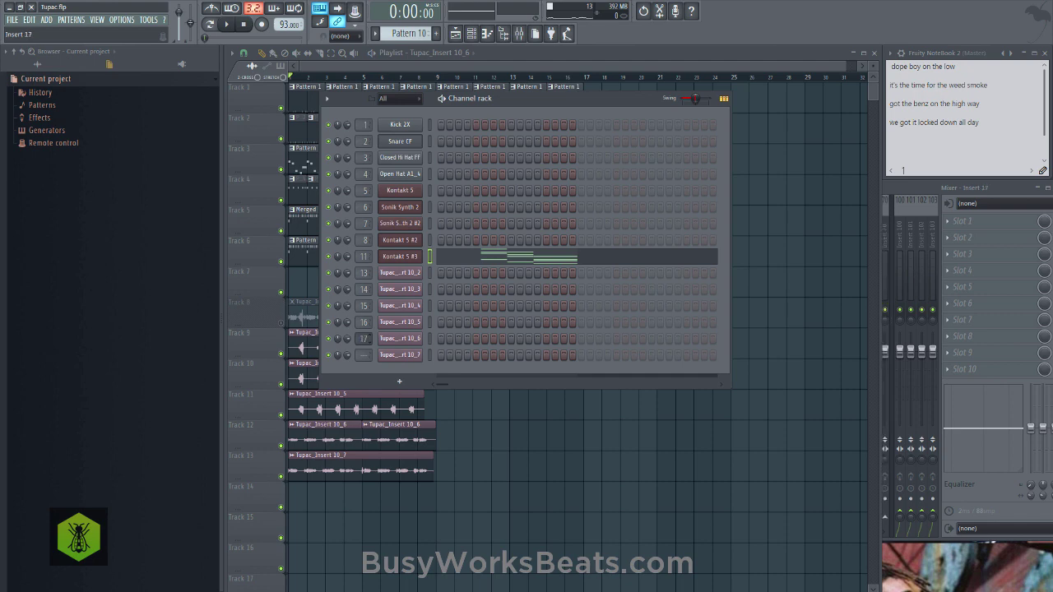
{"action": "left_click_drag", "start_coordinate": [364, 354], "coordinate": [364, 342]}
{"action": "left_click", "coordinate": [940, 197]}
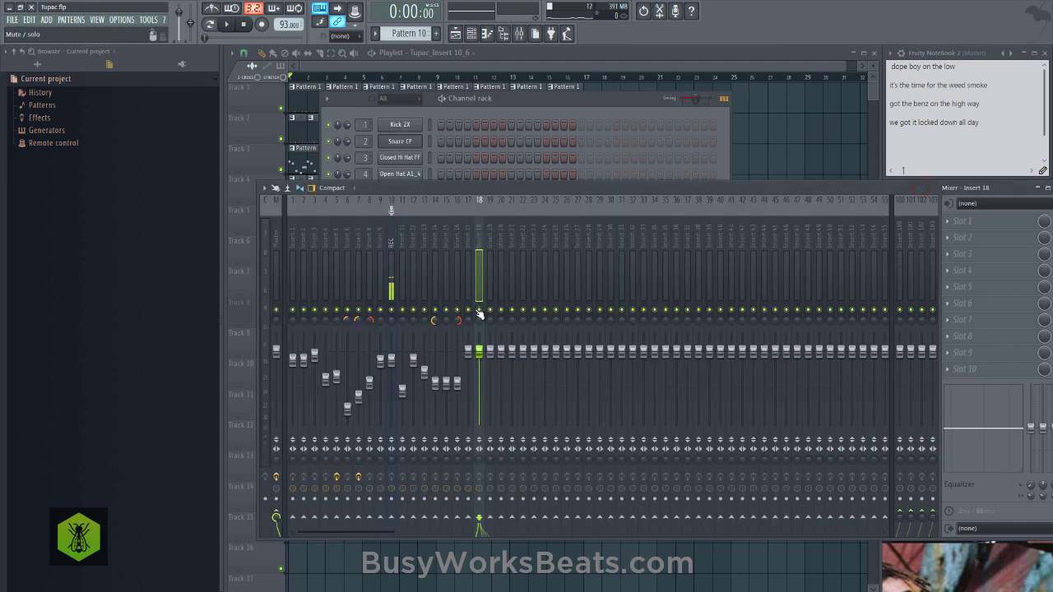
Pan Insert 17 left and Insert 18 right, and lower both volumes during playback, with Insert 17 at about -1.8 dB.
{"action": "left_click_drag", "start_coordinate": [480, 319], "coordinate": [479, 279]}
{"action": "key", "text": "space"}
{"action": "mouse_move", "coordinate": [480, 355]}
{"action": "left_mouse_down"}
{"action": "mouse_move", "coordinate": [480, 365]}
{"action": "mouse_move", "coordinate": [468, 354]}
{"action": "mouse_move", "coordinate": [479, 362]}
{"action": "left_mouse_up"}
{"action": "left_click", "coordinate": [468, 360]}
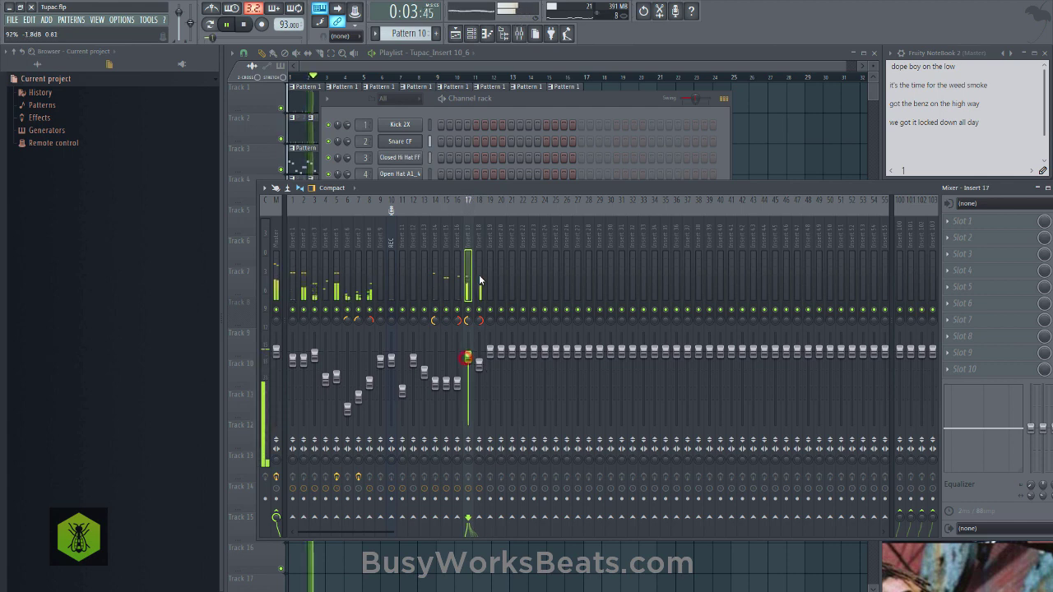
{"action": "left_click", "coordinate": [508, 97]}
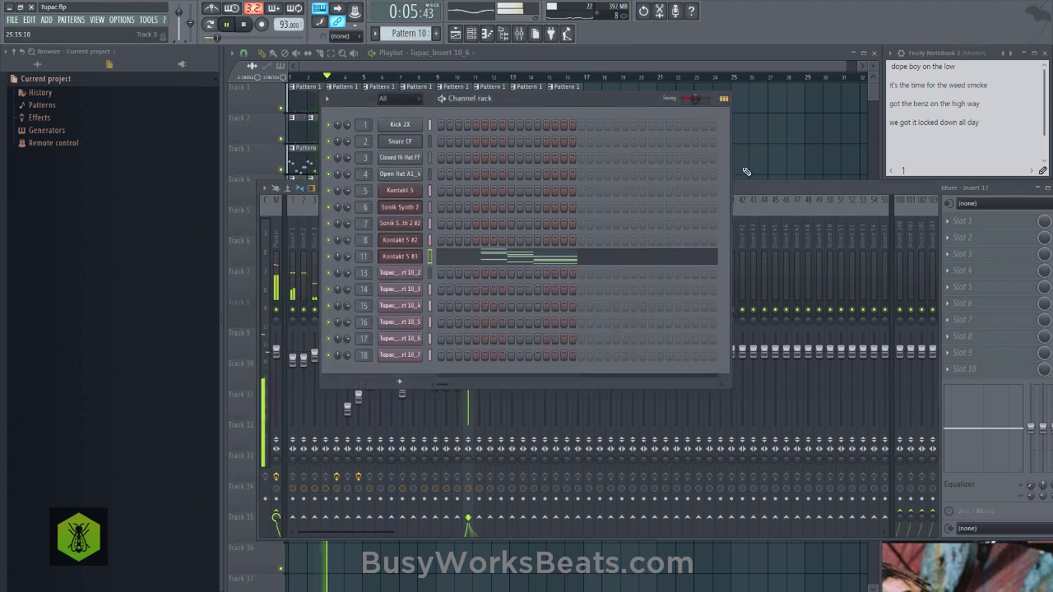
{"action": "left_click", "coordinate": [748, 192]}
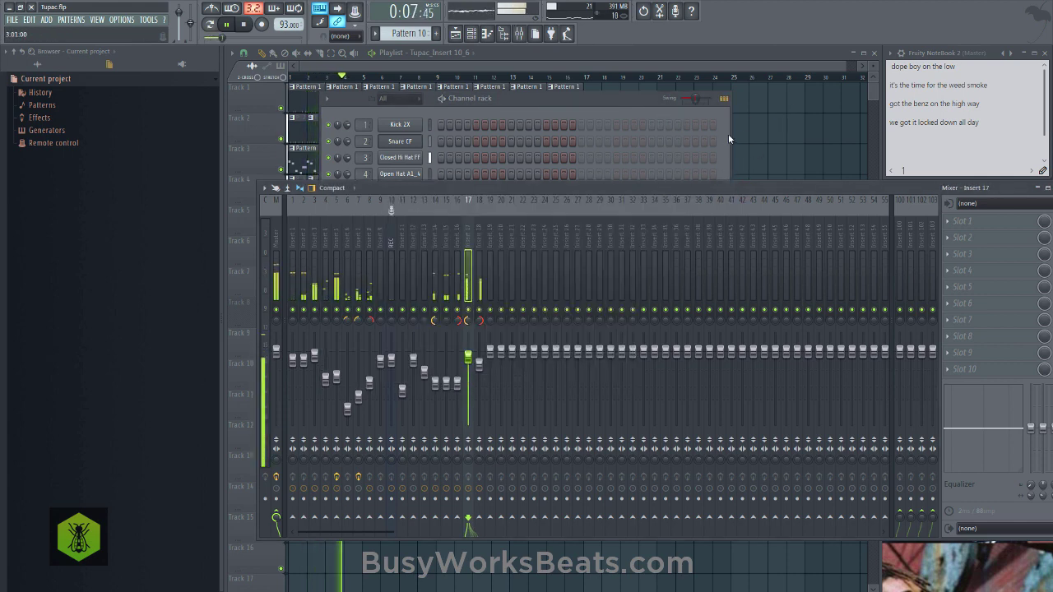
{"action": "key", "text": "space"}
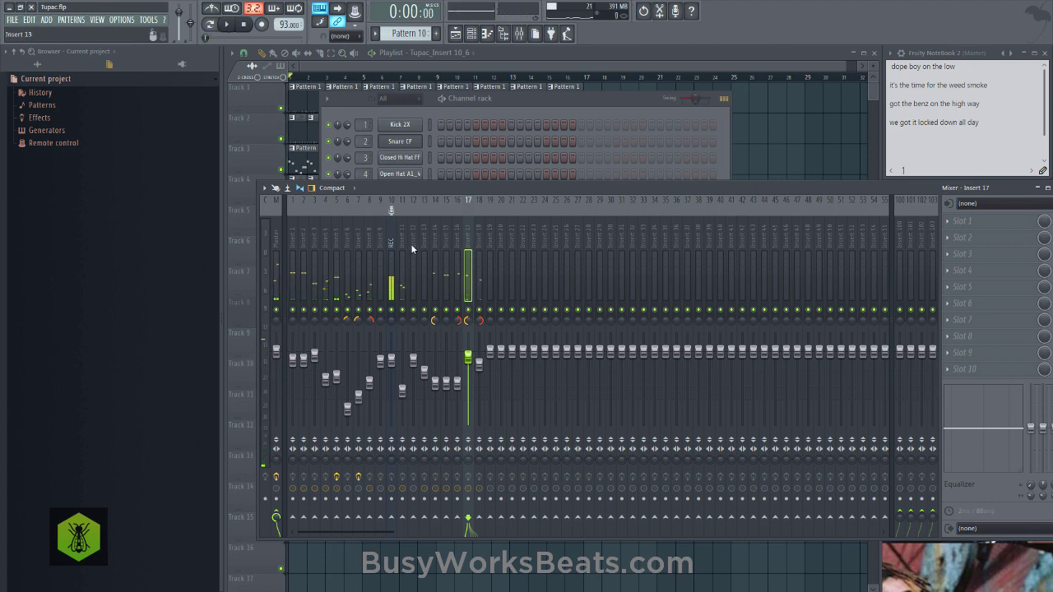
Arm the REC track and record another vocal take of about eight bars into the playlist as an audio clip.
{"action": "left_click", "coordinate": [391, 243]}
{"action": "left_click", "coordinate": [395, 499]}
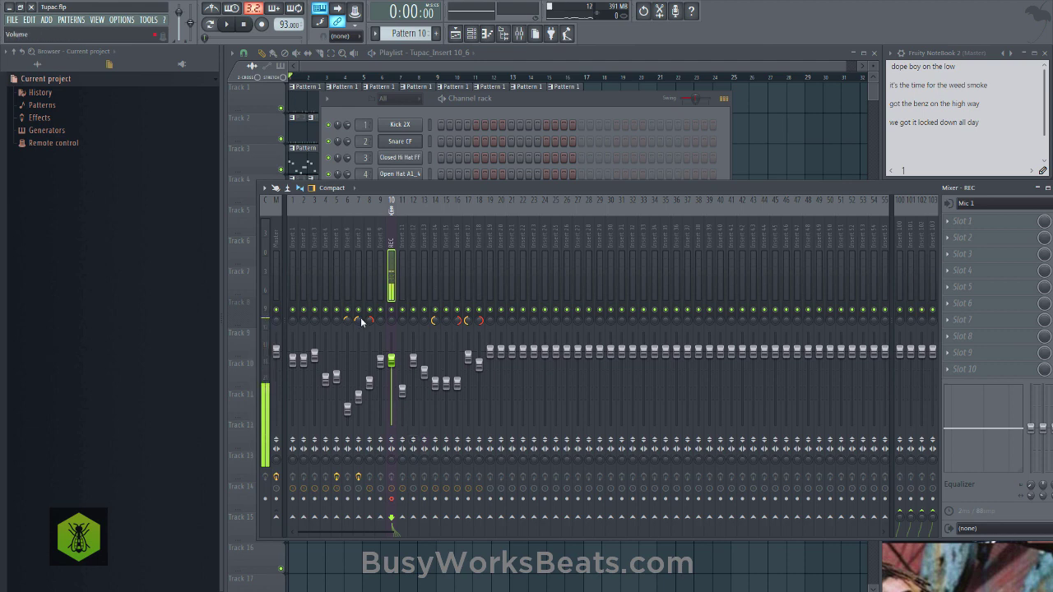
{"action": "left_click", "coordinate": [264, 25]}
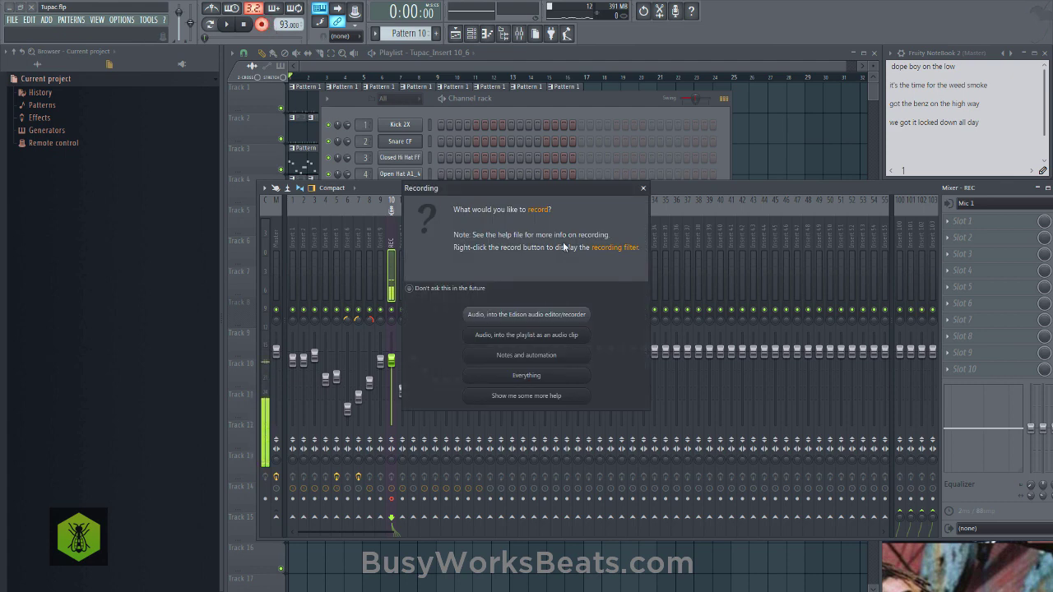
{"action": "left_click", "coordinate": [563, 337]}
{"action": "left_click", "coordinate": [911, 123]}
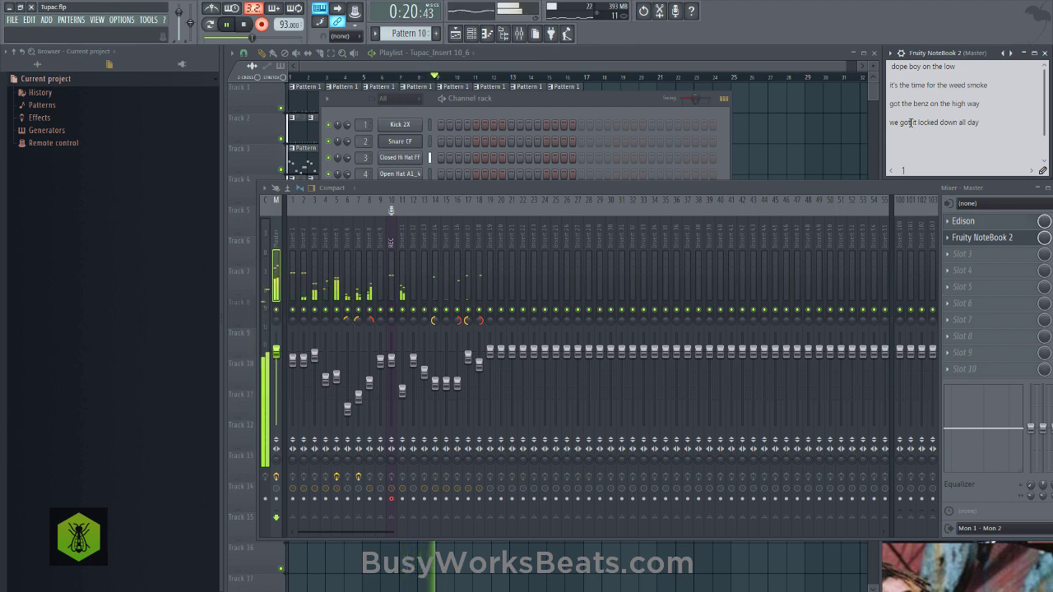
{"action": "key", "text": "space"}
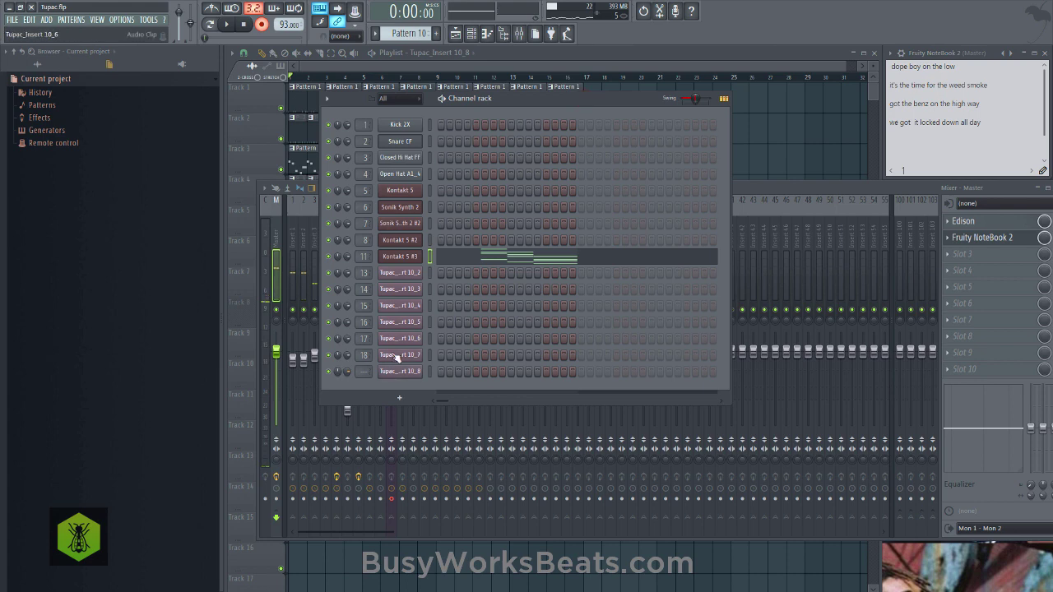
Route the Tupac_Insert 10_8 vocal channel to mixer insert 19, pan that insert right and lower its volume.
{"action": "key", "text": "ctrl+l"}
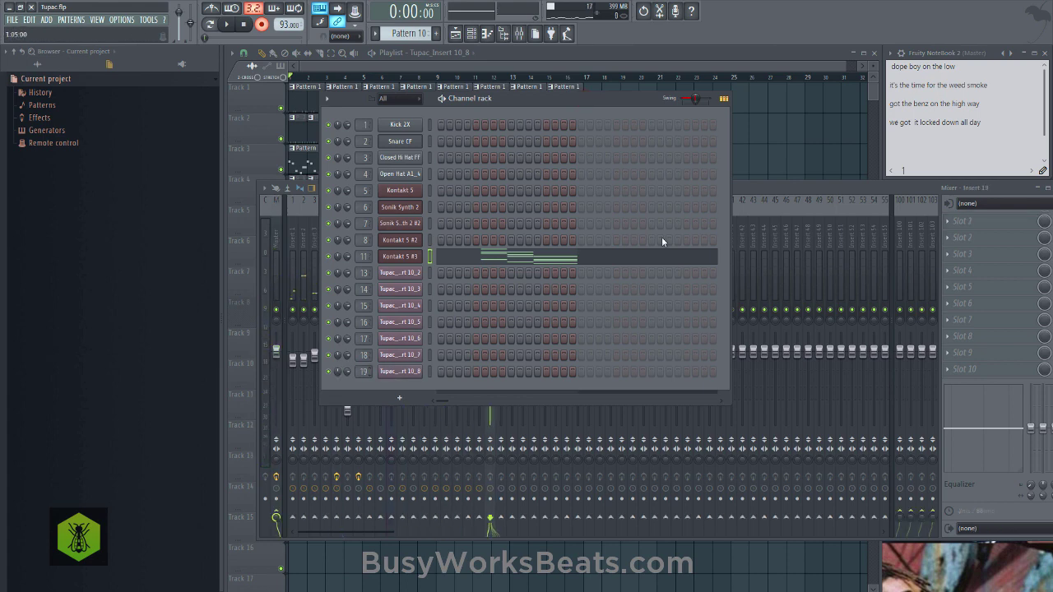
{"action": "left_click", "coordinate": [755, 198]}
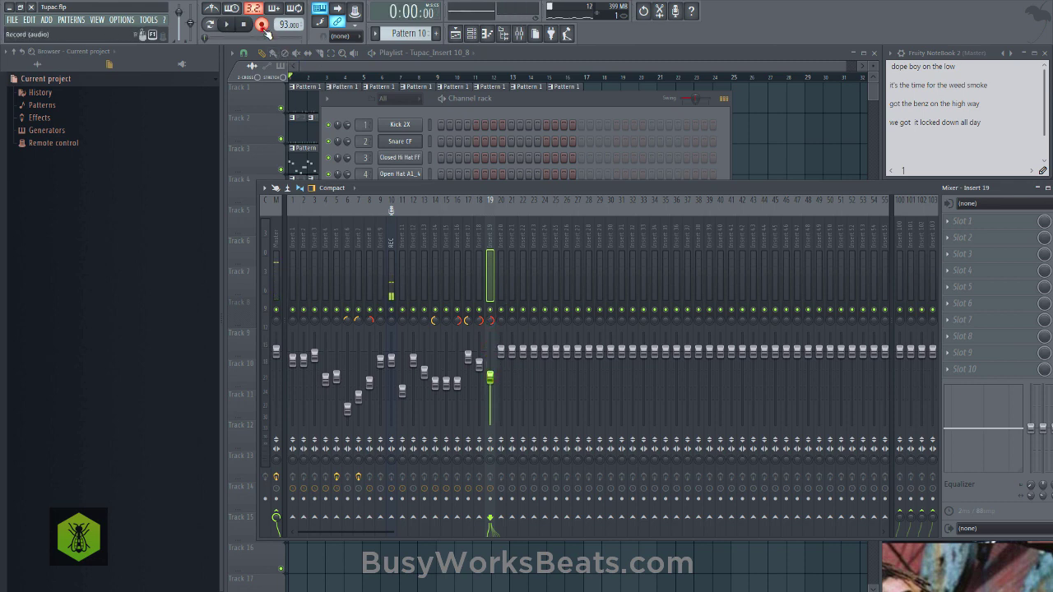
Arm the REC track and record another vocal take from the start to about bar 8 as a playlist audio clip.
{"action": "left_click", "coordinate": [396, 510]}
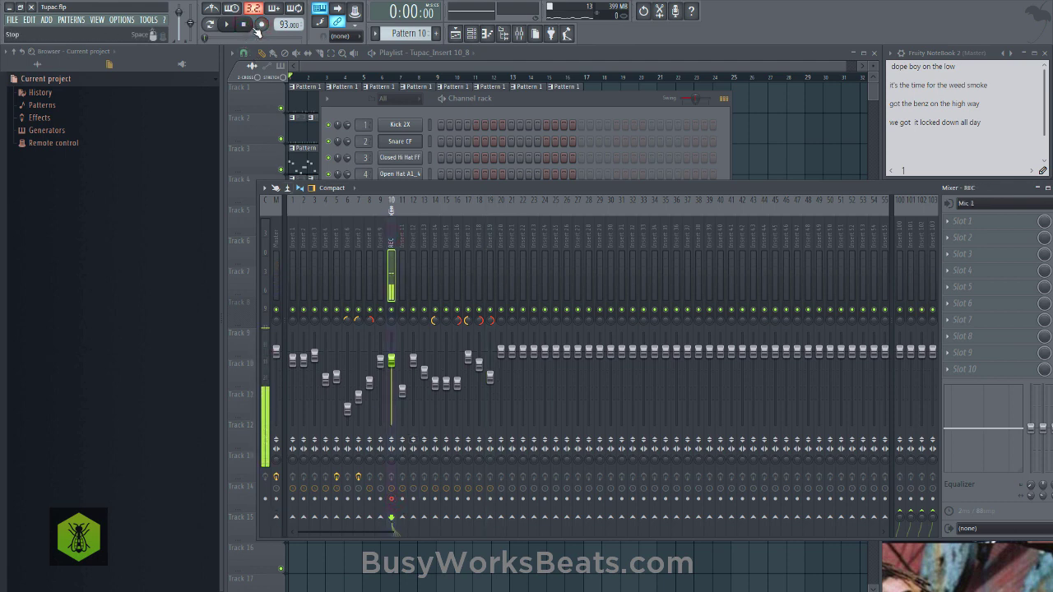
{"action": "left_click", "coordinate": [261, 26]}
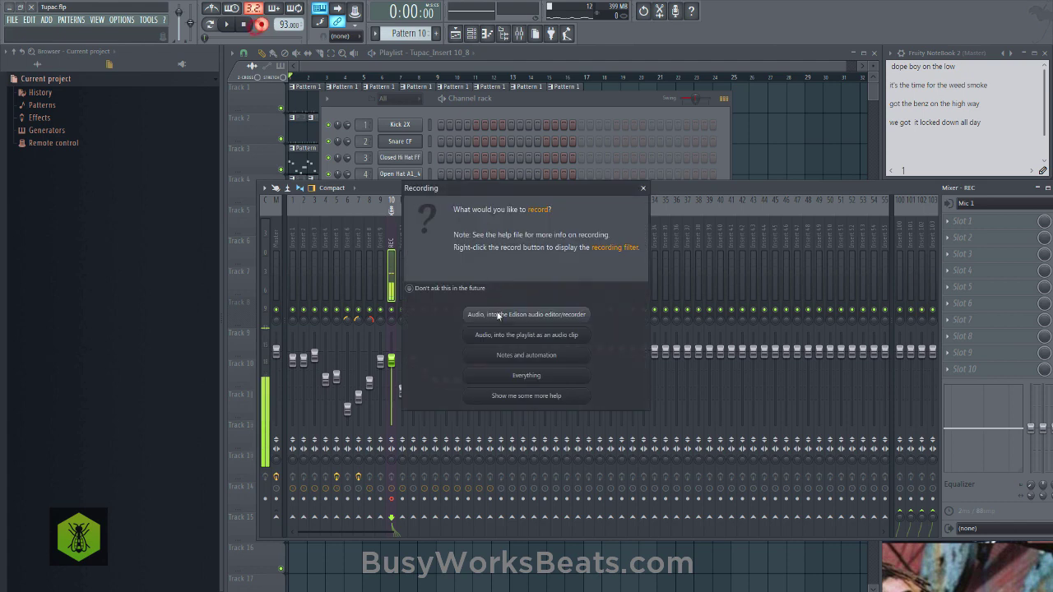
{"action": "left_click", "coordinate": [516, 337]}
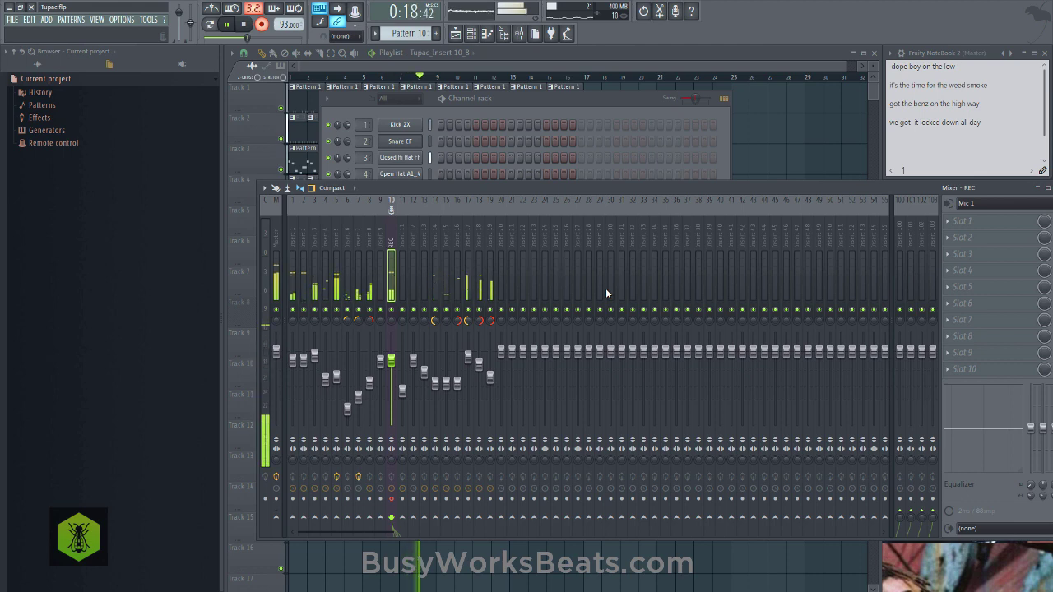
{"action": "key", "text": "space"}
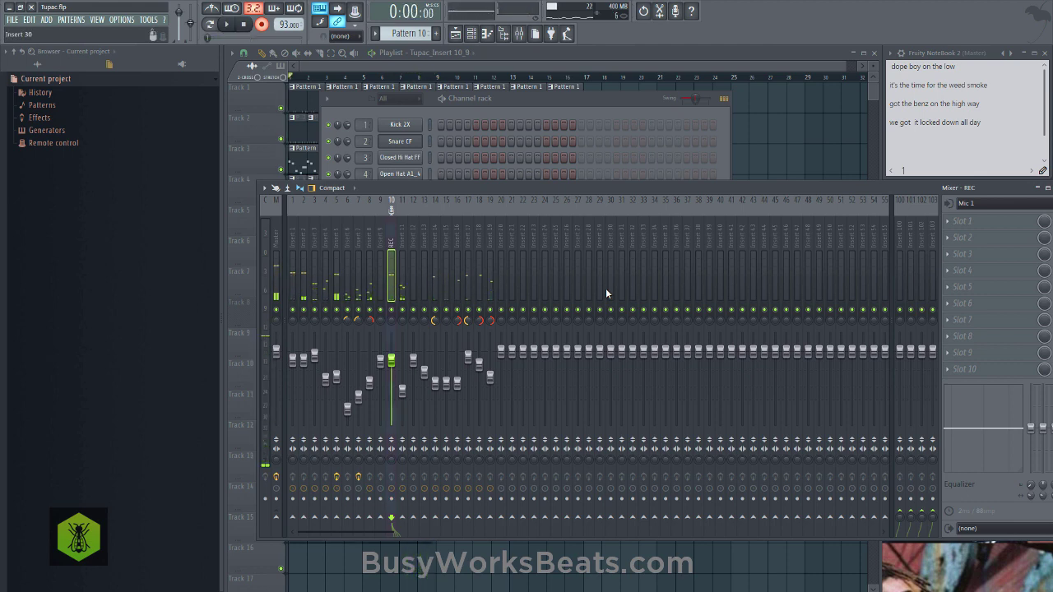
Route the Tupac_Insert 10_9 vocal channel to mixer insert 20, then pan it left and lower its volume during playback.
{"action": "left_click", "coordinate": [469, 108]}
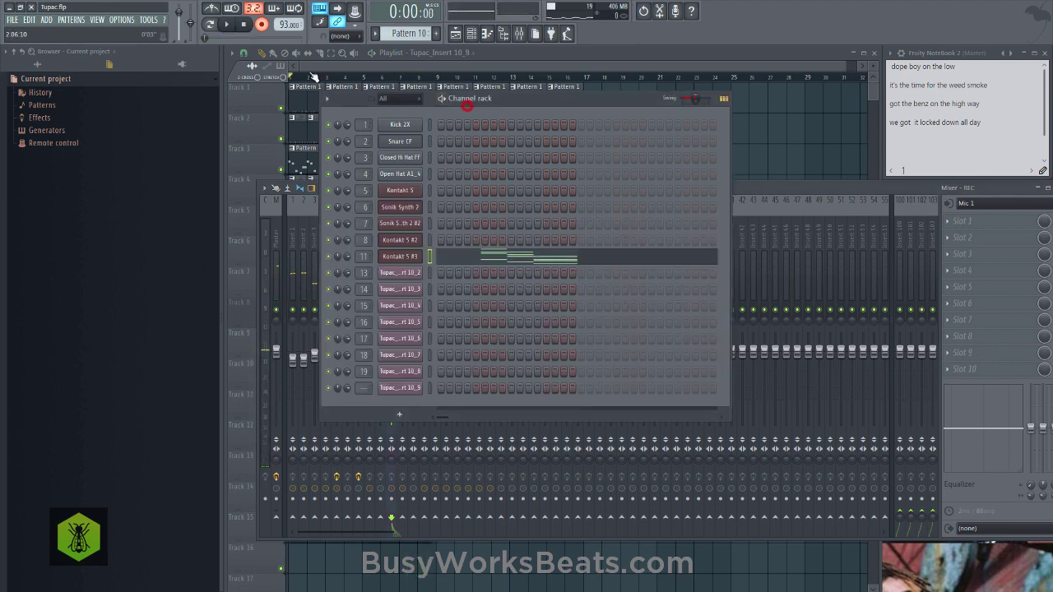
{"action": "left_click", "coordinate": [263, 28]}
{"action": "key", "text": "space"}
{"action": "left_click_drag", "start_coordinate": [364, 388], "coordinate": [365, 352]}
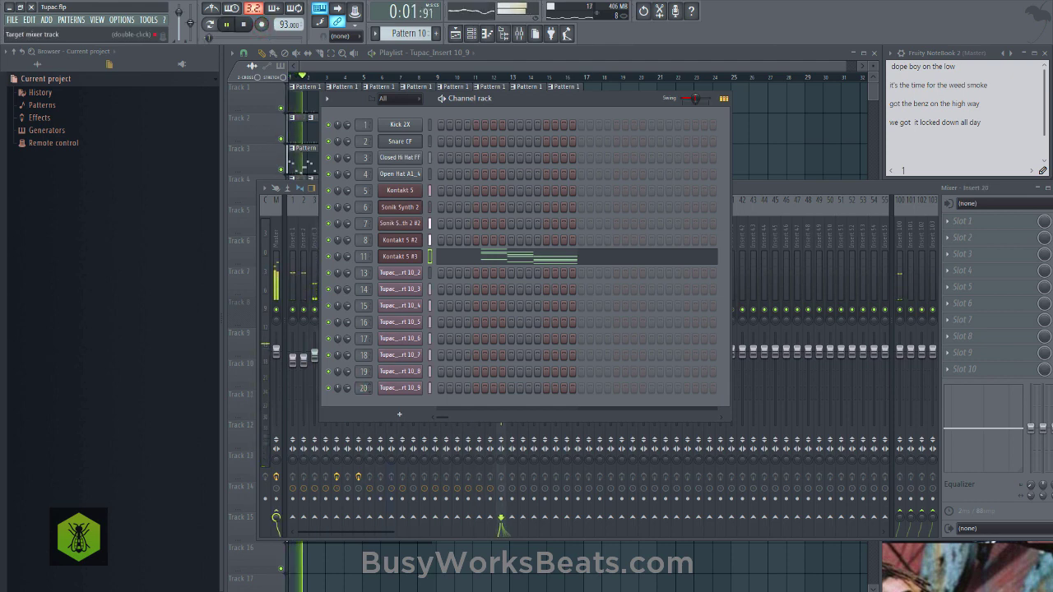
{"action": "left_click", "coordinate": [769, 186]}
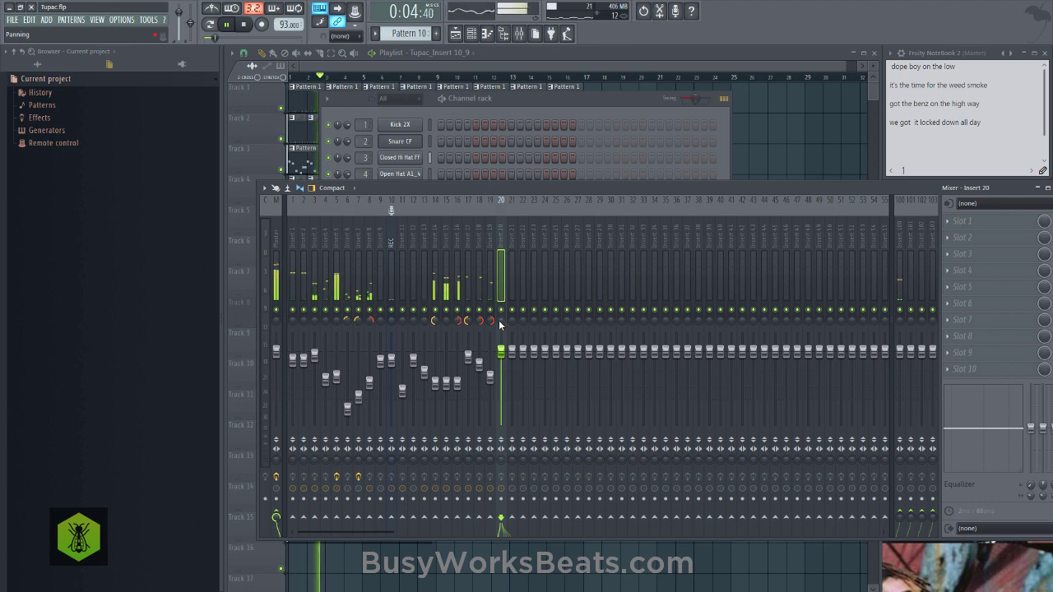
{"action": "left_click_drag", "start_coordinate": [500, 351], "coordinate": [500, 374]}
{"action": "left_click", "coordinate": [531, 110]}
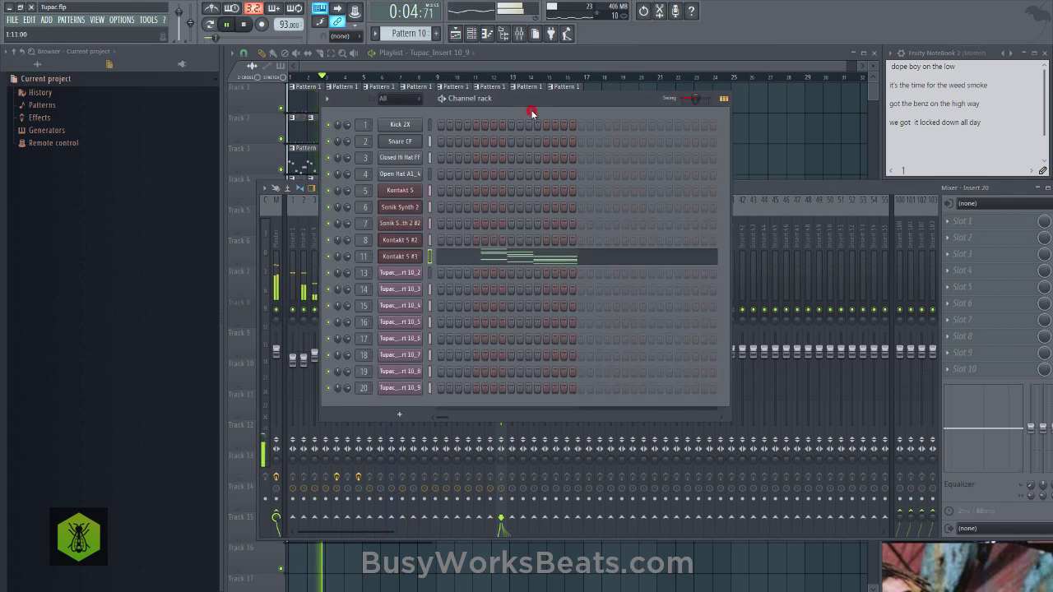
{"action": "left_click", "coordinate": [740, 190]}
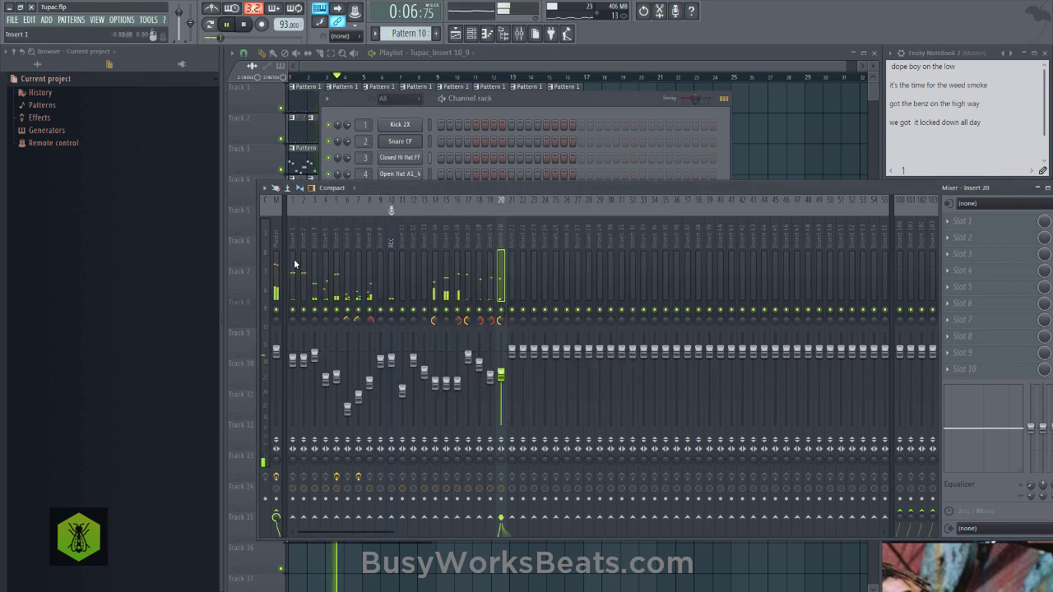
{"action": "left_click", "coordinate": [495, 104]}
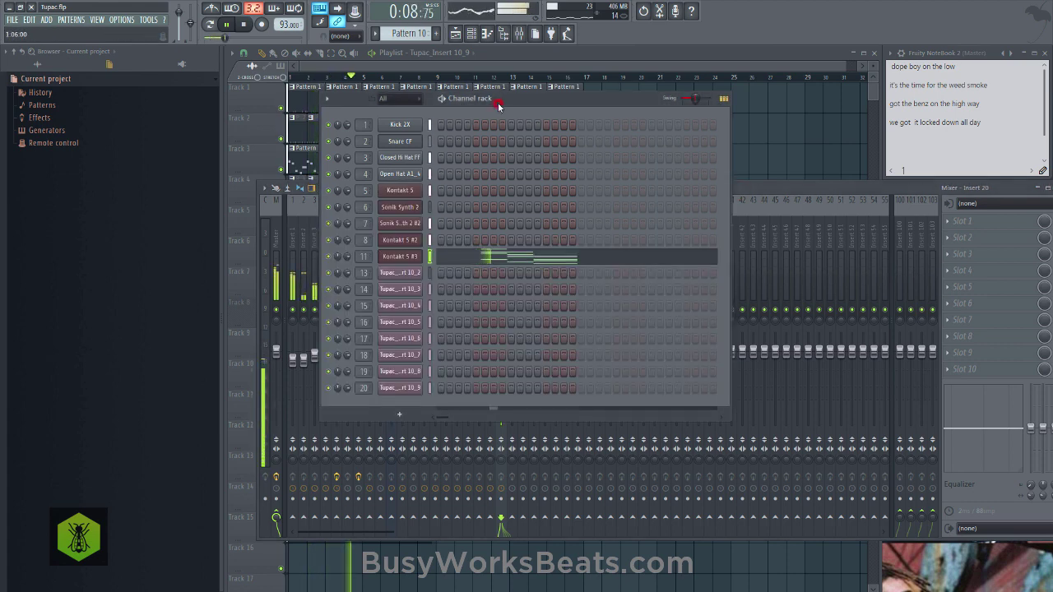
{"action": "key", "text": "space"}
Rearm the REC track and record a further vocal take, stopping midway through bar 8, into the playlist as an audio clip.
{"action": "left_click", "coordinate": [732, 194]}
{"action": "left_click", "coordinate": [390, 233]}
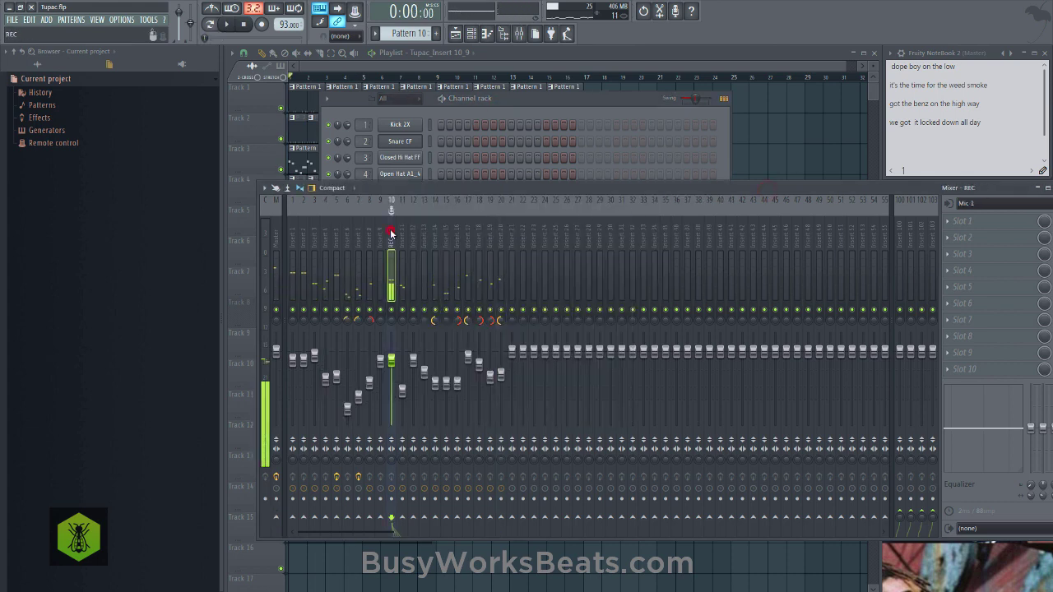
{"action": "left_click", "coordinate": [390, 497]}
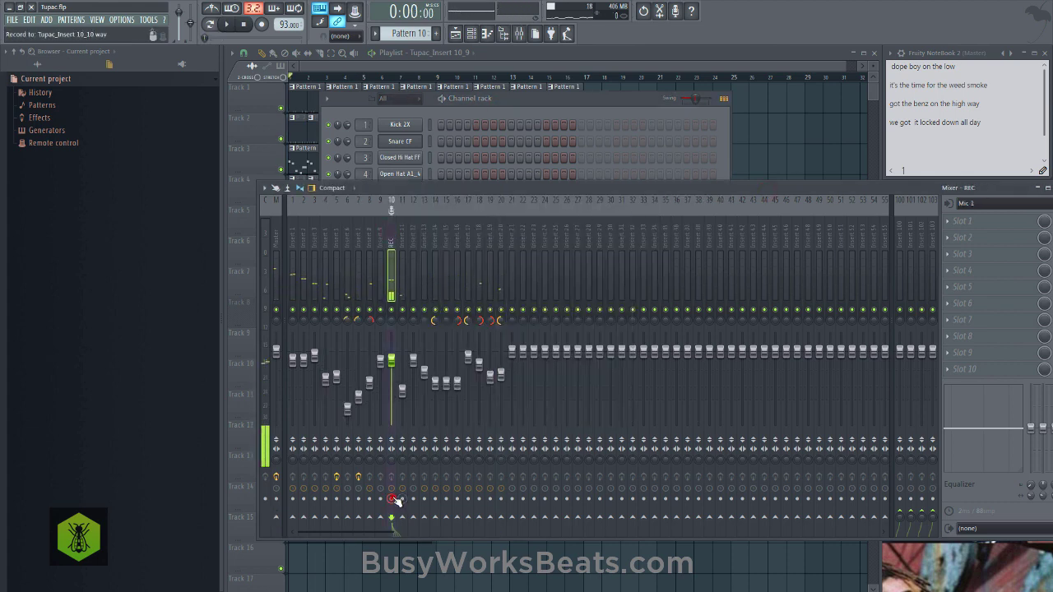
{"action": "left_click", "coordinate": [262, 24]}
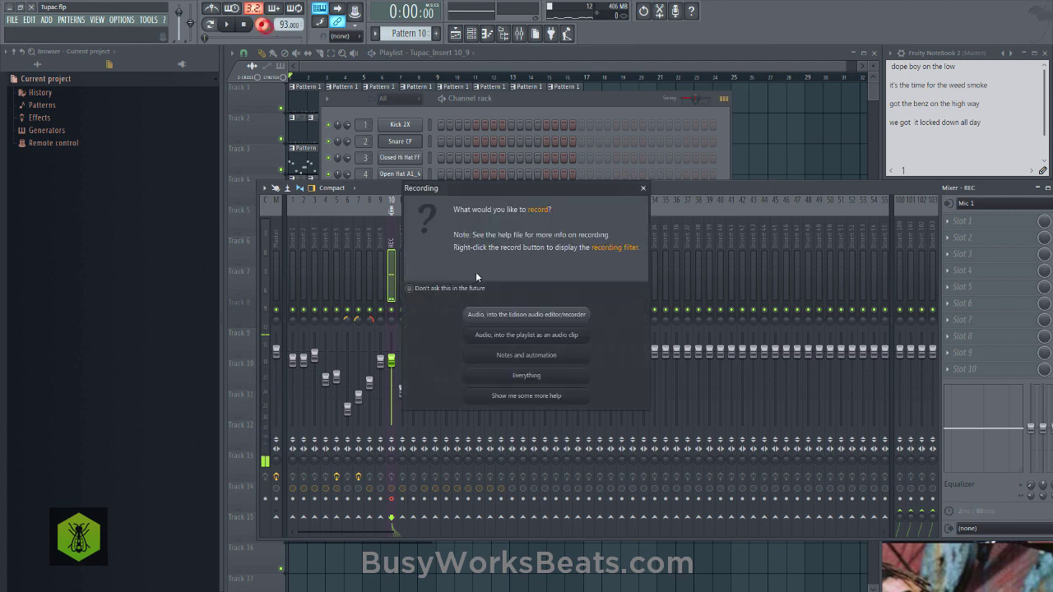
{"action": "left_click", "coordinate": [518, 335]}
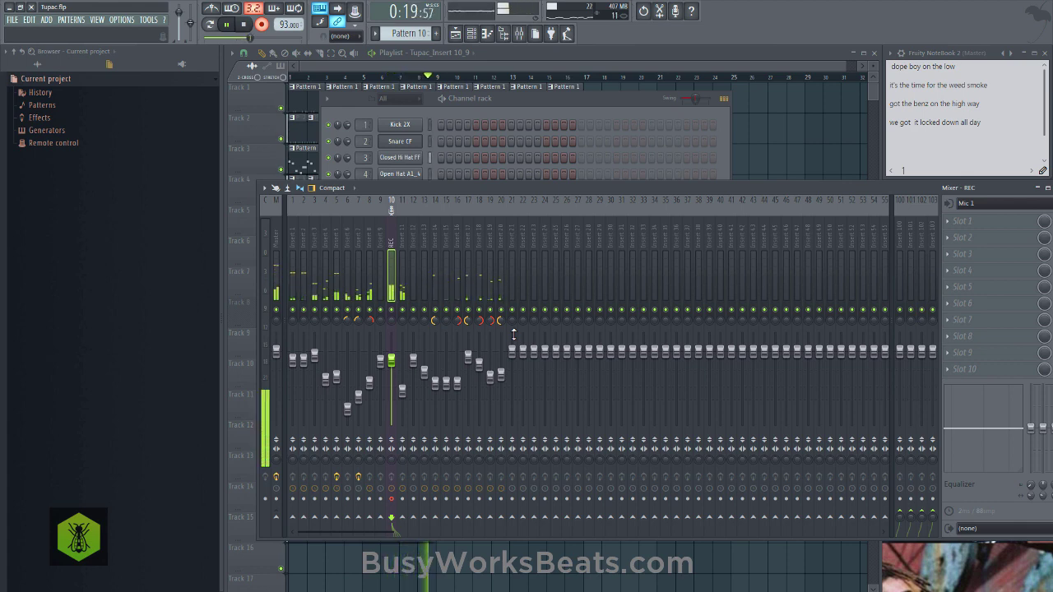
{"action": "key", "text": "space"}
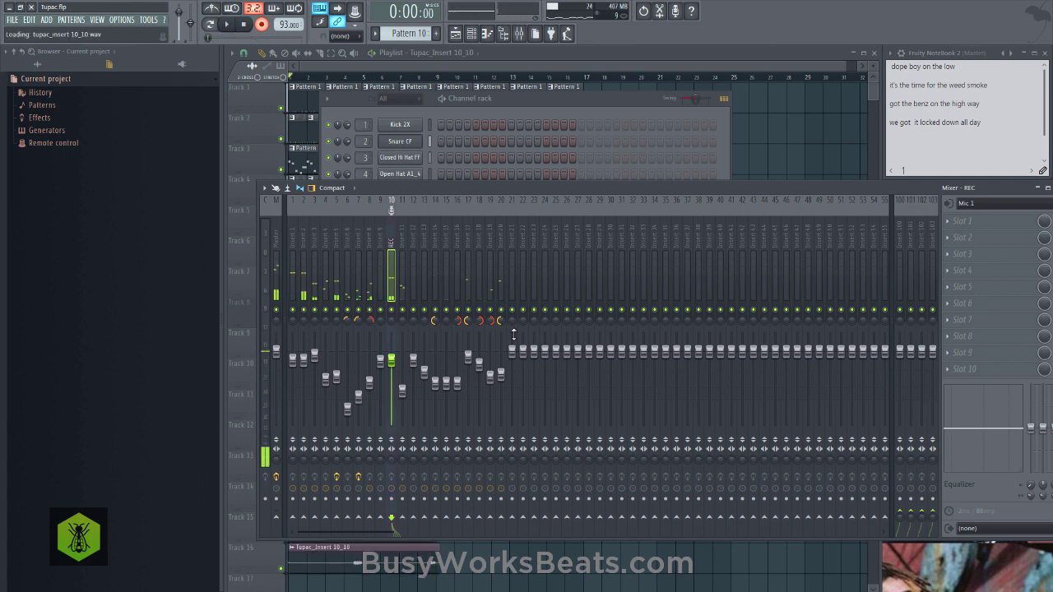
Route the Tupac_Insert 10_10 vocal channel to mixer insert 21 and pan that insert left.
{"action": "left_click", "coordinate": [483, 119]}
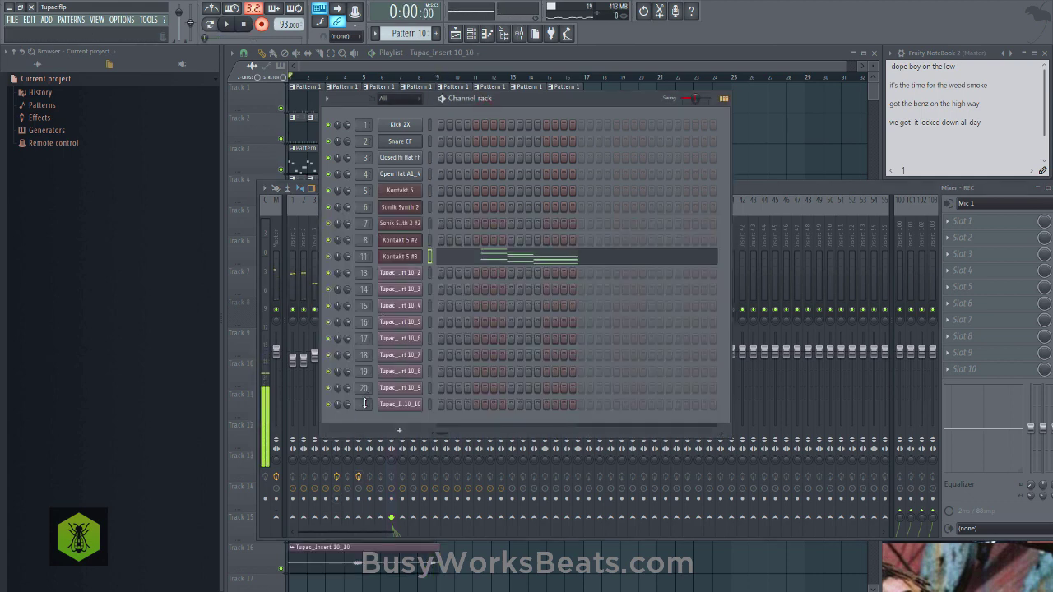
{"action": "mouse_move", "coordinate": [364, 403]}
{"action": "left_mouse_down"}
{"action": "mouse_move", "coordinate": [364, 379]}
{"action": "mouse_move", "coordinate": [362, 406]}
{"action": "left_mouse_up"}
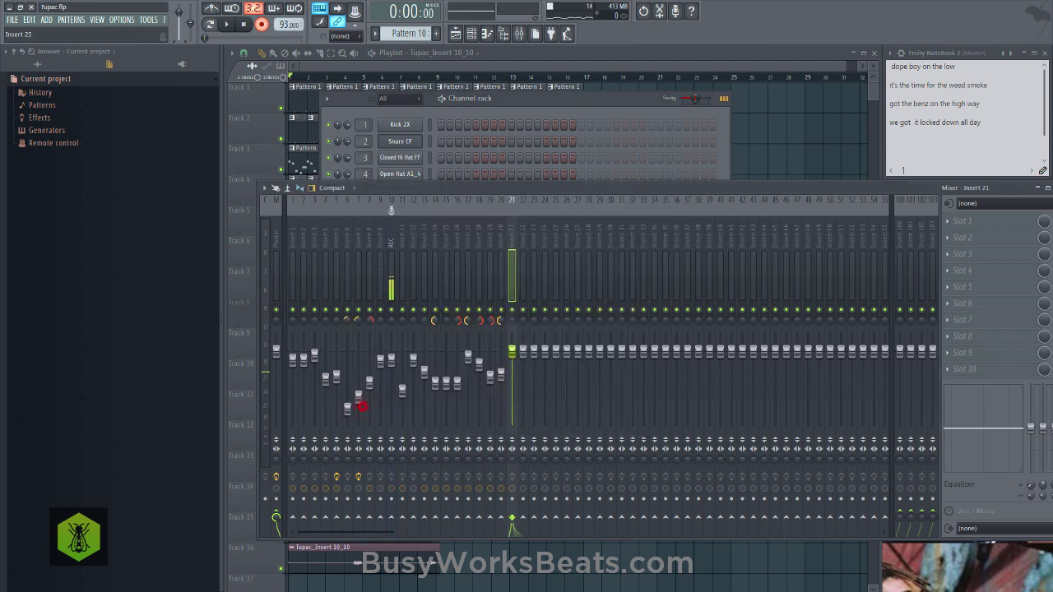
{"action": "left_click", "coordinate": [475, 108]}
{"action": "left_click", "coordinate": [752, 189]}
{"action": "key", "text": "space"}
Arm the REC track again and record a vocal take from the start to bar 9 as a playlist audio clip.
{"action": "left_click", "coordinate": [390, 241]}
{"action": "left_click", "coordinate": [392, 498]}
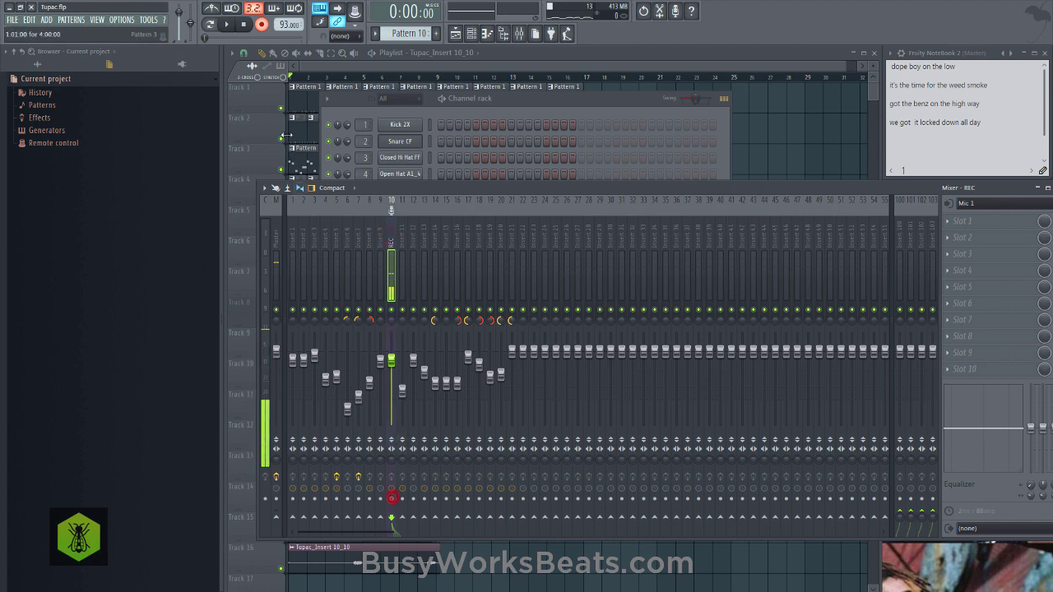
{"action": "left_click", "coordinate": [261, 24]}
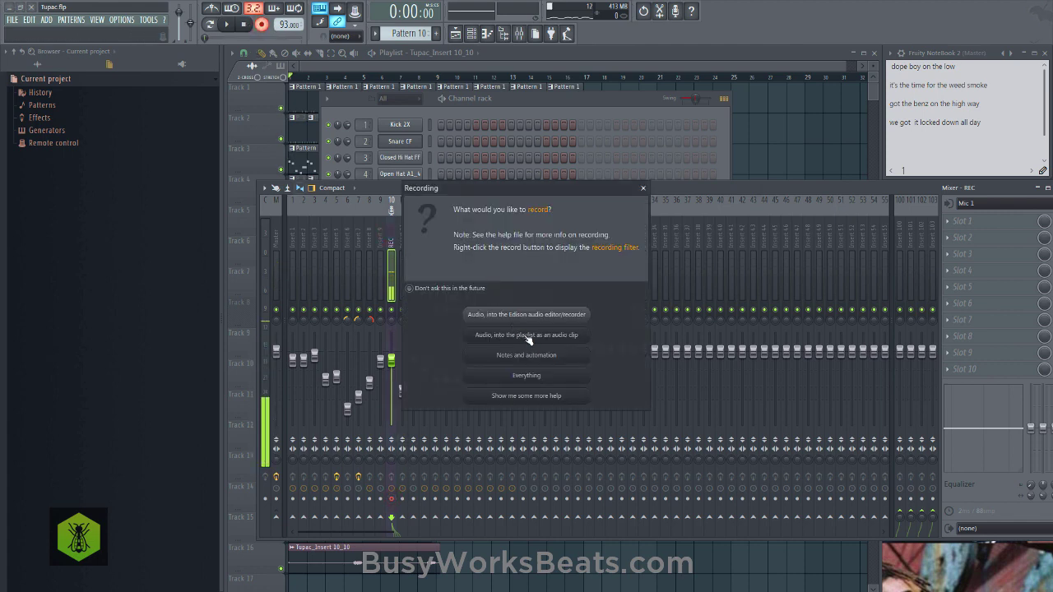
{"action": "left_click", "coordinate": [527, 336]}
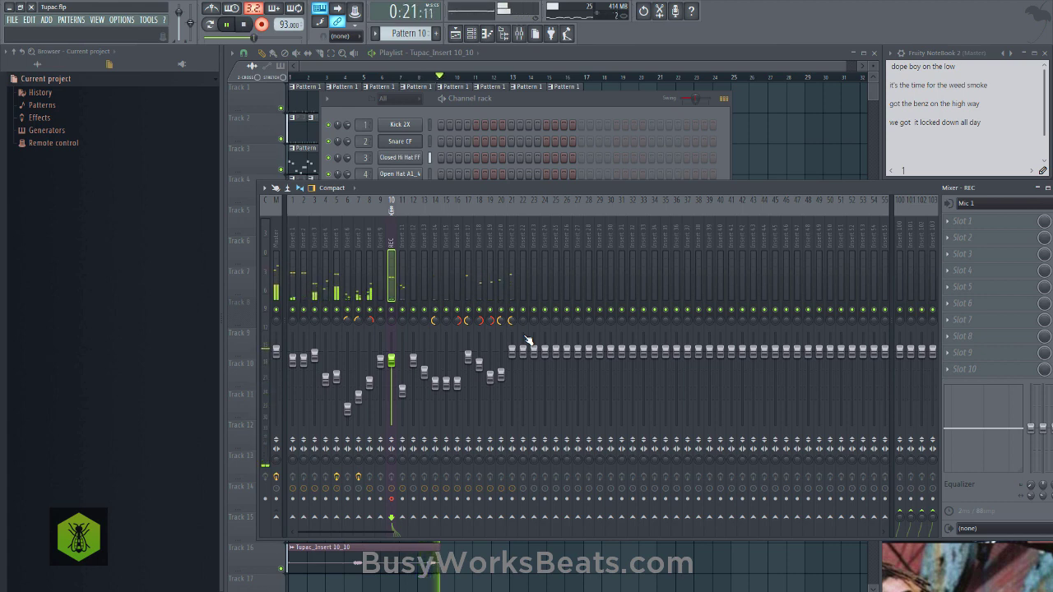
{"action": "key", "text": "space"}
Route the Tupac_Insert 10_11 vocal channel to mixer insert 22 and pan that insert right.
{"action": "left_click", "coordinate": [497, 98]}
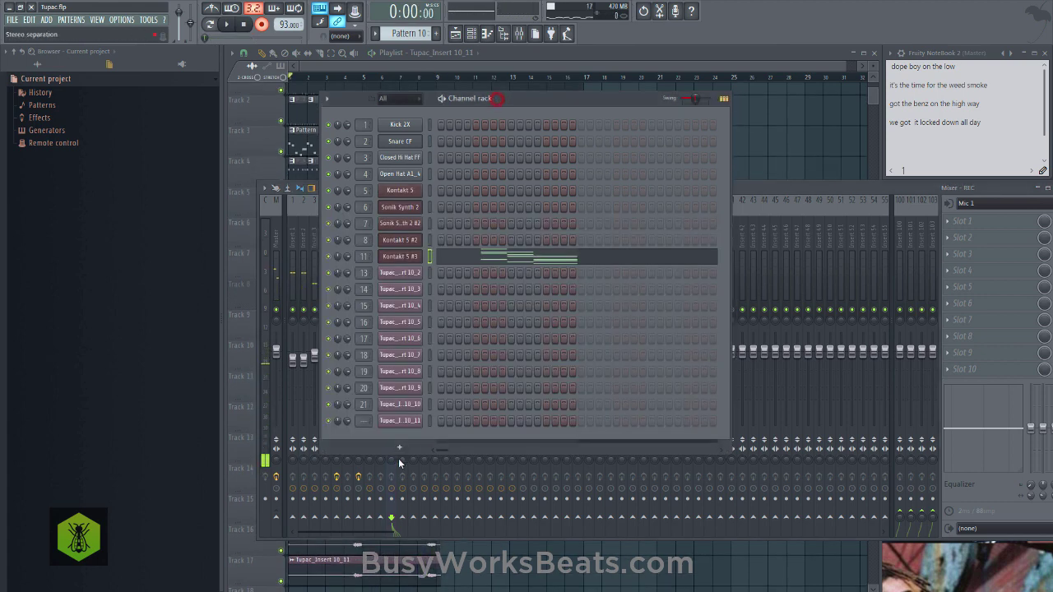
{"action": "left_click_drag", "start_coordinate": [358, 419], "coordinate": [359, 397]}
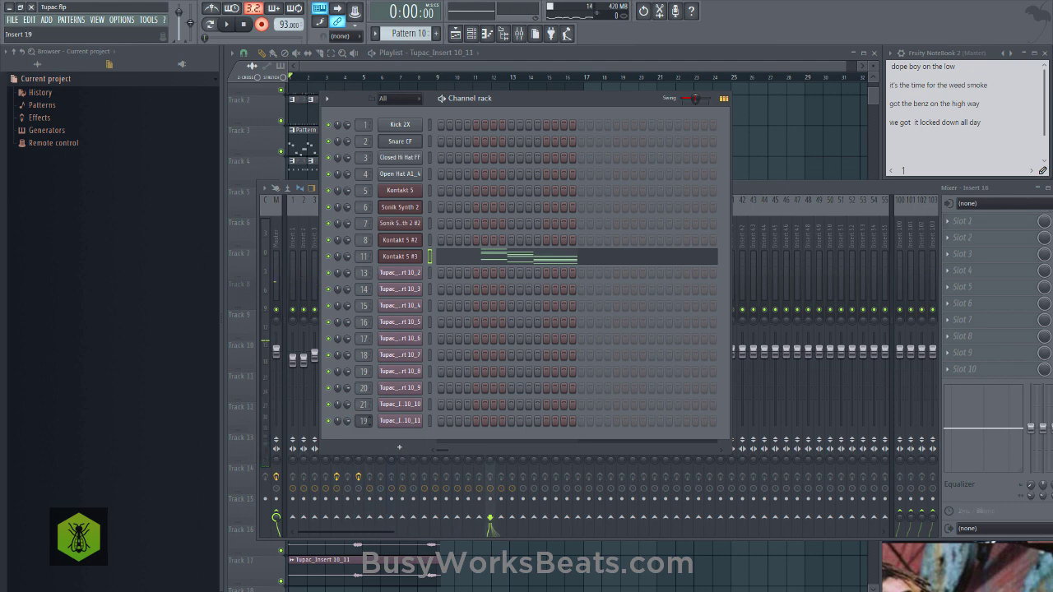
{"action": "left_click", "coordinate": [742, 190]}
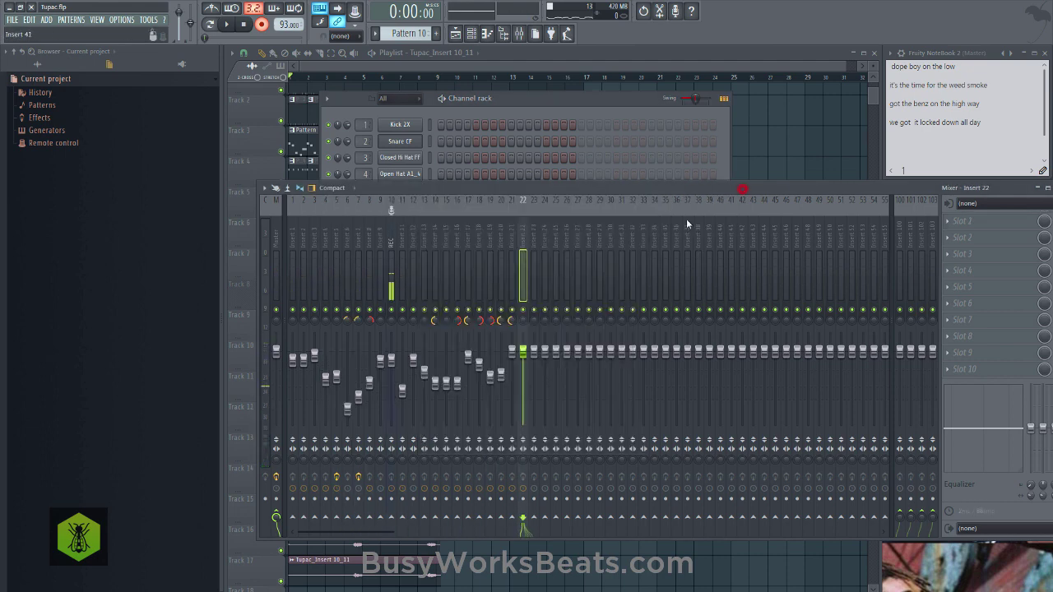
Record one more vocal take on the armed REC track into the playlist as an audio clip, stopping just before bar 9.
{"action": "left_click", "coordinate": [391, 237]}
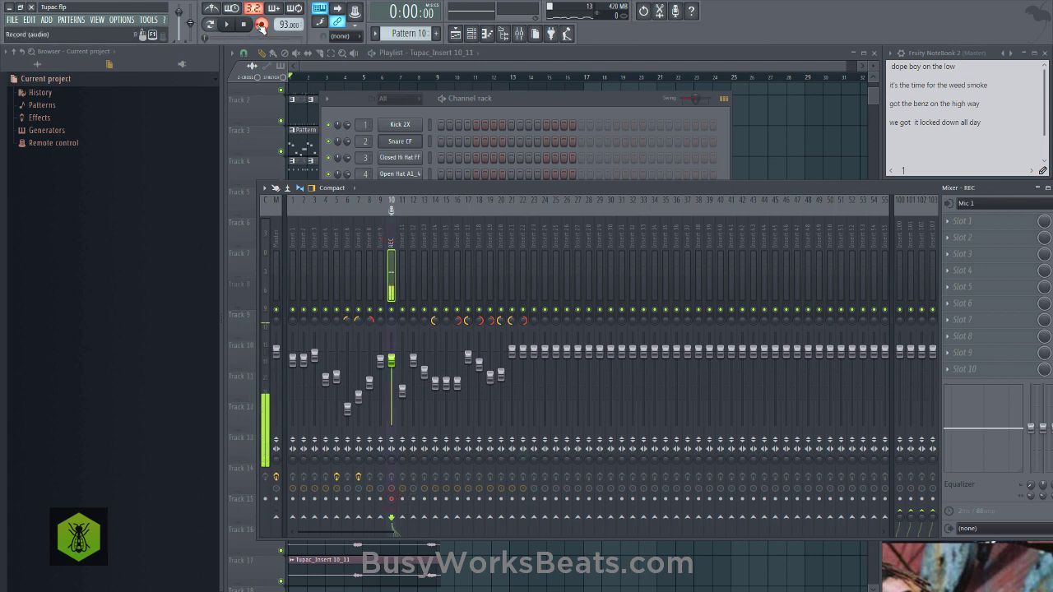
{"action": "key", "text": "r"}
{"action": "left_click", "coordinate": [507, 335]}
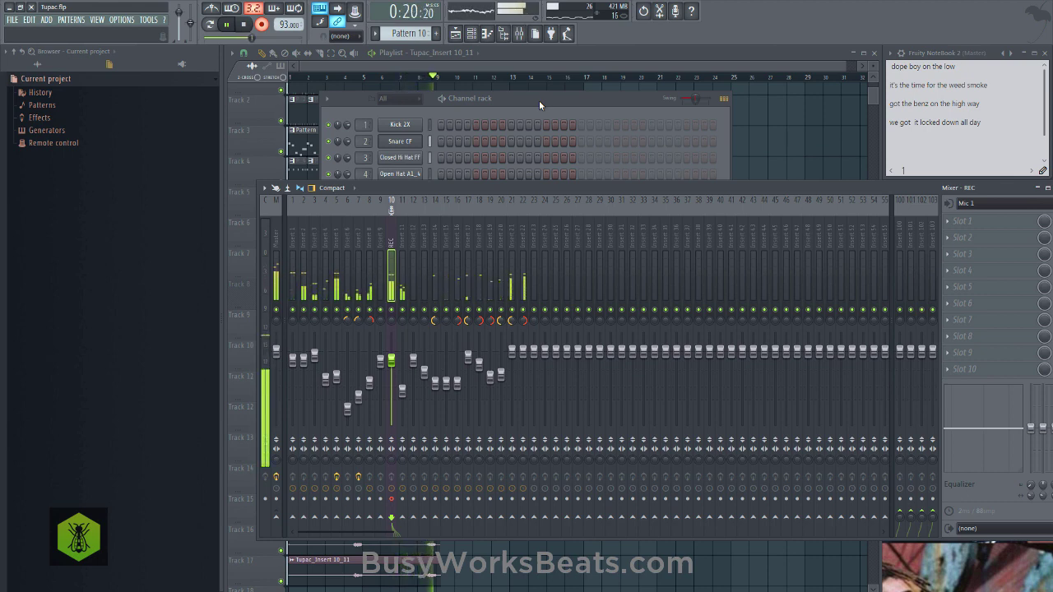
{"action": "key", "text": "space"}
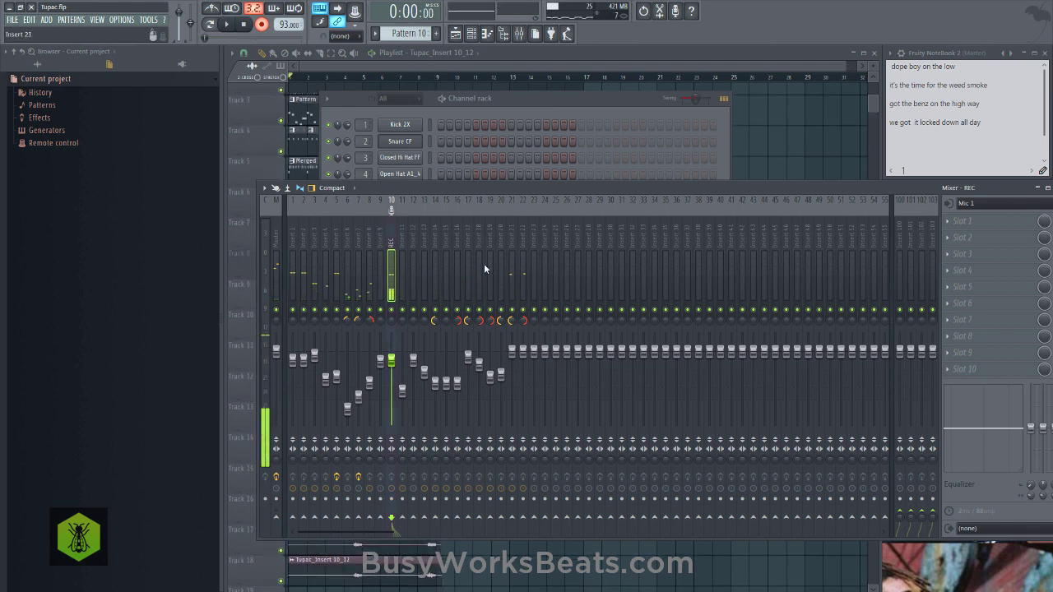
Solo Track 18 to listen to its vocal take from about bar 4, then unsolo it and play it with the full arrangement.
{"action": "key", "text": "F12"}
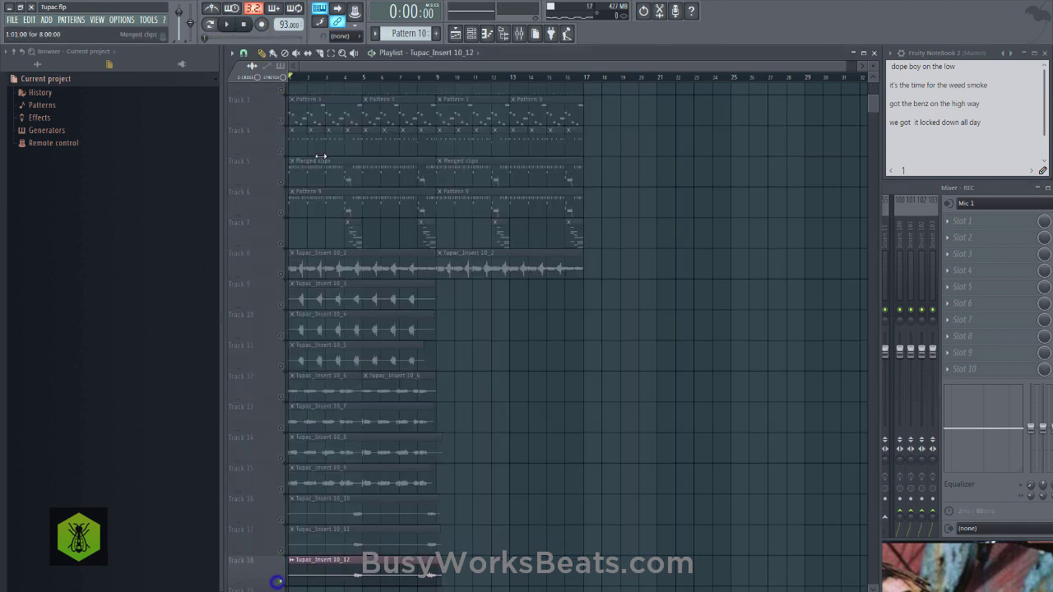
{"action": "left_click", "coordinate": [341, 77]}
{"action": "key", "text": "space"}
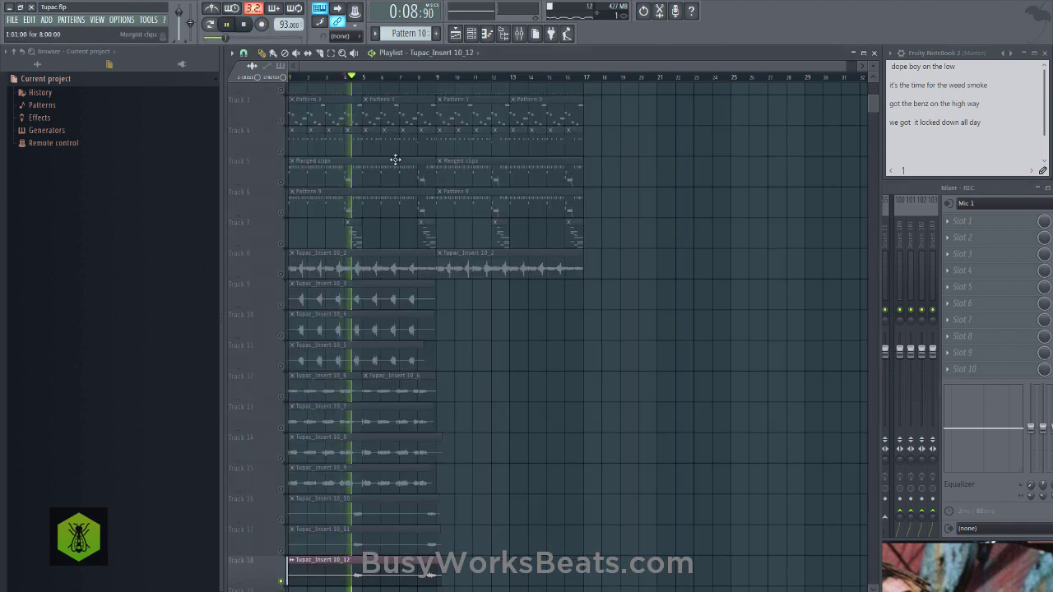
{"action": "key", "text": "space"}
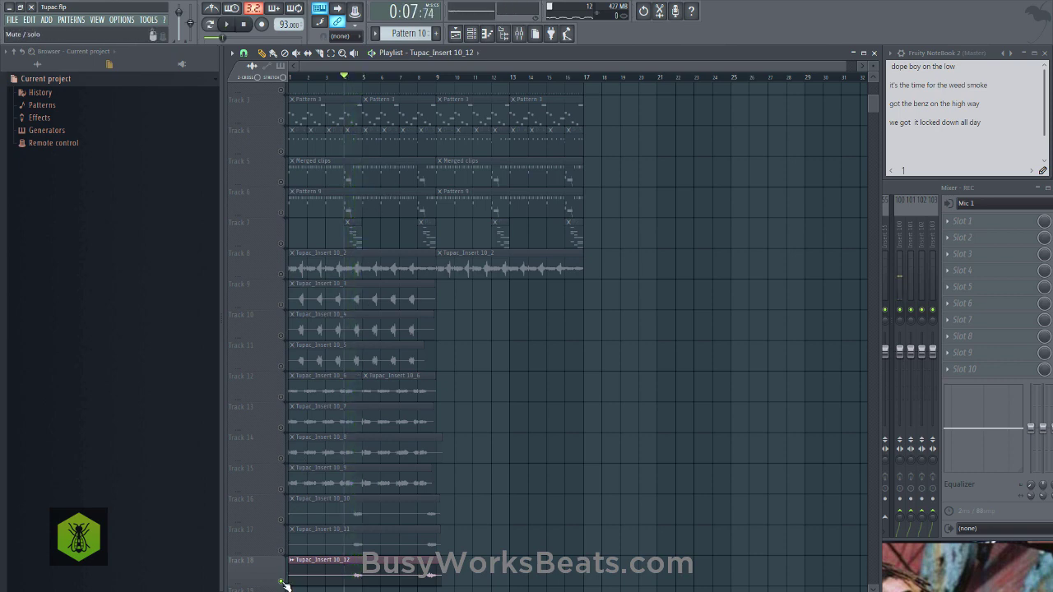
{"action": "right_click", "coordinate": [282, 582]}
{"action": "key", "text": "space"}
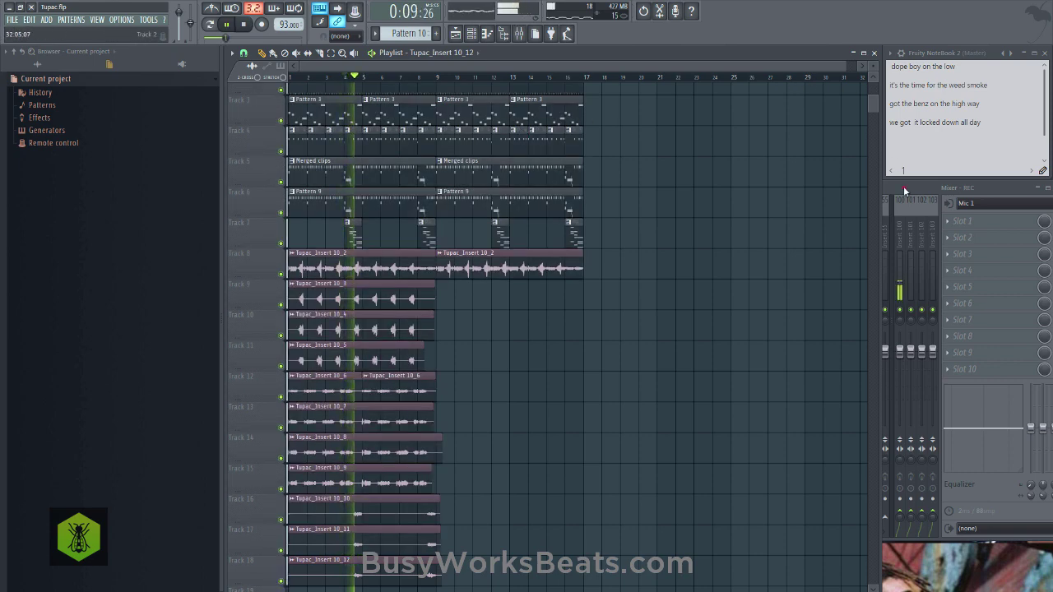
{"action": "key", "text": "F9"}
{"action": "key", "text": "space"}
Route the Tupac_Insert 10_12 vocal channel to mixer insert 23 and lower that insert's volume during playback.
{"action": "key", "text": "F6"}
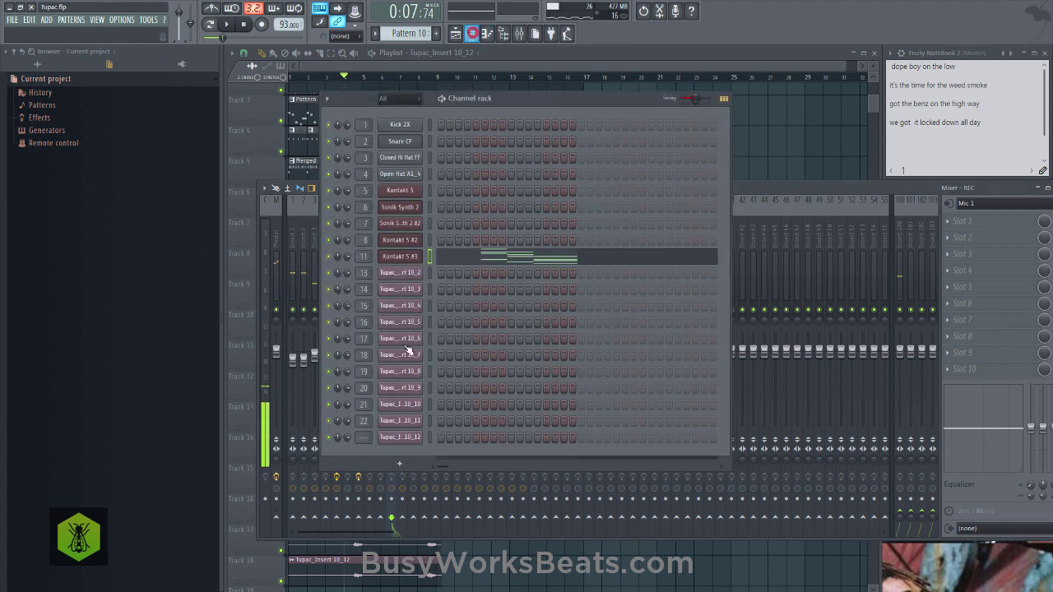
{"action": "left_click_drag", "start_coordinate": [369, 433], "coordinate": [370, 422]}
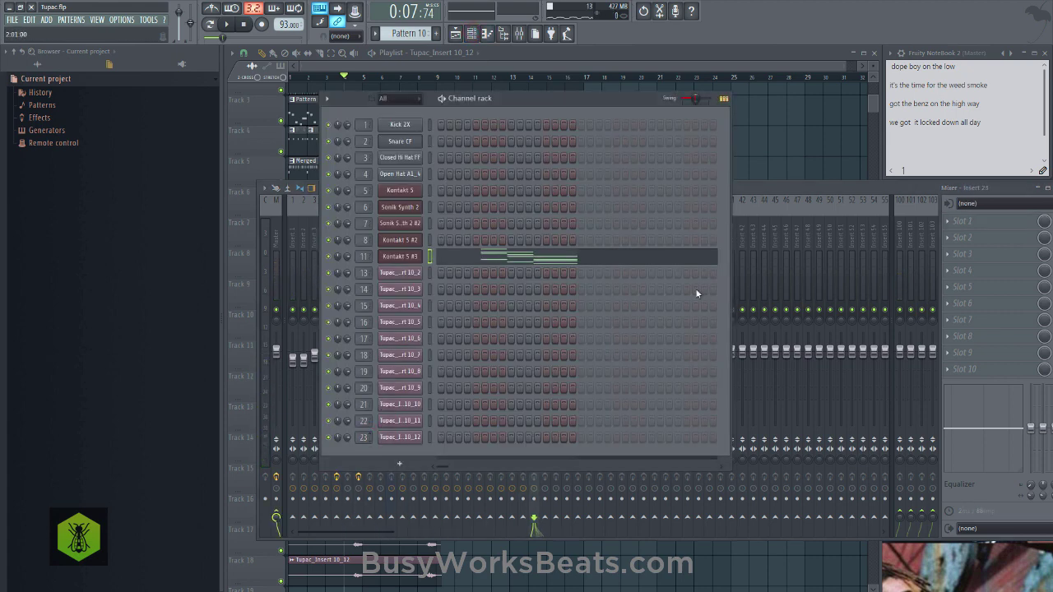
{"action": "left_click", "coordinate": [740, 190]}
{"action": "key", "text": "space"}
{"action": "mouse_move", "coordinate": [537, 355]}
{"action": "left_mouse_down"}
{"action": "mouse_move", "coordinate": [537, 384]}
{"action": "mouse_move", "coordinate": [534, 368]}
{"action": "left_mouse_up"}
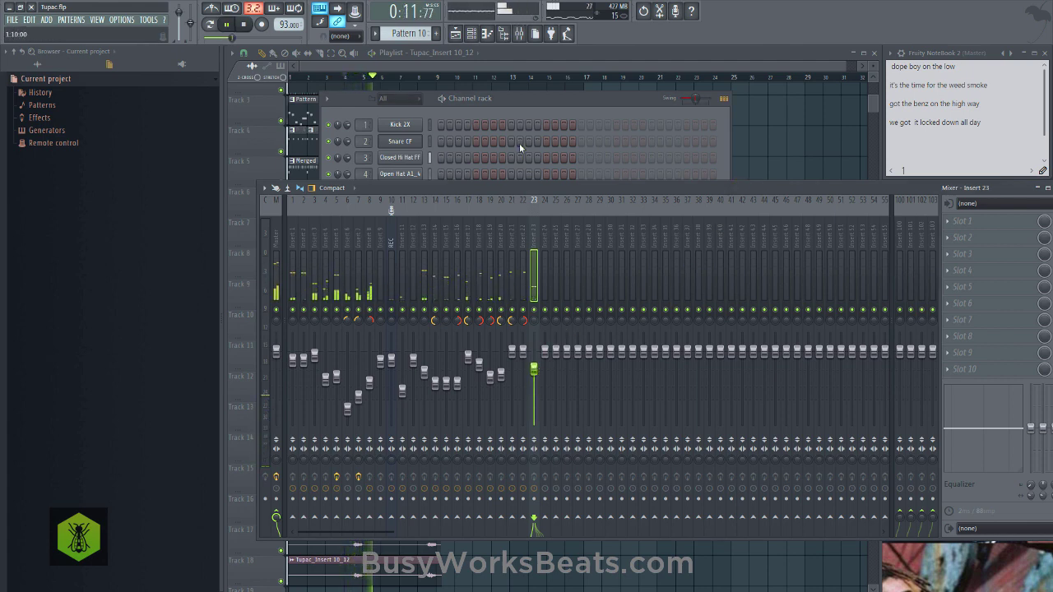
Stop playback, mute Track 8 in the playlist, and play the arrangement from the start to hear it without that track.
{"action": "left_click", "coordinate": [527, 100]}
{"action": "key", "text": "space"}
{"action": "left_click", "coordinate": [767, 160]}
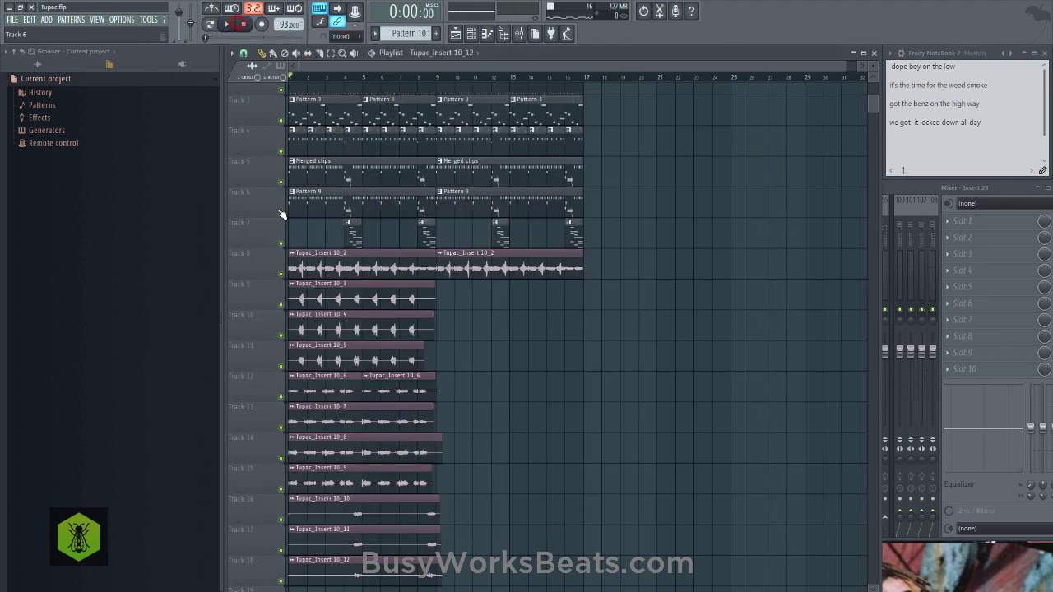
{"action": "left_click", "coordinate": [284, 273]}
{"action": "key", "text": "space"}
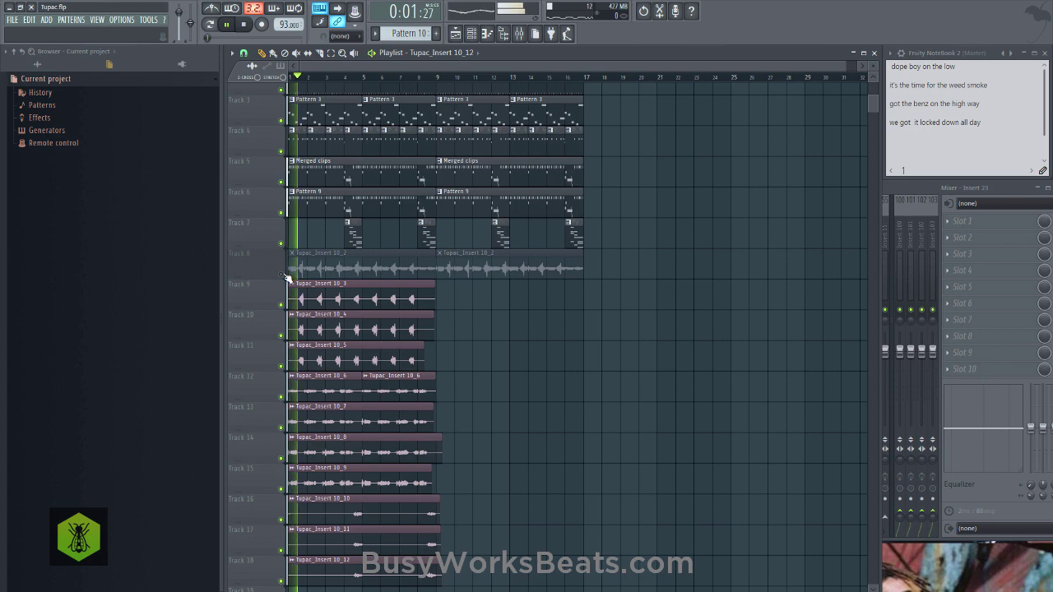
{"action": "scroll", "coordinate": [483, 313], "scroll_direction": "down", "scroll_amount": 1}
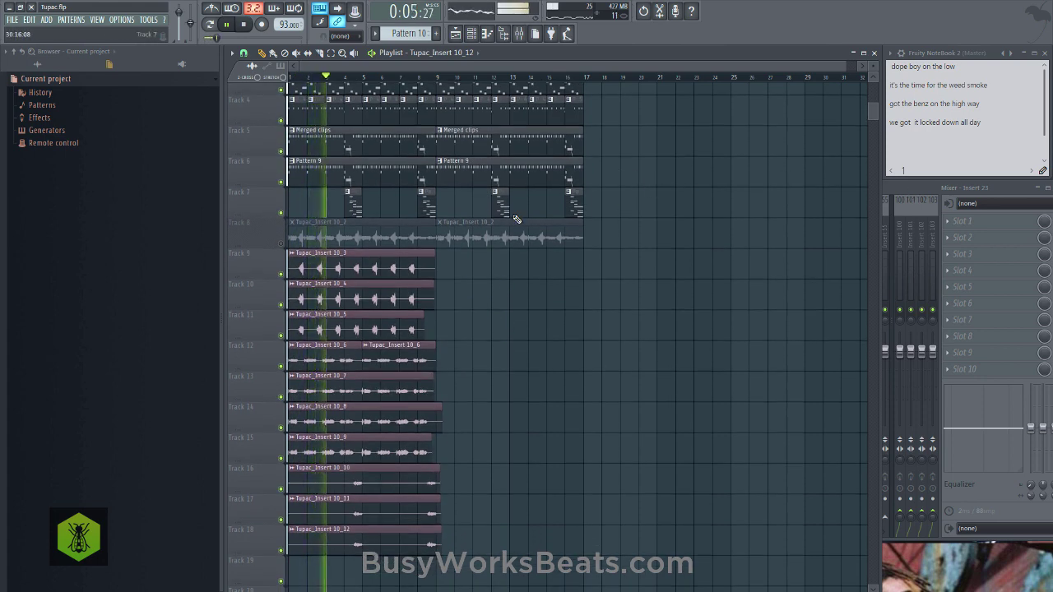
Delete both Tupac_Insert 10_2 clips from Track 8 and unmute the track.
{"action": "right_click", "coordinate": [453, 233]}
{"action": "right_click", "coordinate": [428, 237]}
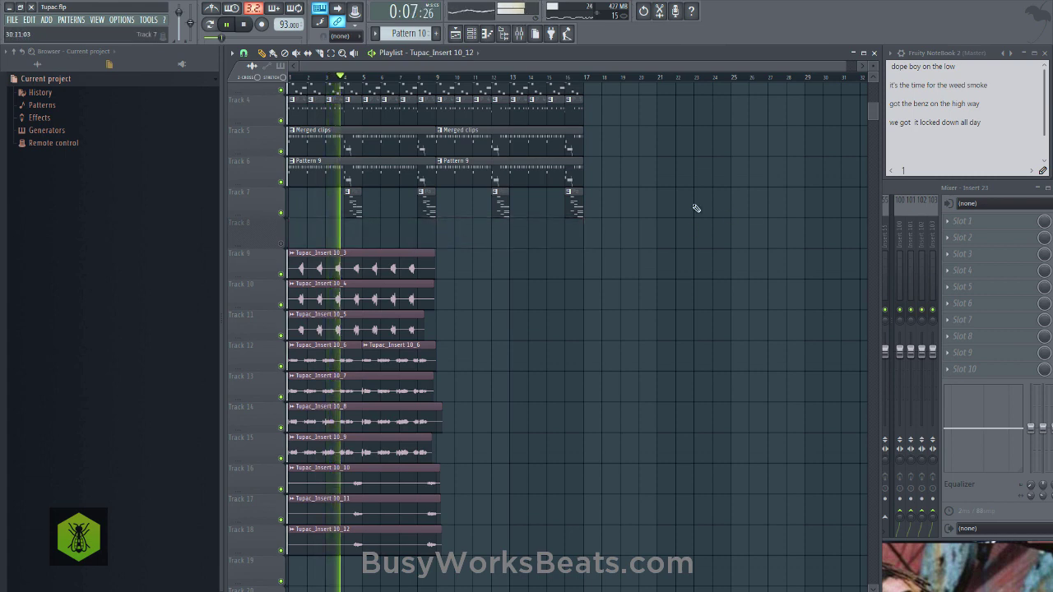
{"action": "left_click", "coordinate": [280, 244]}
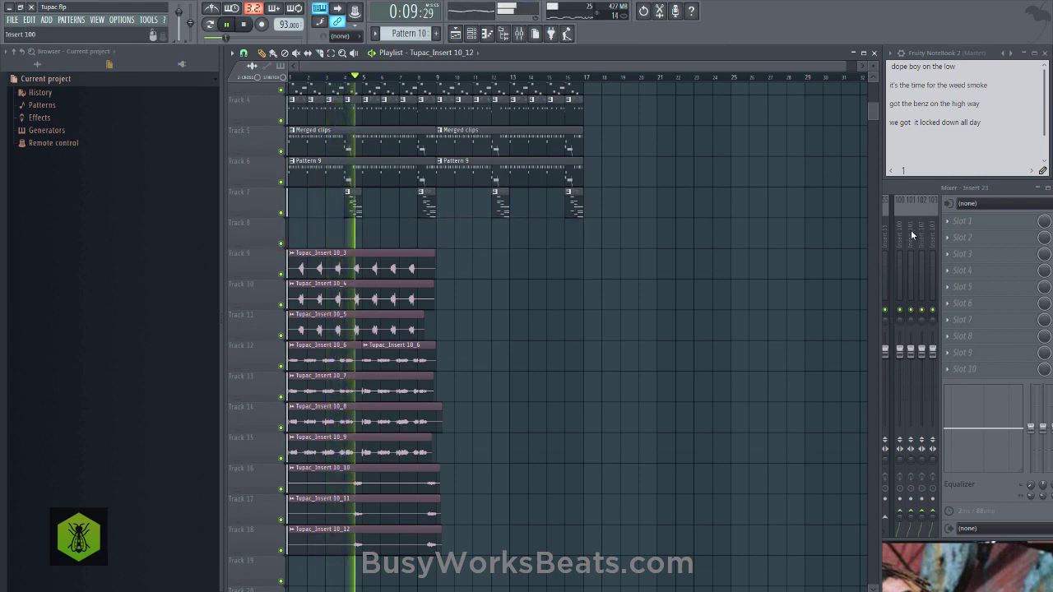
Check the mixer insert levels while the arrangement plays, then select the REC mixer track and stop playback.
{"action": "left_click", "coordinate": [895, 191]}
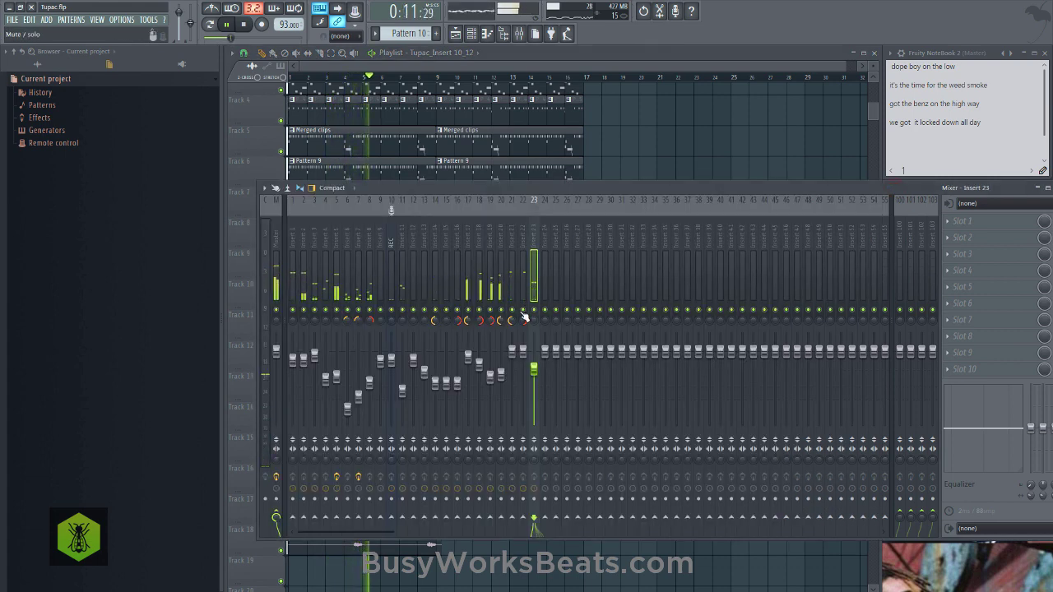
{"action": "left_click", "coordinate": [452, 67]}
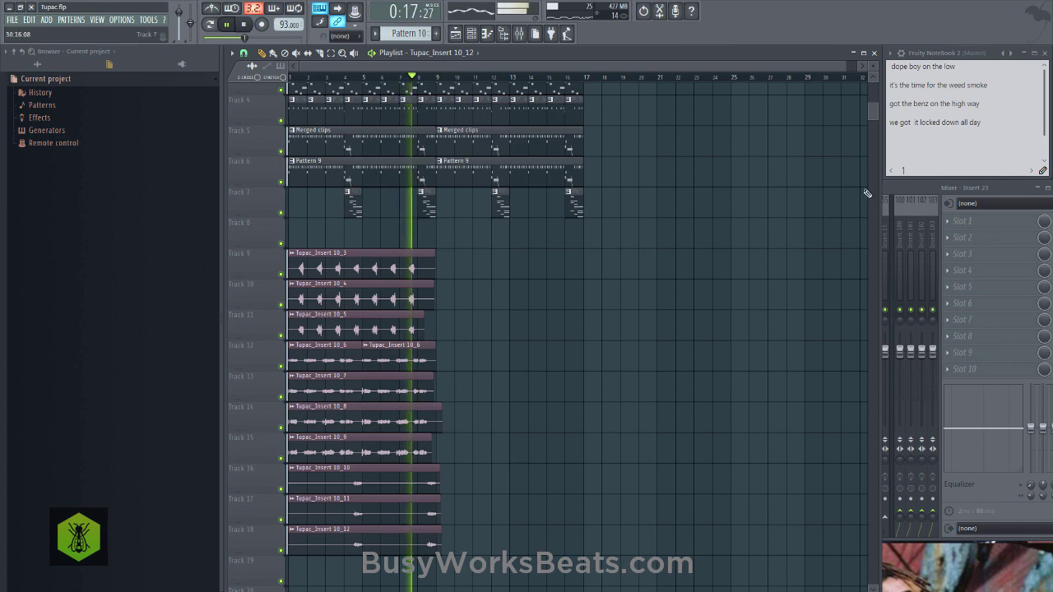
{"action": "key", "text": "F9"}
{"action": "left_click", "coordinate": [392, 236]}
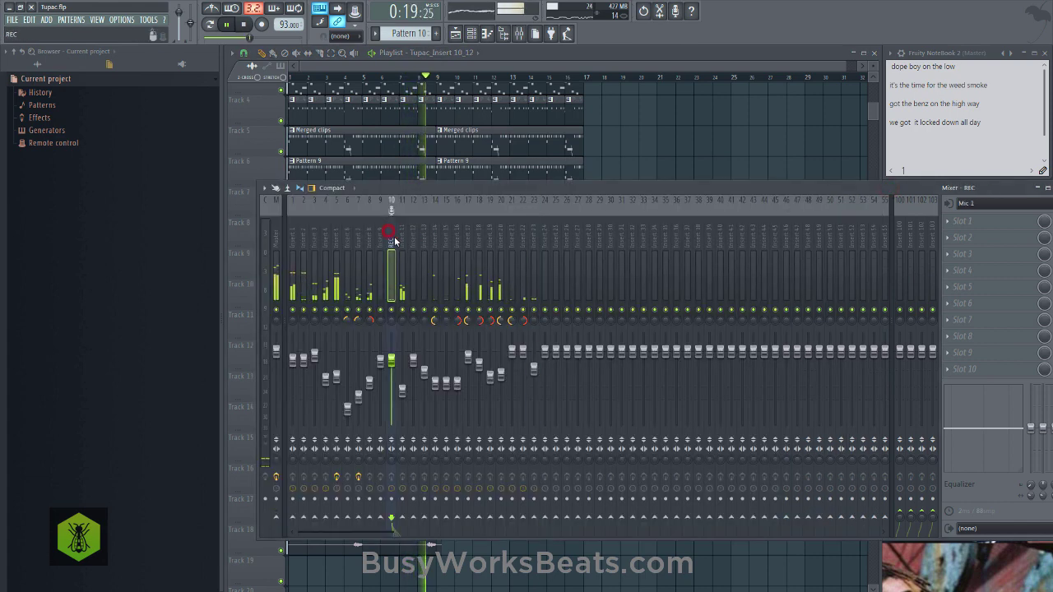
{"action": "left_click", "coordinate": [244, 26]}
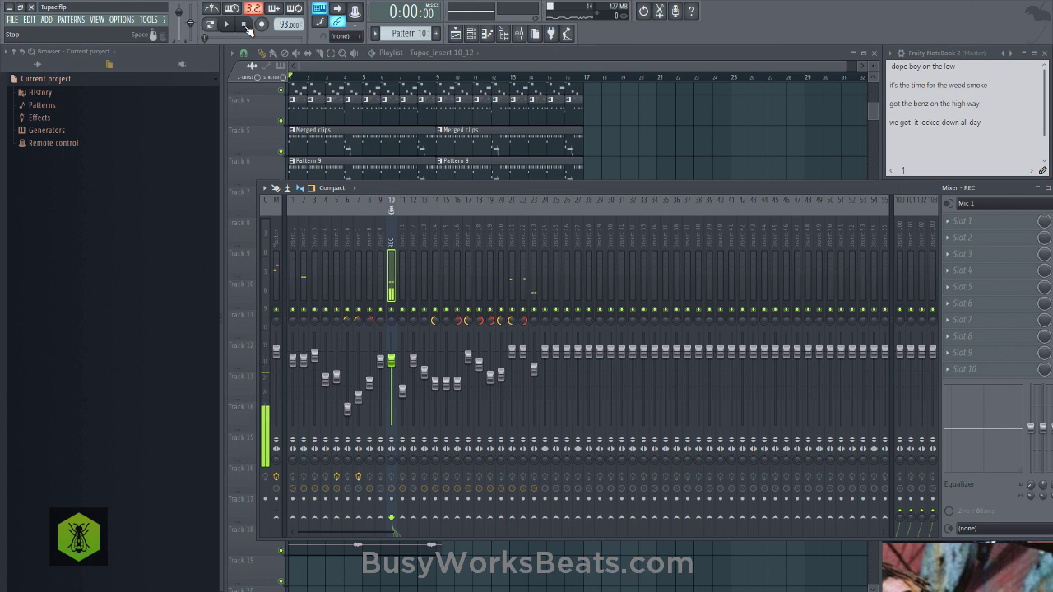
Set the playlist's start position to bar 4, test playback from there, and clear the time selection.
{"action": "left_click", "coordinate": [649, 129]}
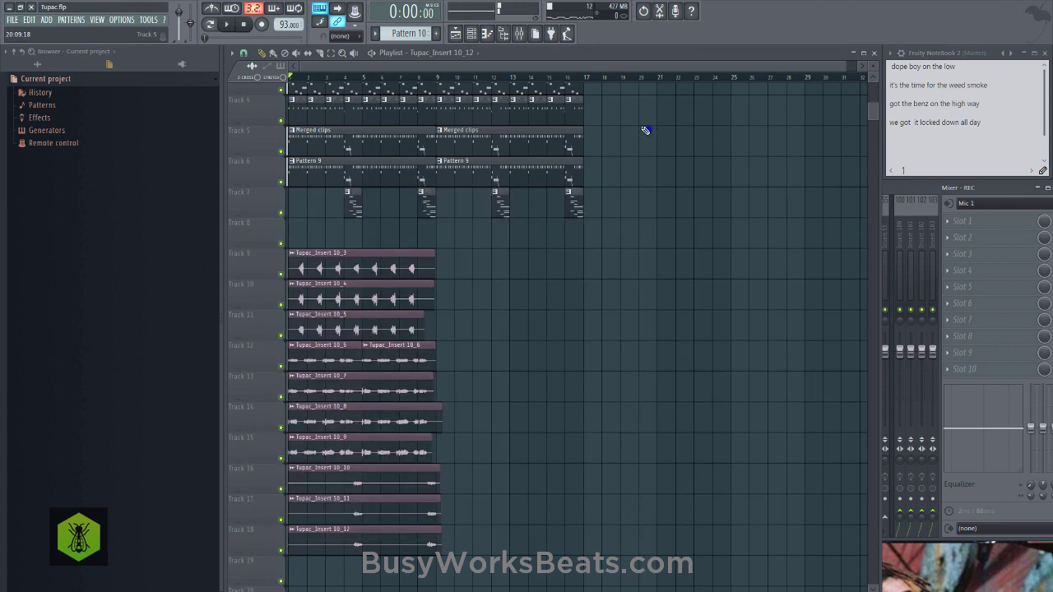
{"action": "left_click_drag", "start_coordinate": [333, 82], "coordinate": [358, 81]}
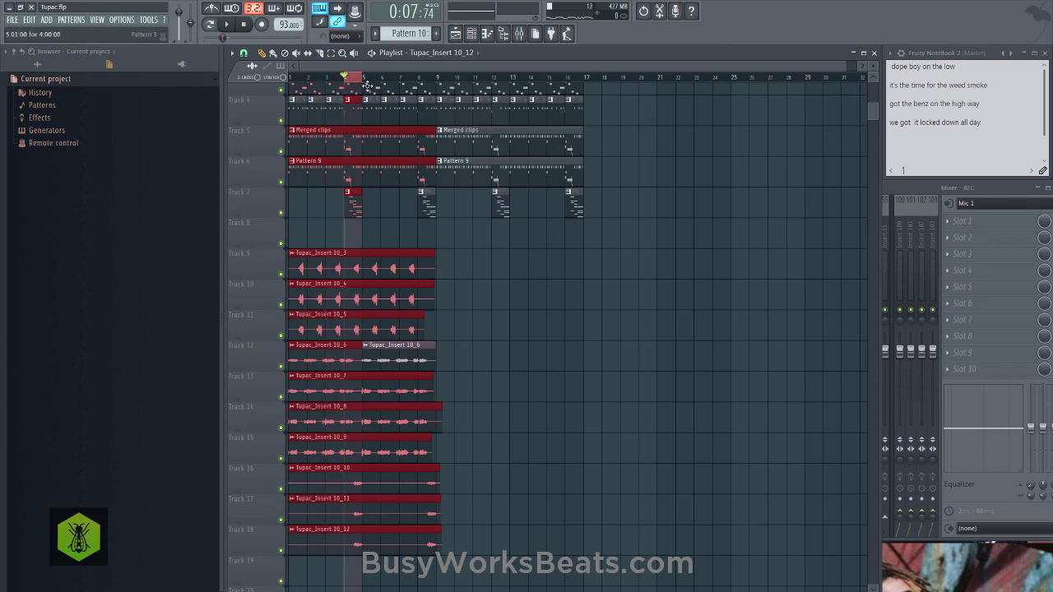
{"action": "key", "text": "space"}
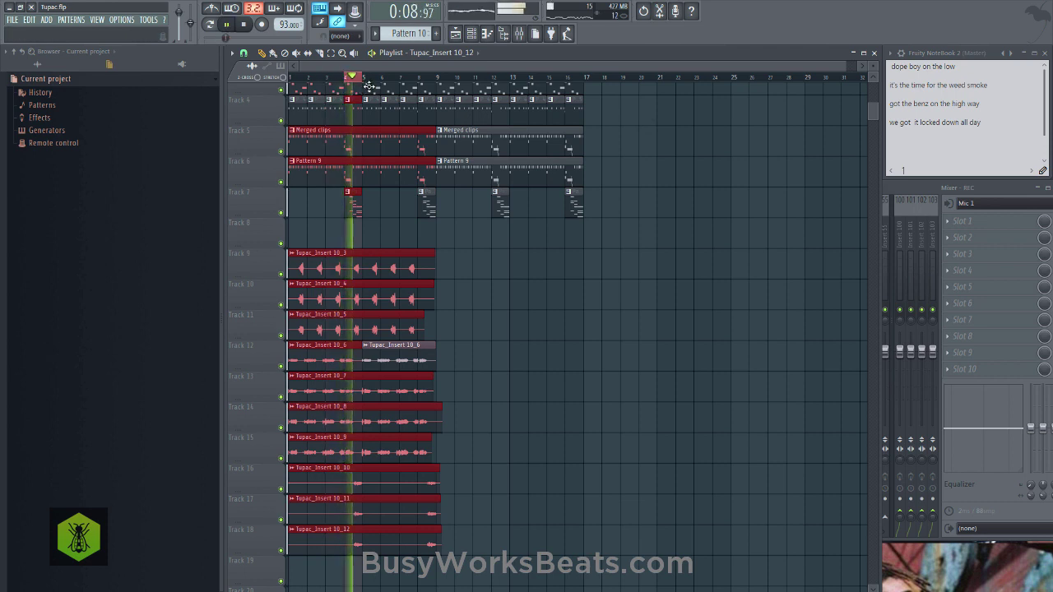
{"action": "key", "text": "space"}
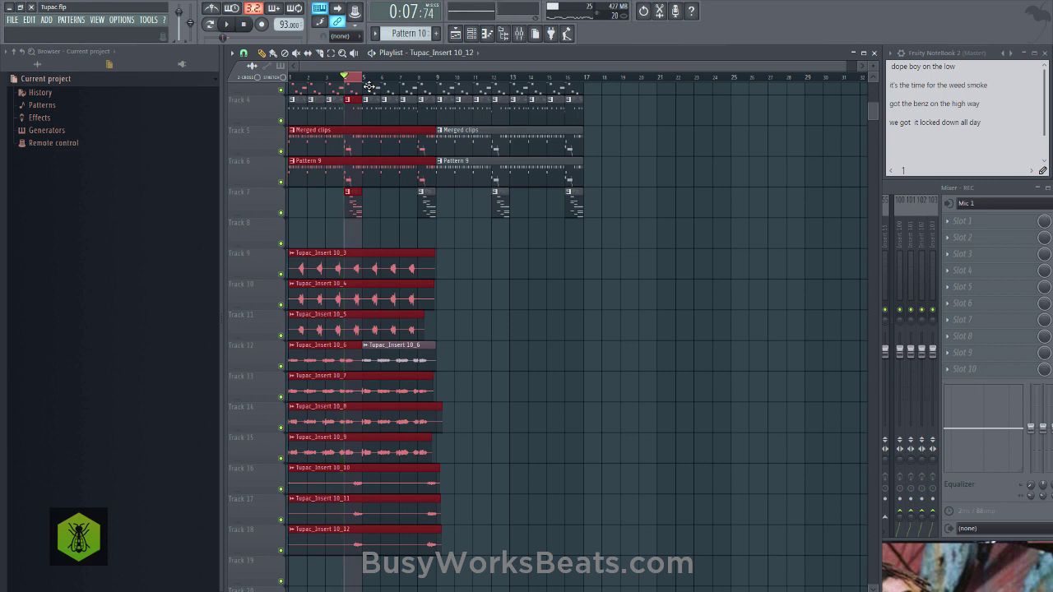
{"action": "left_click", "coordinate": [345, 82]}
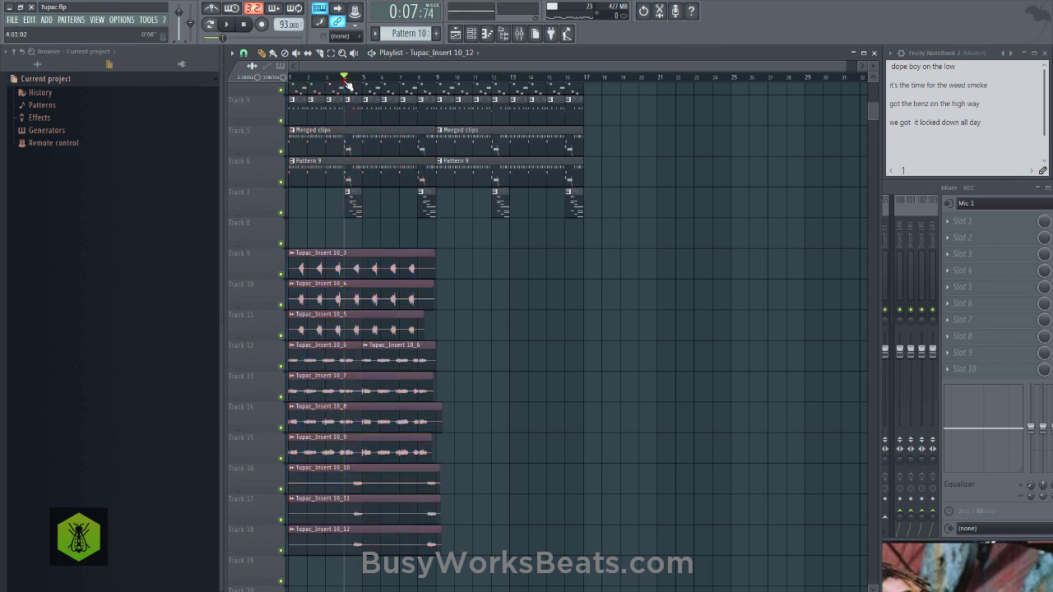
Arm the REC track and record a vocal take from bar 4 into the playlist as an audio clip, stopping around bar 9.
{"action": "left_click", "coordinate": [520, 37]}
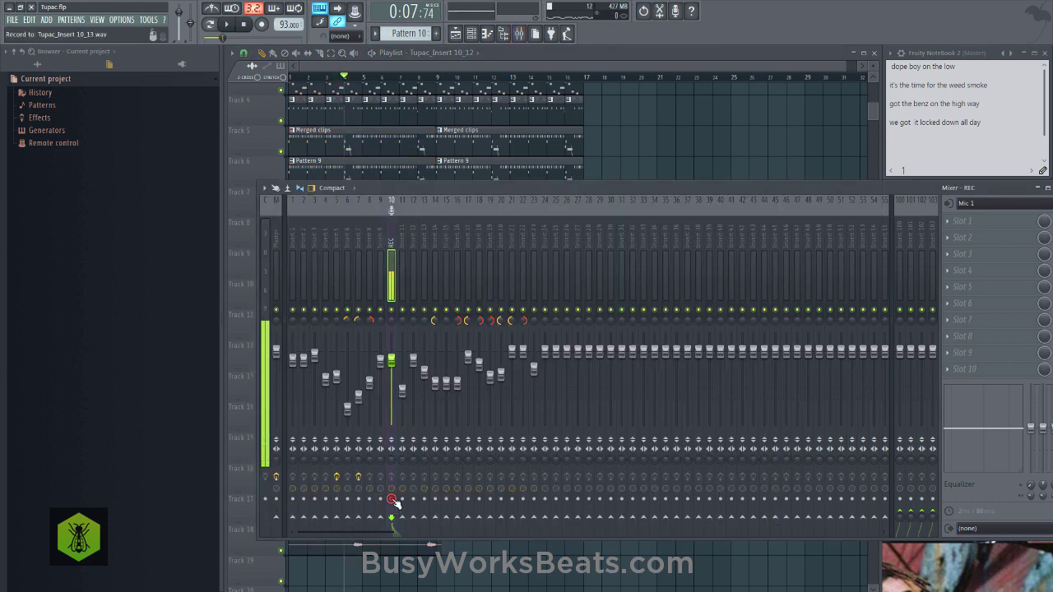
{"action": "left_click", "coordinate": [335, 70]}
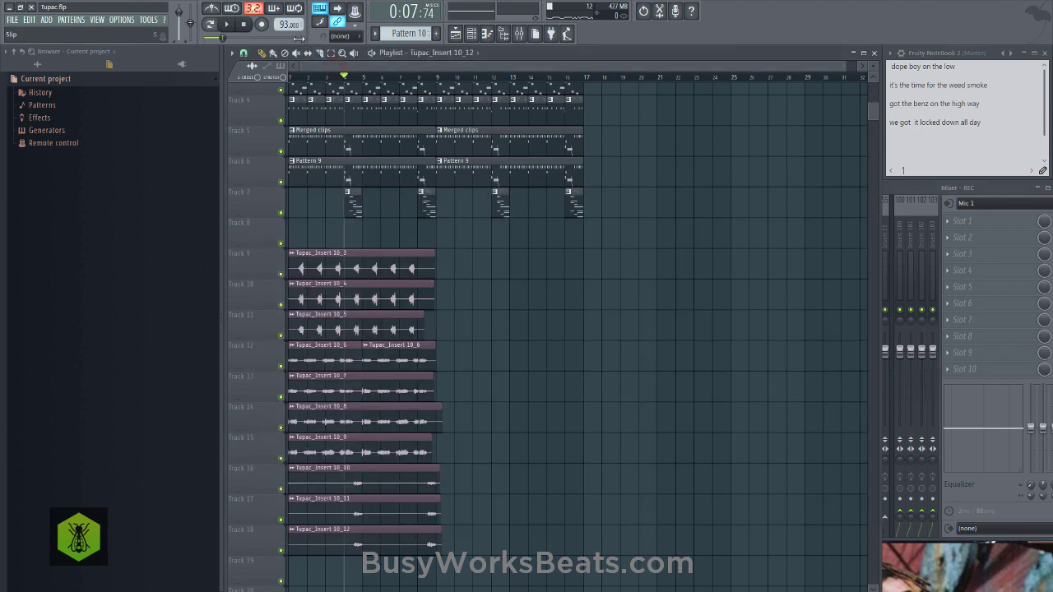
{"action": "left_click", "coordinate": [262, 24]}
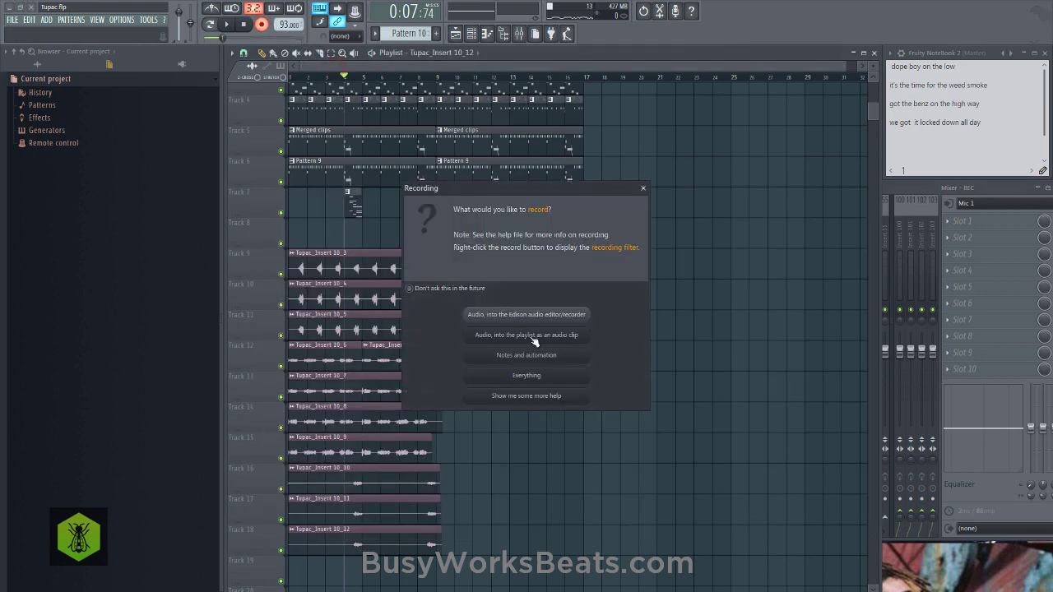
{"action": "left_click", "coordinate": [533, 336]}
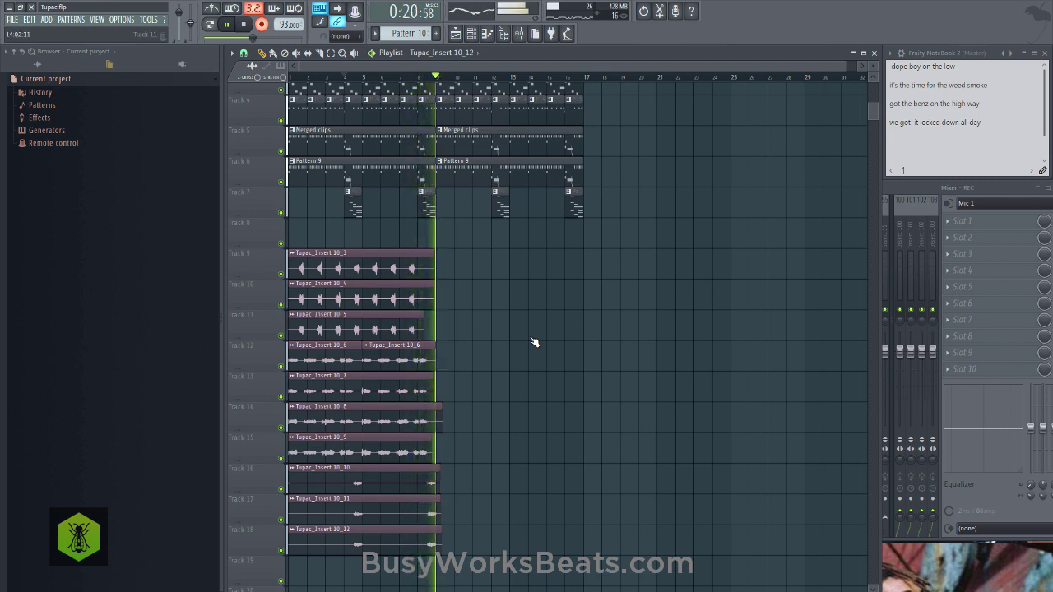
{"action": "key", "text": "space"}
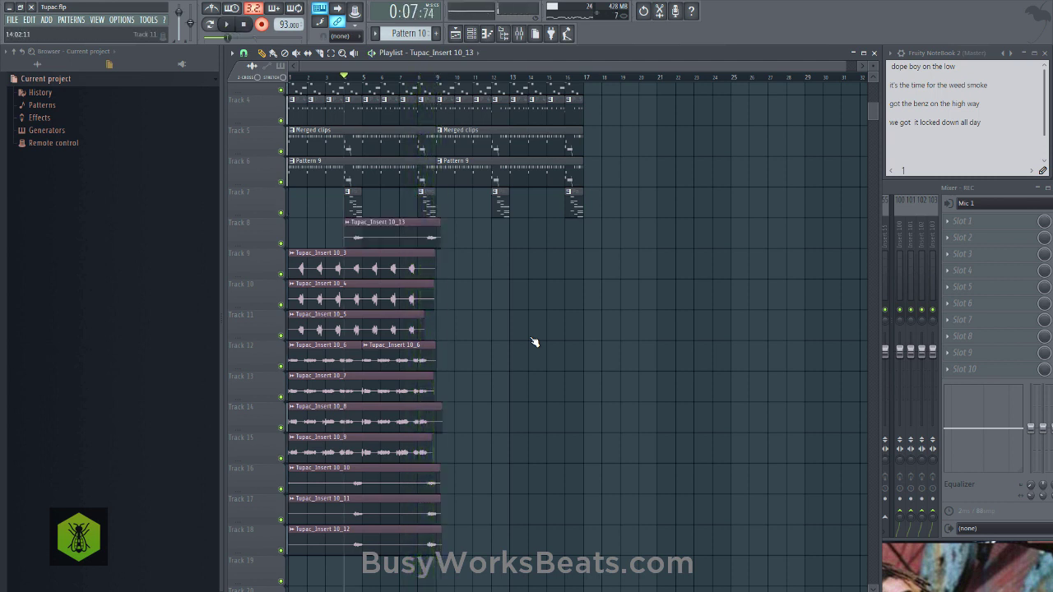
Route the Tupac_Insert 10_13 vocal channel to mixer insert 24, pan that insert left and lower its volume.
{"action": "left_click", "coordinate": [384, 238]}
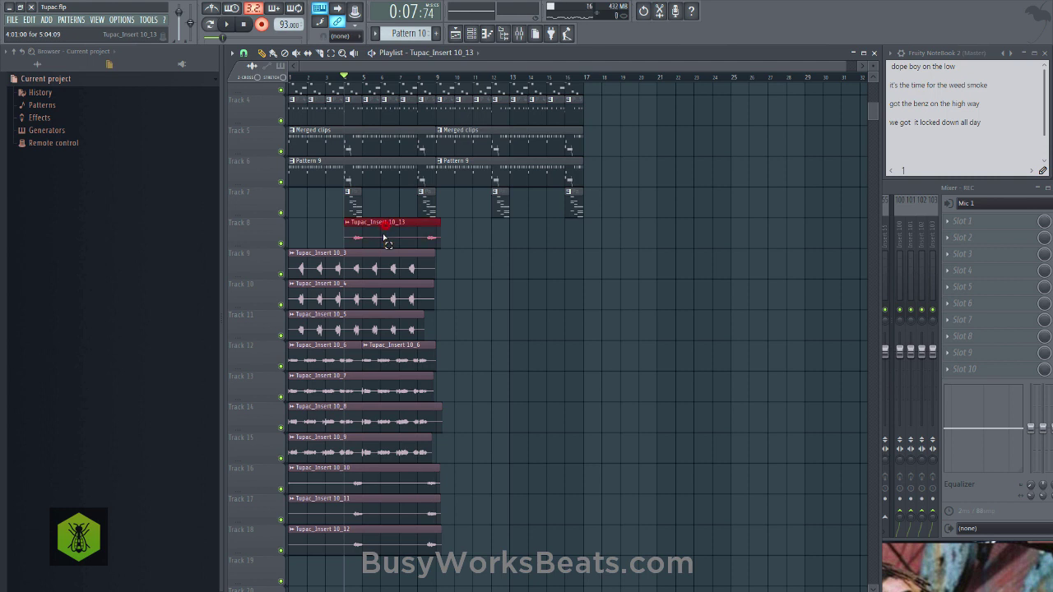
{"action": "left_click", "coordinate": [473, 34]}
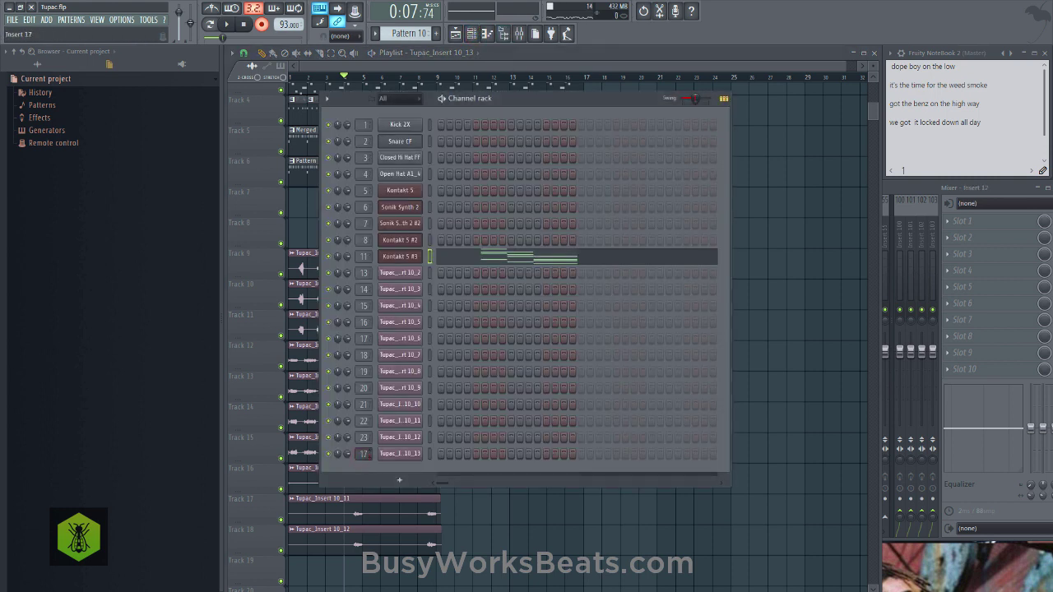
{"action": "left_click", "coordinate": [894, 189]}
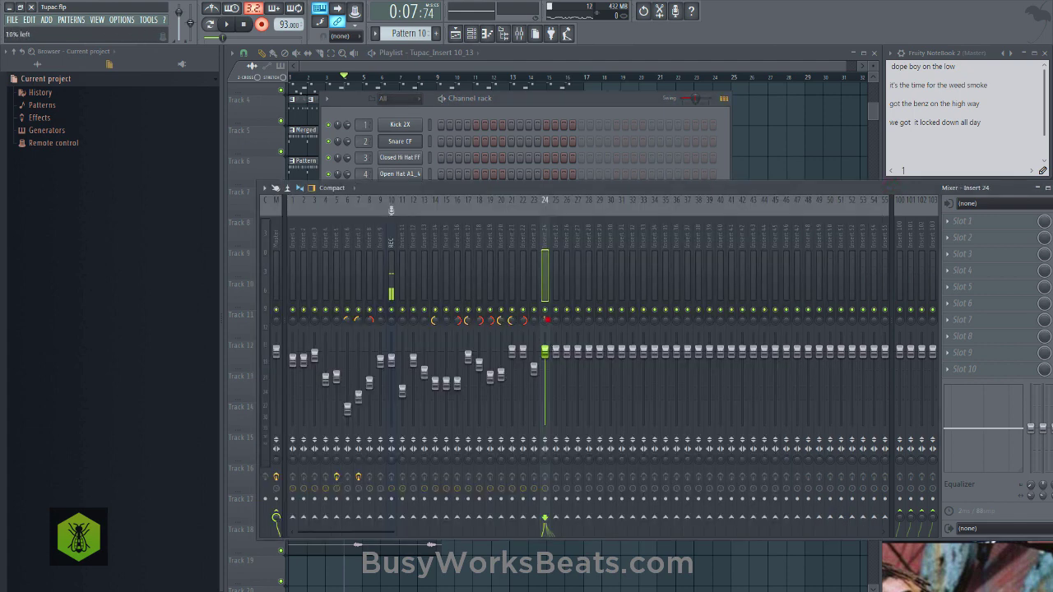
{"action": "left_click_drag", "start_coordinate": [546, 352], "coordinate": [545, 381]}
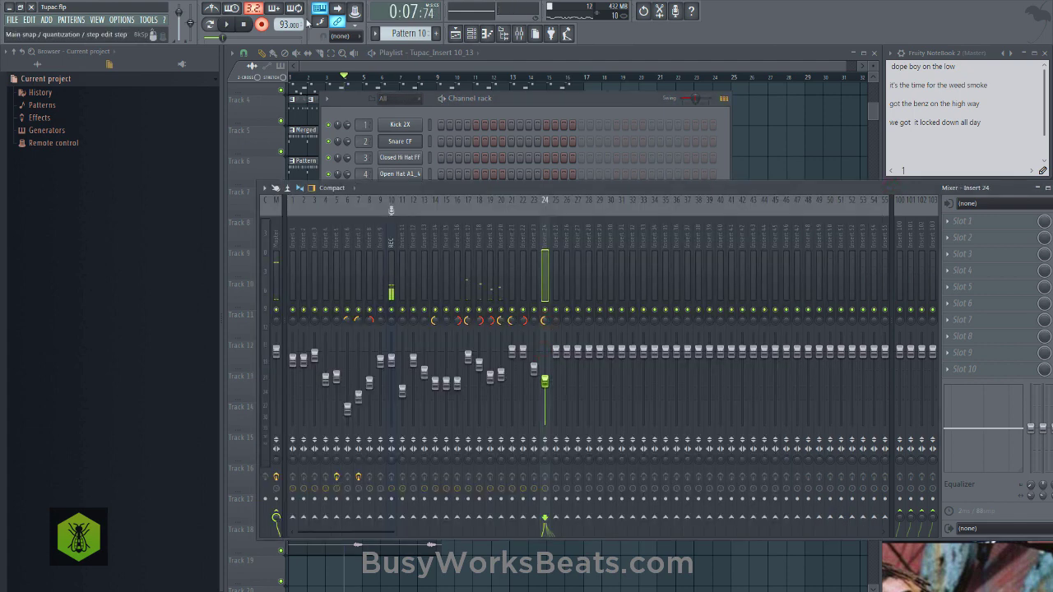
Rearm the REC track and record a second vocal take from bar 4 into the playlist as an audio clip.
{"action": "left_click", "coordinate": [390, 227]}
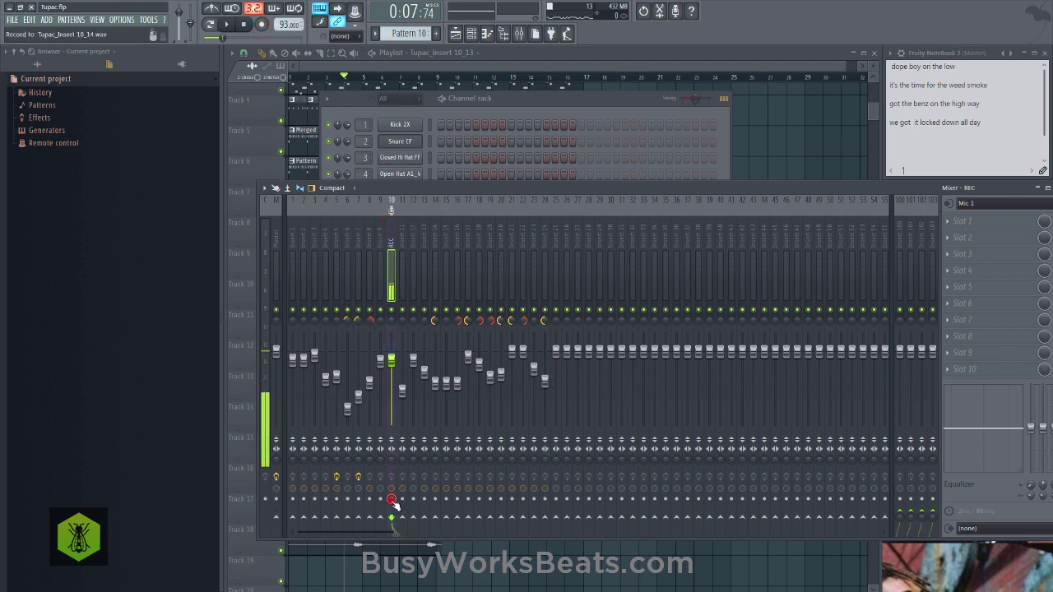
{"action": "left_click", "coordinate": [262, 27]}
{"action": "left_click", "coordinate": [547, 337]}
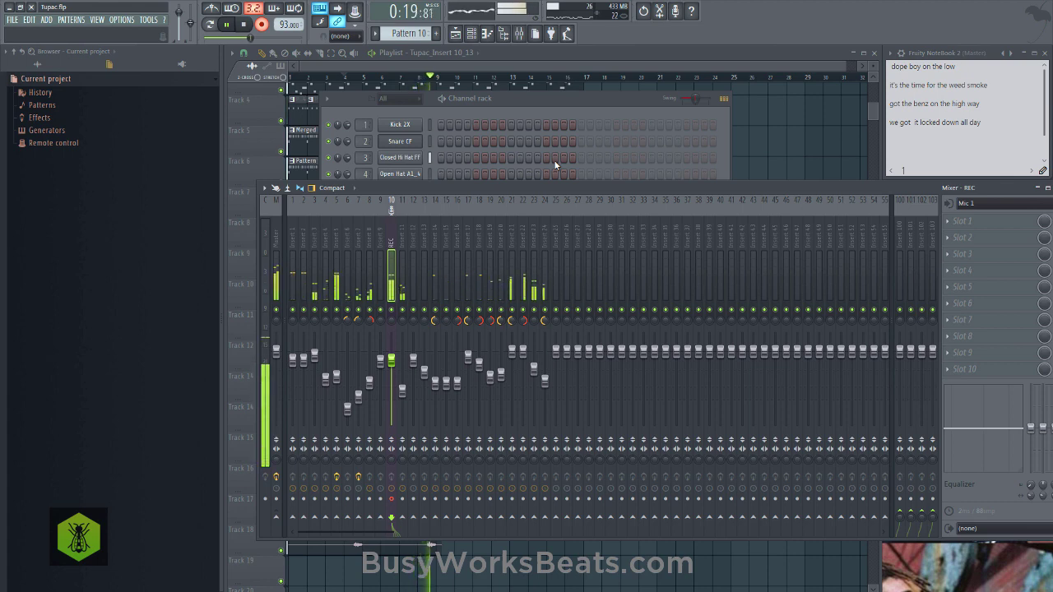
{"action": "key", "text": "space"}
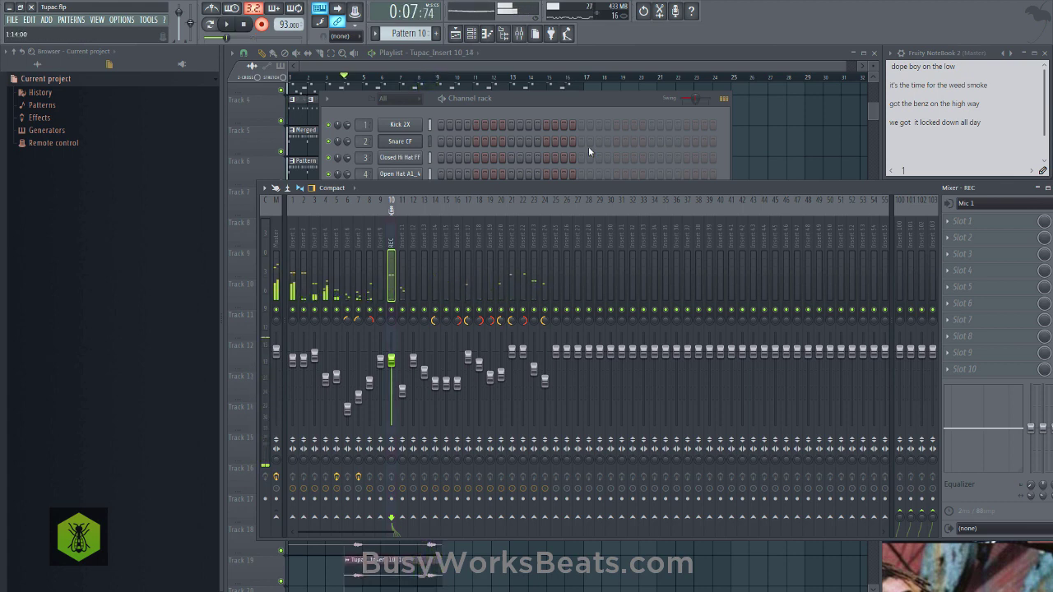
Route the Tupac_Insert 10_14 vocal channel to mixer insert 25, pan that insert right and lower its volume to 60%.
{"action": "left_click", "coordinate": [571, 104]}
{"action": "left_click_drag", "start_coordinate": [361, 471], "coordinate": [361, 451]}
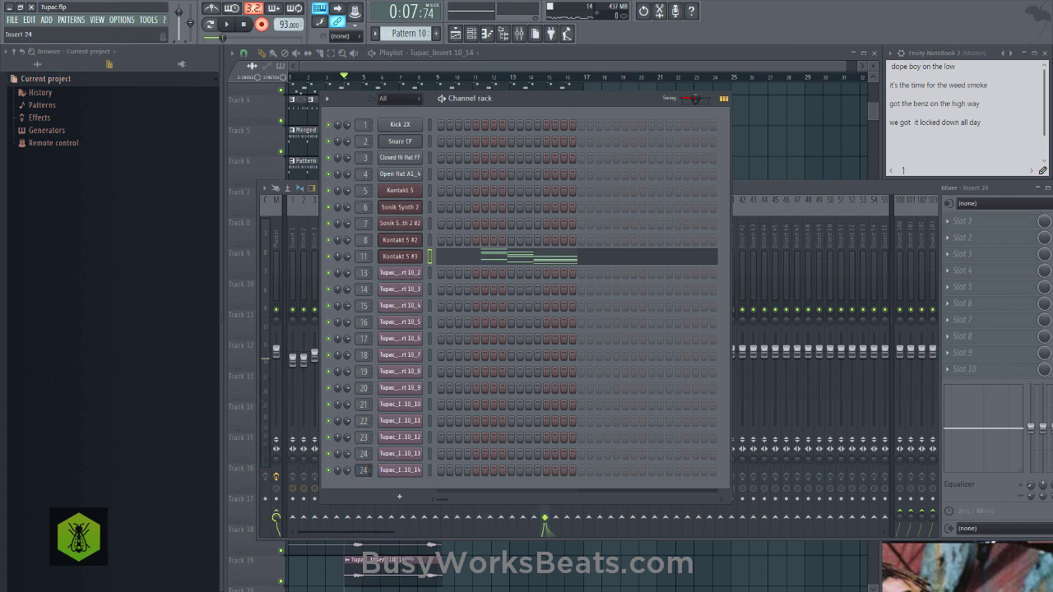
{"action": "left_click", "coordinate": [754, 198]}
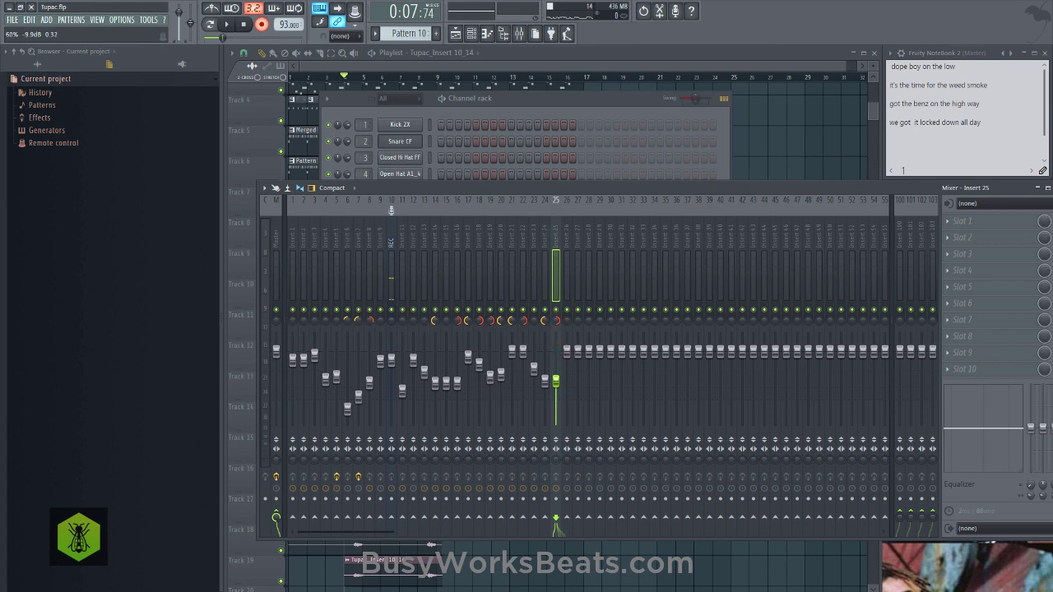
{"action": "left_click", "coordinate": [499, 107]}
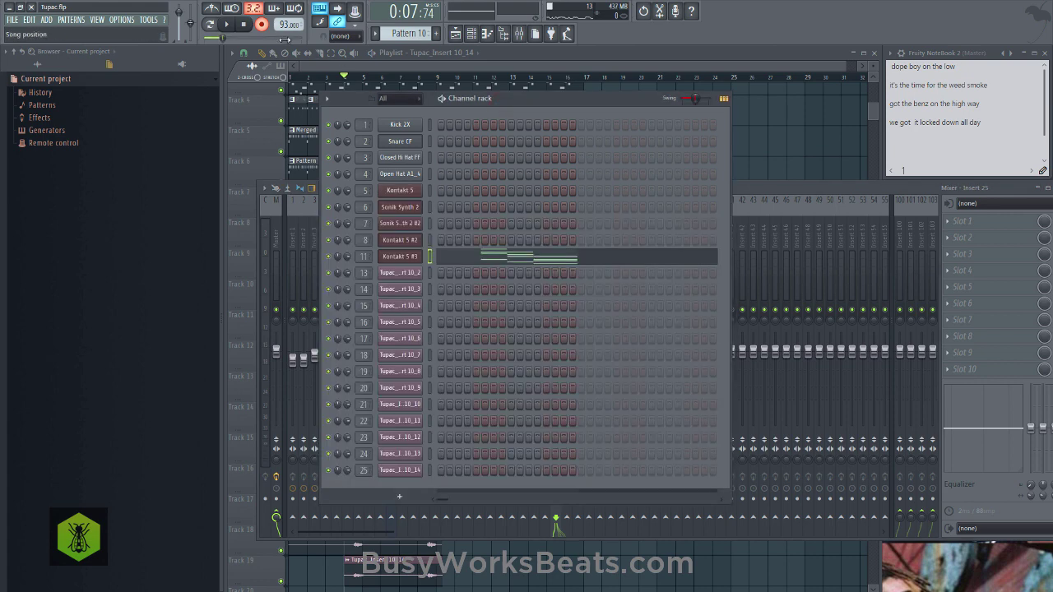
{"action": "left_click", "coordinate": [777, 189]}
Select and arm the REC track again, and record a third vocal take from bar 4 into the playlist as an audio clip.
{"action": "left_click", "coordinate": [395, 231]}
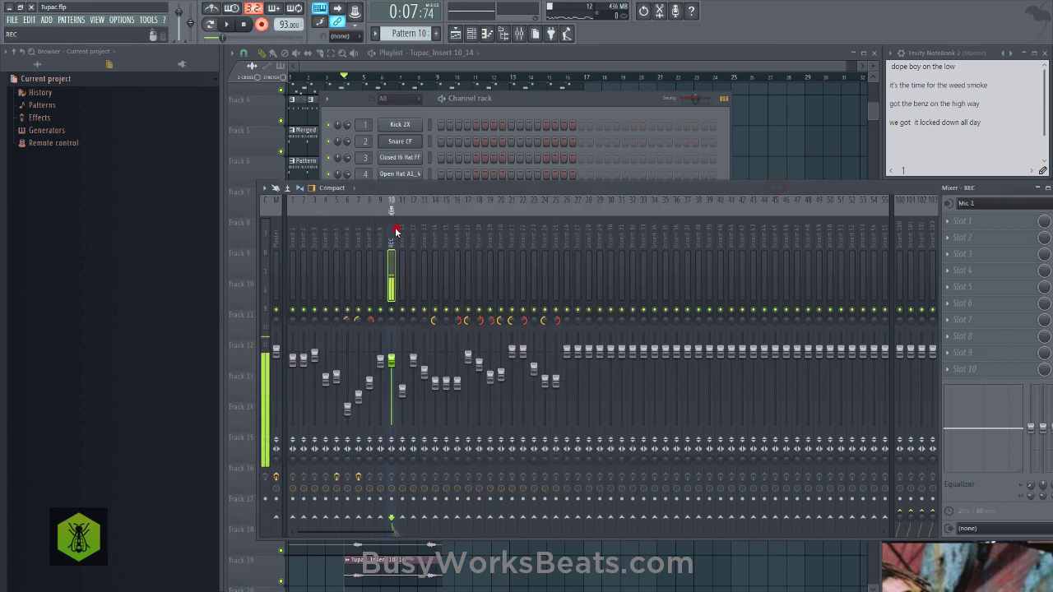
{"action": "left_click", "coordinate": [392, 498]}
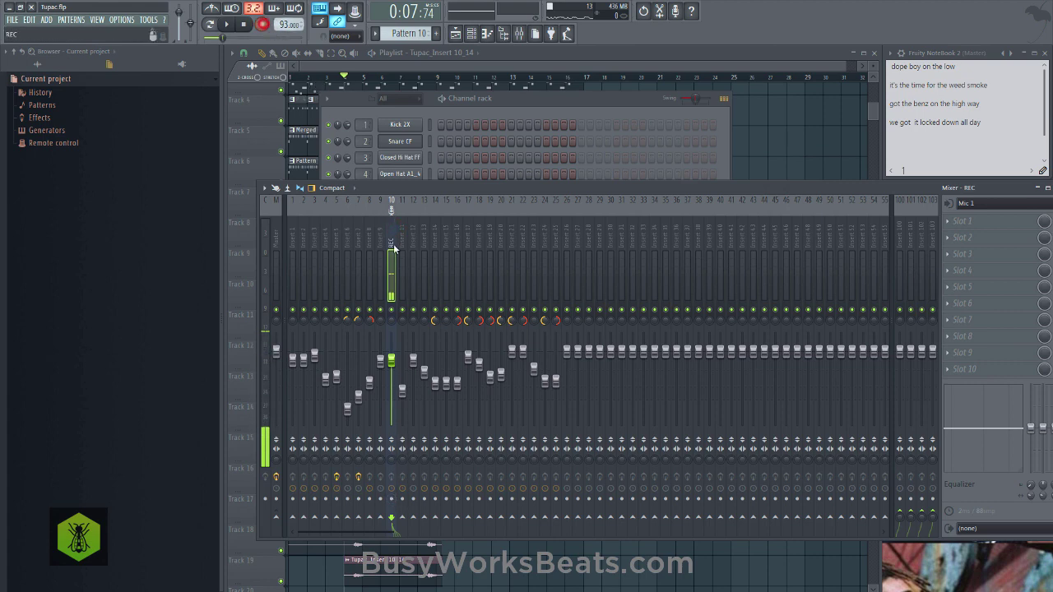
{"action": "left_click", "coordinate": [392, 498]}
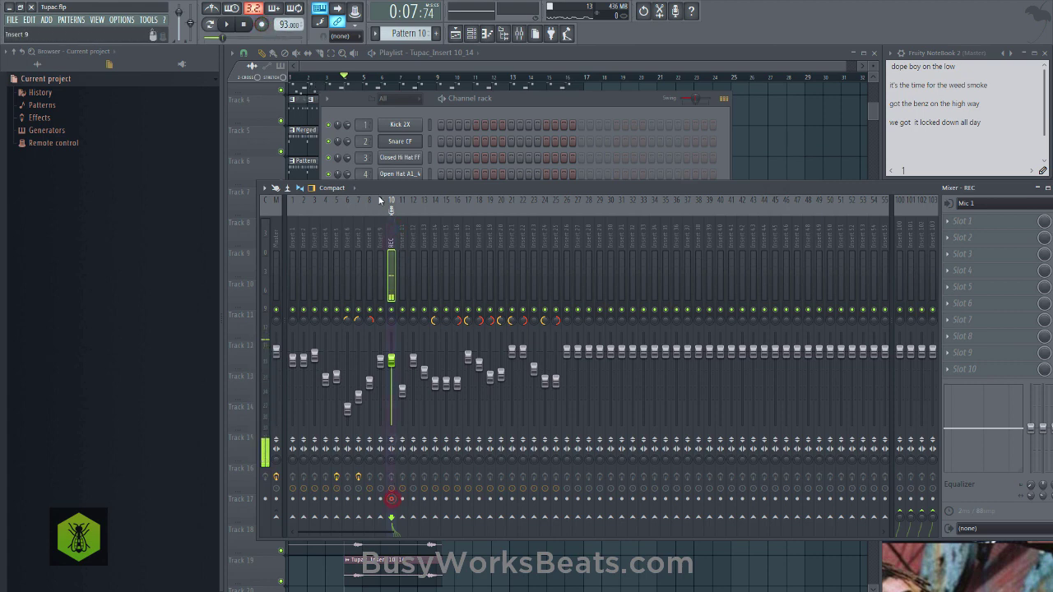
{"action": "left_click", "coordinate": [262, 26]}
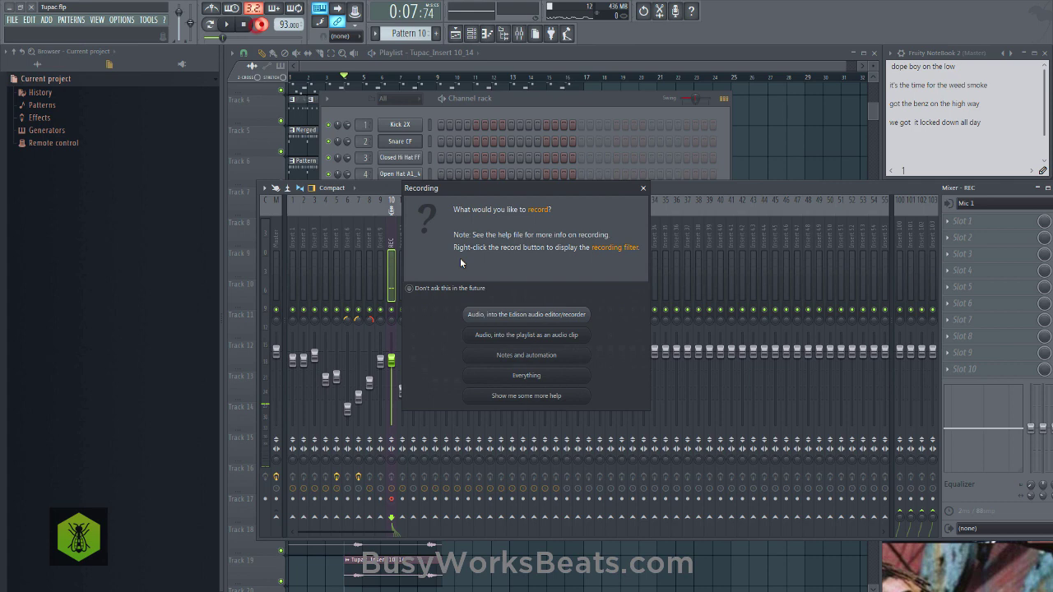
{"action": "left_click", "coordinate": [527, 334]}
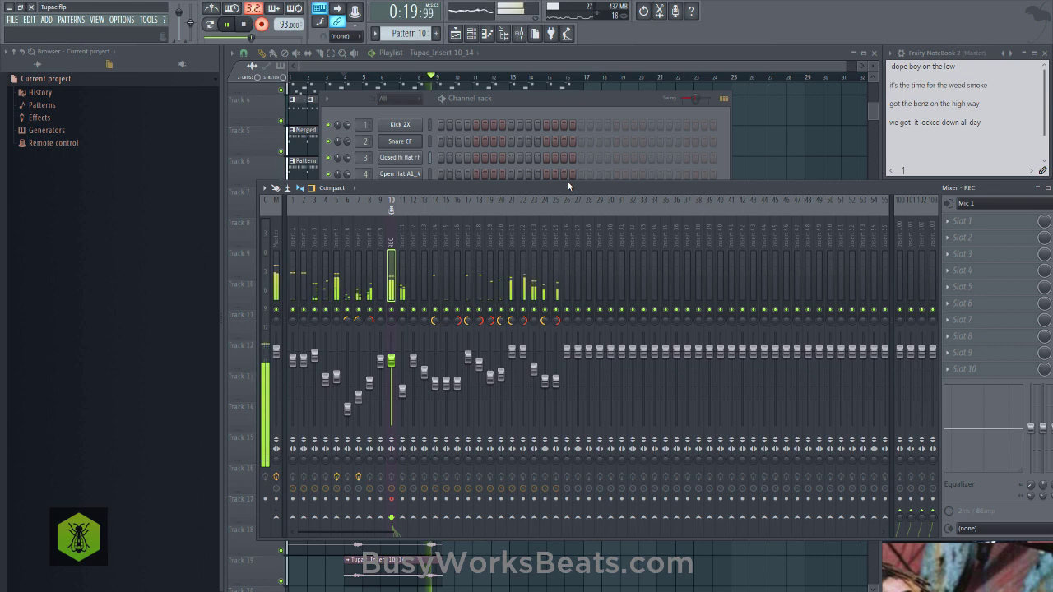
{"action": "key", "text": "space"}
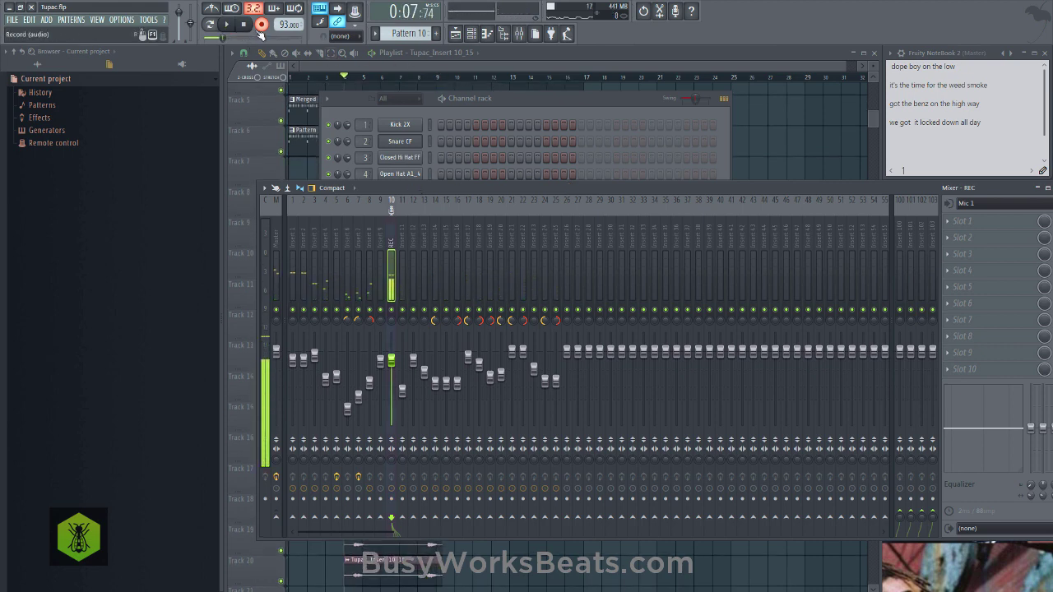
Route the Tupac_Insert 10_15 vocal channel to mixer insert 26, lower that insert's volume and save the project.
{"action": "left_click", "coordinate": [459, 99]}
{"action": "left_click_drag", "start_coordinate": [359, 491], "coordinate": [359, 441]}
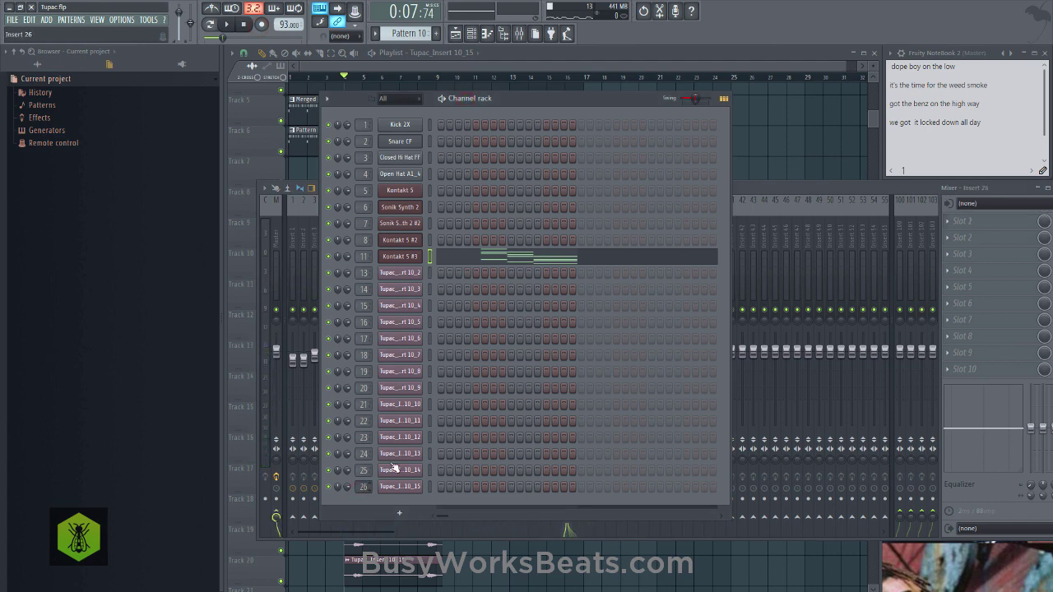
{"action": "left_click", "coordinate": [742, 182]}
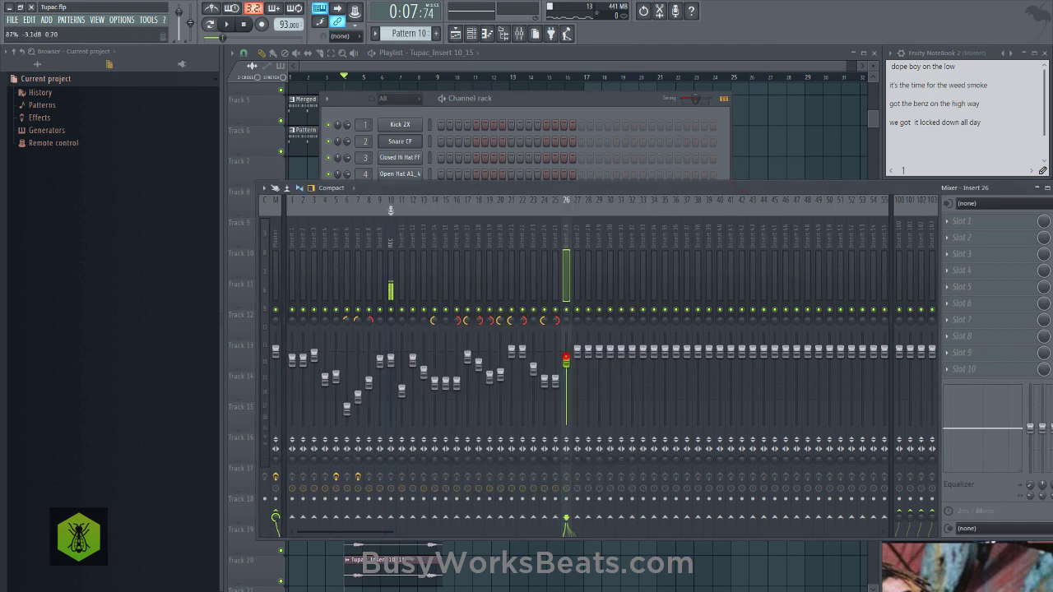
{"action": "left_click", "coordinate": [745, 100]}
{"action": "key", "text": "ctrl+s"}
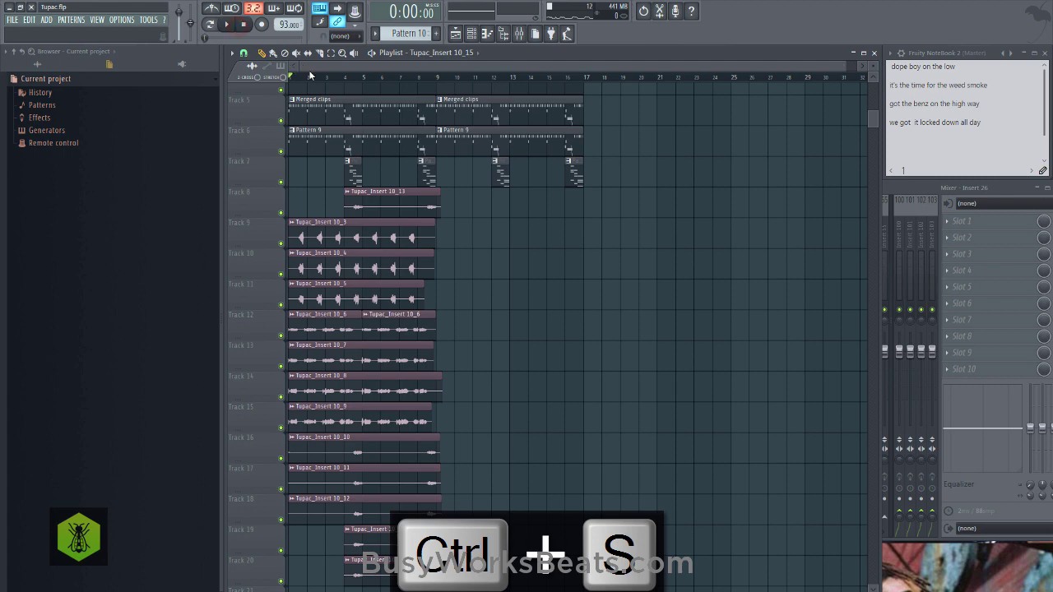
Change the playlist's snap setting and play the song from the start to listen to the layered vocal takes.
{"action": "scroll", "coordinate": [313, 79], "scroll_direction": "up", "scroll_amount": 5}
{"action": "key", "text": "space"}
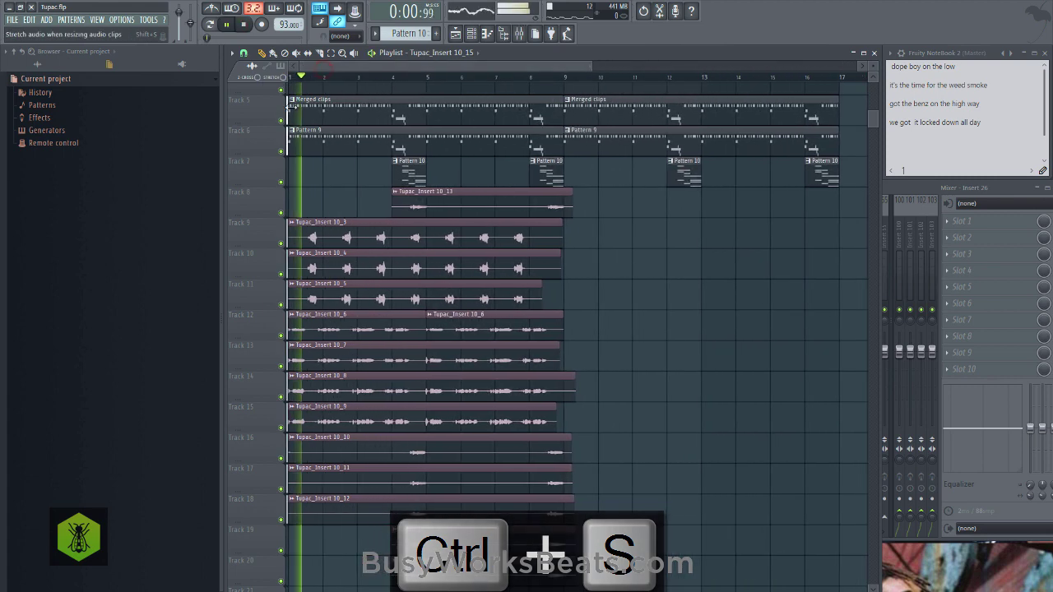
{"action": "left_click", "coordinate": [244, 55]}
{"action": "left_click", "coordinate": [255, 106]}
{"action": "scroll", "coordinate": [308, 83], "scroll_direction": "up", "scroll_amount": 5}
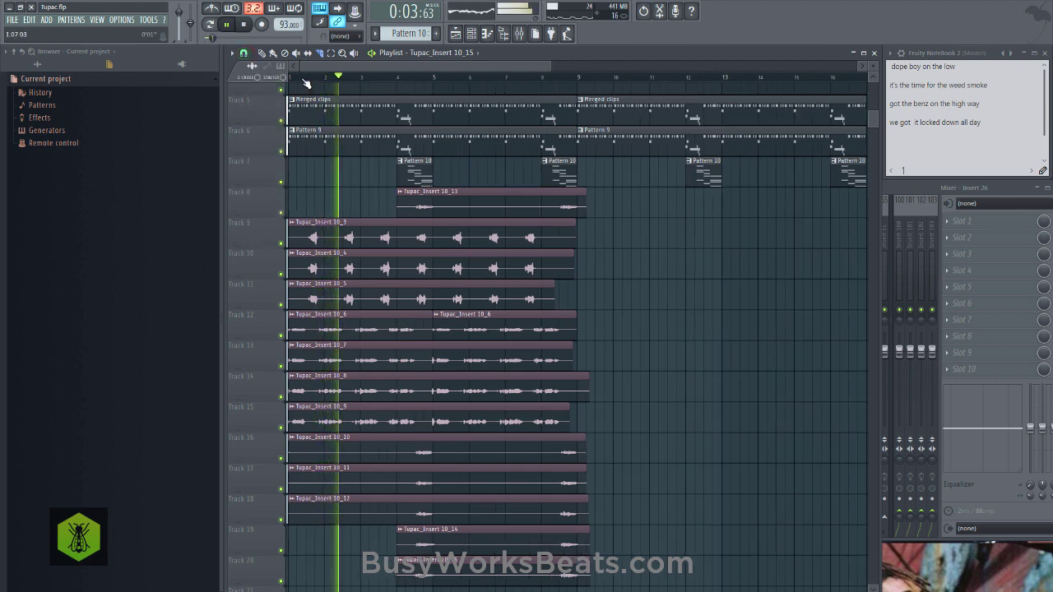
{"action": "scroll", "coordinate": [311, 79], "scroll_direction": "up", "scroll_amount": 3}
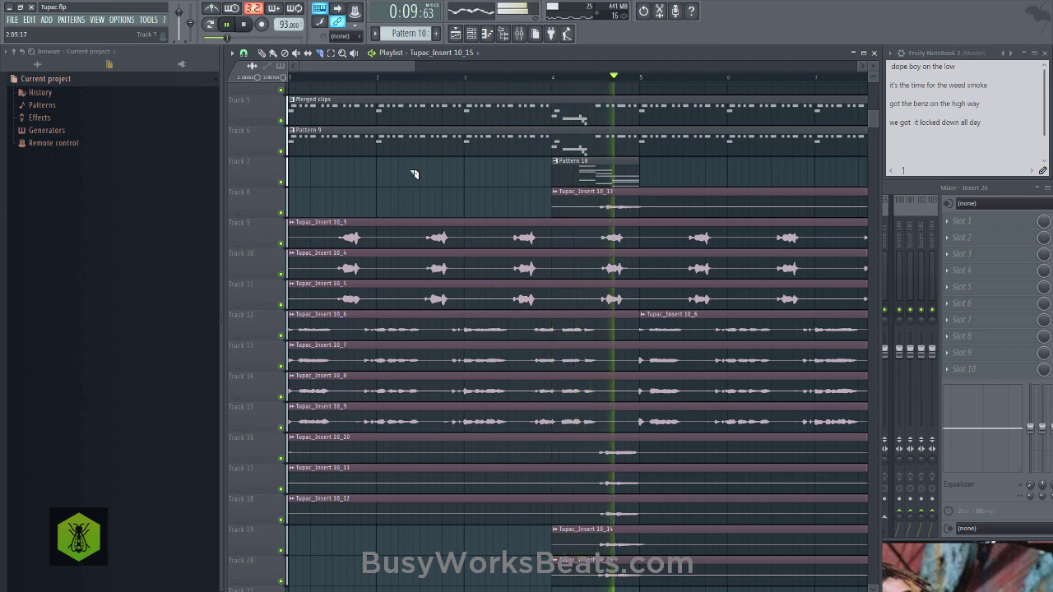
{"action": "key", "text": "space"}
Play the song and raise the volume of mixer inserts 24 to 26 together.
{"action": "key", "text": "F9"}
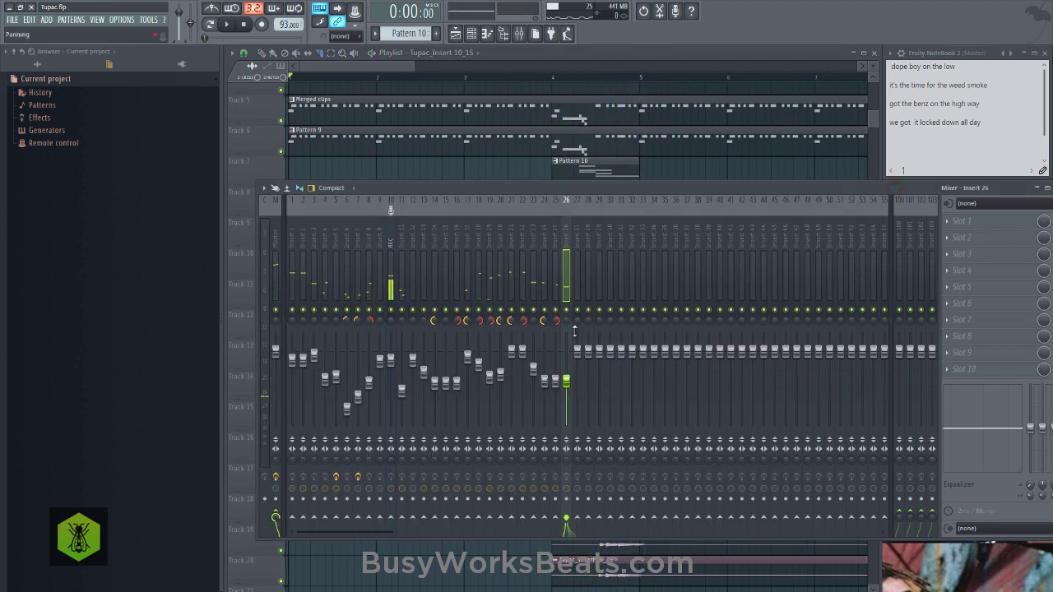
{"action": "key", "text": "ctrl+space"}
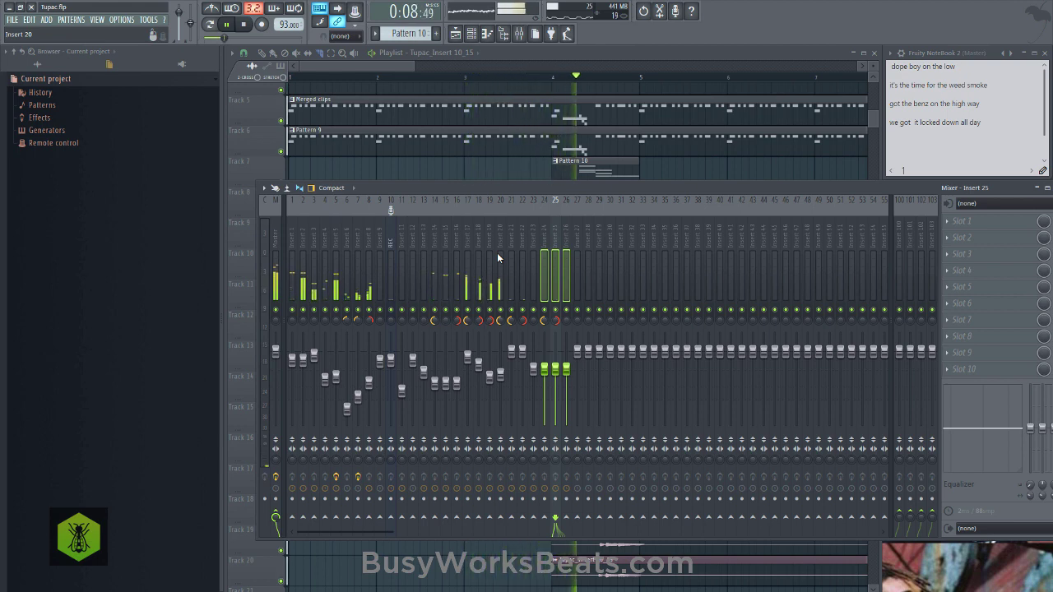
{"action": "left_click", "coordinate": [566, 366]}
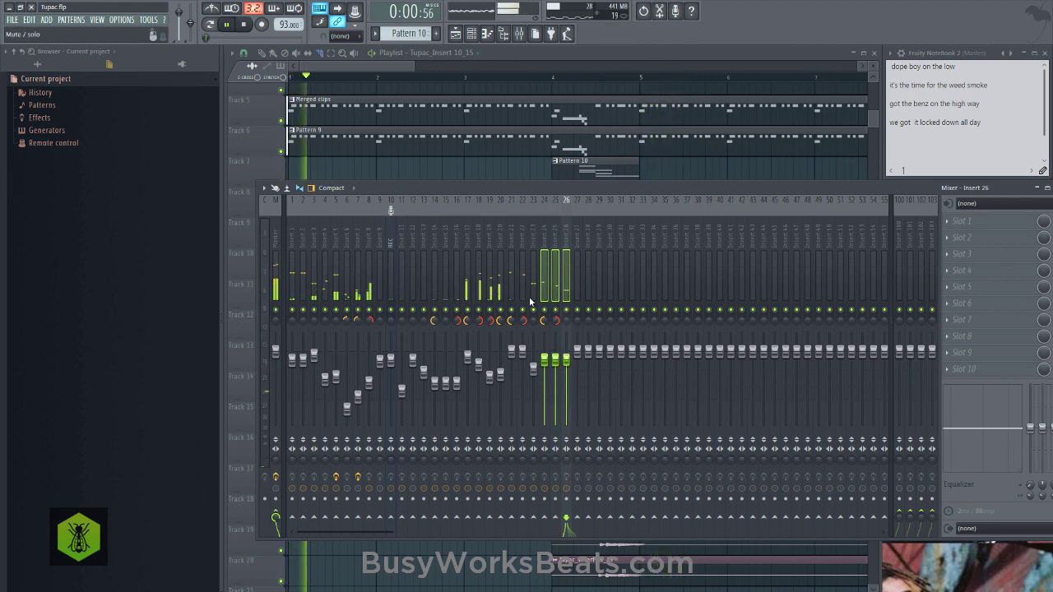
Select mixer inserts 21 to 23 and lower their volume together during playback.
{"action": "left_click", "coordinate": [512, 239]}
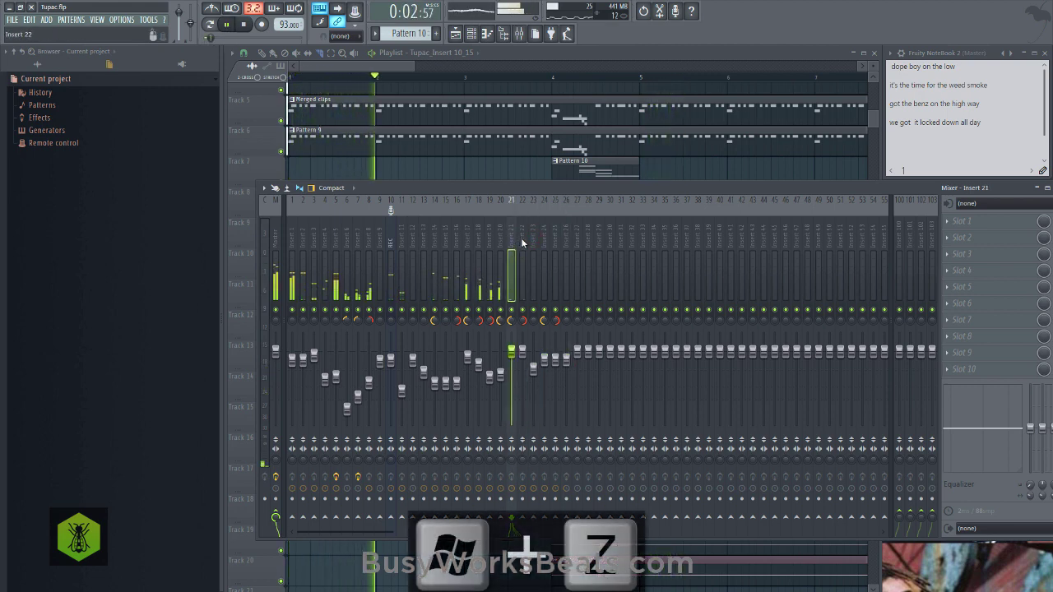
{"action": "left_click_drag", "start_coordinate": [520, 239], "coordinate": [534, 240]}
{"action": "left_click_drag", "start_coordinate": [522, 351], "coordinate": [522, 359]}
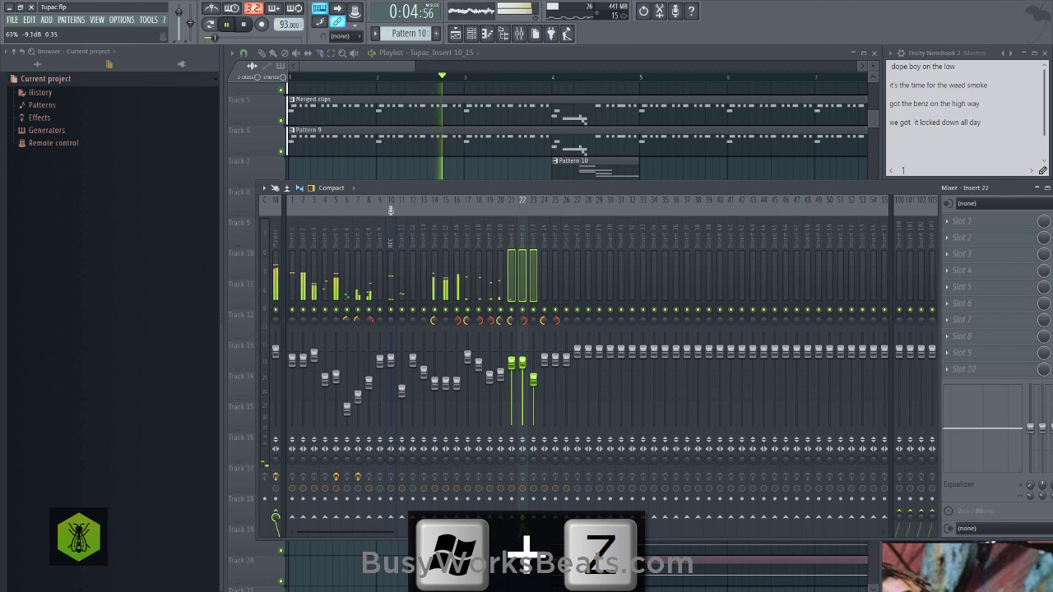
Slice the vocal clips on playlist tracks 16 to 18 around the two sung phrases and delete the silent sections between them.
{"action": "left_click", "coordinate": [428, 550]}
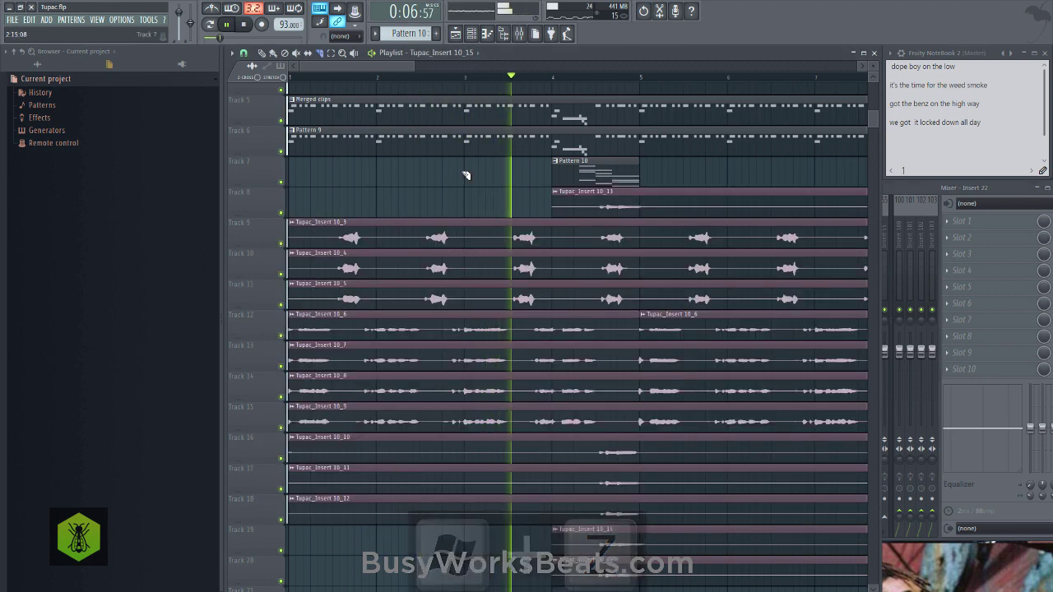
{"action": "scroll", "coordinate": [443, 85], "scroll_direction": "down", "scroll_amount": 5}
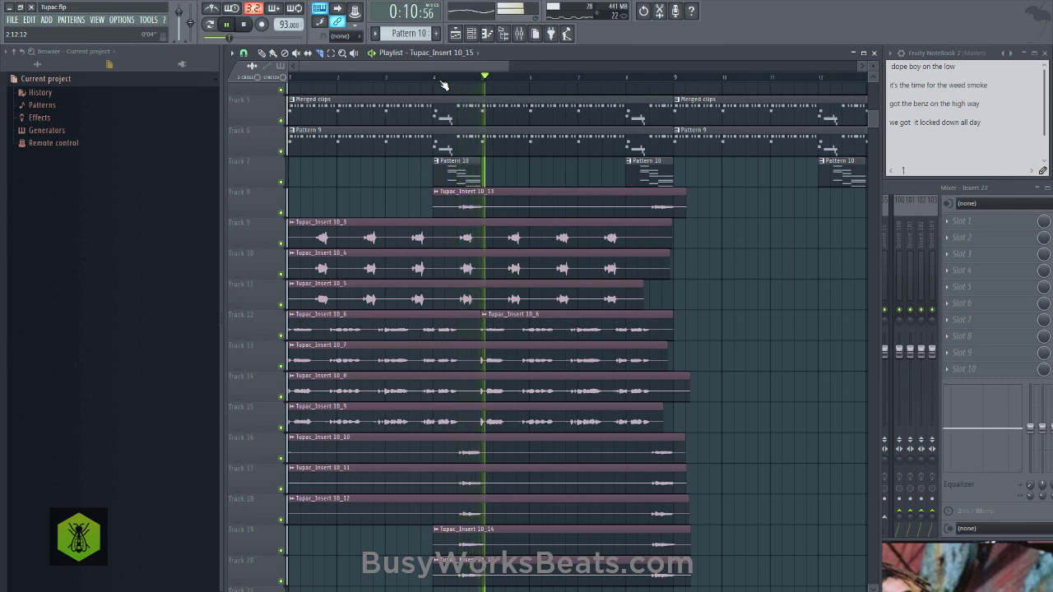
{"action": "scroll", "coordinate": [442, 86], "scroll_direction": "down", "scroll_amount": 3}
{"action": "scroll", "coordinate": [464, 303], "scroll_direction": "down", "scroll_amount": 2}
{"action": "key", "text": "space"}
{"action": "scroll", "coordinate": [445, 337], "scroll_direction": "down", "scroll_amount": 1}
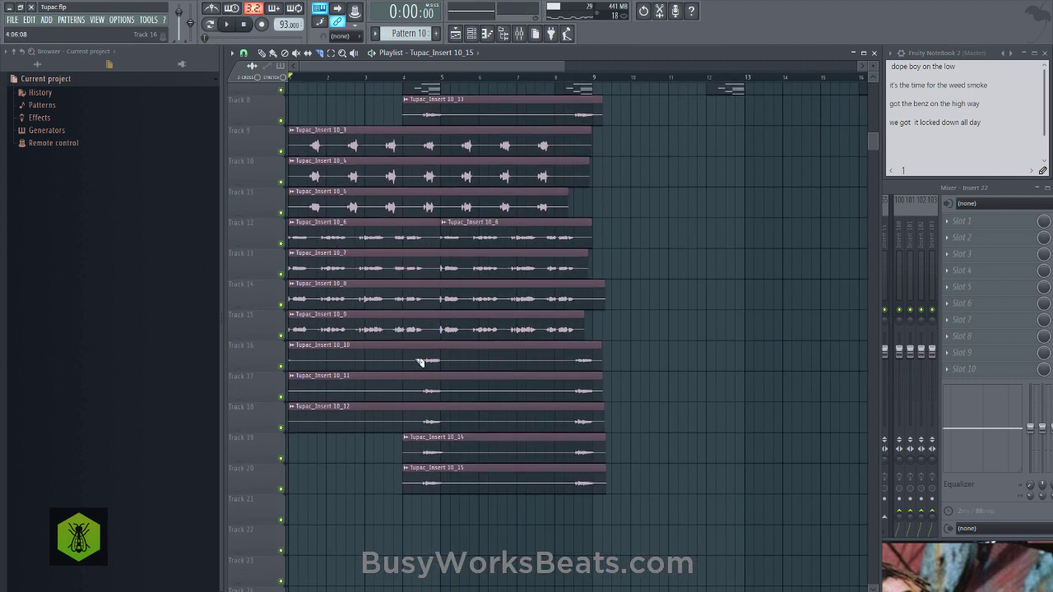
{"action": "left_click_drag", "start_coordinate": [423, 419], "coordinate": [423, 421]}
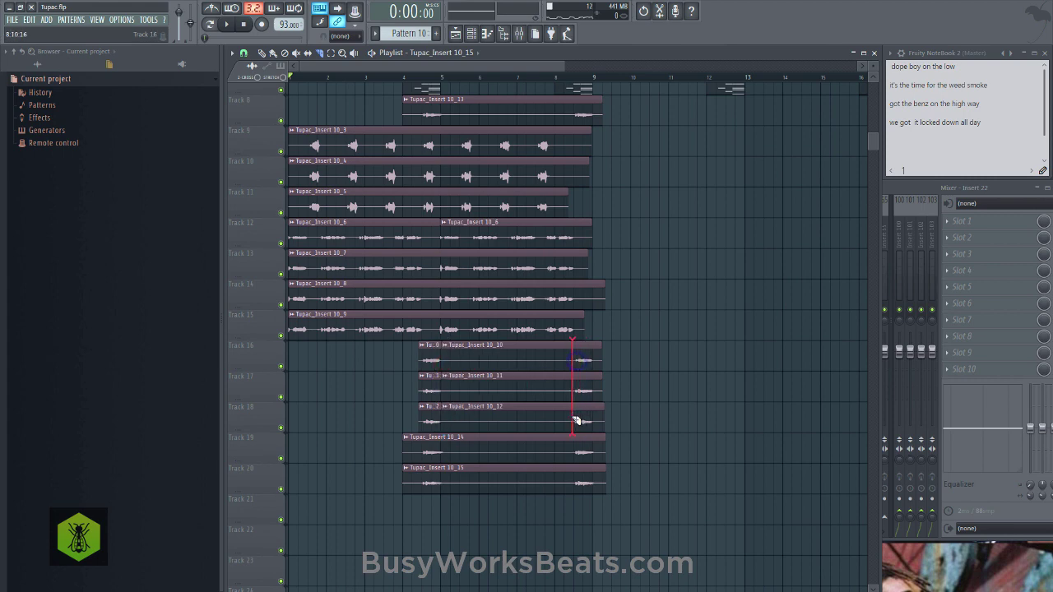
{"action": "left_click_drag", "start_coordinate": [575, 421], "coordinate": [576, 421]}
{"action": "key", "text": "ctrl+z"}
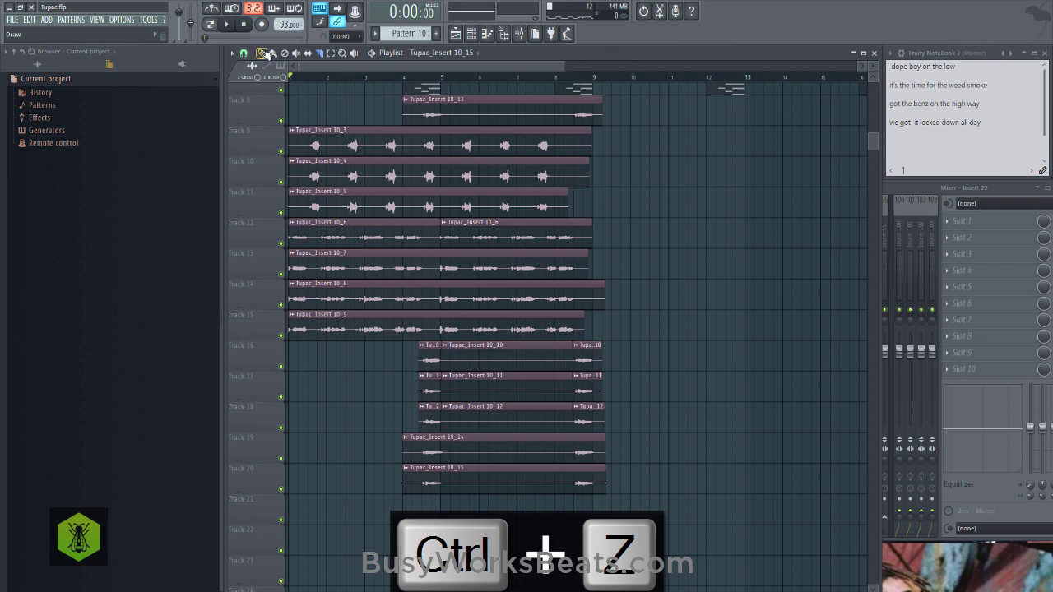
{"action": "right_click", "coordinate": [502, 367]}
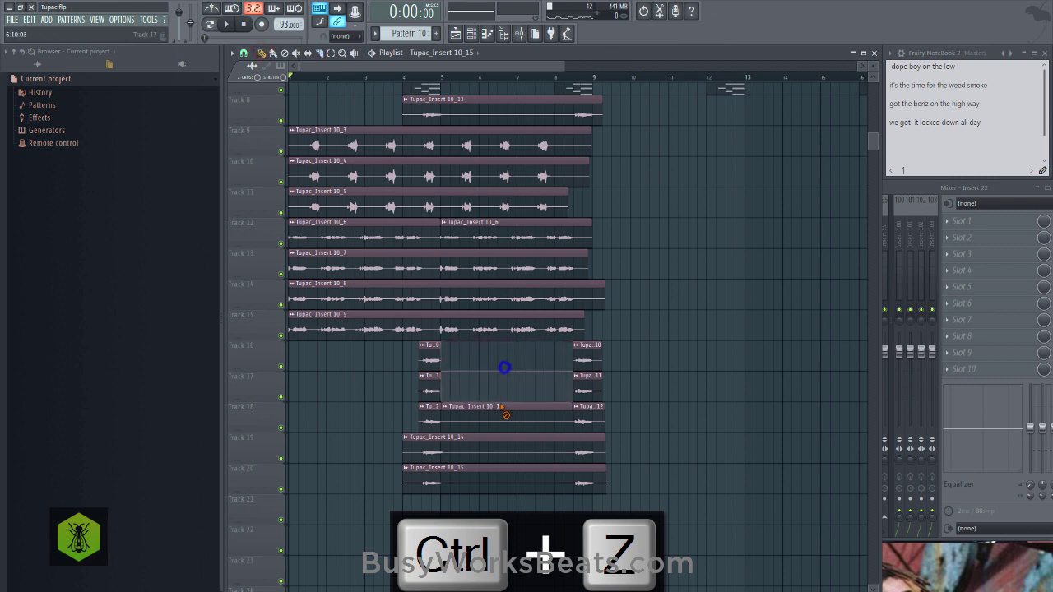
Slice the vocal clips on tracks 19, 20 and 8 around their two phrases and delete the silent middle sections.
{"action": "left_click", "coordinate": [319, 53]}
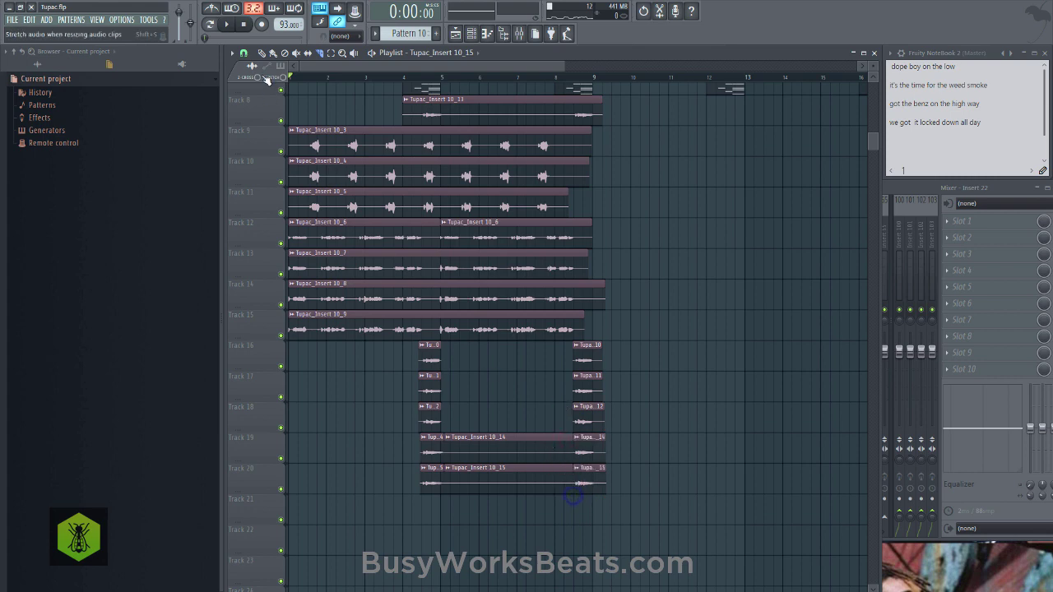
{"action": "left_click_drag", "start_coordinate": [489, 414], "coordinate": [490, 504]}
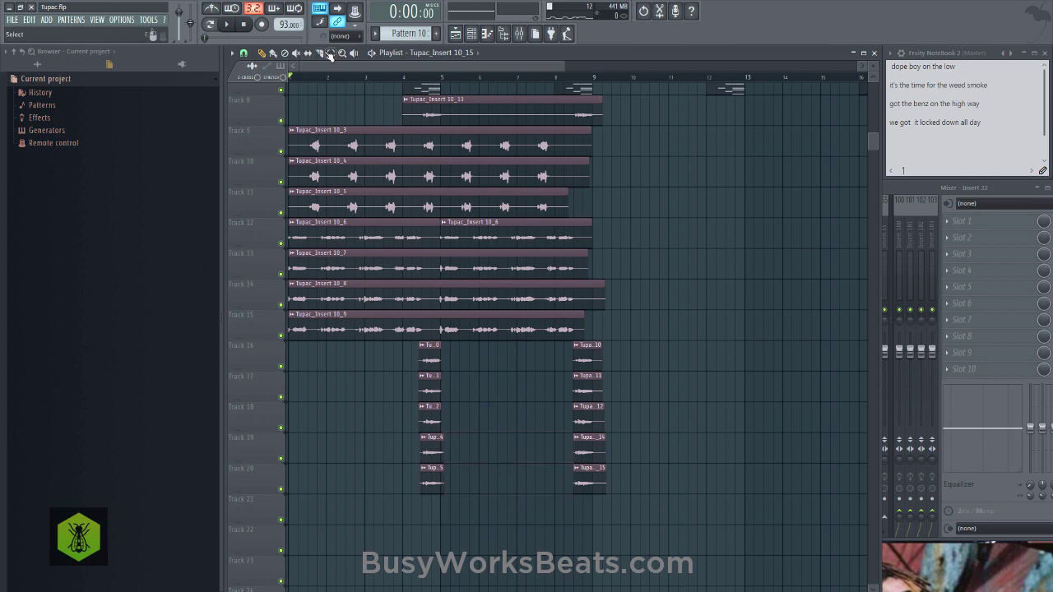
{"action": "scroll", "coordinate": [607, 203], "scroll_direction": "up", "scroll_amount": 2}
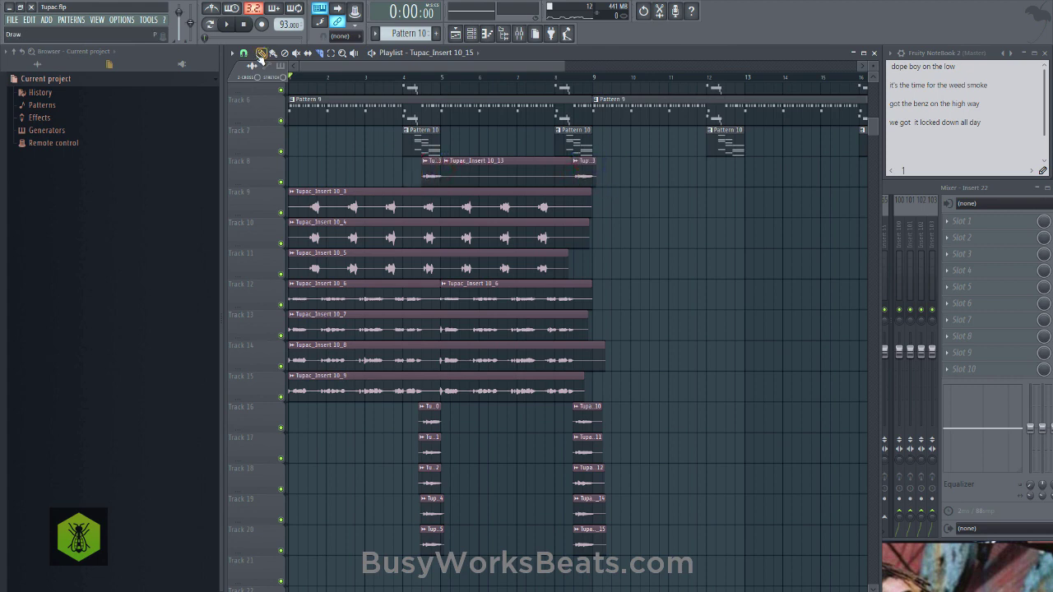
{"action": "right_click", "coordinate": [499, 173]}
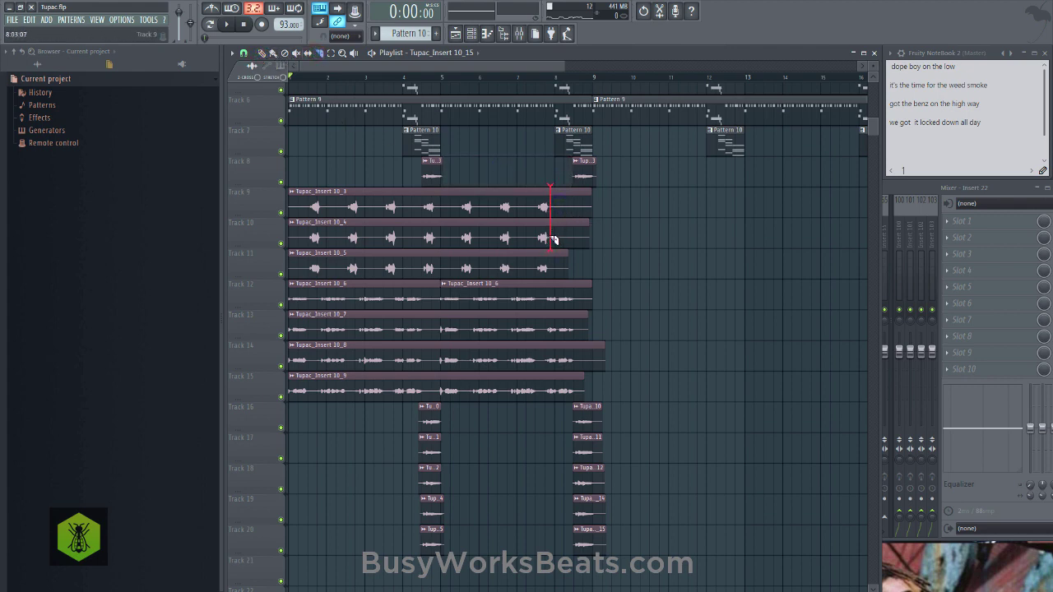
Trim the silent tails off the vocal clips on tracks 9, 10 and 12 to 20, and play the song from the start.
{"action": "left_click_drag", "start_coordinate": [552, 237], "coordinate": [549, 237]}
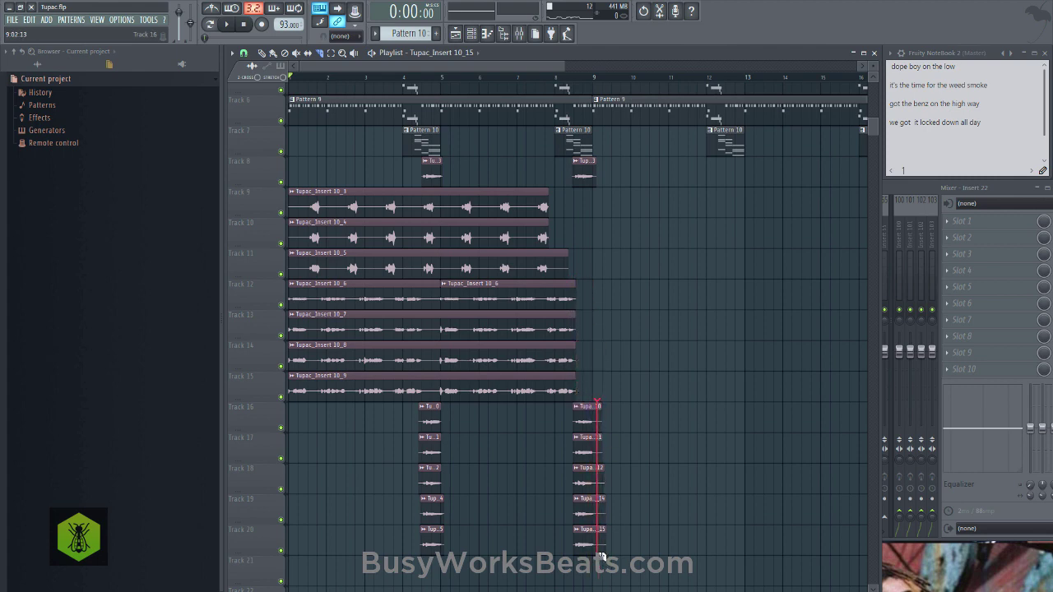
{"action": "key", "text": "space"}
{"action": "left_click", "coordinate": [243, 26]}
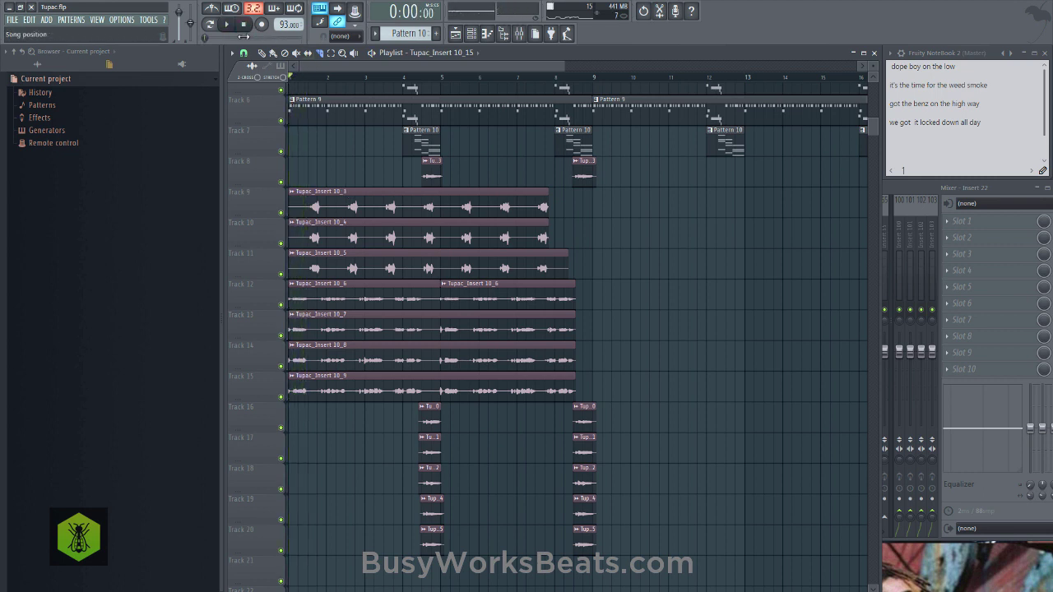
{"action": "key", "text": "space"}
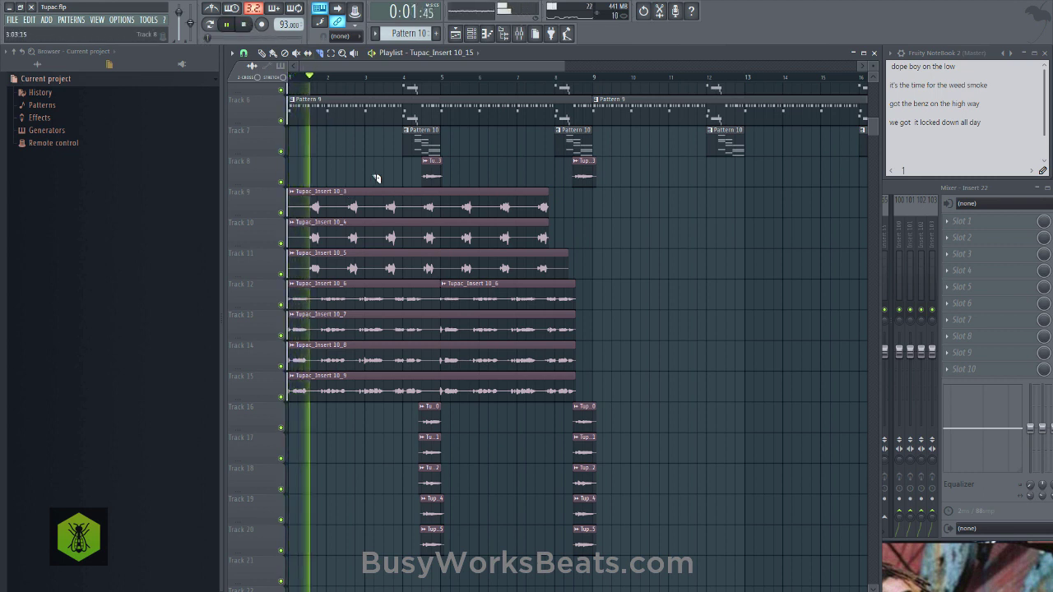
Select the two short Tupac_Insert 10_13 clips and move their playlist track down from track 8 to track 15.
{"action": "scroll", "coordinate": [362, 107], "scroll_direction": "up", "scroll_amount": 1}
{"action": "scroll", "coordinate": [358, 79], "scroll_direction": "down", "scroll_amount": 4}
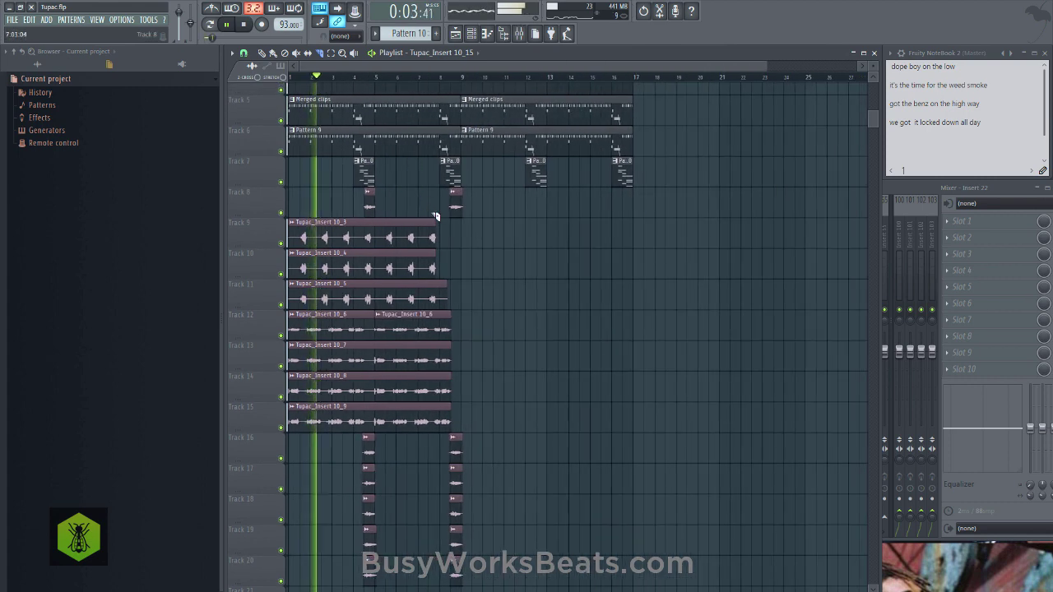
{"action": "left_click_drag", "start_coordinate": [479, 207], "coordinate": [358, 191]}
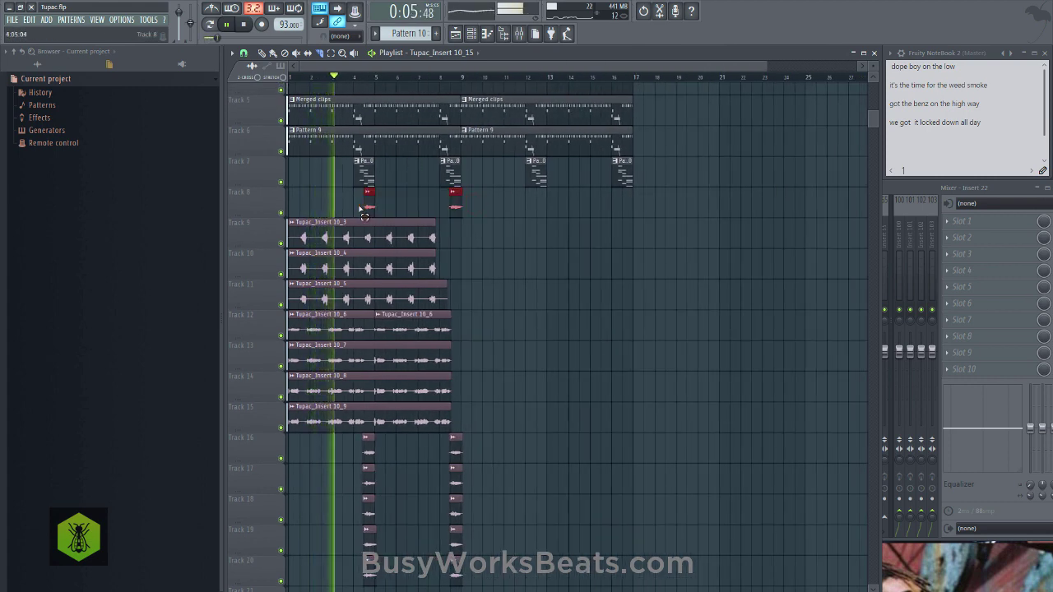
{"action": "right_click", "coordinate": [252, 206]}
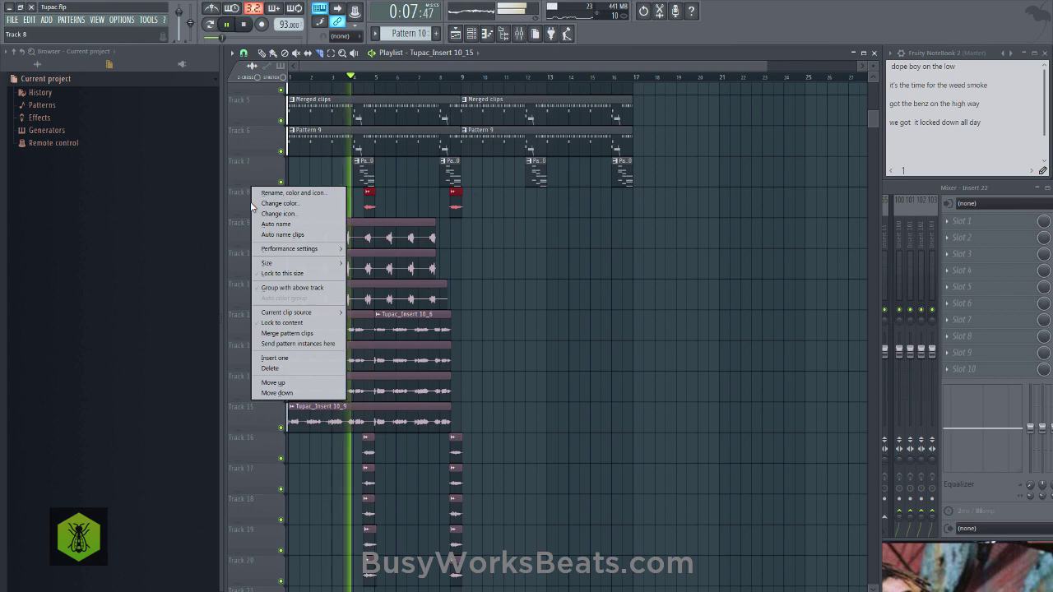
{"action": "key", "text": "w"}
{"action": "right_click", "coordinate": [247, 229]}
{"action": "key", "text": "w"}
{"action": "right_click", "coordinate": [254, 259]}
{"action": "key", "text": "w"}
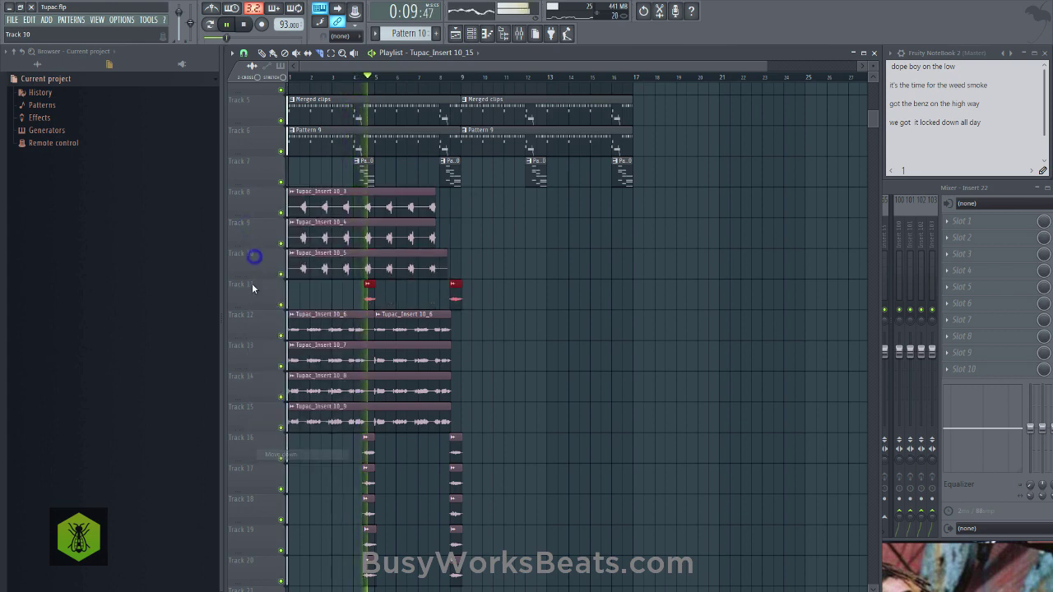
{"action": "right_click", "coordinate": [252, 297]}
{"action": "key", "text": "w"}
{"action": "right_click", "coordinate": [255, 313]}
{"action": "key", "text": "w"}
{"action": "right_click", "coordinate": [253, 341]}
{"action": "key", "text": "w"}
{"action": "right_click", "coordinate": [256, 367]}
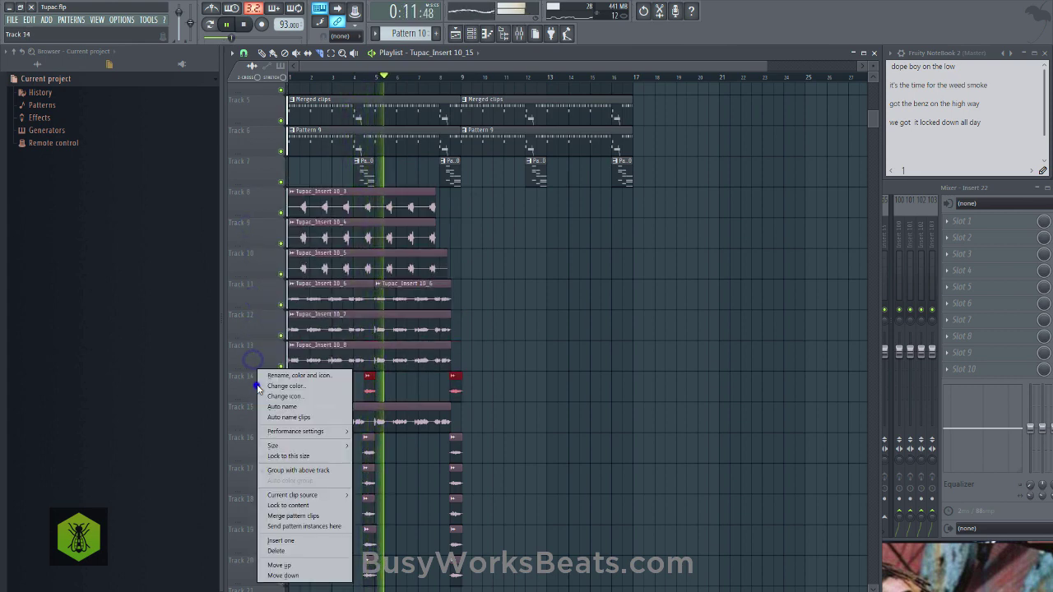
{"action": "key", "text": "w"}
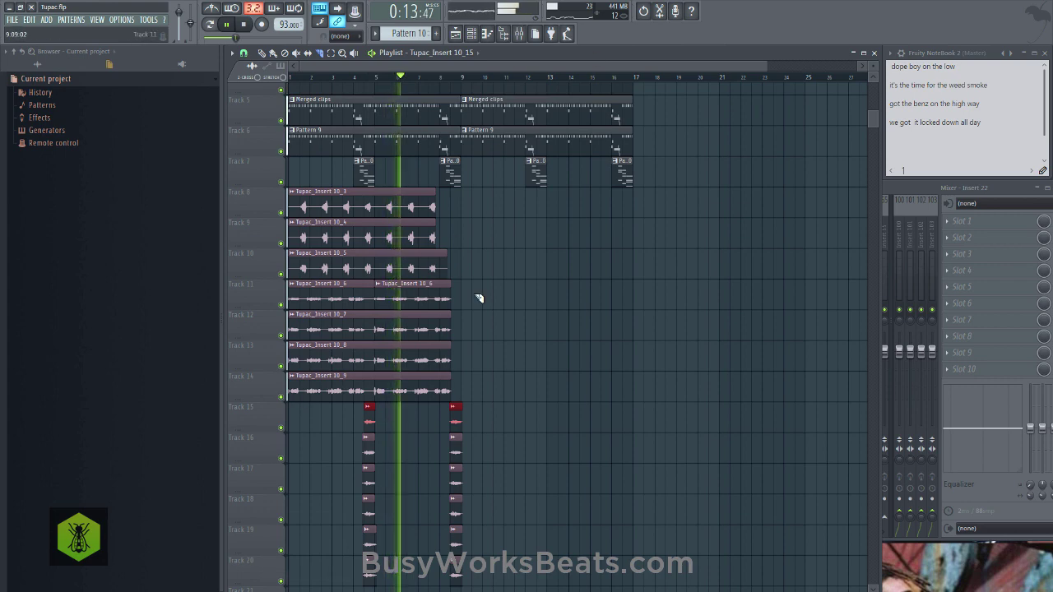
Check vocal inserts 21 and 19 in the mixer during playback, stop the song and select the REC insert.
{"action": "scroll", "coordinate": [494, 222], "scroll_direction": "up", "scroll_amount": 3}
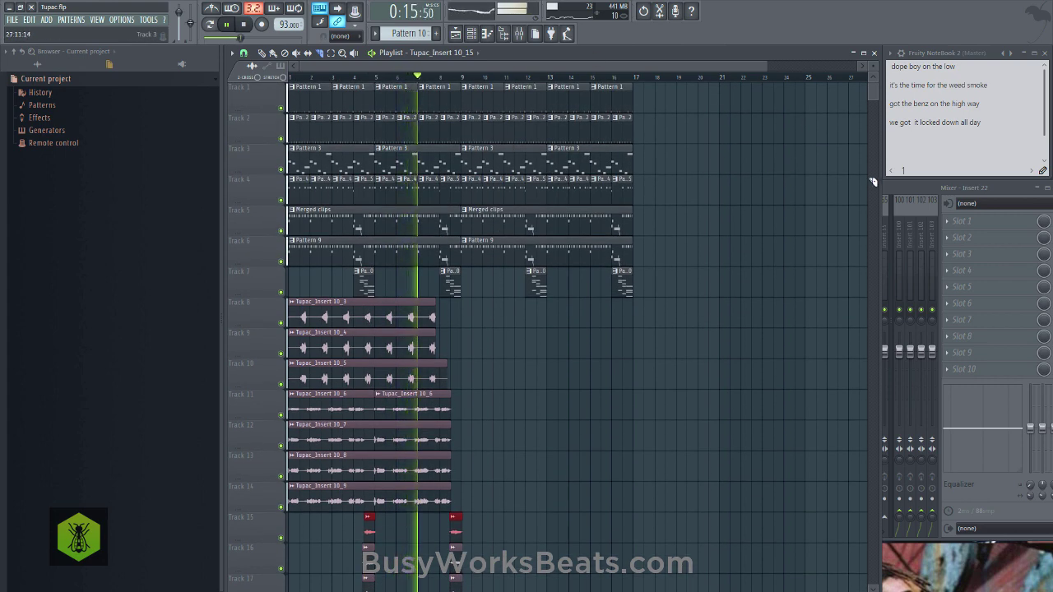
{"action": "key", "text": "F9"}
{"action": "left_click", "coordinate": [509, 233]}
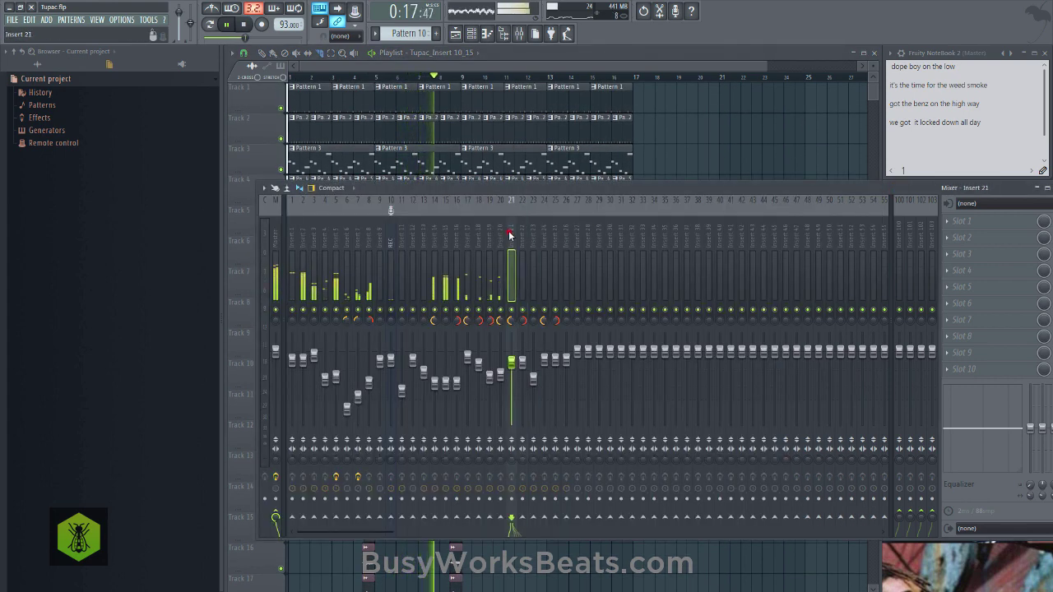
{"action": "left_click", "coordinate": [490, 241]}
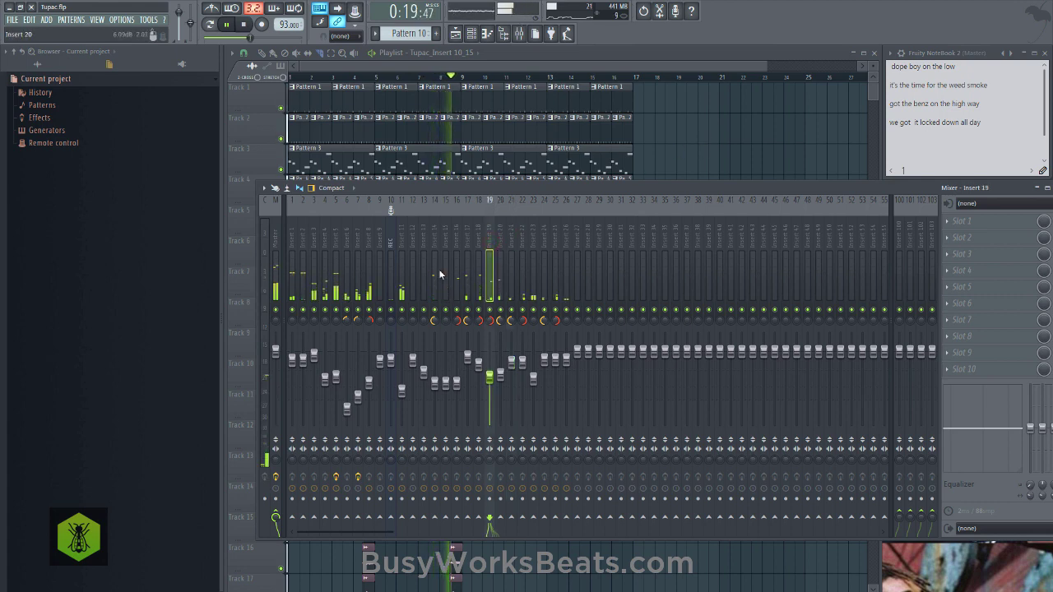
{"action": "key", "text": "space"}
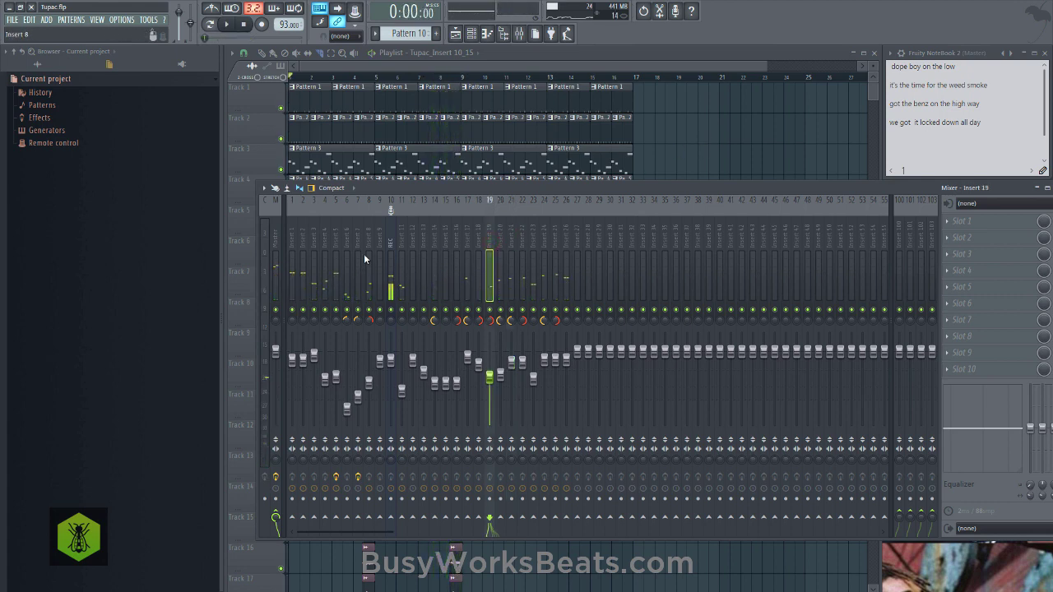
{"action": "left_click", "coordinate": [390, 237]}
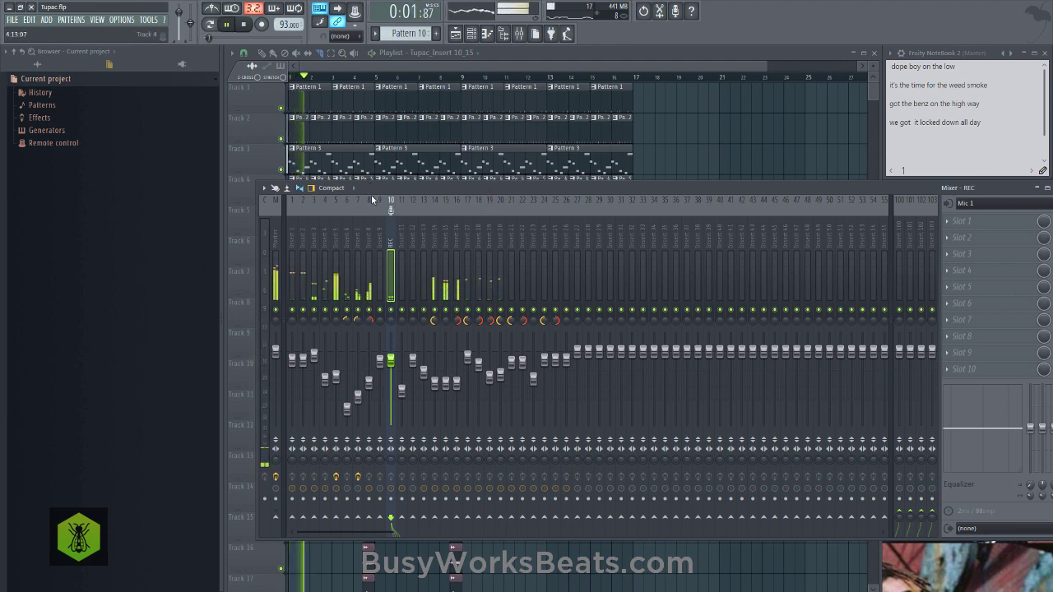
Replay the song from the start and rebalance mixer inserts 6, 7 and 8, bringing insert 6 up to about -15.5 dB.
{"action": "key", "text": "space"}
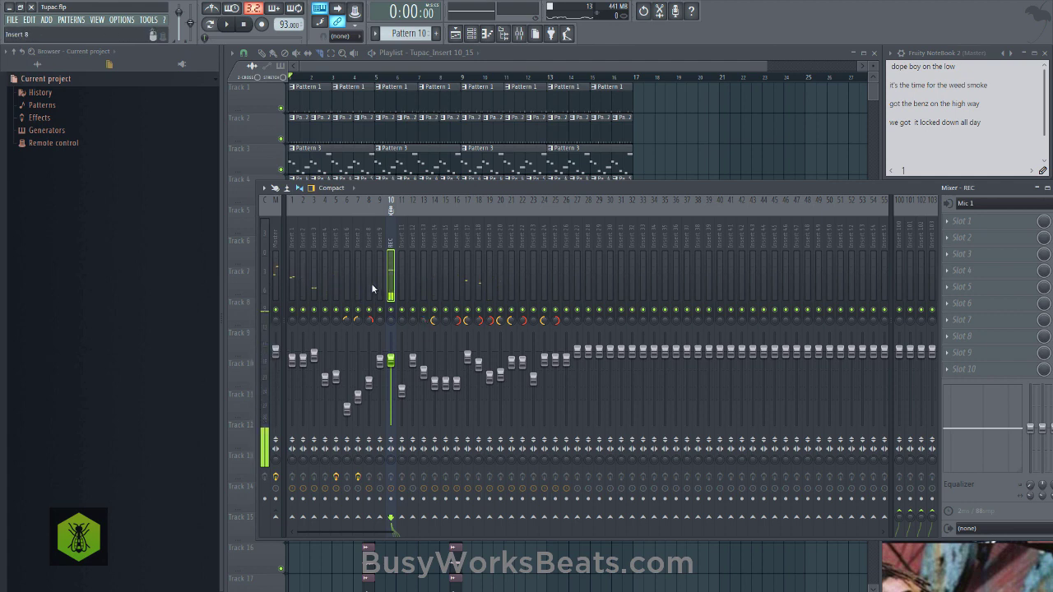
{"action": "key", "text": "space"}
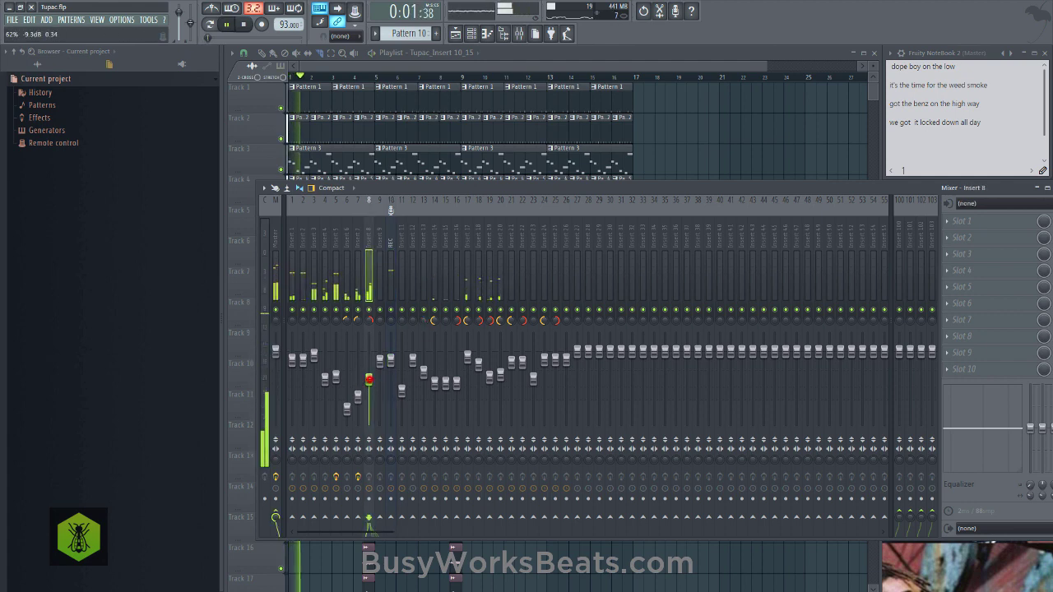
{"action": "left_click", "coordinate": [347, 406]}
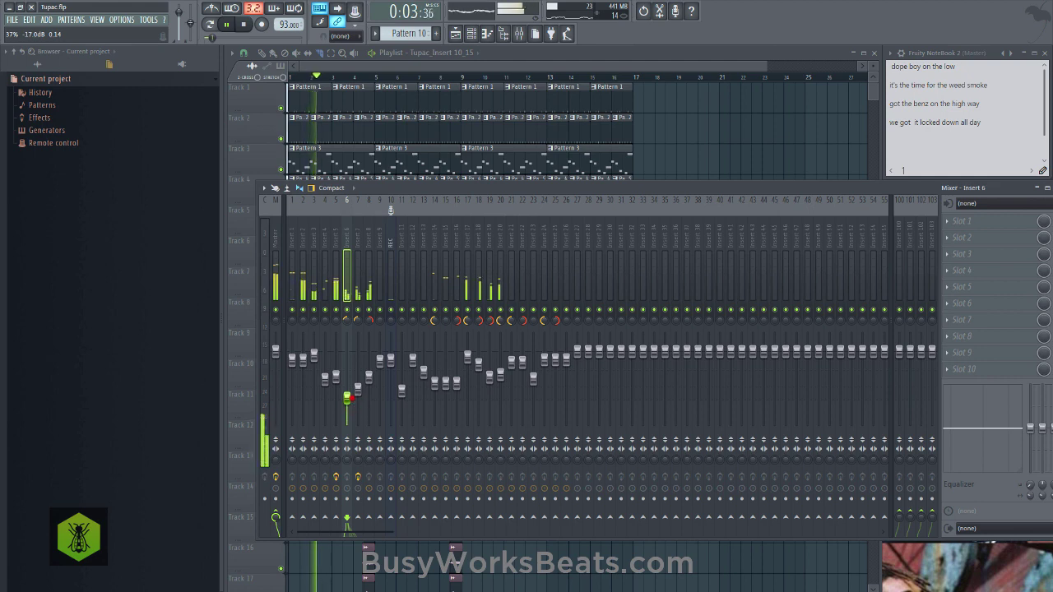
{"action": "mouse_move", "coordinate": [352, 398]}
{"action": "left_mouse_down"}
{"action": "mouse_move", "coordinate": [379, 364]}
{"action": "mouse_move", "coordinate": [347, 396]}
{"action": "left_mouse_up"}
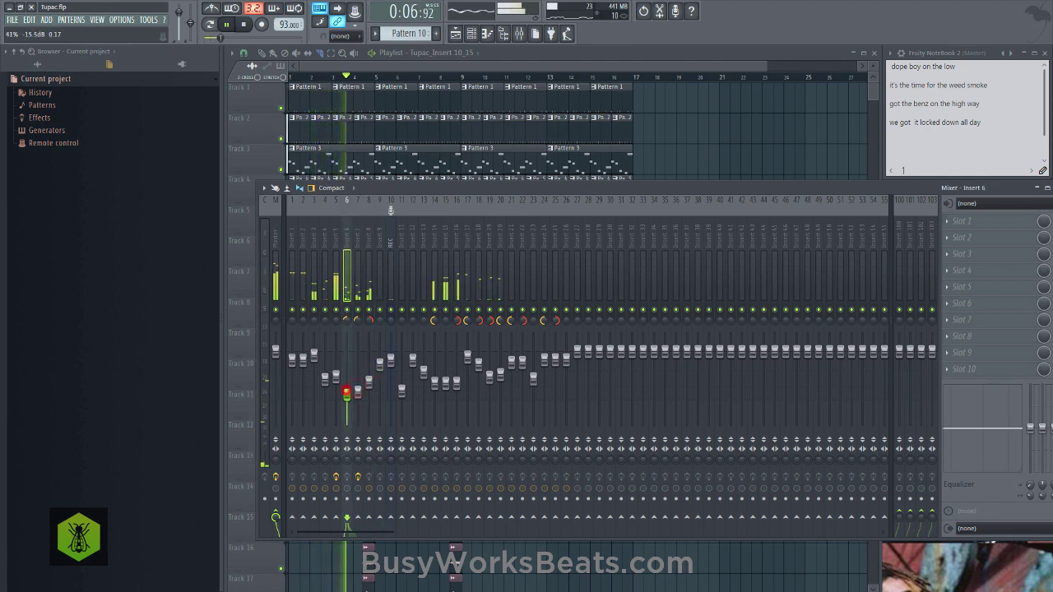
{"action": "left_click", "coordinate": [370, 382]}
Fine-tune the faders of inserts 1, 5 and 3, with insert 1 at about -1.8 dB, and stop playback with the mixer hidden.
{"action": "left_click_drag", "start_coordinate": [338, 381], "coordinate": [294, 358]}
{"action": "left_click", "coordinate": [292, 359]}
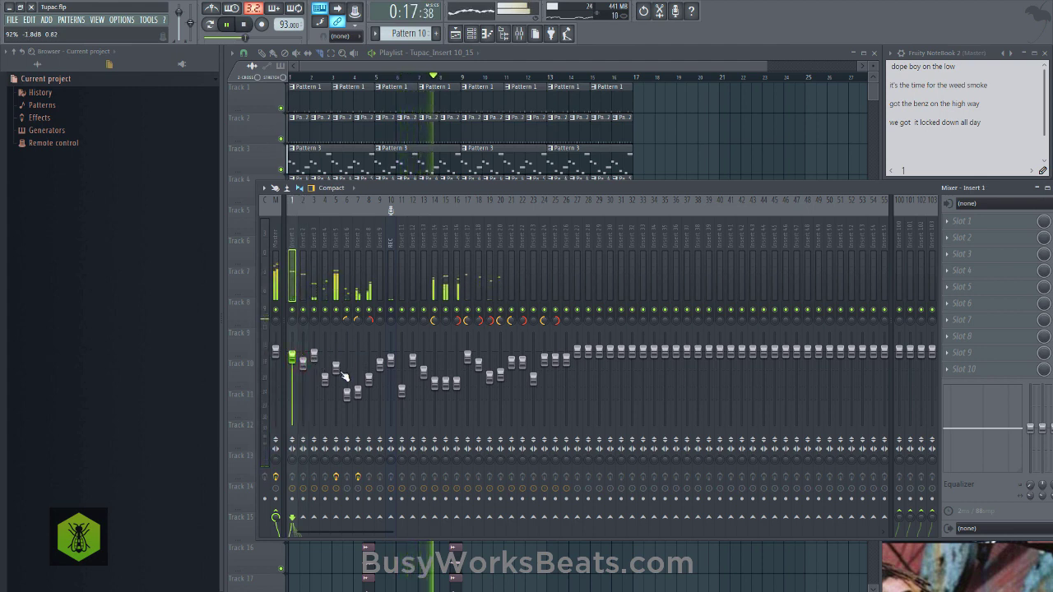
{"action": "left_click_drag", "start_coordinate": [337, 369], "coordinate": [336, 371]}
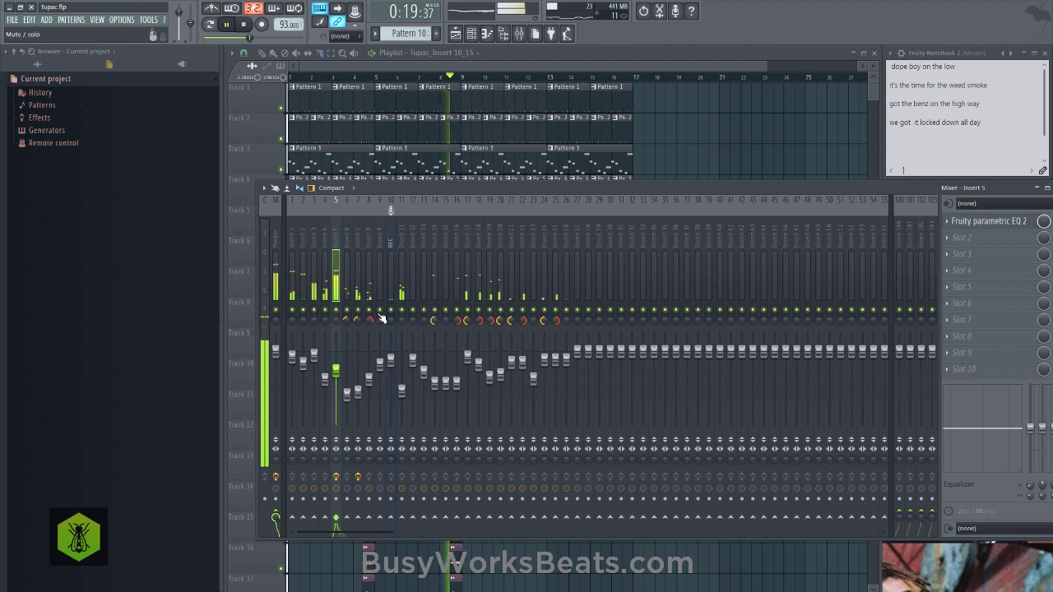
{"action": "left_click", "coordinate": [314, 355]}
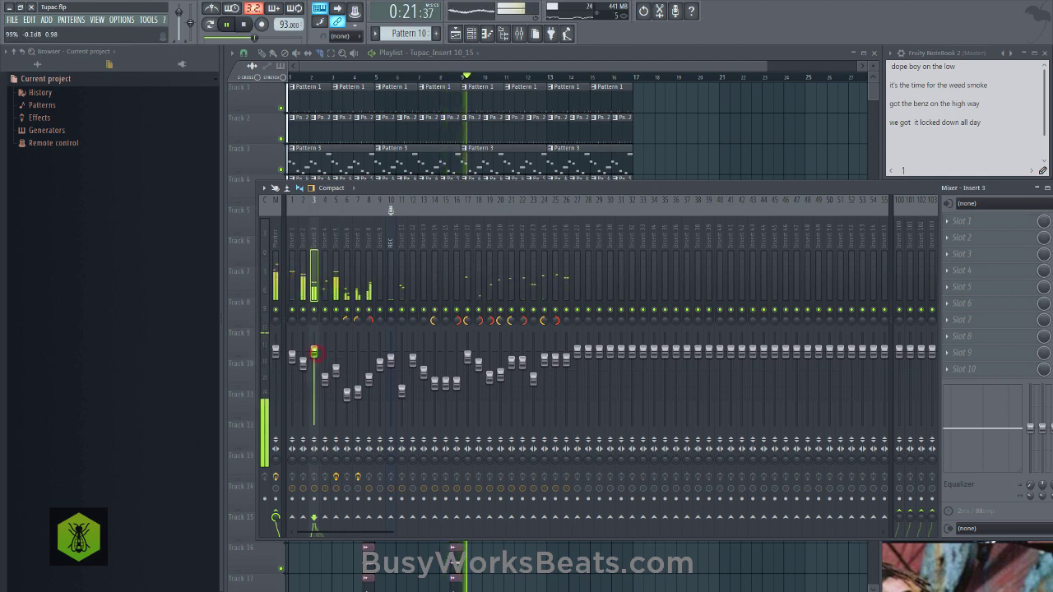
{"action": "key", "text": "F9"}
{"action": "key", "text": "space"}
{"action": "scroll", "coordinate": [453, 311], "scroll_direction": "down", "scroll_amount": 3}
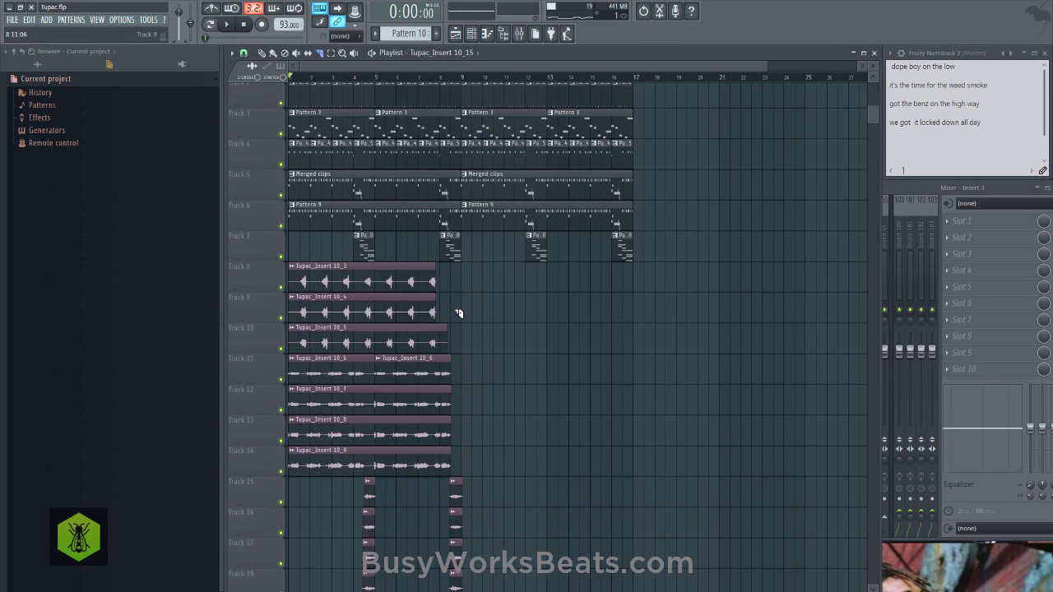
{"action": "scroll", "coordinate": [505, 473], "scroll_direction": "down", "scroll_amount": 3}
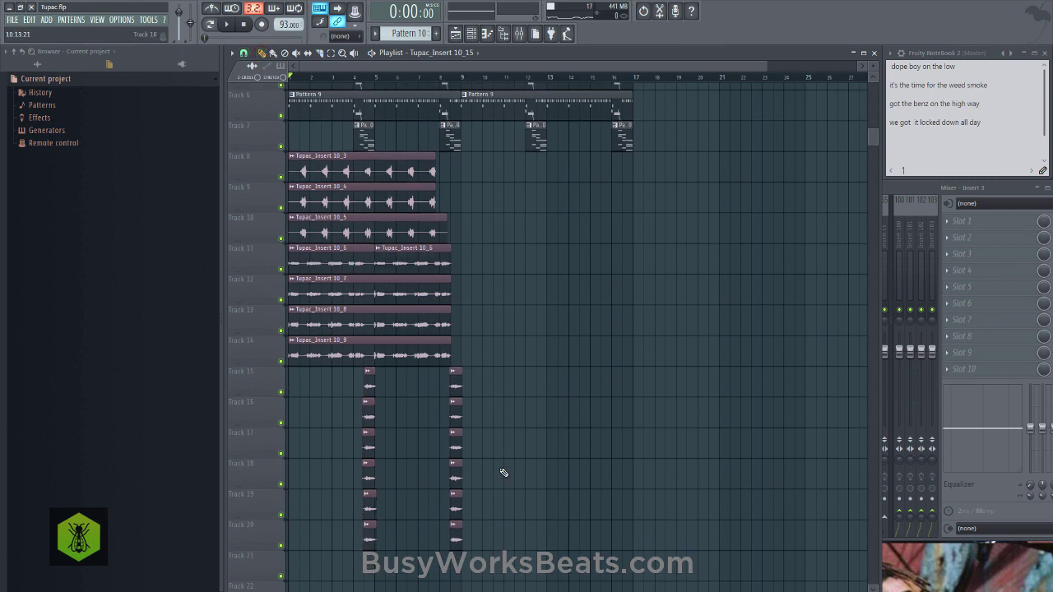
{"action": "left_click_drag", "start_coordinate": [503, 525], "coordinate": [234, 140]}
{"action": "left_click_drag", "start_coordinate": [303, 131], "coordinate": [486, 136]}
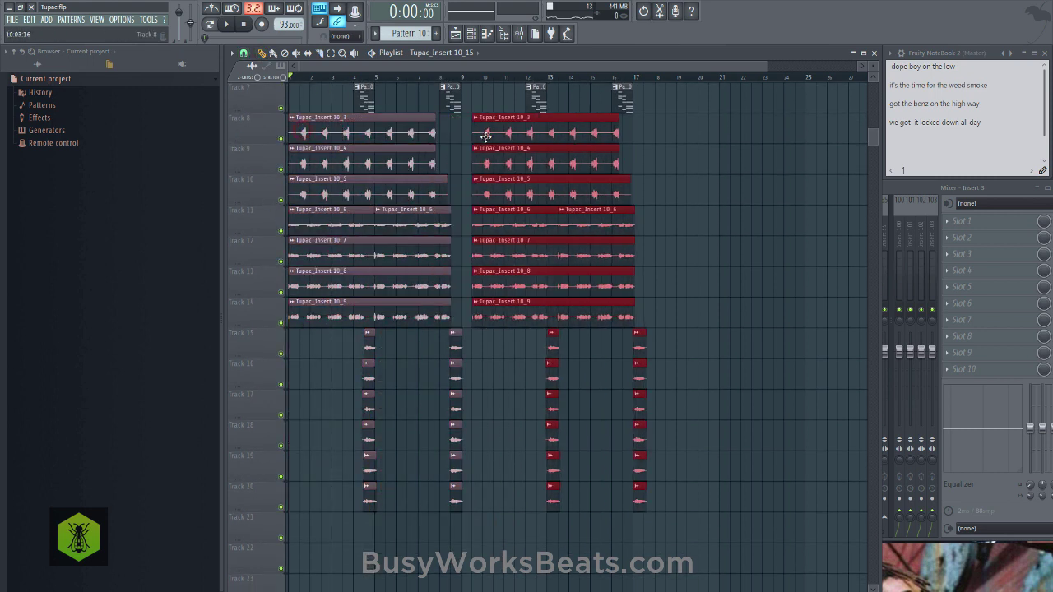
{"action": "key", "text": "Delete"}
Set the playlist snap to Bar and copy all vocal clips on tracks 8 to 20 so the copies start at bar 9.
{"action": "left_click", "coordinate": [246, 52]}
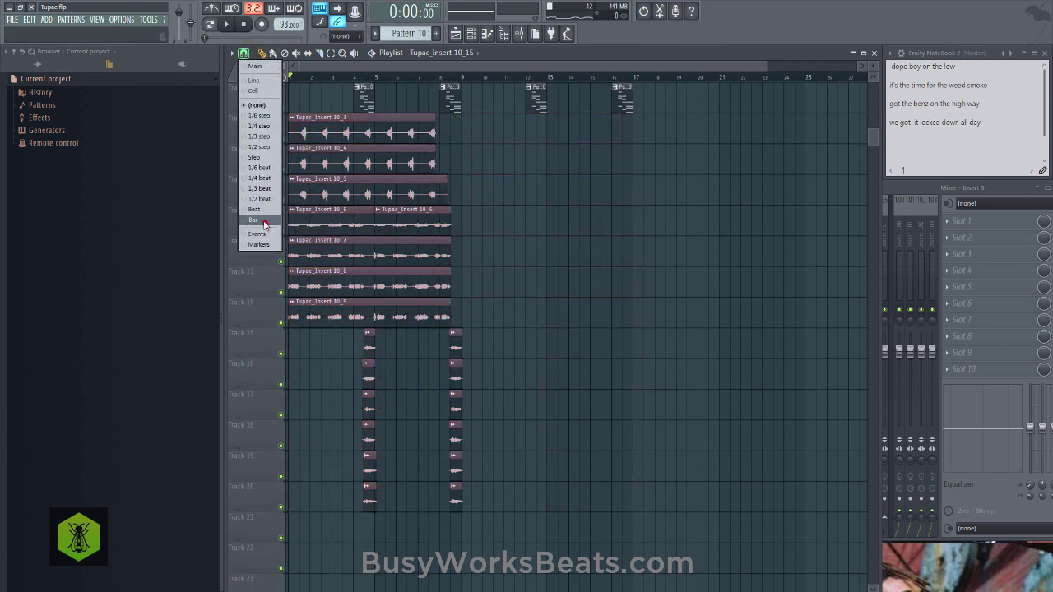
{"action": "left_click", "coordinate": [264, 222]}
{"action": "left_click_drag", "start_coordinate": [453, 136], "coordinate": [304, 500]}
{"action": "left_click_drag", "start_coordinate": [527, 520], "coordinate": [489, 132]}
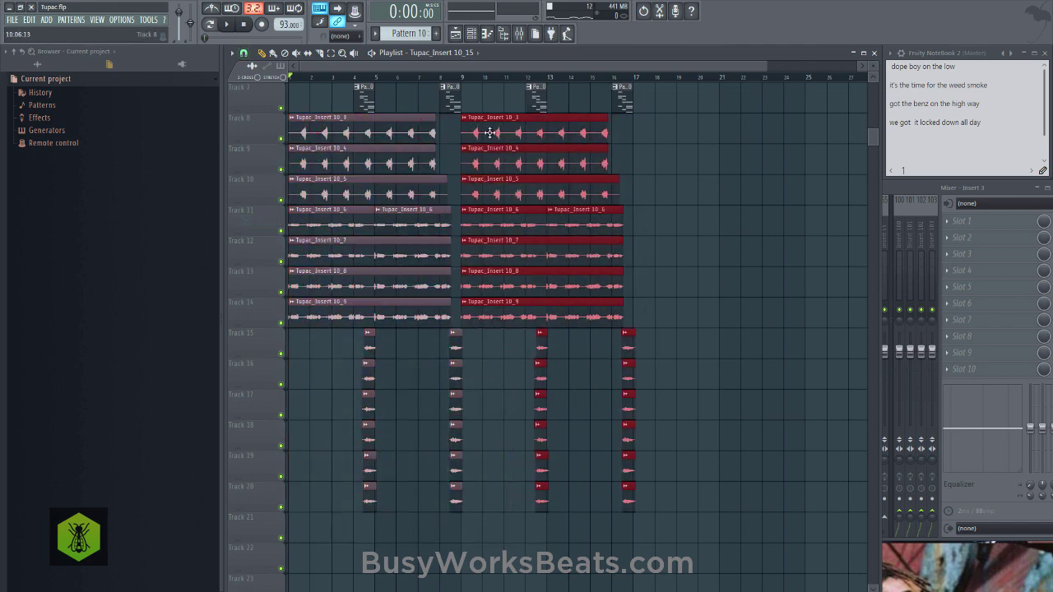
Play the song from the start and maximize the playlist to review the whole arrangement.
{"action": "key", "text": "space"}
{"action": "scroll", "coordinate": [666, 266], "scroll_direction": "up", "scroll_amount": 5}
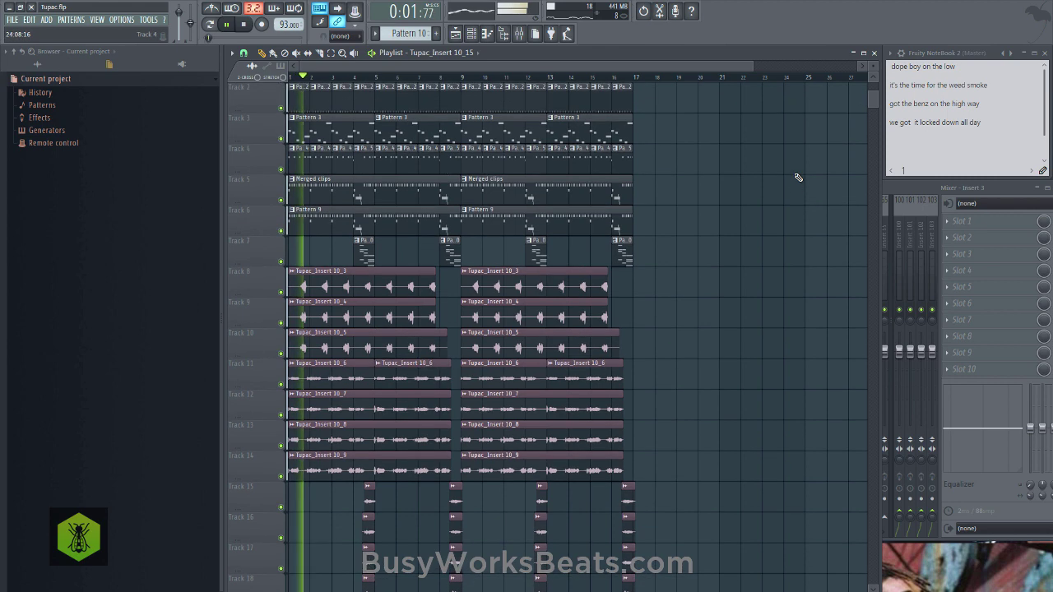
{"action": "left_click", "coordinate": [930, 186]}
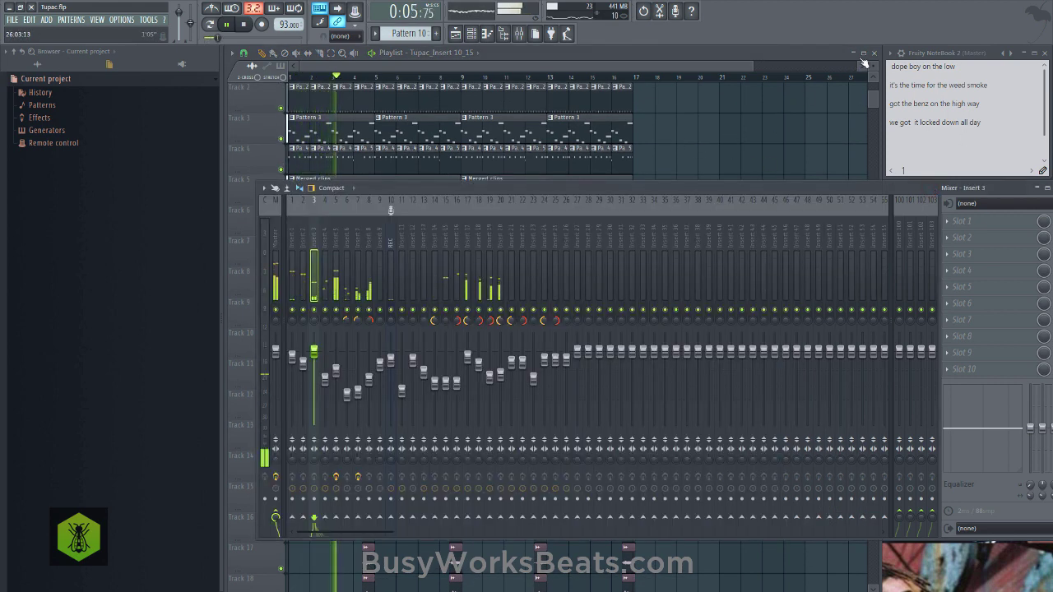
{"action": "left_click", "coordinate": [863, 52]}
{"action": "right_click", "coordinate": [800, 187]}
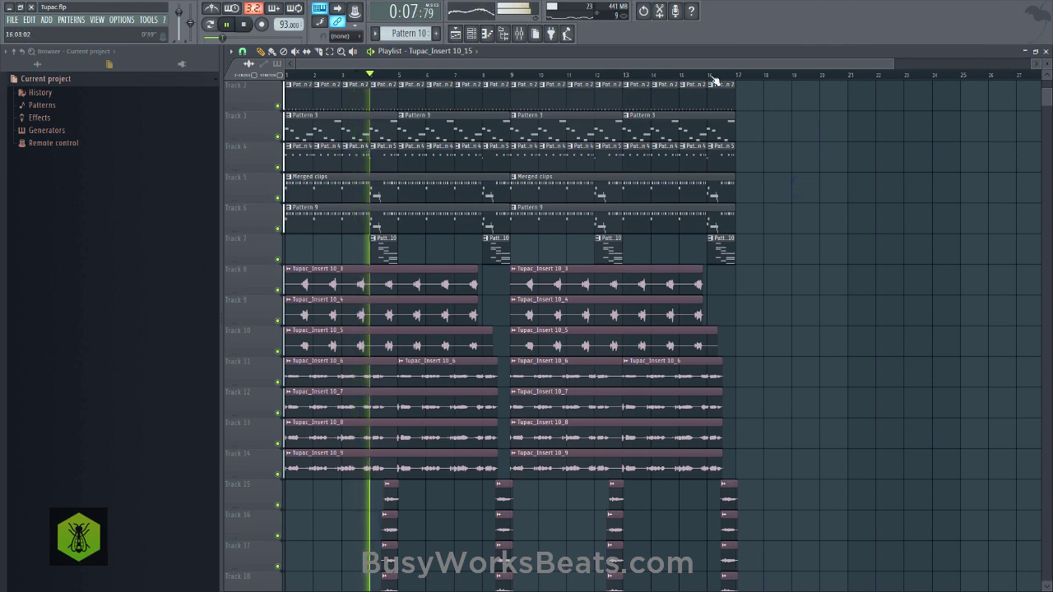
{"action": "scroll", "coordinate": [718, 80], "scroll_direction": "down", "scroll_amount": 2}
{"action": "scroll", "coordinate": [859, 199], "scroll_direction": "down", "scroll_amount": 2}
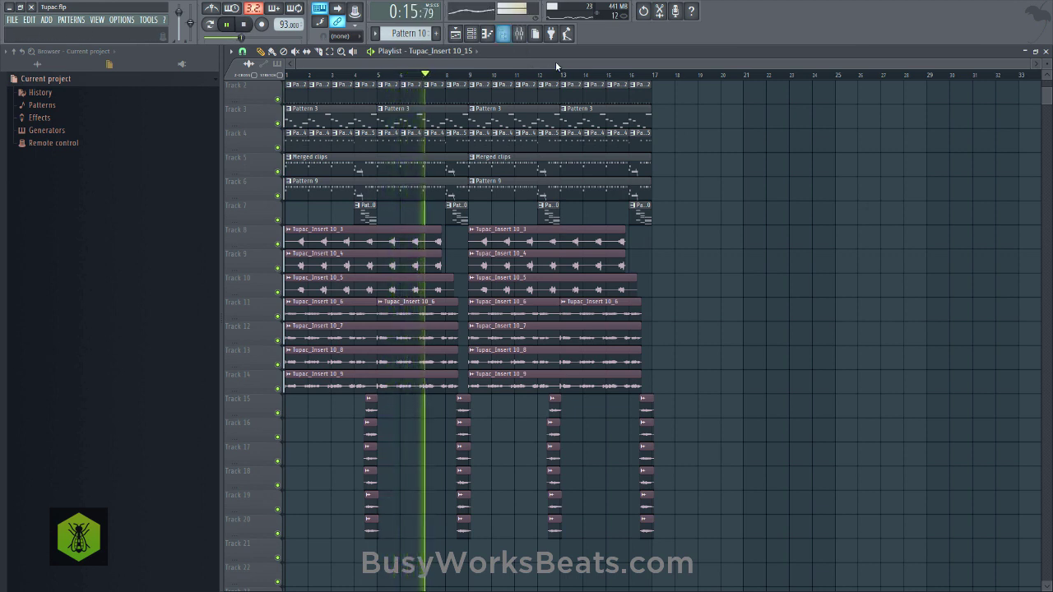
{"action": "scroll", "coordinate": [705, 264], "scroll_direction": "up", "scroll_amount": 1}
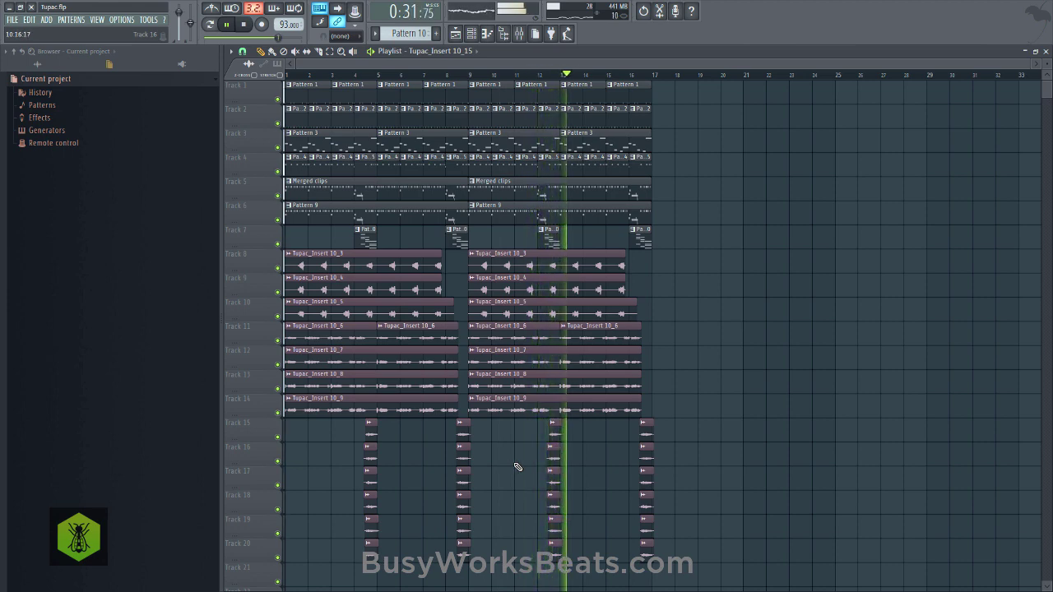
{"action": "scroll", "coordinate": [517, 467], "scroll_direction": "down", "scroll_amount": 2}
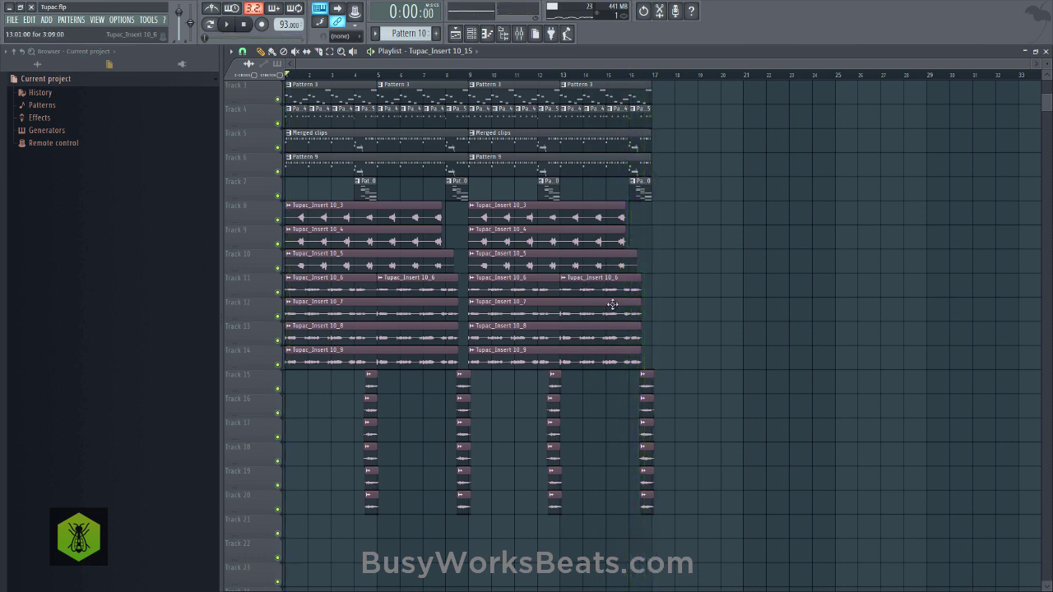
Save the project and restart playback from the beginning of the song.
{"action": "key", "text": "ctrl+s"}
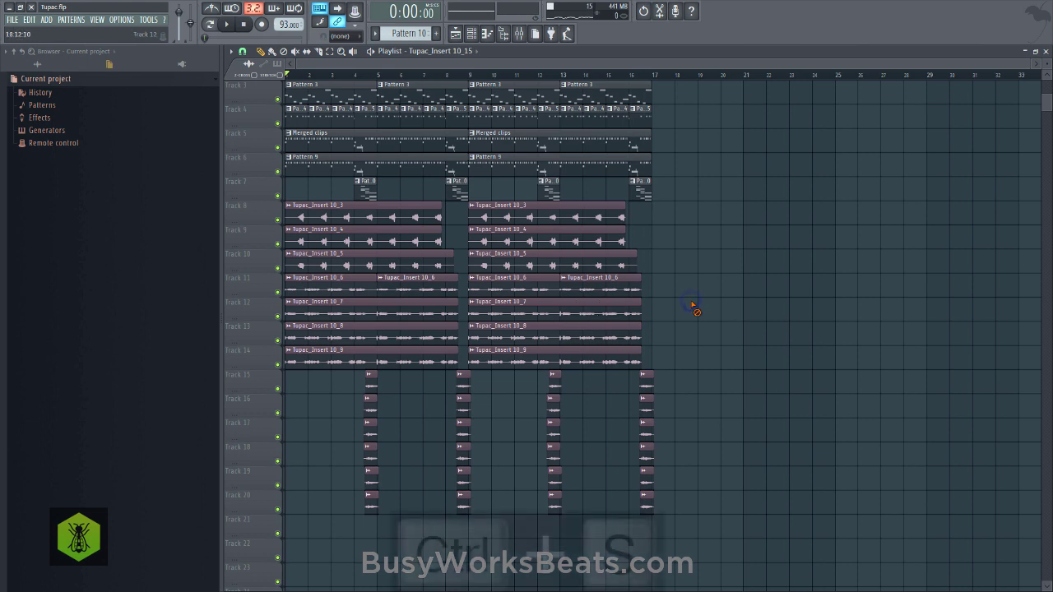
{"action": "key", "text": "space"}
{"action": "key", "text": "space"}
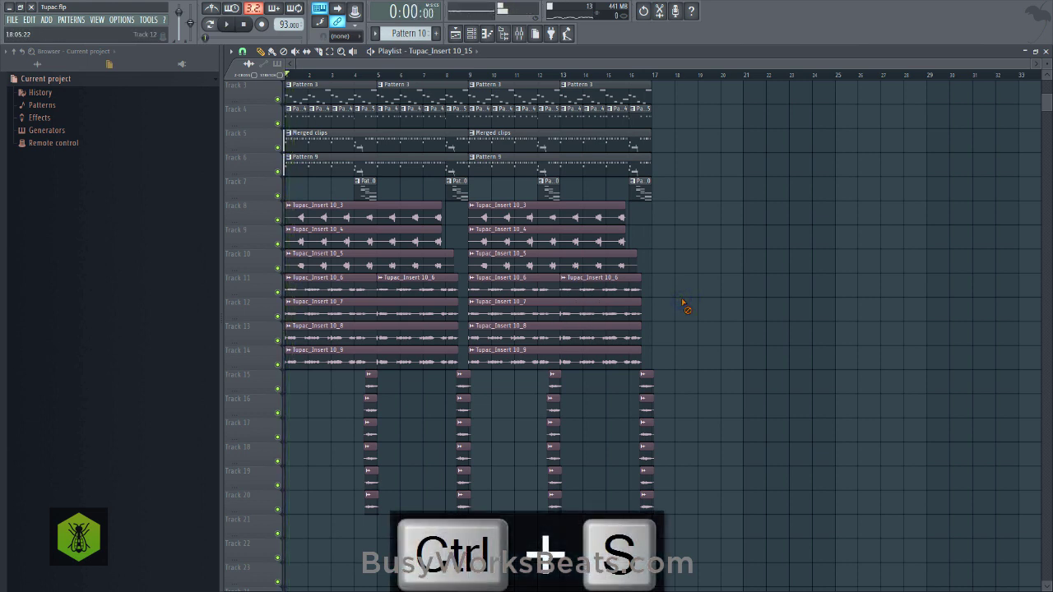
{"action": "key", "text": "space"}
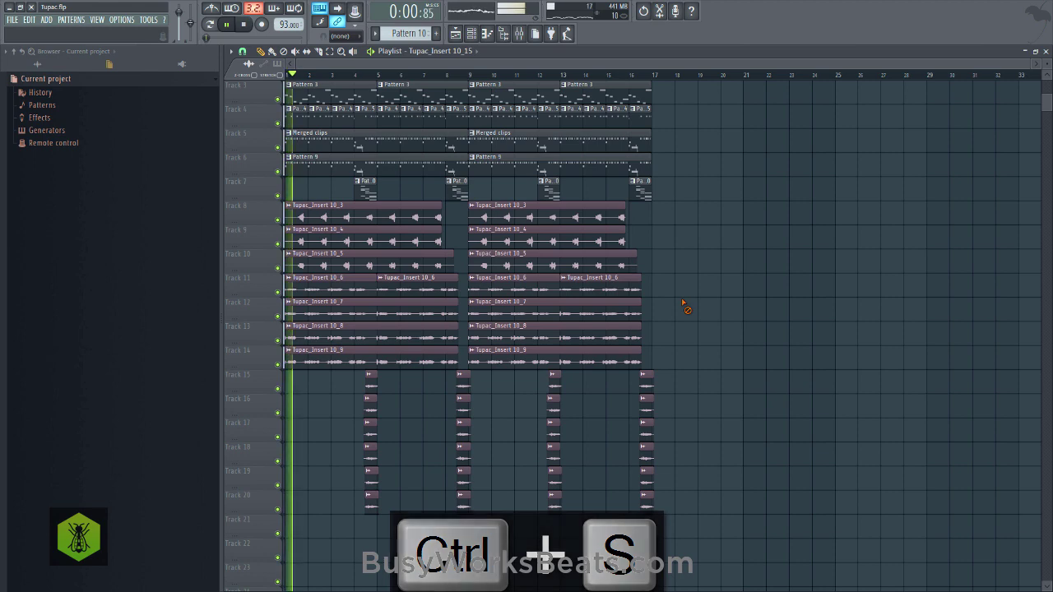
With the snap on Bar, select every clip in bars 9 to 16 and duplicate the section twice, through bar 32.
{"action": "scroll", "coordinate": [683, 303], "scroll_direction": "up", "scroll_amount": 1}
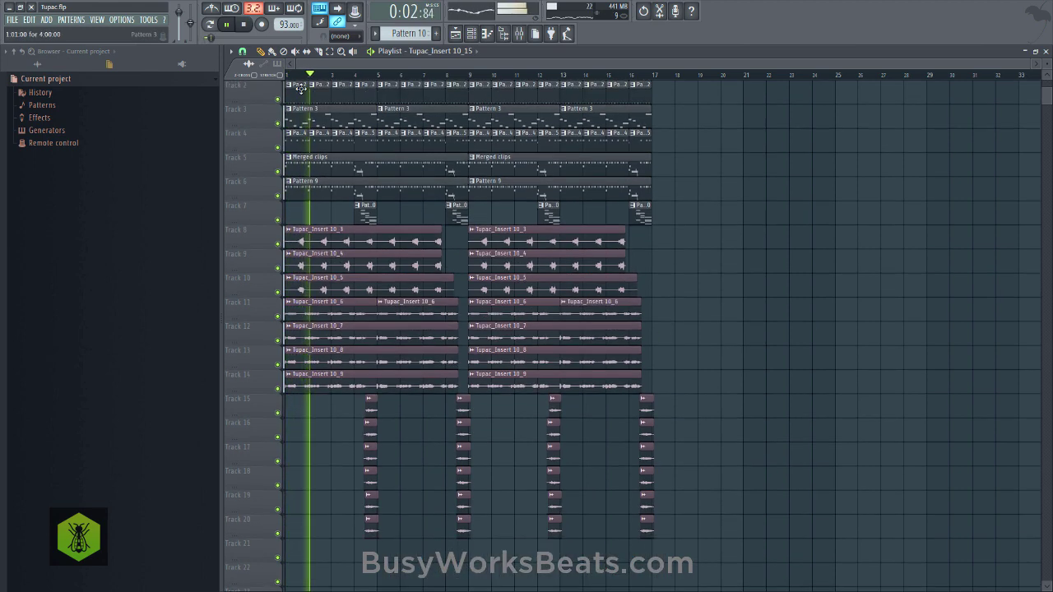
{"action": "left_click", "coordinate": [243, 51]}
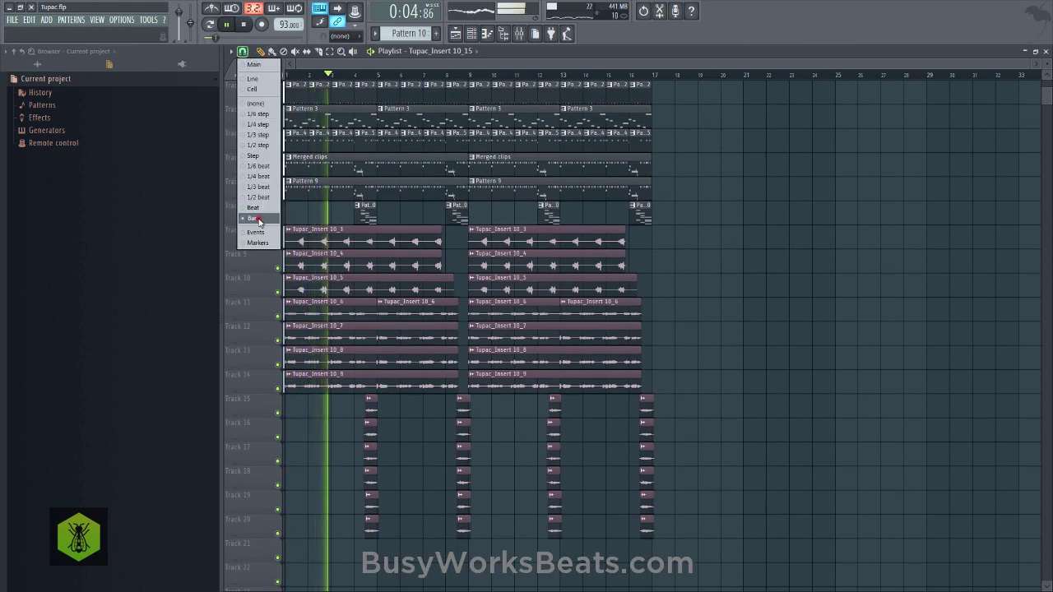
{"action": "left_click", "coordinate": [258, 216]}
{"action": "left_click_drag", "start_coordinate": [722, 552], "coordinate": [473, 83]}
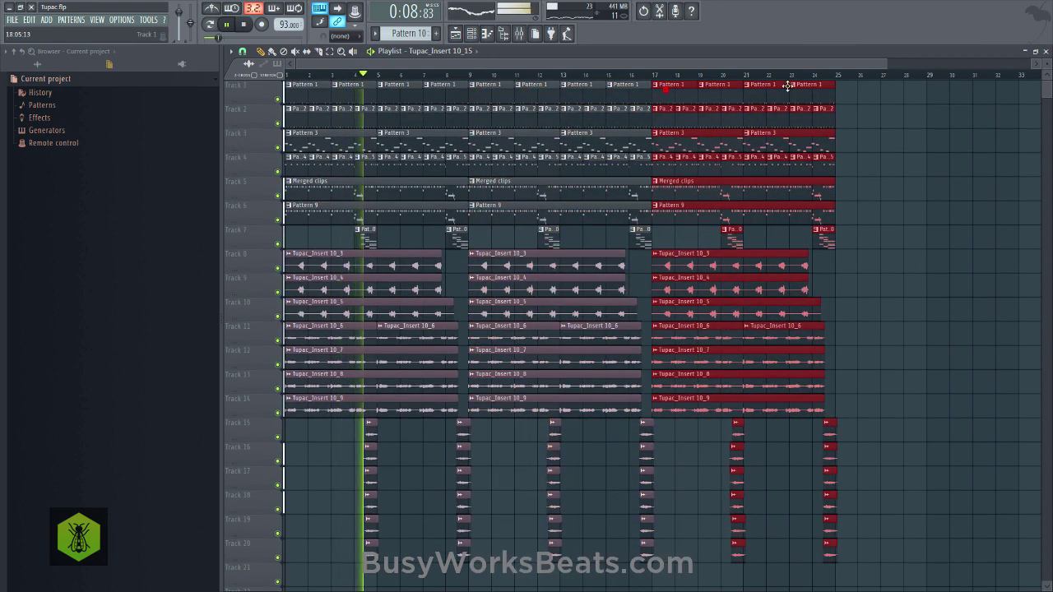
{"action": "key", "text": "ctrl+b"}
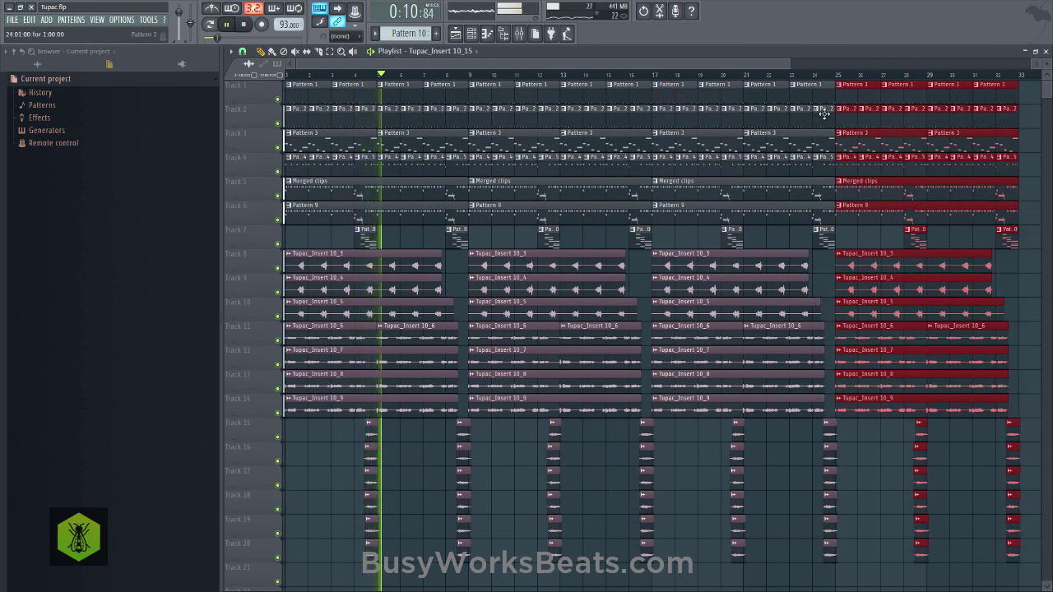
Delete the Pattern 1 and Pattern 2 clips on tracks 1 and 2 from bars 17 to 24.
{"action": "left_click_drag", "start_coordinate": [815, 93], "coordinate": [670, 93]}
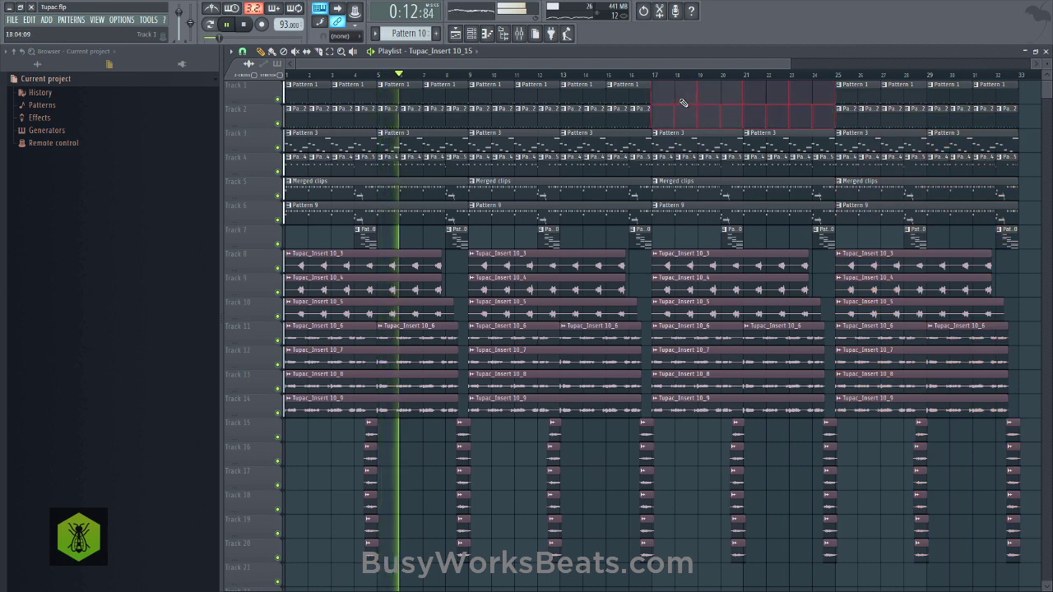
{"action": "key", "text": "Delete"}
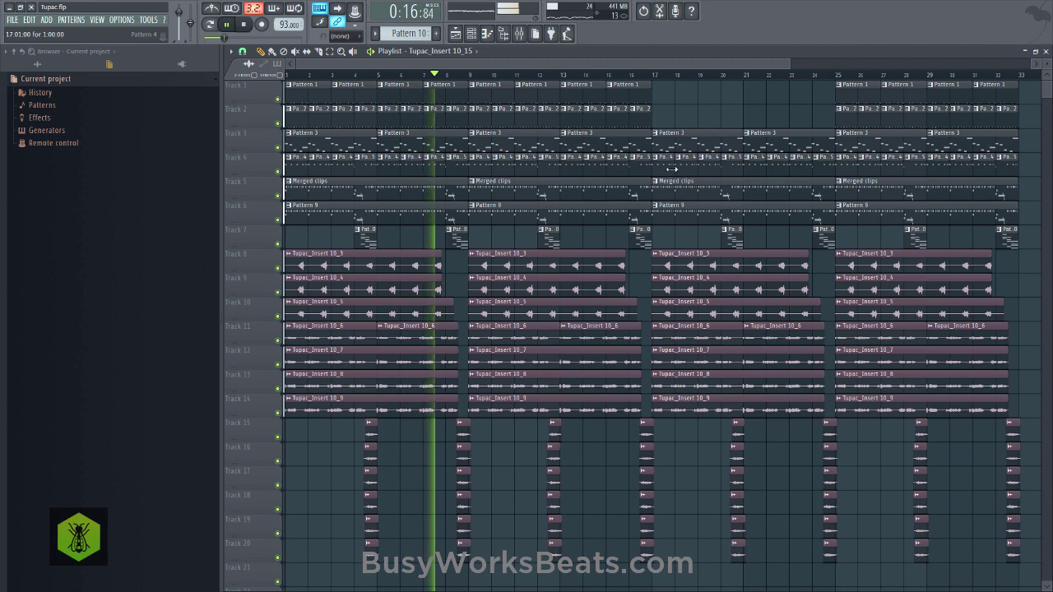
Slice the Merged clips and Pattern 9 clips on tracks 5 and 6 at bar 21 and delete their second halves through bar 24.
{"action": "left_click_drag", "start_coordinate": [640, 65], "coordinate": [688, 65]}
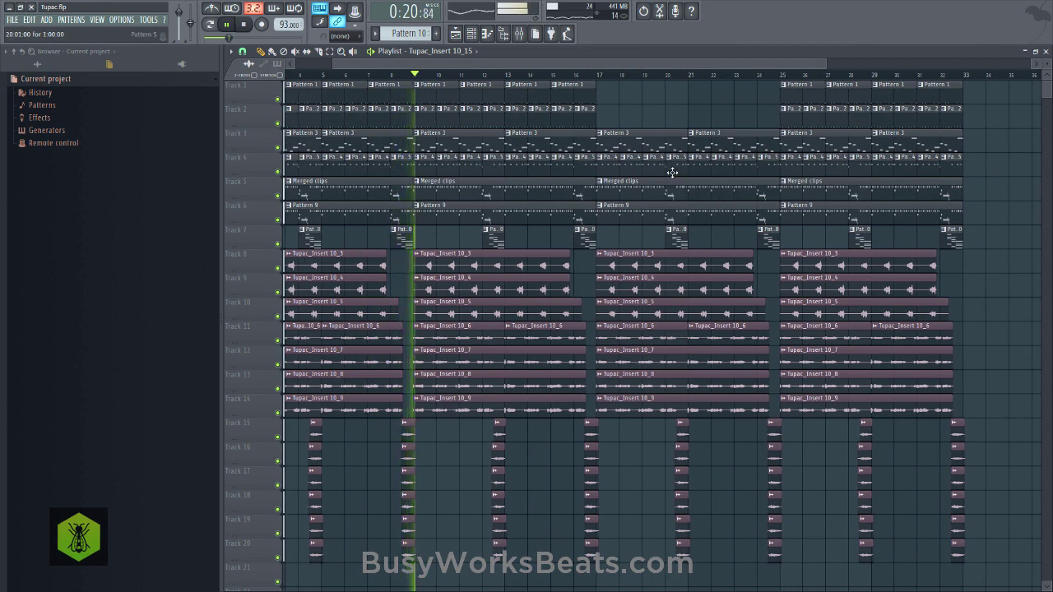
{"action": "left_click", "coordinate": [319, 52]}
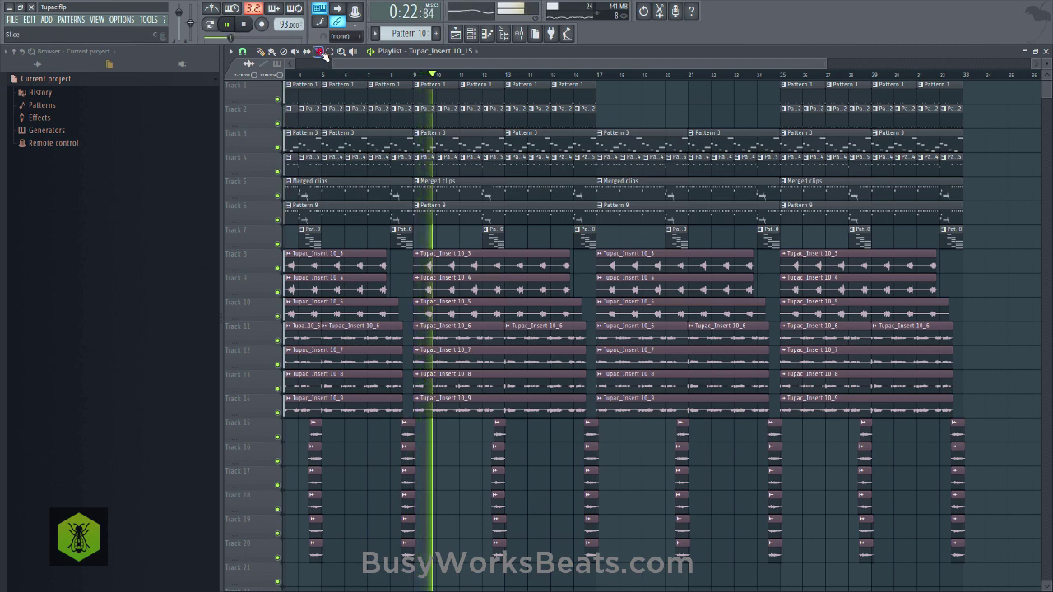
{"action": "left_click_drag", "start_coordinate": [687, 130], "coordinate": [690, 225]}
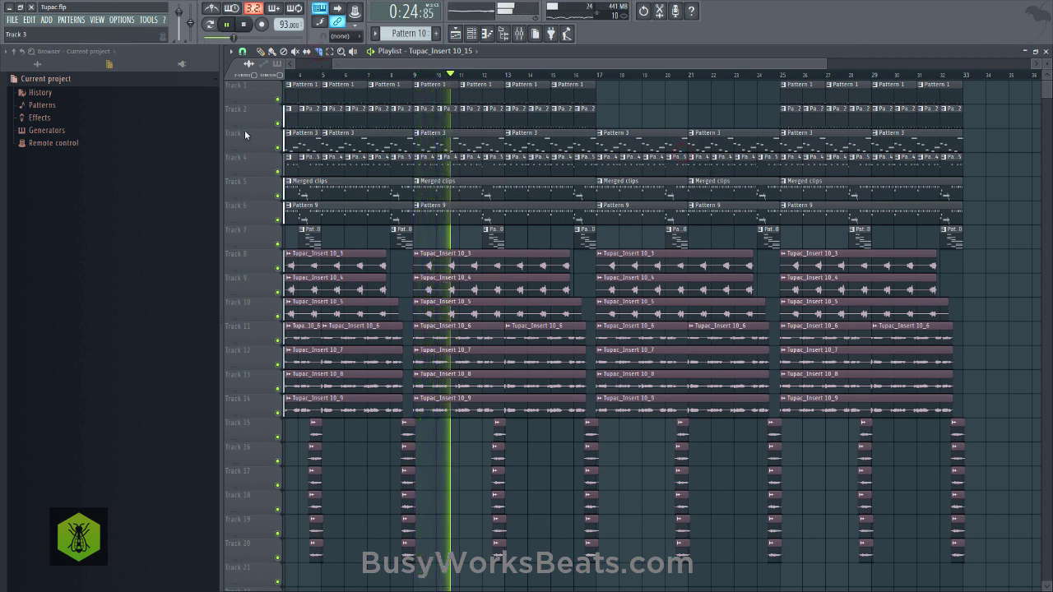
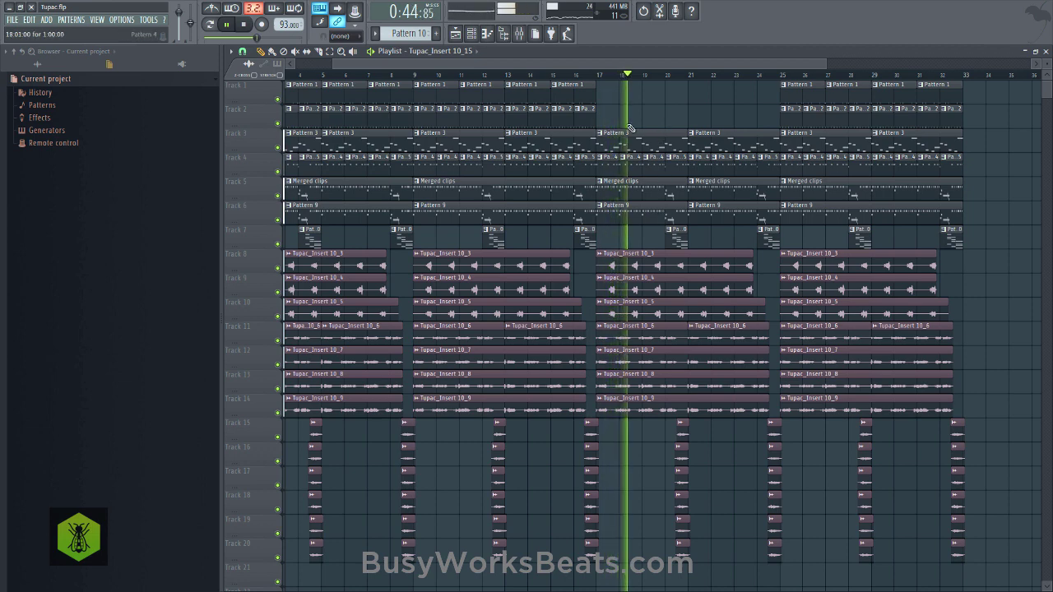
{"action": "left_click_drag", "start_coordinate": [624, 66], "coordinate": [698, 90]}
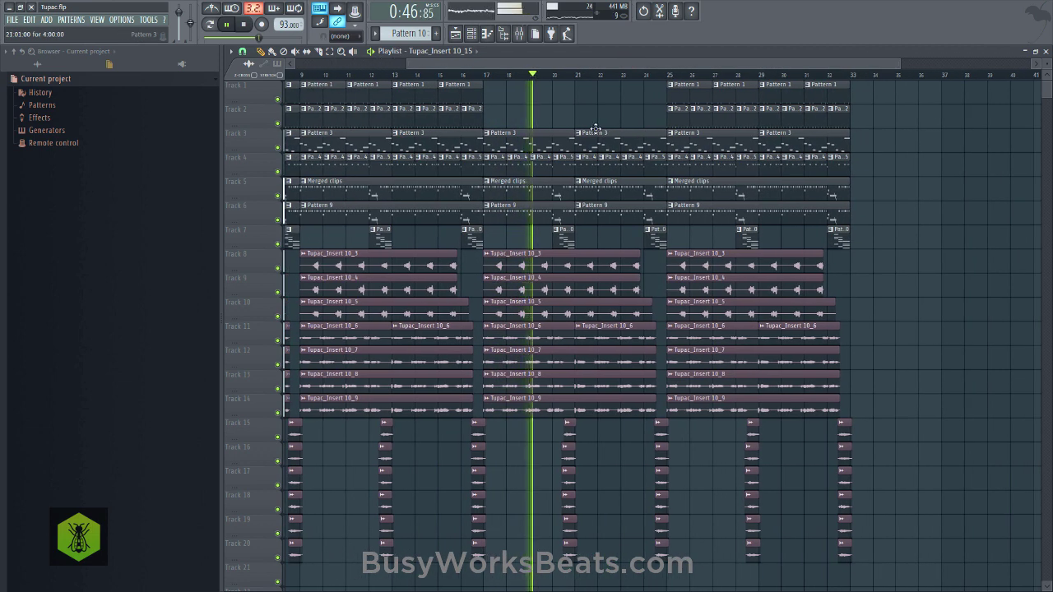
{"action": "right_click", "coordinate": [591, 208]}
{"action": "right_click", "coordinate": [591, 190]}
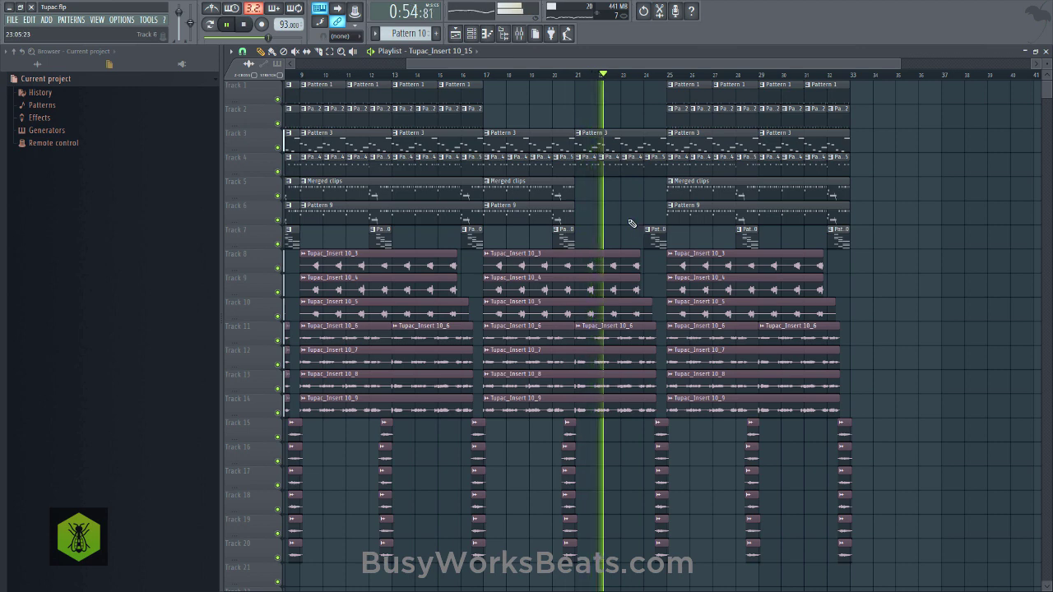
Select all clips in bars 25 to 32 and duplicate the section into bars 33 to 40.
{"action": "left_click_drag", "start_coordinate": [576, 65], "coordinate": [644, 74]}
{"action": "left_click_drag", "start_coordinate": [799, 576], "coordinate": [580, 96]}
{"action": "key", "text": "ctrl+b"}
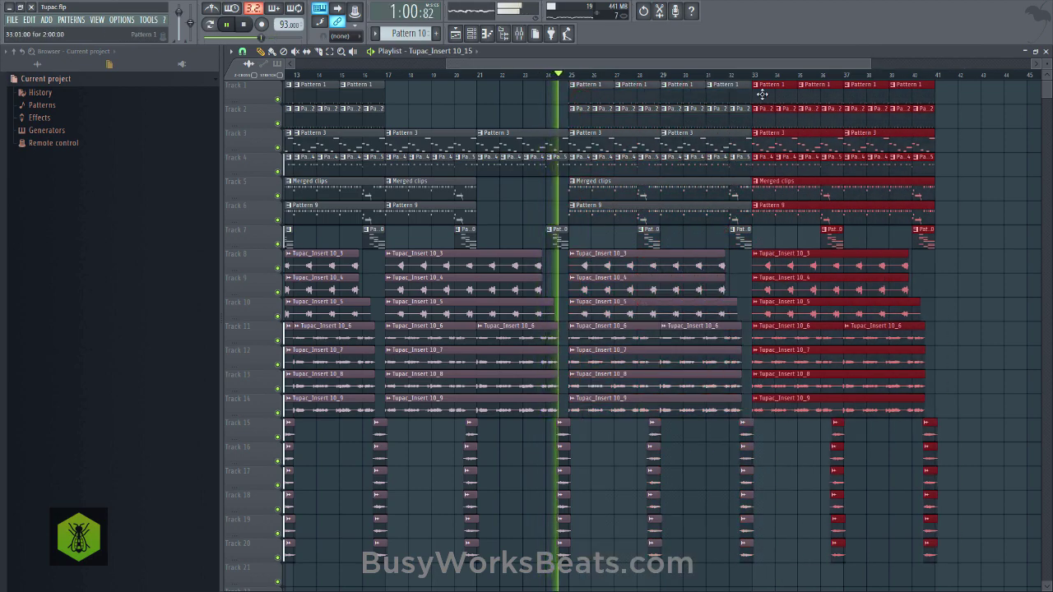
{"action": "left_click_drag", "start_coordinate": [659, 64], "coordinate": [713, 78]}
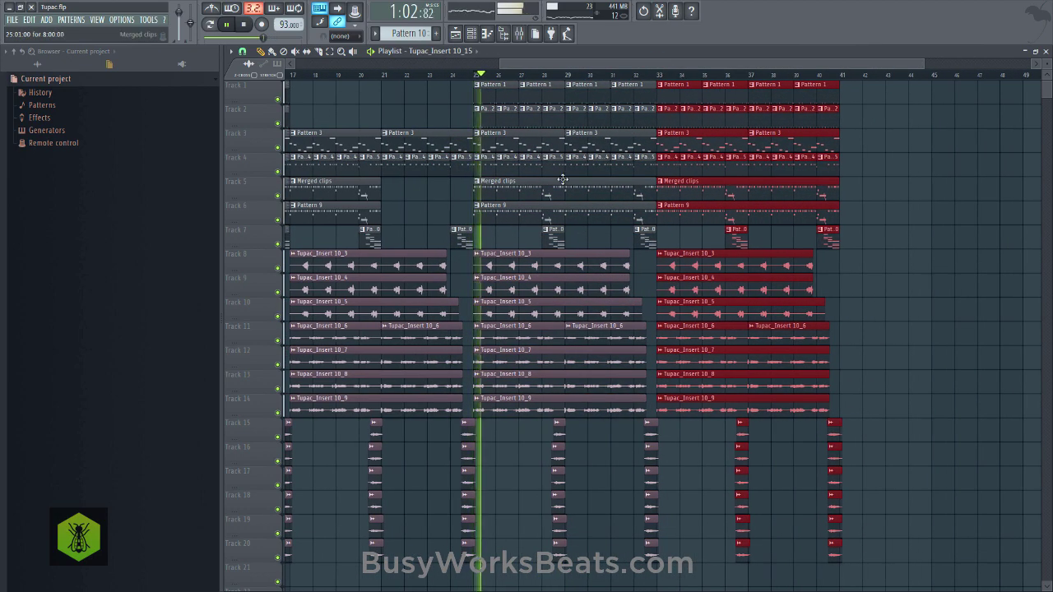
Clear the clip selection, play the opening, and delete the Pattern 1 and Pattern 2 clips on tracks 1 and 2 from bars 1 to 4.
{"action": "scroll", "coordinate": [525, 77], "scroll_direction": "down", "scroll_amount": 4}
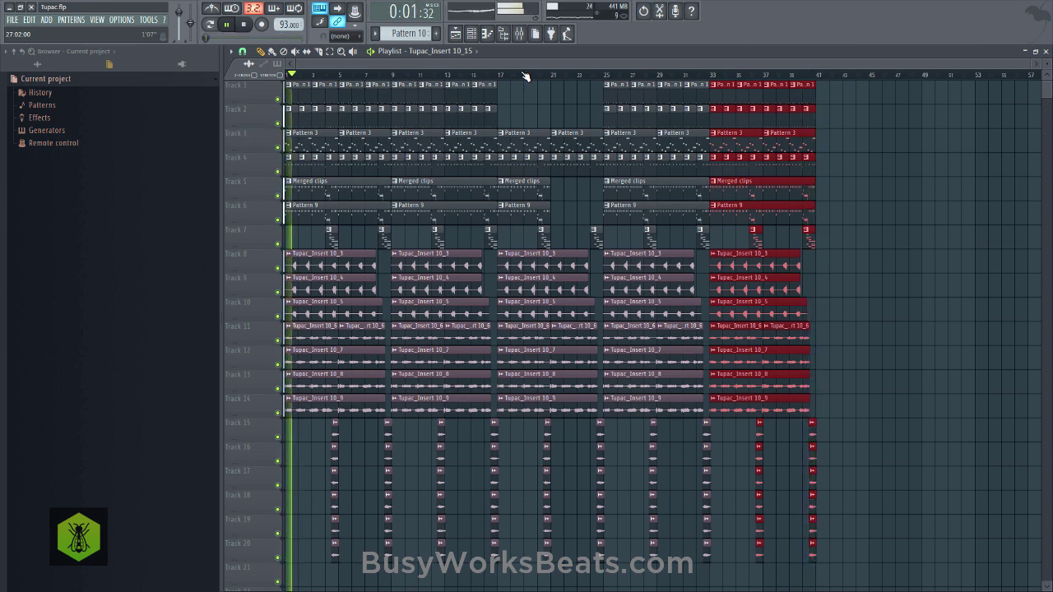
{"action": "left_click", "coordinate": [319, 51]}
{"action": "left_click_drag", "start_coordinate": [824, 374], "coordinate": [817, 559]}
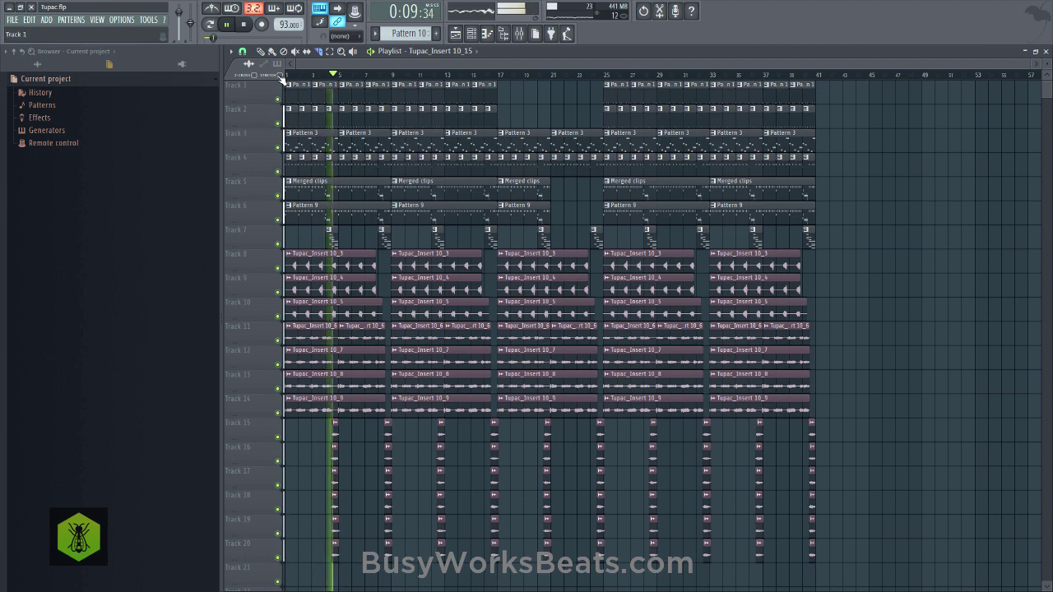
{"action": "key", "text": "space"}
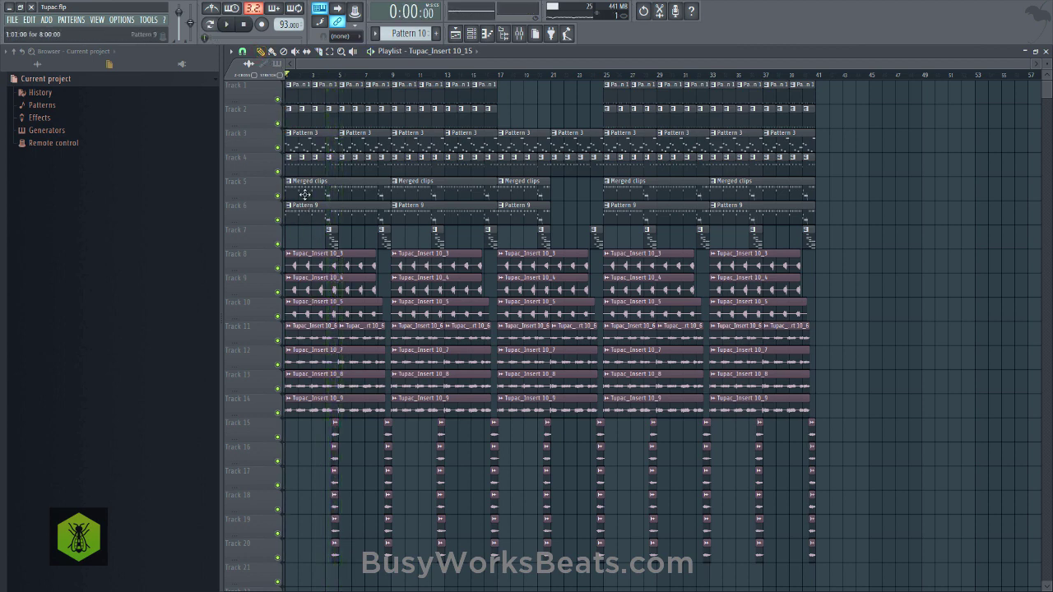
{"action": "key", "text": "space"}
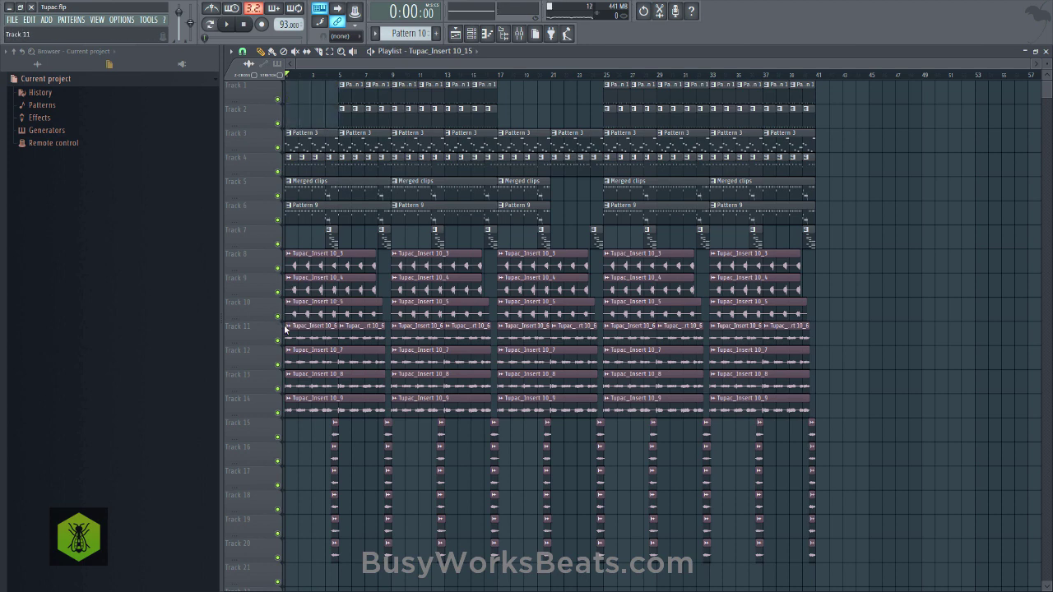
Trim the starts of the first Tupac_Insert 10_3, 10_4 and 10_5 clips on tracks 8 to 10 so they begin at bar 4.
{"action": "right_click", "coordinate": [309, 333]}
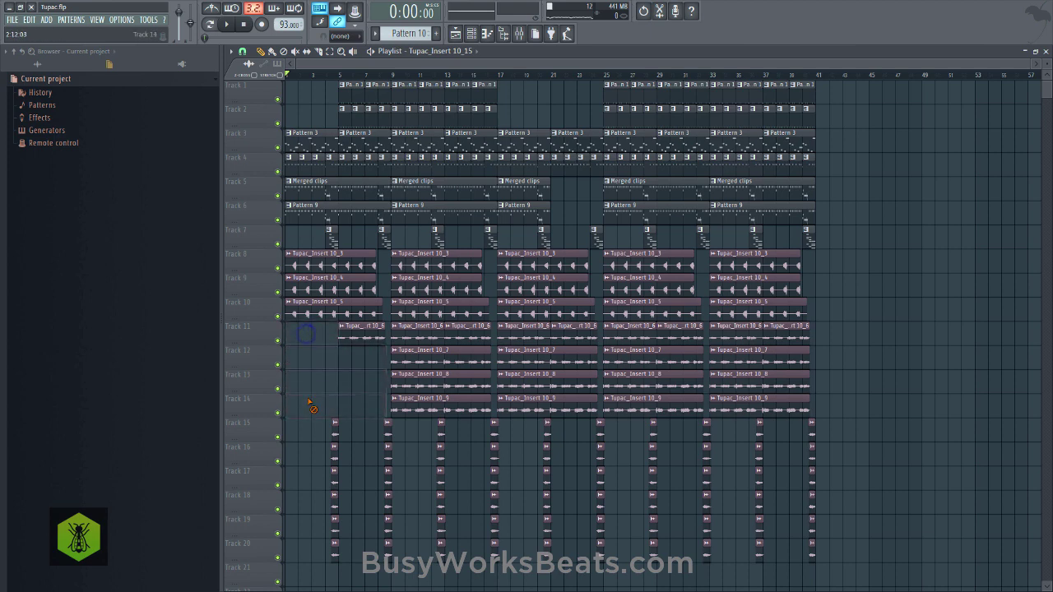
{"action": "key", "text": "ctrl+z"}
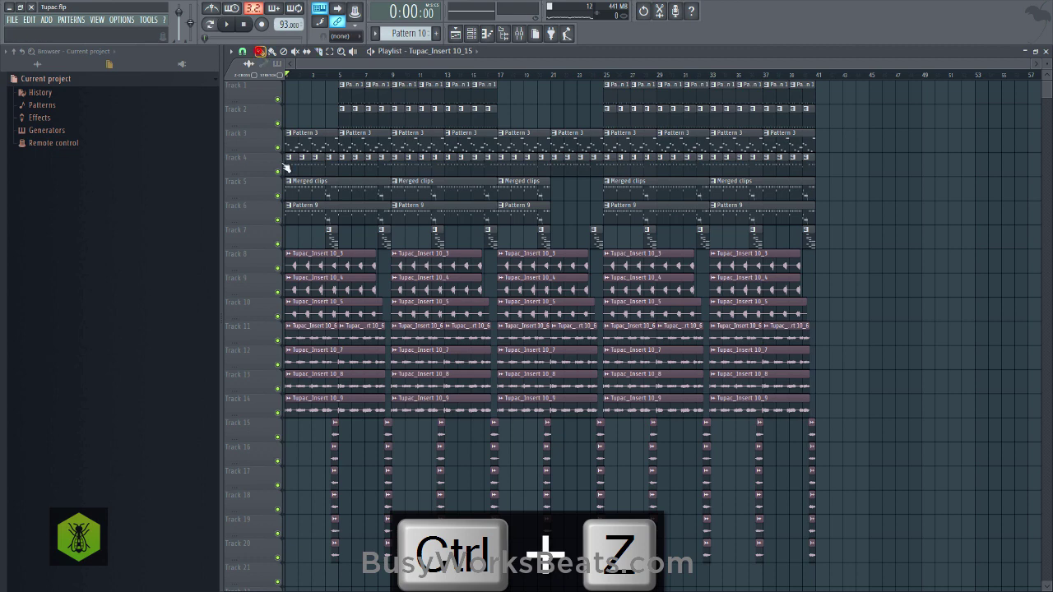
{"action": "left_click_drag", "start_coordinate": [300, 250], "coordinate": [326, 292]}
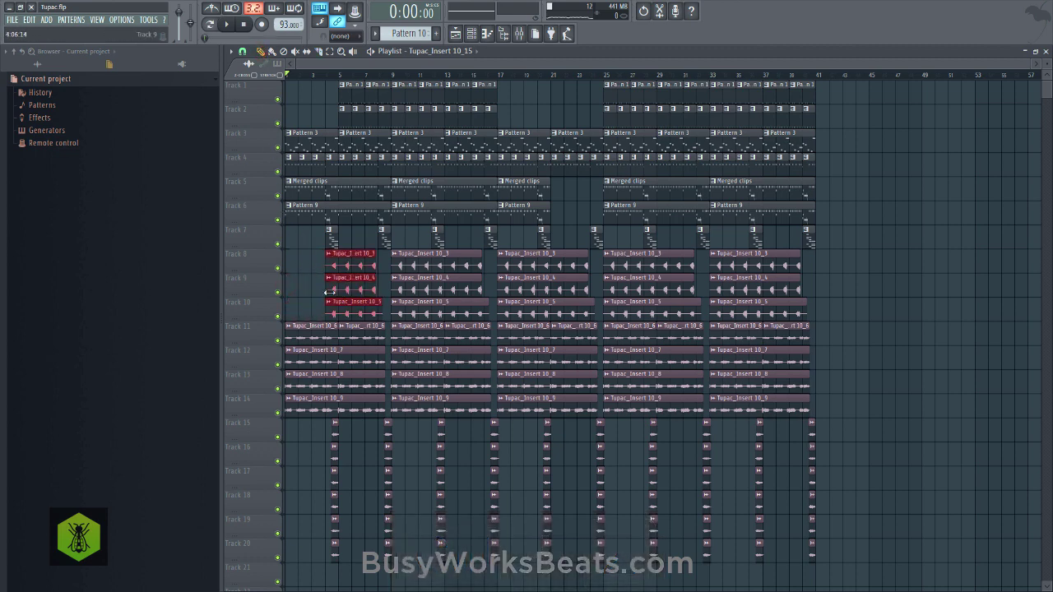
{"action": "key", "text": "space"}
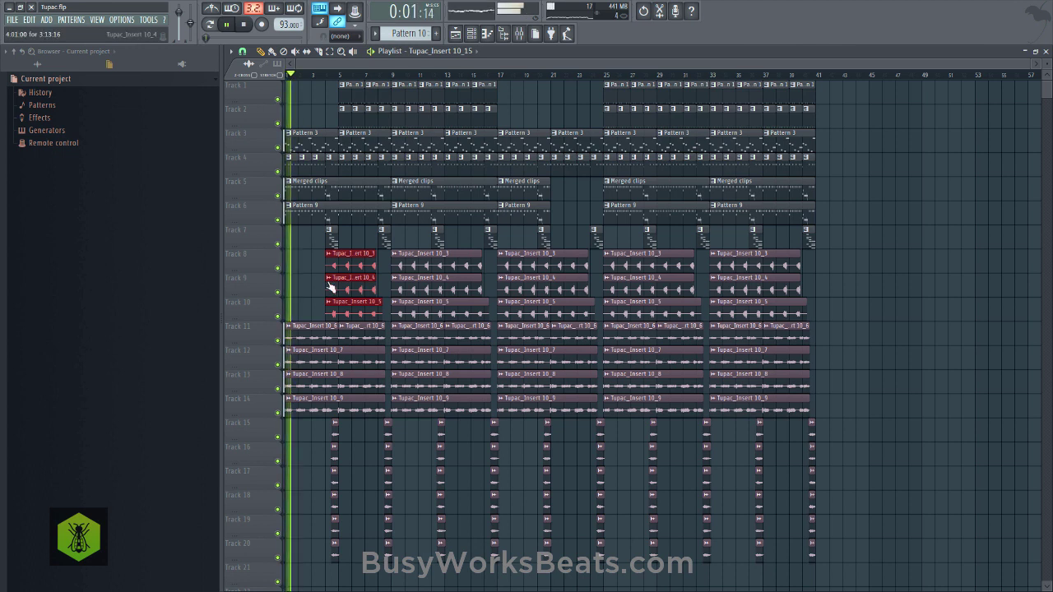
{"action": "key", "text": "space"}
{"action": "right_click", "coordinate": [301, 137]}
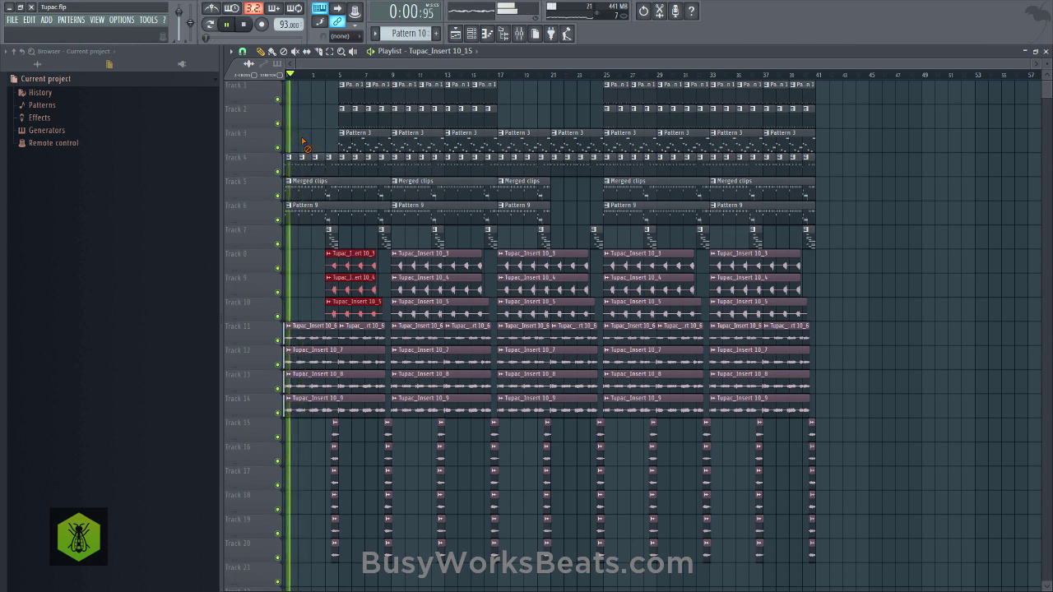
{"action": "key", "text": "ctrl+z"}
Play the intro and delete the short audio clips at the end of bar 4 on tracks 15 to 20.
{"action": "key", "text": "space"}
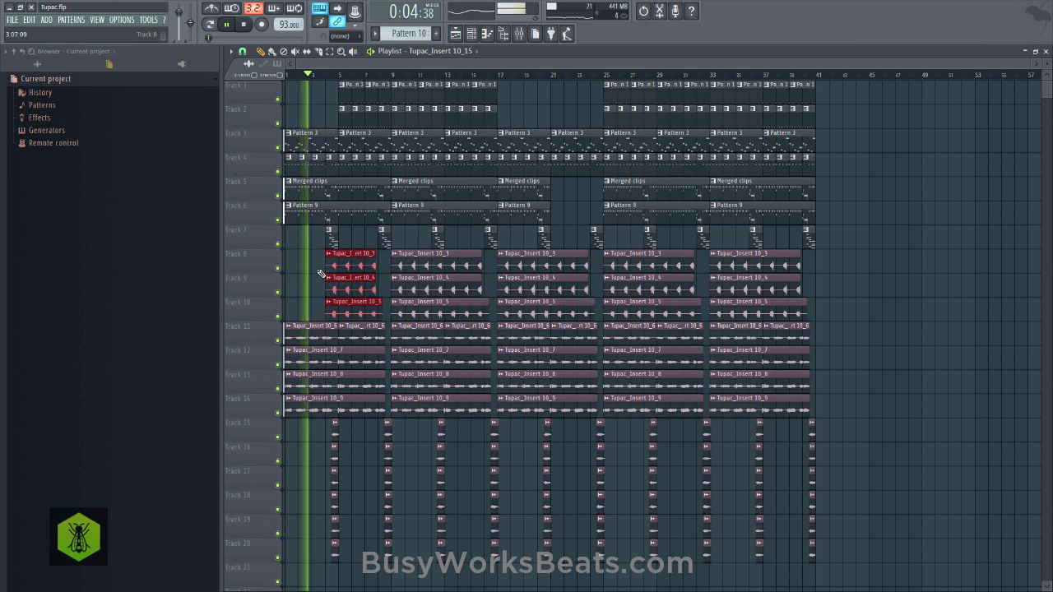
{"action": "right_click", "coordinate": [334, 431]}
{"action": "right_click", "coordinate": [334, 453]}
{"action": "right_click", "coordinate": [335, 475]}
{"action": "right_click", "coordinate": [335, 496]}
{"action": "right_click", "coordinate": [335, 522]}
{"action": "right_click", "coordinate": [335, 547]}
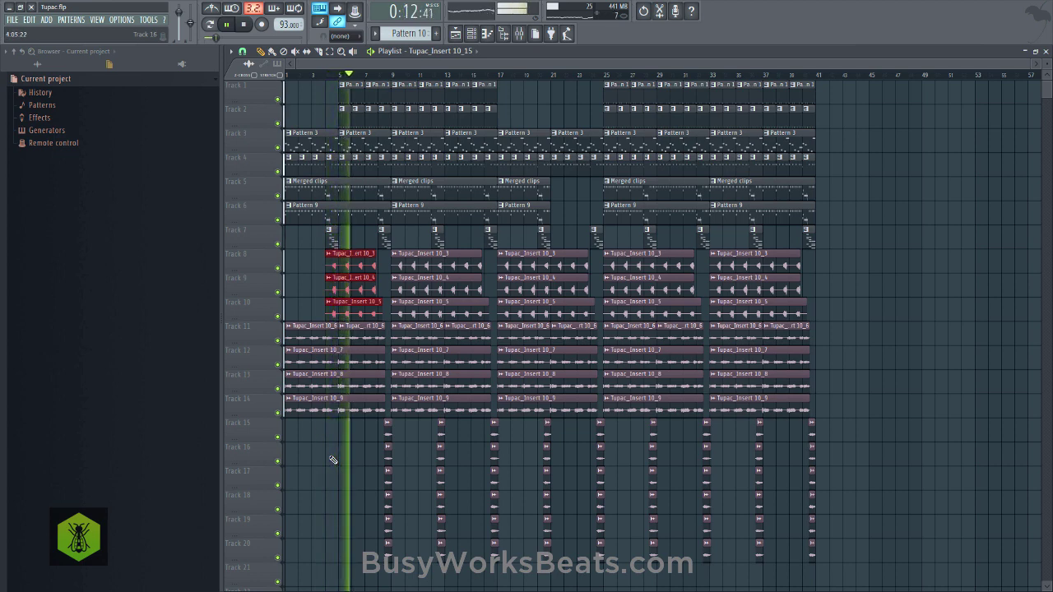
{"action": "right_click", "coordinate": [329, 456]}
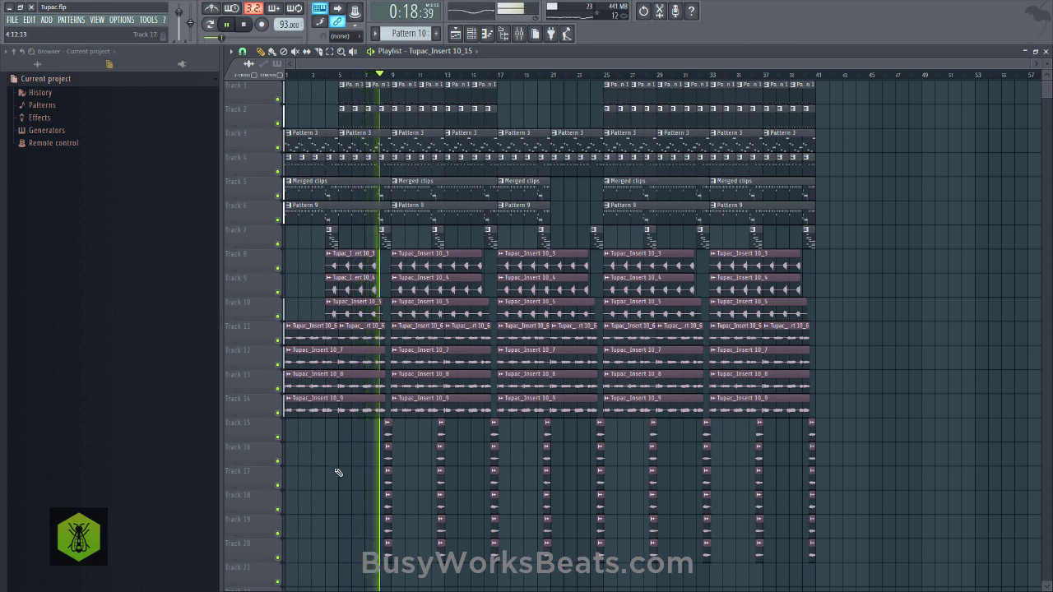
{"action": "right_click", "coordinate": [338, 475]}
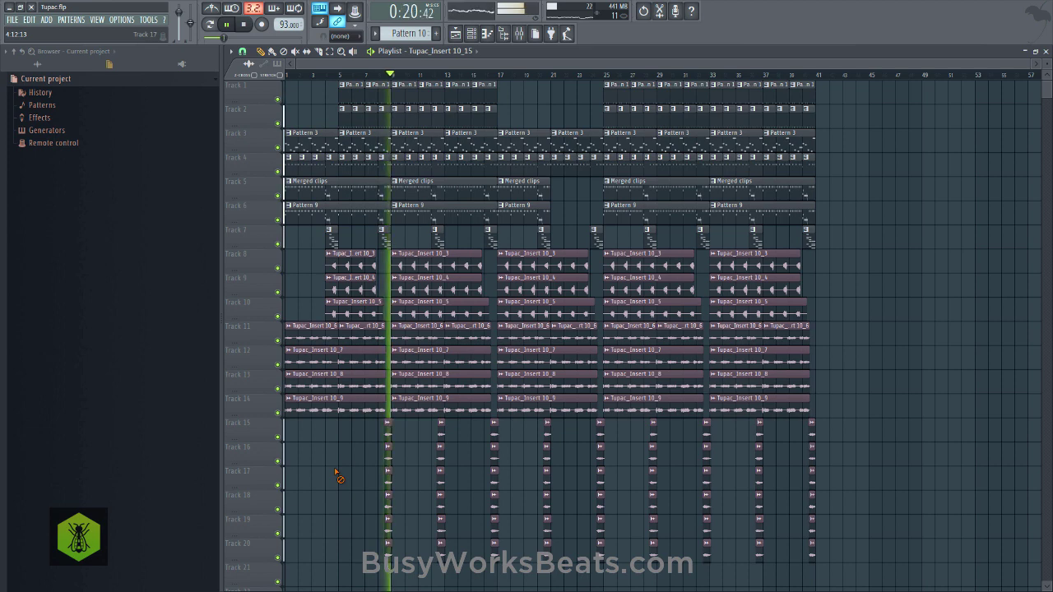
{"action": "key", "text": "space"}
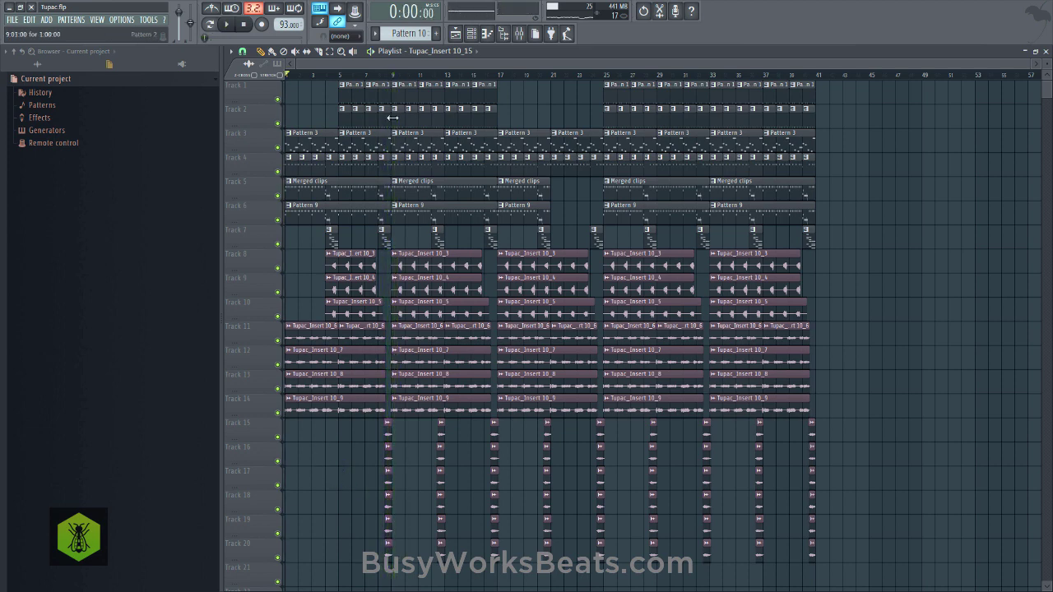
Solo tracks 18, 19 and 20 in turn, and delete the short clips in bar 8 on tracks 19 and 20.
{"action": "scroll", "coordinate": [376, 77], "scroll_direction": "up", "scroll_amount": 3}
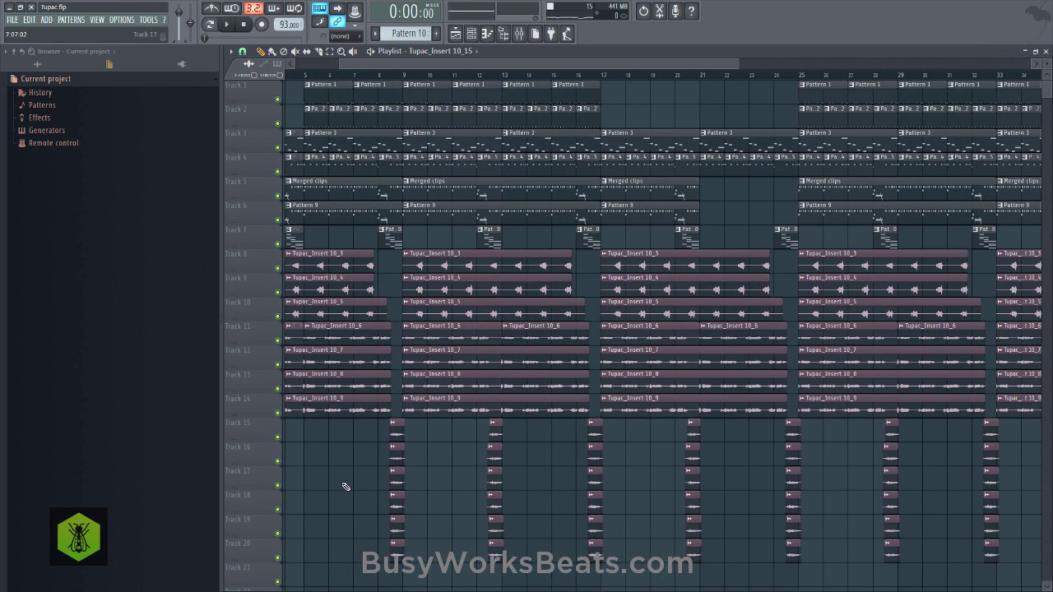
{"action": "right_click", "coordinate": [278, 509]}
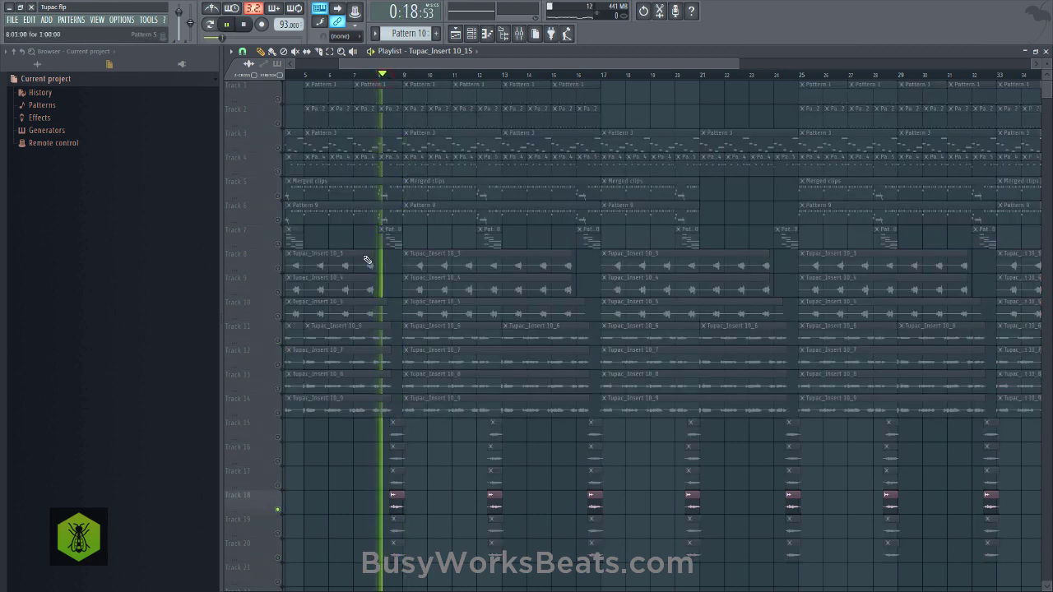
{"action": "key", "text": "space"}
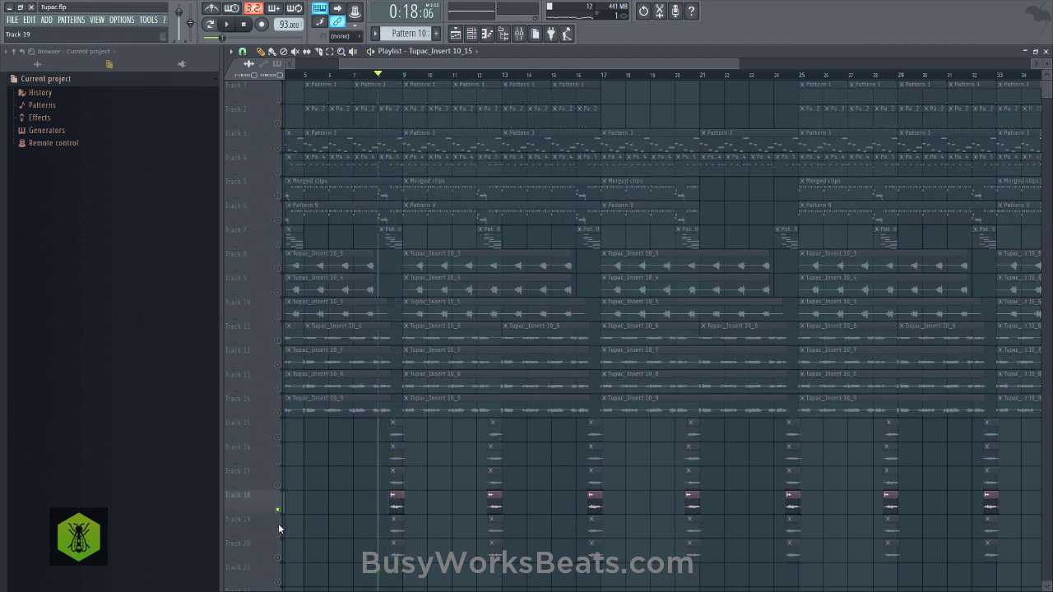
{"action": "right_click", "coordinate": [278, 533]}
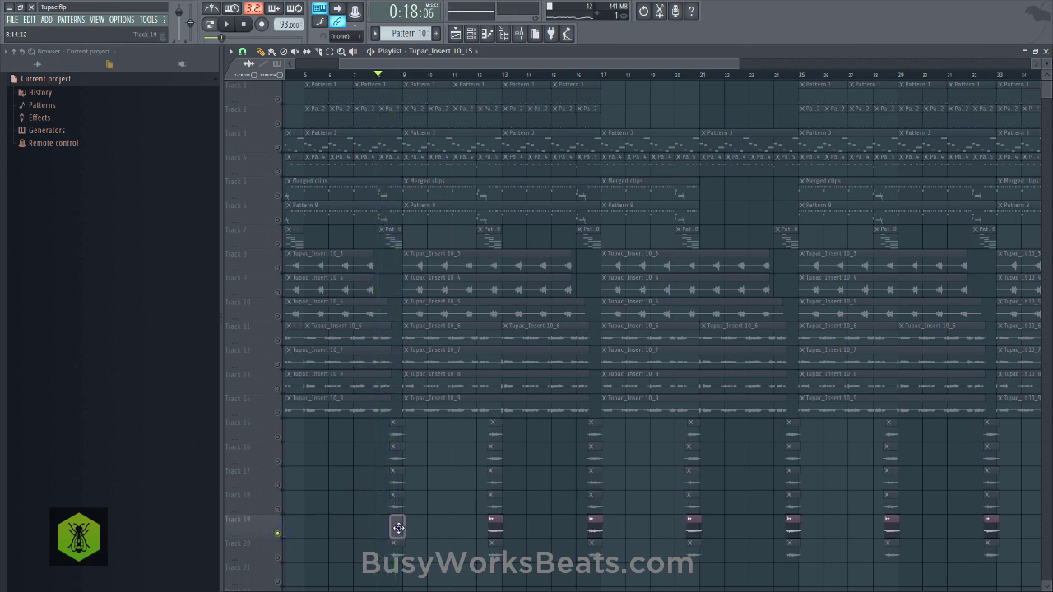
{"action": "right_click", "coordinate": [279, 558]}
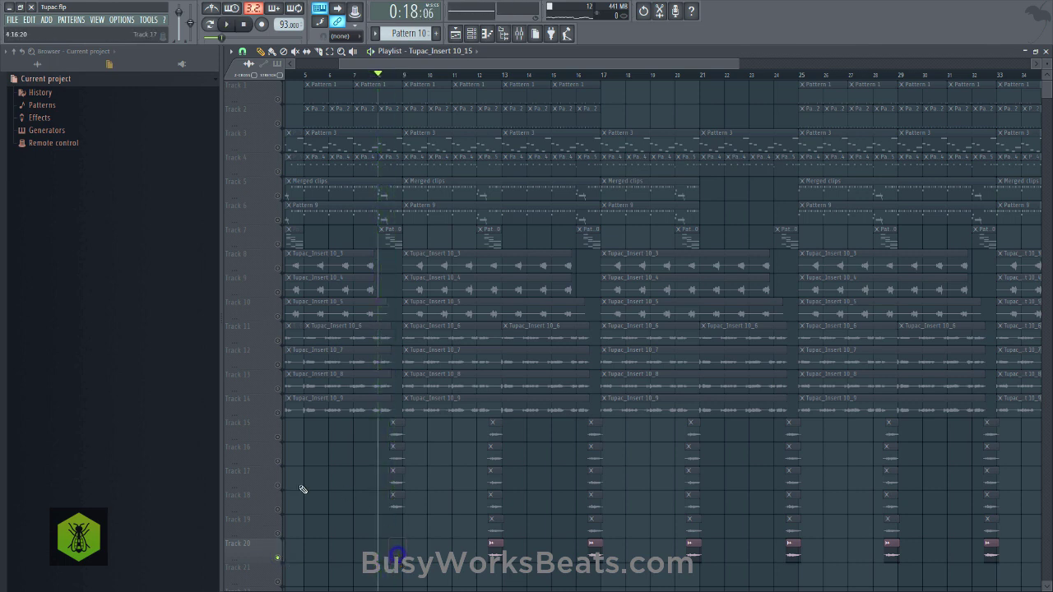
Solo tracks 17 and 16 in turn to audition their bar 8 clips, and restore all tracks.
{"action": "right_click", "coordinate": [278, 485]}
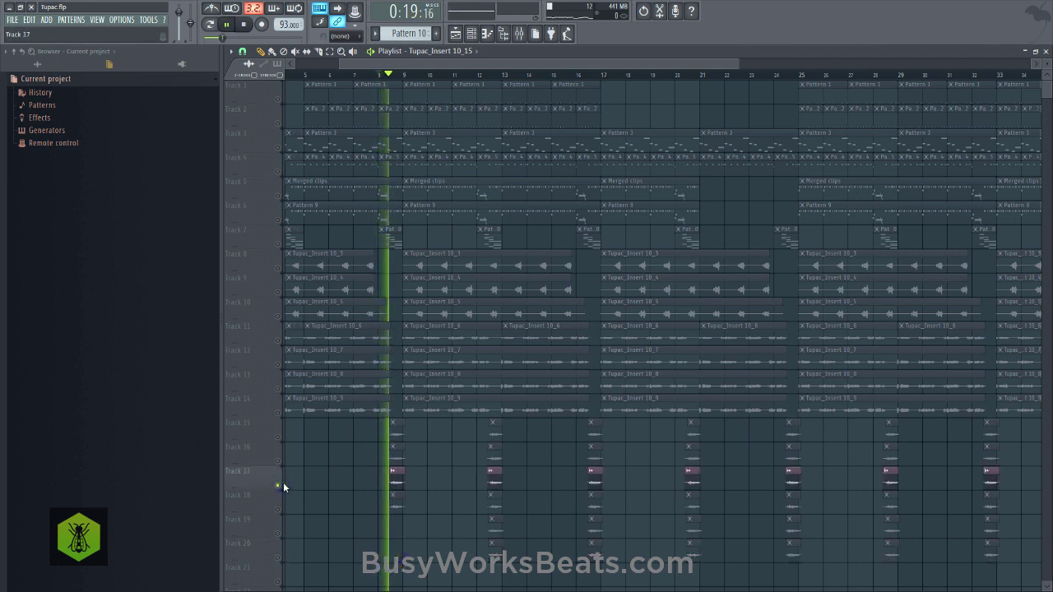
{"action": "right_click", "coordinate": [279, 462]}
{"action": "key", "text": "space"}
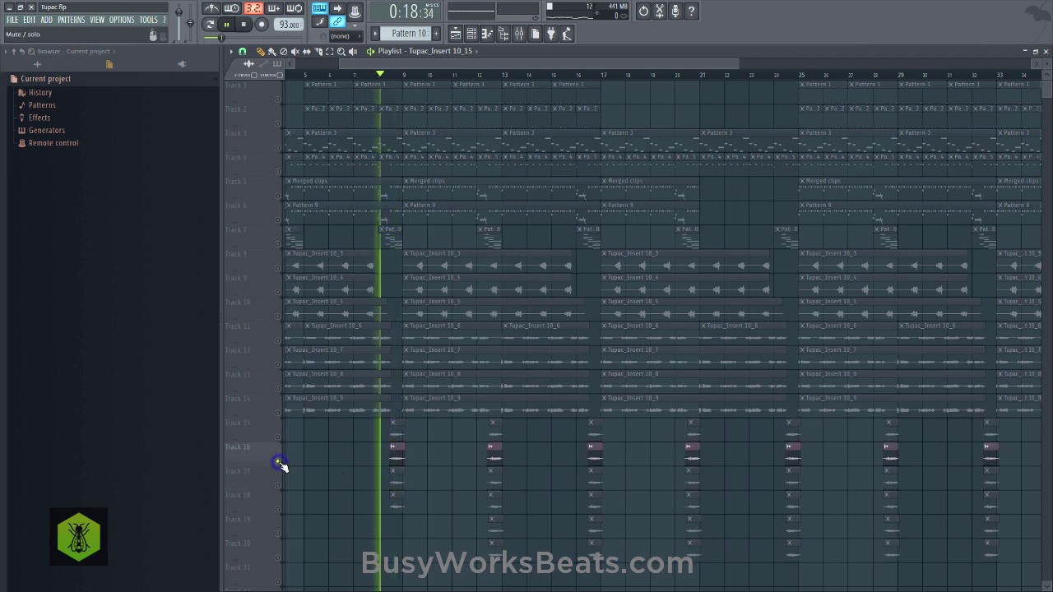
{"action": "key", "text": "space"}
{"action": "right_click", "coordinate": [279, 463]}
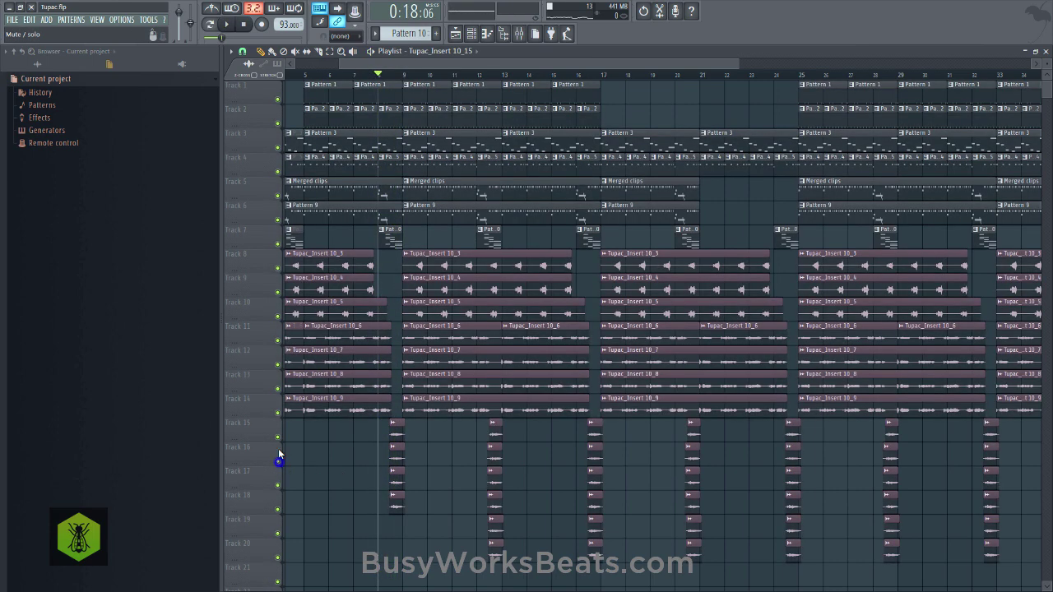
Solo track 15 to audition its bar 8 clip, delete that clip, and unsolo the track.
{"action": "right_click", "coordinate": [278, 438]}
{"action": "key", "text": "space"}
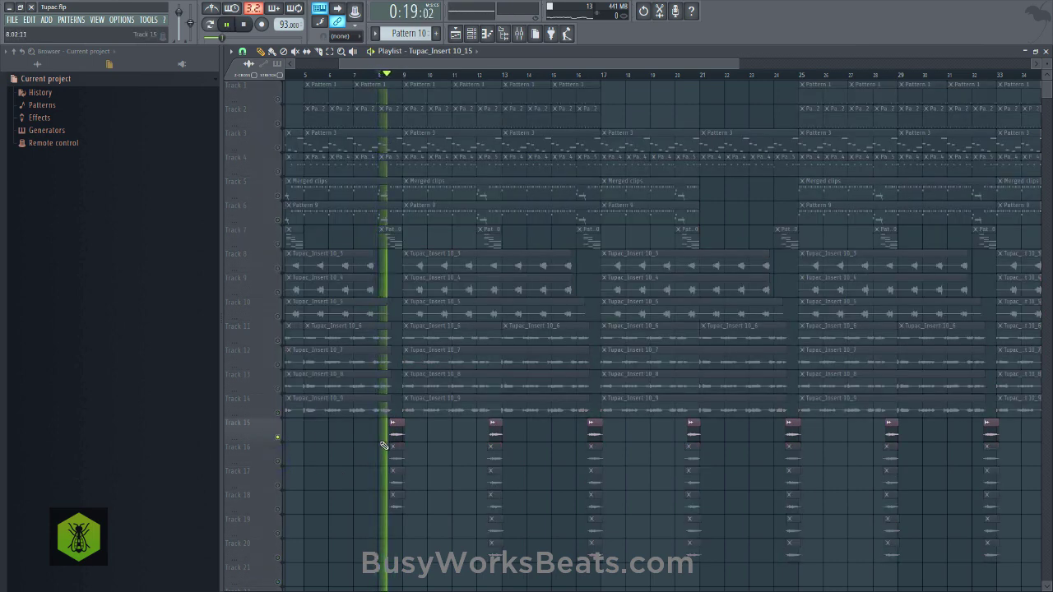
{"action": "key", "text": "space"}
{"action": "right_click", "coordinate": [277, 438]}
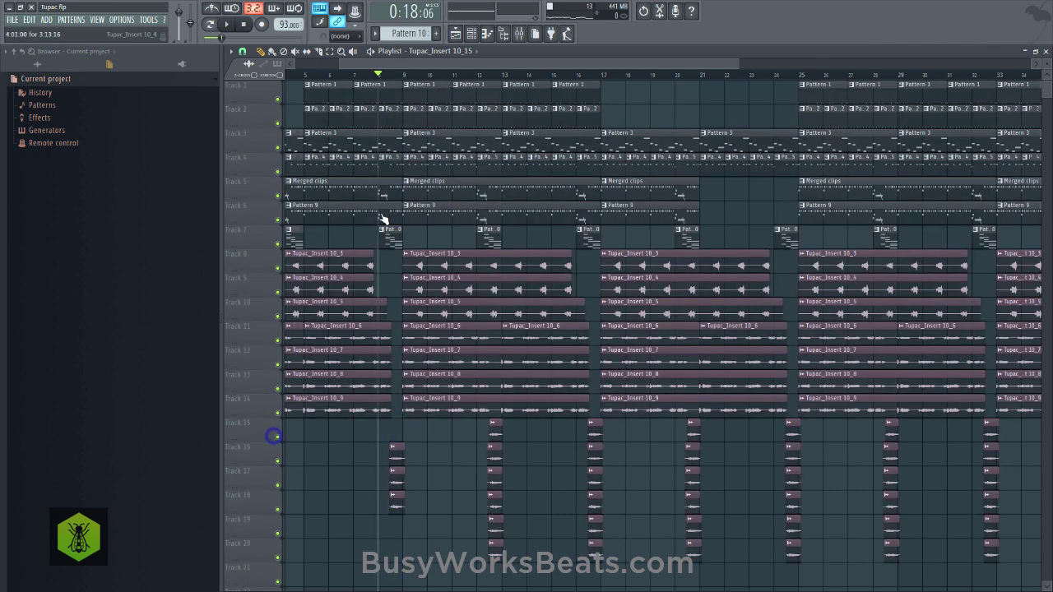
Slice the first Tupac_Insert clips on tracks 8 to 10 at bars 5 and 7 and delete the pieces between the cuts.
{"action": "scroll", "coordinate": [378, 75], "scroll_direction": "down", "scroll_amount": 5}
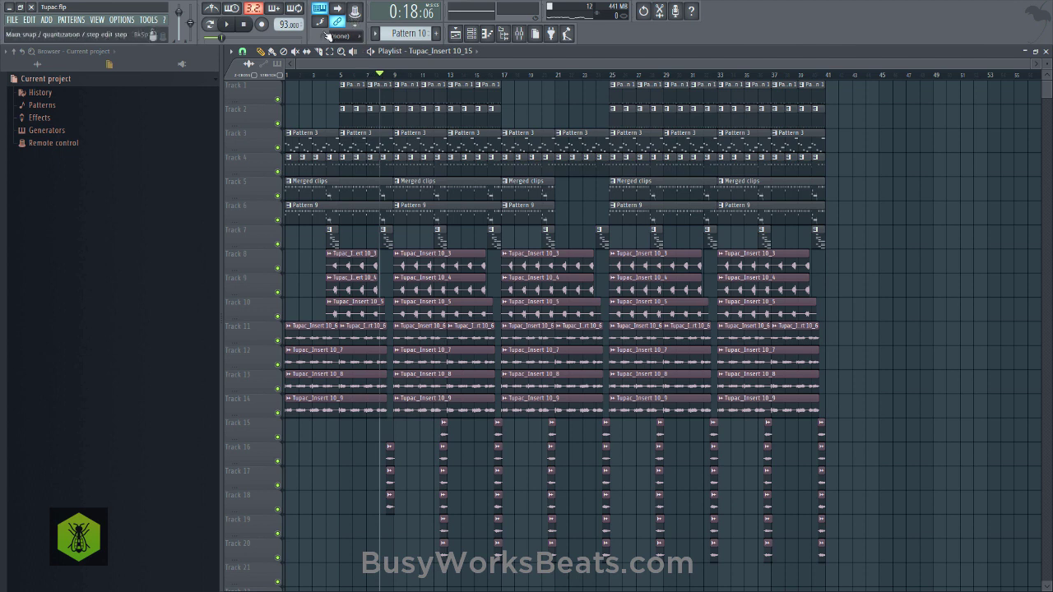
{"action": "left_click", "coordinate": [245, 25]}
{"action": "key", "text": "space"}
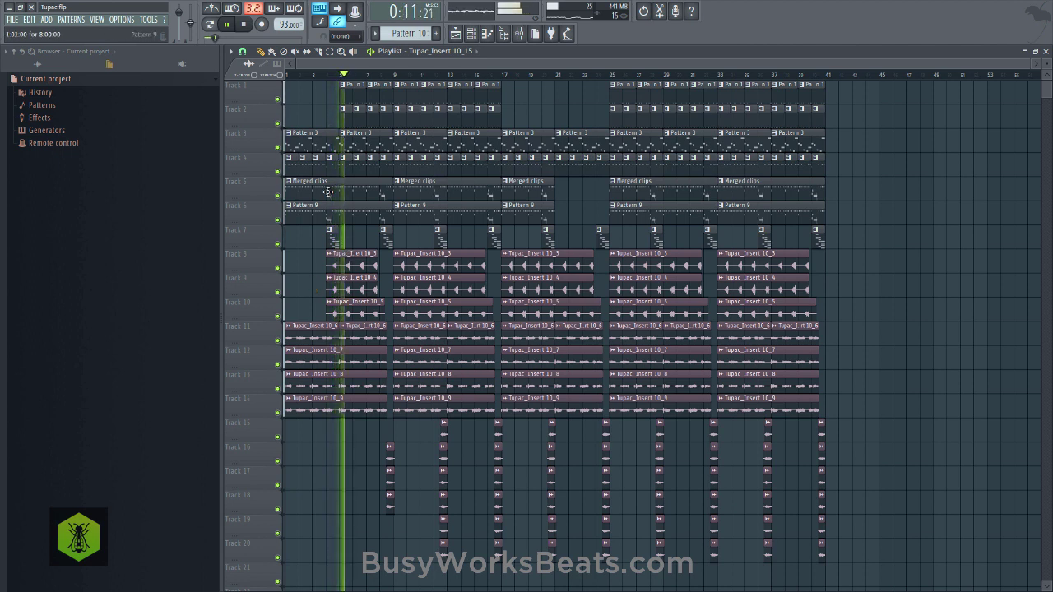
{"action": "left_click", "coordinate": [340, 250]}
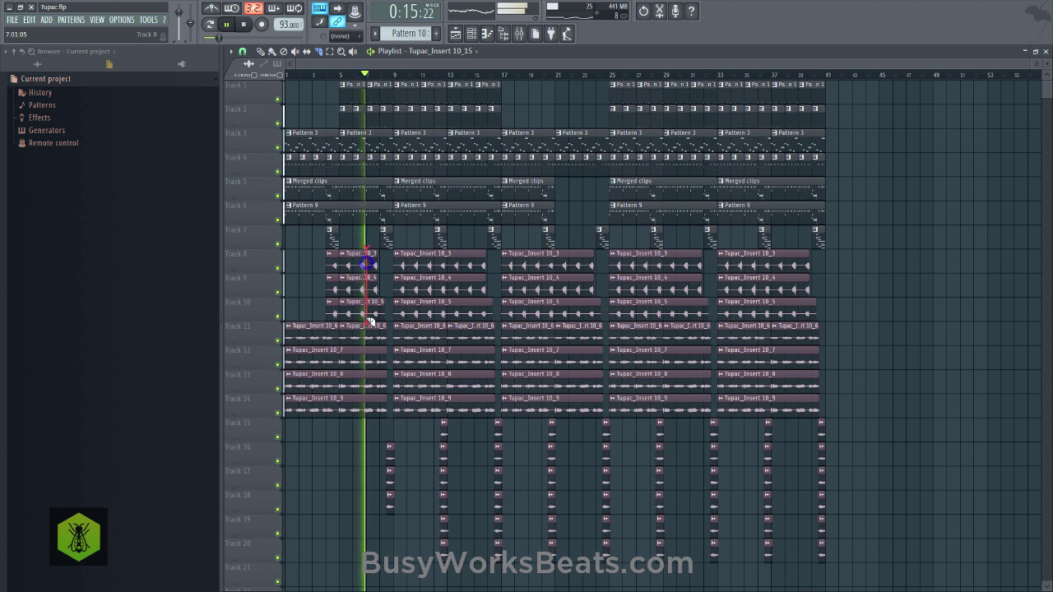
{"action": "key", "text": "space"}
{"action": "key", "text": "ctrl+z"}
{"action": "key", "text": "ctrl+z"}
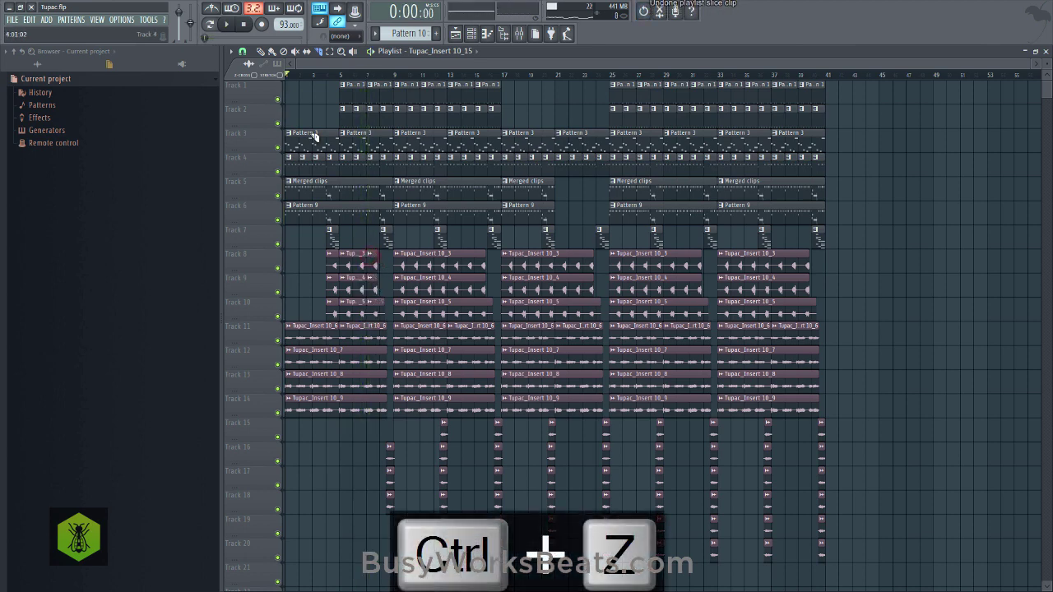
{"action": "right_click", "coordinate": [355, 250]}
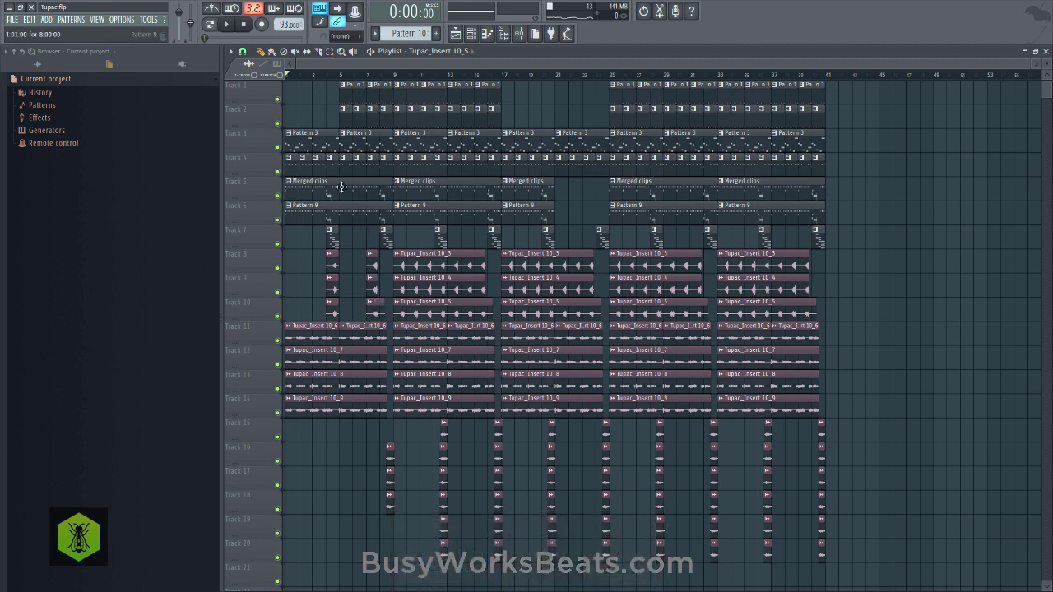
Play the intro again and delete the leftover Tupac_Insert pieces starting at bar 7 on tracks 8 to 10.
{"action": "key", "text": "space"}
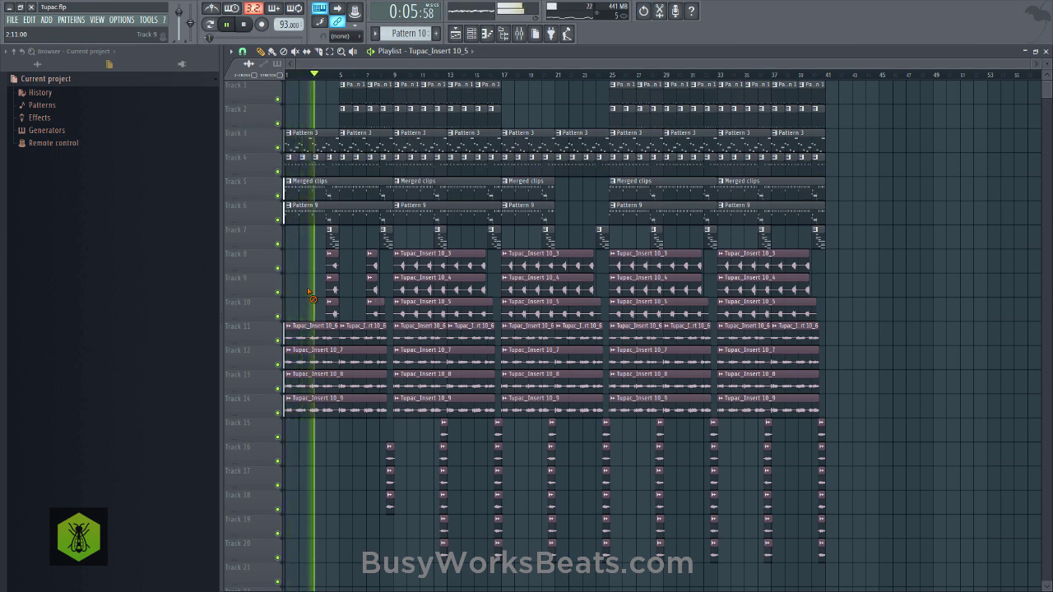
{"action": "key", "text": "space"}
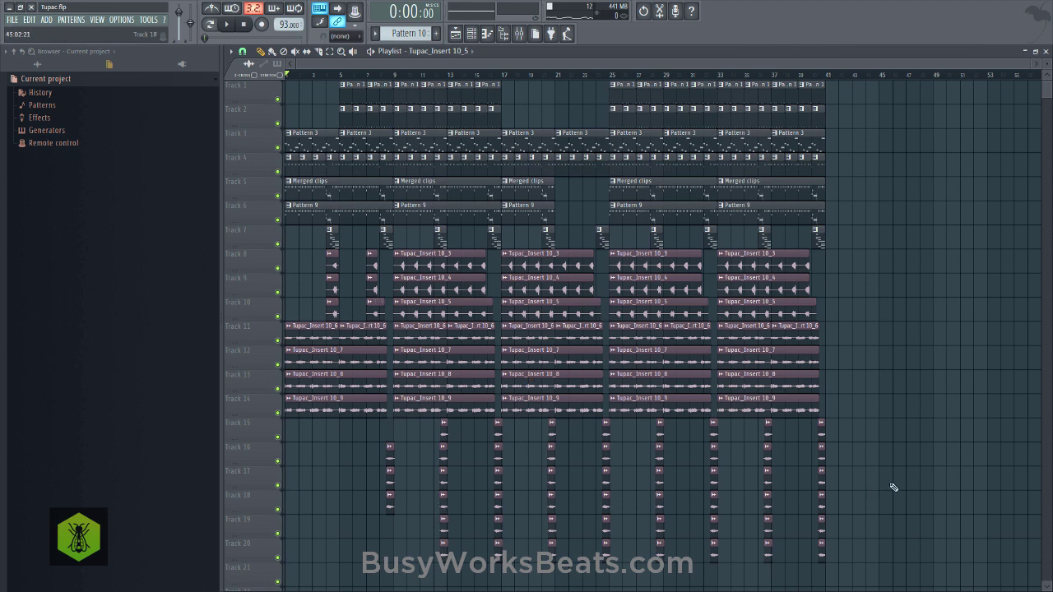
{"action": "key", "text": "space"}
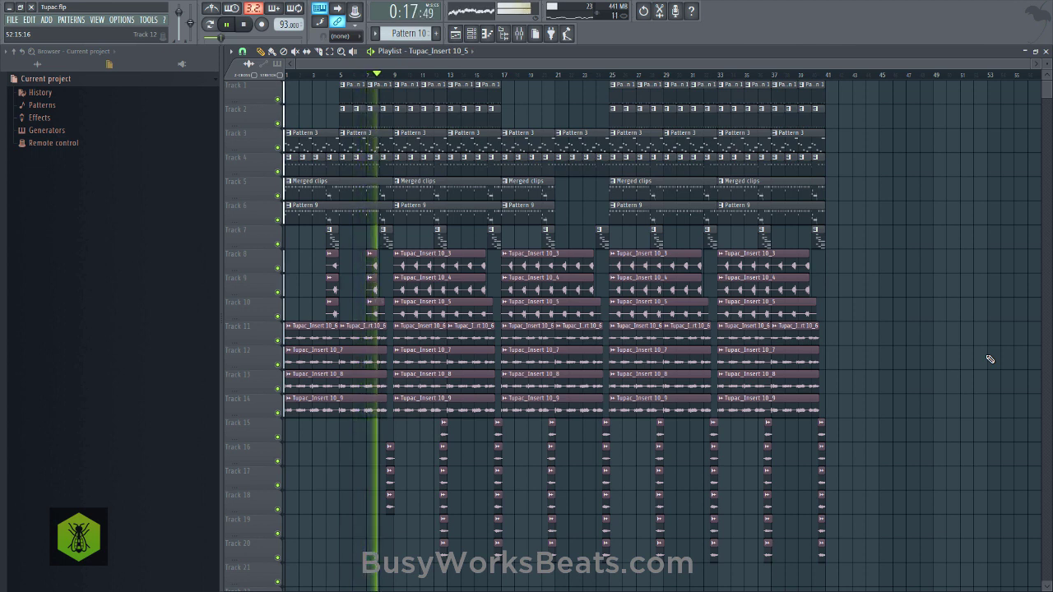
{"action": "right_click", "coordinate": [373, 258]}
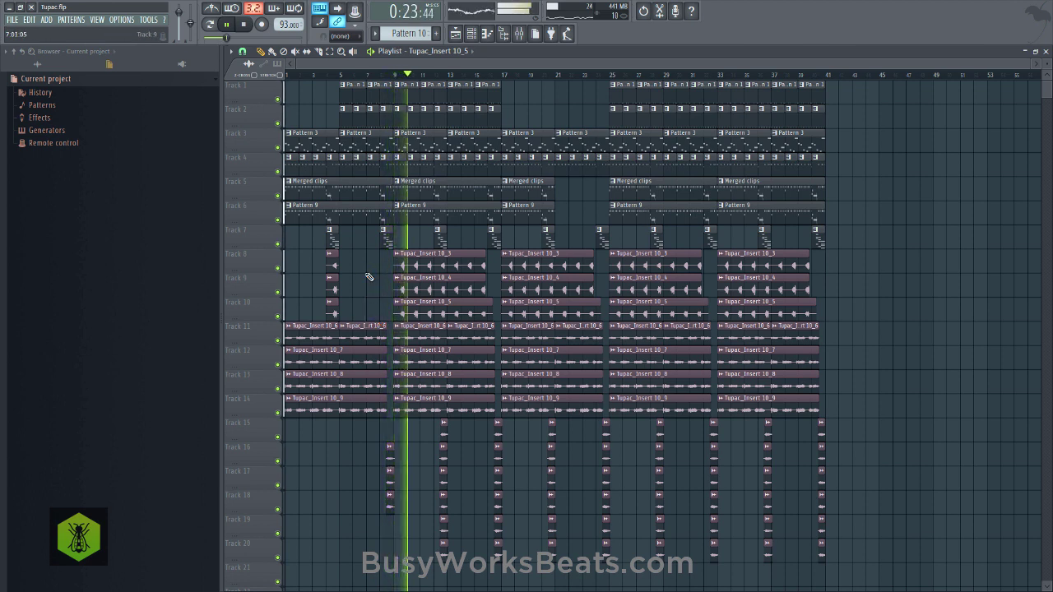
{"action": "key", "text": "space"}
Play the full arrangement from the start through bar 40 to check the intro and the instrument dropouts.
{"action": "key", "text": "space"}
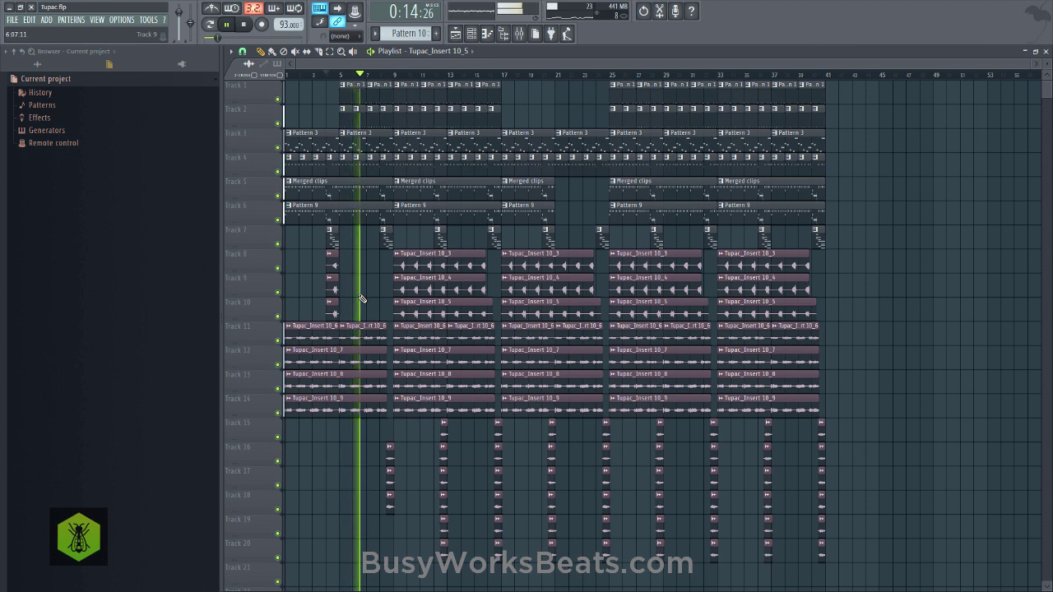
{"action": "key", "text": "space"}
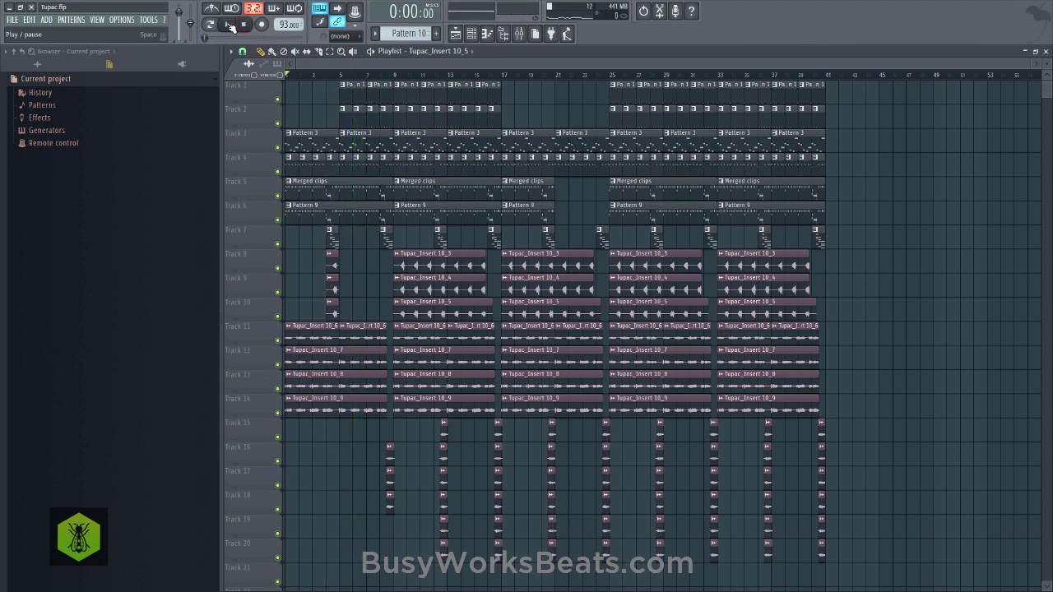
{"action": "left_click", "coordinate": [230, 25]}
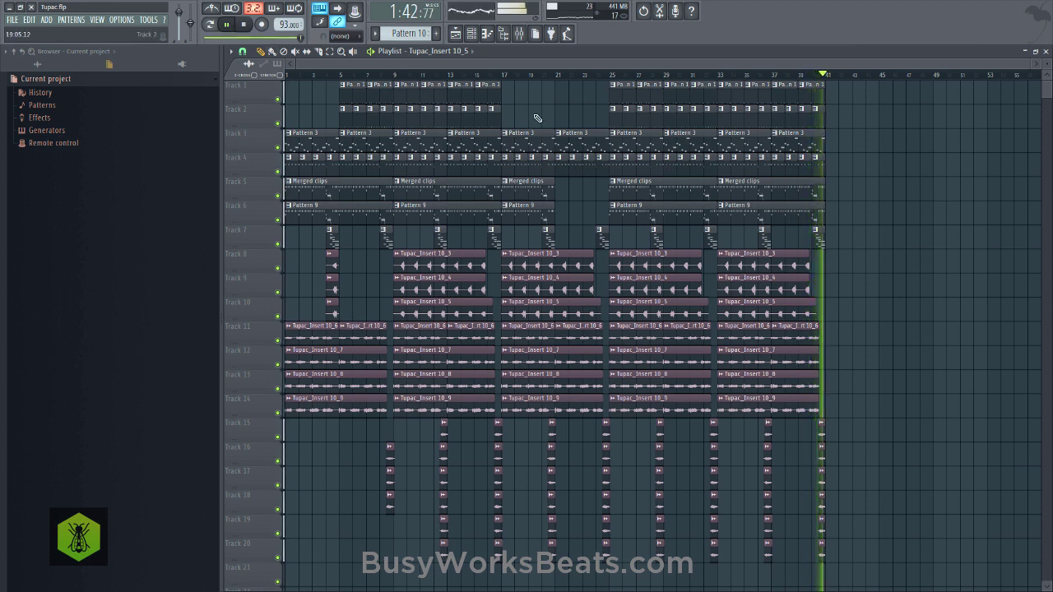
{"action": "key", "text": "space"}
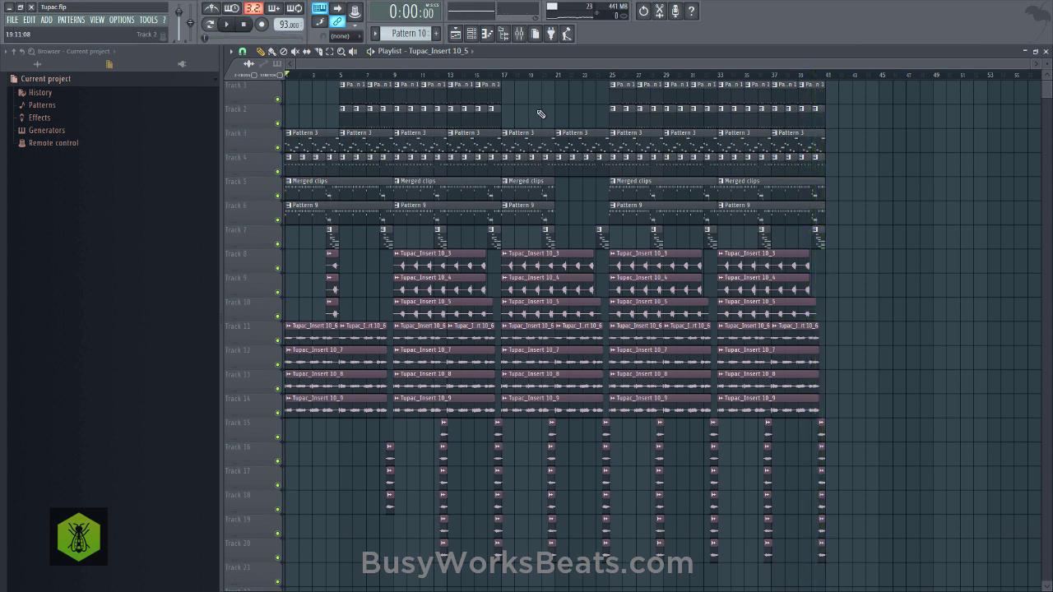